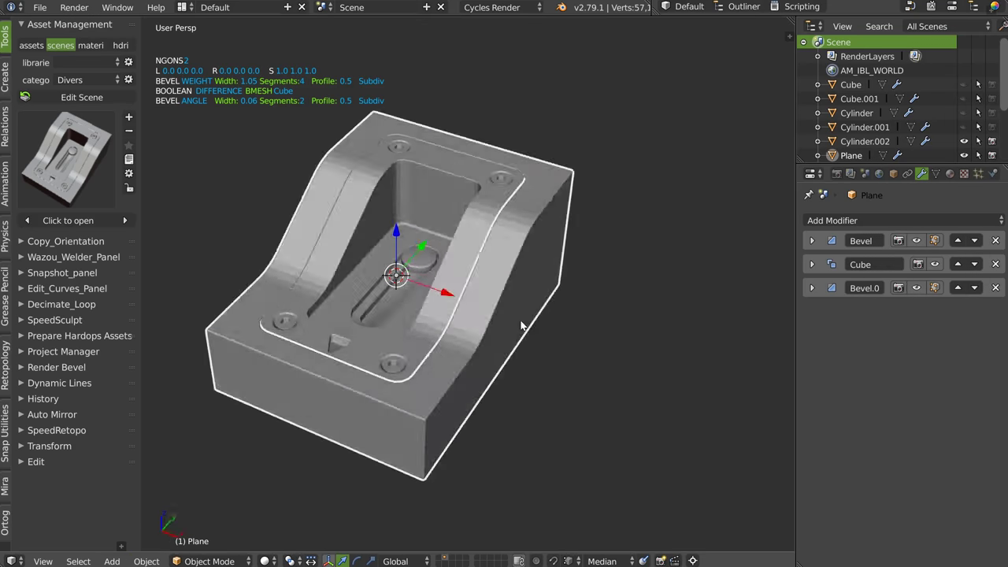
Orbit to a frontal view and select Plane_rebool, left in Object Mode.
middle_click_drag(427, 329, 359, 281)
mouse_move(409, 311)
middle_mouse_down()
mouse_move(418, 286)
mouse_move(279, 287)
middle_mouse_up()
mouse_move(489, 327)
middle_mouse_down()
mouse_move(463, 297)
mouse_move(442, 306)
middle_mouse_up()
key("Tab")
key("Tab")
left_click(446, 310)
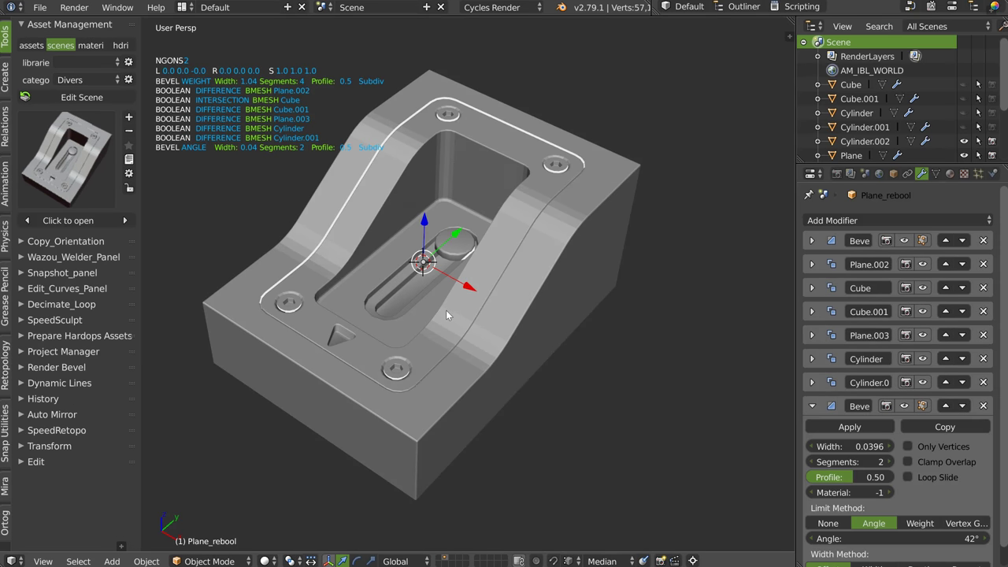
key("Tab")
key("Tab")
left_click(413, 225)
Start Hard Ops boolean editing and cycle through the slot, screw-hole and pocket cutters.
key("q")
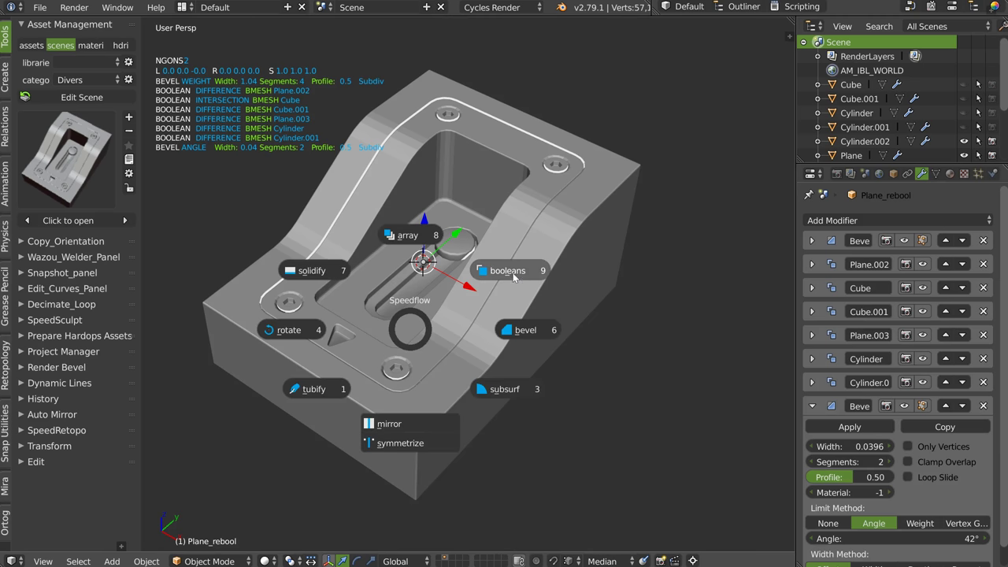
left_click(511, 271)
key("Left")
key("Left")
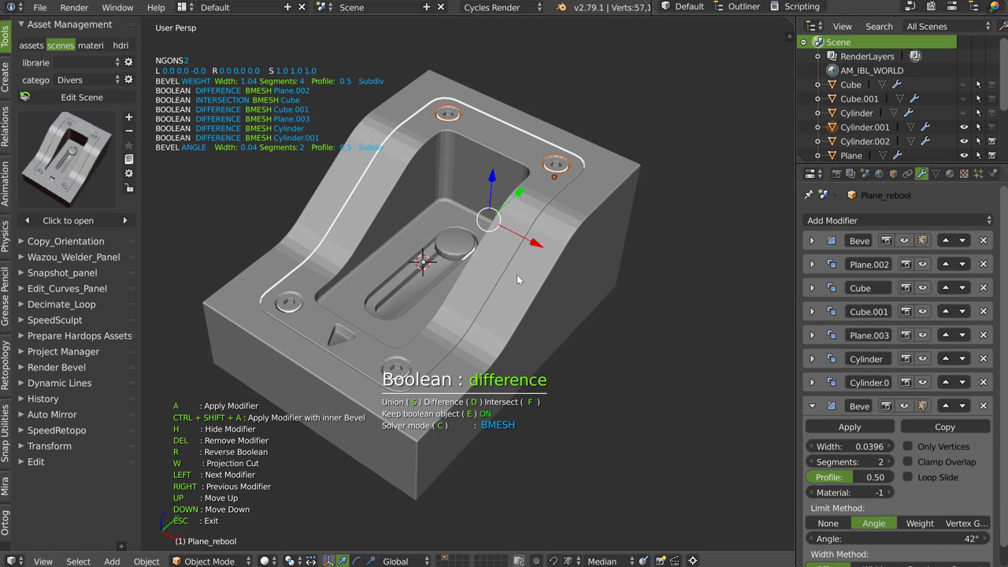
key("Left")
Raise the Cube.001 pocket cutter slightly along Z.
left_click(516, 273)
middle_click_drag(516, 273, 425, 110)
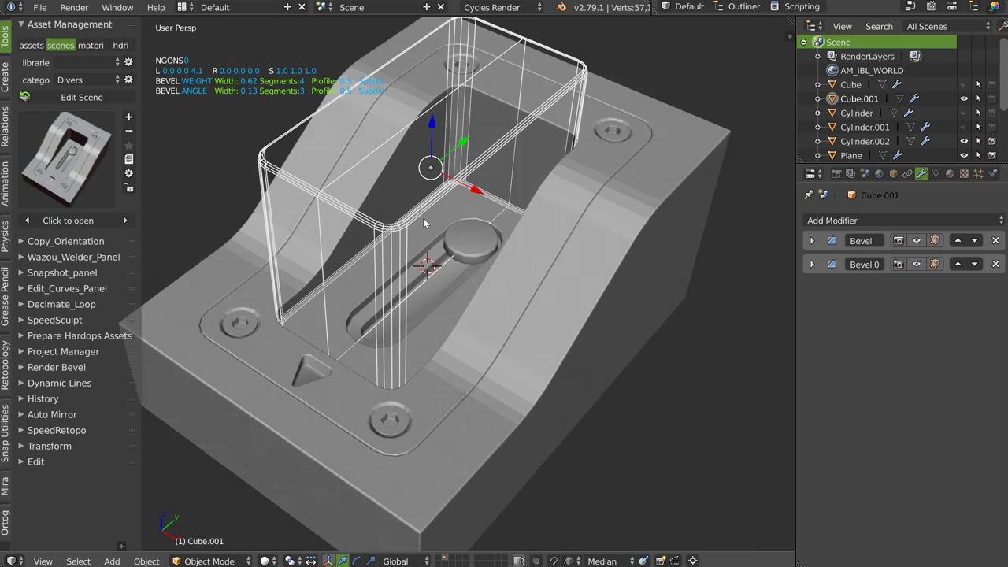
key("g")
key("z")
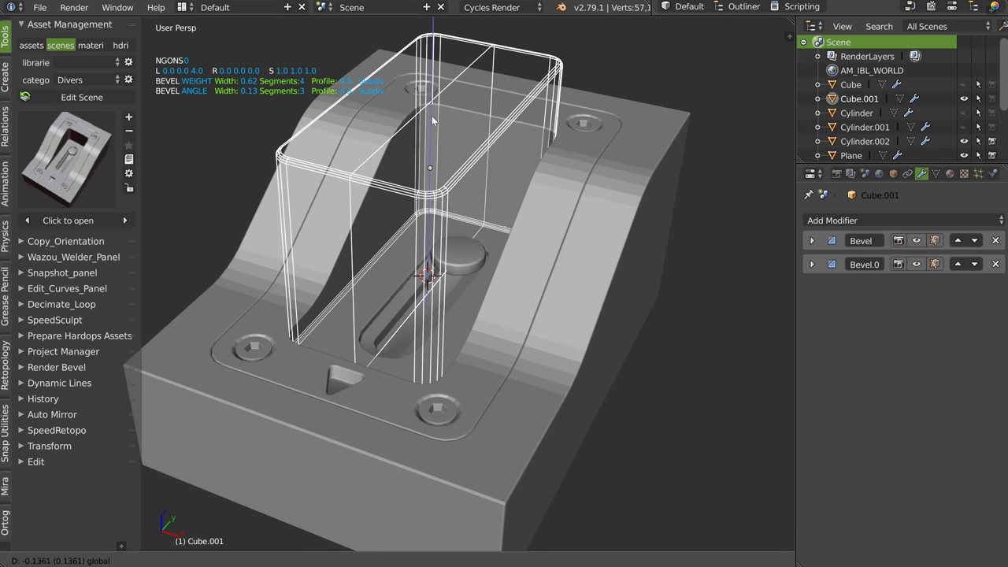
left_click(431, 113)
Widen both of Cube.001's bevels, Bevel and Bevel.001, with the Hard Ops bevel modal.
key("q")
left_click(537, 273)
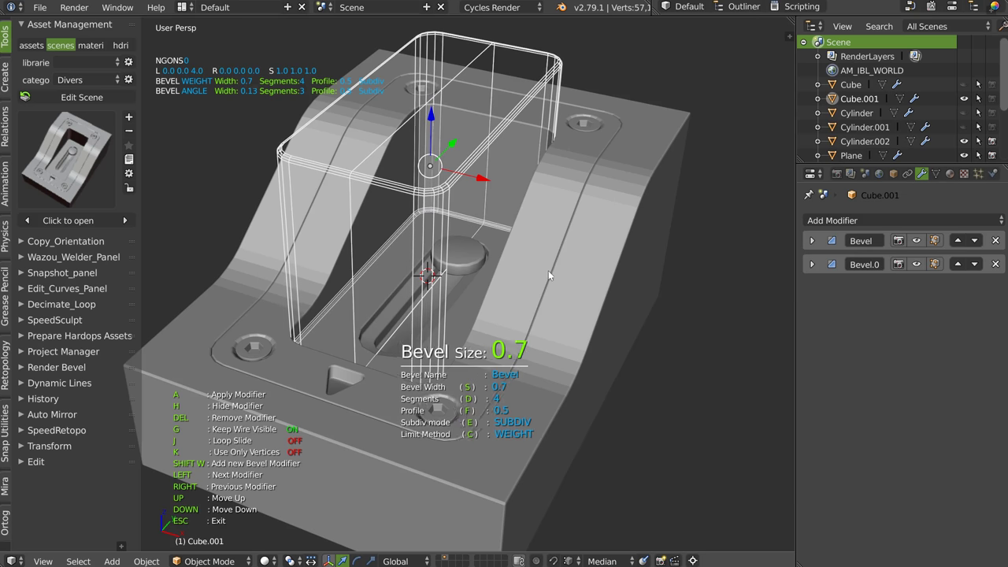
key("Left")
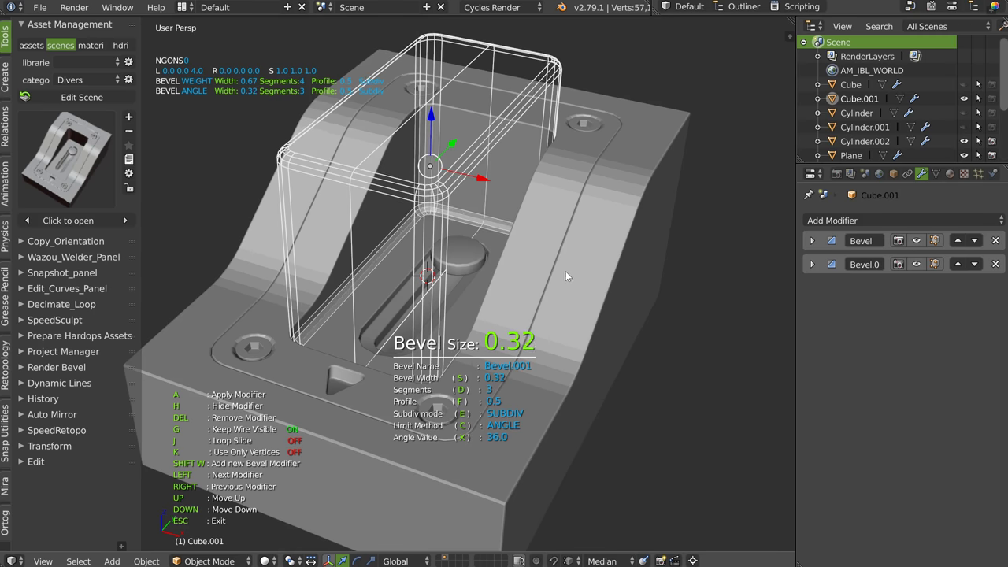
middle_click(554, 270)
key("Escape")
Hide the Cube.001 cutter and reselect Plane_rebool.
mouse_move(513, 269)
middle_mouse_down()
mouse_move(444, 270)
mouse_move(437, 298)
mouse_move(540, 278)
mouse_move(485, 305)
mouse_move(499, 294)
mouse_move(493, 308)
mouse_move(381, 277)
mouse_move(383, 215)
mouse_move(376, 280)
mouse_move(487, 316)
middle_mouse_up()
key("h")
right_click(438, 298)
scroll(377, 281, "up", 2)
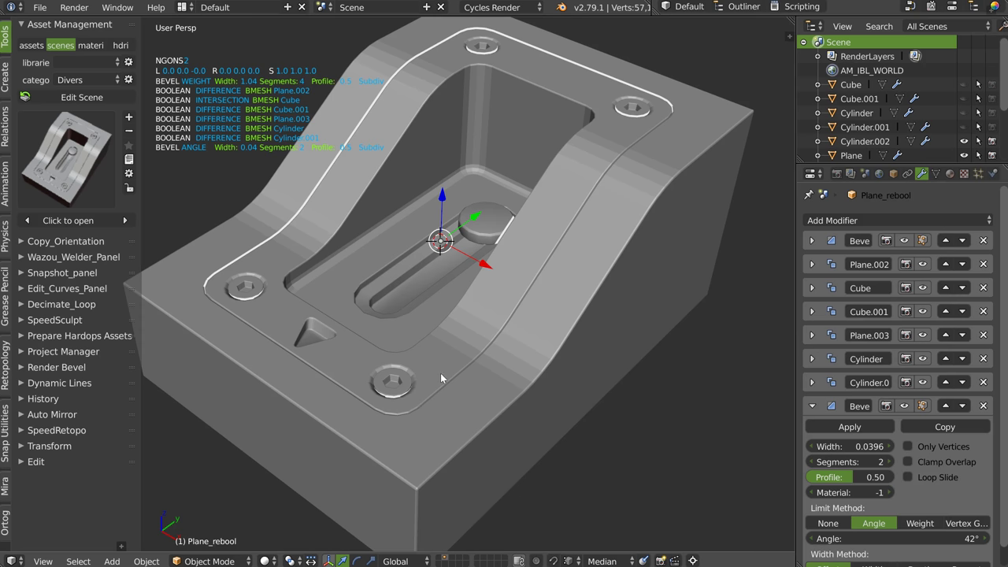
Select Plane_rebool and enable its wireframe overlay.
right_click(433, 365)
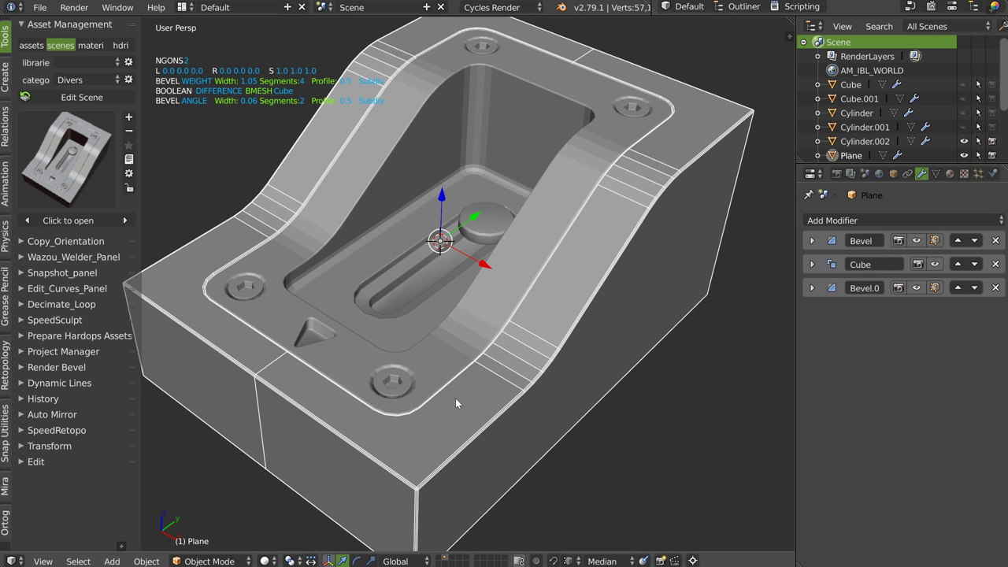
right_click(455, 398)
key("z")
left_click(503, 345)
Orbit and zoom to inspect edge flow around the screws, slot and triangular recess.
scroll(354, 408, "up", 2)
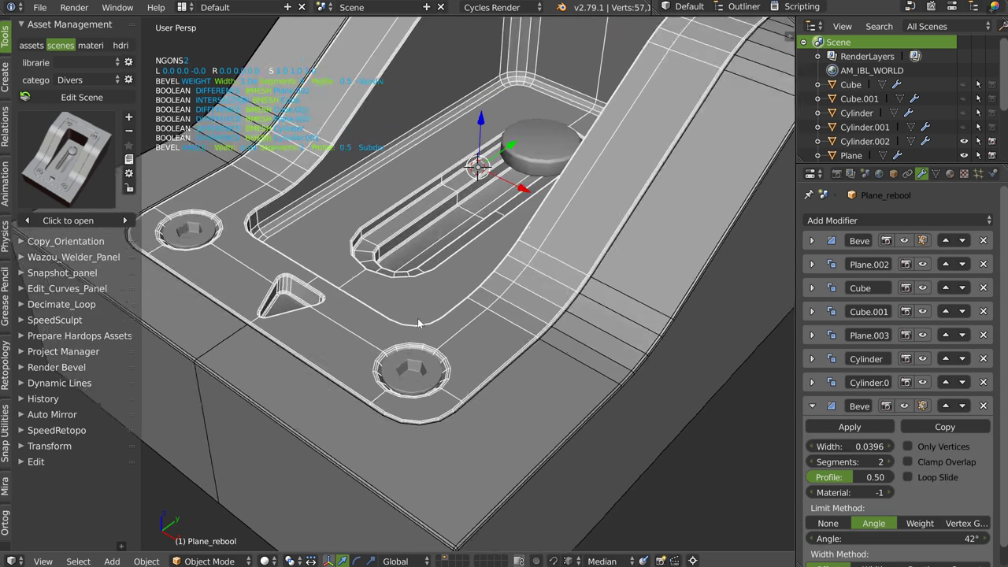
middle_click_drag(431, 323, 411, 340)
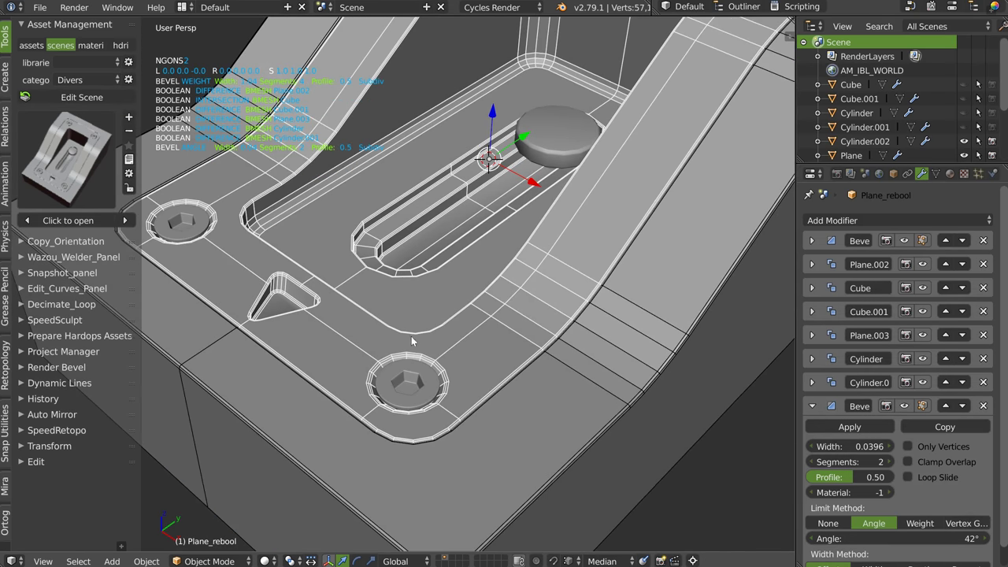
mouse_move(384, 246)
middle_mouse_down()
mouse_move(336, 232)
mouse_move(347, 278)
middle_mouse_up()
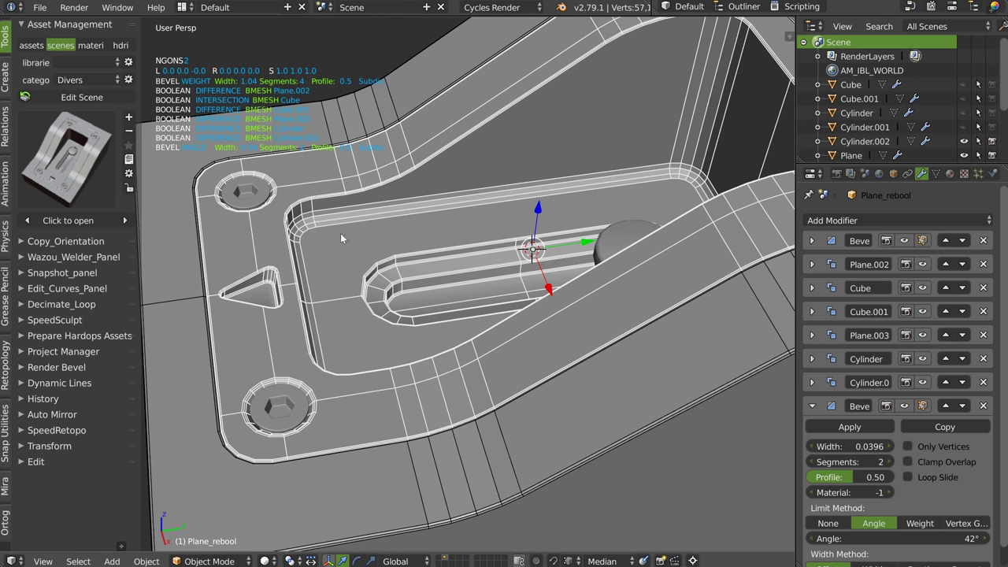
middle_click_drag(527, 214, 579, 208)
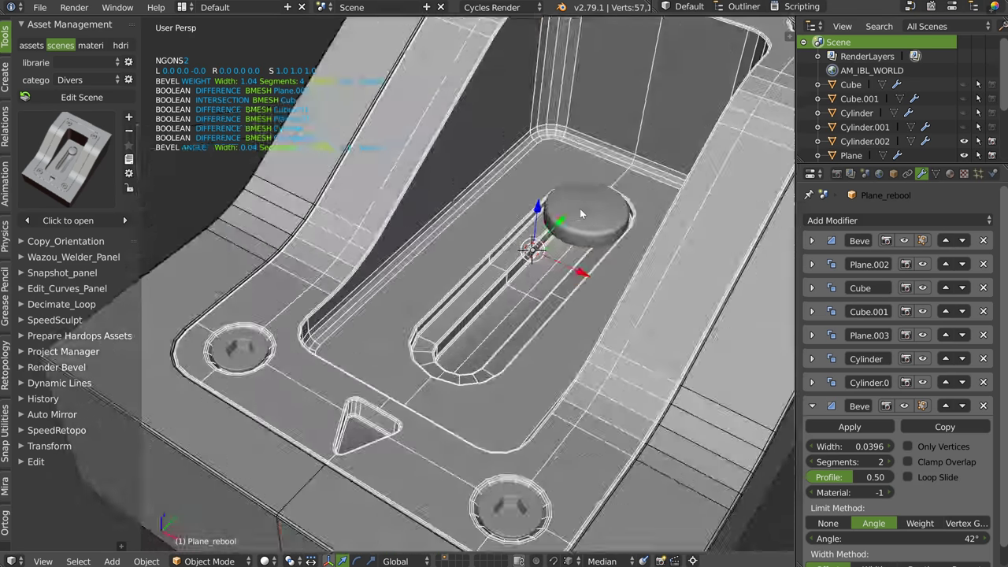
scroll(579, 207, "down", 3)
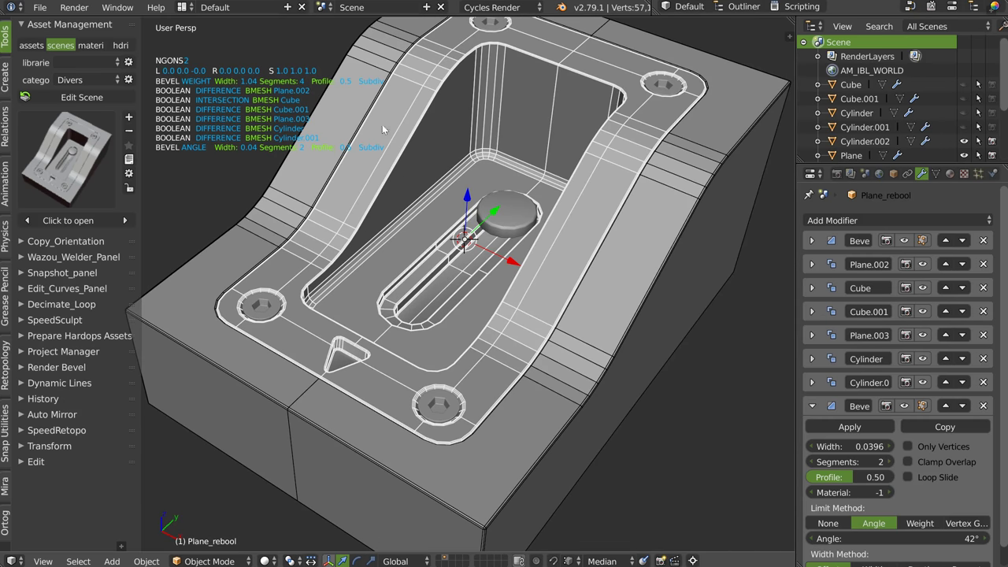
middle_click_drag(584, 189, 644, 100)
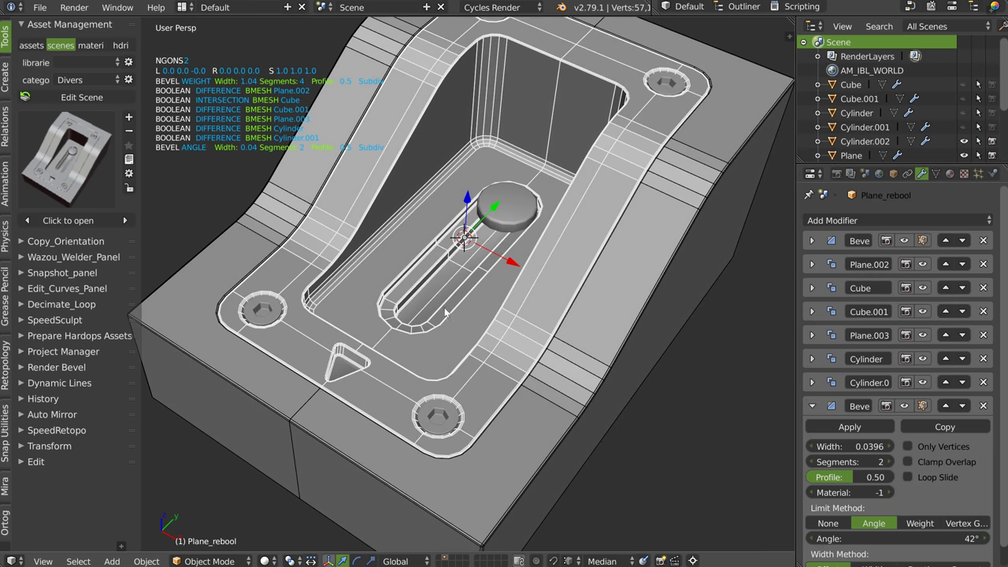
scroll(512, 277, "down", 3)
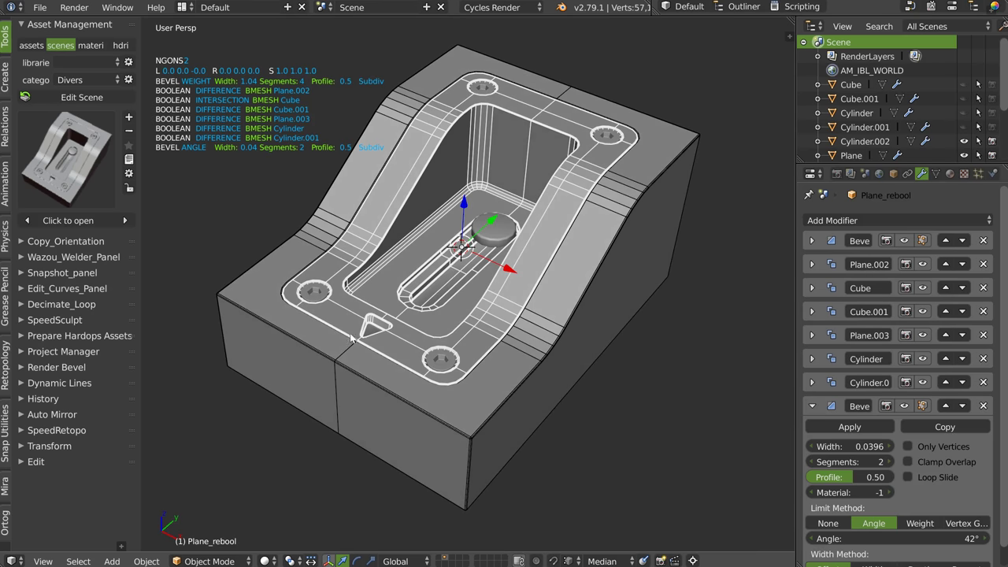
Start a new file, confirming Reload Start-Up File.
left_click(39, 7)
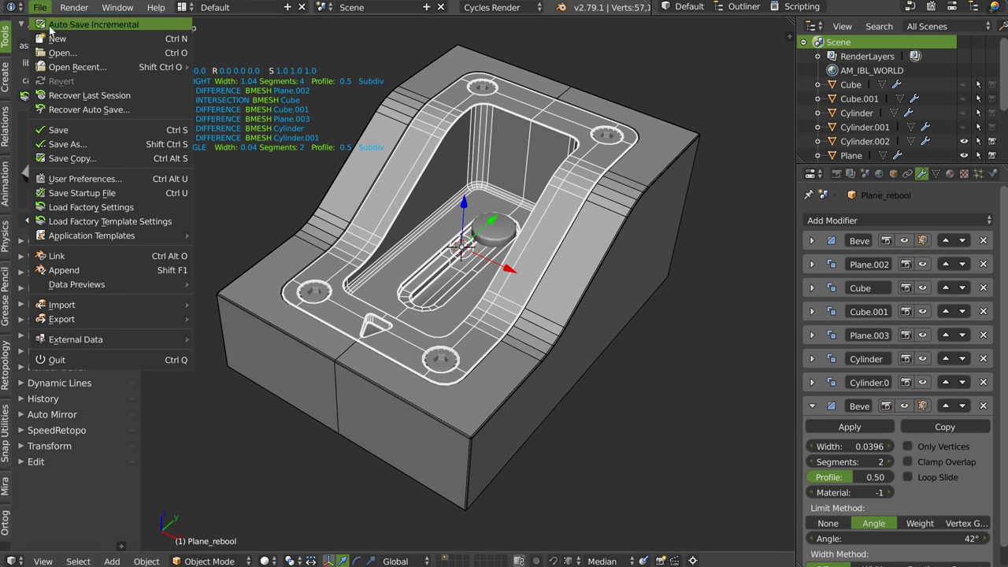
left_click(66, 37)
left_click(66, 38)
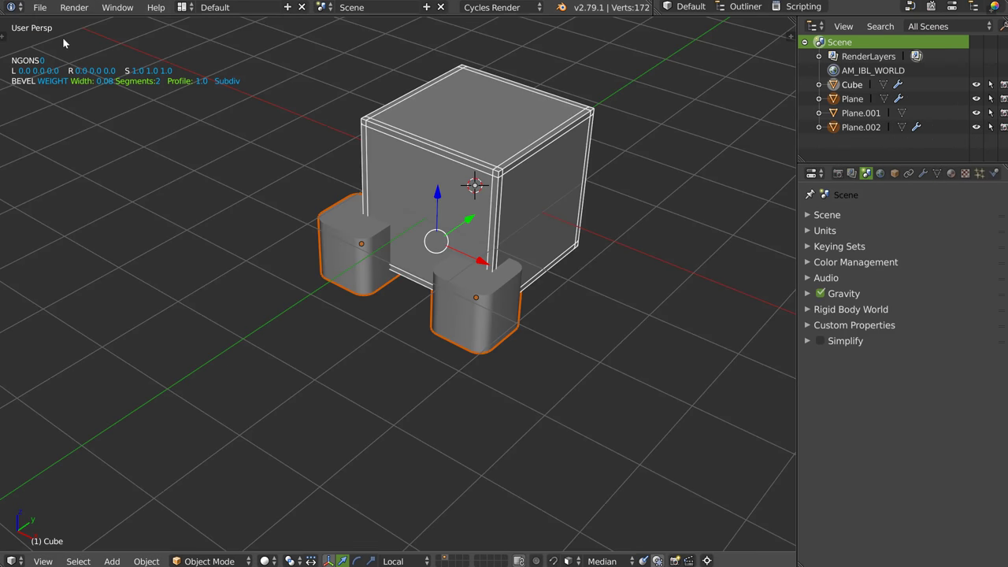
Select and delete all the default objects.
scroll(412, 282, "down", 2)
scroll(413, 281, "down", 2)
key("a")
key("a")
key("Delete")
mouse_move(399, 258)
middle_mouse_down()
mouse_move(430, 249)
mouse_move(427, 223)
middle_mouse_up()
mouse_move(483, 194)
middle_mouse_down()
mouse_move(458, 236)
mouse_move(489, 222)
mouse_move(477, 235)
middle_mouse_up()
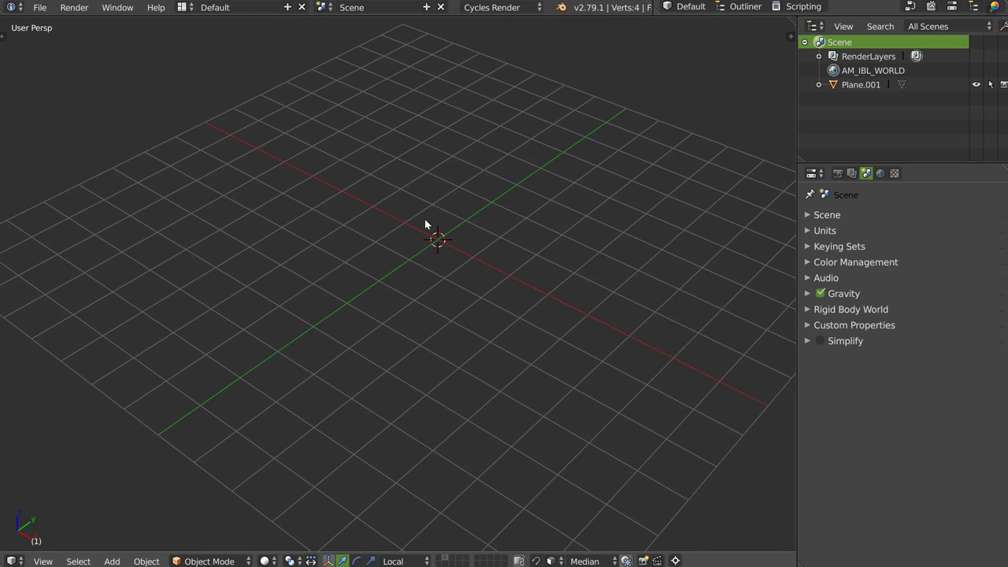
Add a cube, scale it by 3, and stretch it along Y.
mouse_move(486, 253)
middle_mouse_down()
mouse_move(494, 248)
mouse_move(464, 247)
middle_mouse_up()
key("ctrl+s")
left_click(368, 378)
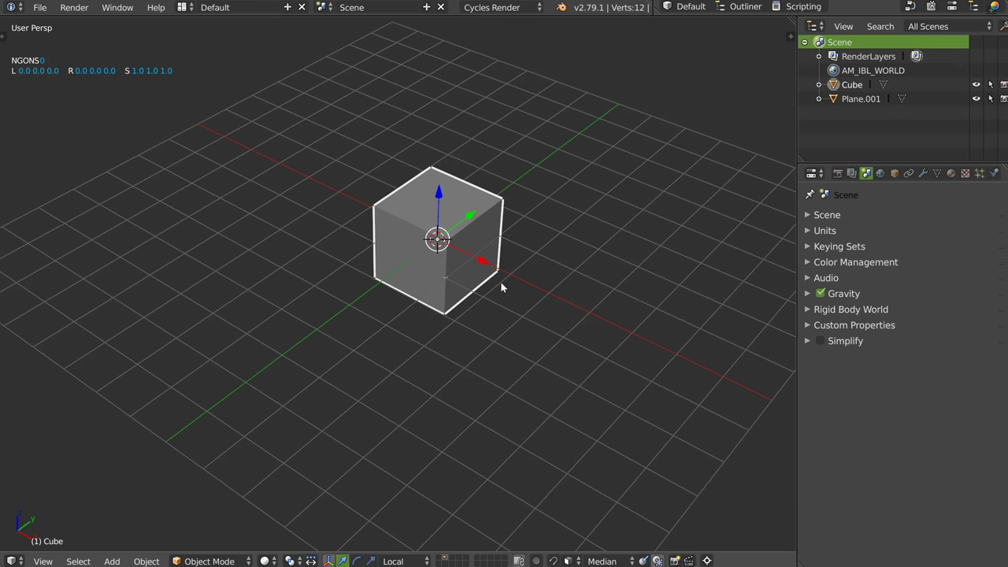
type("s3")
key("Return")
key("s")
key("y")
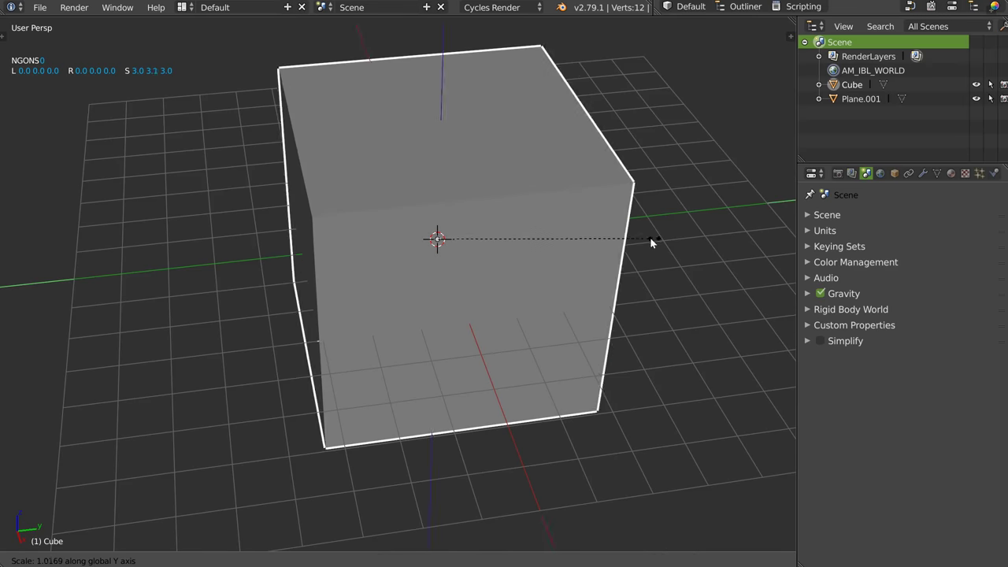
key("Return")
Scale the box along X to a width of 4.2.
mouse_move(756, 244)
middle_mouse_down()
mouse_move(630, 251)
mouse_move(634, 240)
middle_mouse_up()
key("s")
key("x")
left_click(687, 249)
scroll(635, 239, "down", 3)
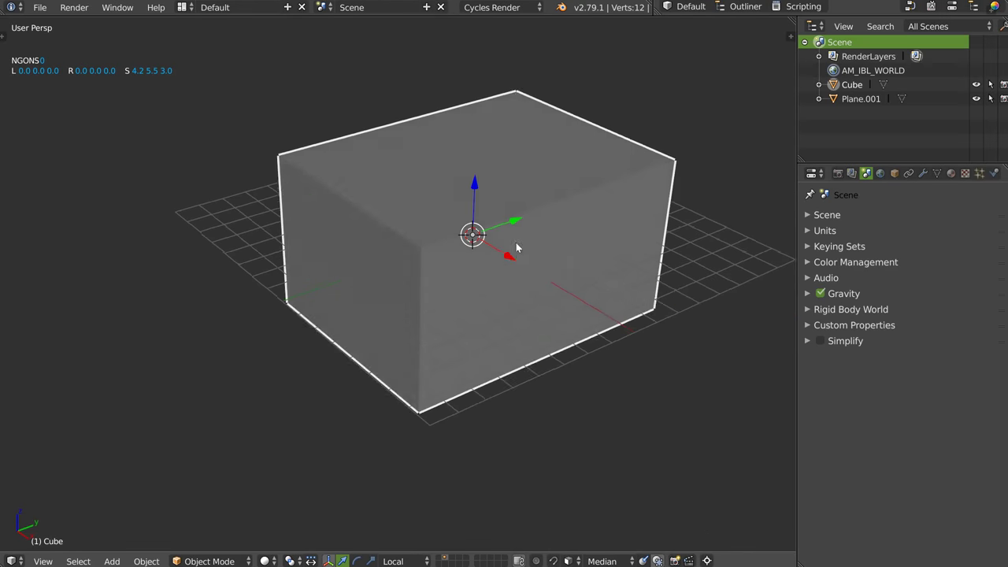
In Edit Mode, knife two cut lines across the box's top face.
key("Tab")
left_click(433, 116)
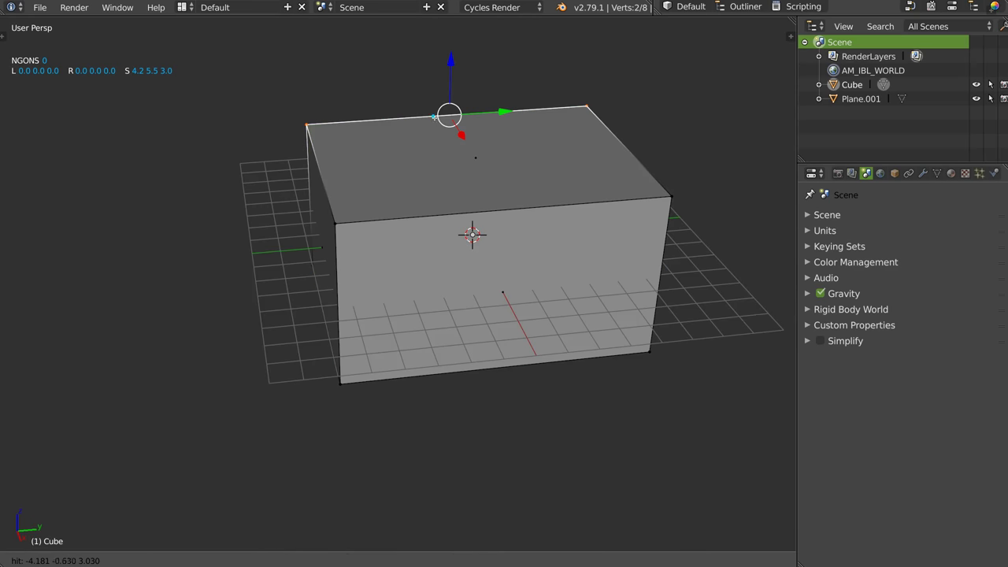
left_click(409, 116)
middle_click_drag(409, 117, 459, 209)
left_click(455, 209)
key("Return")
left_click(539, 85)
left_click(564, 211)
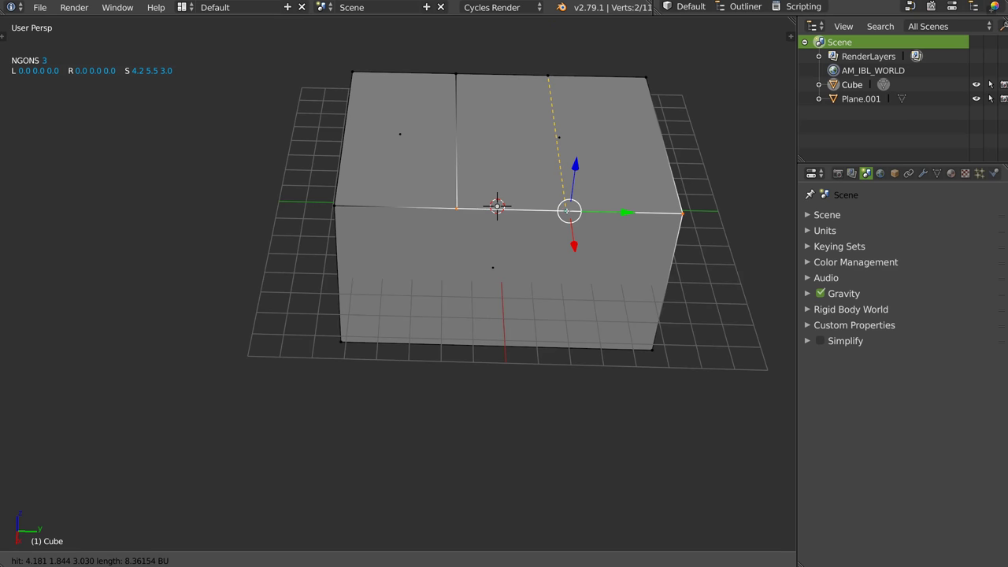
key("Return")
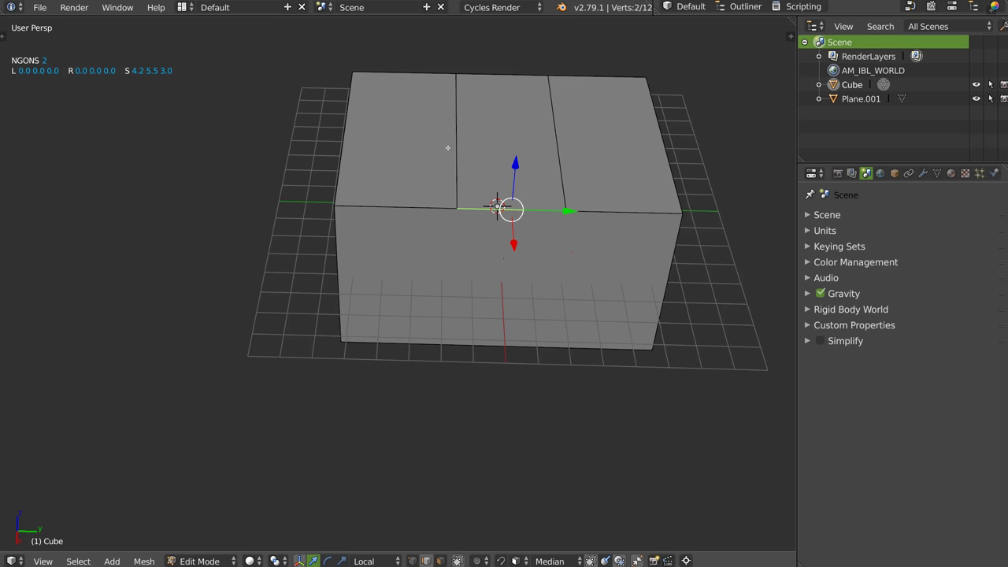
Lower the front top face strip along Z to form a lower ledge.
key("3")
right_click(393, 140)
key("g")
key("z")
key("z")
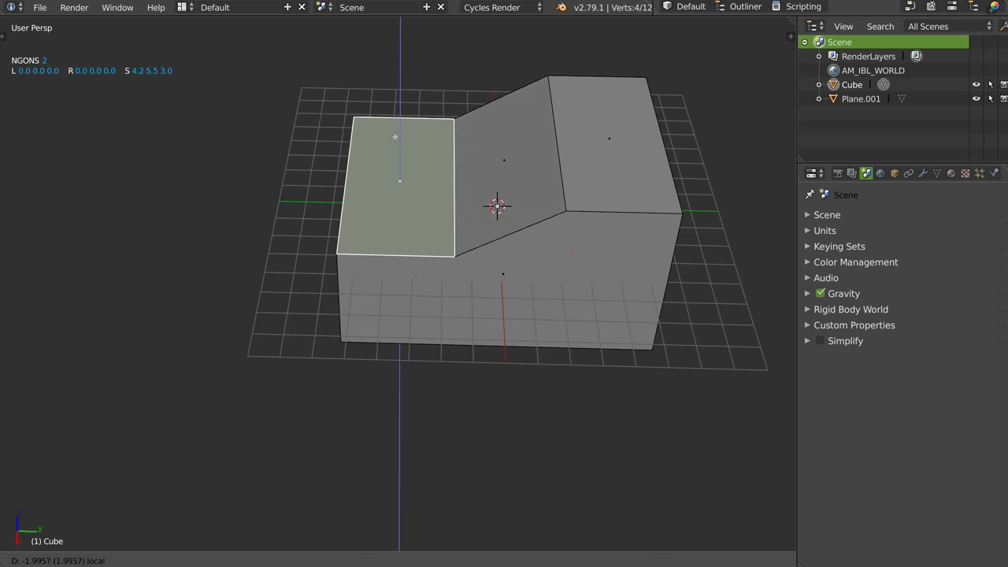
left_click(393, 141)
mouse_move(394, 141)
middle_mouse_down()
mouse_move(401, 130)
mouse_move(462, 180)
mouse_move(470, 226)
middle_mouse_up()
key("g")
key("z")
key("z")
left_click(402, 131)
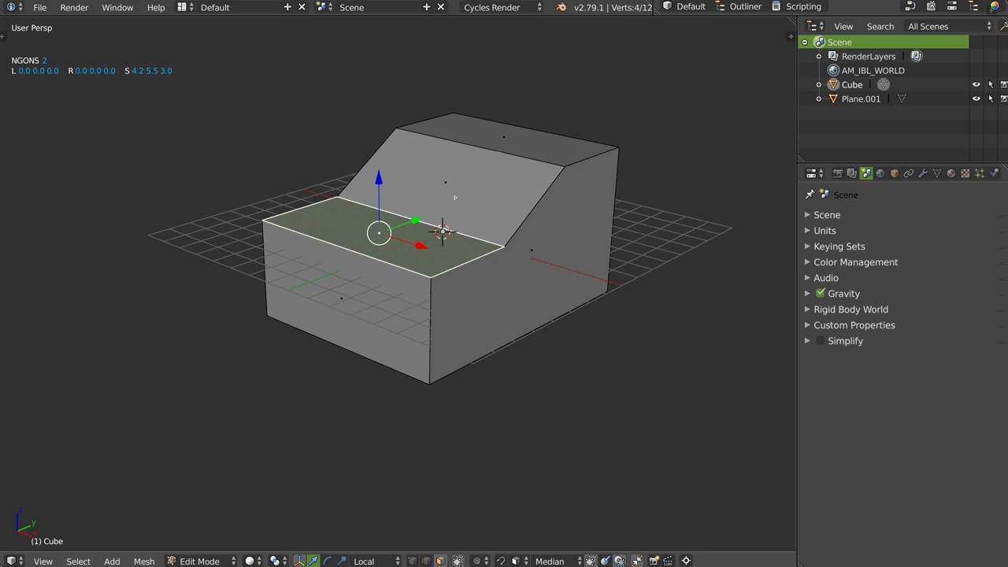
Select the block's vertical corner edges in edge mode.
key("2")
right_click(431, 319)
mouse_move(617, 227)
middle_mouse_down()
mouse_move(495, 263)
mouse_move(428, 236)
middle_mouse_up()
right_click(542, 273, "ctrl+alt")
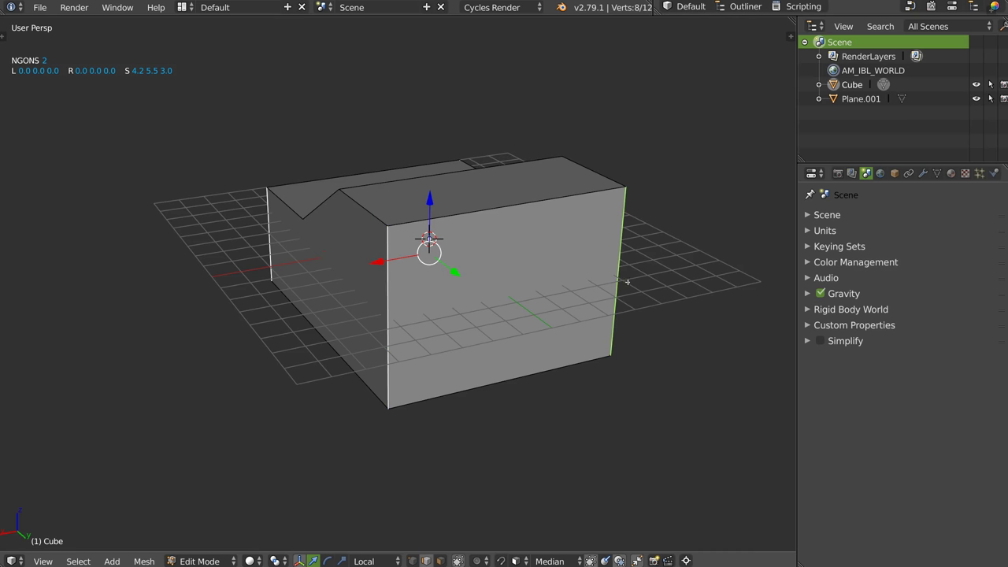
Bevel the vertical corner edges with 4 segments, then return to Object Mode.
key("shift+q")
left_click(697, 288)
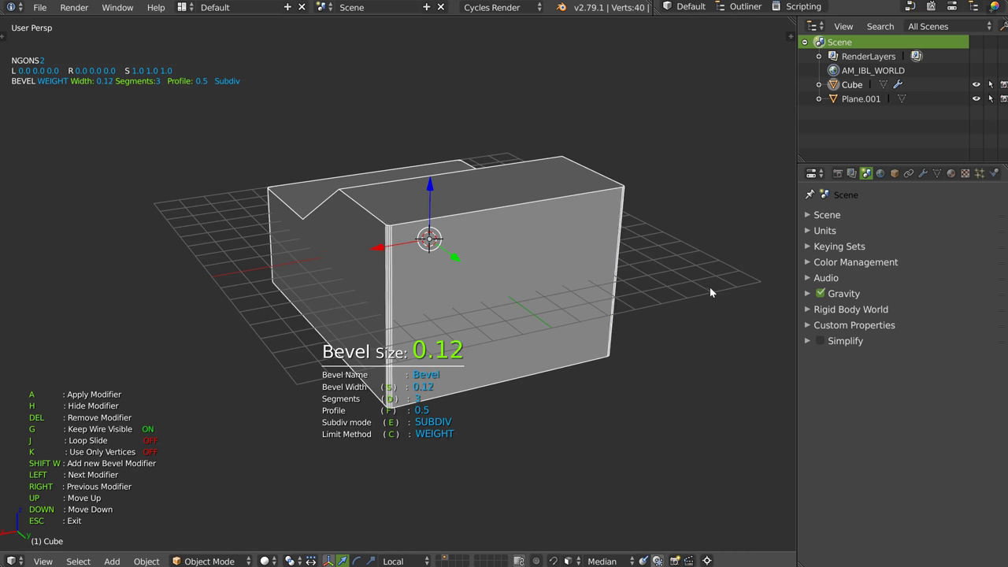
middle_click_drag(540, 285, 439, 300)
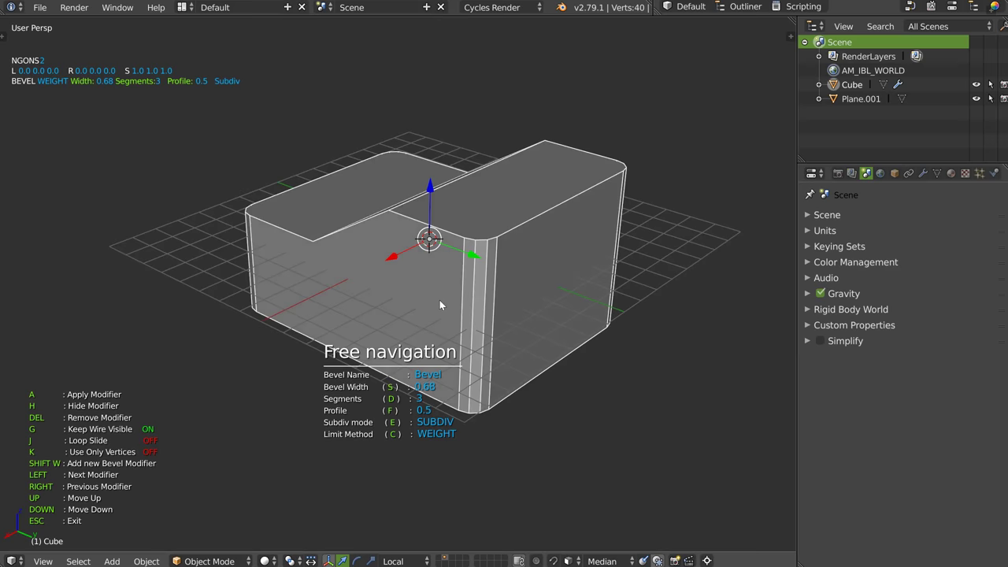
scroll(533, 174, "up", 5)
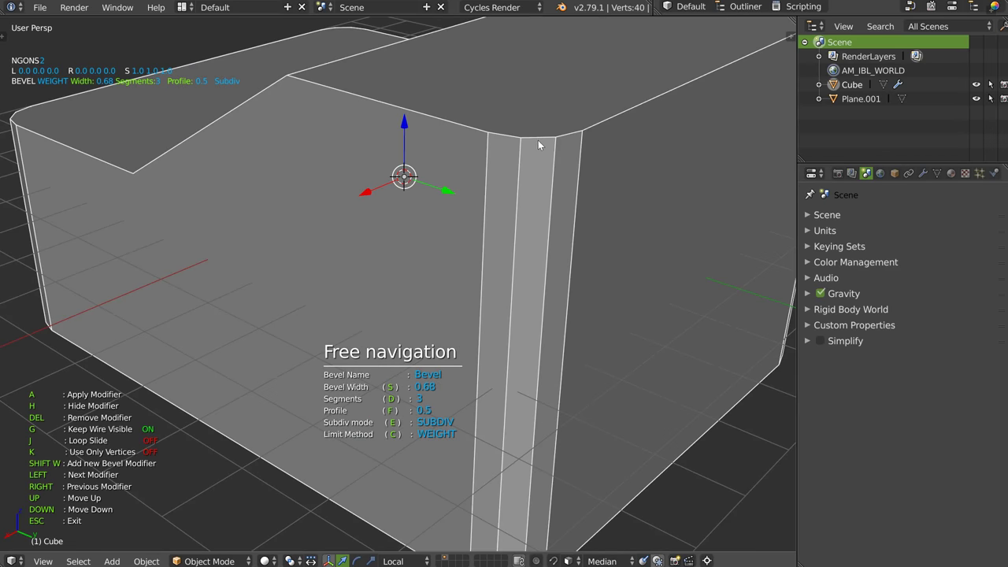
key("d")
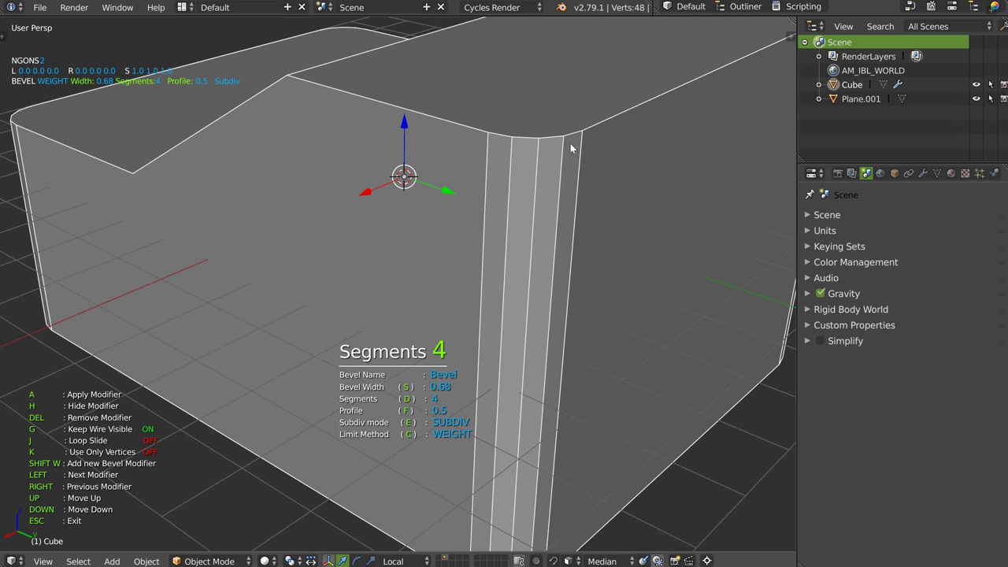
left_click(570, 144)
scroll(540, 143, "down", 5)
mouse_move(540, 143)
middle_mouse_down()
mouse_move(516, 232)
mouse_move(525, 251)
mouse_move(444, 218)
mouse_move(466, 188)
mouse_move(442, 227)
middle_mouse_up()
key("Escape")
key("Tab")
scroll(445, 217, "up", 2)
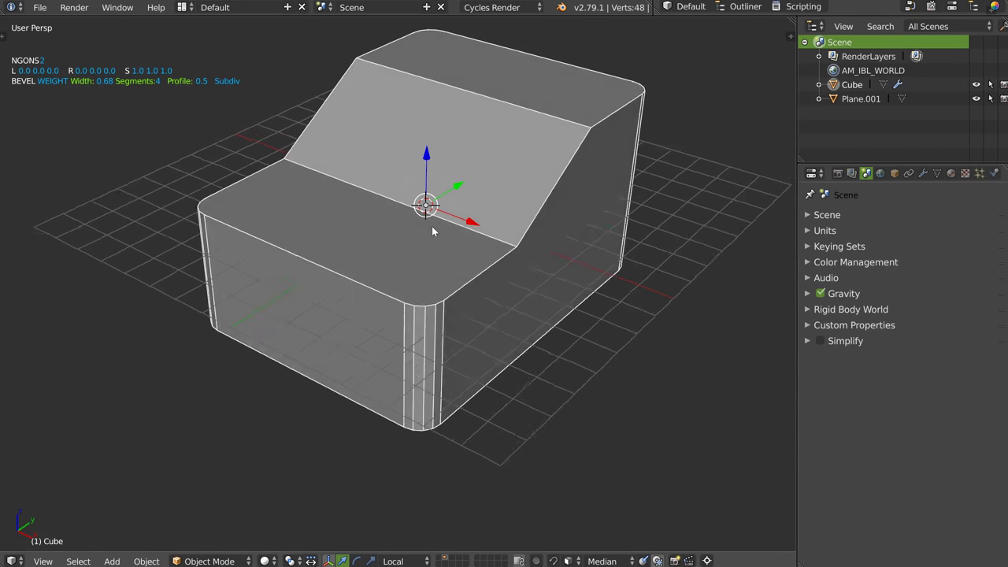
Add a second cube, raise and enlarge it, and stretch it along Y.
key("q")
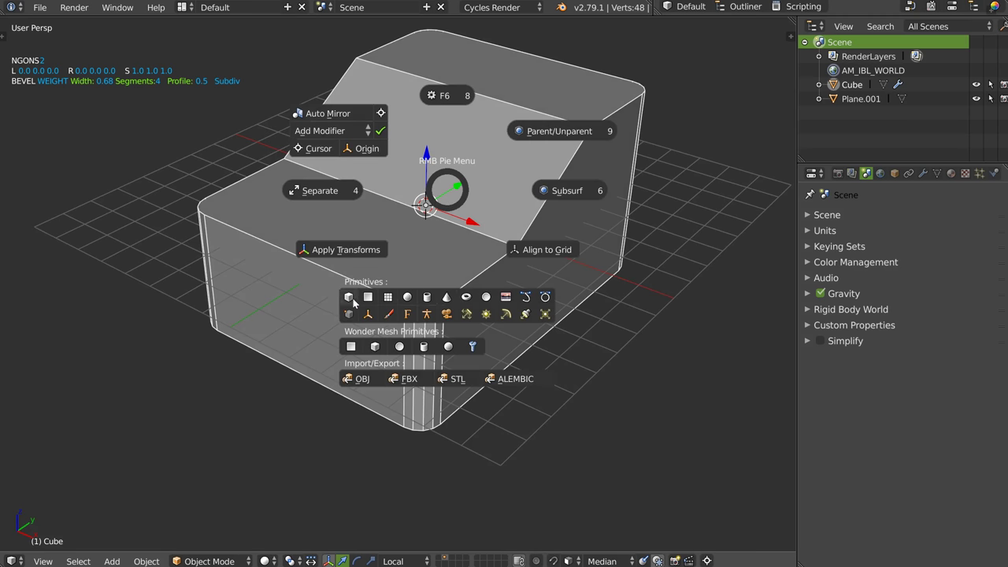
left_click(352, 299)
left_click_drag(425, 157, 427, 93)
key("s")
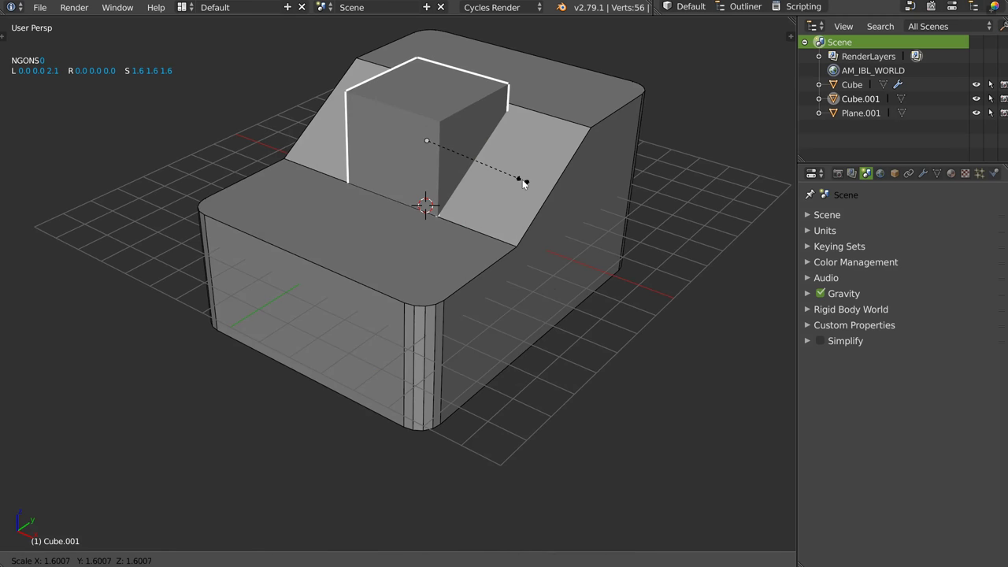
left_click(562, 186)
key("KP_7")
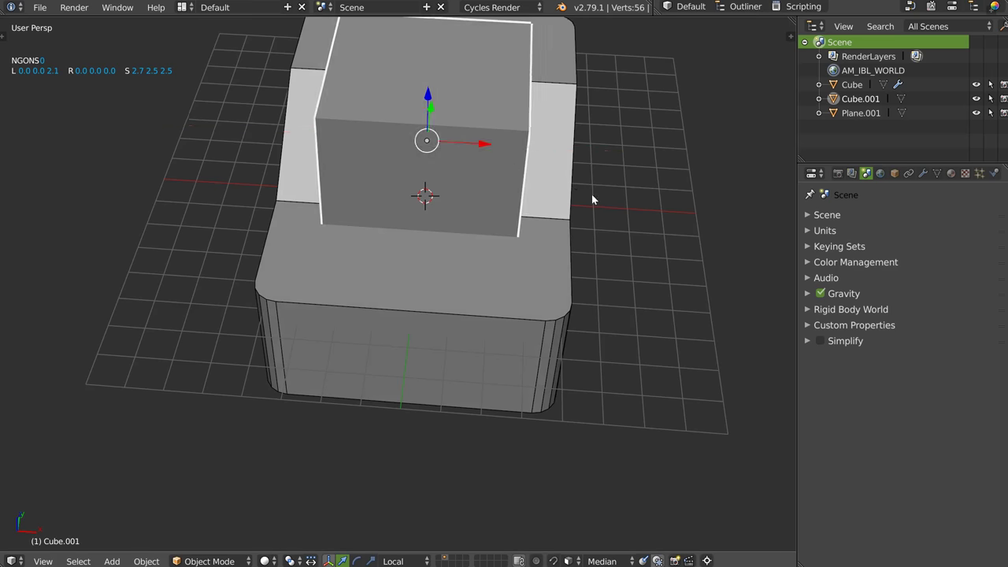
middle_click_drag(592, 194, 607, 137)
key("s")
key("y")
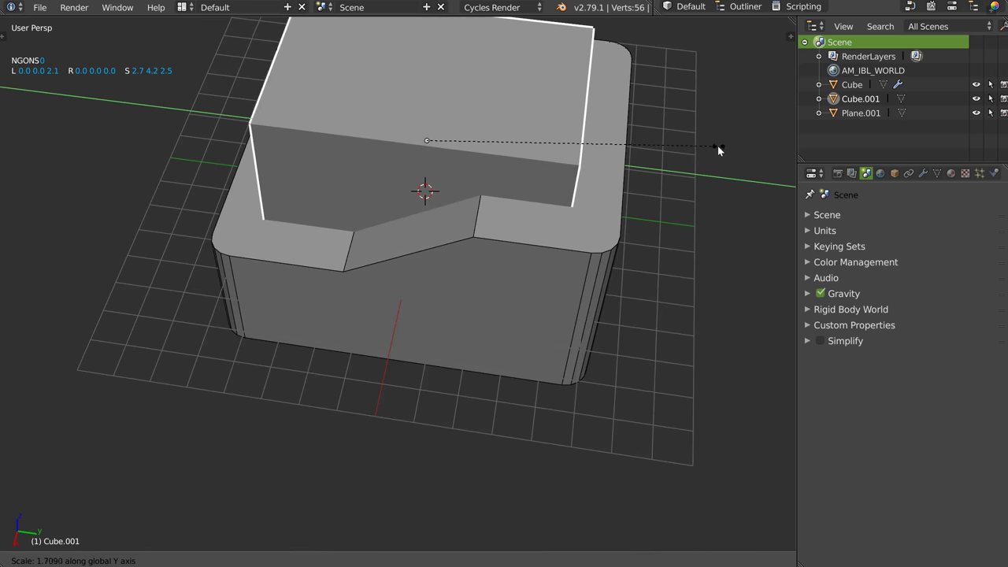
left_click(719, 147)
mouse_move(720, 146)
middle_mouse_down()
mouse_move(623, 143)
mouse_move(498, 187)
middle_mouse_up()
Round the new box's edges with a 0.54-wide Speedflow bevel.
key("Tab")
key("a")
key("shift+space")
left_click(611, 182)
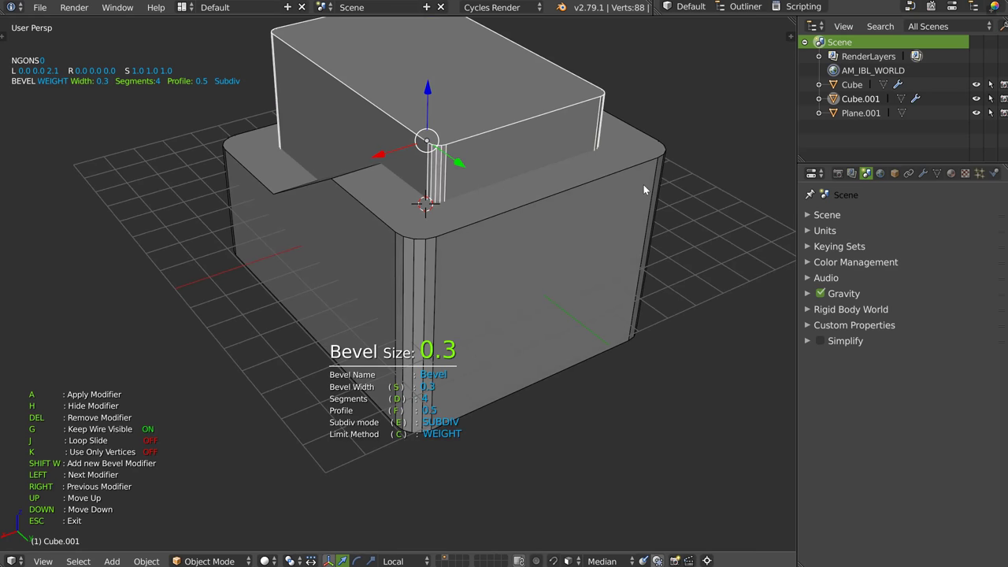
key("n")
mouse_move(440, 174)
middle_mouse_down()
mouse_move(405, 216)
mouse_move(411, 241)
mouse_move(572, 198)
mouse_move(560, 199)
mouse_move(587, 202)
middle_mouse_up()
key("n")
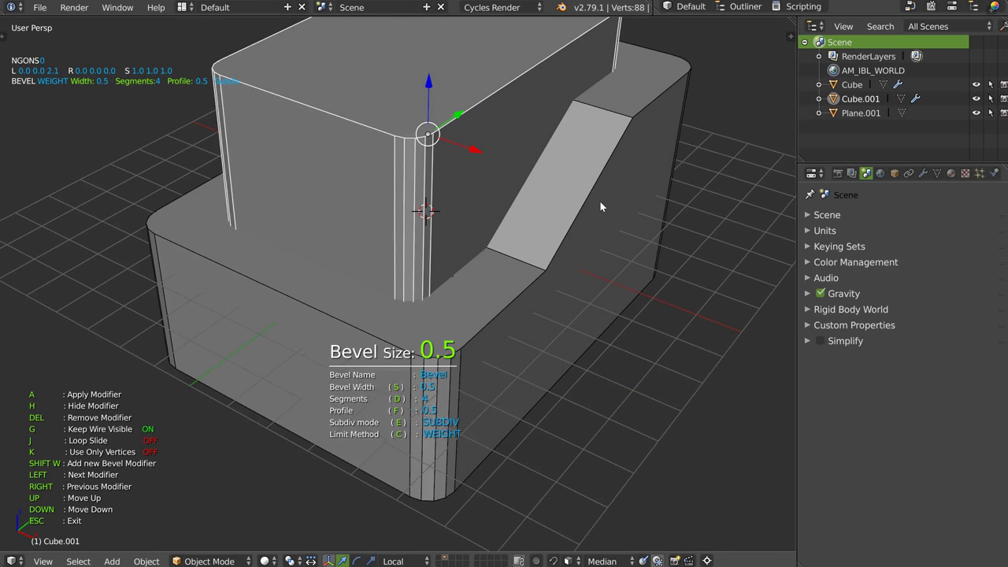
key("n")
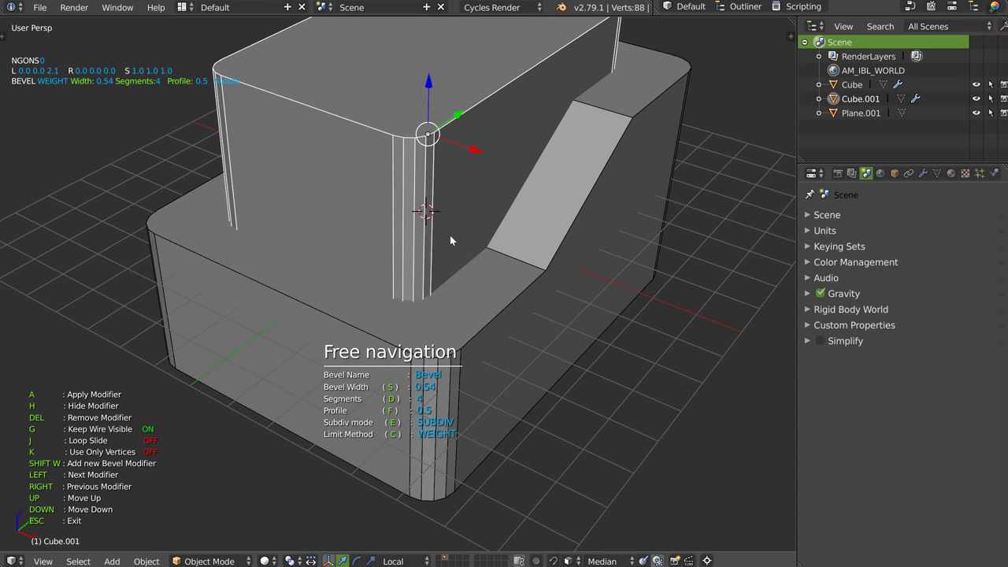
key("Escape")
Sink the box into the block to Z 1.0, check it in wireframe, and also select the block.
middle_click_drag(493, 288, 433, 140)
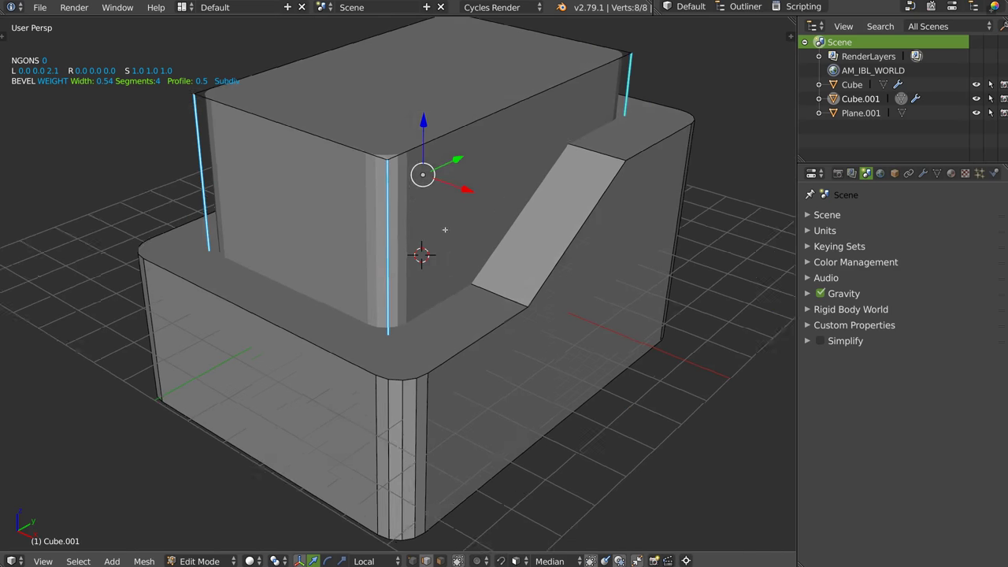
left_click_drag(432, 140, 423, 183)
mouse_move(423, 183)
middle_mouse_down()
mouse_move(344, 276)
mouse_move(426, 233)
middle_mouse_up()
key("z")
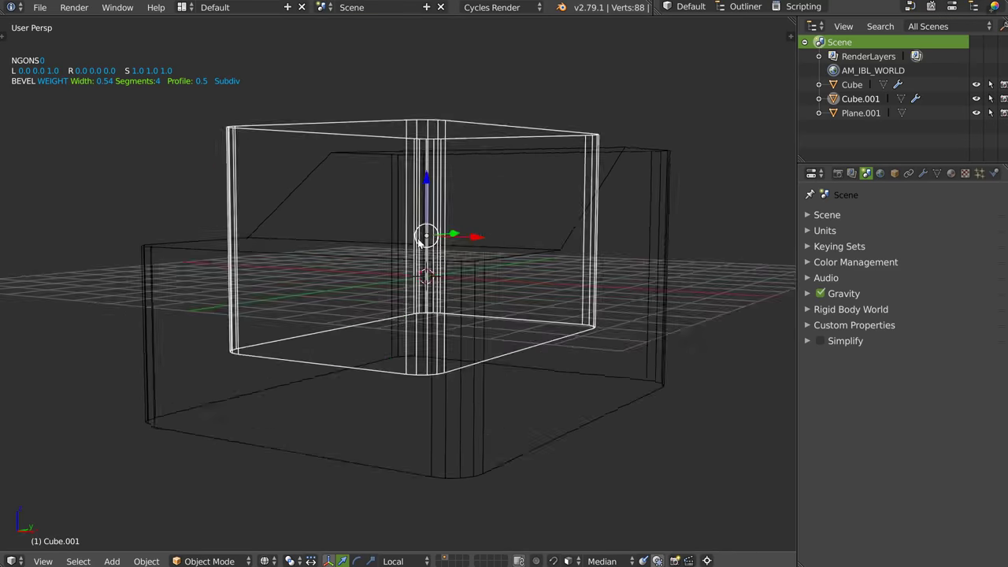
middle_click_drag(451, 313, 418, 232)
key("z")
left_click(392, 150)
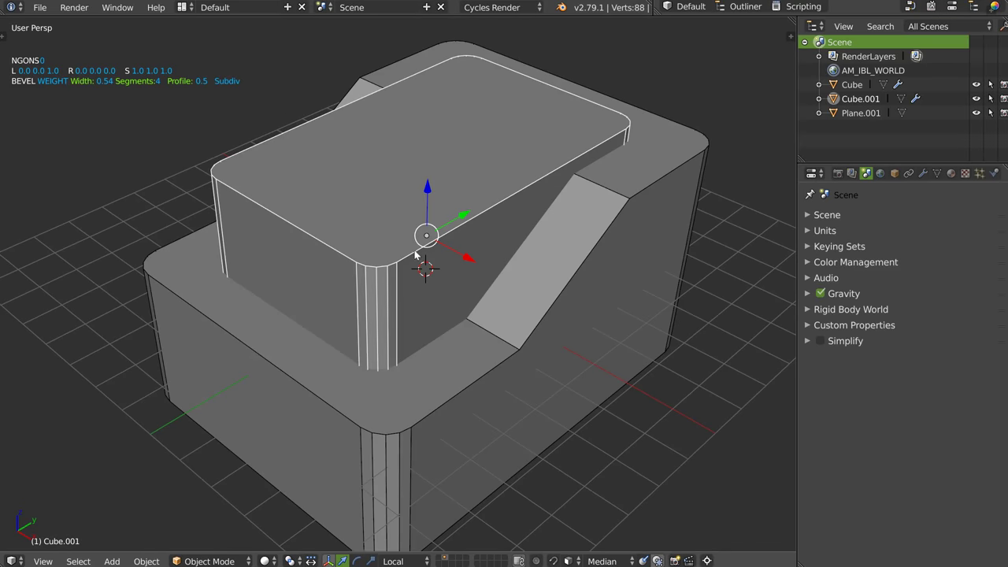
right_click(538, 302, "shift")
Apply a boolean difference to cut the rounded box out of the block.
key("alt+s")
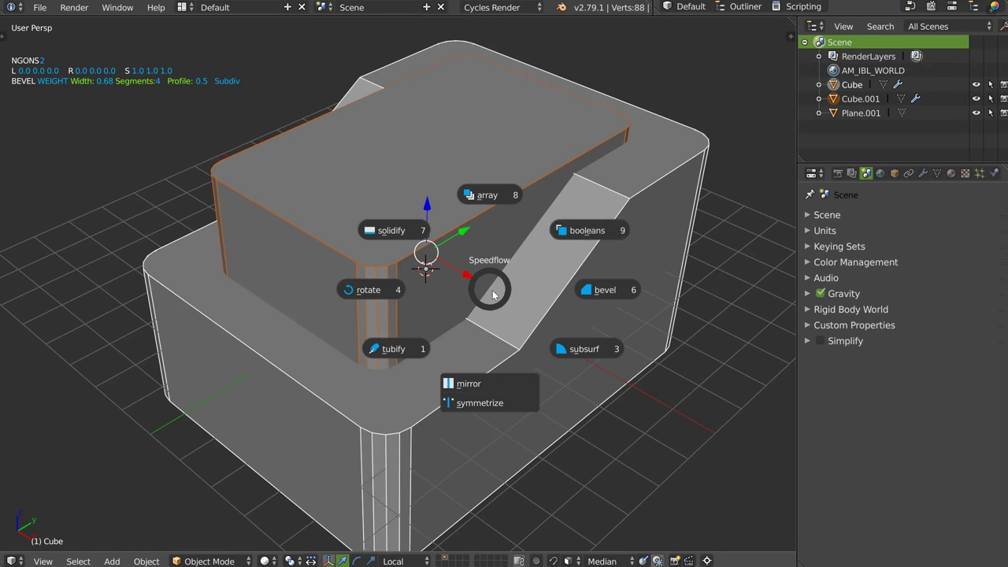
left_click(581, 233)
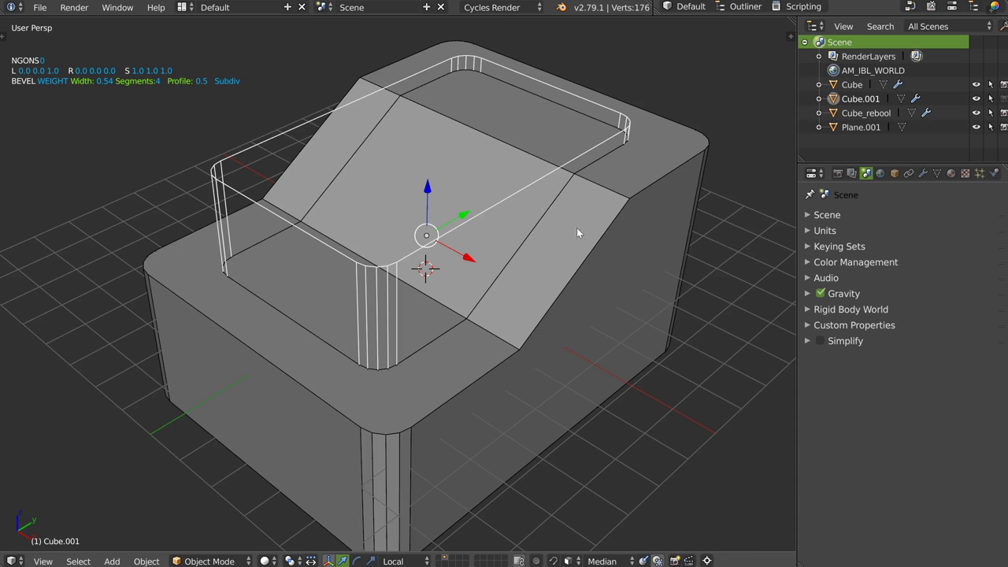
middle_click_drag(445, 194, 395, 210)
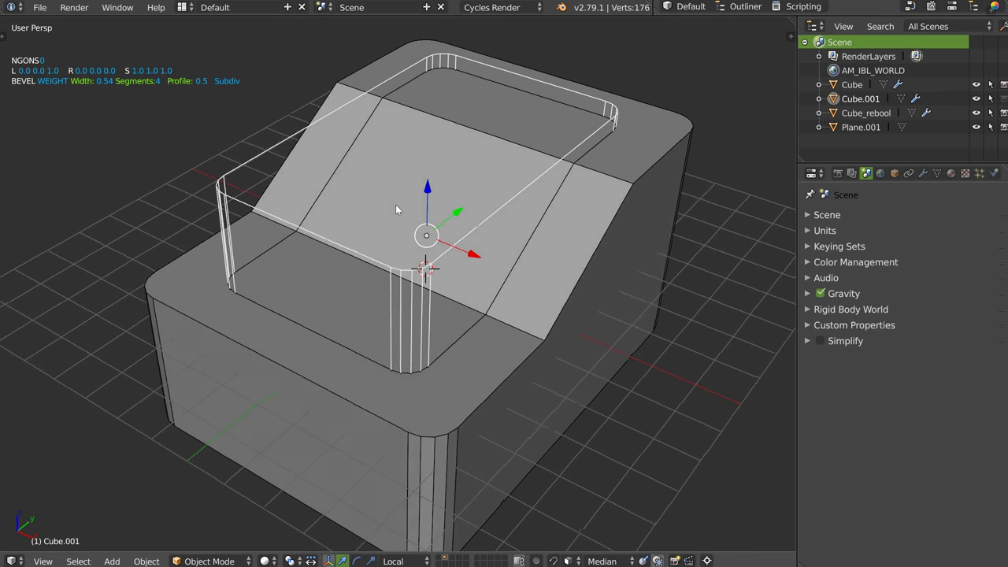
Select and hide the Cube.001 cutter, then bring up the add-primitive menu.
right_click(435, 149)
right_click(315, 154)
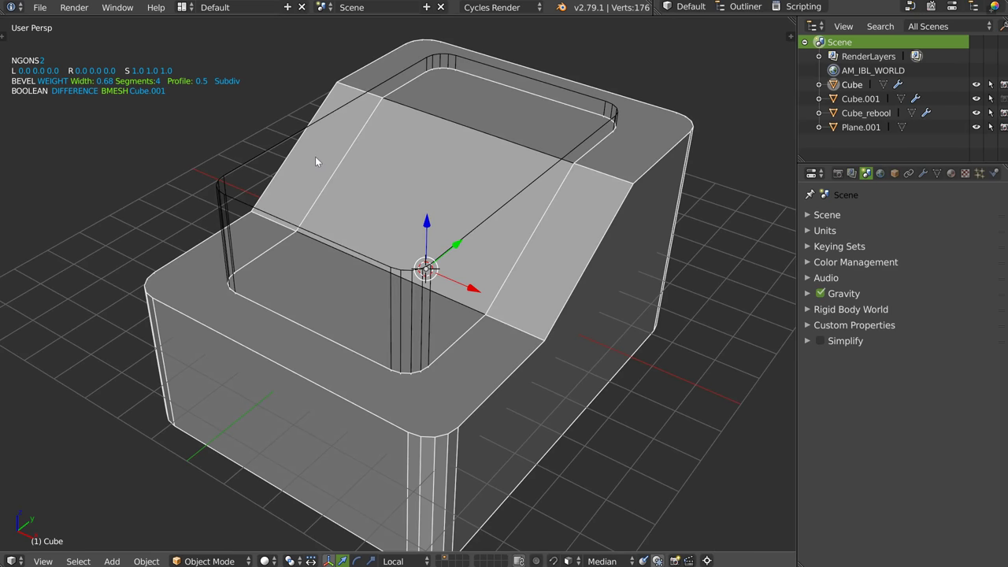
right_click(275, 146)
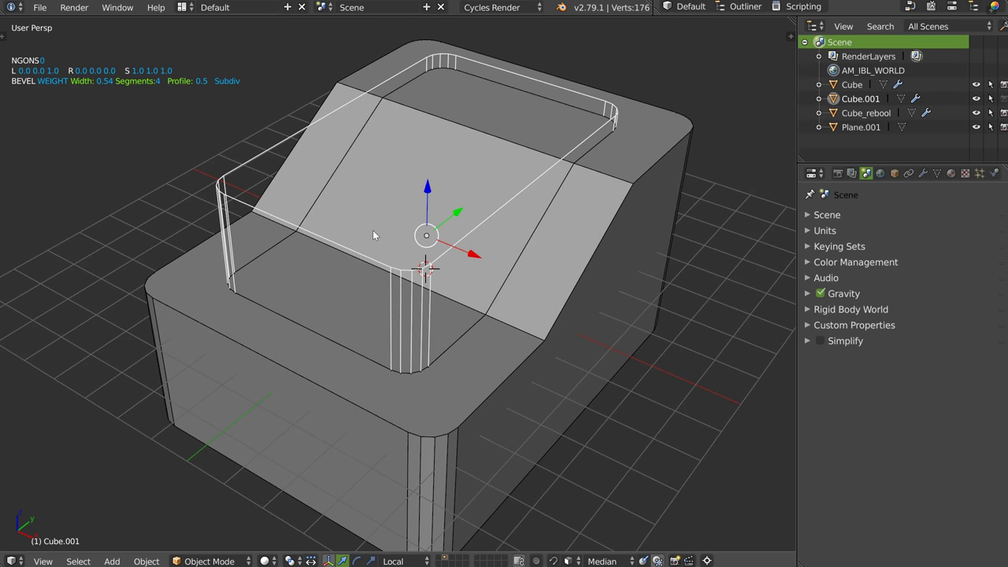
key("h")
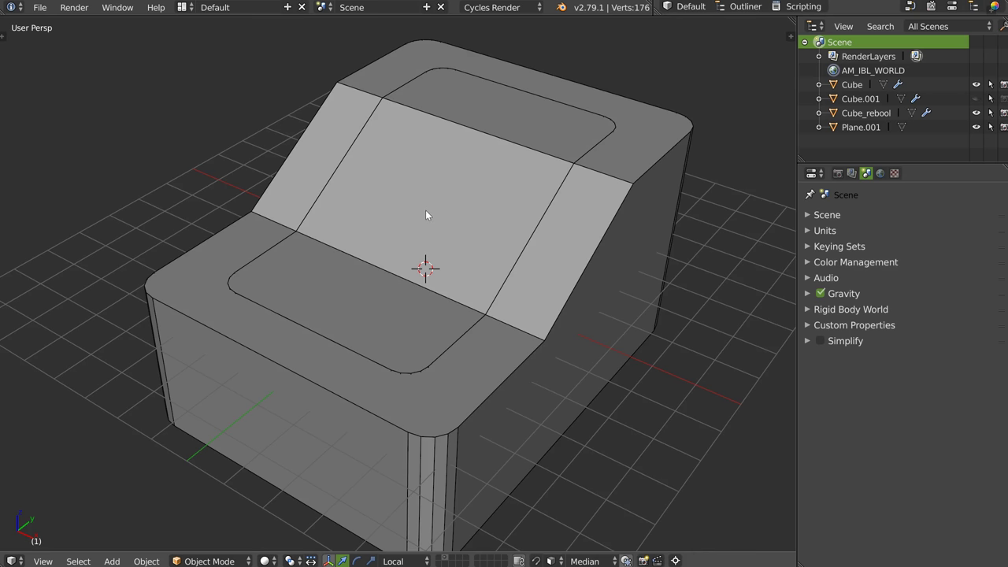
right_click(426, 213)
Add a new cube and scale it into a long block of about 1.8 × 2.9 × 1.9.
left_click(337, 335)
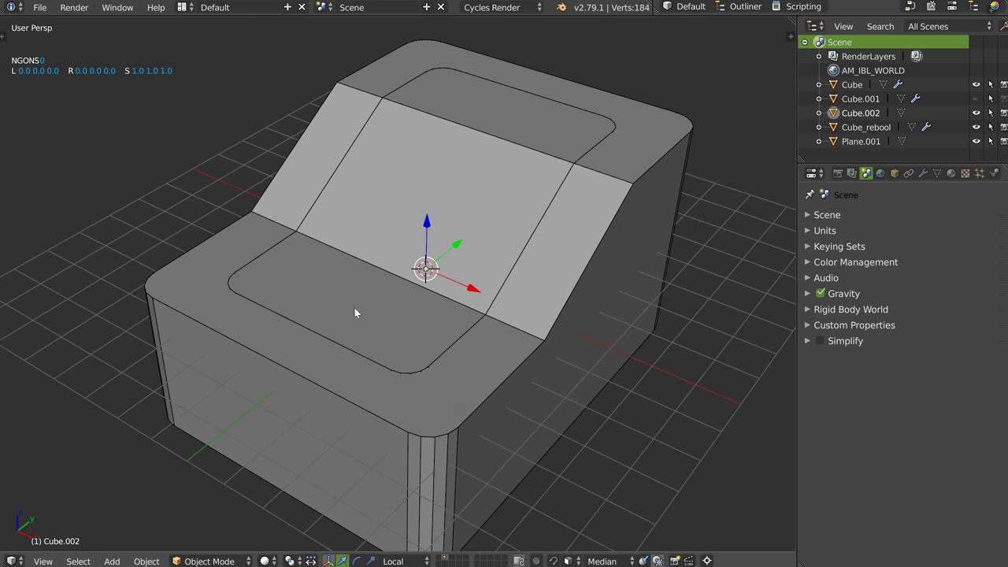
key("s")
left_click(590, 235)
key("KP_1")
key("s")
key("x")
left_click(622, 230)
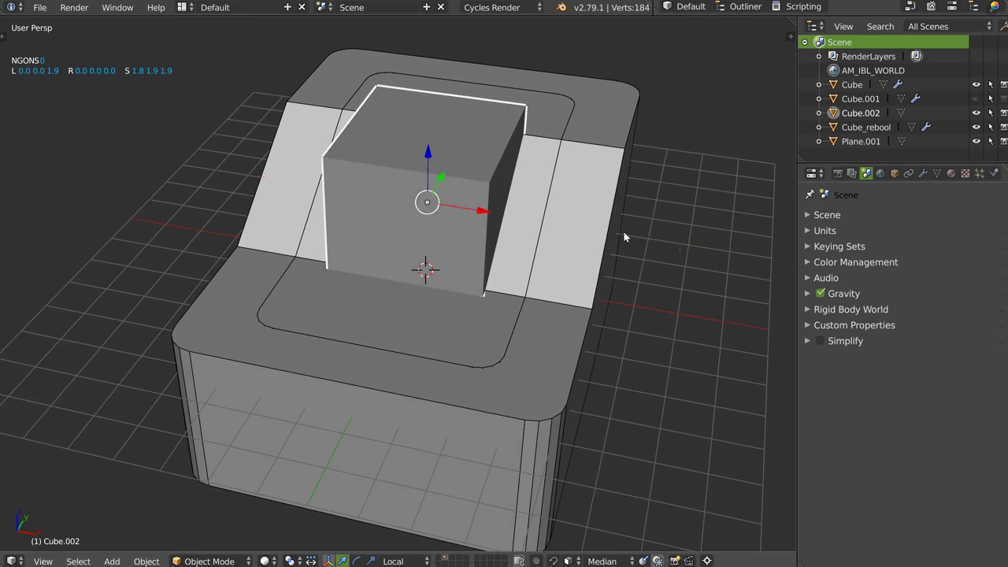
middle_click_drag(622, 231, 598, 174)
key("s")
key("y")
left_click(686, 156)
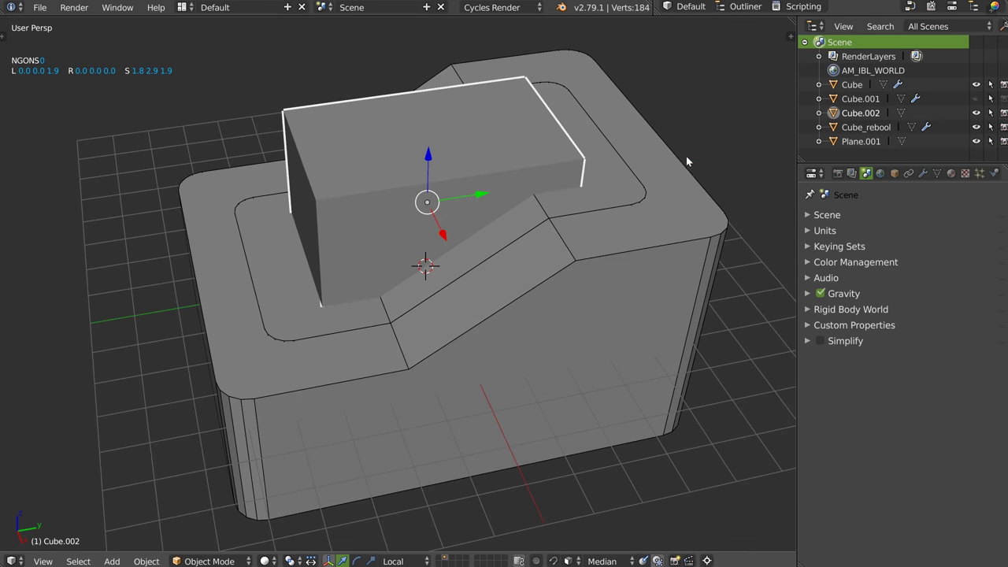
middle_click_drag(685, 156, 513, 211)
Bevel the block's vertical edges at width 0.41 with 4 segments.
key("Tab")
key("a")
key("shift+q")
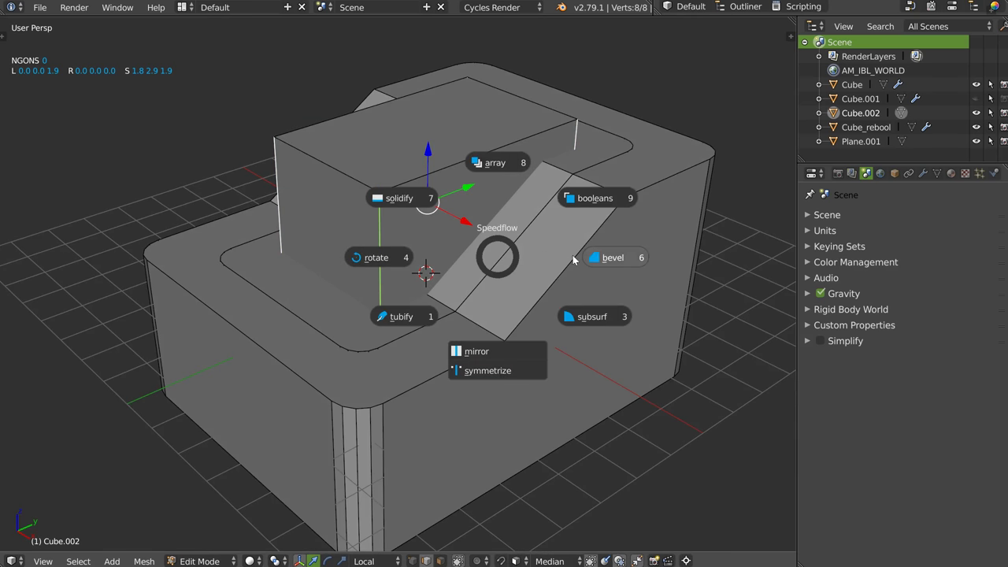
left_click(607, 258)
middle_click_drag(670, 263, 557, 263)
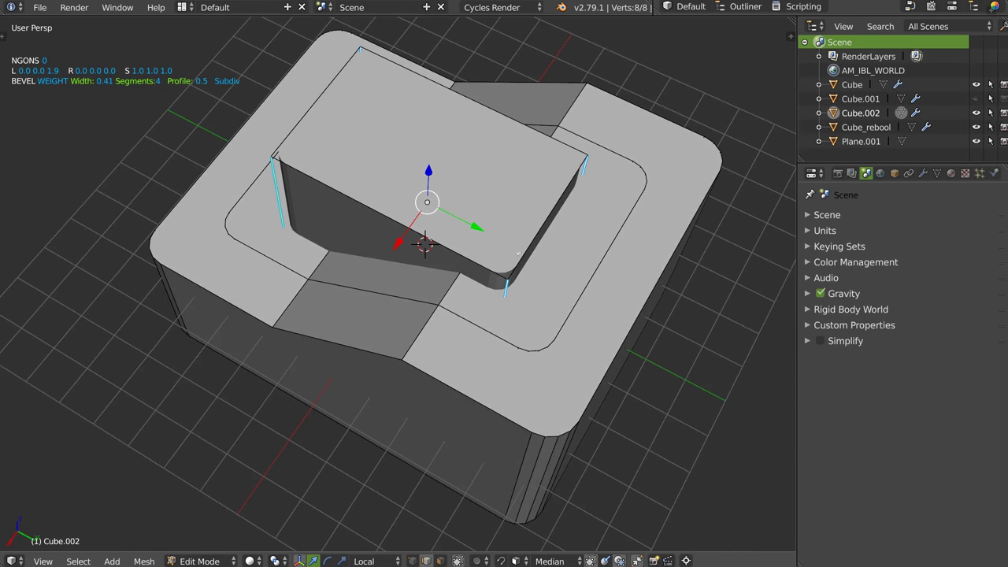
In face mode, select the long block's left and right side faces.
key("ctrl+Tab")
right_click(551, 237)
mouse_move(600, 250)
middle_mouse_down()
mouse_move(267, 329)
mouse_move(378, 266)
mouse_move(502, 266)
mouse_move(477, 286)
mouse_move(448, 281)
middle_mouse_up()
right_click(268, 328)
Add a second angle-limited bevel of width 0.1 to the long block.
key("Tab")
key("q")
left_click(561, 281)
key("n")
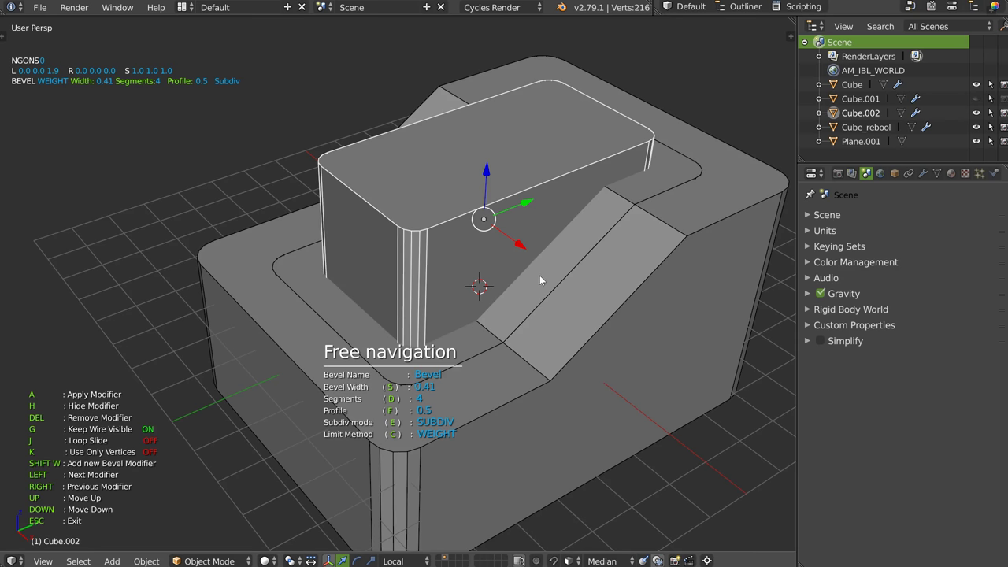
key("shift+w")
left_click(551, 275)
Set the second bevel to 4 segments, then select the Cube_rebool object.
middle_click_drag(551, 275, 417, 215)
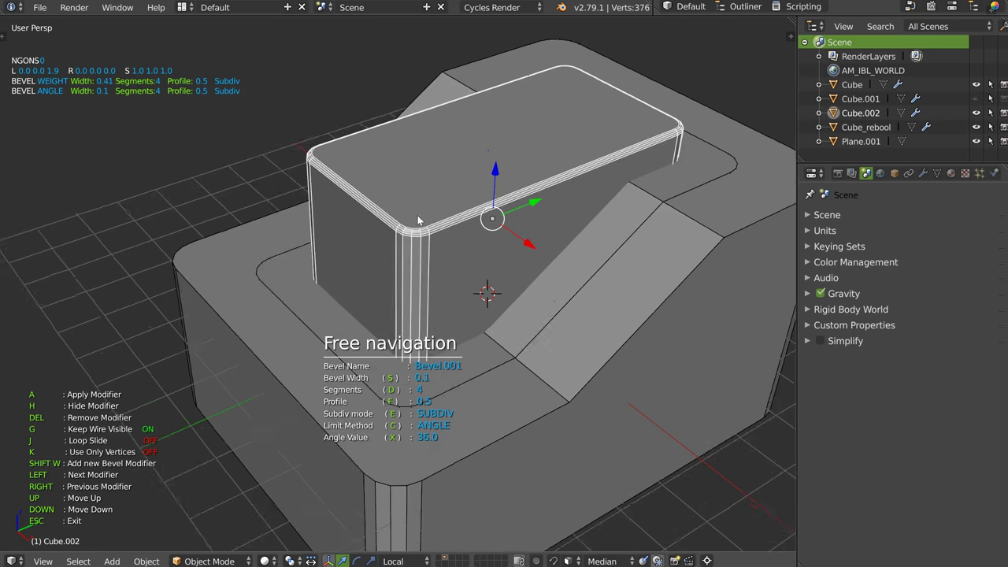
scroll(417, 215, "up", 5)
key("d")
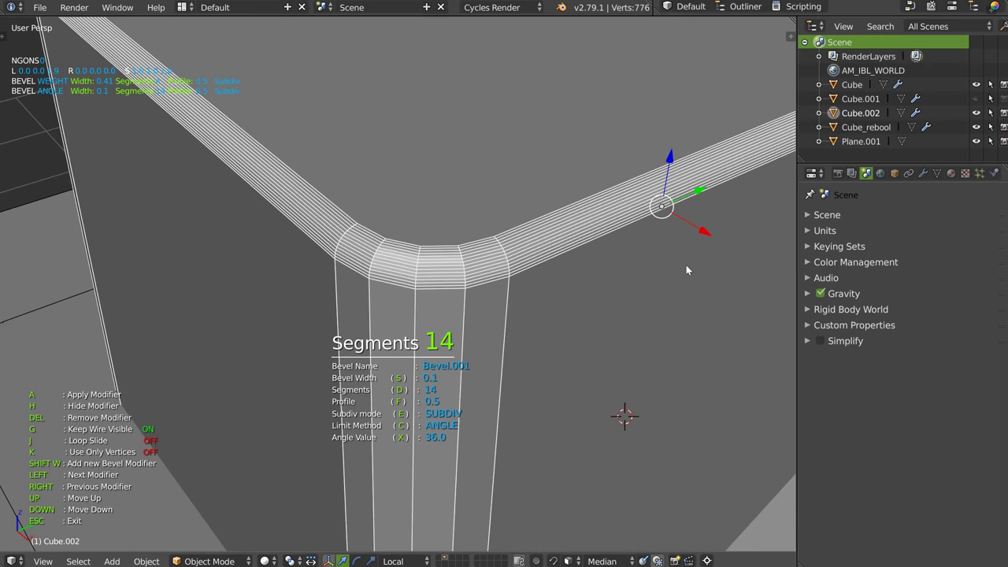
left_click(489, 262)
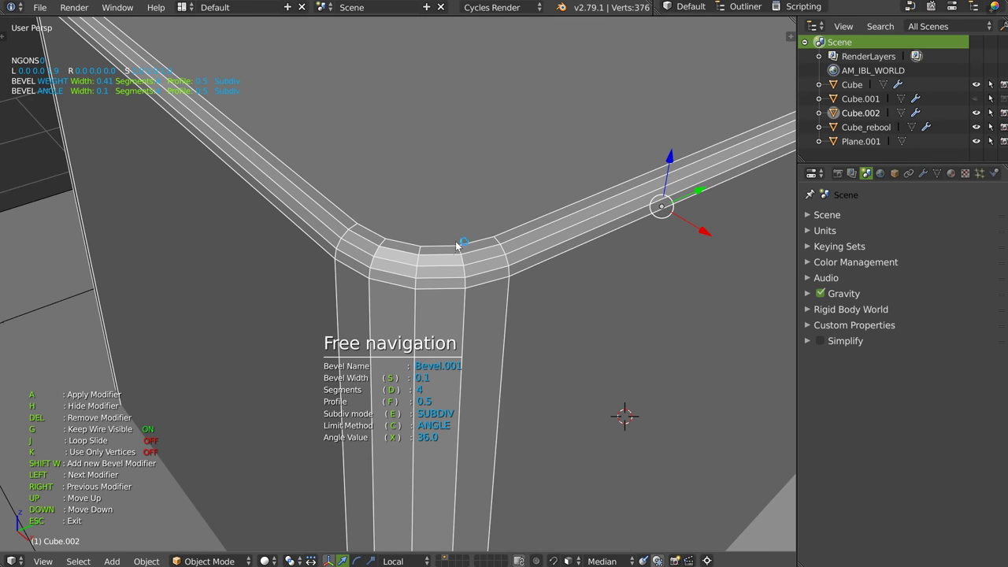
key("Escape")
scroll(484, 285, "down", 6)
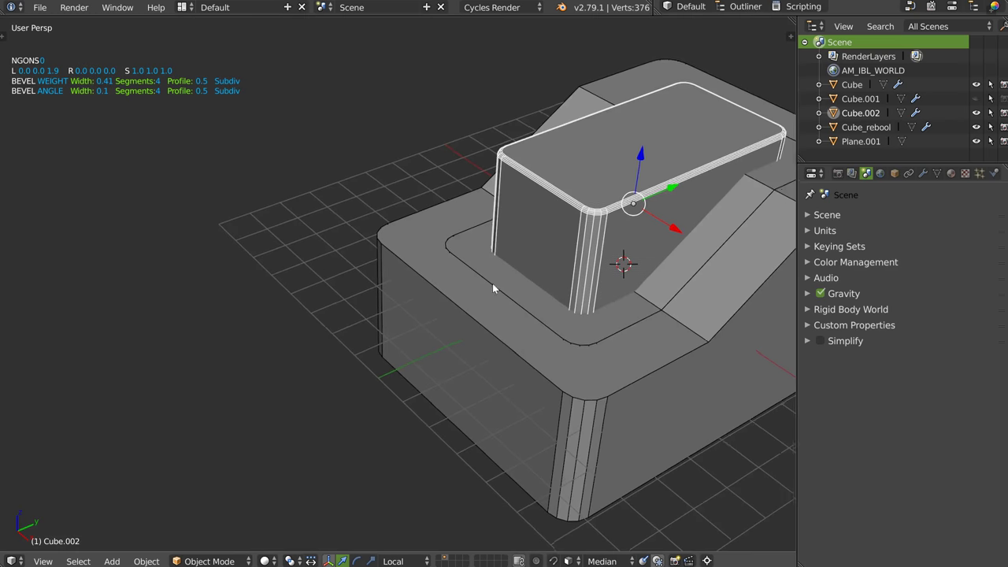
right_click(495, 266)
Cut the long block from Cube_rebool as a boolean difference and hide the cutter.
key("alt+s")
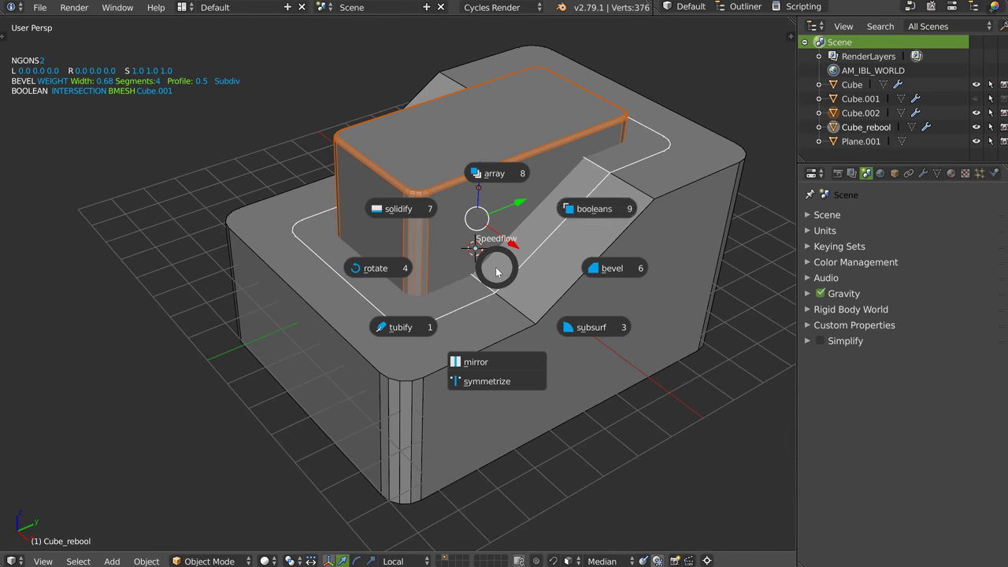
left_click(588, 208)
mouse_move(451, 222)
middle_mouse_down()
mouse_move(457, 157)
mouse_move(467, 160)
middle_mouse_up()
scroll(457, 145, "up", 3)
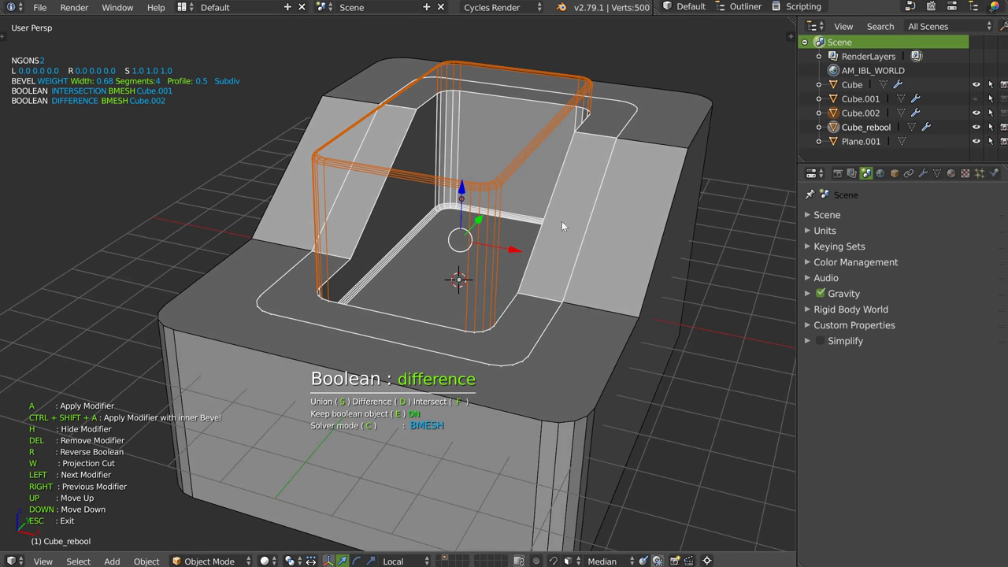
key("Escape")
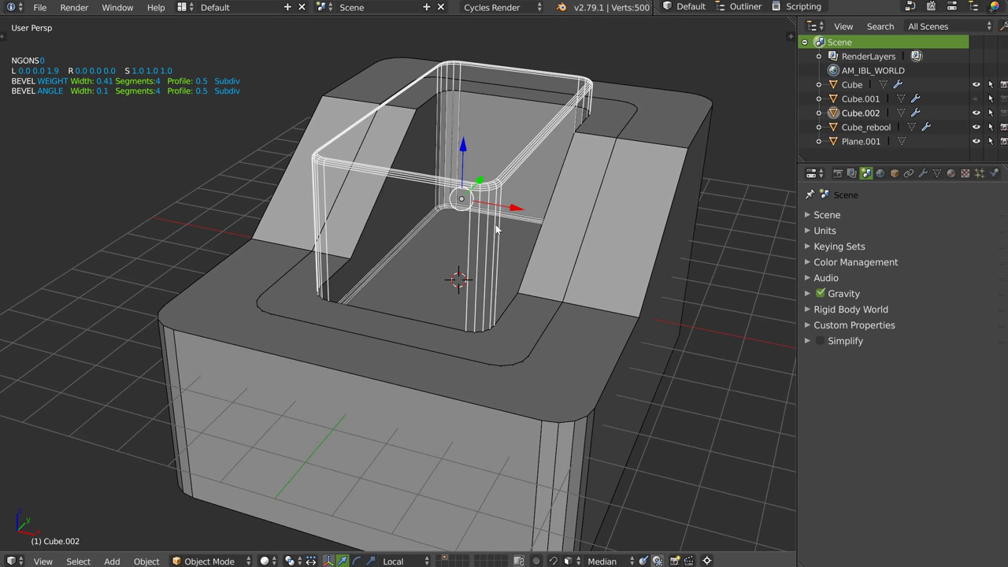
key("h")
In Cube_rebool's edit mode, select the ridge edge and the lower crease edge of the slope.
right_click(492, 225)
middle_click_drag(569, 190, 483, 175)
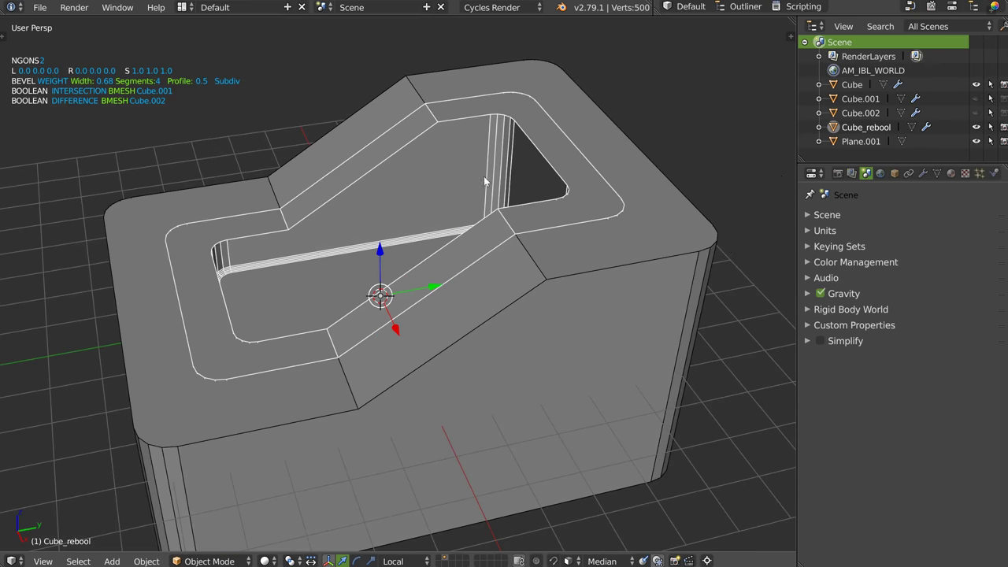
key("Tab")
right_click(466, 158)
right_click(332, 265, "shift")
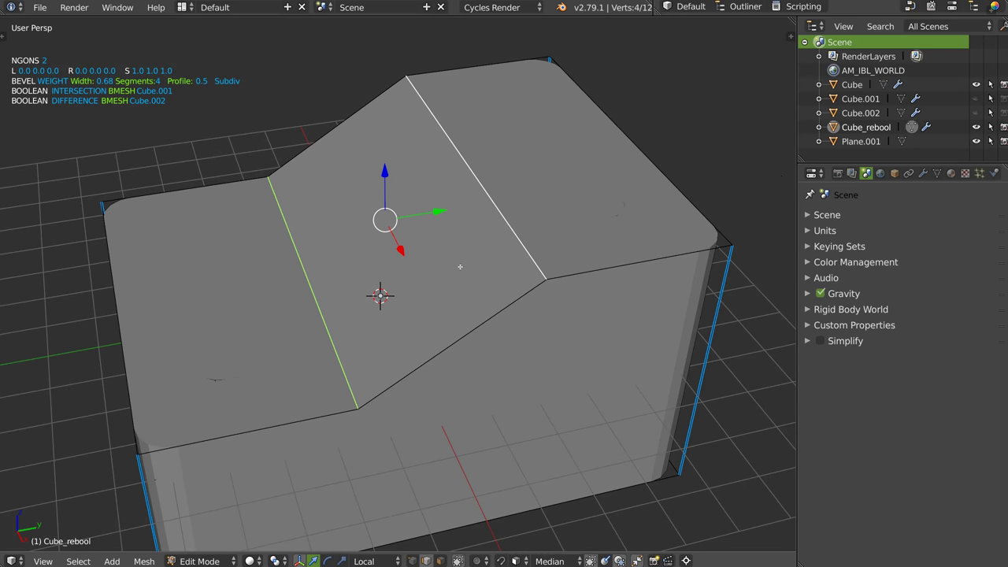
Cancel the bevel started on Cube_rebool and undo back to editing the original Cube.
key("q")
left_click(579, 270)
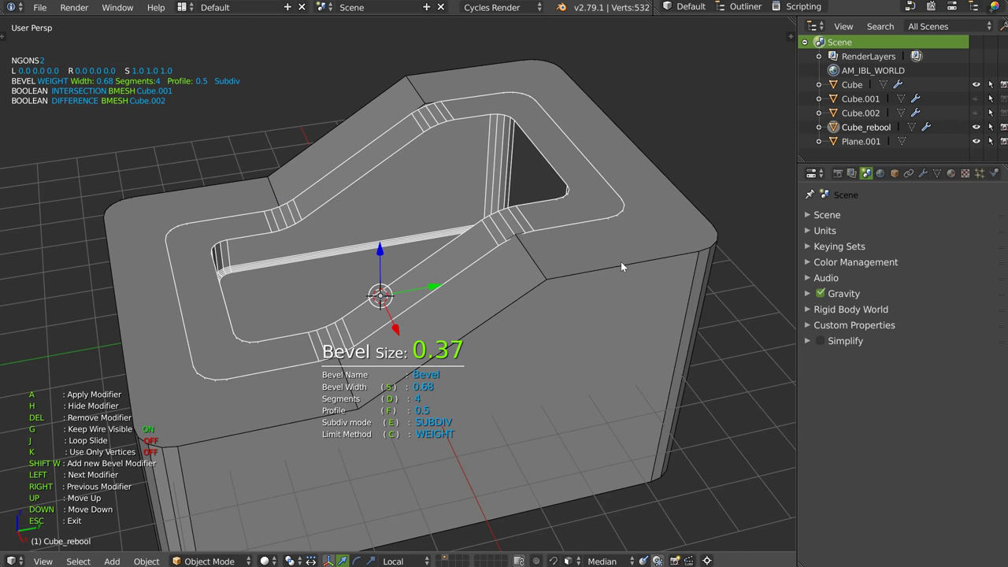
key("Escape")
key("ctrl+z")
key("ctrl+z")
key("ctrl+z")
key("ctrl+z")
Add the left crease edge and round both crease edges with a weighted bevel of about 0.37.
right_click(310, 293, "shift")
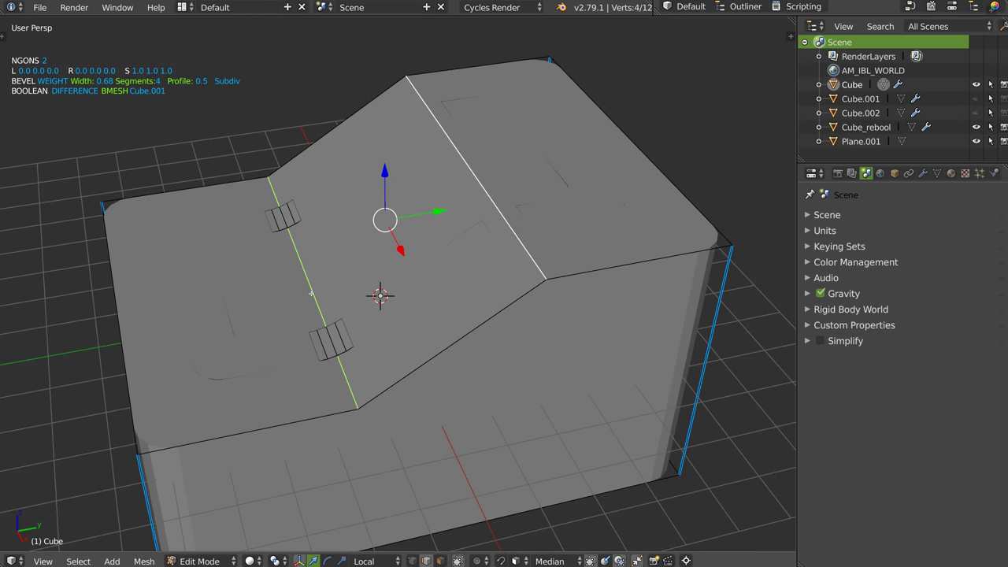
key("q")
left_click(555, 300)
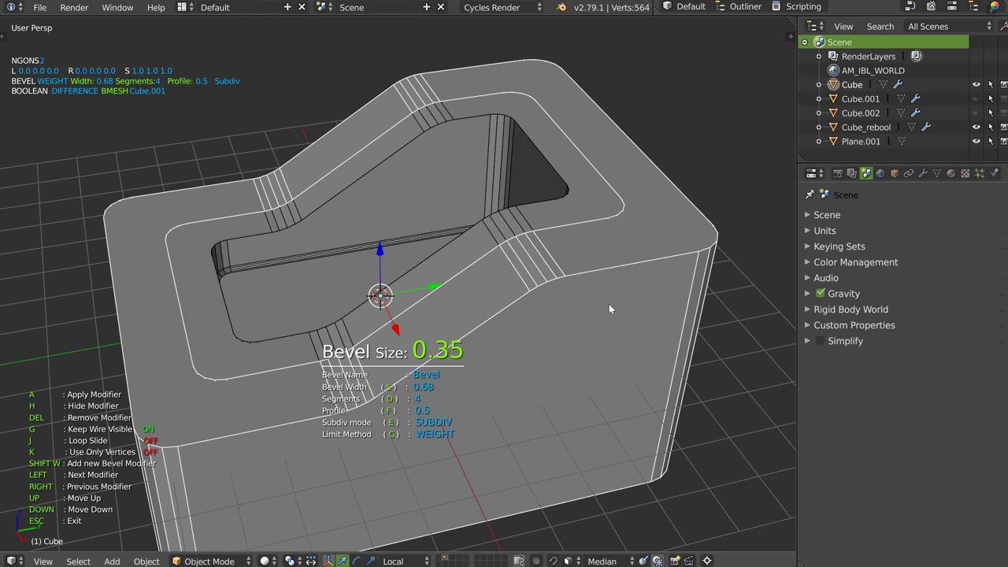
key("n")
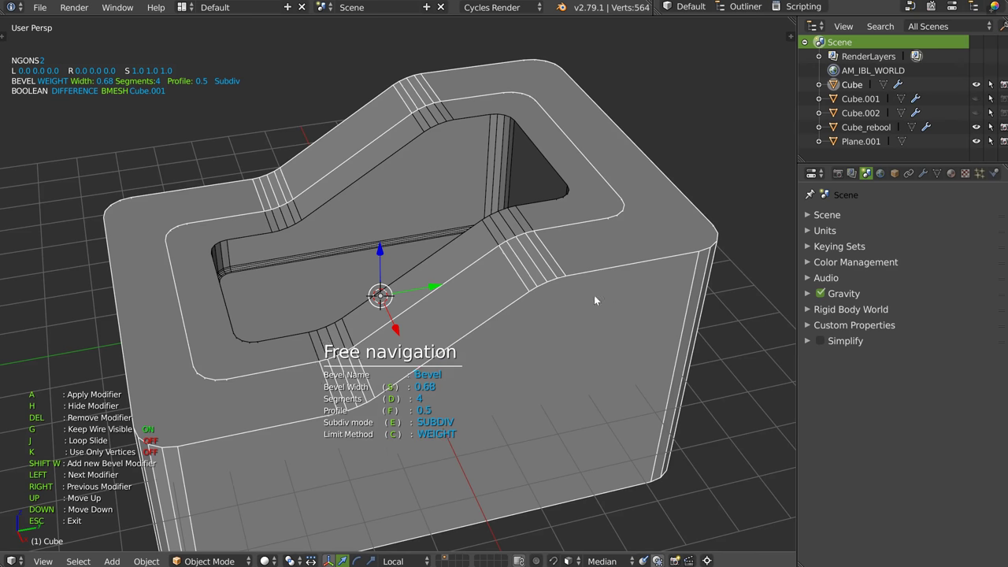
scroll(593, 294, "up", 5)
scroll(533, 220, "down", 5)
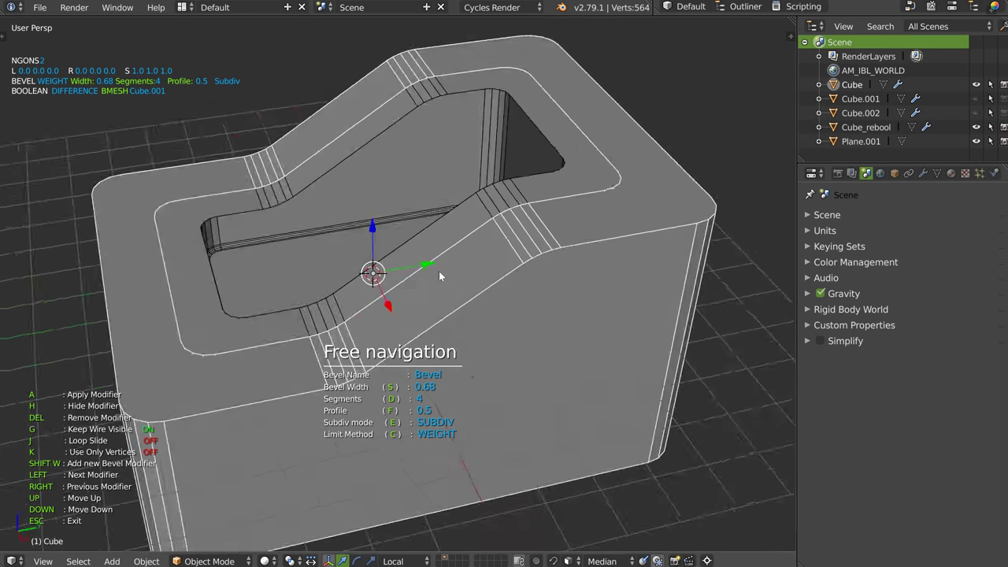
key("Tab")
key("Tab")
mouse_move(461, 229)
middle_mouse_down()
mouse_move(535, 234)
mouse_move(489, 218)
mouse_move(572, 221)
mouse_move(579, 211)
mouse_move(441, 220)
mouse_move(461, 229)
middle_mouse_up()
scroll(532, 209, "up", 3)
right_click(518, 227)
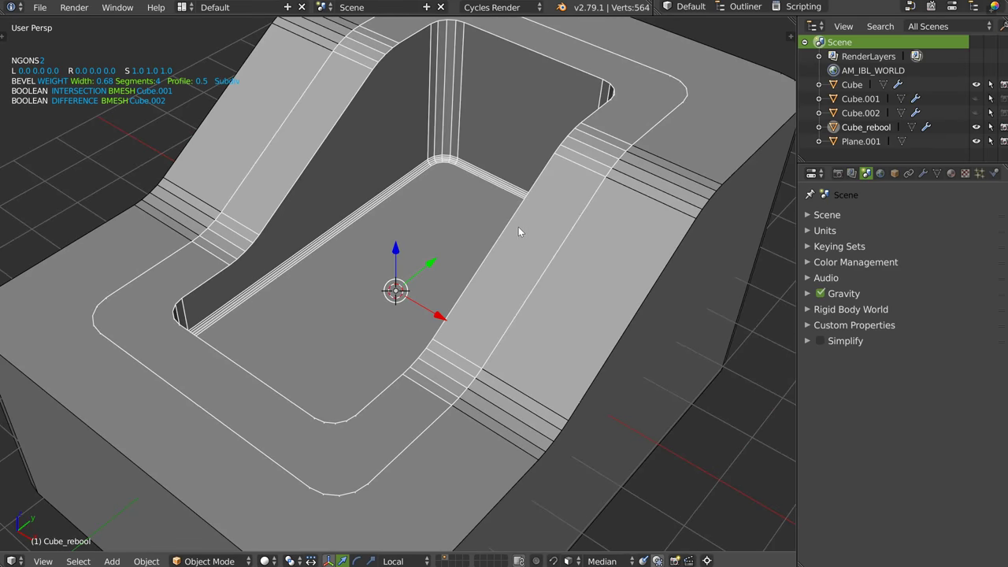
right_click(603, 272)
key("space")
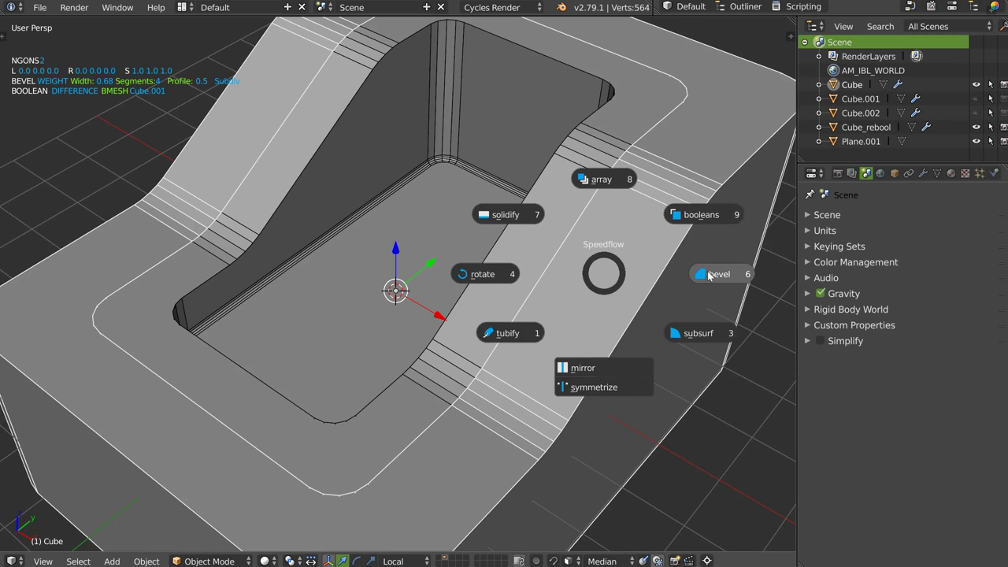
Add an angle-limited bevel of width 0.03 with 2 segments to the outer Cube.
left_click(712, 274)
key("n")
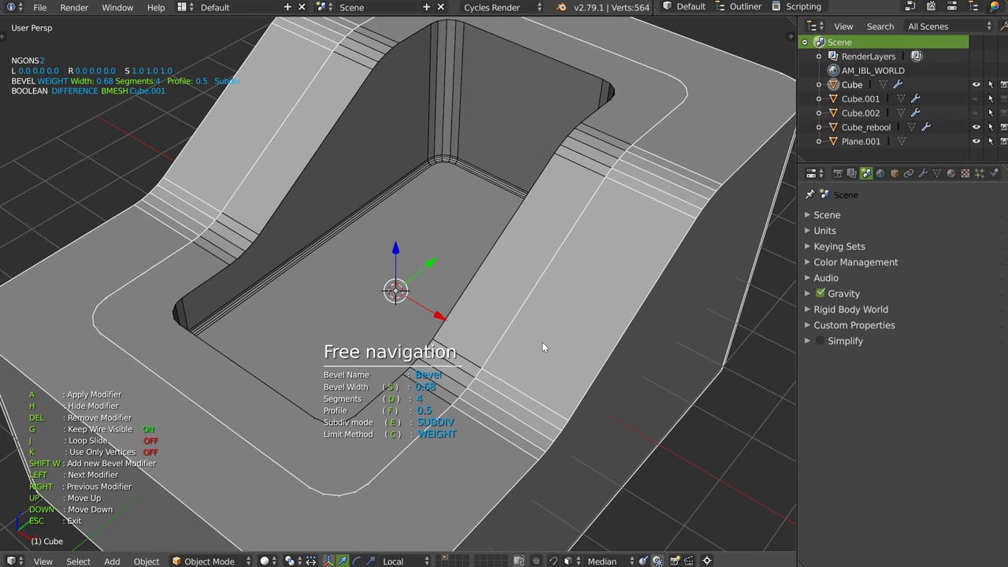
key("shift+w")
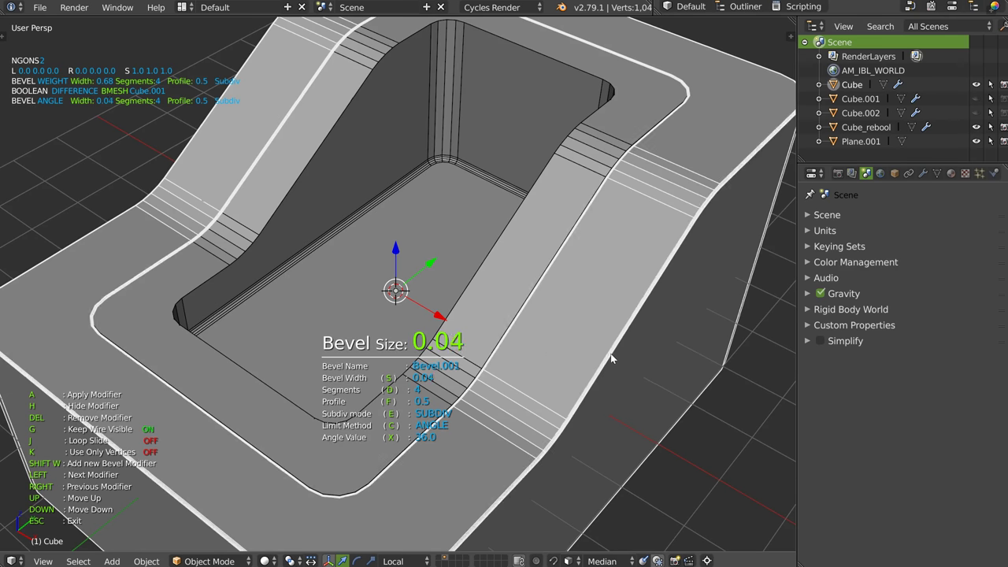
key("n")
mouse_move(611, 359)
middle_mouse_down()
mouse_move(575, 330)
mouse_move(527, 336)
mouse_move(515, 312)
middle_mouse_up()
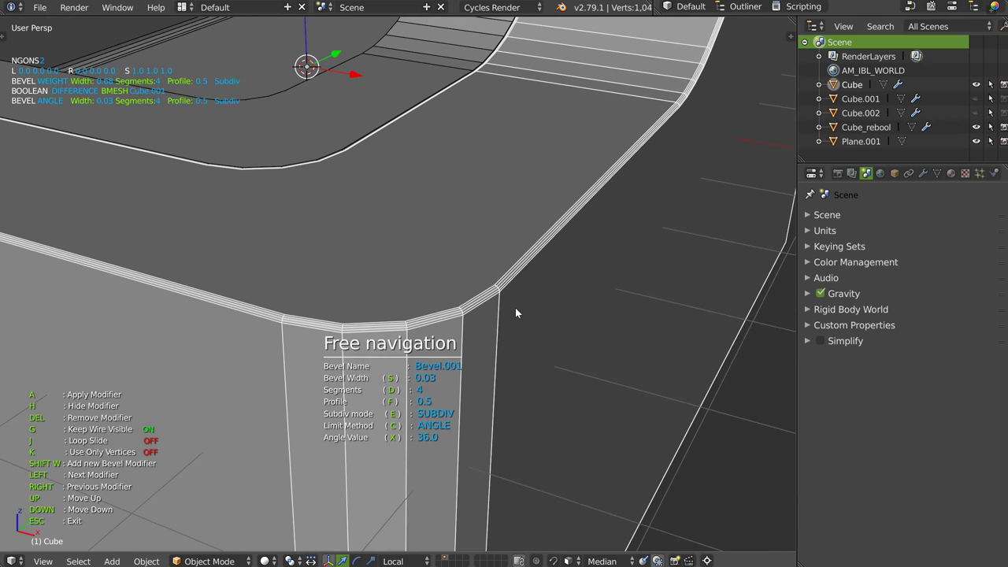
key("d")
scroll(527, 335, "down", 1)
scroll(511, 333, "down", 1)
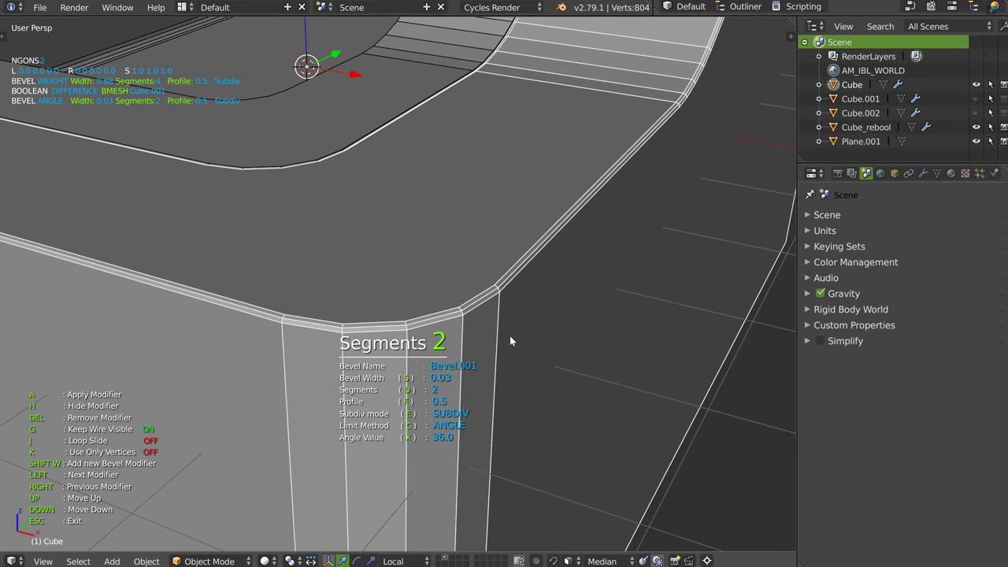
key("n")
left_click(530, 336)
scroll(549, 332, "down", 4)
mouse_move(549, 331)
middle_mouse_down()
mouse_move(481, 272)
mouse_move(493, 305)
middle_mouse_up()
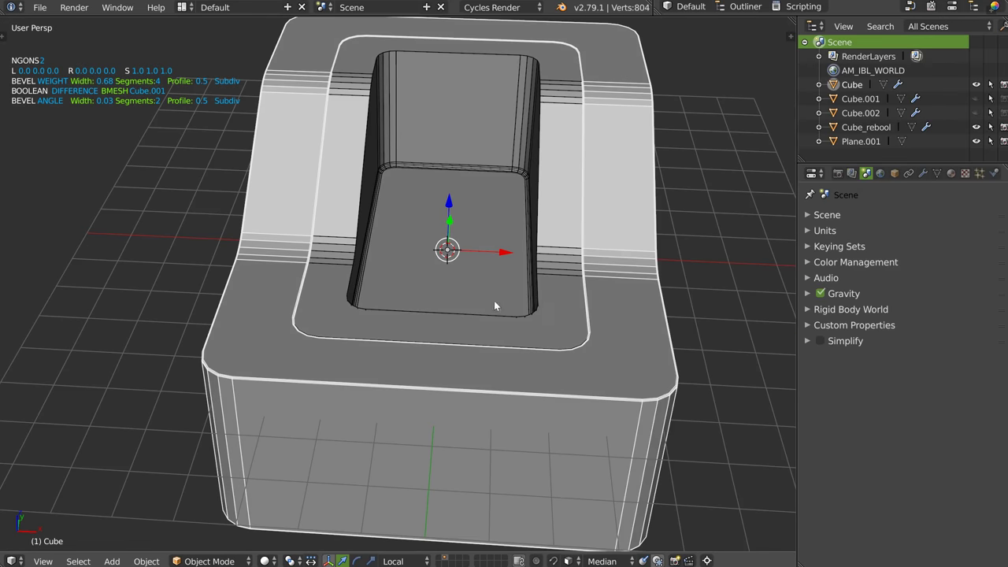
Give Cube_rebool the same 0.03-wide, 2-segment angle-limited bevel.
right_click(542, 308)
key("space")
left_click(638, 308)
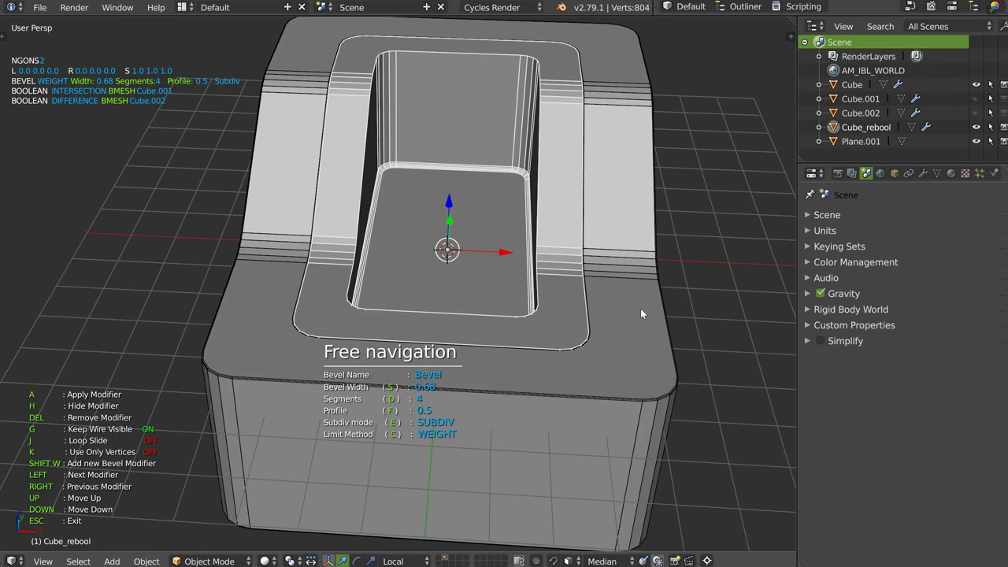
key("n")
left_click(571, 324)
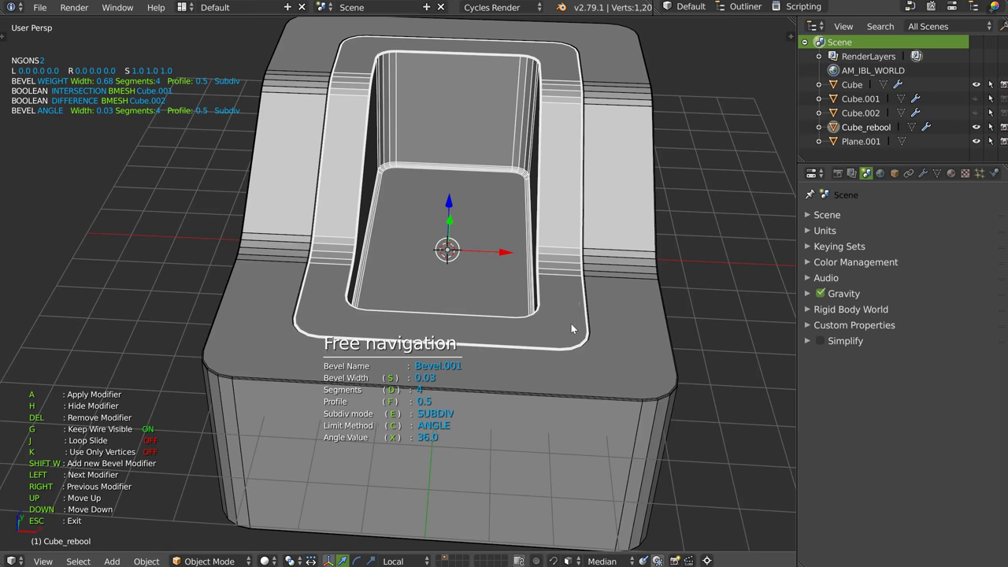
scroll(626, 274, "up", 5)
key("d")
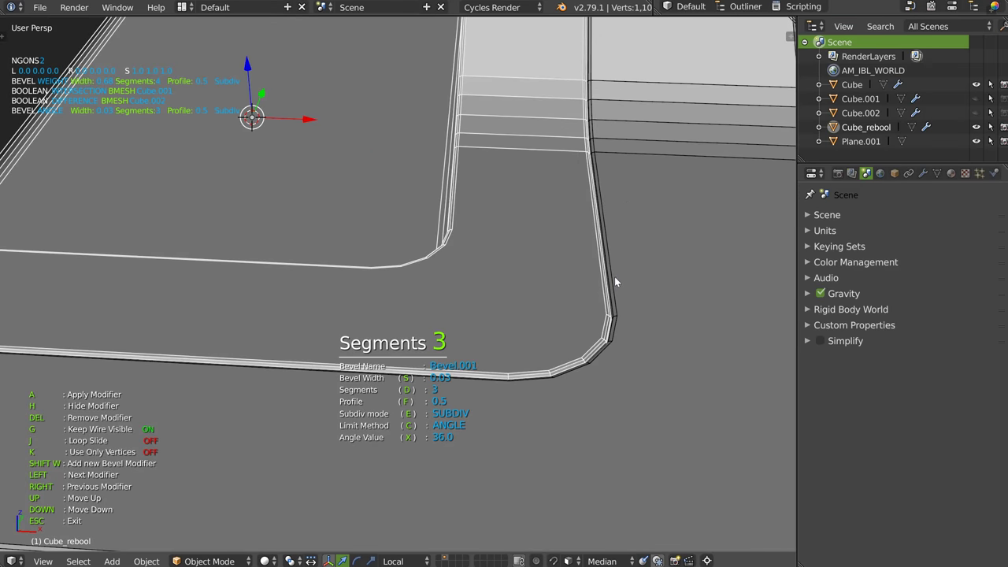
left_click(609, 278)
scroll(603, 290, "down", 3)
mouse_move(574, 292)
middle_mouse_down()
mouse_move(503, 333)
mouse_move(584, 287)
middle_mouse_up()
key("Escape")
scroll(484, 269, "down", 2)
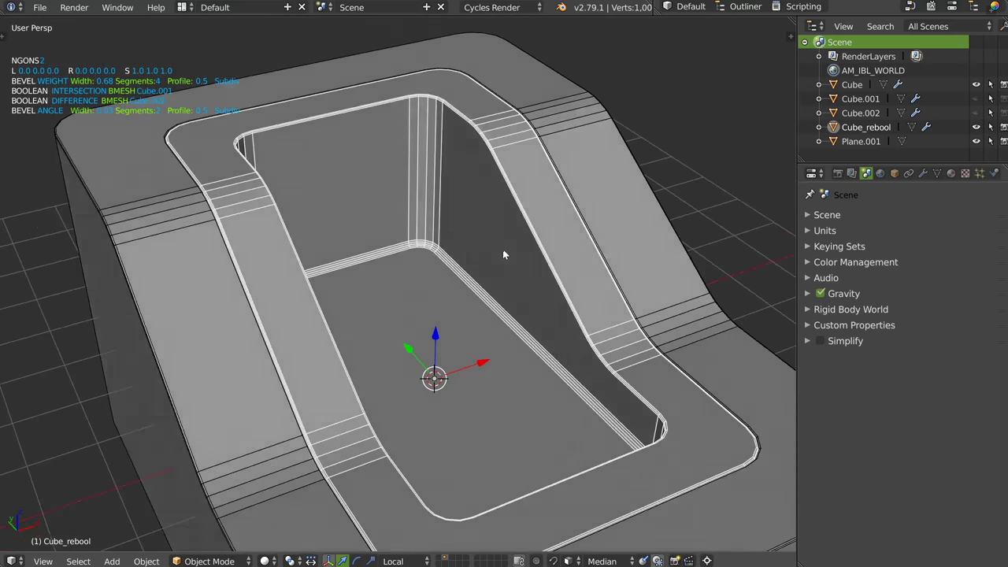
middle_click_drag(502, 249, 543, 273)
middle_click_drag(533, 313, 496, 258)
right_click(463, 353)
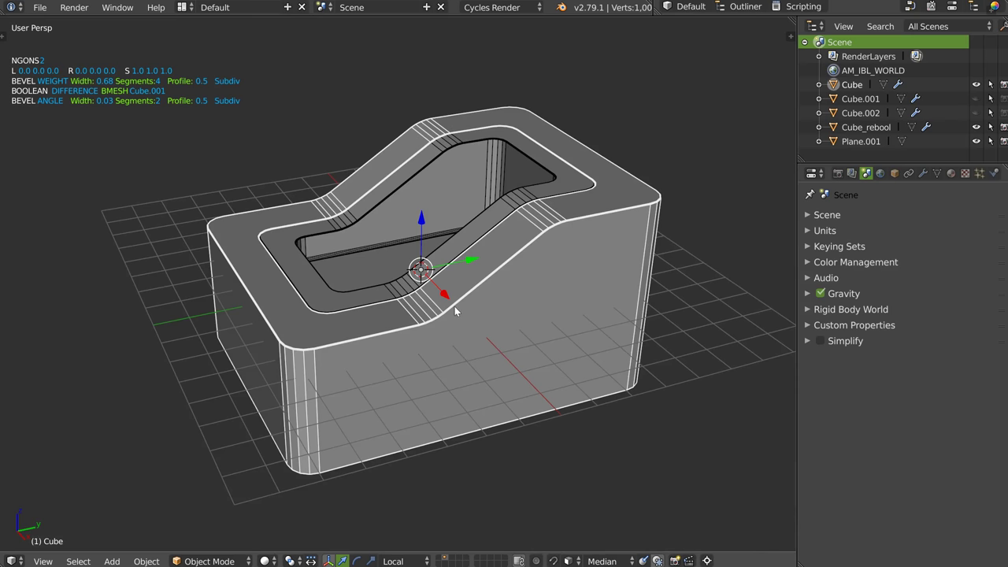
Widen the outer Cube's weighted bevel from 0.68 to 1.4 at 4 segments.
key("Tab")
key("q")
left_click(543, 366)
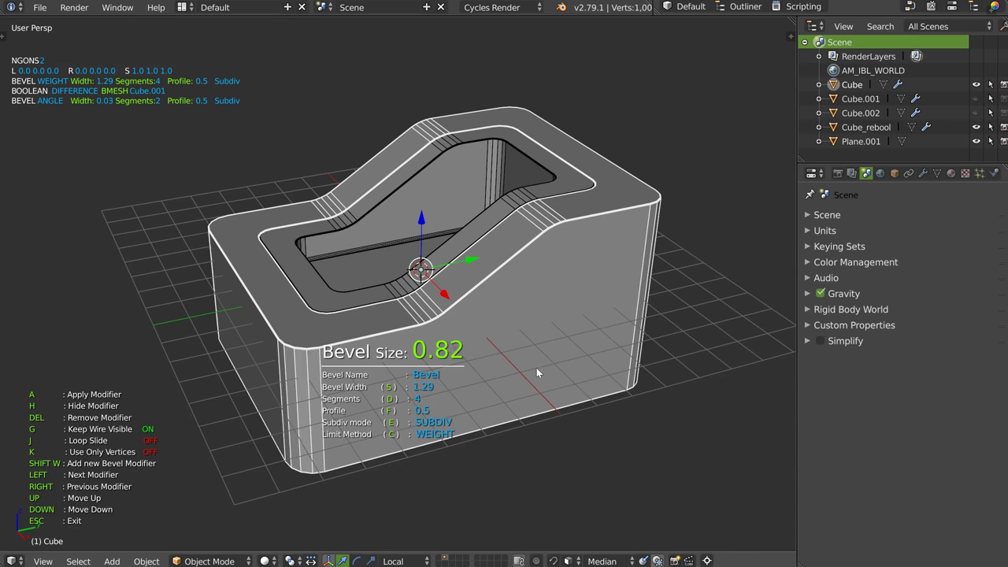
left_click(607, 325)
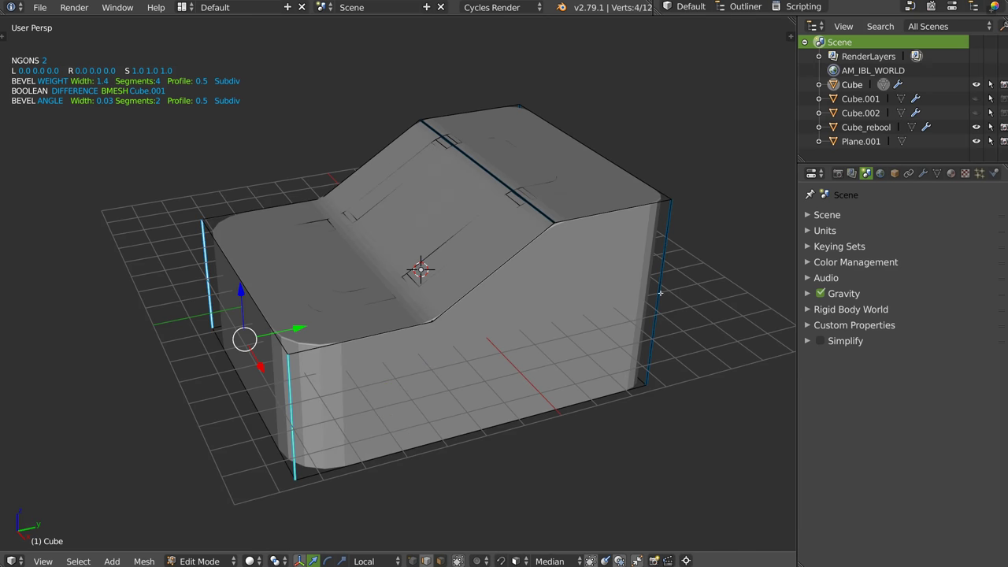
middle_click_drag(660, 293, 638, 254)
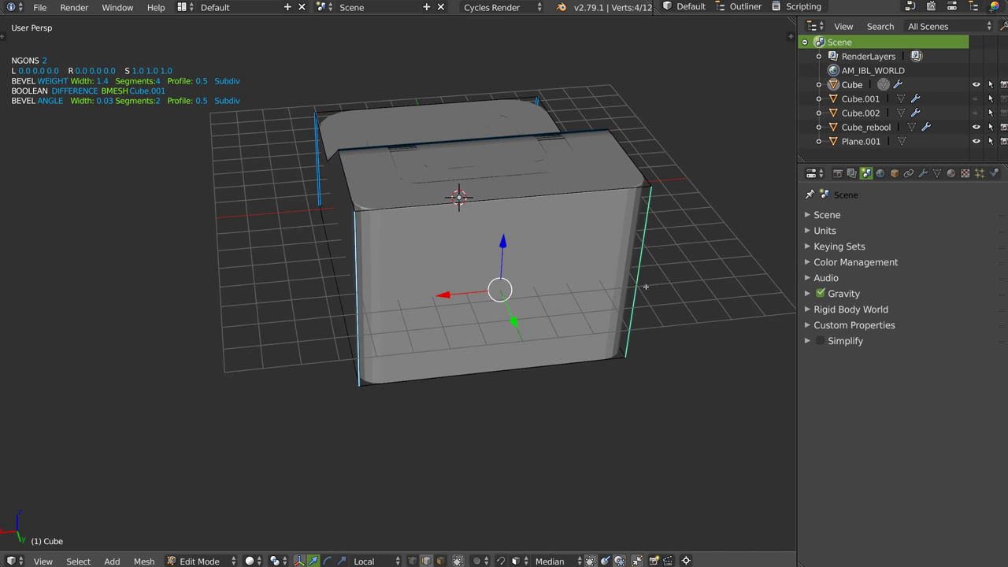
key("q")
left_click(768, 290)
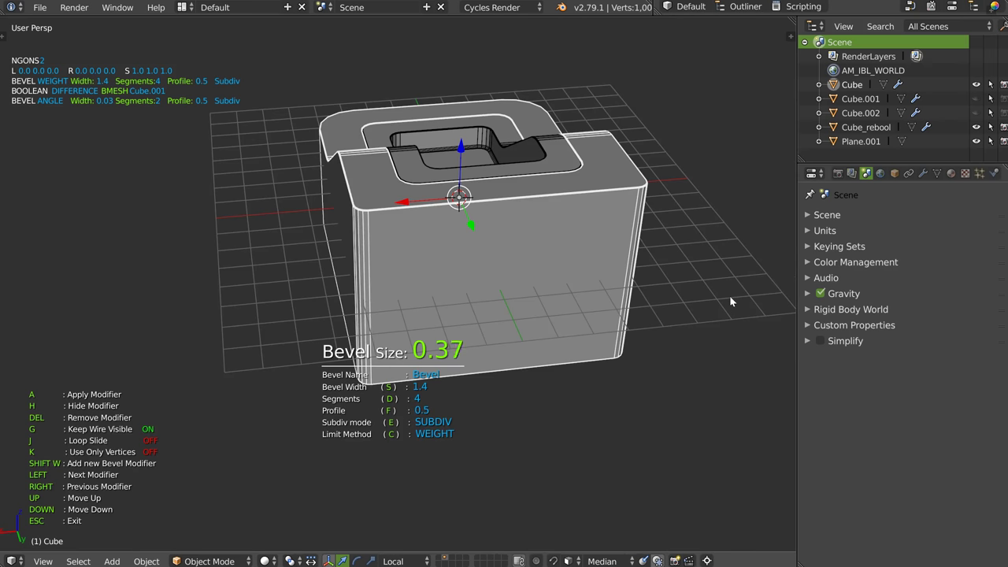
middle_click_drag(522, 302, 539, 227)
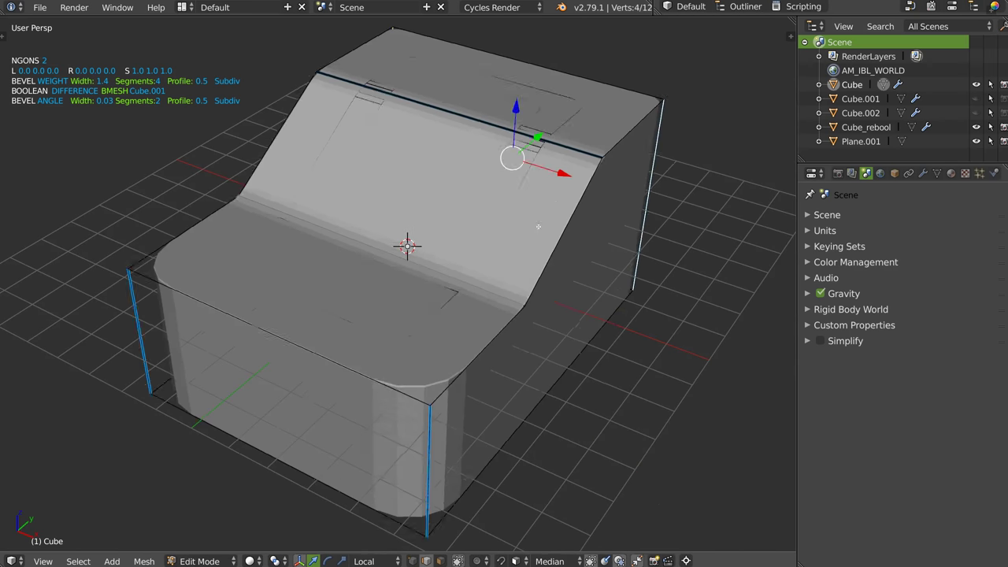
key("Tab")
Change the boolean operation in Cube_rebool's boolean settings and select Cube.001.
right_click(410, 325)
key("q")
left_click(508, 266)
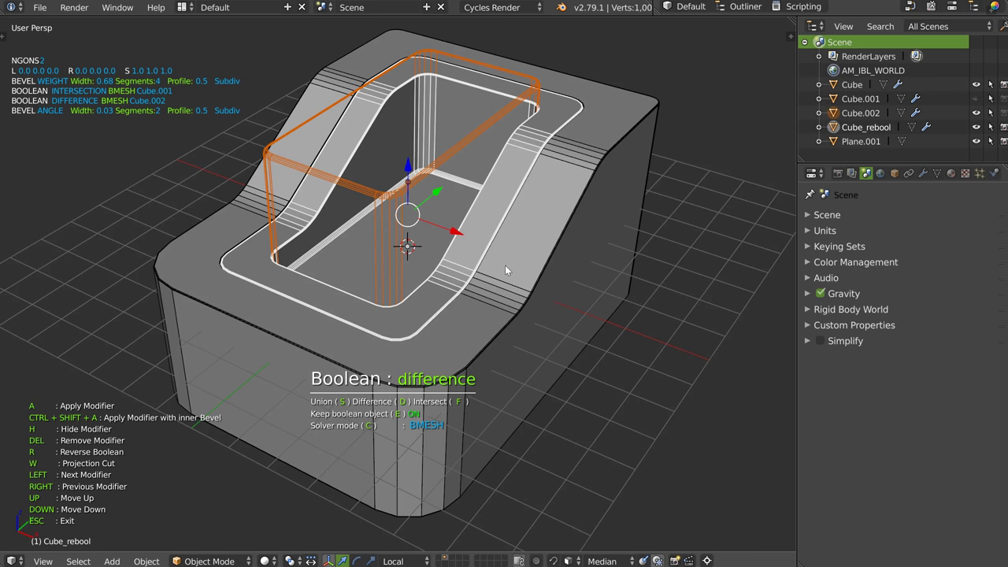
key("f")
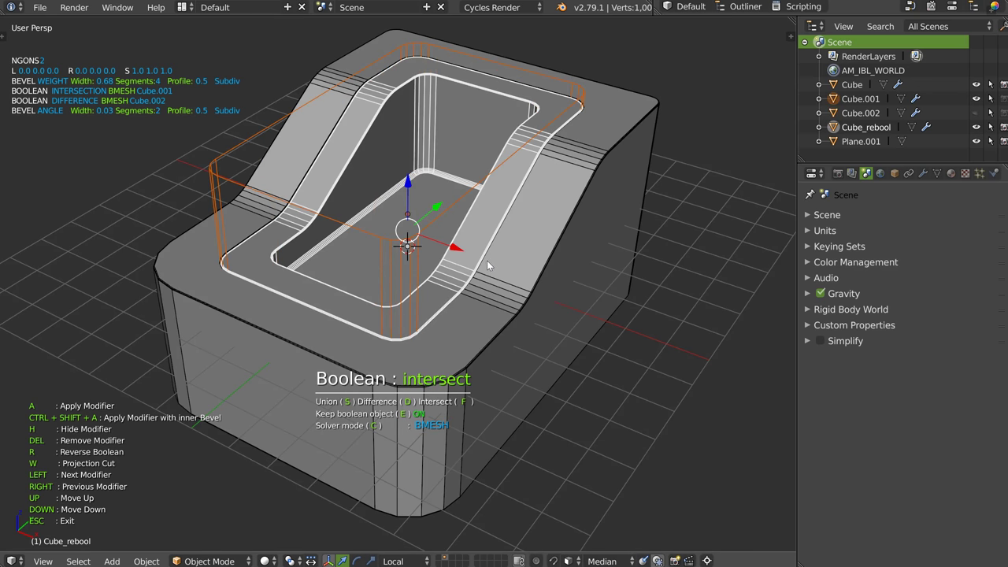
left_click(488, 261)
Give Cube.001 a weighted bevel of size 1.16.
key("Tab")
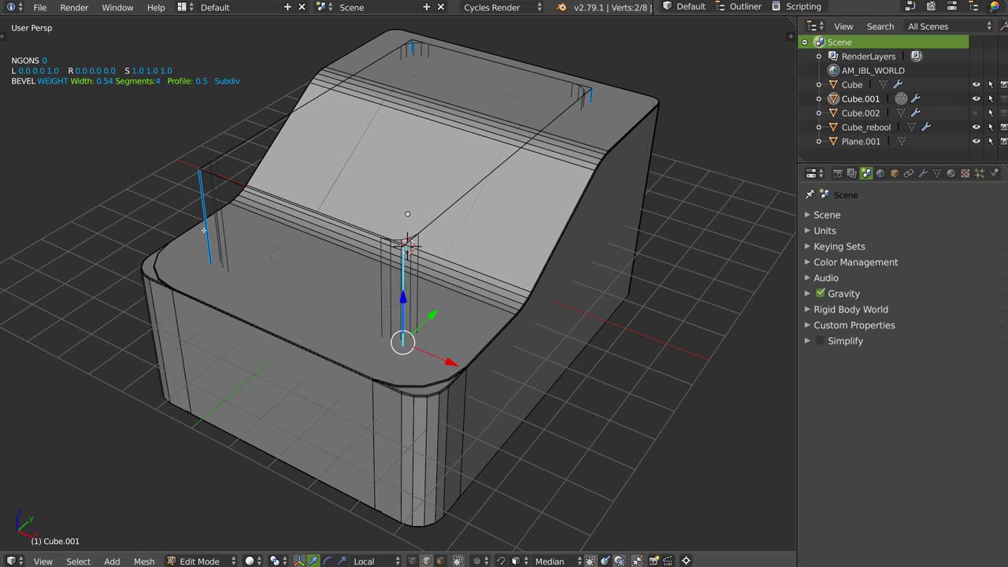
key("q")
left_click(522, 282)
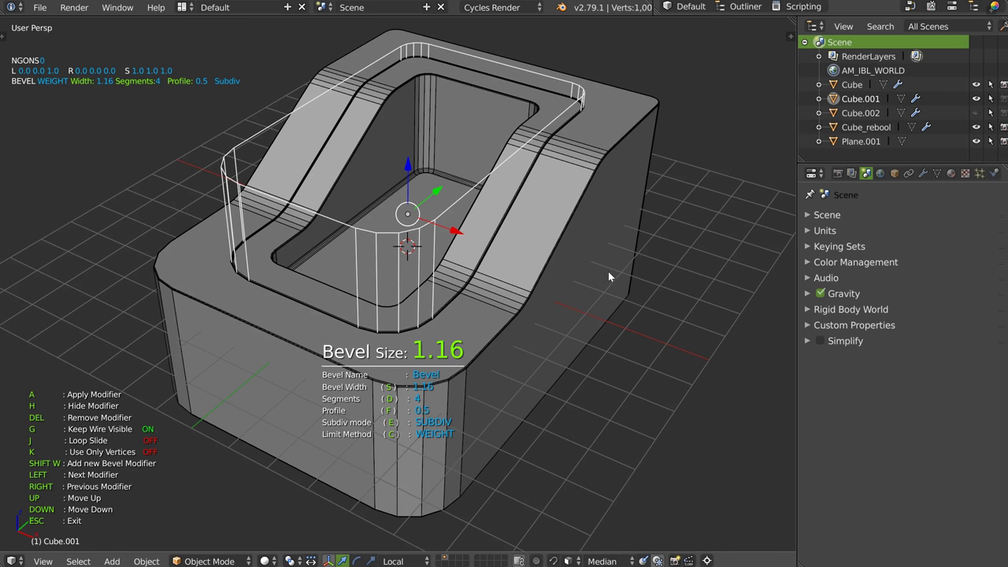
left_click(526, 301)
key("Tab")
left_click(410, 166)
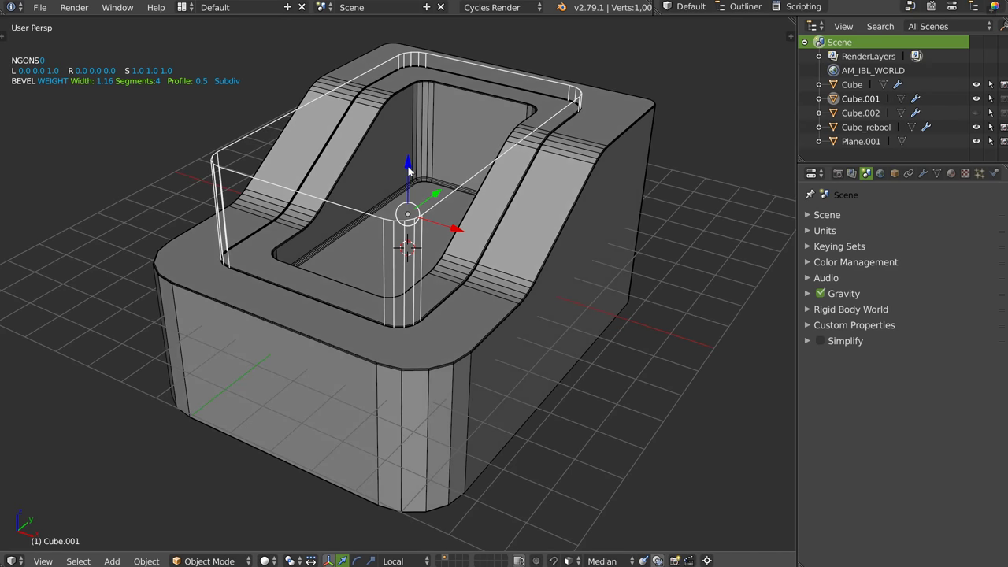
middle_click_drag(462, 173, 425, 244)
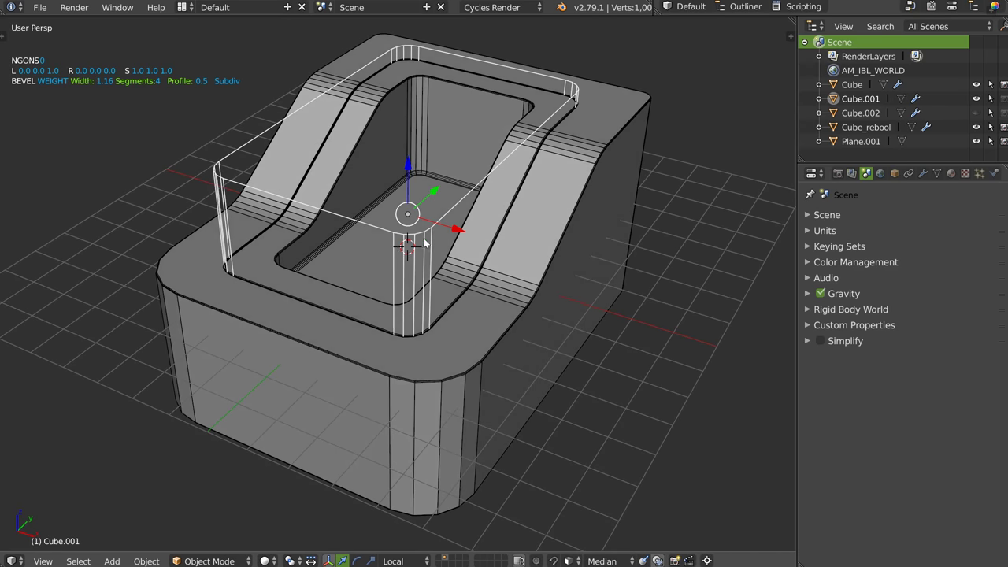
Widen the bevel on the pocket cutter Cube.002 from 0.41 to 0.62.
right_click(405, 243)
key("shift+space")
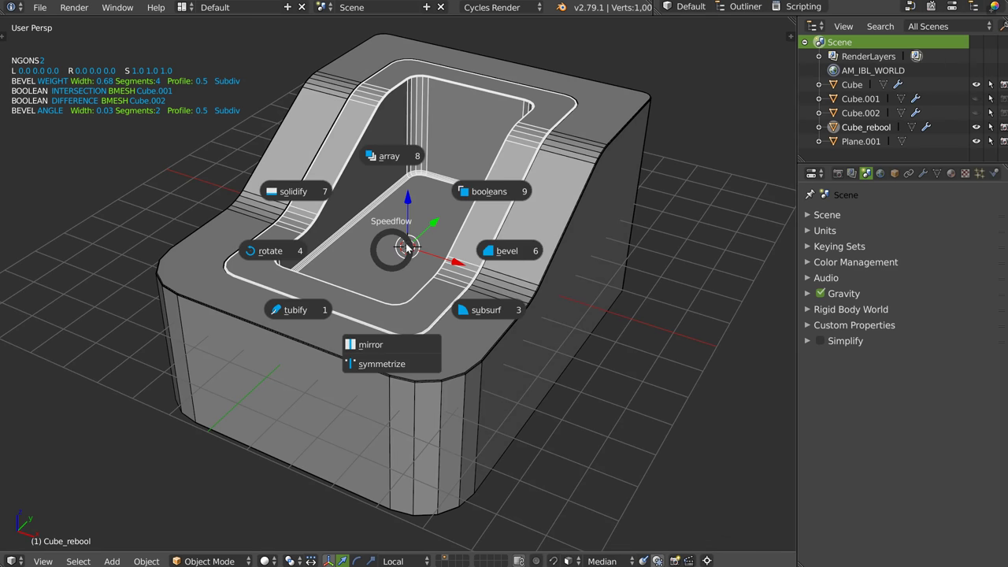
left_click(500, 191)
key("Tab")
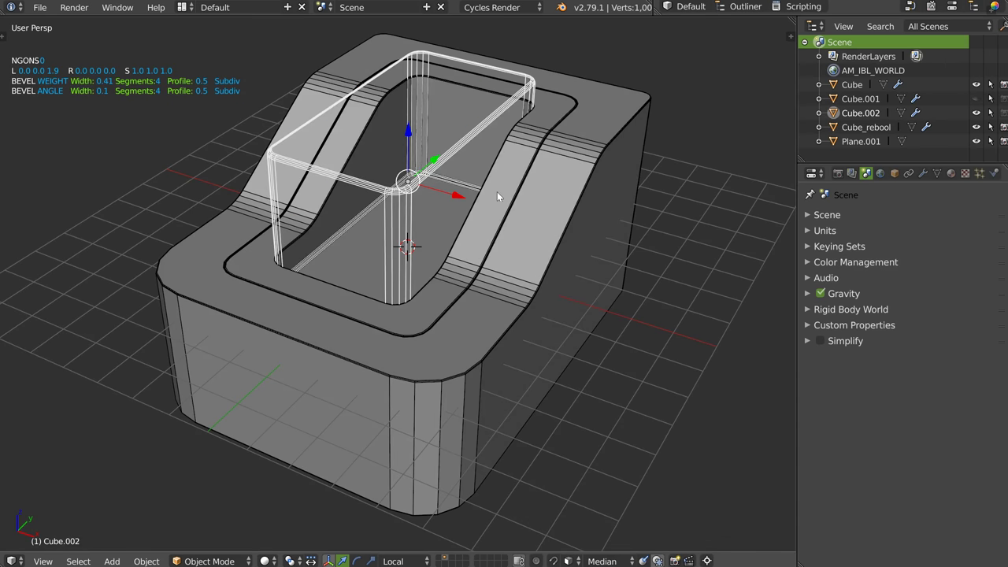
key("ctrl+l")
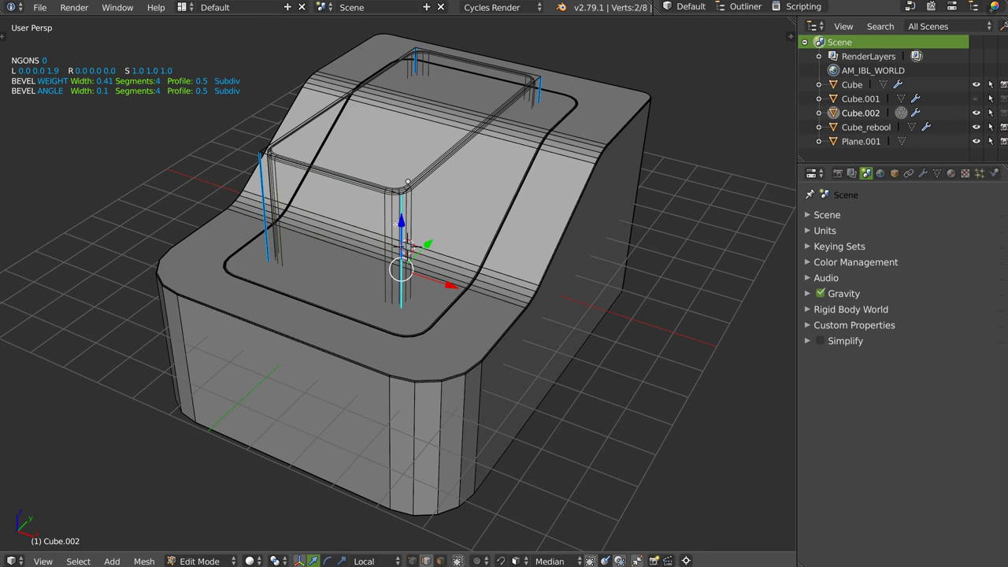
key("shift+space")
left_click(603, 223)
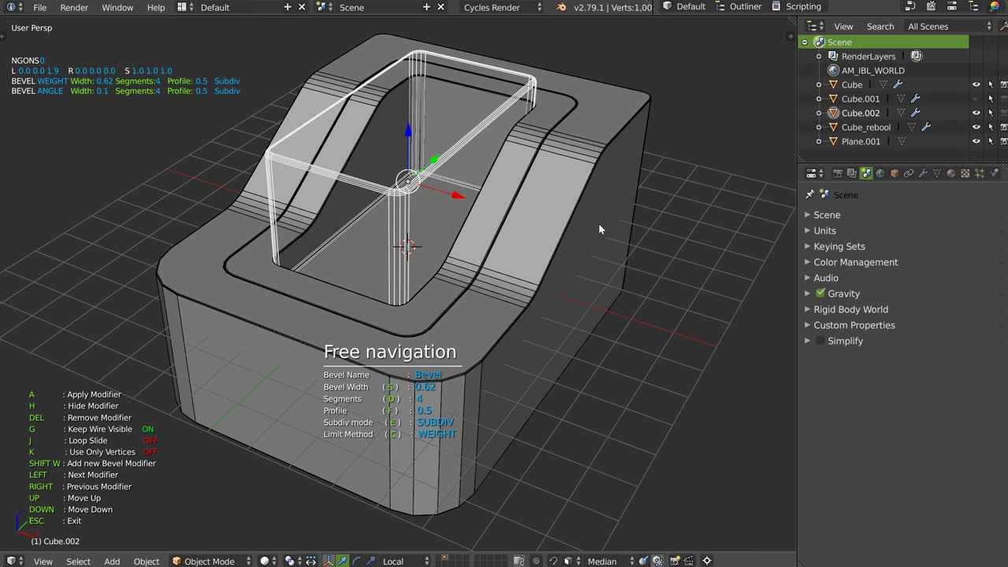
left_click(599, 224)
key("Tab")
key("Tab")
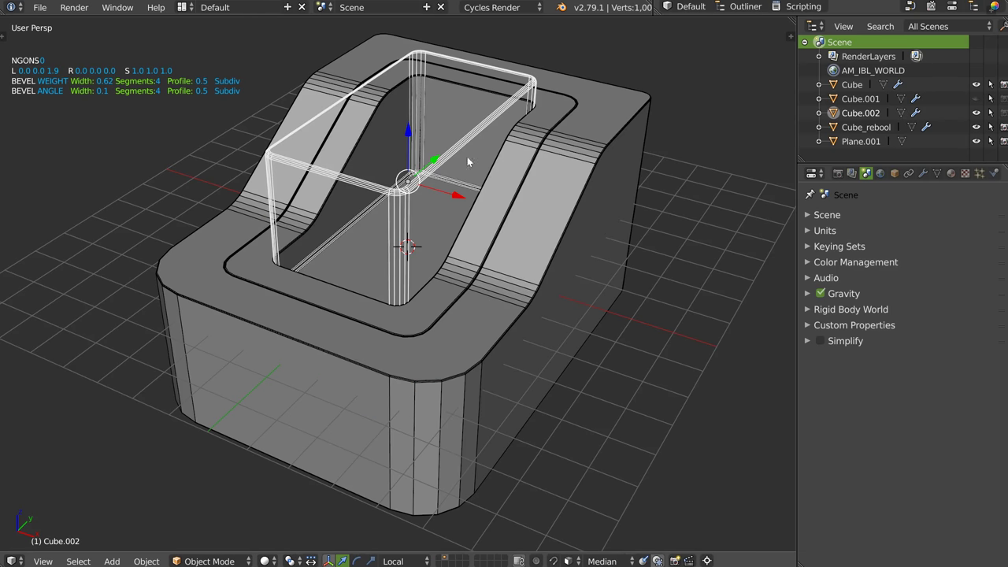
Hide the Cube.002 cutter and zoom in on the pocket.
key("h")
scroll(425, 222, "up", 2)
scroll(481, 216, "up", 2)
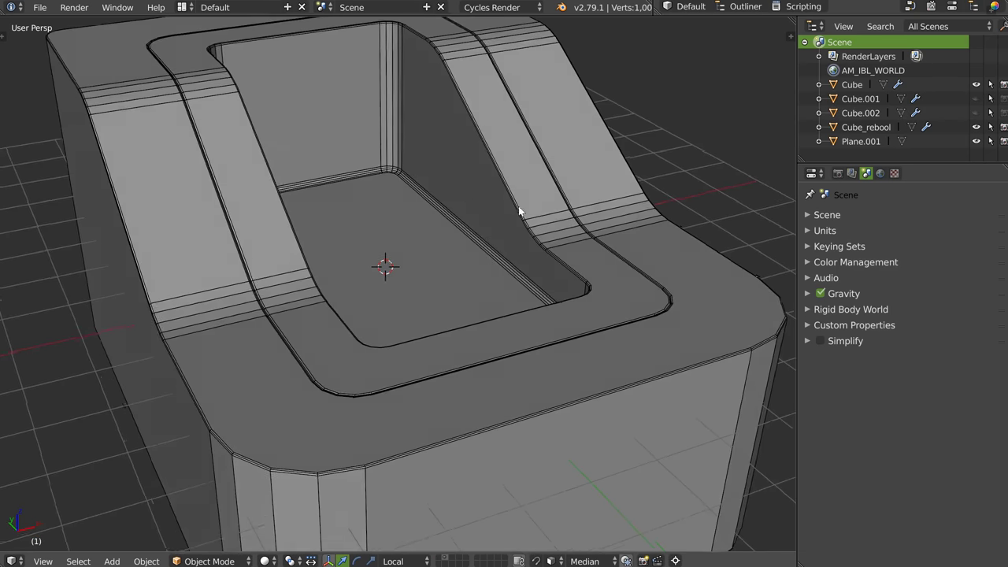
scroll(508, 201, "up", 2)
scroll(501, 188, "down", 5)
scroll(451, 202, "up", 4)
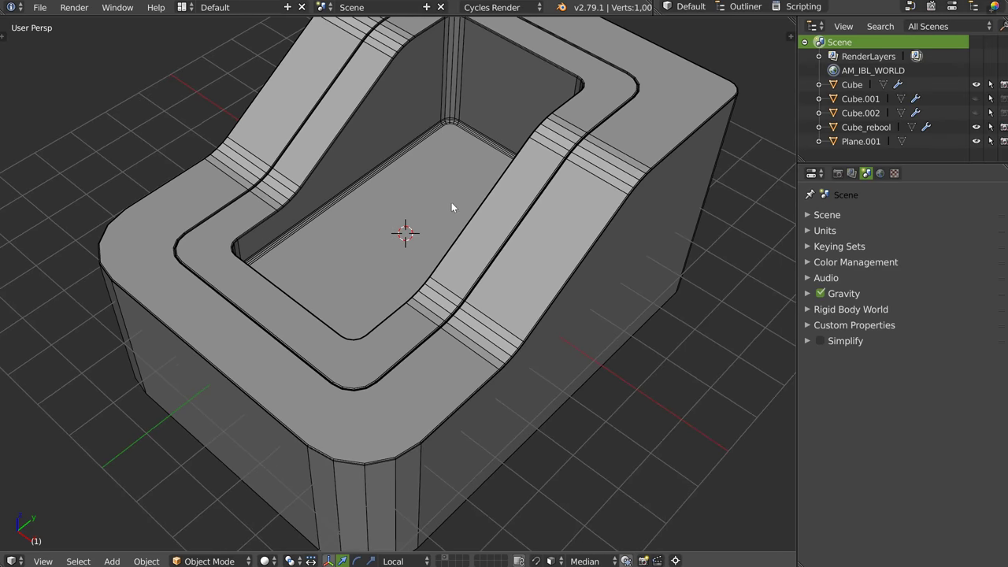
Add a cylinder on the pocket floor and put it in edit mode.
right_click(408, 240)
left_click(390, 360)
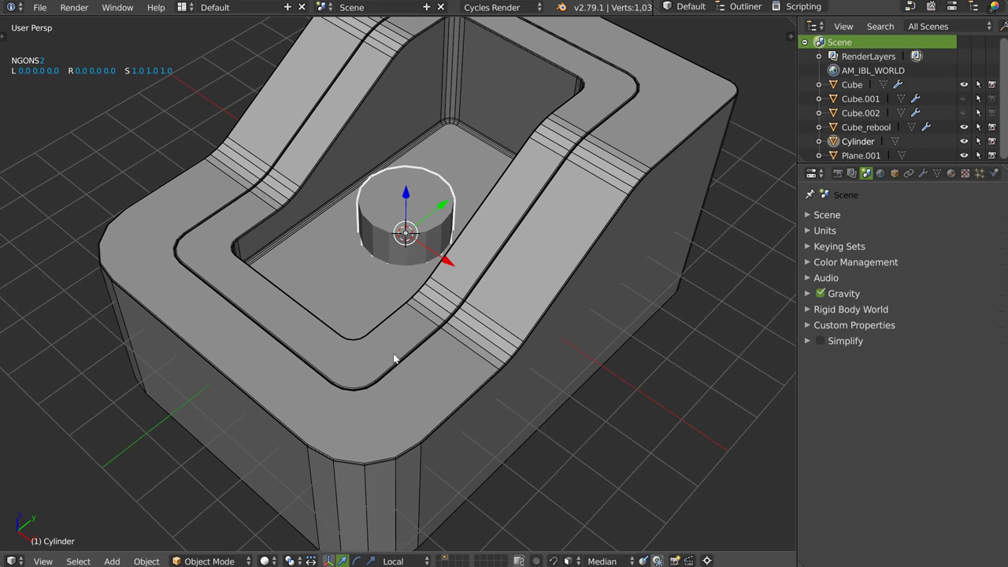
middle_click_drag(430, 241, 425, 220)
scroll(429, 208, "up", 2)
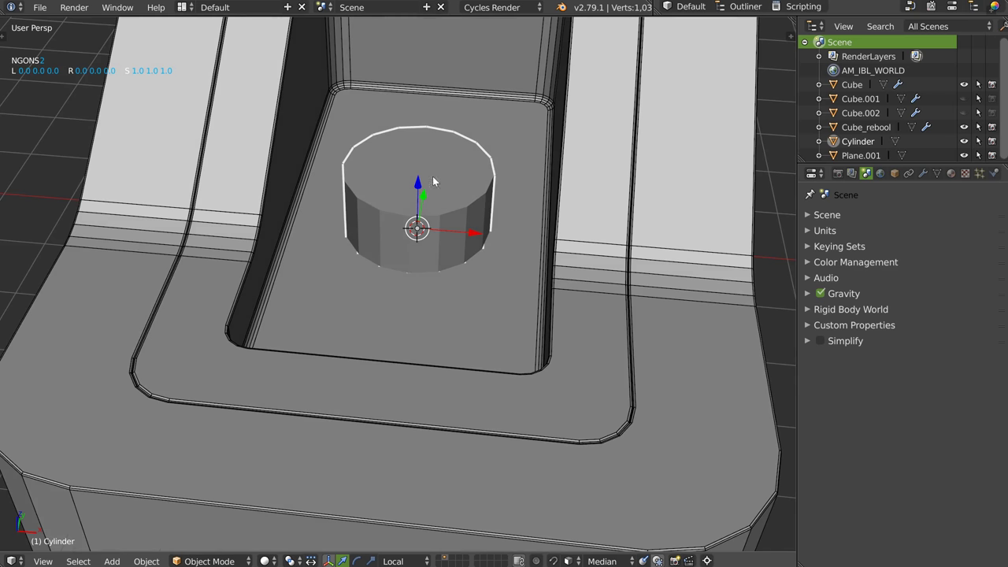
mouse_move(419, 184)
middle_mouse_down()
mouse_move(454, 190)
mouse_move(478, 229)
middle_mouse_up()
key("Tab")
key("Home")
Knife-cut the cylinder's top face straight across between its opposite vertices.
key("KP_1")
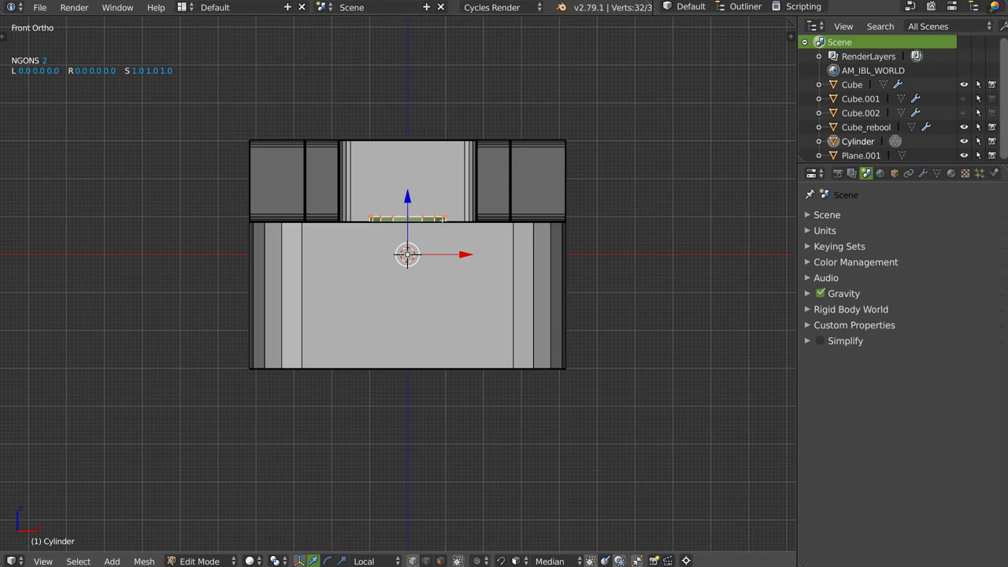
key("KP_7")
key("KP_Decimal")
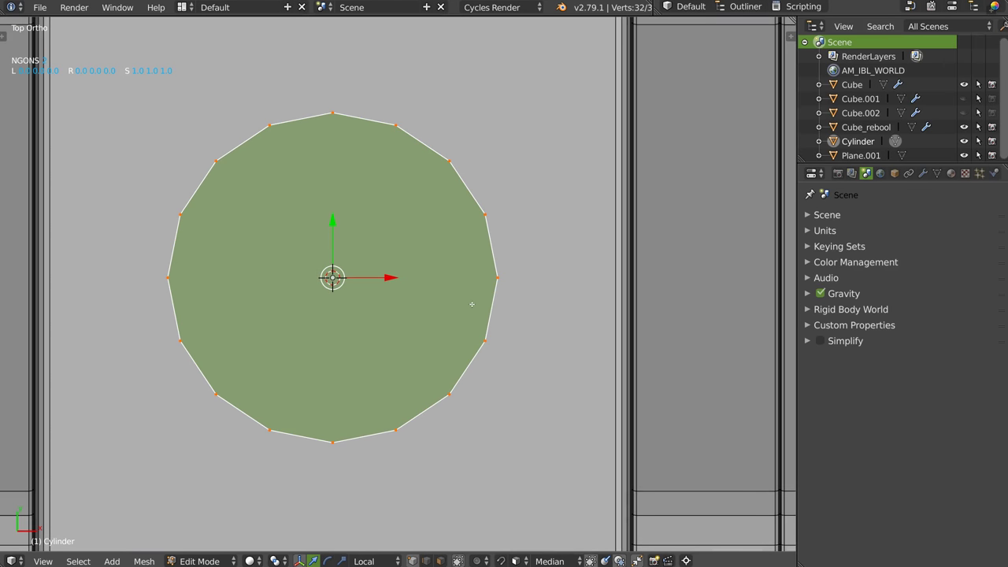
key("k")
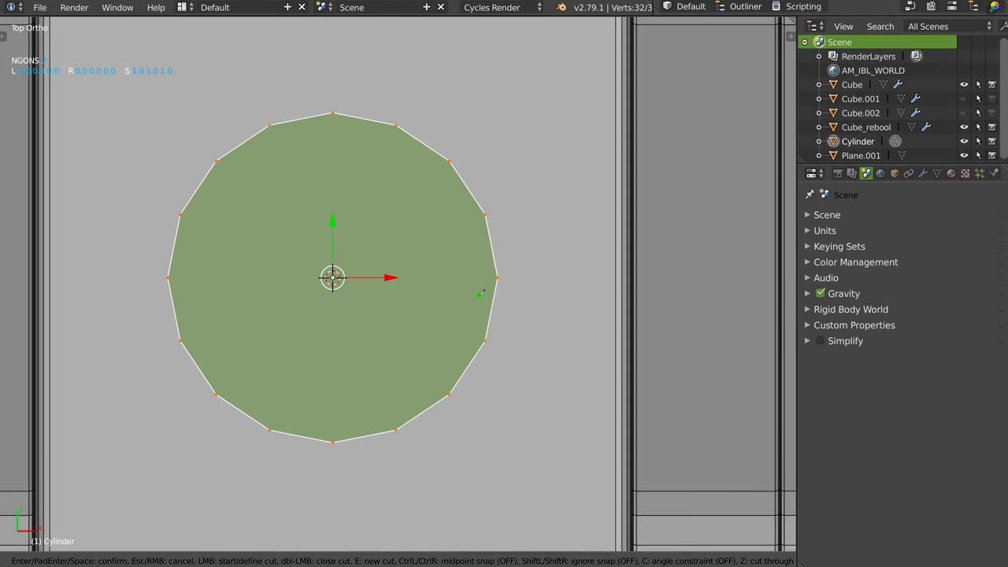
left_click(497, 277)
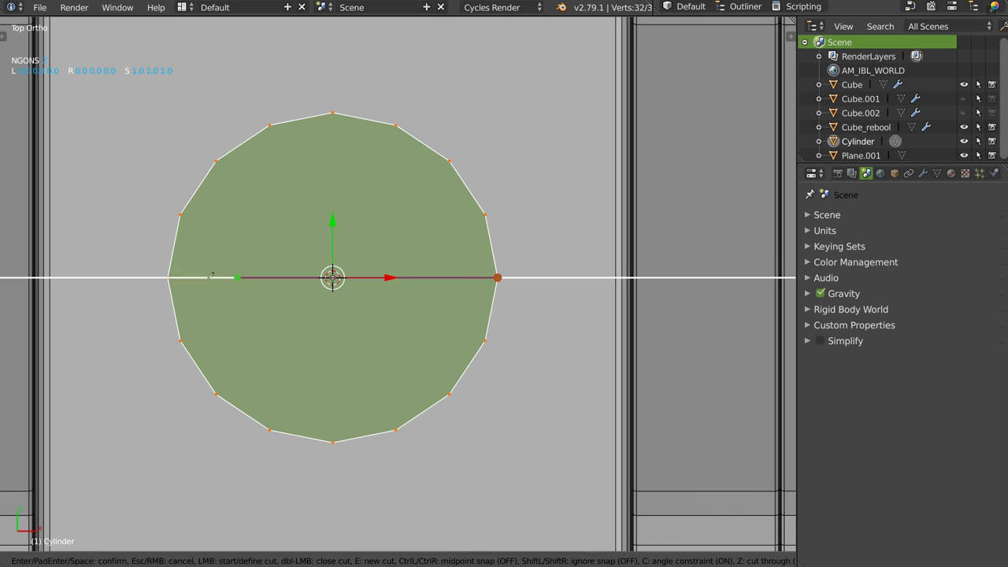
left_click(168, 278)
key("Return")
Stretch one half of the cylinder 2.1 units along Y into a stadium-shaped capsule.
mouse_move(174, 276)
middle_mouse_down()
mouse_move(329, 270)
mouse_move(394, 229)
middle_mouse_up()
scroll(329, 270, "down", 5)
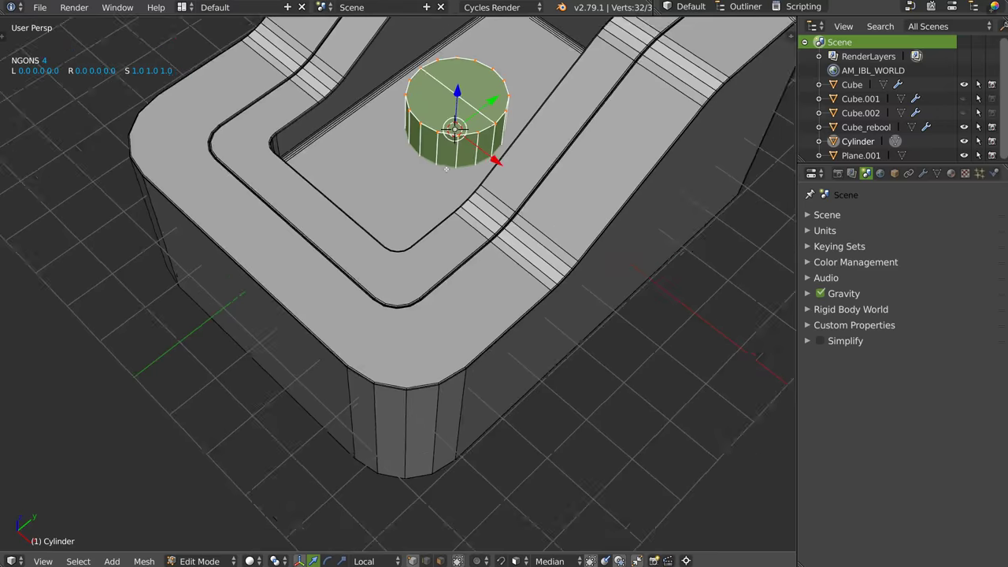
key("Tab")
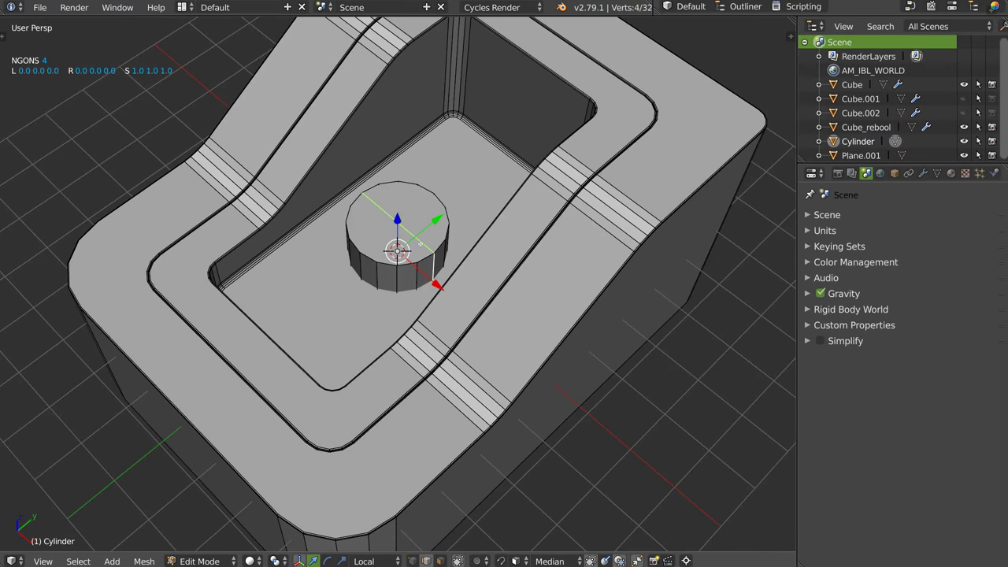
key("a")
left_click(319, 191)
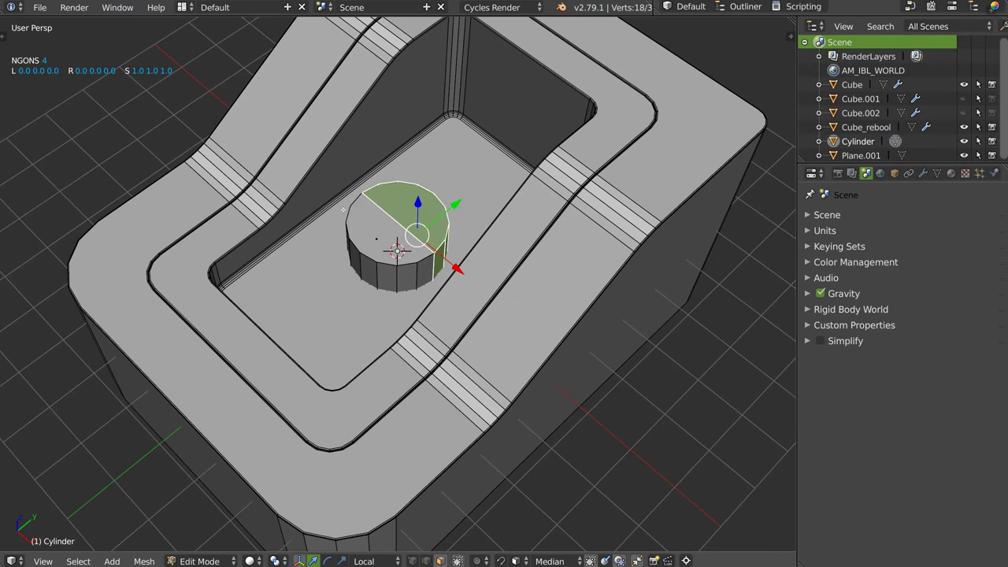
key("g")
key("y")
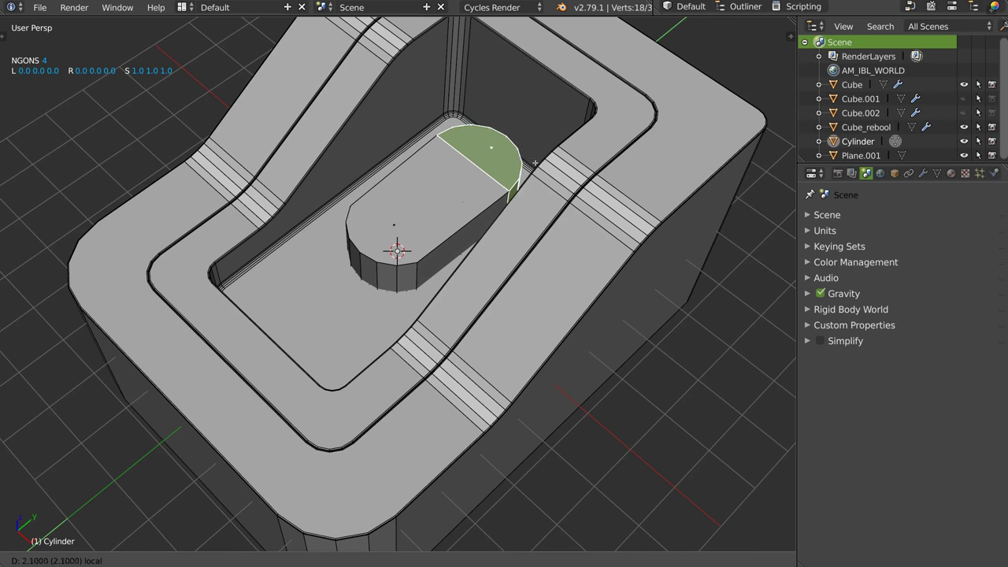
left_click(459, 236)
mouse_move(460, 236)
middle_mouse_down()
mouse_move(464, 266)
mouse_move(490, 186)
middle_mouse_up()
key("Tab")
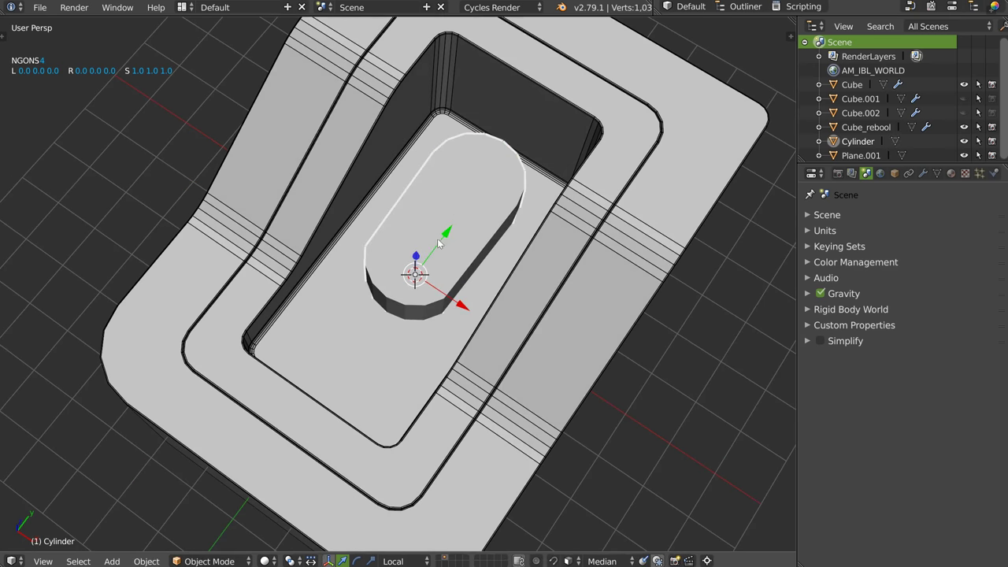
Shift the capsule along Y and raise it above the block to expose its underside.
key("g")
key("y")
left_click(393, 283)
middle_click_drag(393, 283, 509, 229)
key("Tab")
key("Tab")
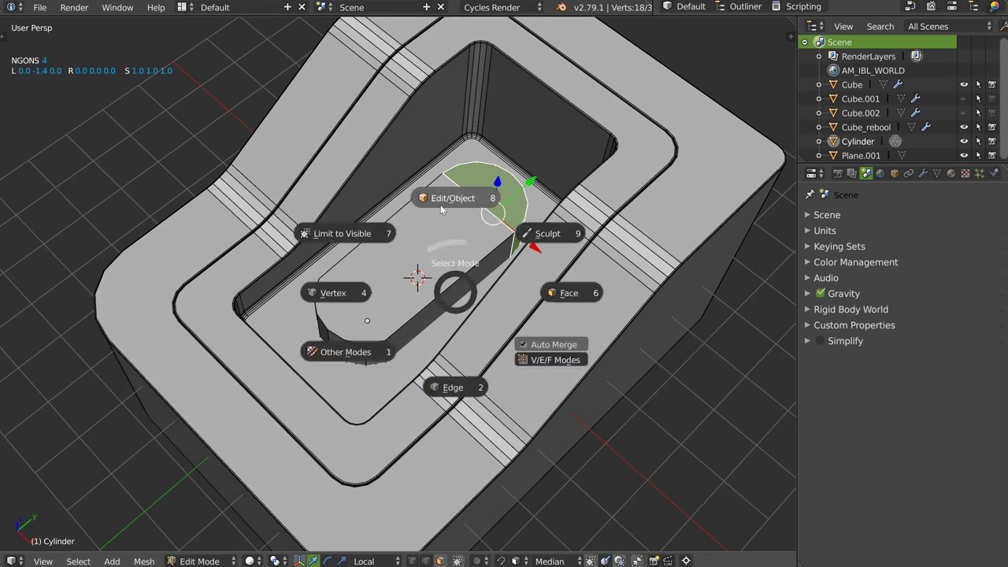
left_click(440, 205)
middle_click_drag(440, 205, 376, 252)
left_click_drag(377, 252, 376, 154)
middle_click_drag(376, 154, 387, 175)
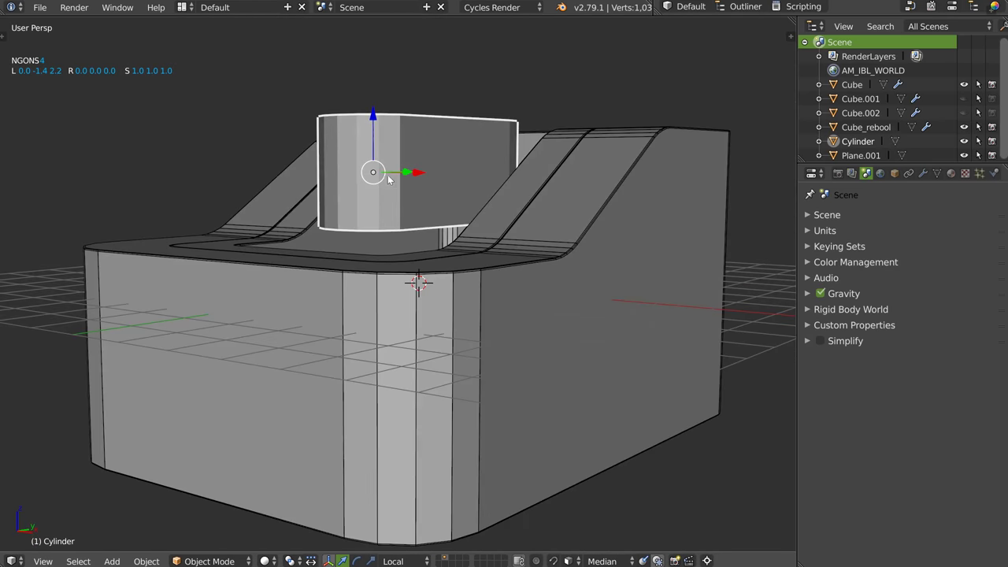
left_click_drag(387, 175, 423, 123)
middle_click_drag(423, 123, 370, 236)
scroll(362, 228, "up", 3)
Inset the capsule's bottom face and extrude it downward into a narrower lip.
key("Tab")
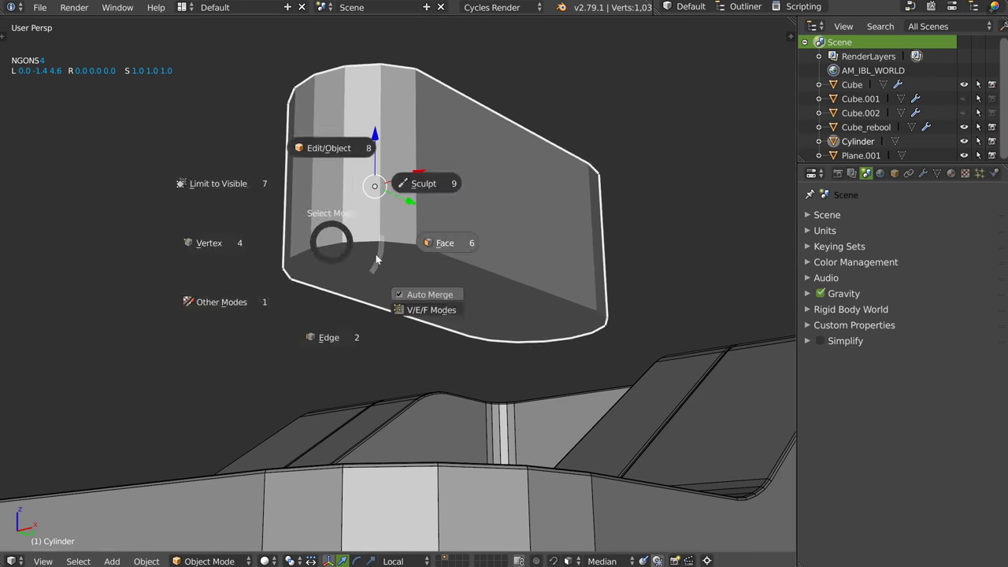
left_click(389, 148)
right_click(547, 325)
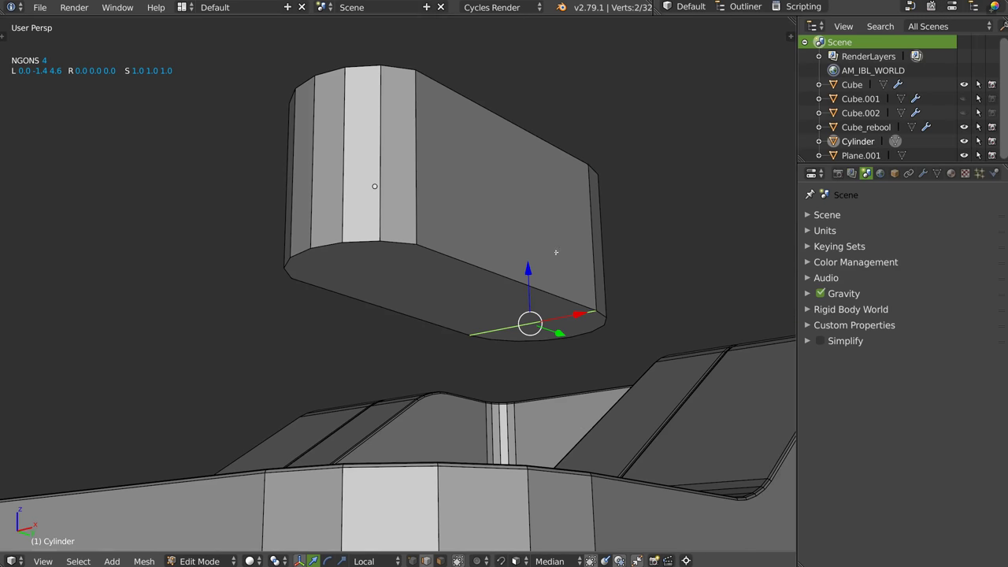
key("3")
right_click(469, 303)
right_click(469, 304)
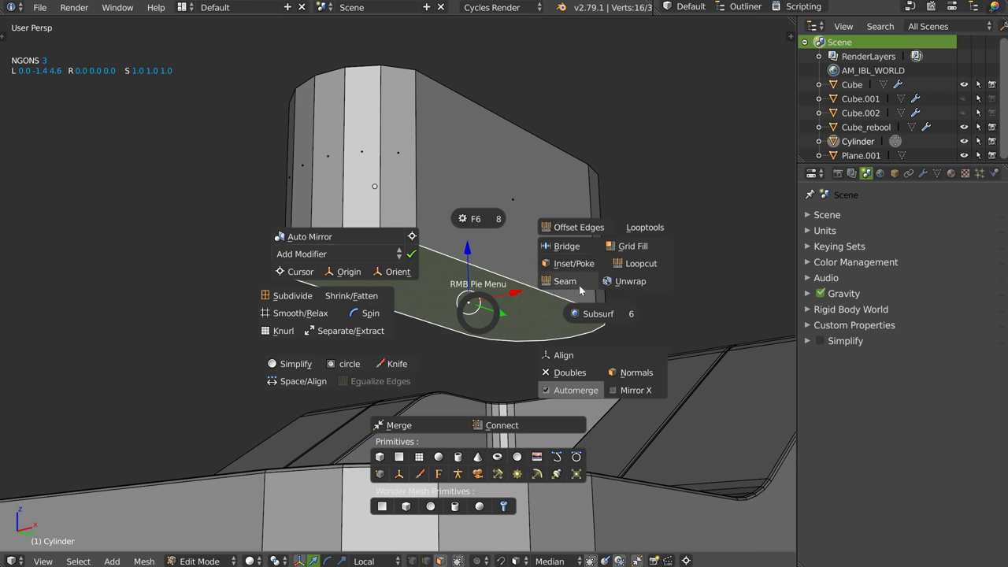
left_click(589, 266)
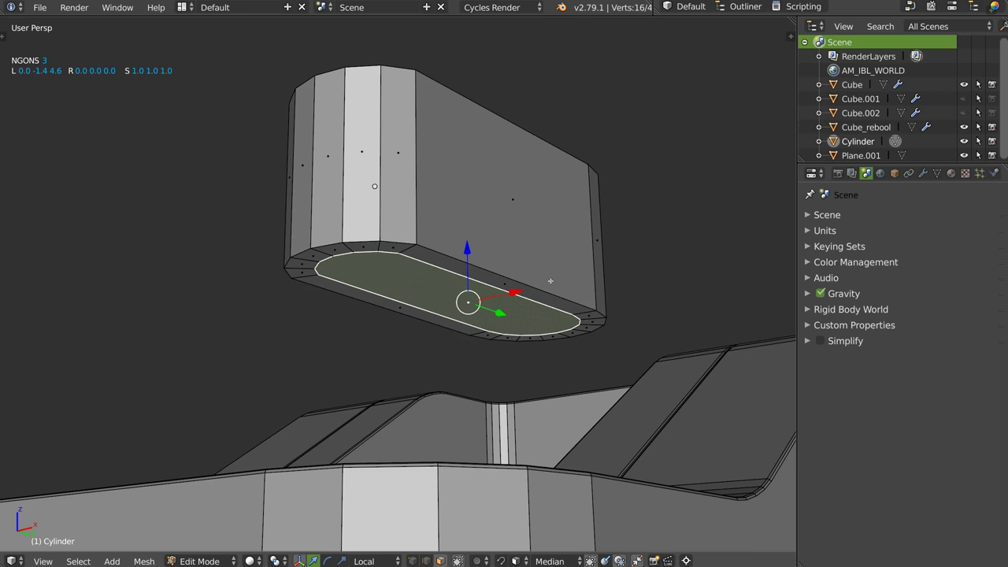
key("e")
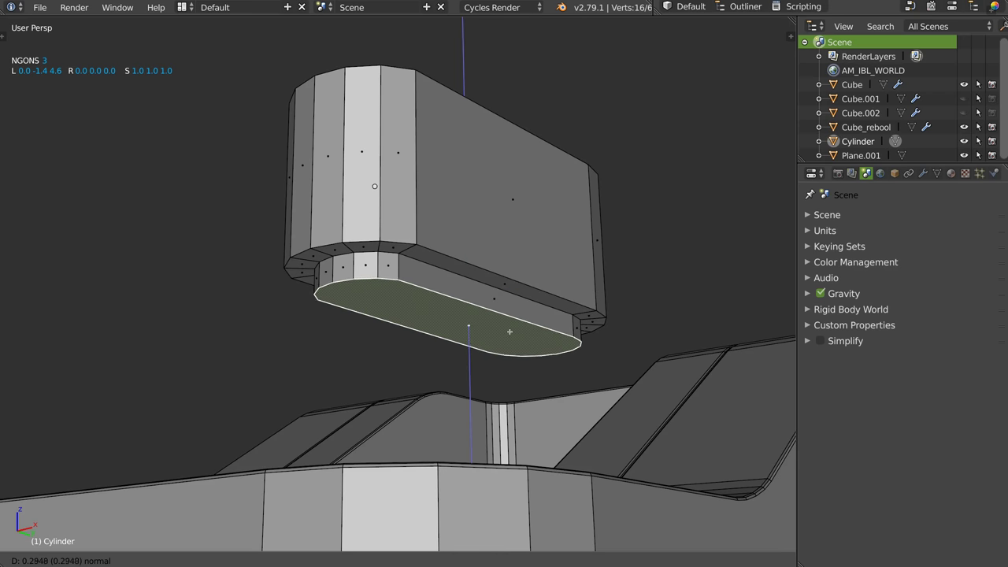
left_click(493, 245)
key("Tab")
middle_click_drag(492, 240, 475, 267)
scroll(484, 229, "up", 2)
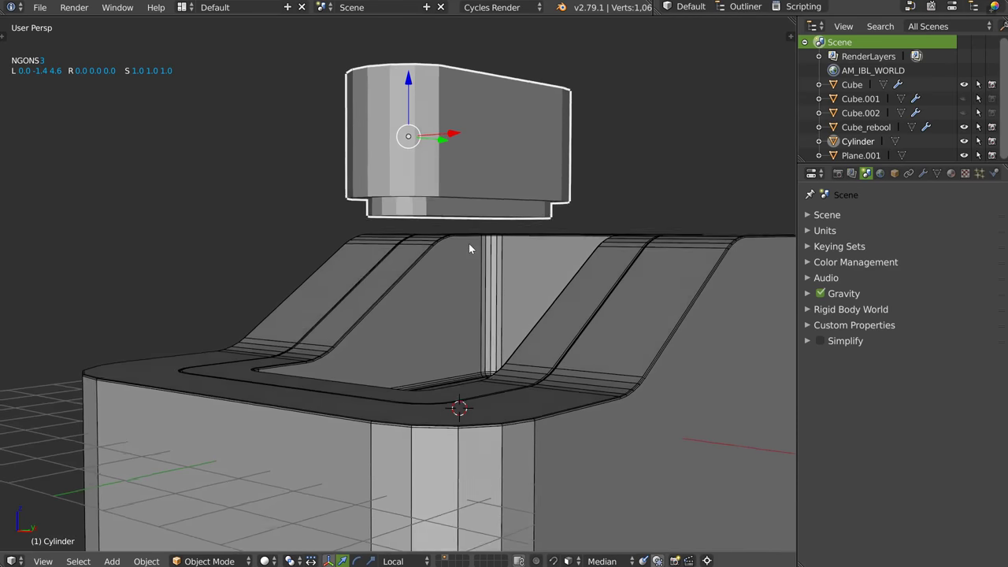
scroll(469, 243, "up", 2)
Set the capsule's origin to the selected lip faces.
key("Tab")
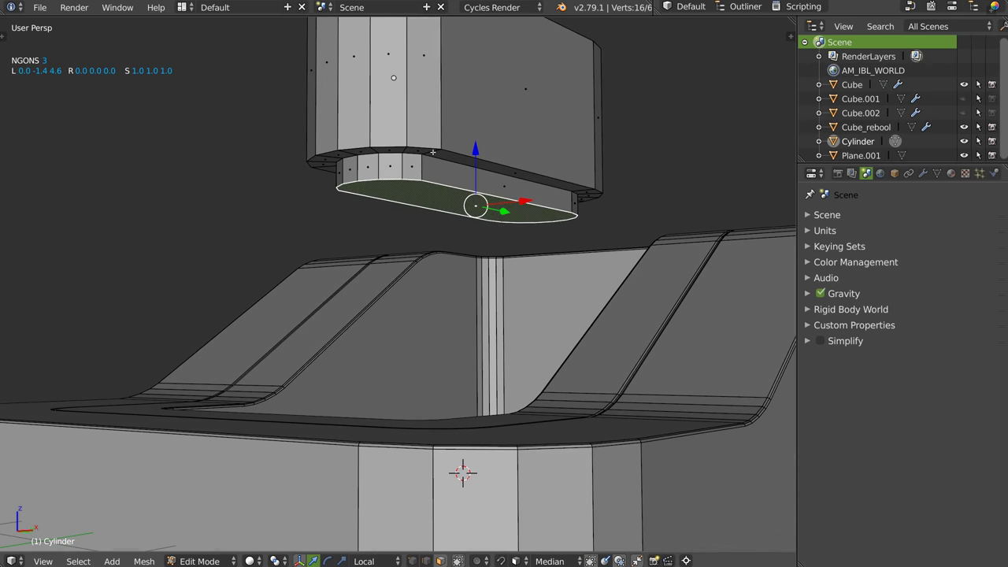
left_click(477, 171, "alt")
right_click(460, 163)
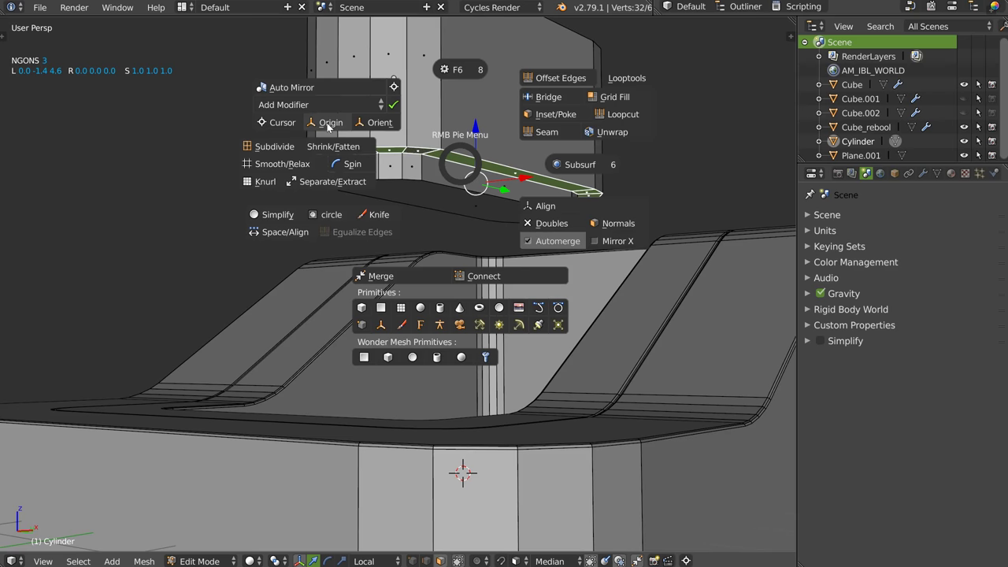
left_click(327, 123)
Lower the capsule about 3.1 units on Z, vertex-snapping its base onto the pocket floor.
middle_click_drag(481, 207, 470, 195, "shift")
key("g")
key("z")
left_click(464, 164)
key("ctrl+shift+Tab")
left_click(414, 149)
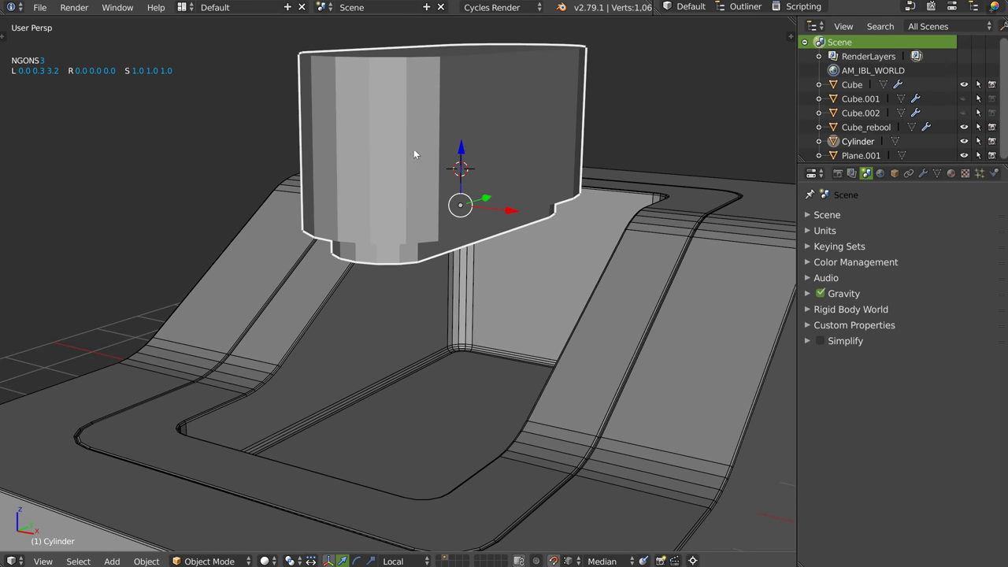
key("g")
key("z")
key("z")
left_click(463, 366)
mouse_move(463, 366)
middle_mouse_down()
mouse_move(418, 310)
mouse_move(474, 322)
mouse_move(441, 218)
mouse_move(470, 267)
middle_mouse_up()
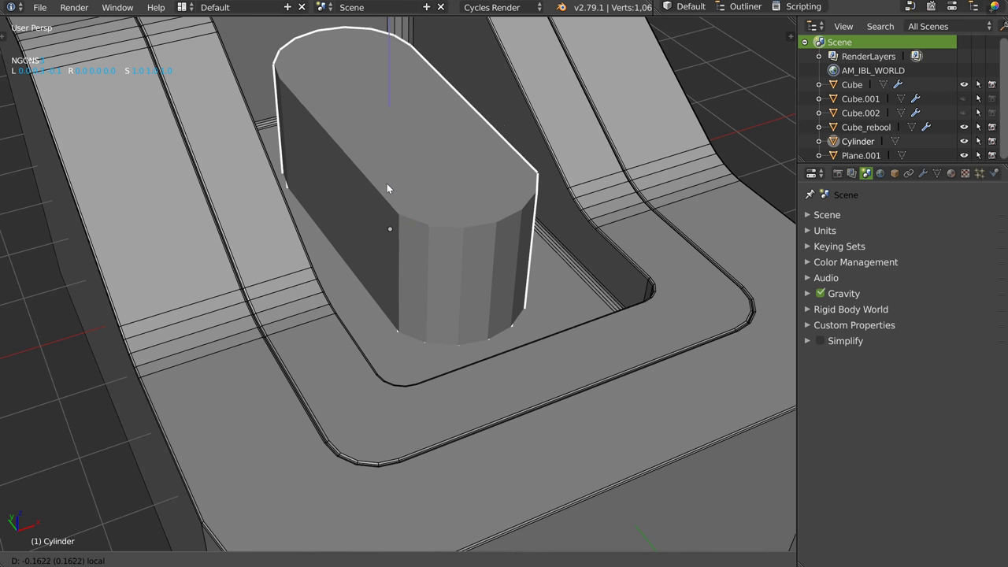
Boolean-cut the capsule from the main block and move that cut above Bevel Angle.
right_click(381, 325)
key("q")
left_click(449, 265)
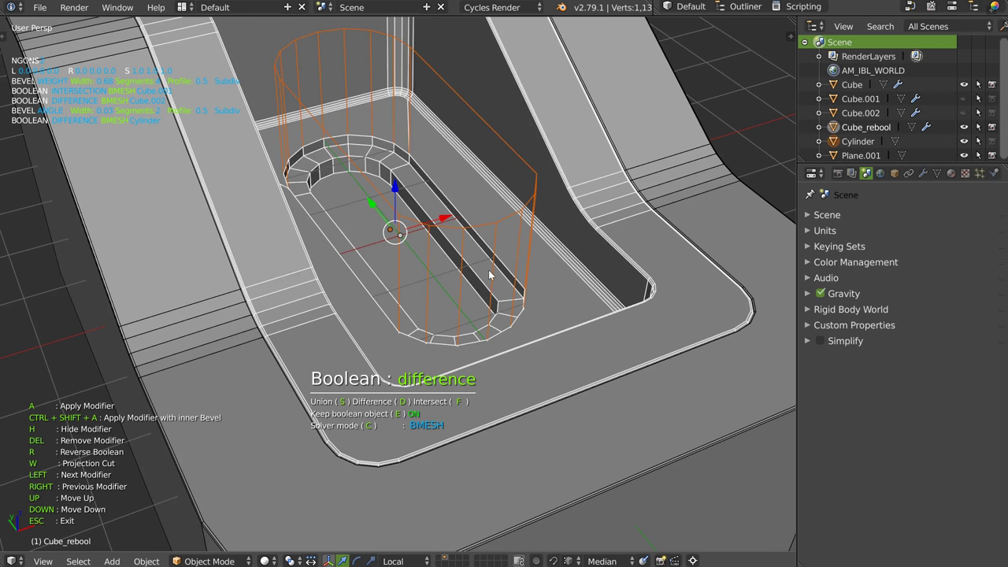
scroll(449, 266, "up", 3)
mouse_move(450, 265)
middle_mouse_down()
mouse_move(457, 236)
mouse_move(455, 349)
middle_mouse_up()
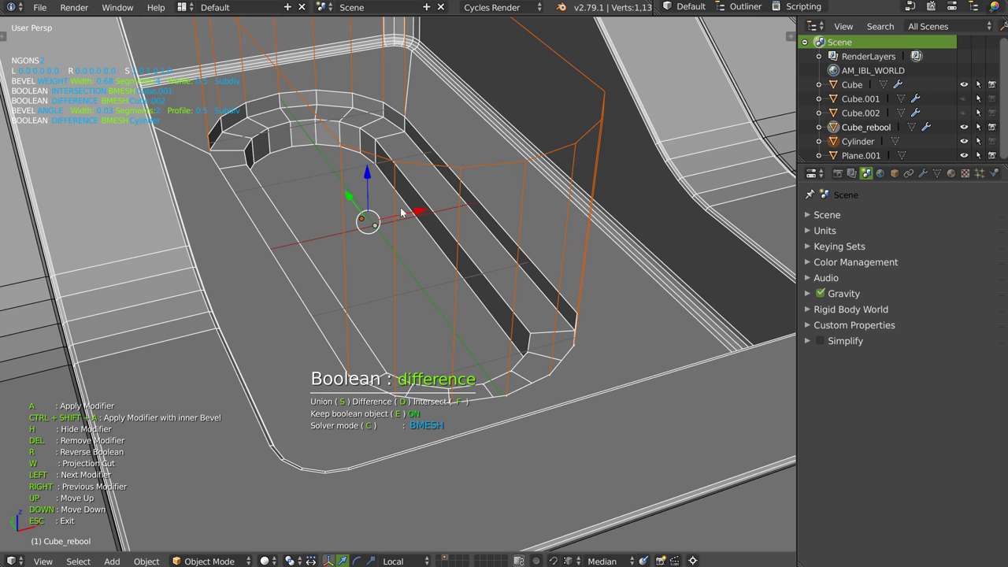
key("Up")
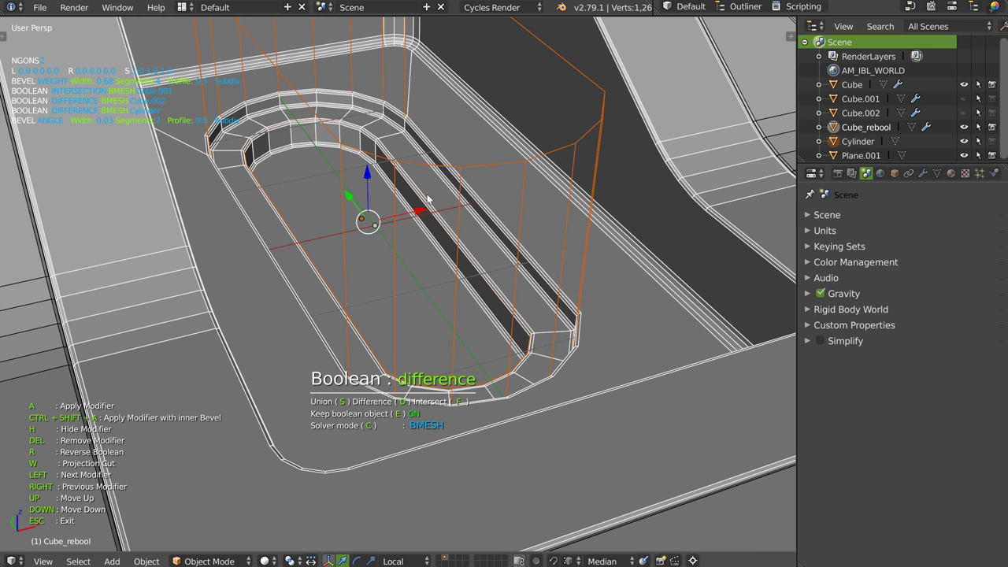
key("Escape")
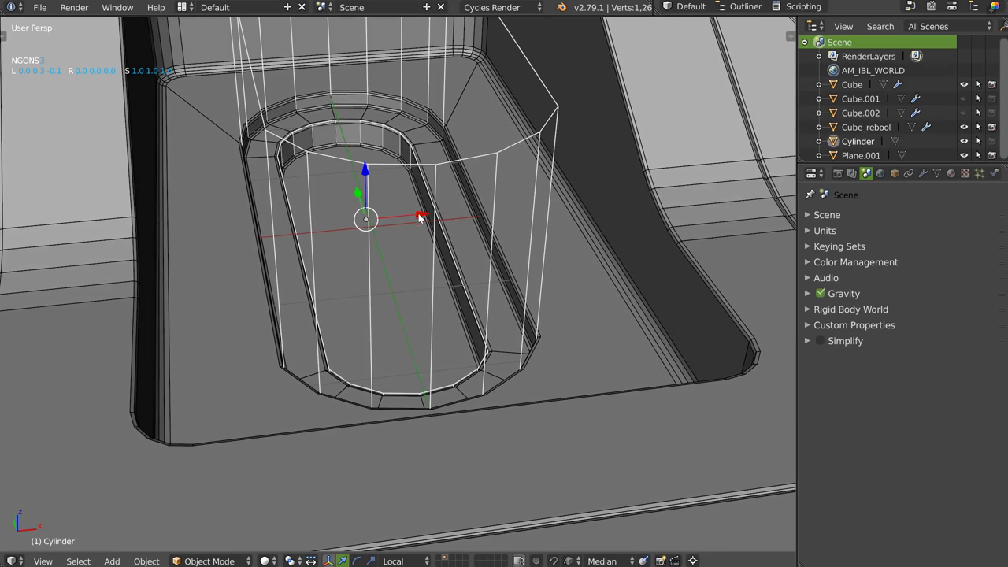
Hide the Cylinder cutter, inspect the bevelled stadium recess, and select the base Cube.
key("h")
mouse_move(406, 241)
middle_mouse_down()
mouse_move(394, 225)
mouse_move(425, 207)
middle_mouse_up()
scroll(425, 211, "down", 5)
scroll(387, 245, "up", 3)
scroll(403, 247, "up", 2)
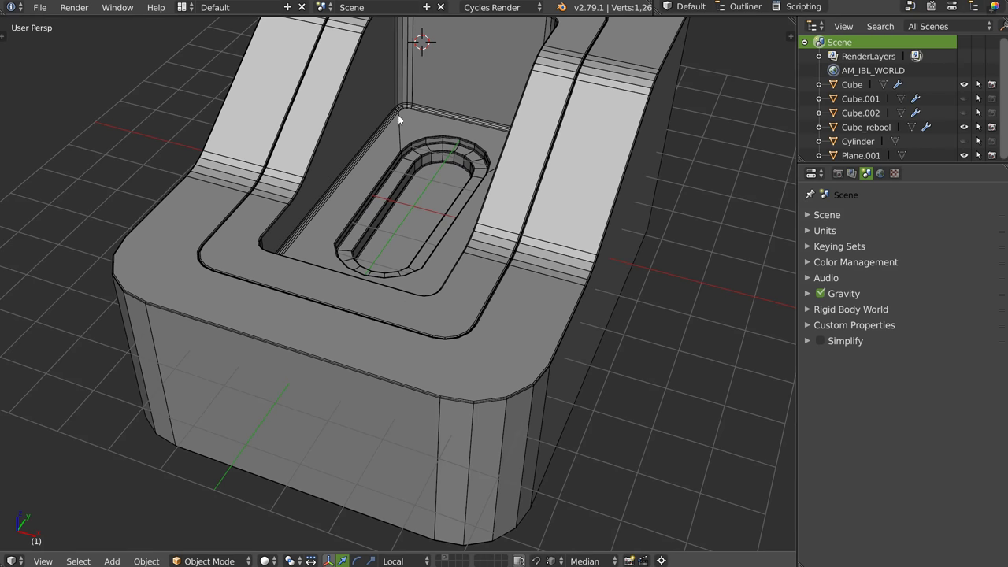
middle_click_drag(397, 130, 457, 153)
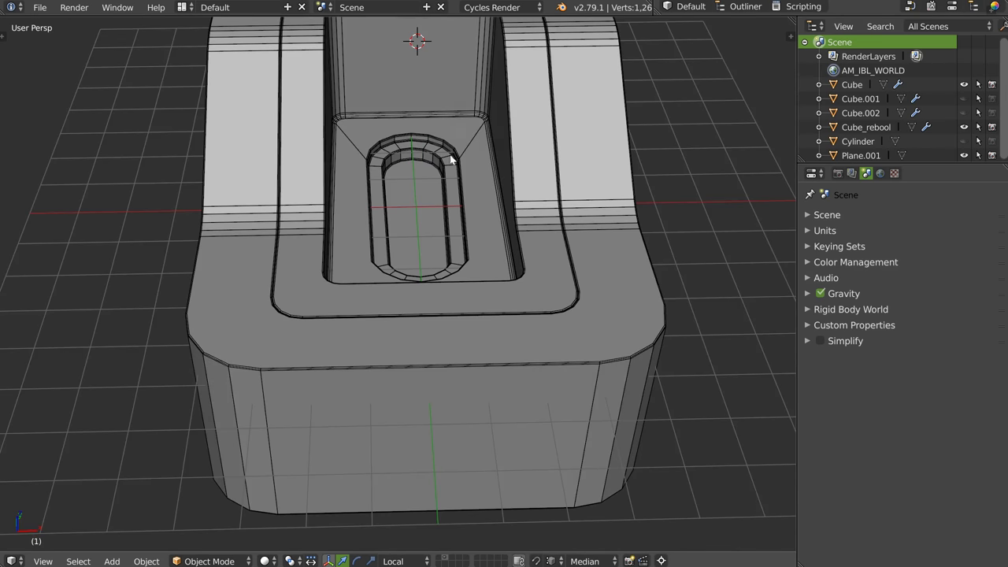
scroll(449, 165, "down", 2)
scroll(402, 313, "down", 3)
right_click(400, 314)
Add a centred loop cut through the Cube's mesh.
key("Tab")
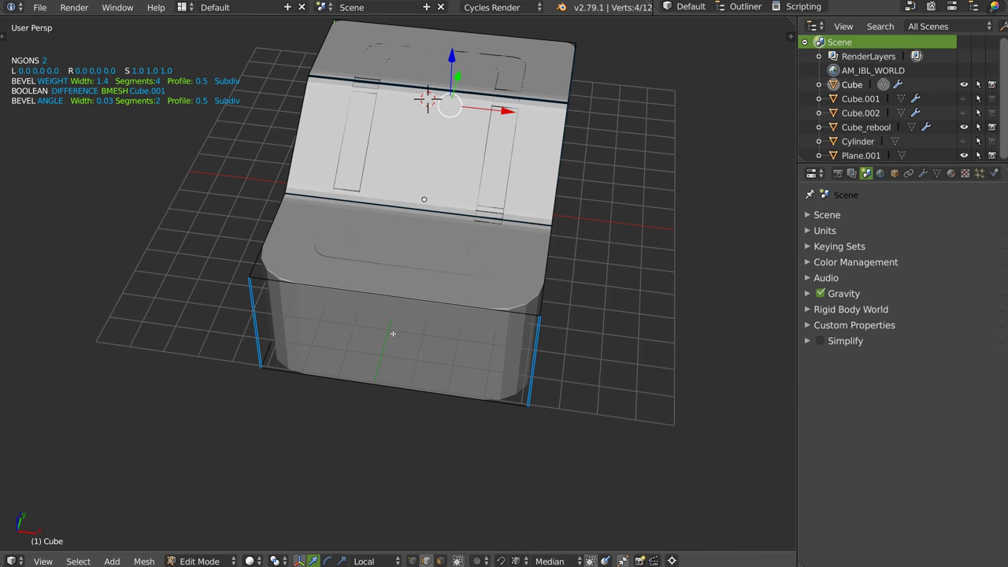
key("ctrl+r")
left_click(394, 300)
right_click(393, 299)
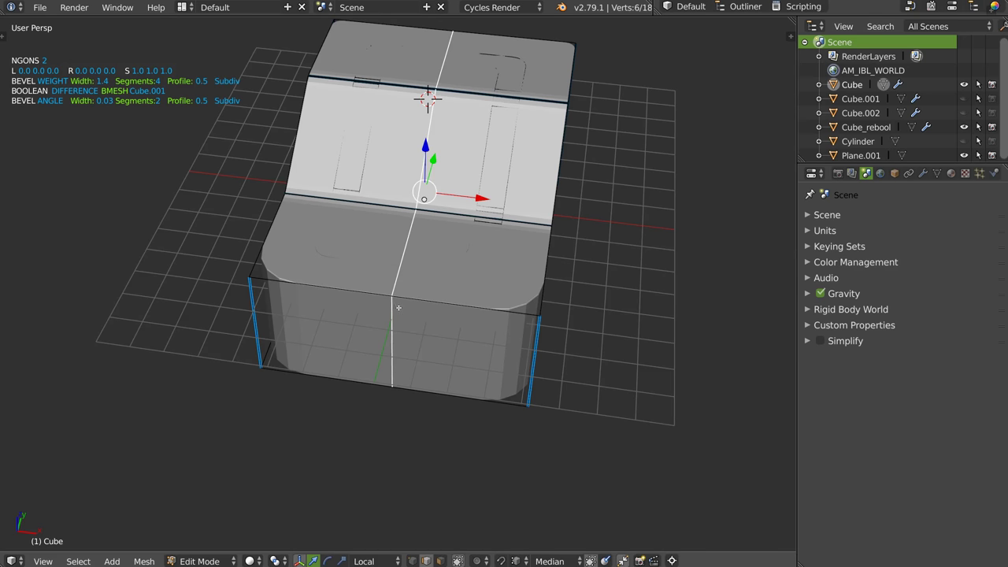
key("Tab")
Add a centred vertical loop cut to Cube_rebool and view the cylinder's boolean settings.
right_click(396, 279)
key("Tab")
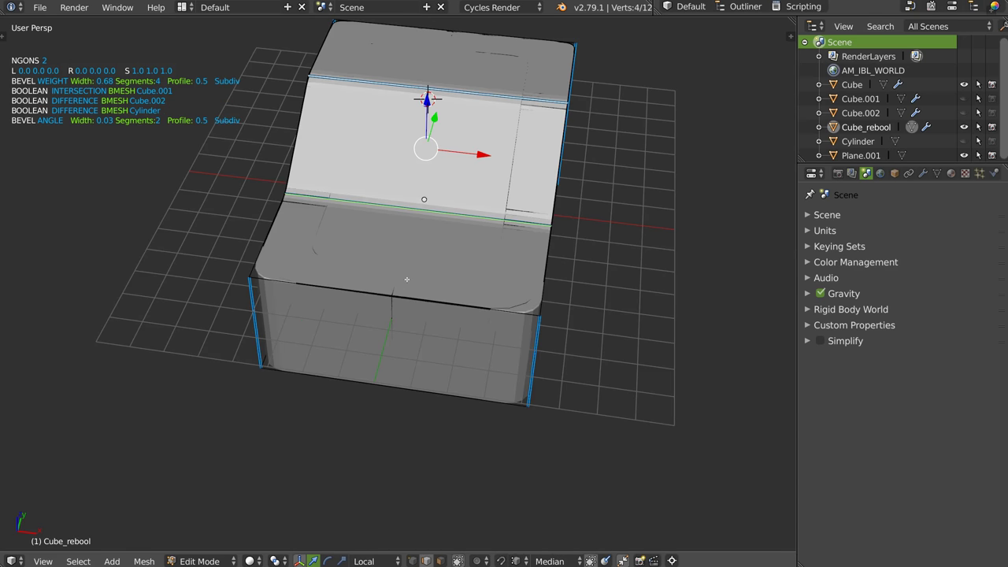
key("ctrl+r")
left_click(405, 288)
right_click(404, 288)
key("Tab")
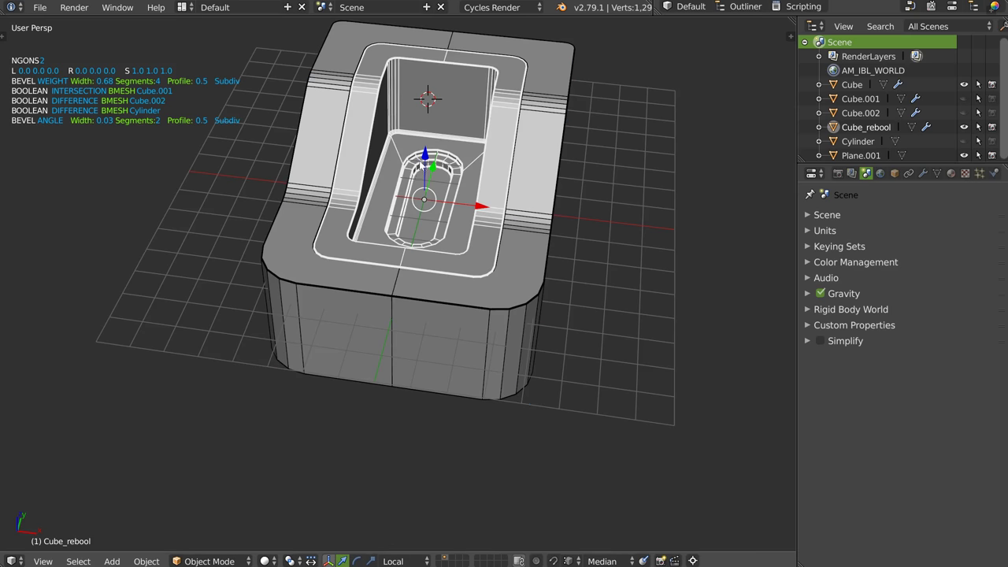
scroll(415, 198, "up", 3)
middle_click_drag(415, 198, 400, 236)
key("shift+space")
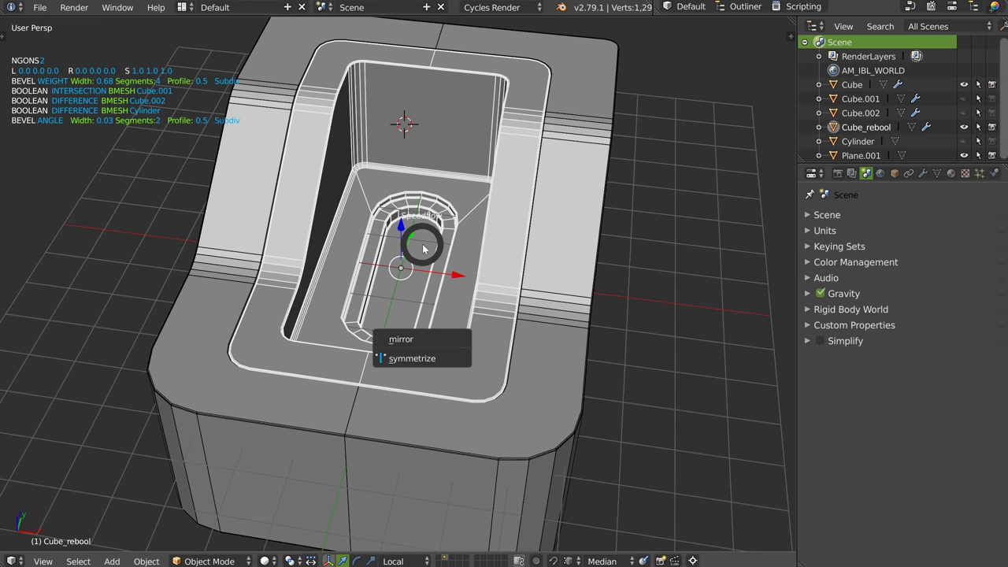
left_click(518, 188)
In top view, angle-constrained knife-cut the Cylinder cutter from its top vertex to its bottom vertex.
left_click(516, 192)
key("Tab")
left_click(480, 172)
key("q")
left_click(429, 152)
scroll(401, 234, "up", 4)
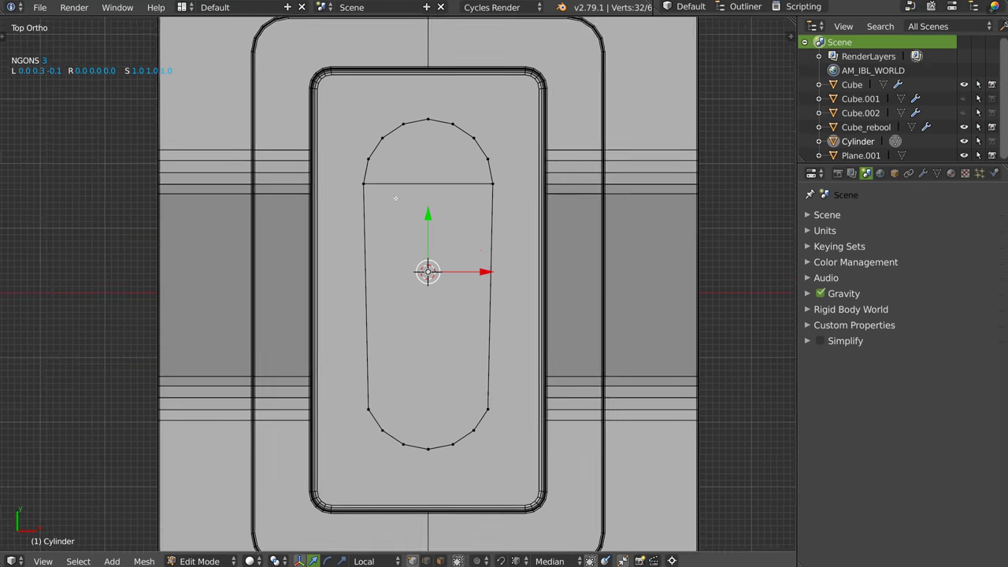
key("k")
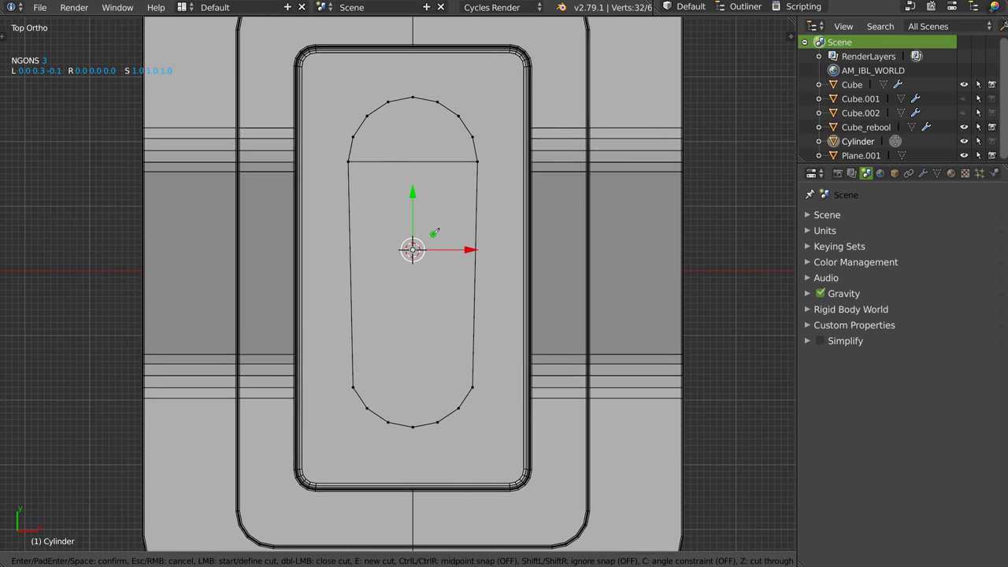
key("c")
left_click(413, 96)
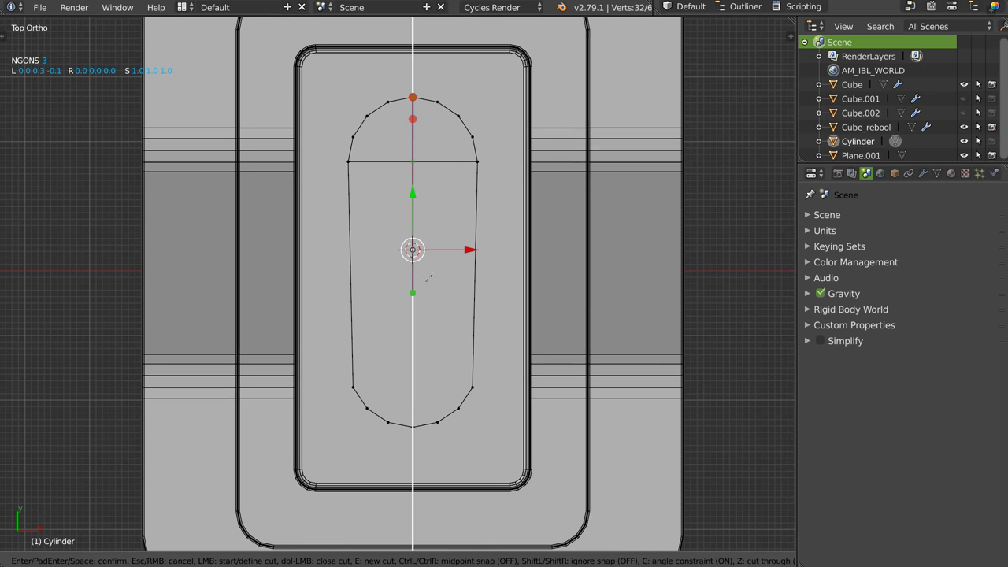
left_click(412, 426)
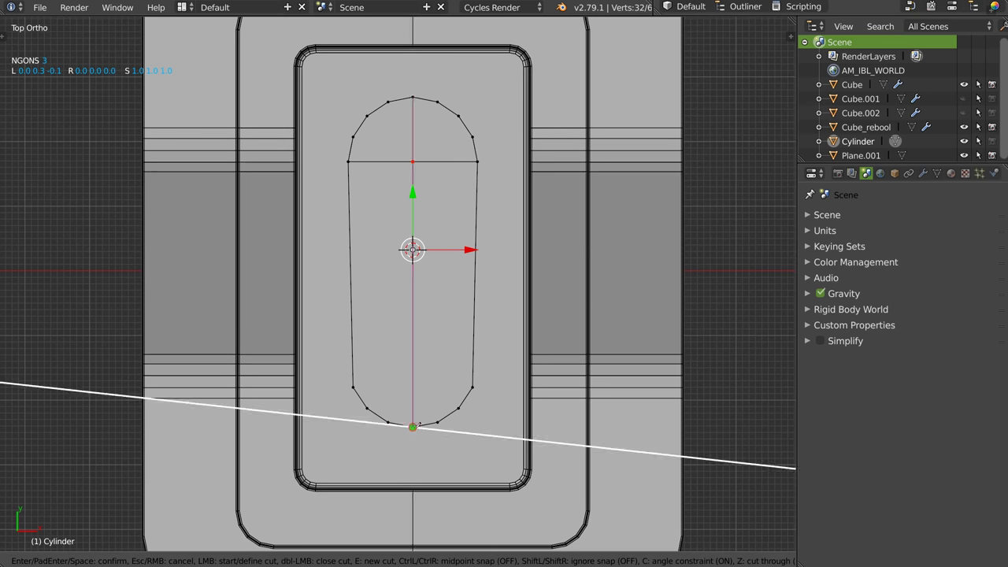
key("Return")
middle_click_drag(412, 248, 516, 136)
Subtract the Cylinder from Cube_rebool with a HardOps boolean difference.
key("Tab")
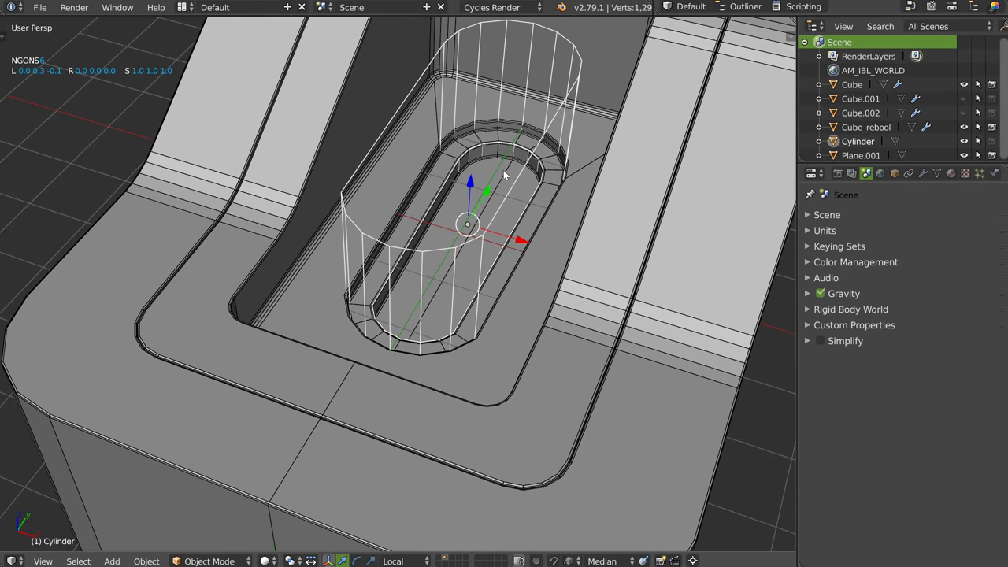
scroll(504, 174, "down", 3)
right_click(402, 150)
key("q")
left_click(527, 209)
left_click(519, 161)
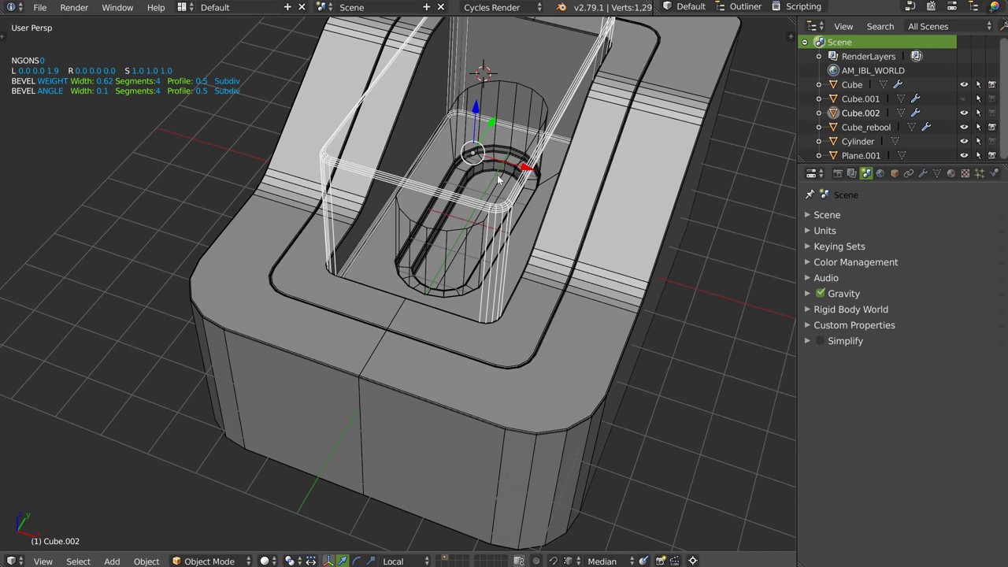
Check Cube.002's mesh, then hide the Cylinder cutter to reveal the slotted pocket.
right_click(427, 200)
key("Tab")
key("ctrl+r")
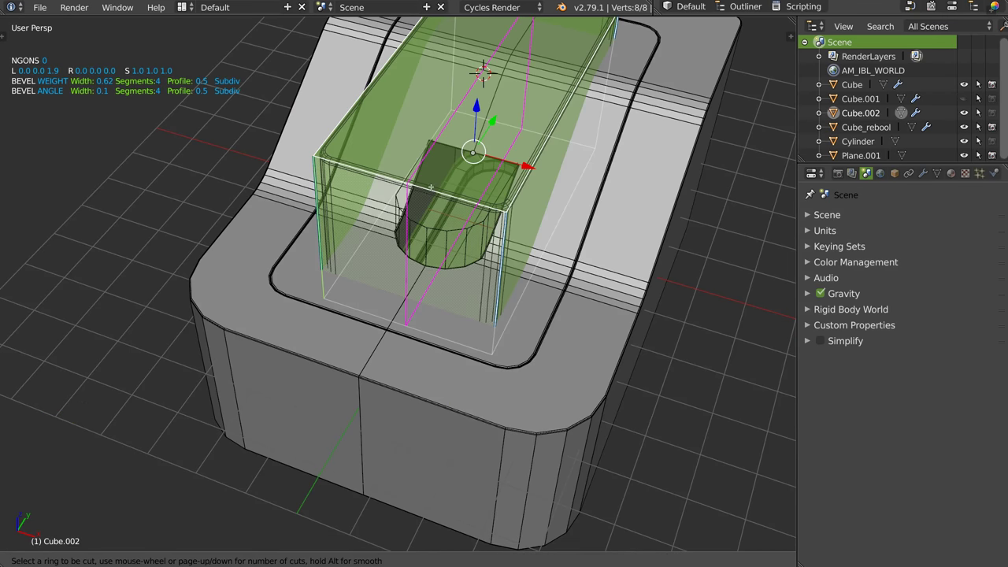
key("Escape")
key("Tab")
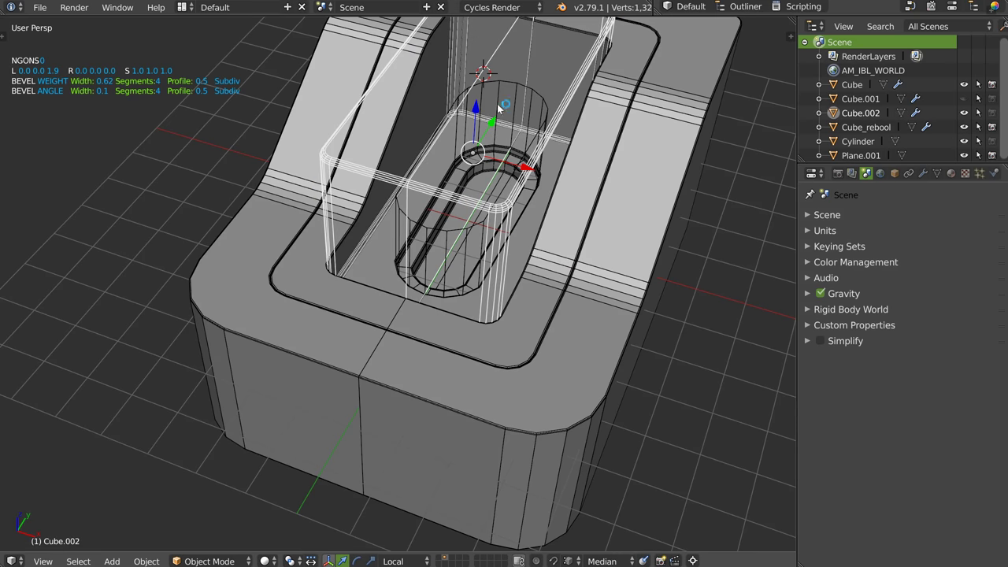
right_click(529, 92)
key("h")
mouse_move(458, 143)
middle_mouse_down()
mouse_move(499, 160)
mouse_move(480, 260)
mouse_move(514, 249)
middle_mouse_up()
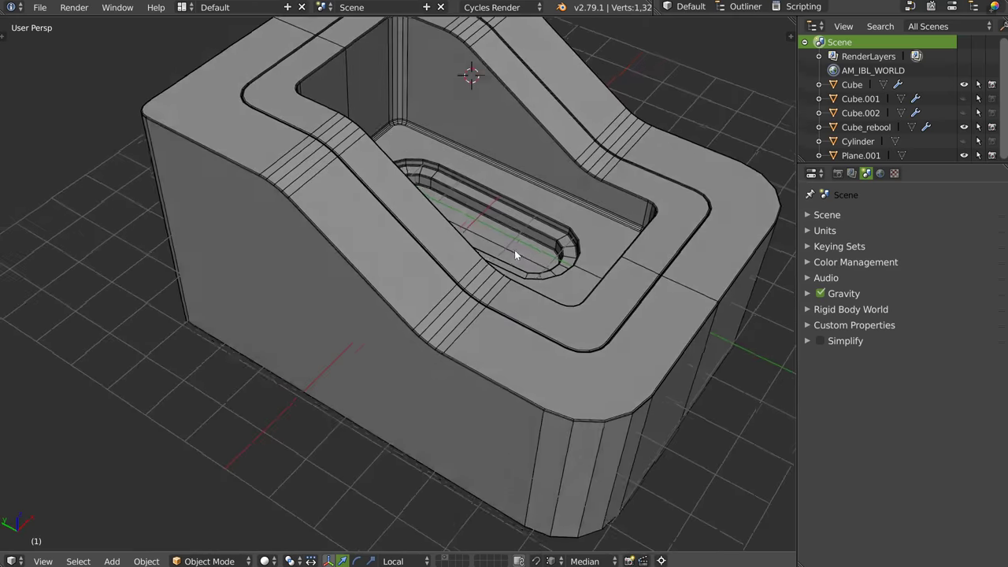
Orbit around the block to inspect the bevelled pocket and stadium recess.
scroll(514, 249, "up", 4)
middle_click_drag(550, 194, 542, 234)
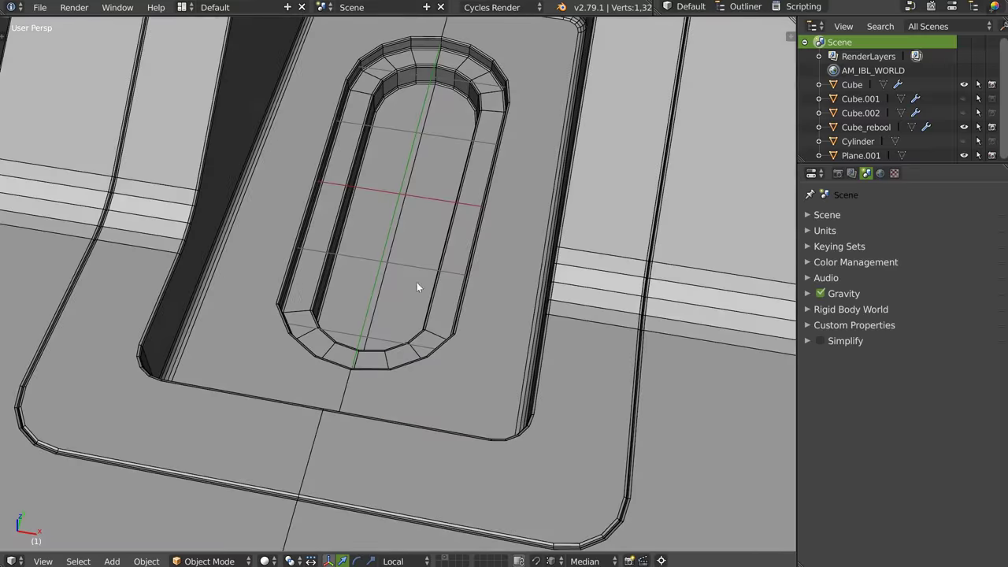
scroll(416, 281, "down", 4)
mouse_move(416, 282)
middle_mouse_down()
mouse_move(484, 147)
mouse_move(451, 176)
mouse_move(472, 134)
mouse_move(515, 100)
mouse_move(534, 65)
middle_mouse_up()
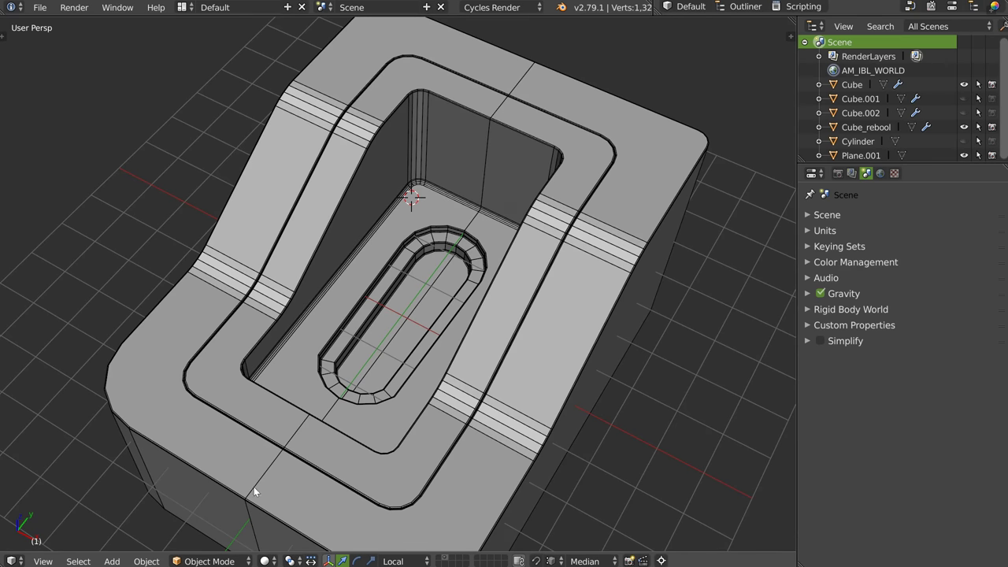
middle_click_drag(275, 423, 354, 319)
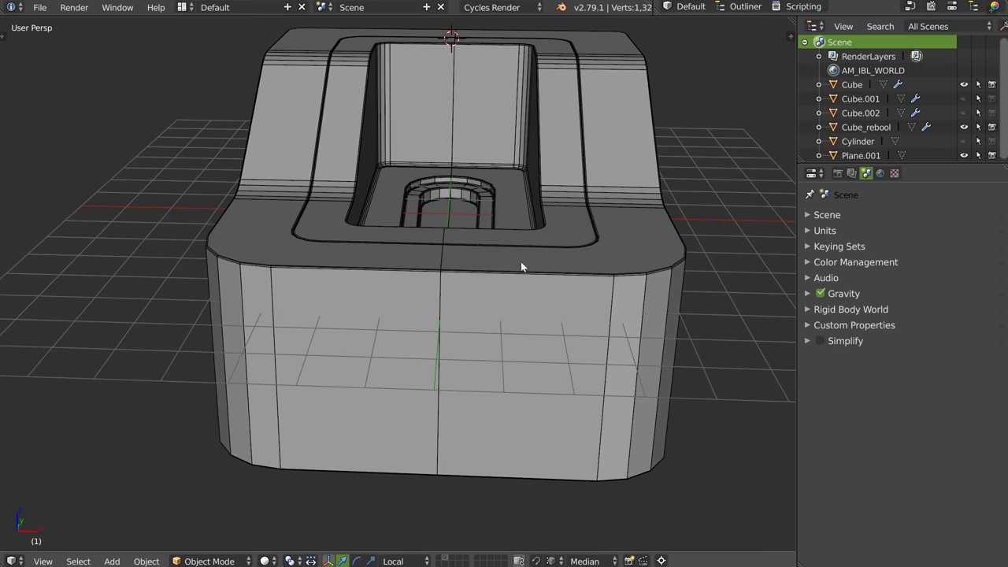
middle_click_drag(520, 261, 505, 258)
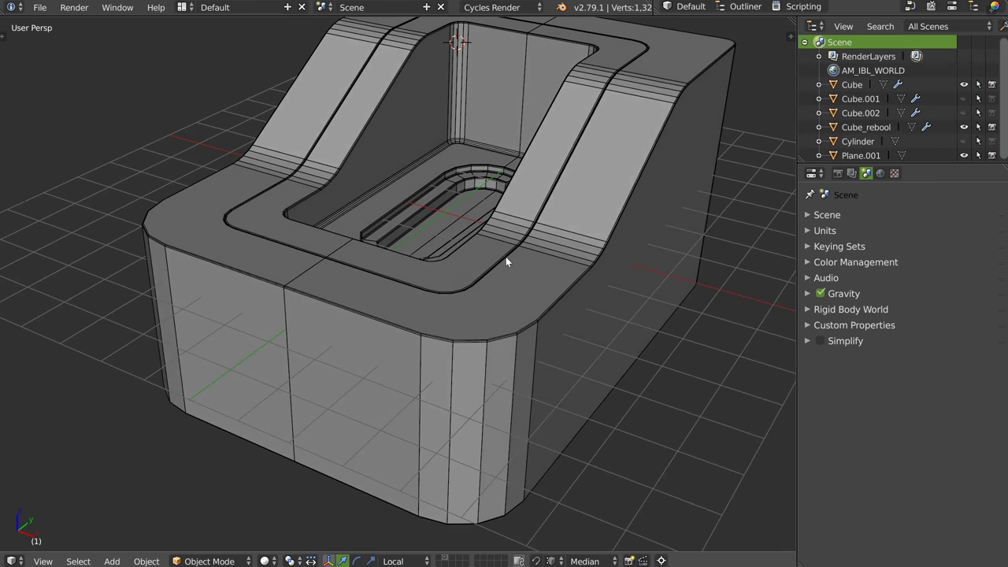
Select Cube_rebool and bring up the Speedflow Companion pie menu.
right_click(455, 268)
scroll(449, 270, "up", 2)
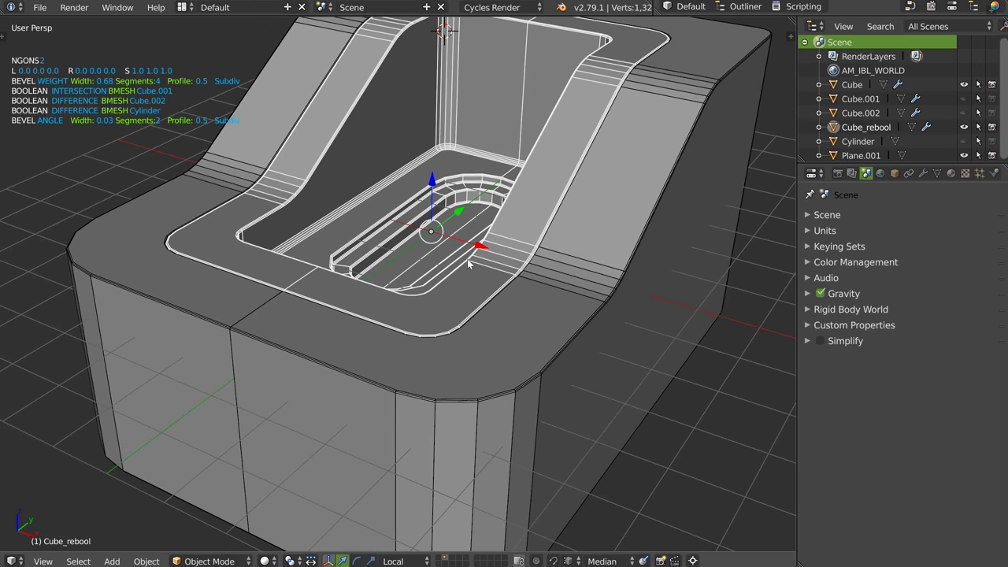
key("Tab")
key("Tab")
mouse_move(420, 282)
middle_mouse_down()
mouse_move(431, 244)
mouse_move(423, 252)
mouse_move(424, 241)
mouse_move(488, 234)
mouse_move(516, 217)
mouse_move(406, 246)
middle_mouse_up()
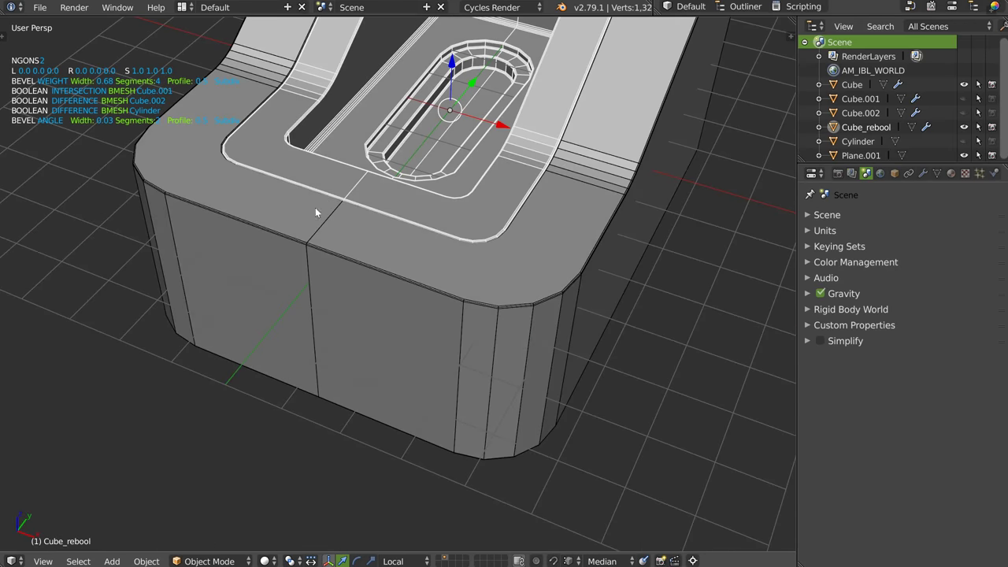
middle_click_drag(395, 209, 453, 177)
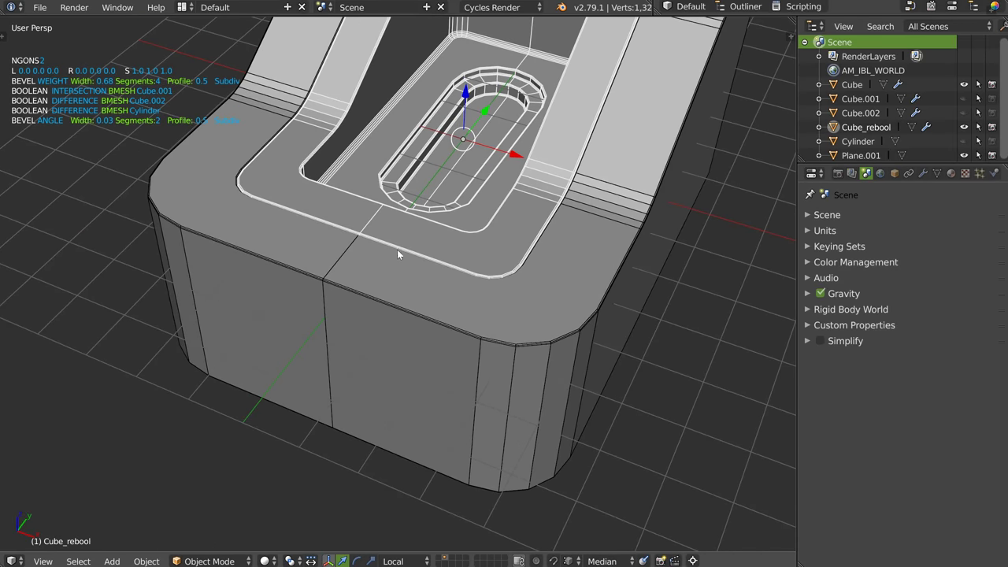
key("q")
key("Escape")
key("space")
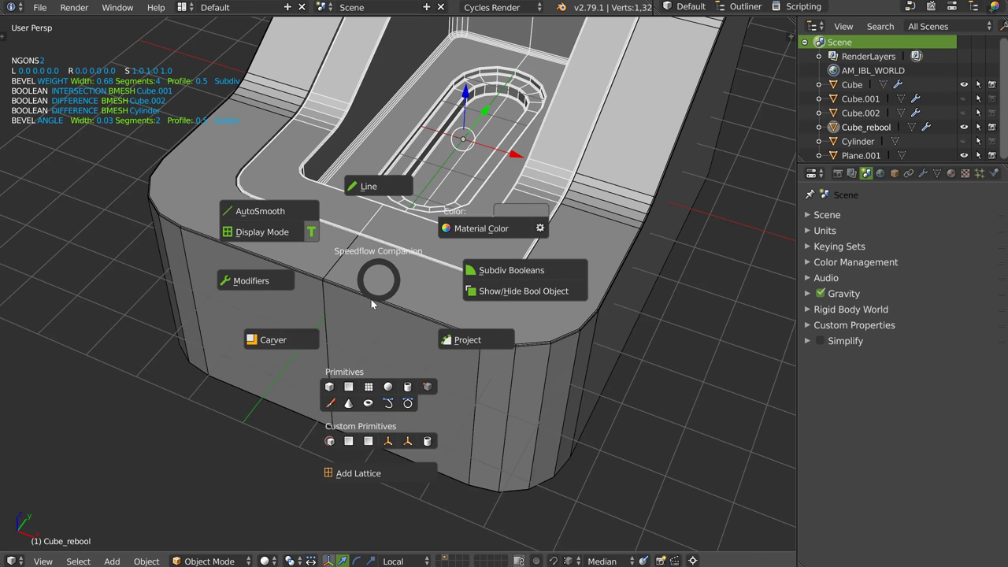
Add a new Plane for the triangular cutter and adjust one of its edges in Edit Mode.
left_click(348, 443)
left_click(390, 236)
right_click(399, 251)
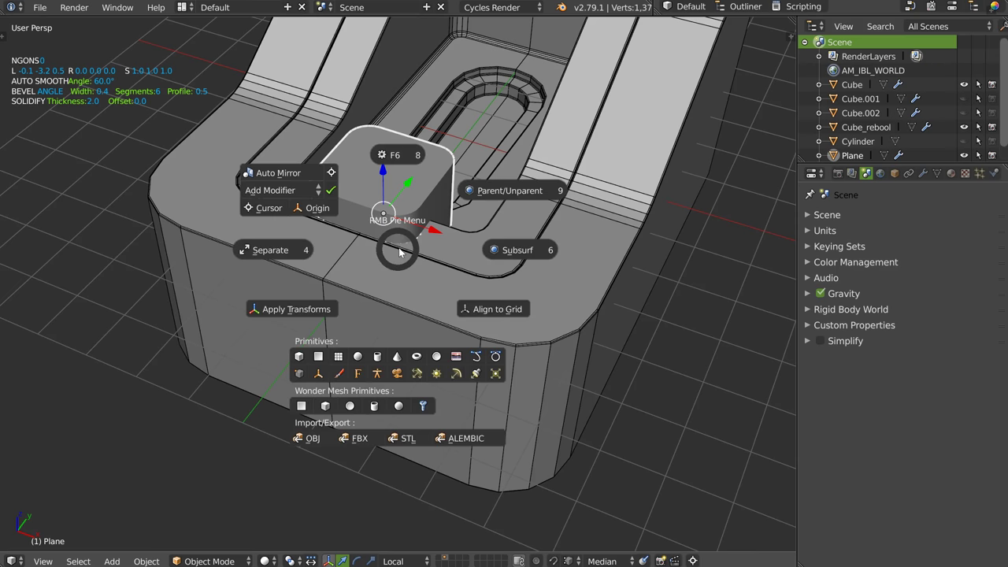
left_click(481, 310)
middle_click_drag(402, 260, 362, 281)
key("Tab")
right_click(351, 240)
right_click(348, 239)
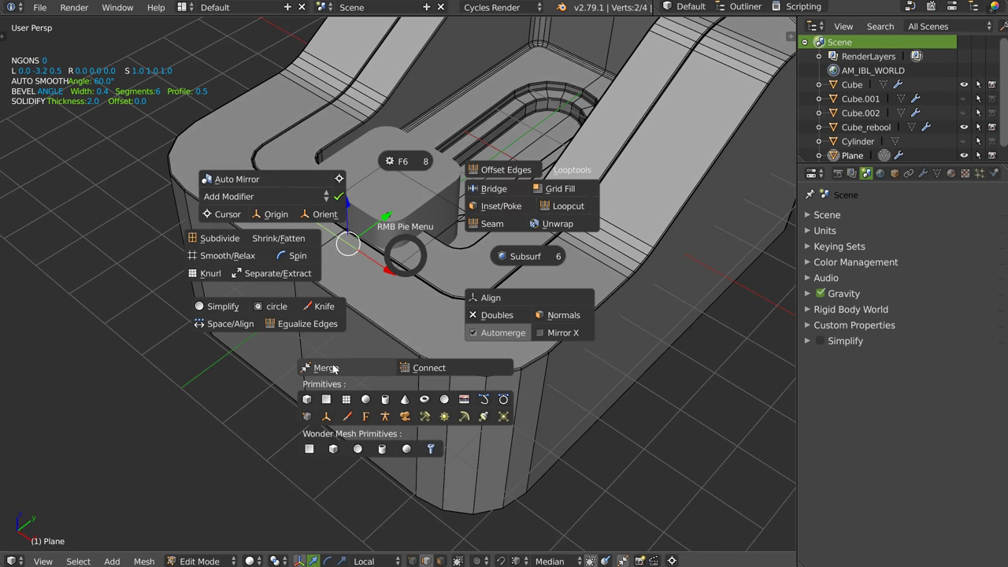
key("Tab")
left_click(351, 214)
Scale the Plane down and move it onto the ledge along Z and local Y.
middle_click_drag(351, 214, 386, 211)
key("s")
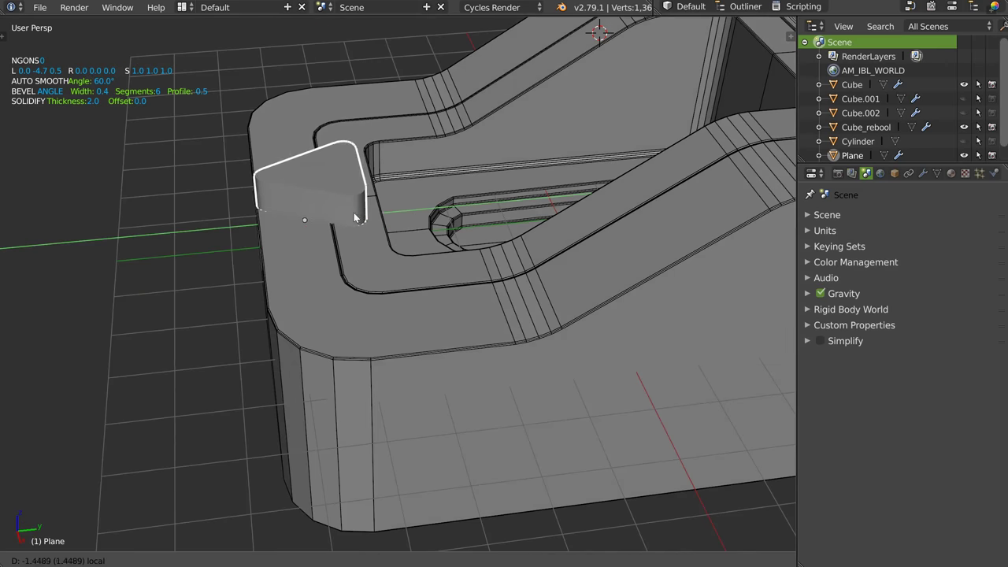
left_click(379, 244)
left_click_drag(302, 173, 298, 146)
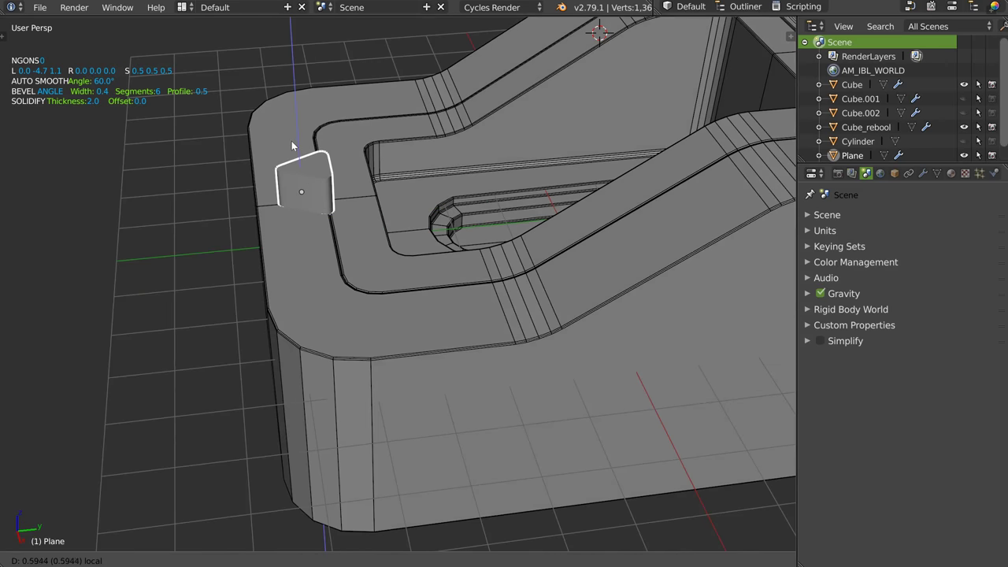
key("g")
key("y")
key("y")
left_click(340, 189)
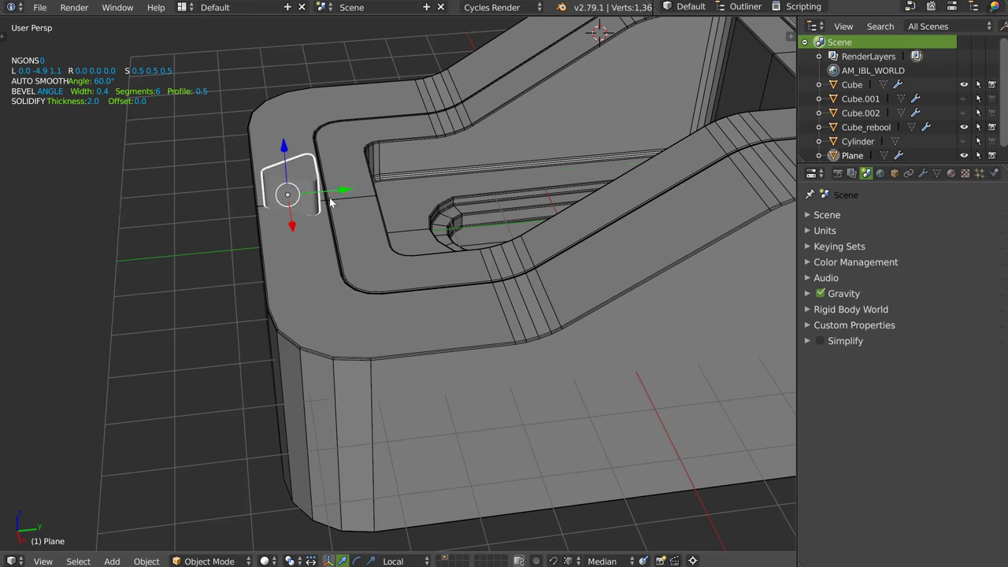
Add a 0.2 bevel from the modifier pie to round the cutter's corners.
scroll(340, 190, "up", 3)
mouse_move(319, 179)
middle_mouse_down()
mouse_move(370, 226)
mouse_move(337, 263)
middle_mouse_up()
key("alt+shift+s")
left_click(427, 228)
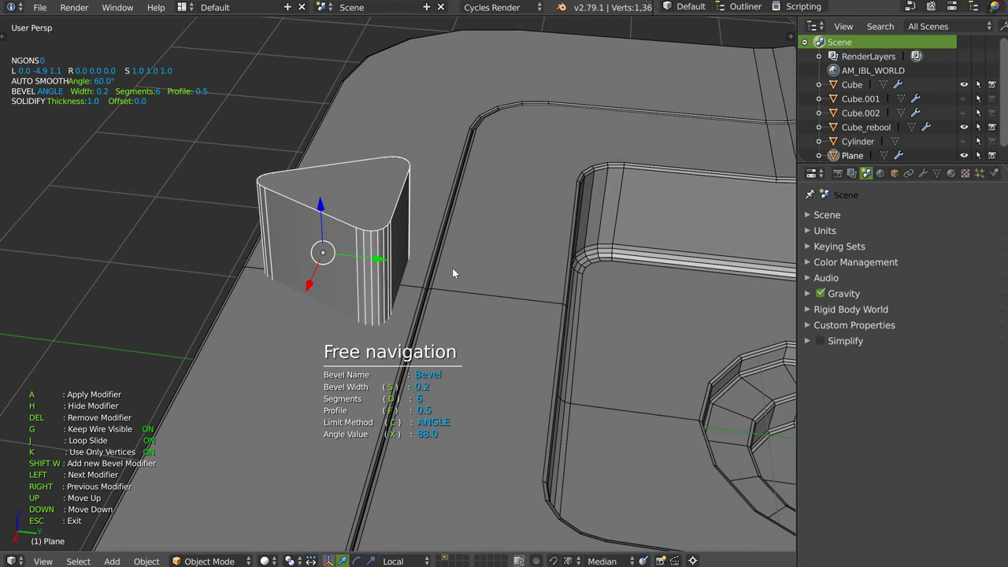
Set the triangle cutter's bevel to 4 segments.
key("d")
scroll(405, 274, "up", 1)
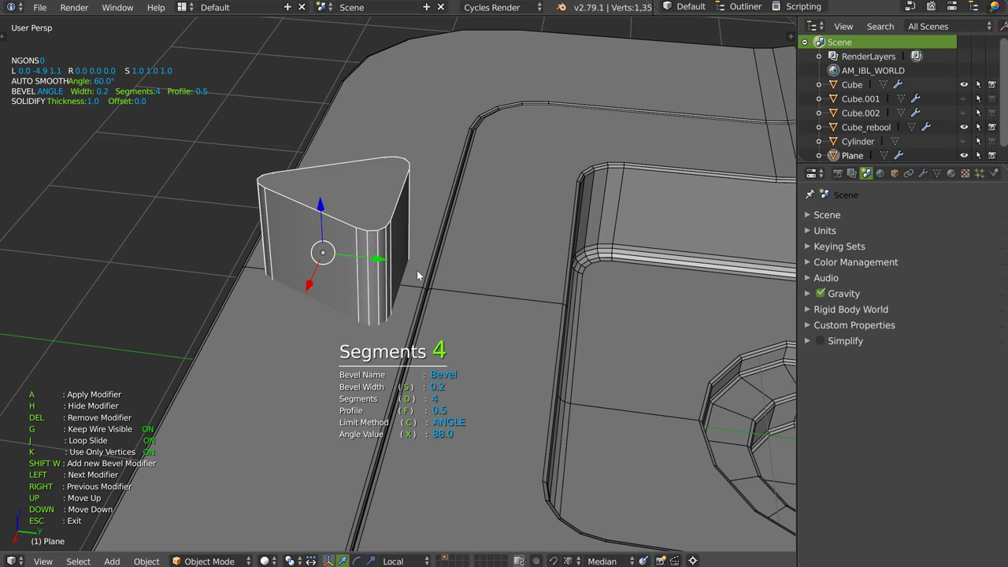
mouse_move(417, 270)
middle_mouse_down()
mouse_move(397, 253)
mouse_move(541, 256)
middle_mouse_up()
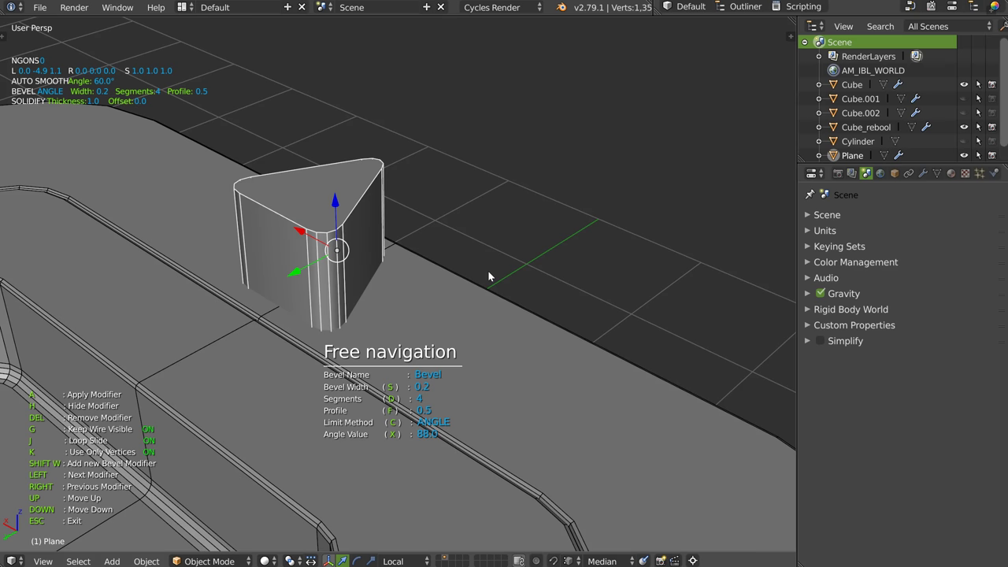
key("d")
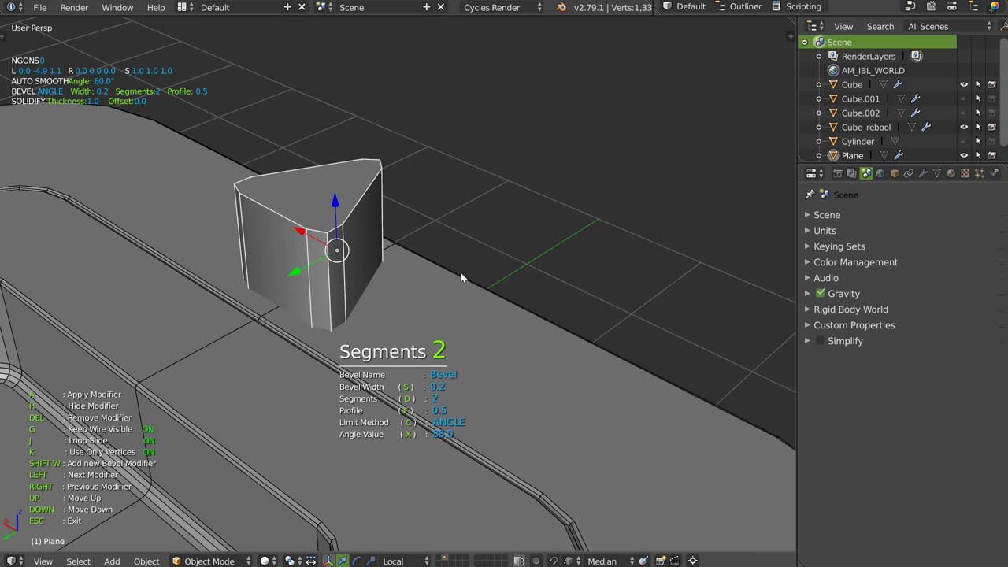
left_click(443, 269)
key("d")
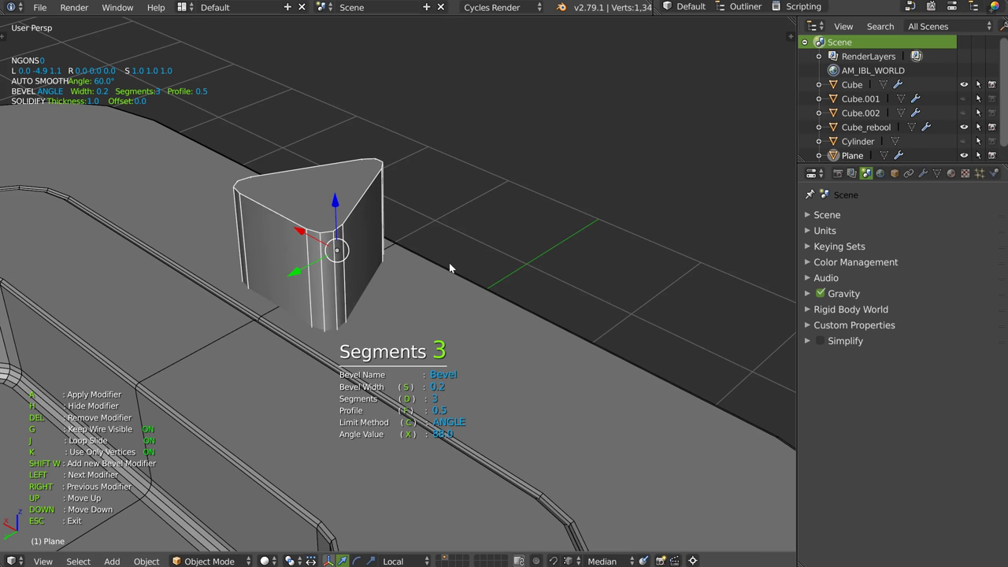
left_click(465, 266)
key("Escape")
Select the Cube with the cutter and run a Boolean difference to carve the recess.
middle_click_drag(526, 240, 415, 265)
right_click(360, 360, "shift")
key("space")
left_click(471, 300)
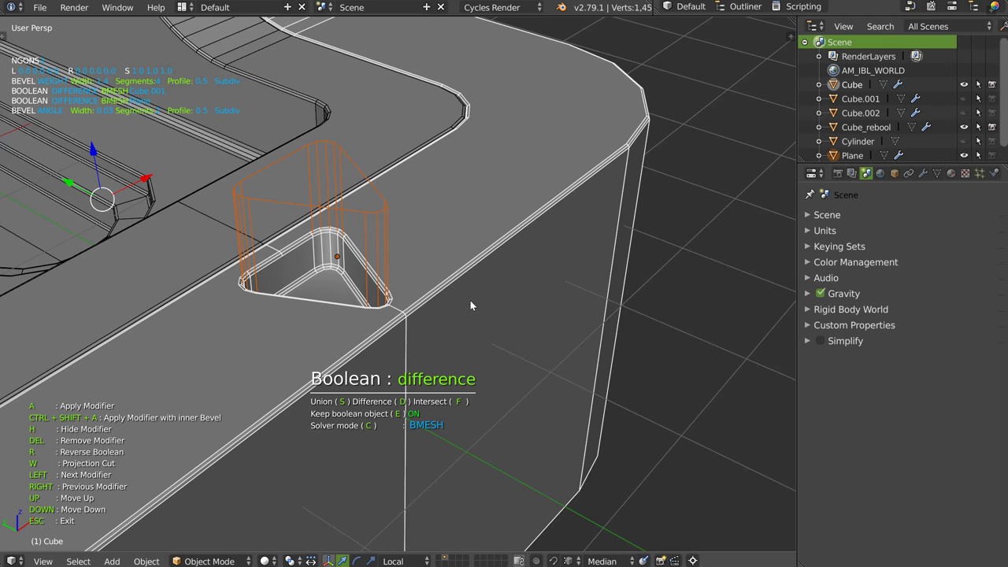
Confirm the boolean cut and lift the triangular cutter slightly along Z.
left_click(468, 298)
key("g")
key("z")
key("z")
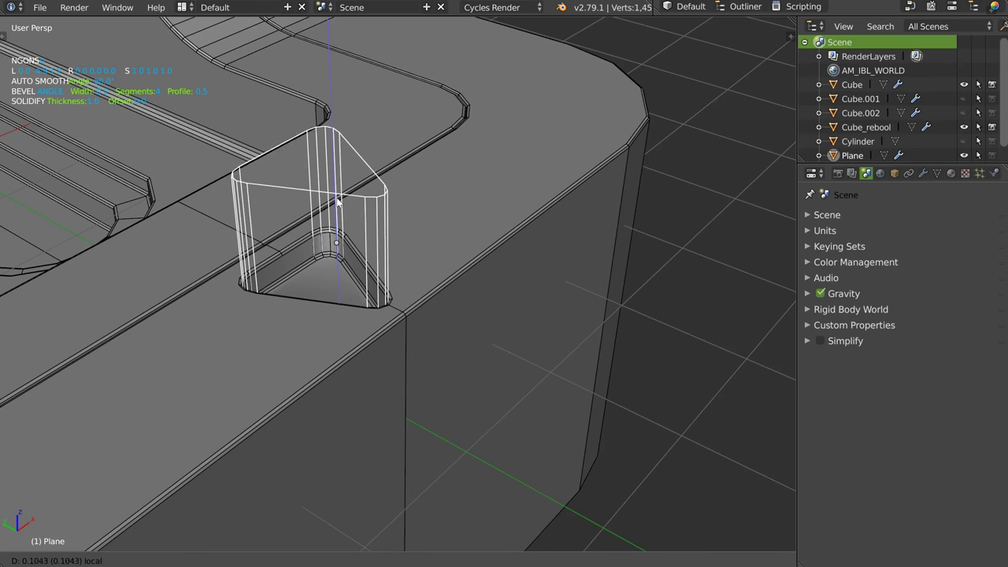
left_click(336, 205)
Set the cutter's Solidify thickness to 0.8.
mouse_move(335, 204)
middle_mouse_down()
mouse_move(408, 233)
mouse_move(194, 193)
middle_mouse_up()
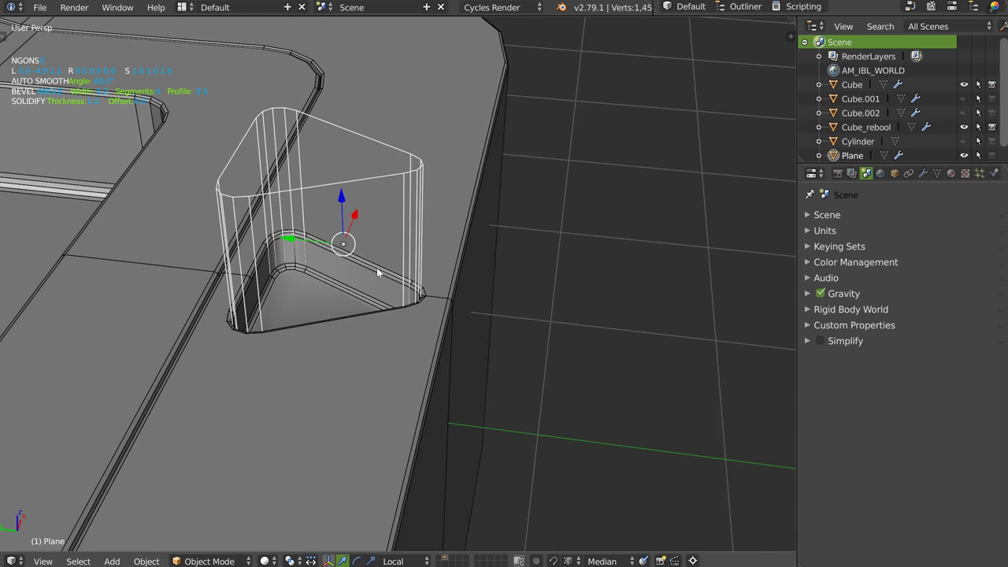
key("q")
left_click(311, 207)
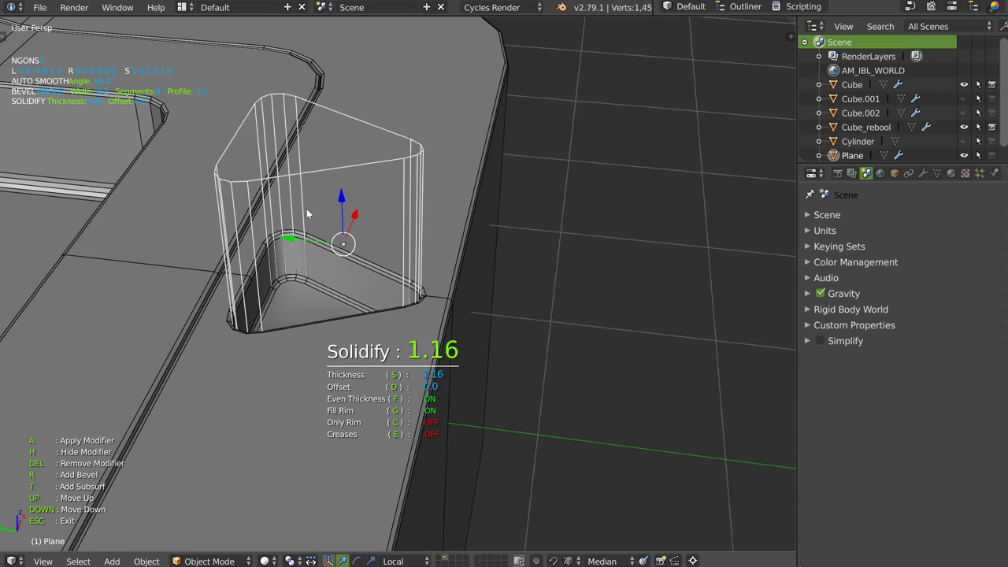
middle_click(288, 233)
left_click(314, 261)
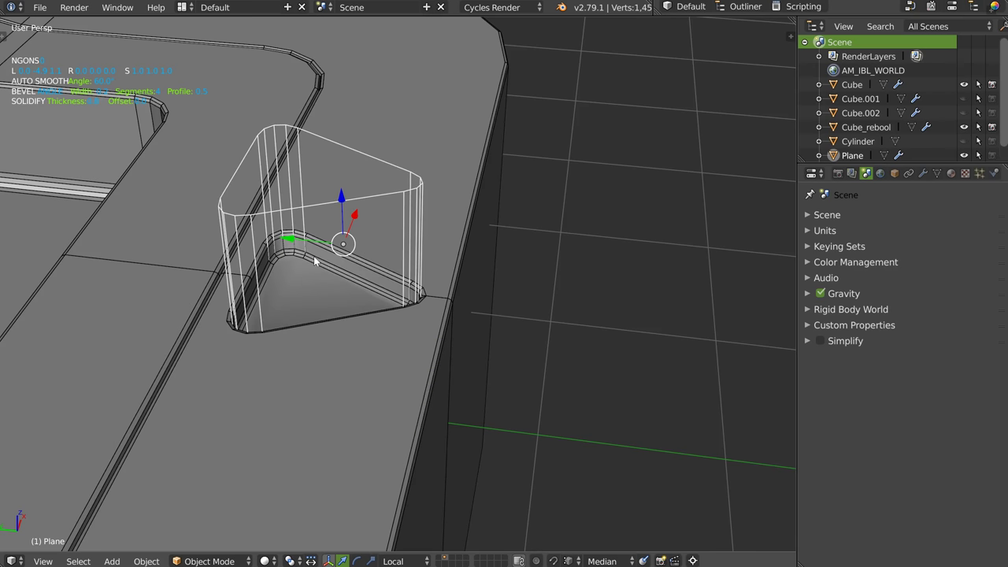
Add a second bevel, Bevel.001, to the cutter with width 0.07.
key("ctrl+z")
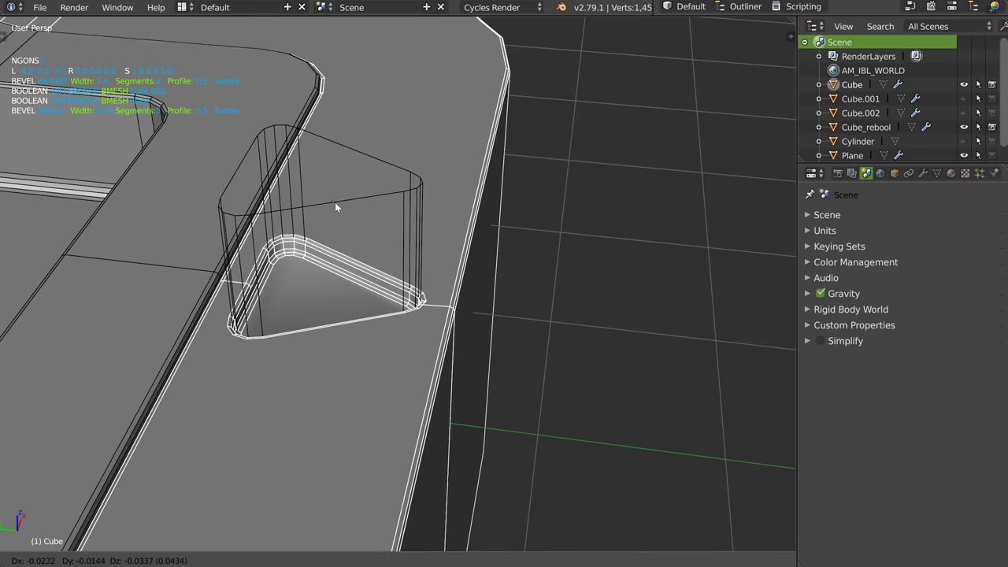
key("ctrl+shift+z")
key("ctrl+q")
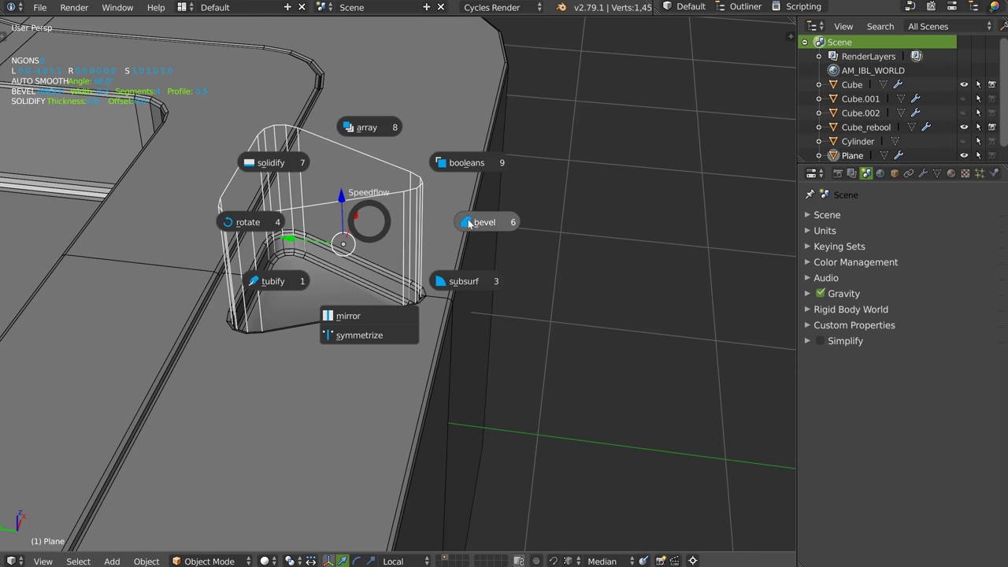
left_click(476, 224)
key("shift+w")
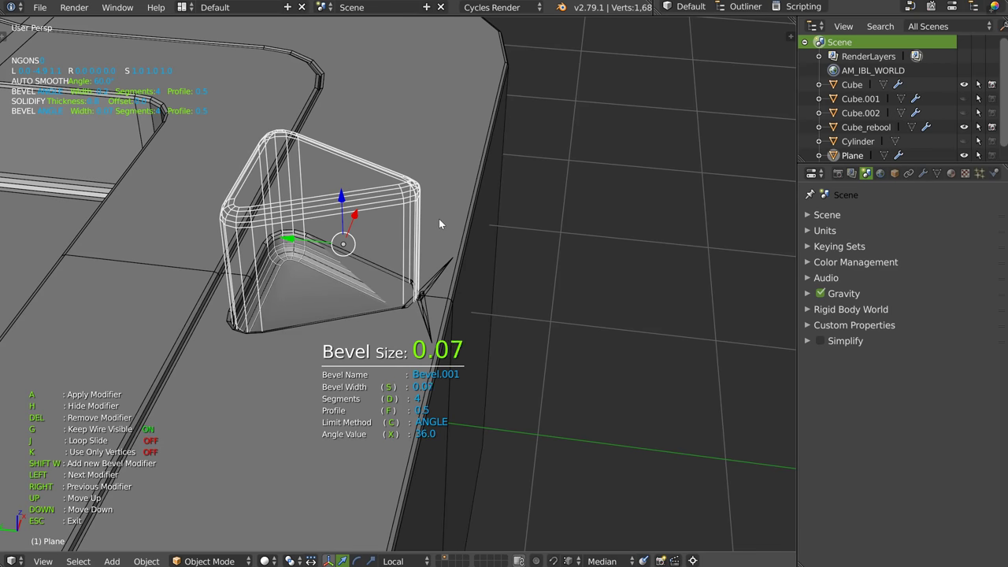
left_click(439, 218)
Lower the triangular cutter slightly along its local Z.
key("g")
key("z")
key("z")
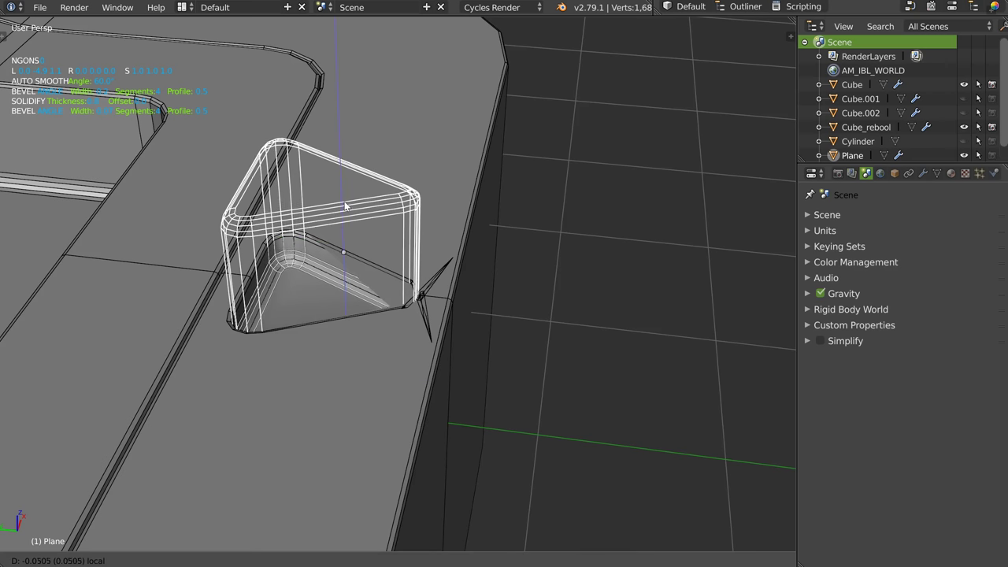
left_click(344, 206)
middle_click_drag(346, 236, 360, 275)
Reopen the cutter's bevels and set Bevel.001's angle limit.
key("ctrl+q")
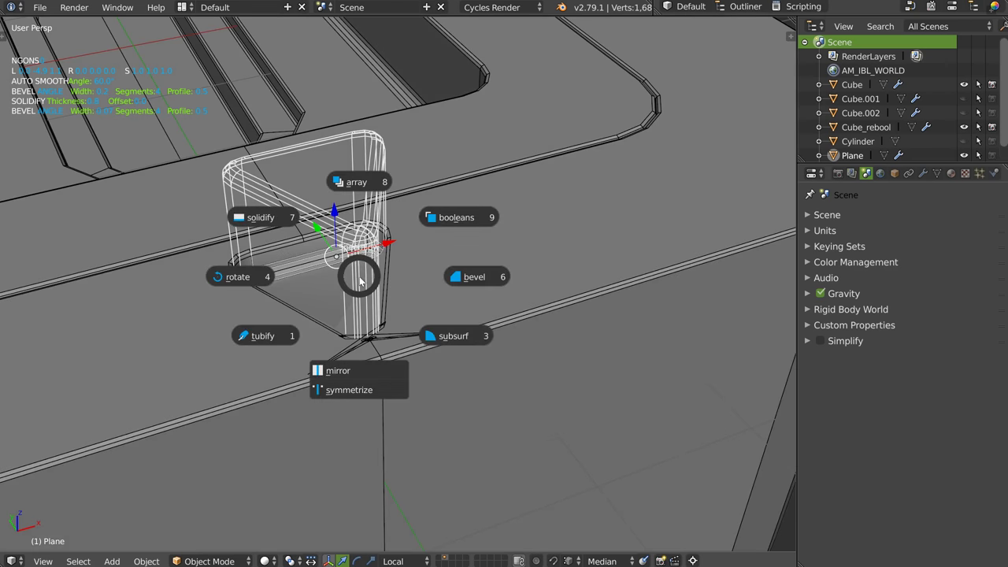
left_click(473, 276)
left_click(472, 277)
key("Left")
key("x")
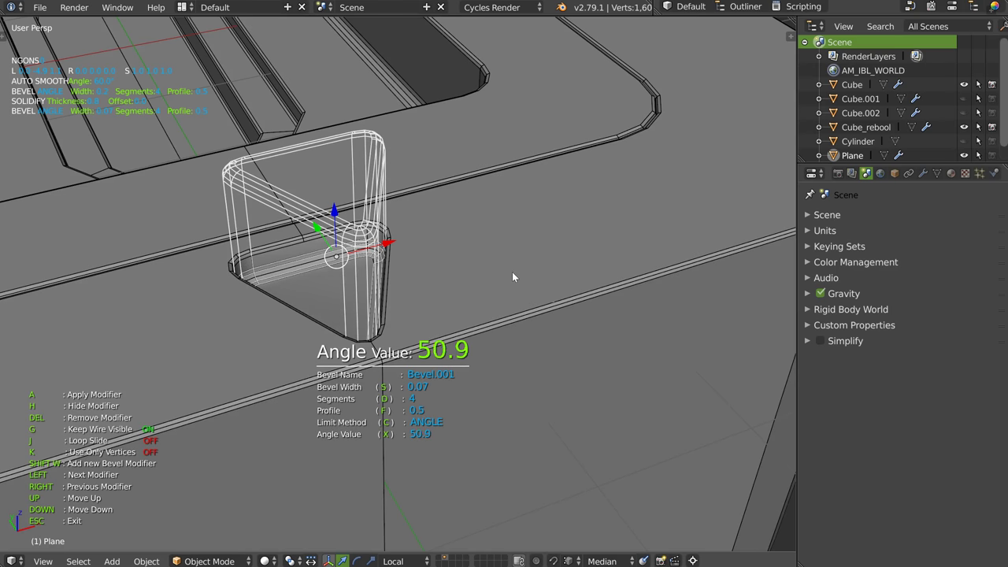
left_click(530, 269)
Refine Bevel.001's angle limit again and finish editing the bevels.
middle_click_drag(530, 269, 307, 274)
scroll(279, 276, "up", 5)
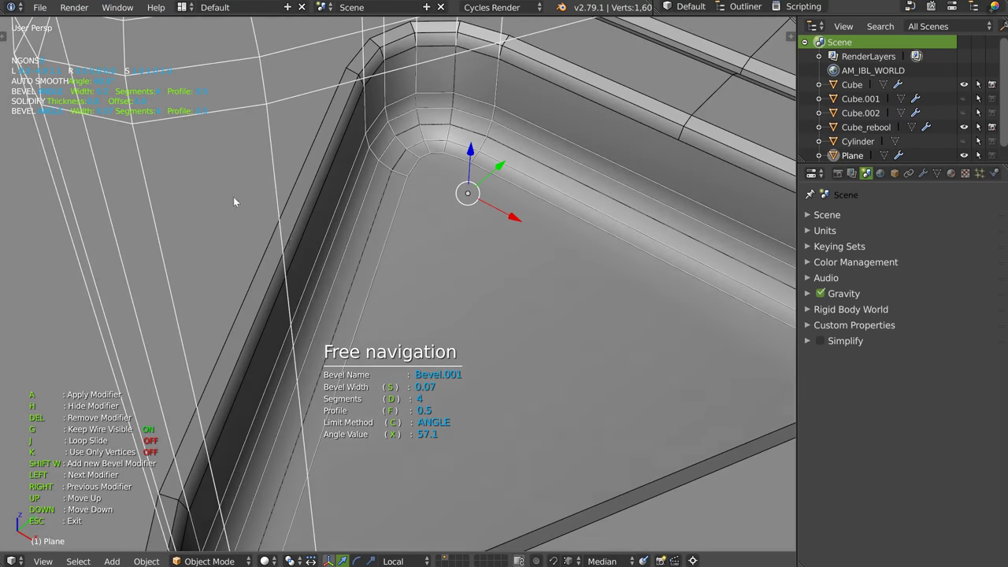
scroll(286, 202, "down", 3)
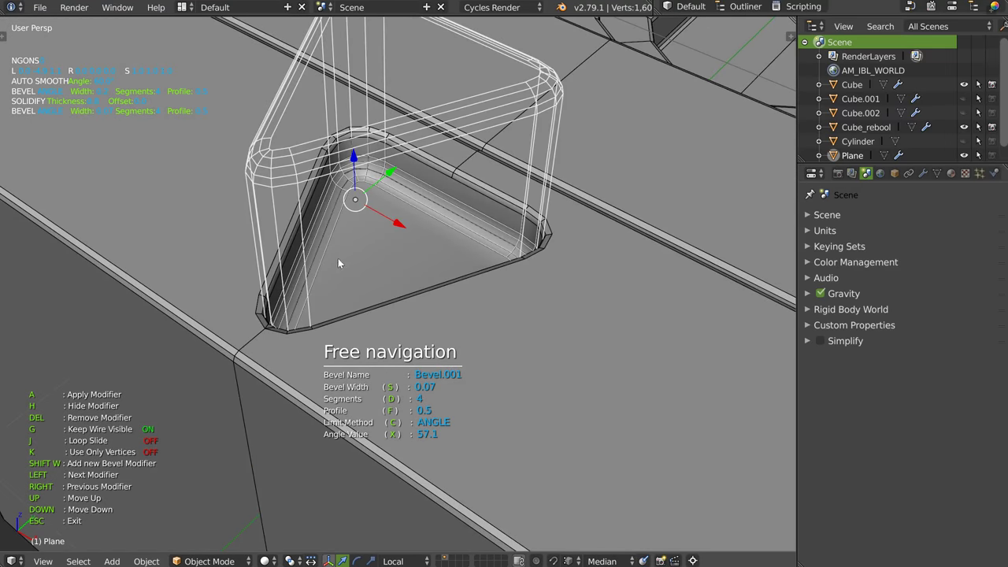
middle_click_drag(338, 259, 264, 198)
key("x")
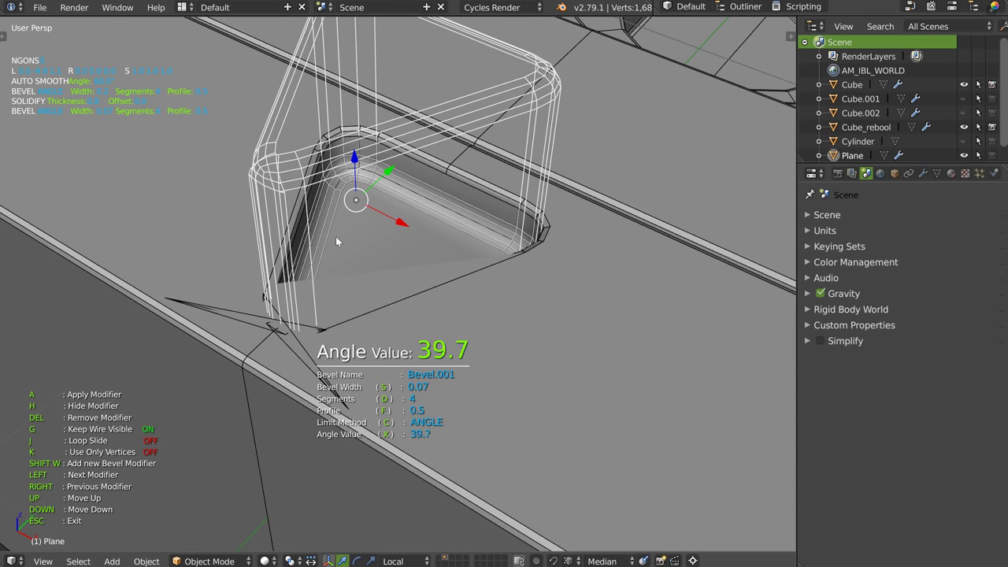
left_click(370, 241)
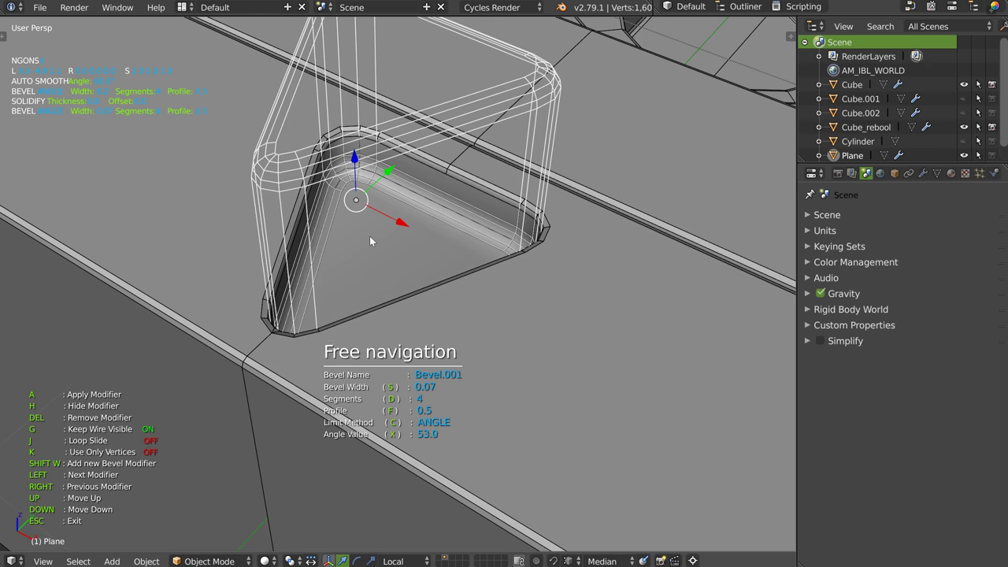
key("Escape")
mouse_move(395, 244)
middle_mouse_down()
mouse_move(382, 189)
mouse_move(402, 212)
mouse_move(375, 219)
middle_mouse_up()
key("Tab")
key("Tab")
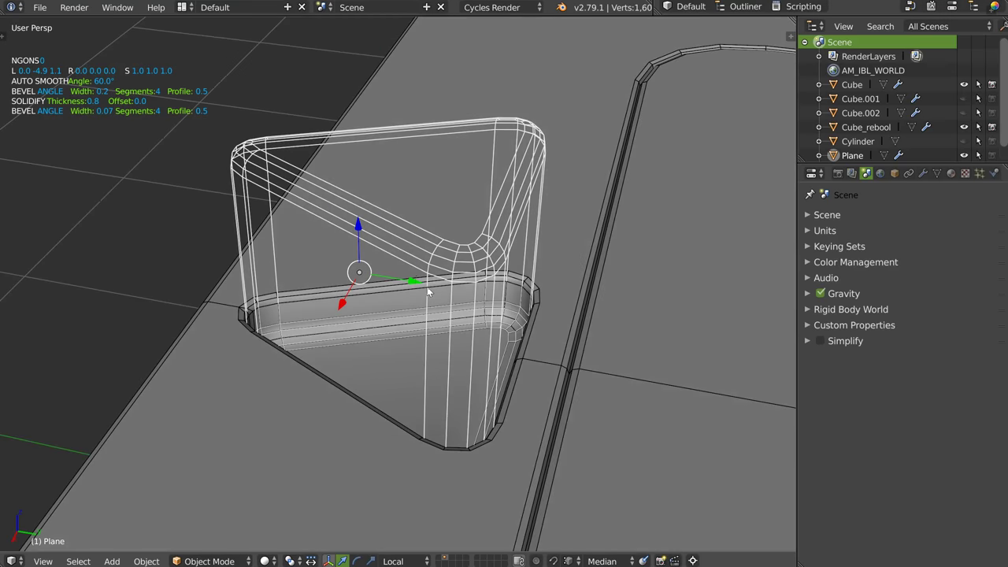
Apply the cutter's modifiers and isolate it in a top-down local view.
key("q")
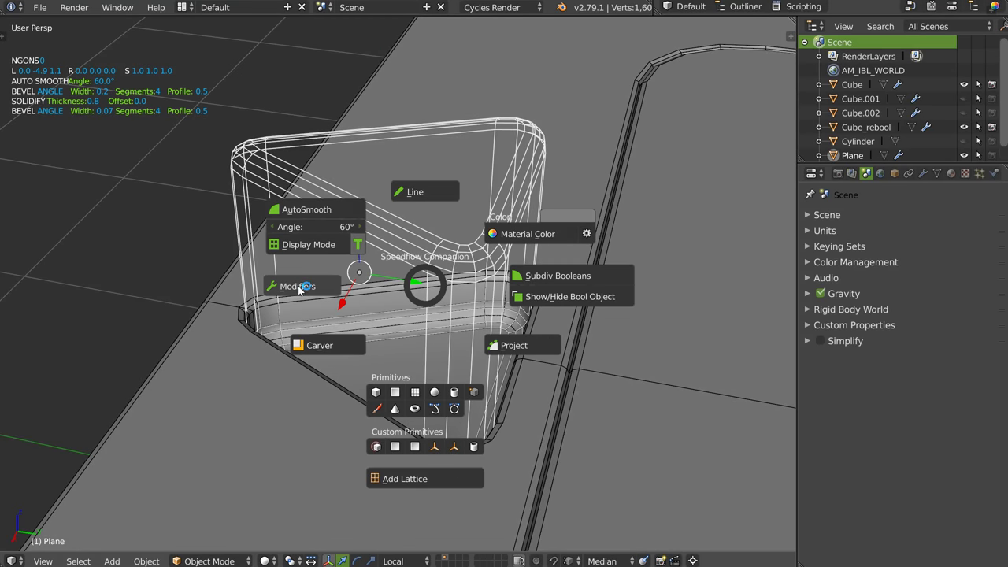
left_click(298, 289)
middle_click_drag(356, 290, 402, 268)
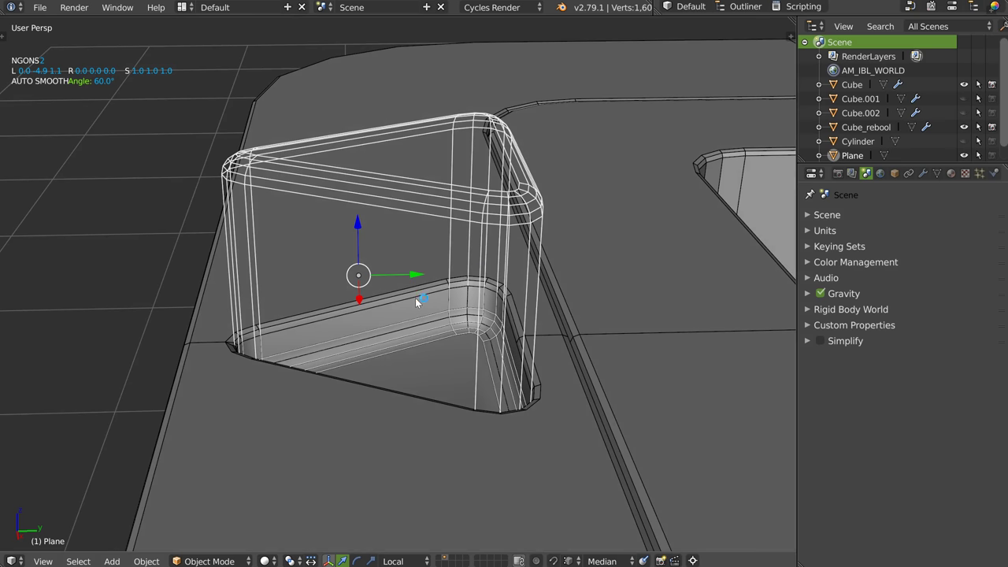
key("KP_7")
scroll(400, 283, "up", 3)
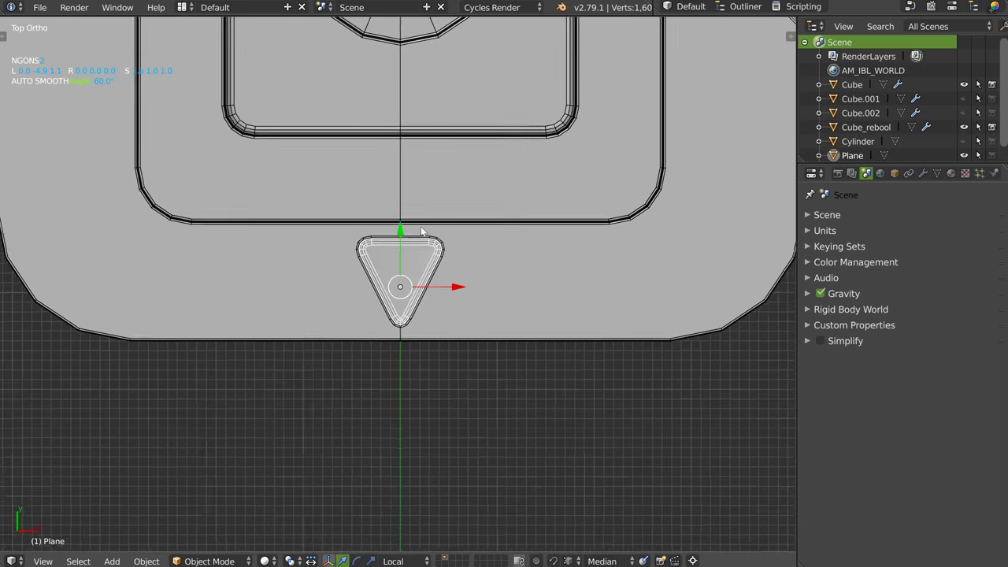
key("KP_Divide")
scroll(391, 331, "up", 1)
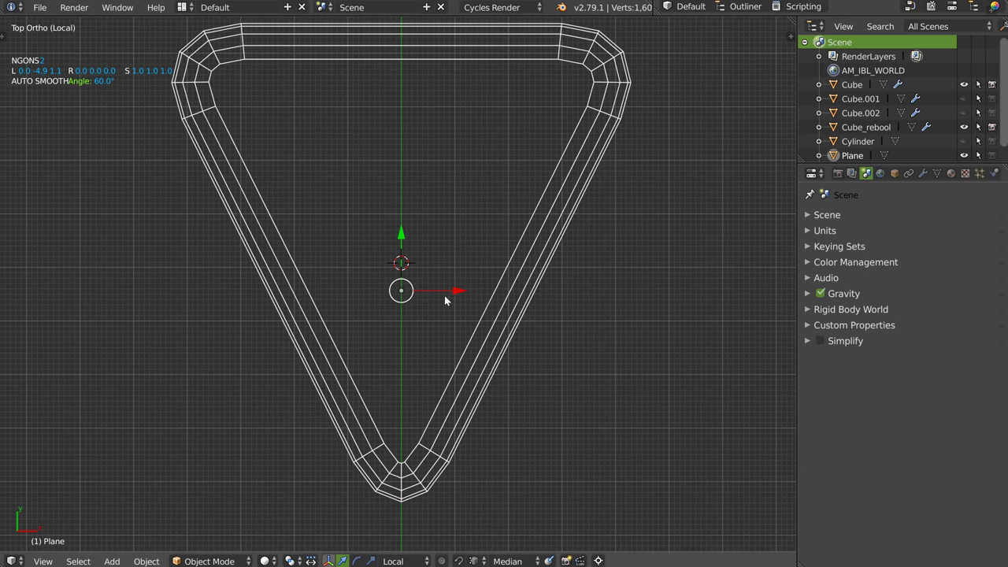
Knife a straight, angle-constrained cut from the triangle's bottom vertex to its top edge.
key("Tab")
key("k")
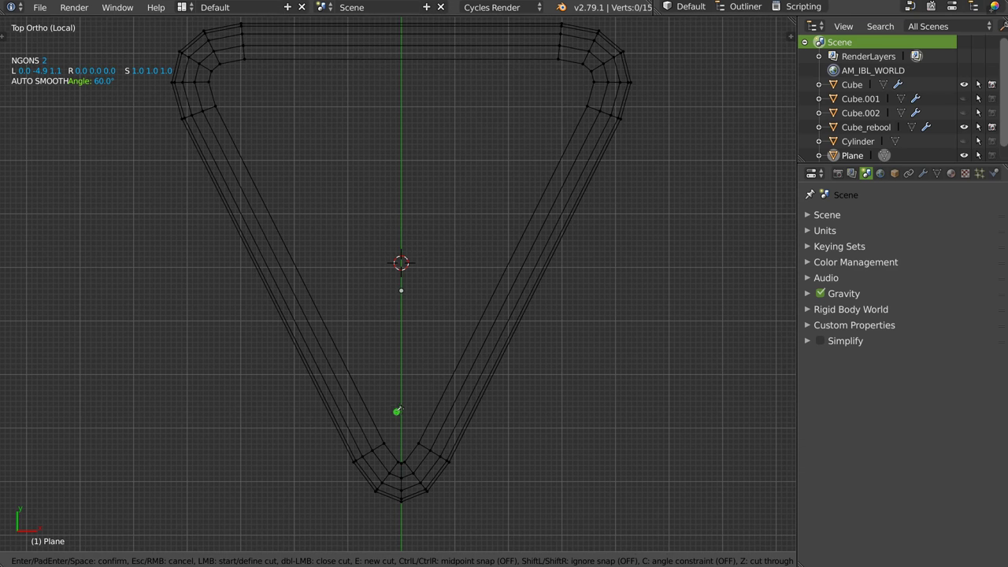
key("c")
left_click(400, 462)
middle_click_drag(399, 261, 371, 434, "shift")
left_click(402, 119)
key("Return")
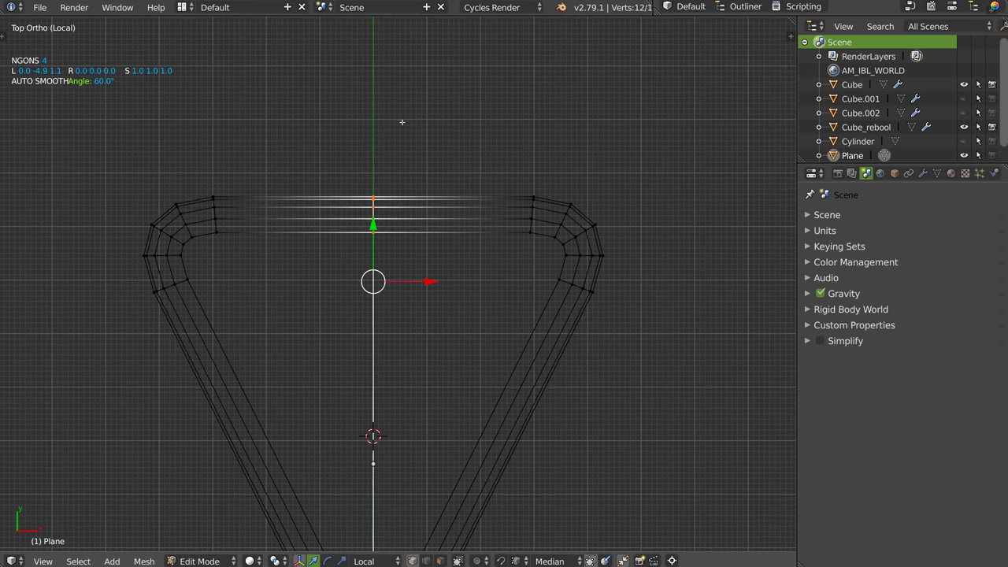
Return to Object Mode and leave local view to see the whole scene.
scroll(409, 289, "down", 4)
middle_click_drag(409, 289, 439, 225)
key("Tab")
left_click(418, 203)
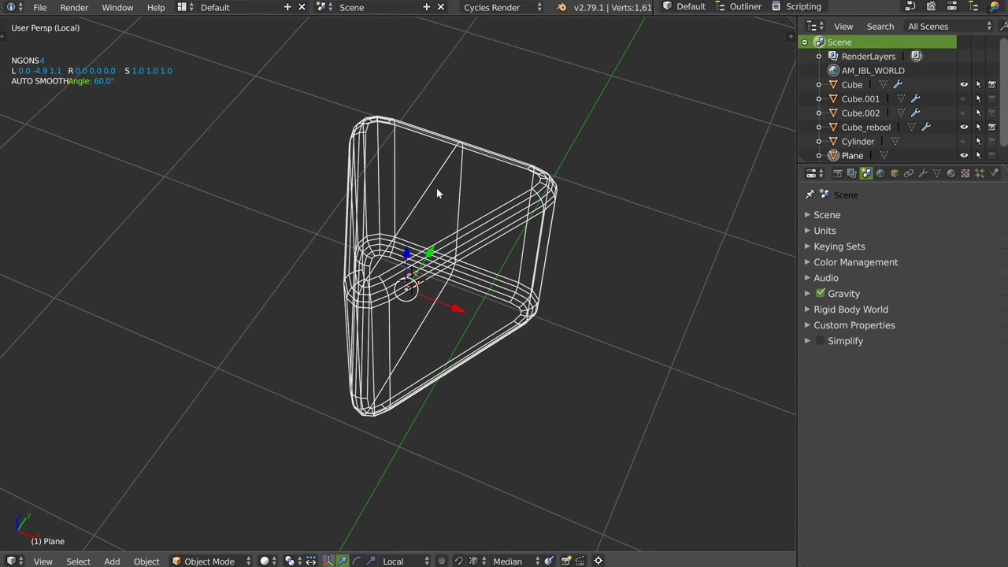
key("KP_Divide")
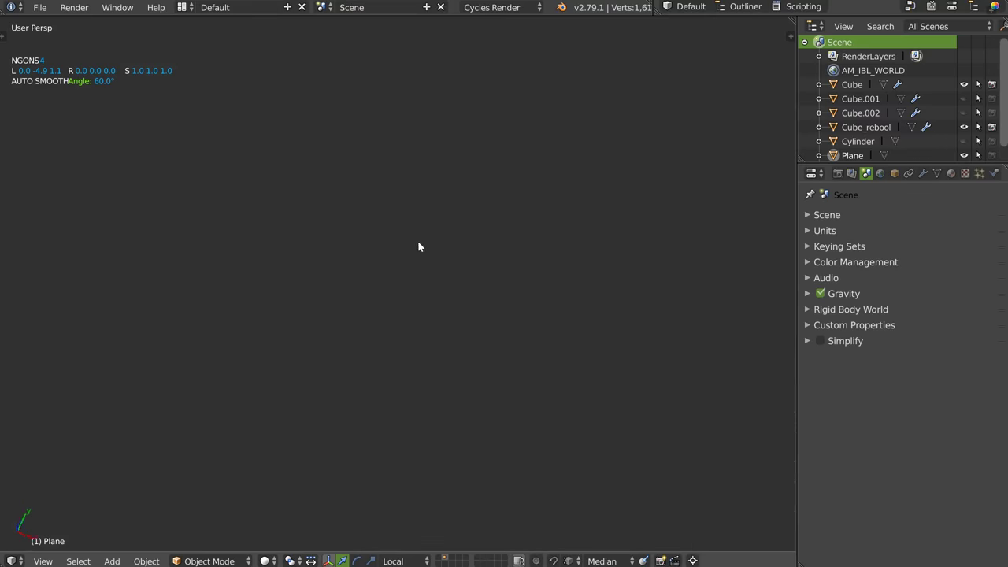
Hide the triangular cutter and inspect the recess in the block.
scroll(446, 210, "up", 1)
scroll(503, 196, "up", 2)
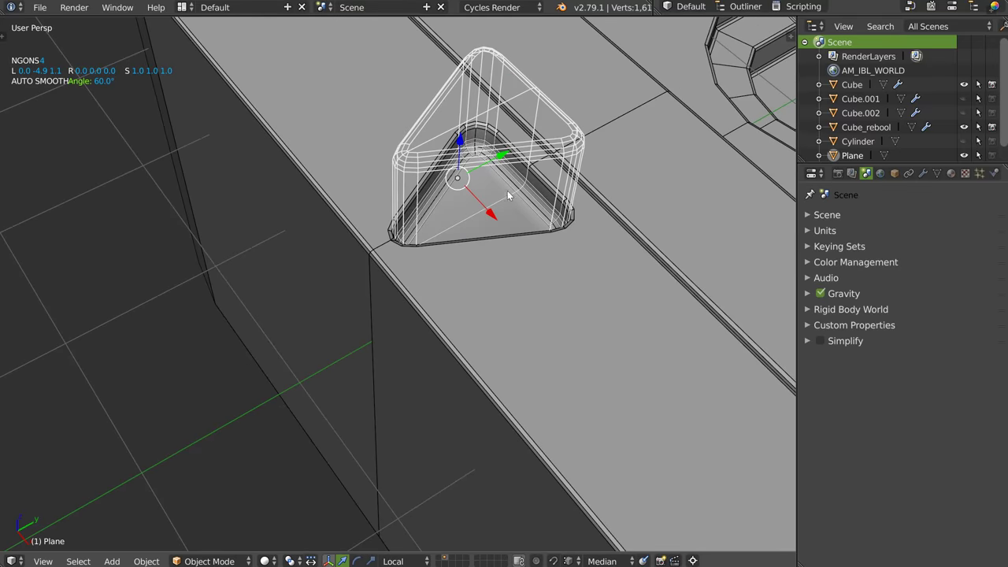
key("h")
mouse_move(479, 189)
middle_mouse_down()
mouse_move(429, 164)
mouse_move(360, 168)
mouse_move(473, 197)
middle_mouse_up()
scroll(480, 187, "up", 2)
scroll(486, 176, "down", 1)
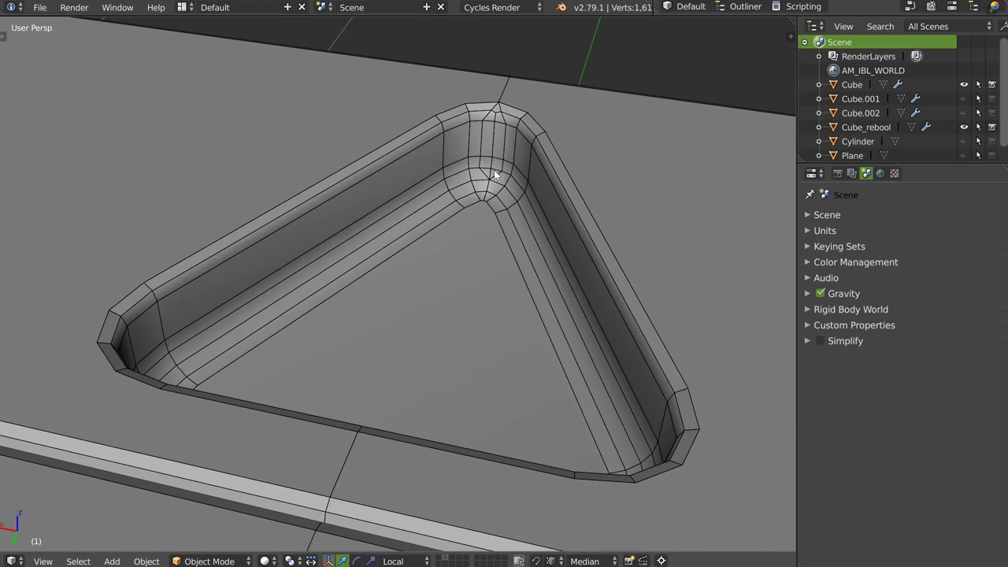
Select the Cube, bring back its boolean cutter, and lower the cutter slightly.
right_click(487, 178)
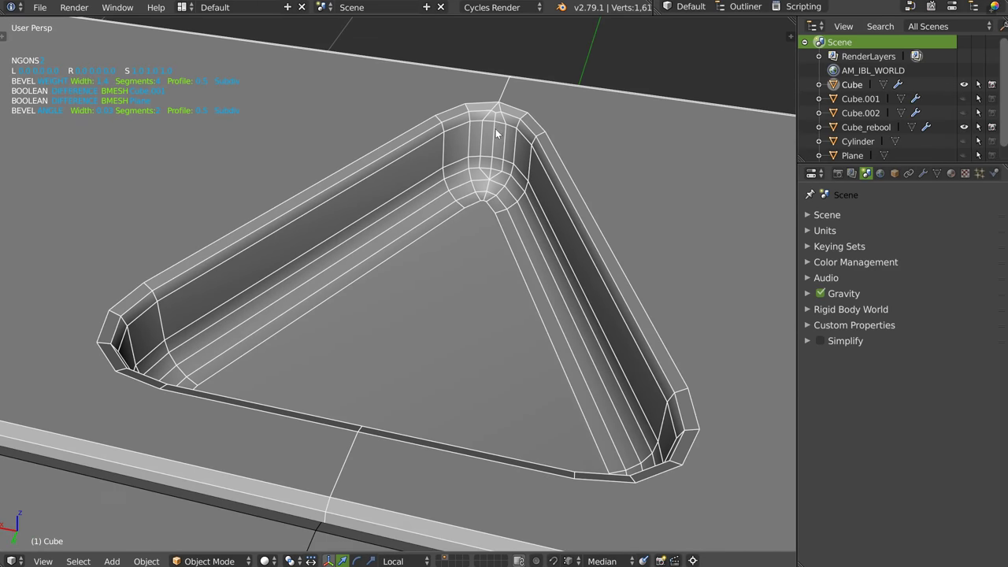
scroll(493, 130, "up", 3)
key("space")
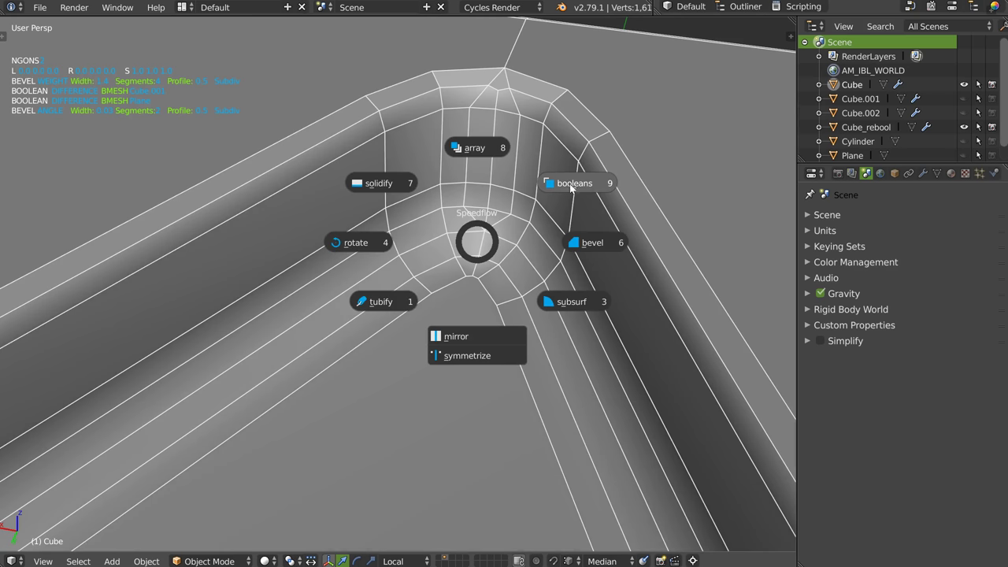
left_click(576, 184)
scroll(504, 240, "down", 2)
key("space")
left_click(581, 196)
key("Escape")
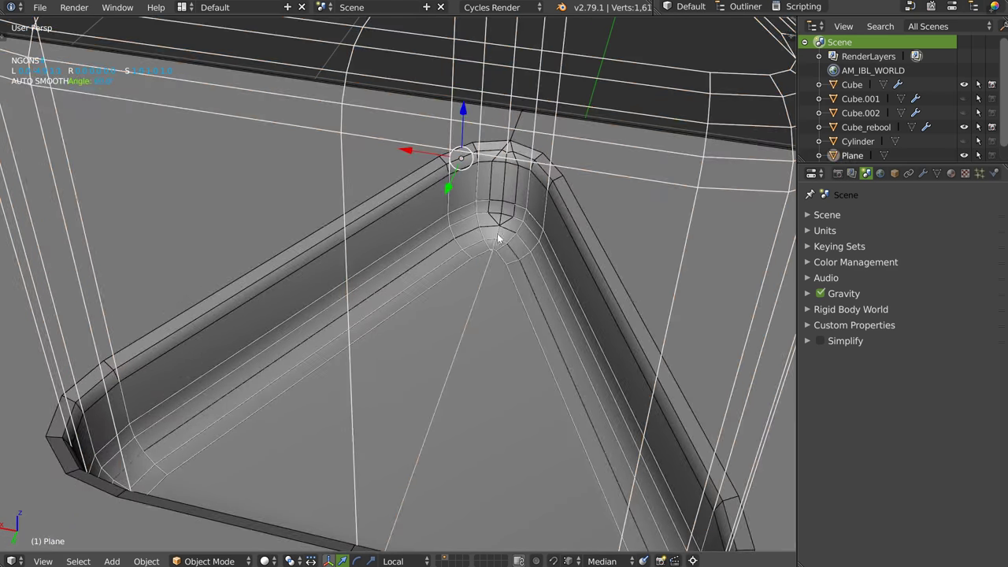
left_click_drag(462, 115, 452, 141)
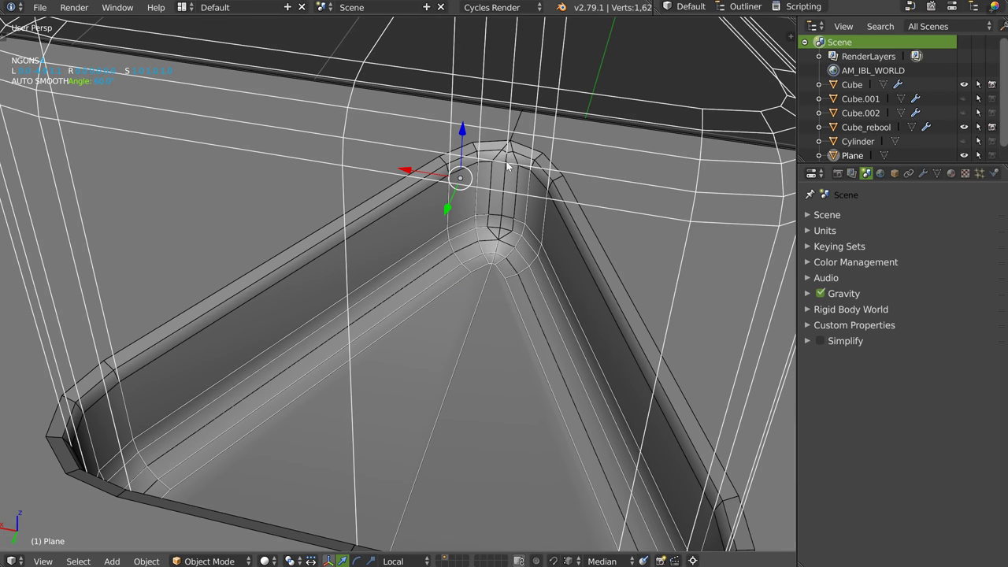
Align an edge loop on the cutter in Edit Mode, then reselect the block.
key("Tab")
right_click(504, 199, "alt+shift")
right_click(503, 199, "alt")
key("w")
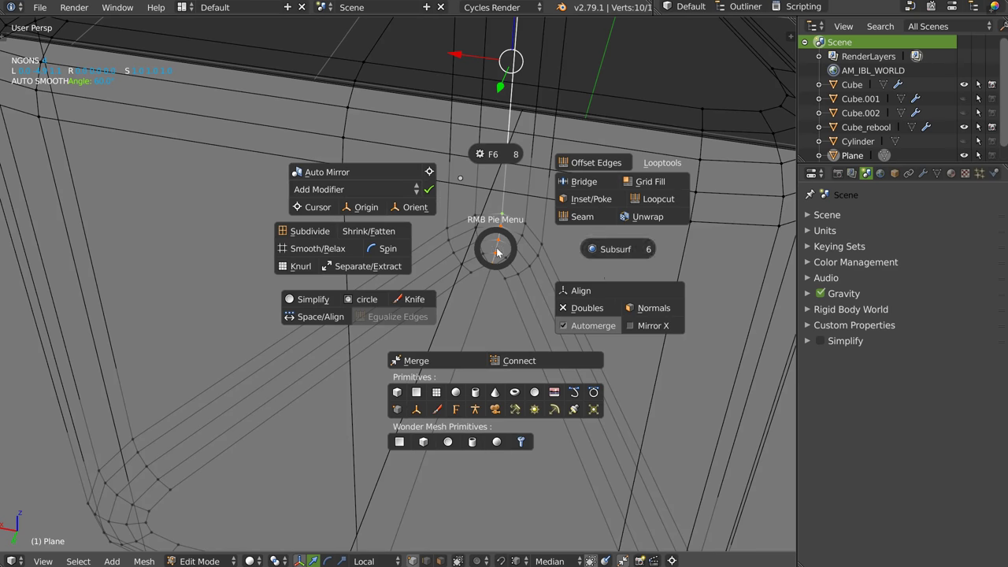
left_click(599, 286)
key("Tab")
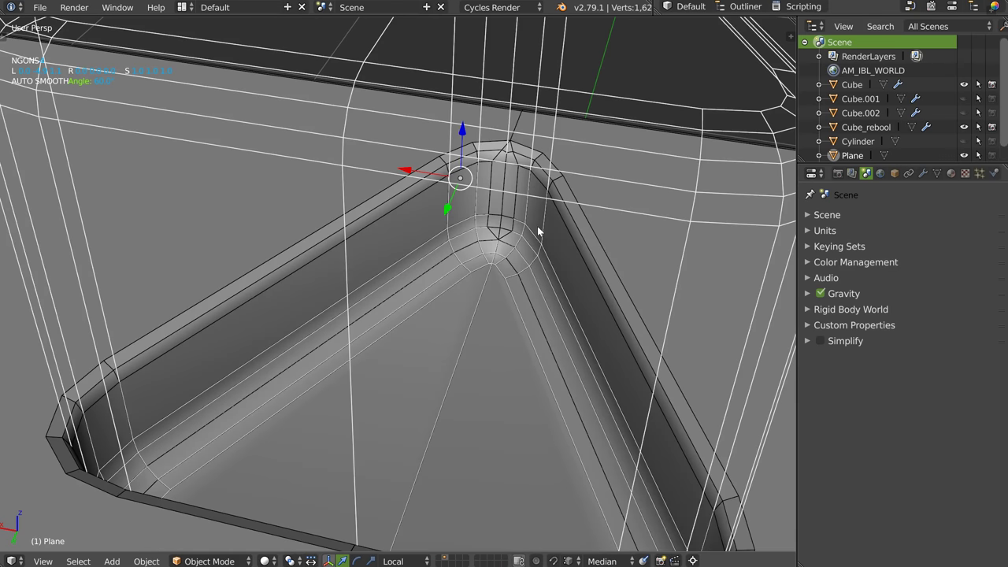
scroll(532, 249, "down", 5)
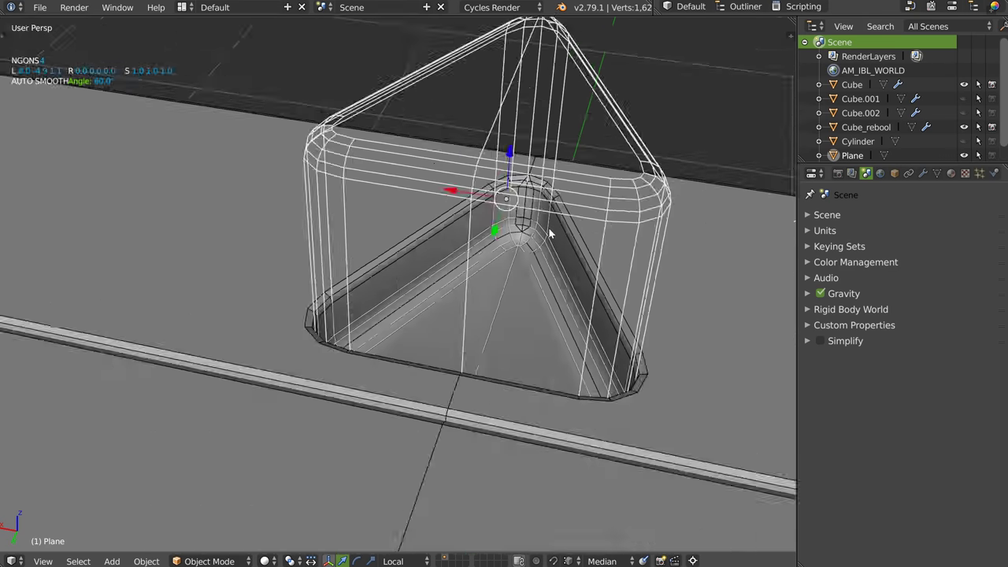
right_click(564, 250)
key("ctrl+shift+q")
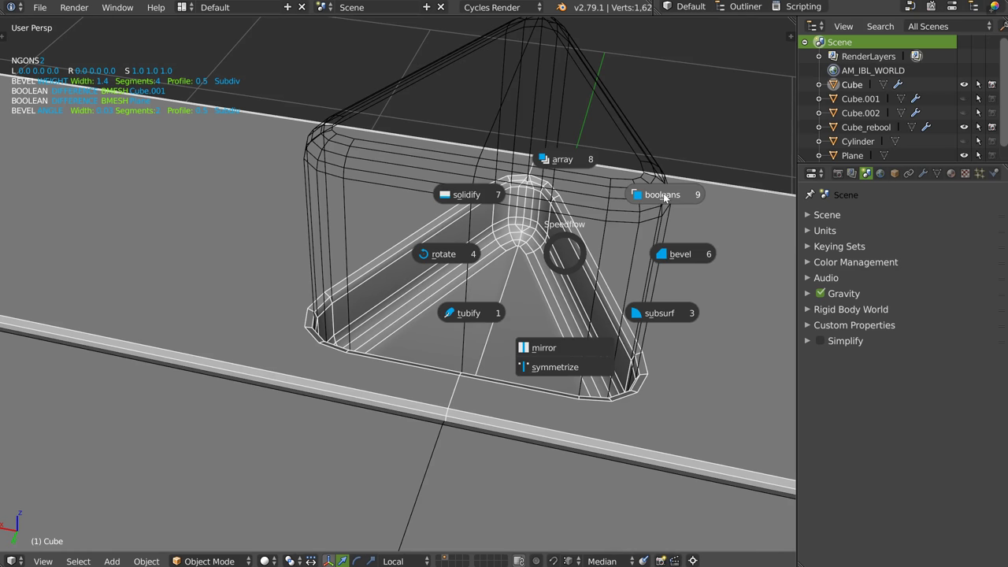
Show the triangular cutter again and open the block's bevel settings.
left_click(664, 204)
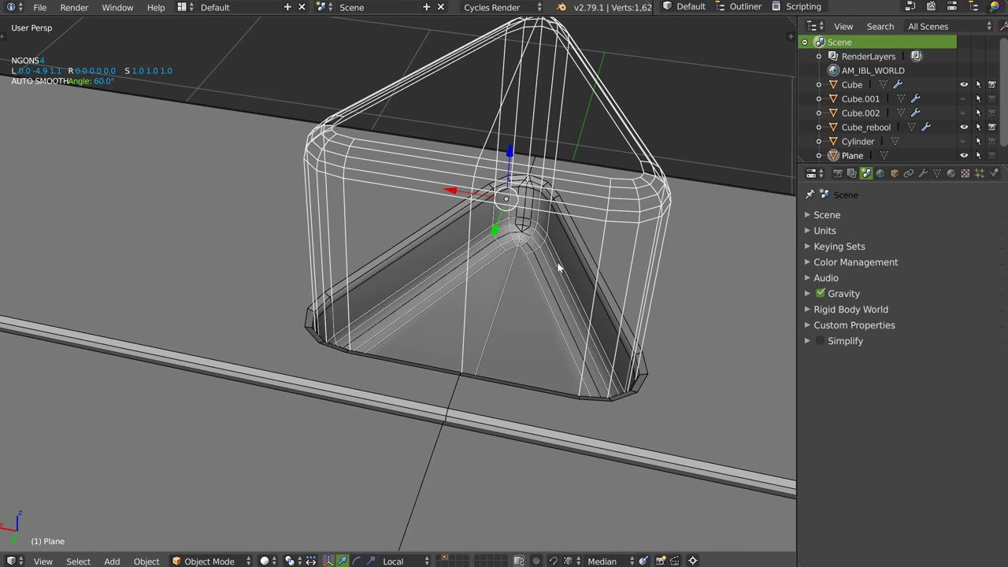
right_click(545, 260)
key("ctrl+shift+q")
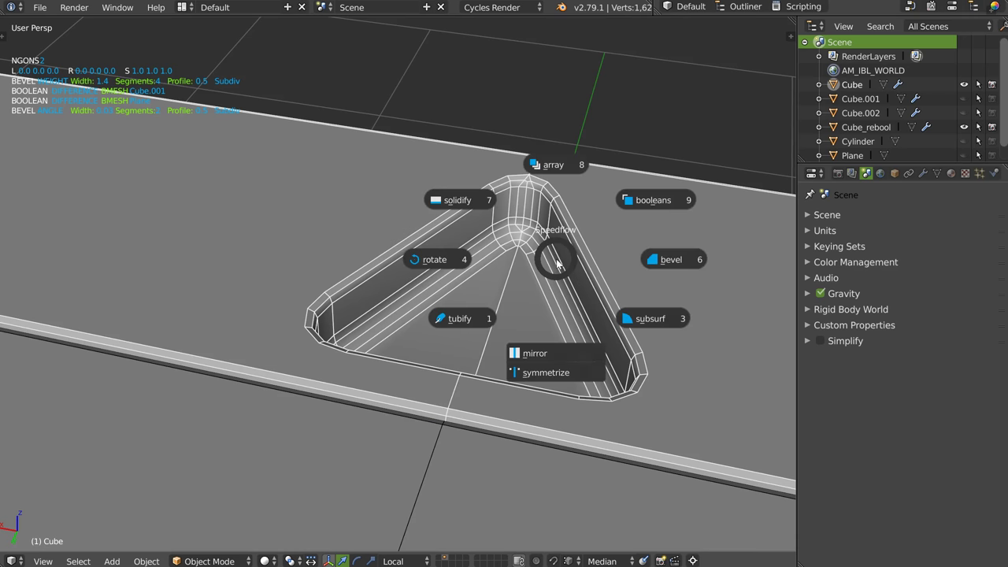
left_click(665, 264)
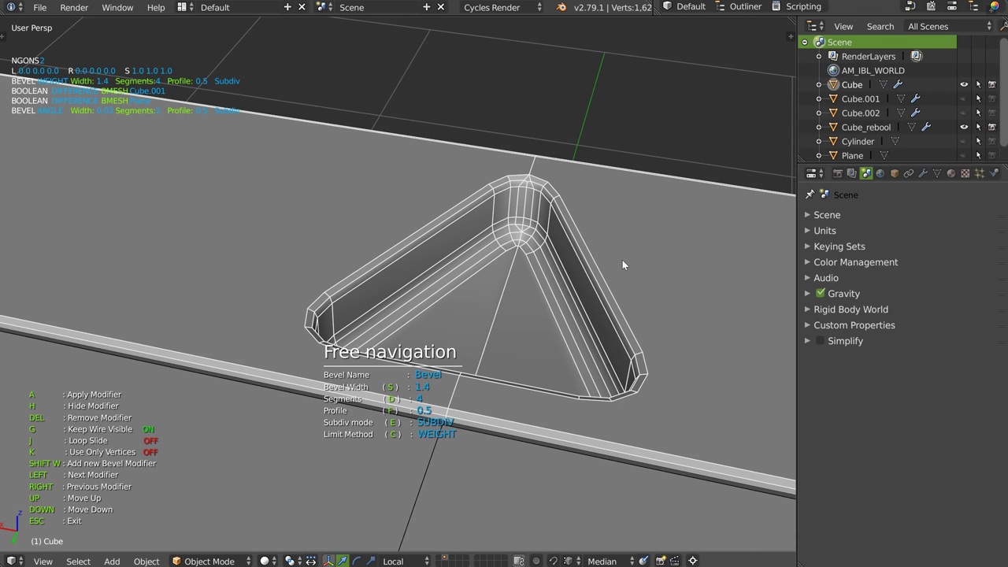
Raise Bevel.001's angle limit from 36.0 to 45.6 degrees.
key("Left")
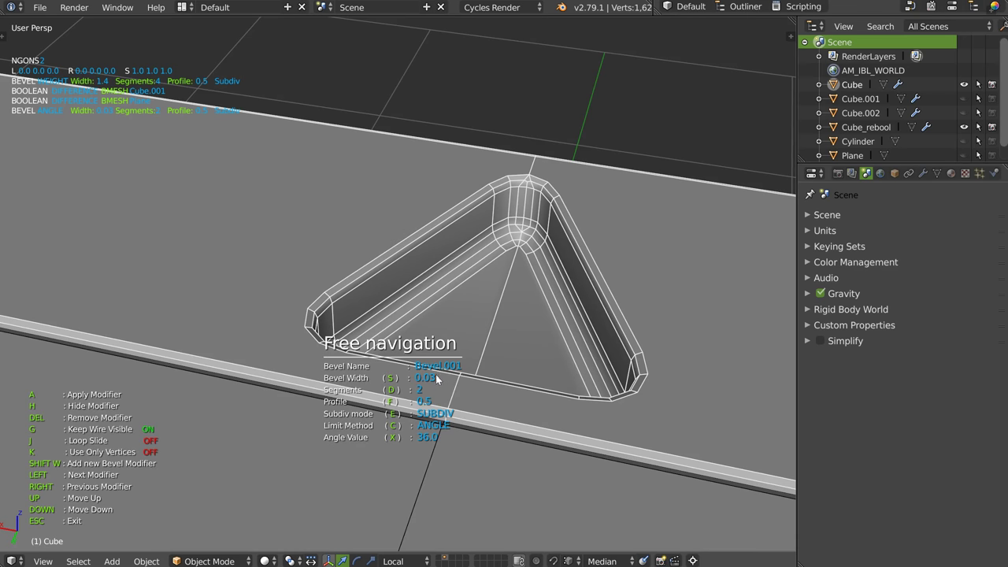
key("x")
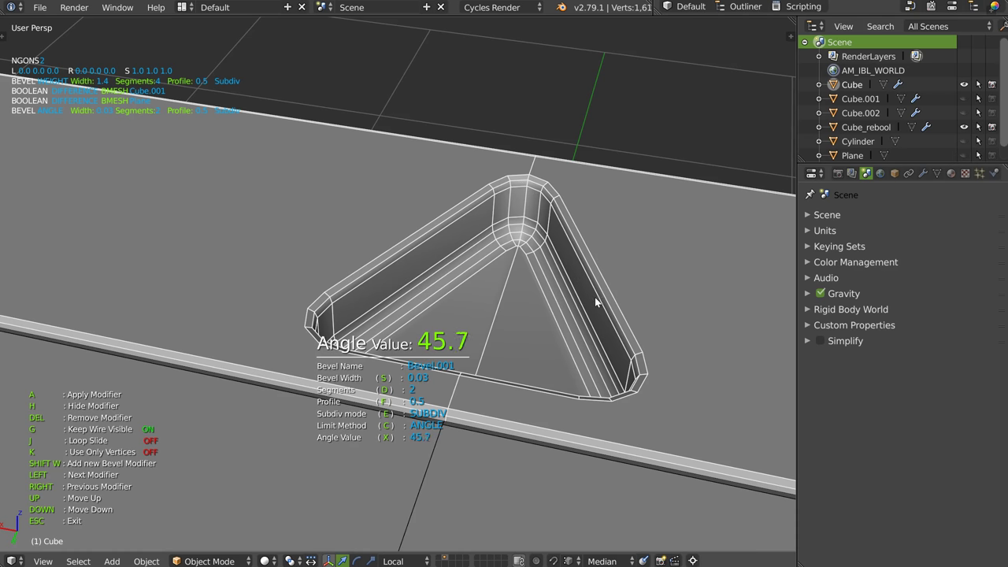
left_click(595, 302)
mouse_move(412, 436)
middle_mouse_down()
mouse_move(548, 252)
mouse_move(448, 238)
mouse_move(428, 274)
mouse_move(413, 259)
mouse_move(407, 285)
middle_mouse_up()
mouse_move(486, 244)
middle_mouse_down()
mouse_move(540, 231)
mouse_move(578, 243)
mouse_move(462, 233)
mouse_move(551, 270)
middle_mouse_up()
key("Escape")
Select the main Cube block rather than Cube_rebool.
scroll(549, 270, "down", 1)
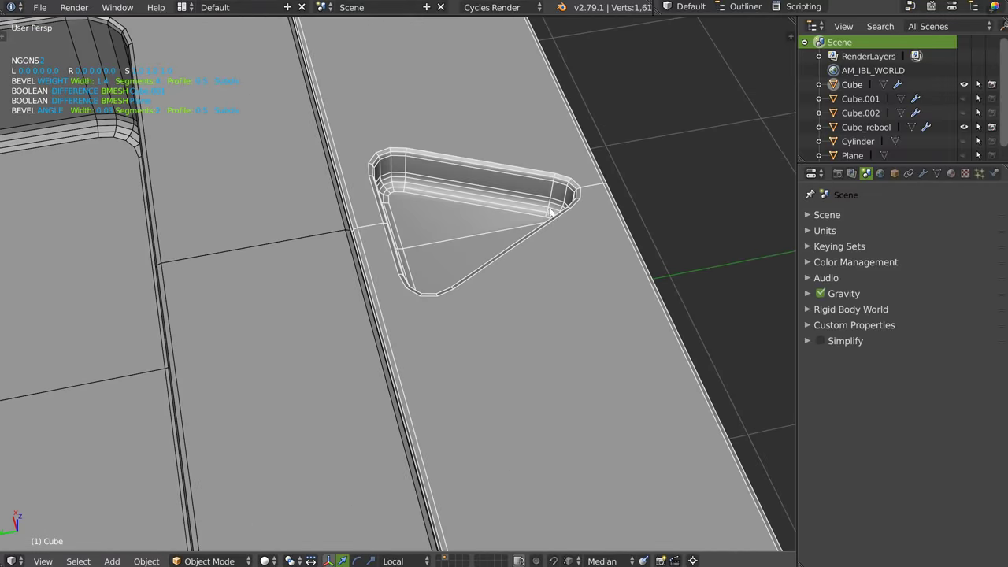
scroll(507, 234, "down", 3)
scroll(461, 232, "down", 3)
scroll(460, 260, "up", 2)
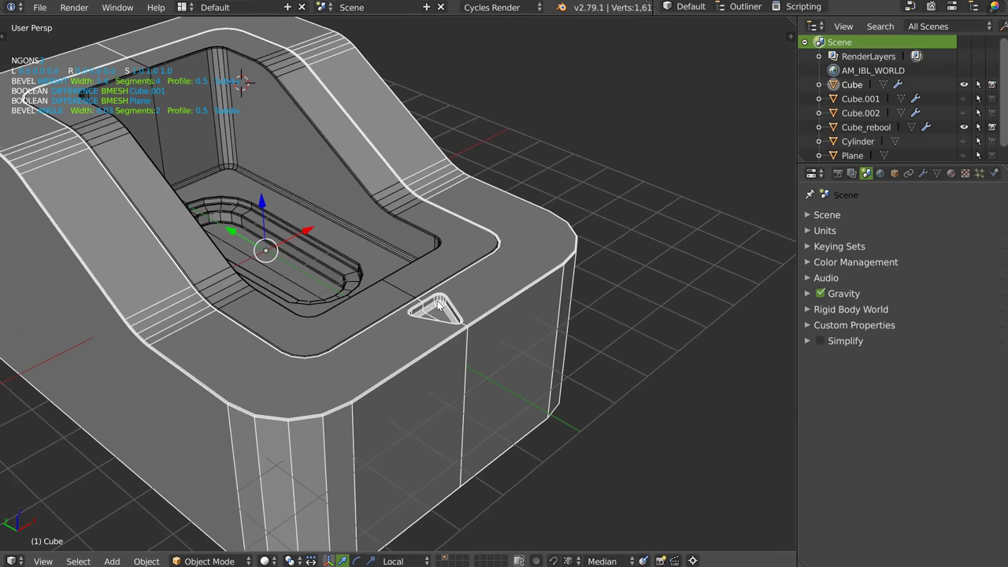
scroll(455, 310, "up", 3)
right_click(454, 314)
scroll(453, 316, "up", 1)
right_click(469, 316)
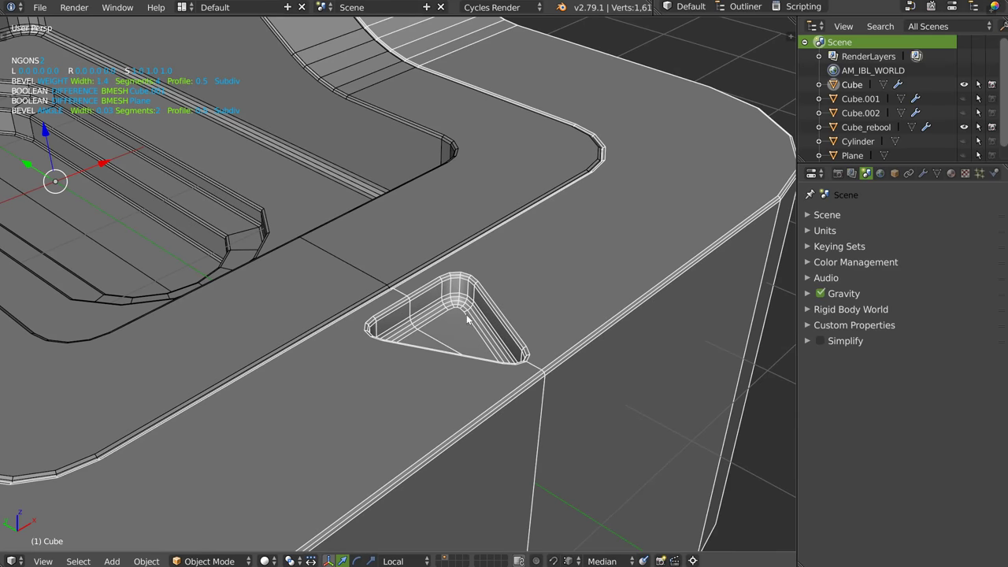
Switch to the triangular cutter, lower it to 0.9, and isolate it in a side view.
key("alt+q")
left_click(576, 257)
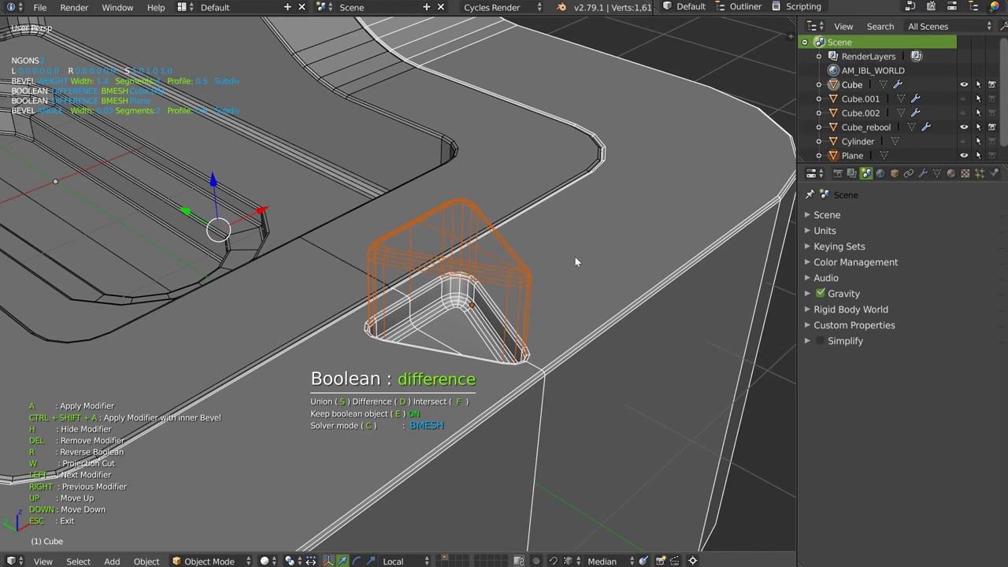
left_click(576, 258)
left_click_drag(475, 264, 440, 297)
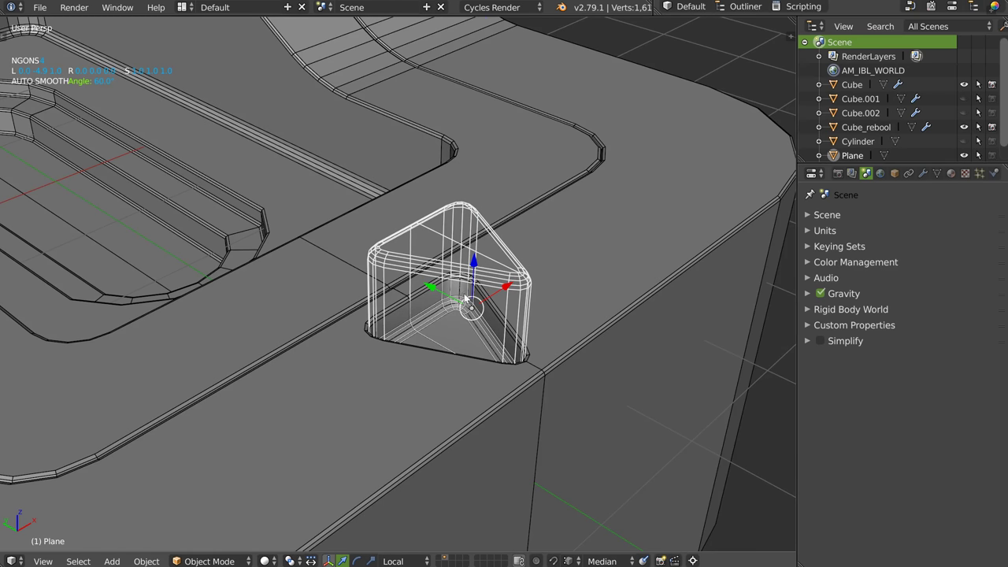
left_click_drag(472, 267, 471, 286)
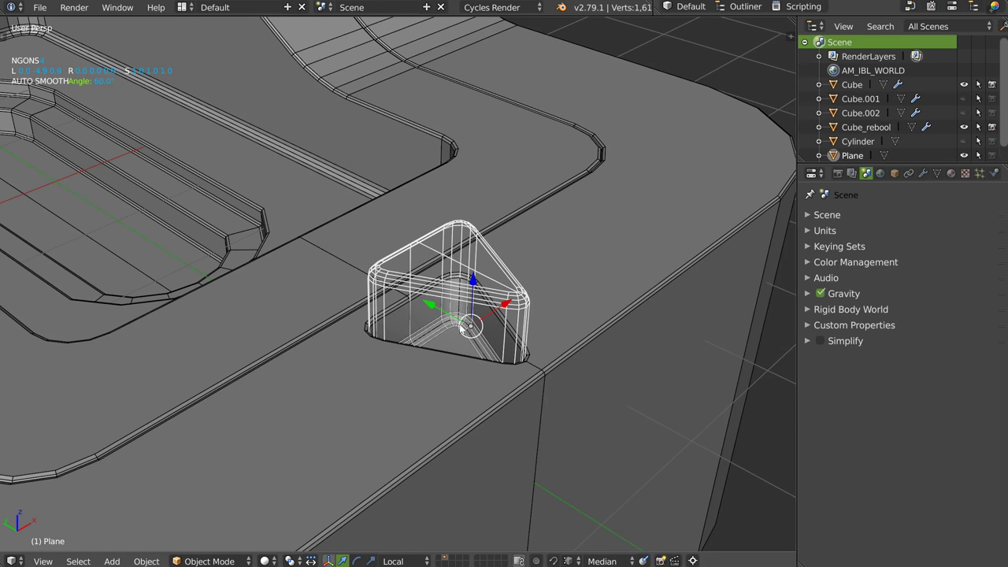
key("KP_Divide")
mouse_move(461, 322)
middle_mouse_down()
mouse_move(457, 283)
mouse_move(478, 277)
middle_mouse_up()
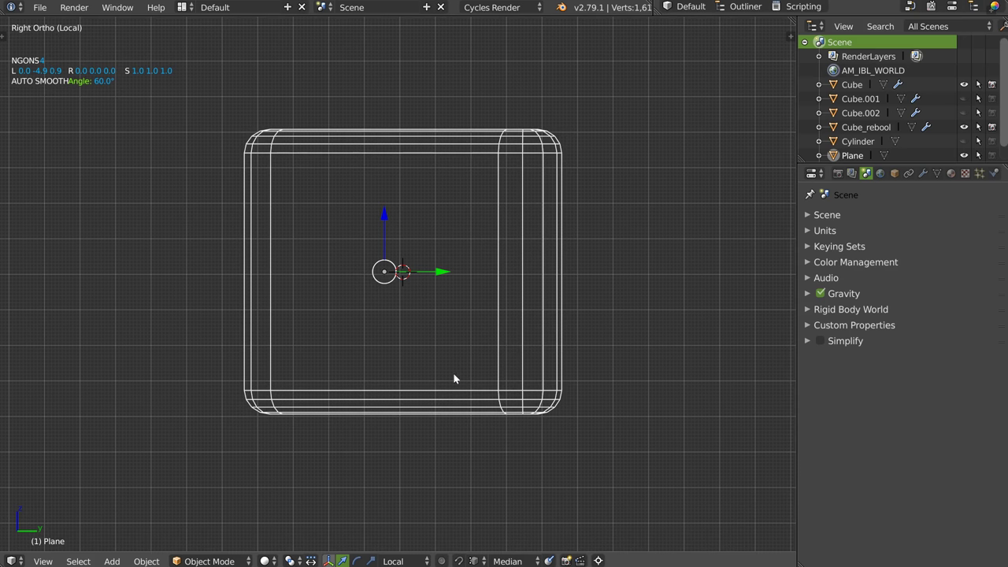
Slice the triangular Plane cutter diagonally with a Carver straight-line cut.
key("ctrl+shift+x")
key("space")
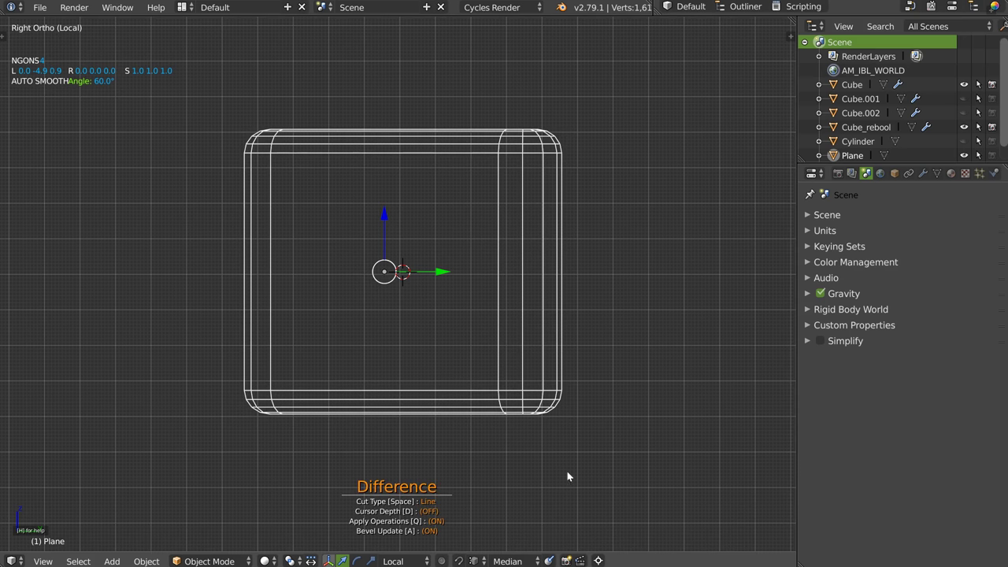
left_click(648, 516)
left_click(603, 347)
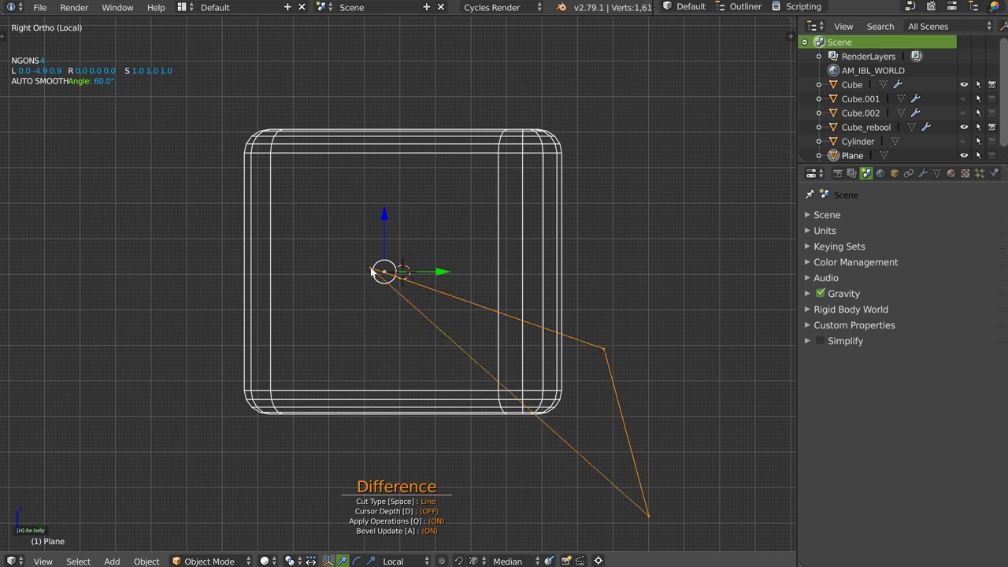
left_click(170, 168)
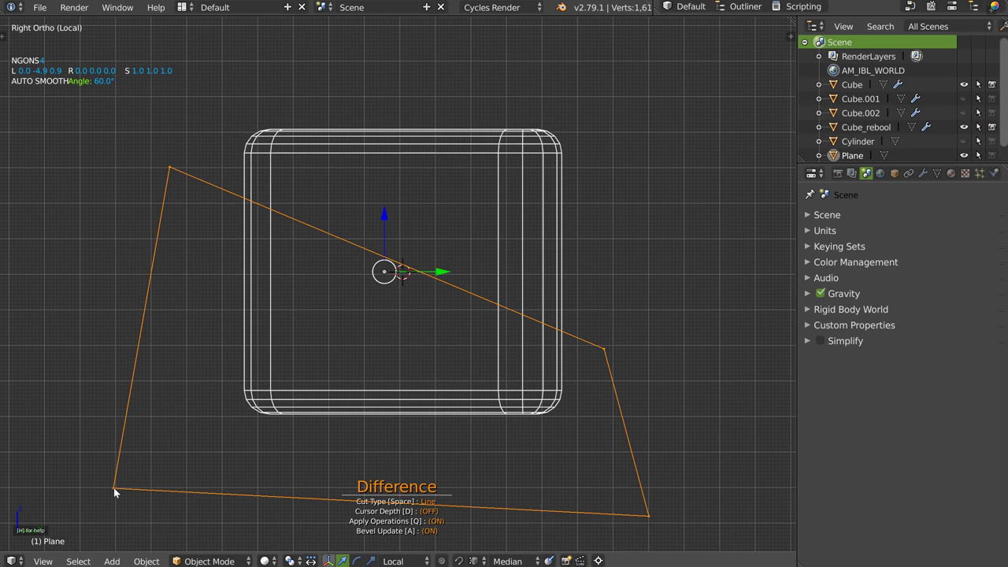
left_click(119, 490)
middle_click_drag(119, 490, 333, 271)
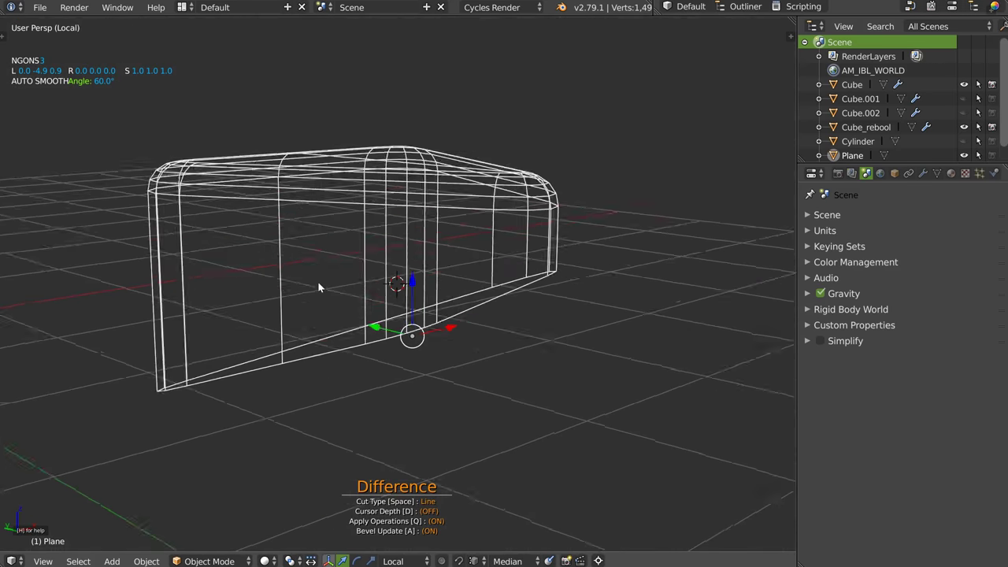
key("Escape")
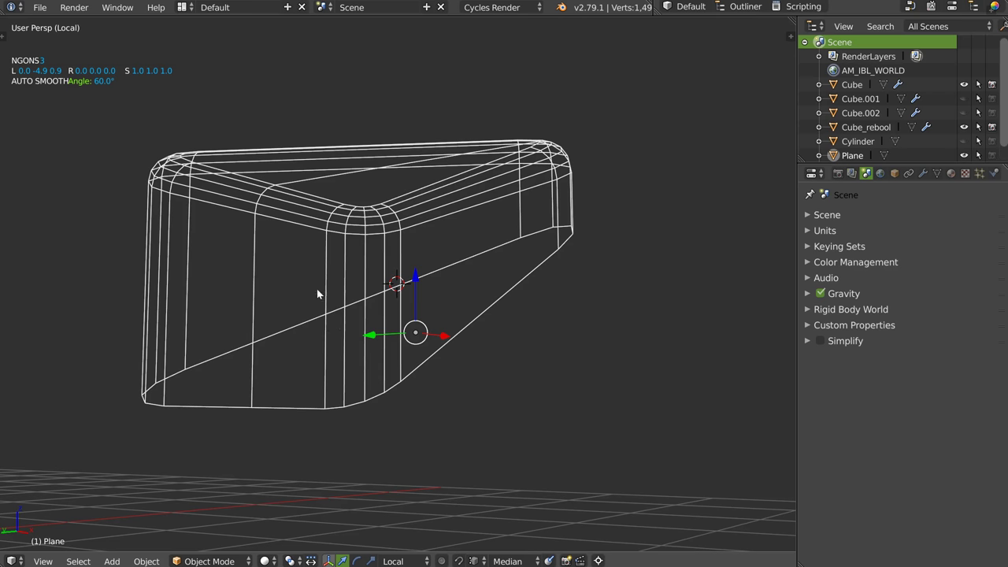
Round the sliced cutter with a 0.08-wide, 5-segment bevel.
key("Tab")
middle_click_drag(298, 327, 331, 252)
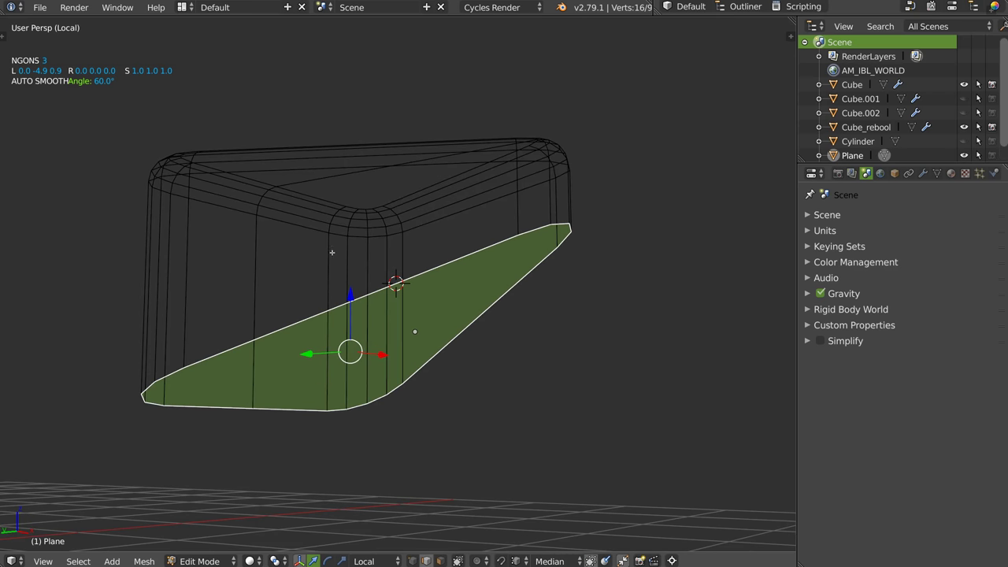
key("q")
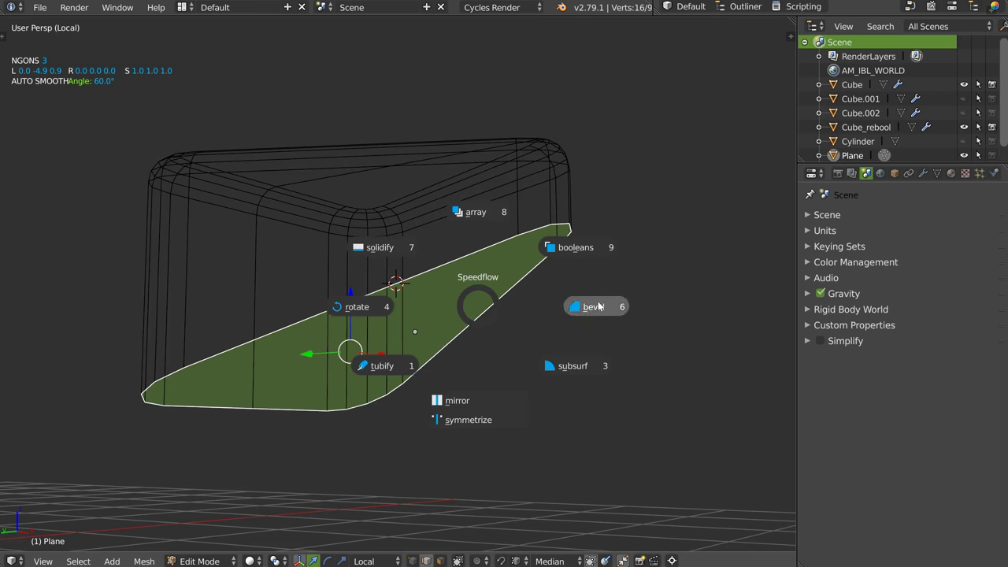
left_click(608, 304)
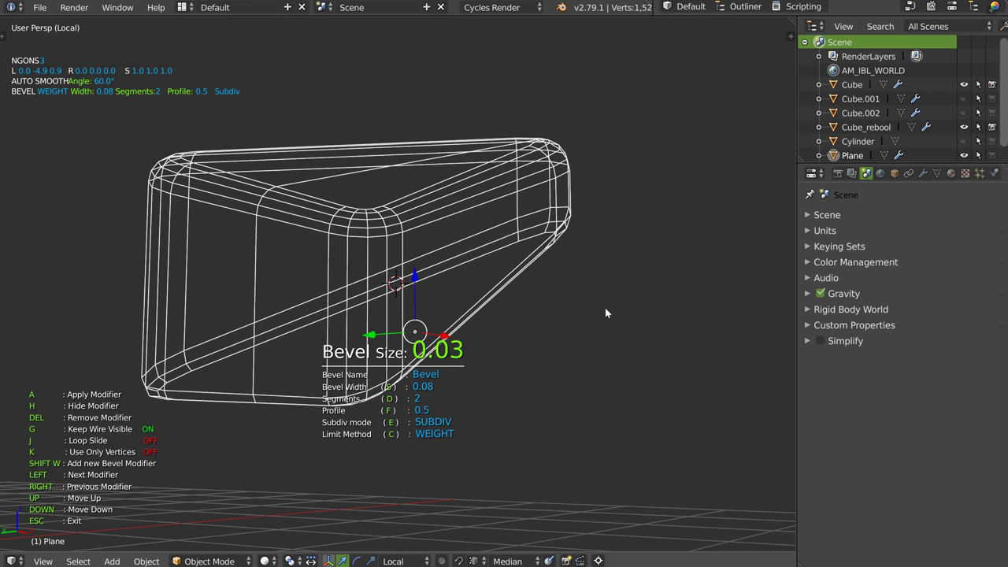
key("n")
key("d")
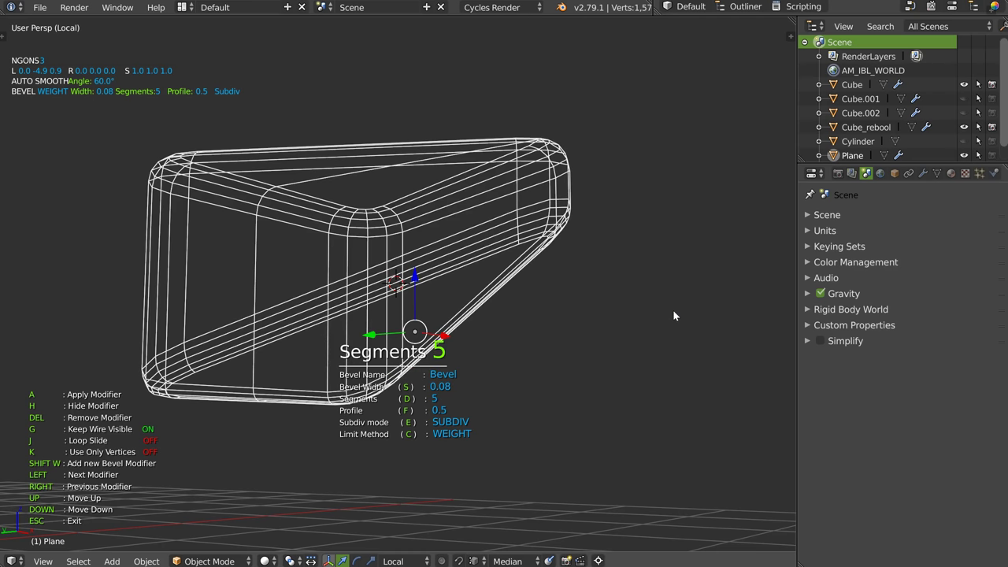
key("Tab")
key("Tab")
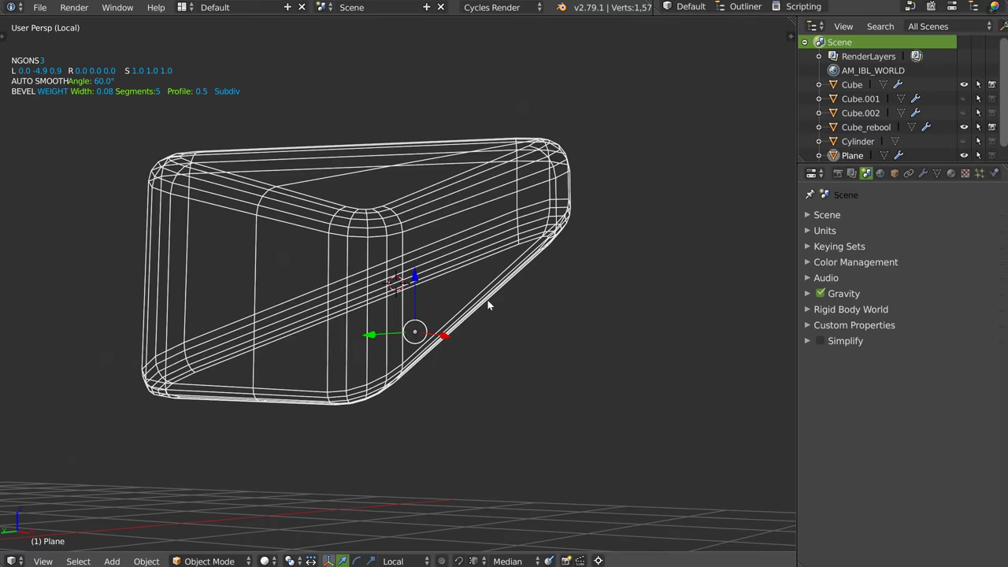
key("KP_Divide")
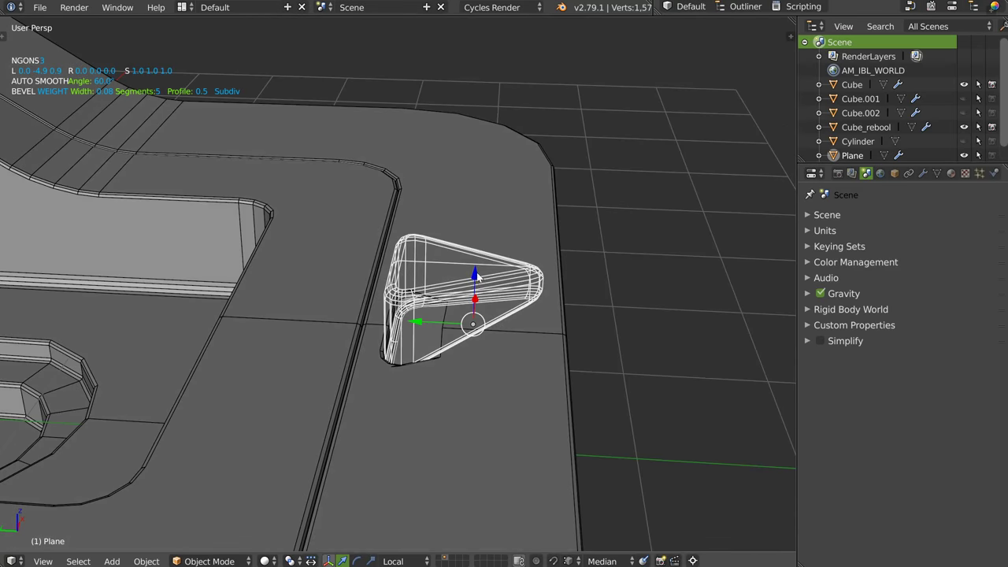
Sink the triangle cutter into the ledge along its local Z axis.
key("g")
key("z")
key("z")
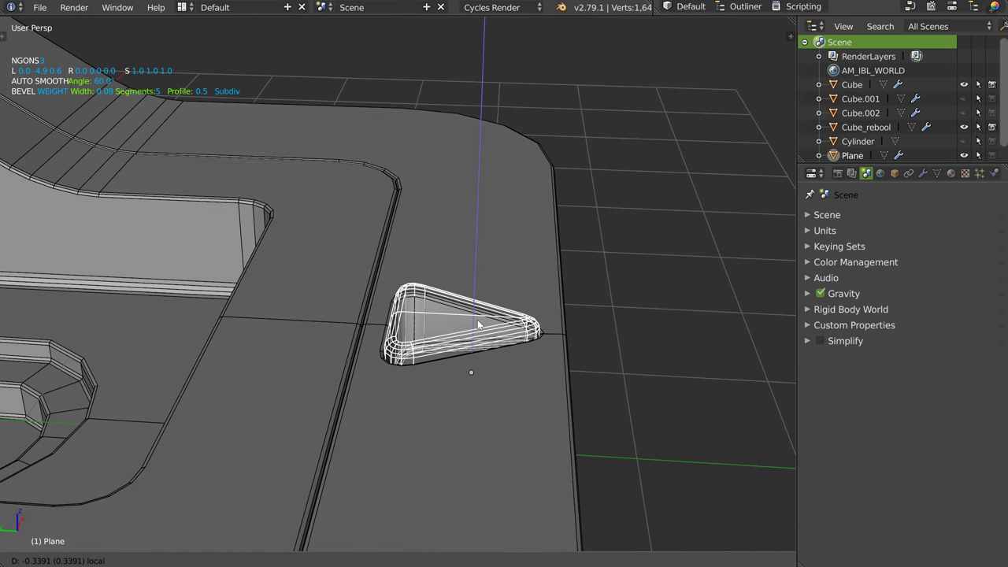
left_click(478, 323)
mouse_move(473, 330)
middle_mouse_down()
mouse_move(354, 341)
mouse_move(445, 330)
middle_mouse_up()
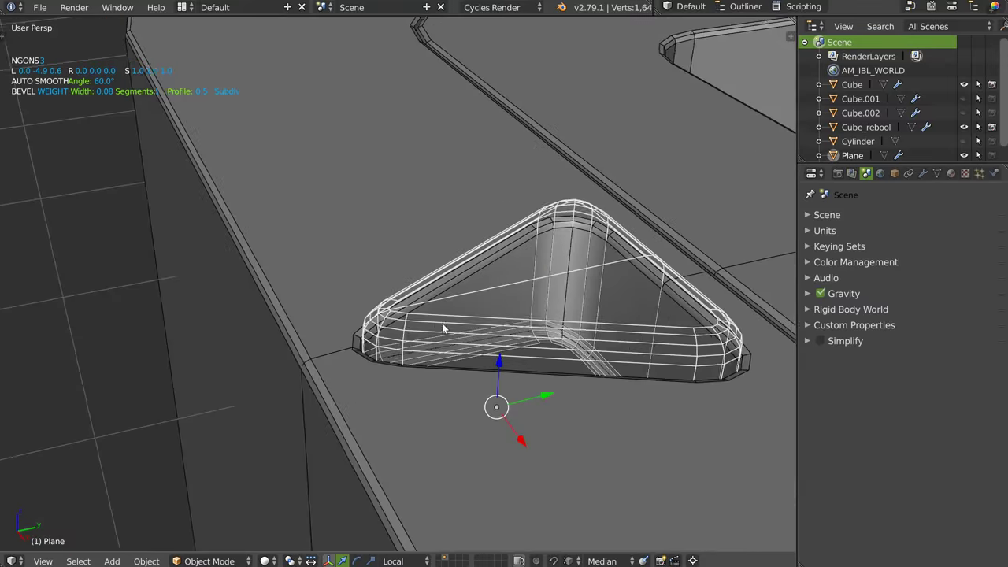
scroll(445, 331, "up", 3)
middle_click_drag(554, 378, 517, 332)
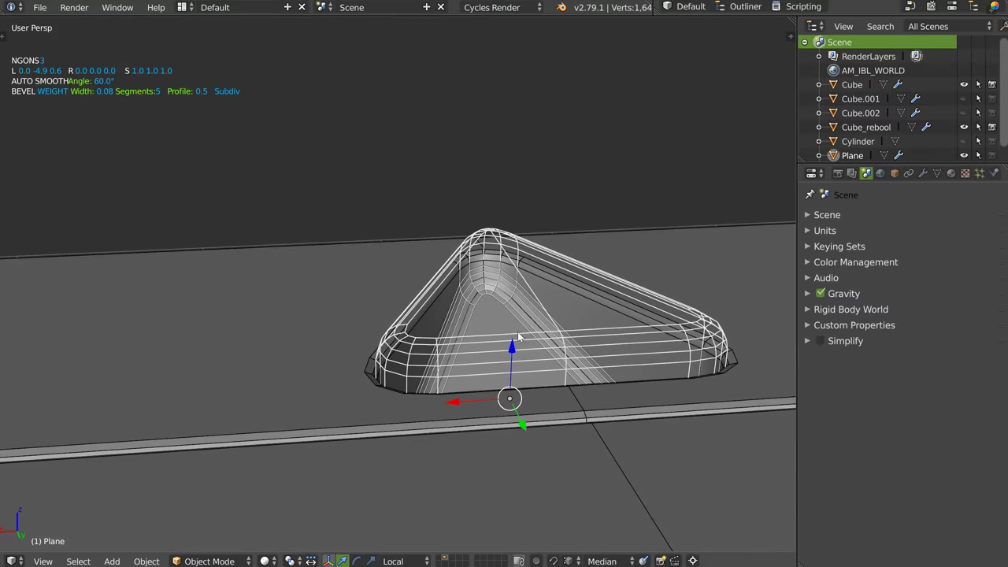
key("g")
key("z")
key("z")
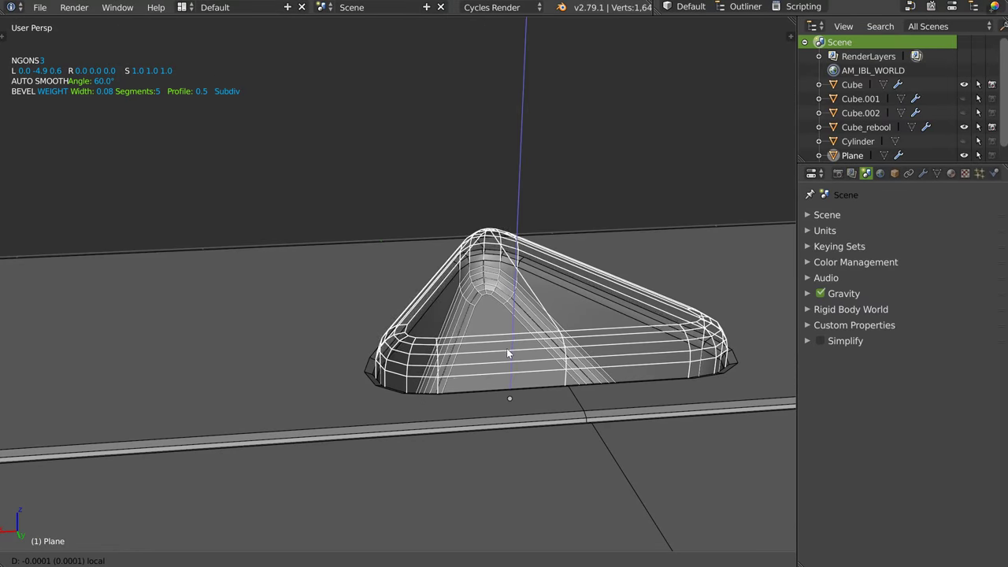
left_click(506, 348)
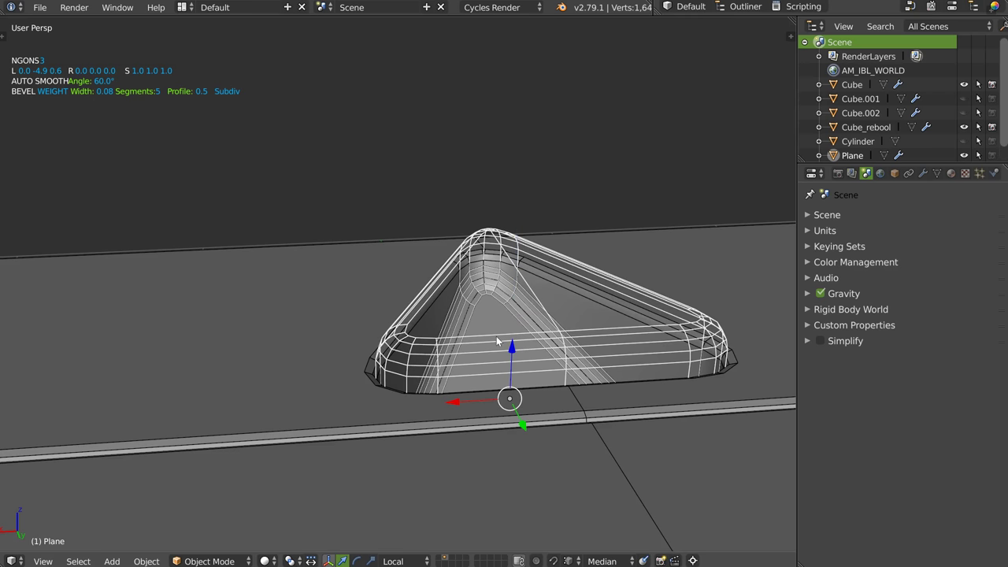
Hide the triangle cutter and inspect the triangular hole in the main block.
key("h")
mouse_move(478, 331)
middle_mouse_down()
mouse_move(462, 327)
mouse_move(456, 339)
middle_mouse_up()
scroll(488, 319, "up", 2)
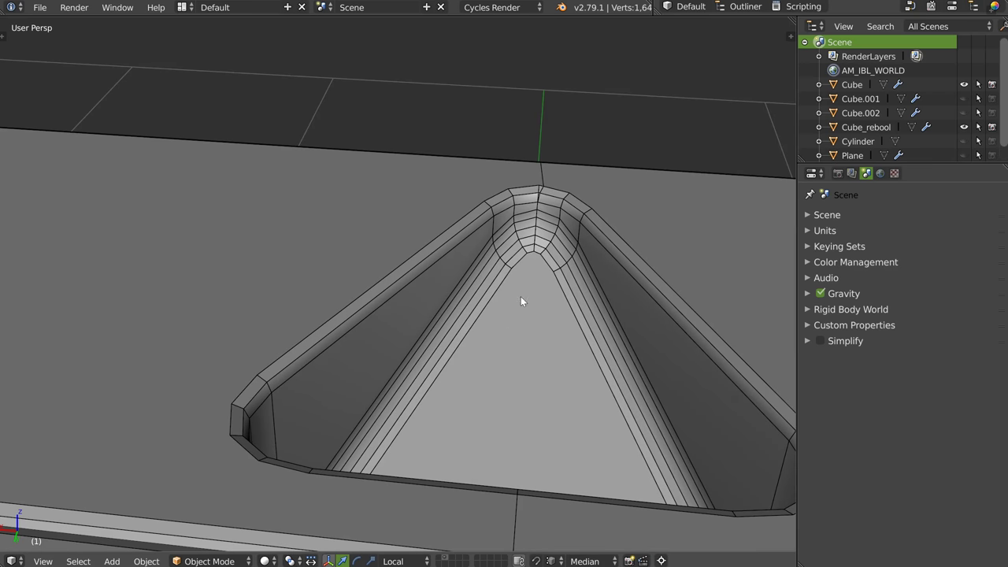
scroll(524, 288, "up", 2)
scroll(504, 300, "up", 2)
right_click(475, 323)
key("q")
key("Tab")
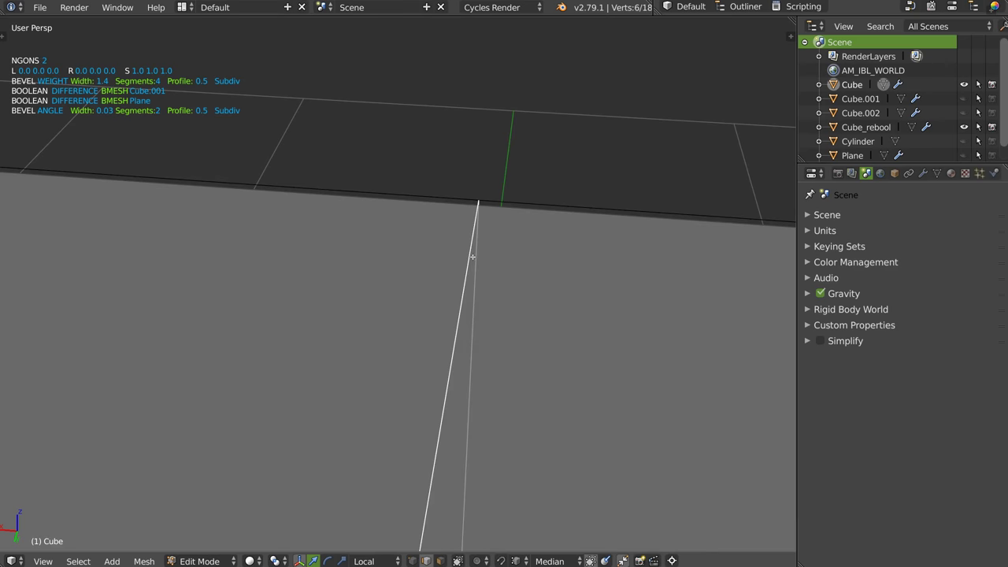
middle_click_drag(460, 350, 447, 396)
key("Tab")
Review the block's HardOps boolean cuts, then undo the recent cutter changes.
key("q")
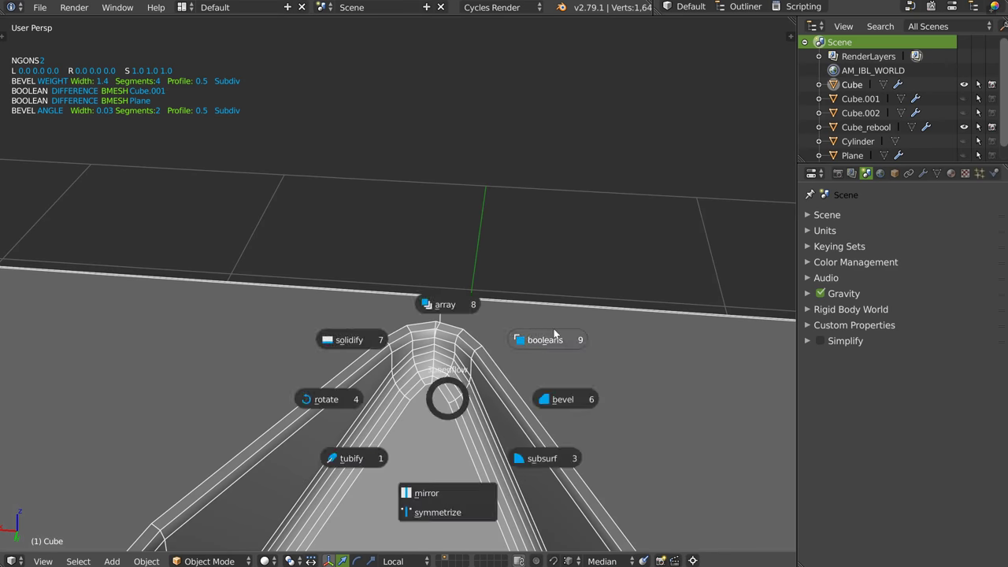
left_click(544, 341)
scroll(484, 339, "down", 3)
scroll(473, 348, "down", 3)
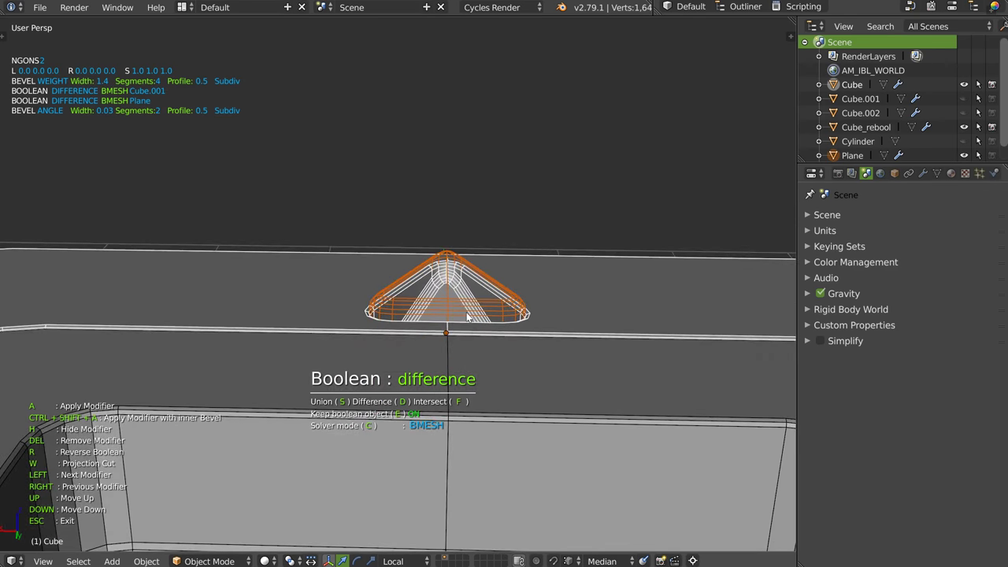
left_click(467, 309)
mouse_move(465, 268)
middle_mouse_down()
mouse_move(445, 281)
mouse_move(474, 283)
middle_mouse_up()
key("ctrl+minus")
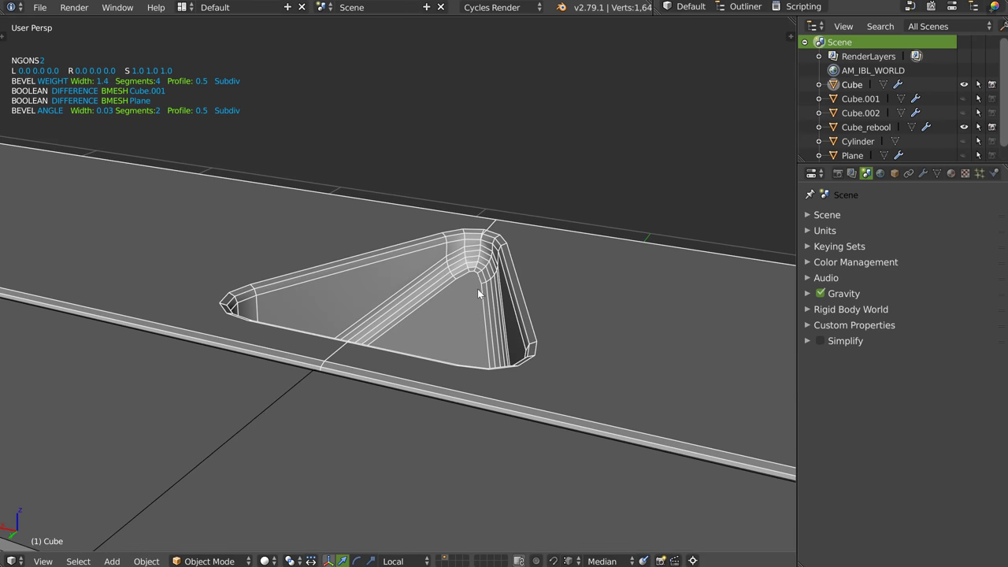
key("ctrl+z")
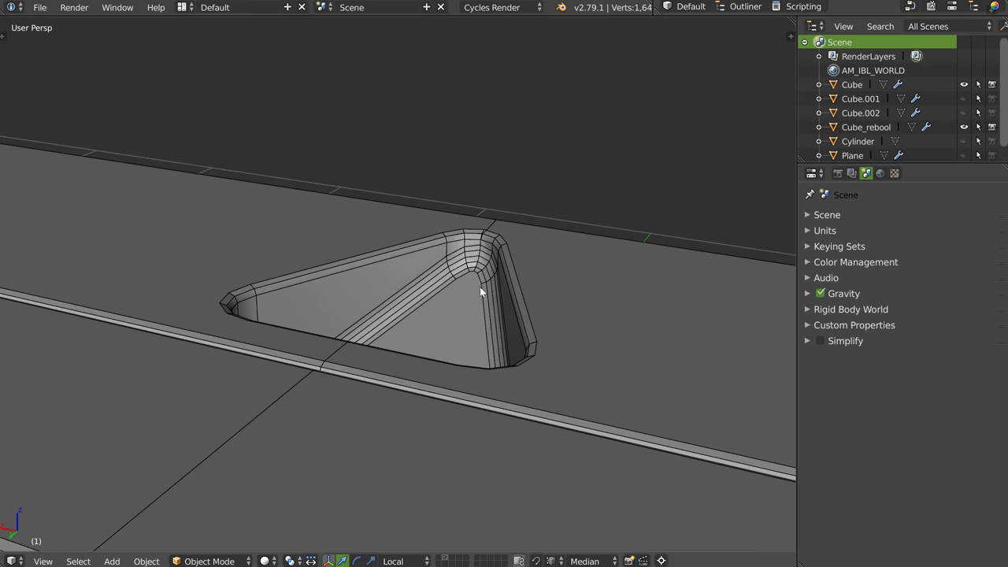
key("ctrl+z")
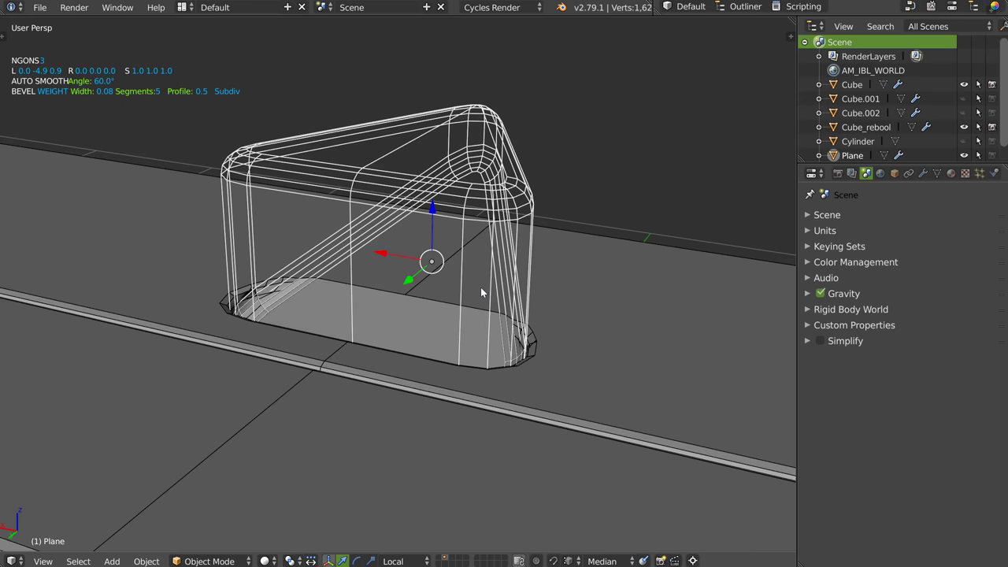
key("ctrl+z")
key("ctrl+z")
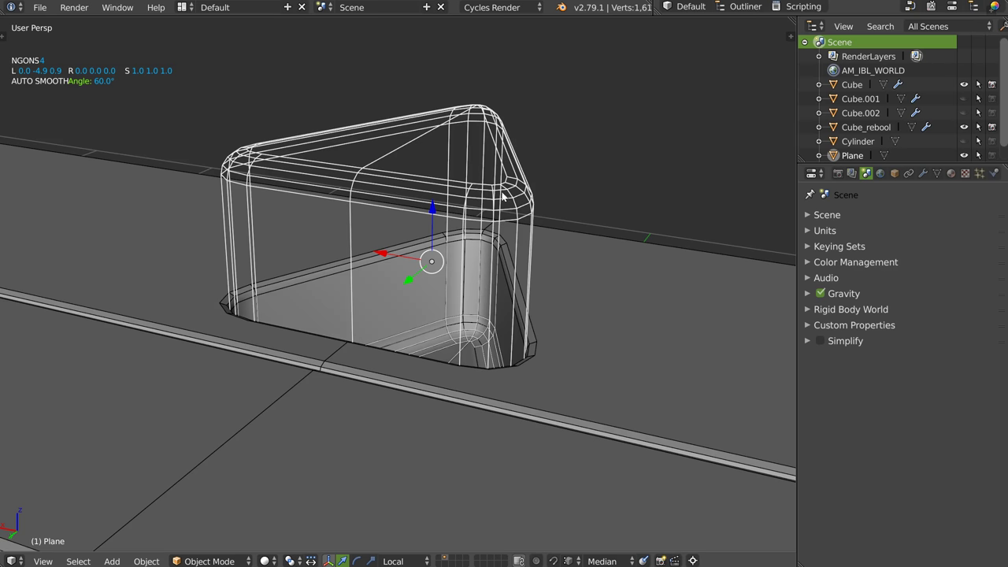
Slice the triangle cutter's bottom at a slant with a straight-line cut.
middle_click_drag(425, 267, 417, 261)
key("q")
scroll(398, 236, "up", 3)
scroll(410, 237, "up", 2)
scroll(441, 236, "up", 2)
key("alt+w")
key("space")
mouse_move(359, 235)
left_mouse_down()
mouse_move(532, 255)
mouse_move(214, 438)
left_mouse_up()
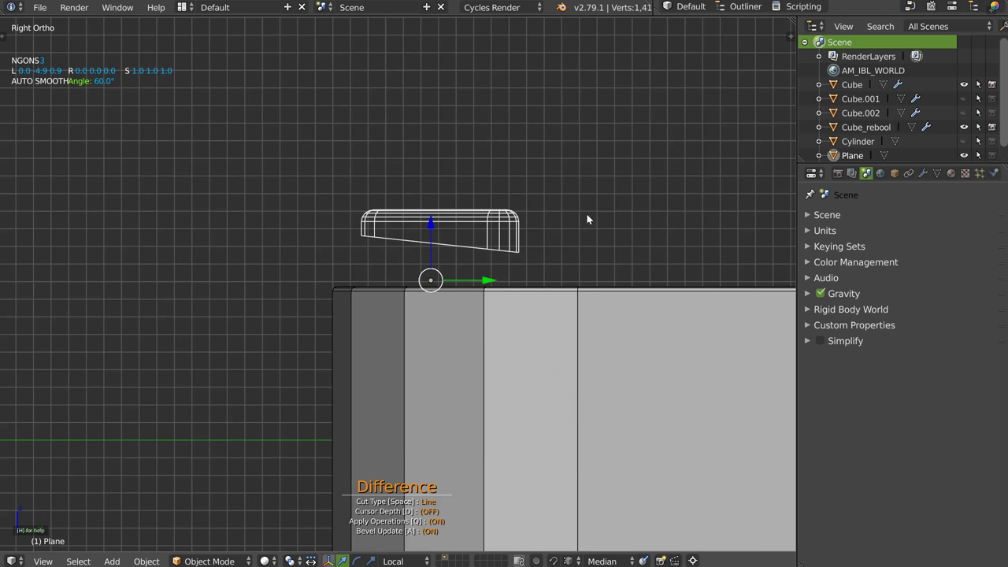
Lower the cutter, extrude its geometry downward into the ledge, and hide it.
mouse_move(587, 219)
middle_mouse_down()
mouse_move(483, 238)
mouse_move(517, 189)
mouse_move(435, 231)
mouse_move(524, 183)
middle_mouse_up()
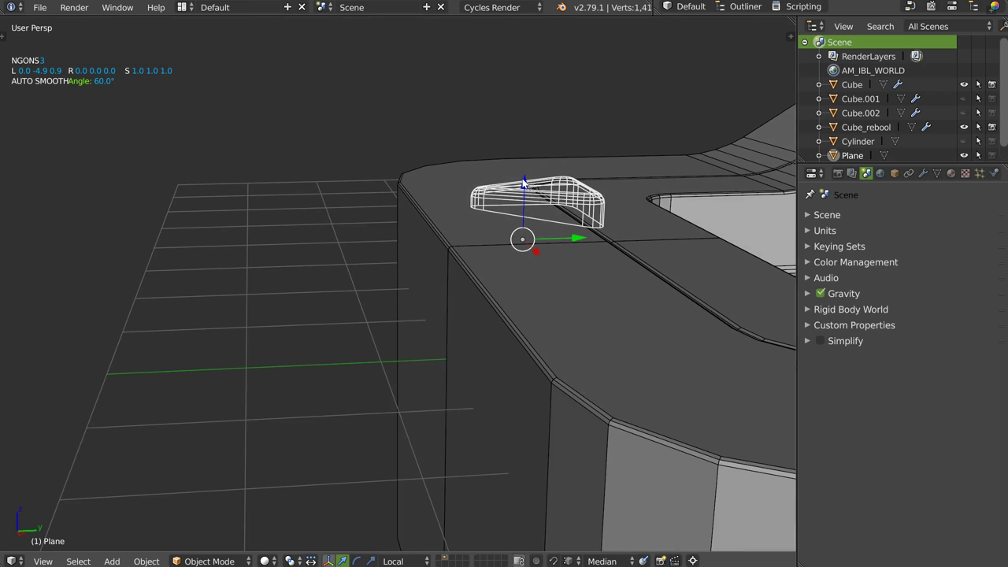
left_click_drag(524, 183, 521, 227)
scroll(522, 228, "up", 5)
key("Tab")
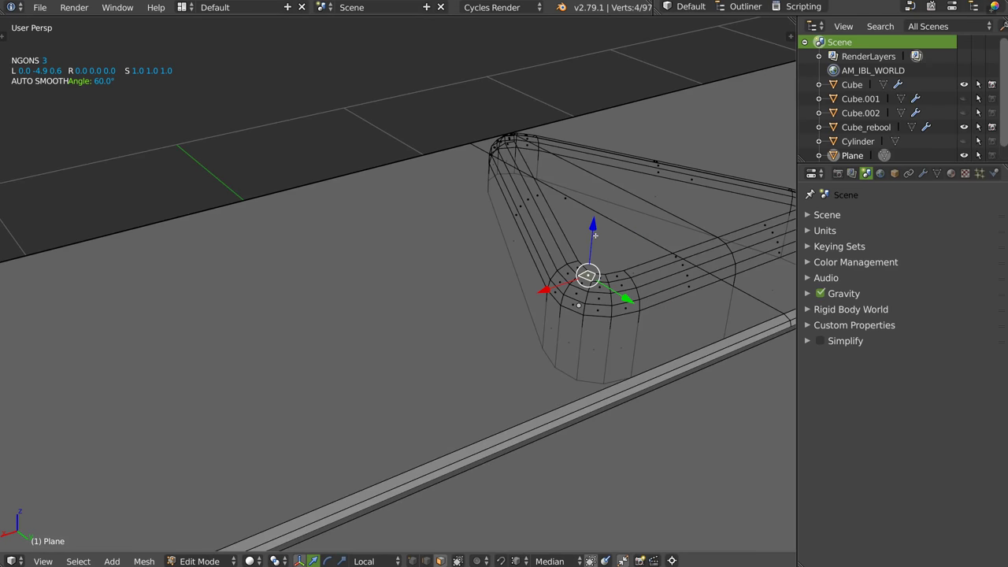
middle_click_drag(624, 244, 634, 252)
key("e")
left_click(637, 241)
key("Tab")
mouse_move(616, 181)
middle_mouse_down()
mouse_move(512, 236)
mouse_move(462, 228)
mouse_move(514, 209)
mouse_move(485, 183)
middle_mouse_up()
scroll(474, 217, "up", 2)
key("h")
Select the main block and check its boolean cut again.
middle_click_drag(475, 238, 479, 242)
scroll(473, 237, "down", 3)
scroll(480, 243, "up", 4)
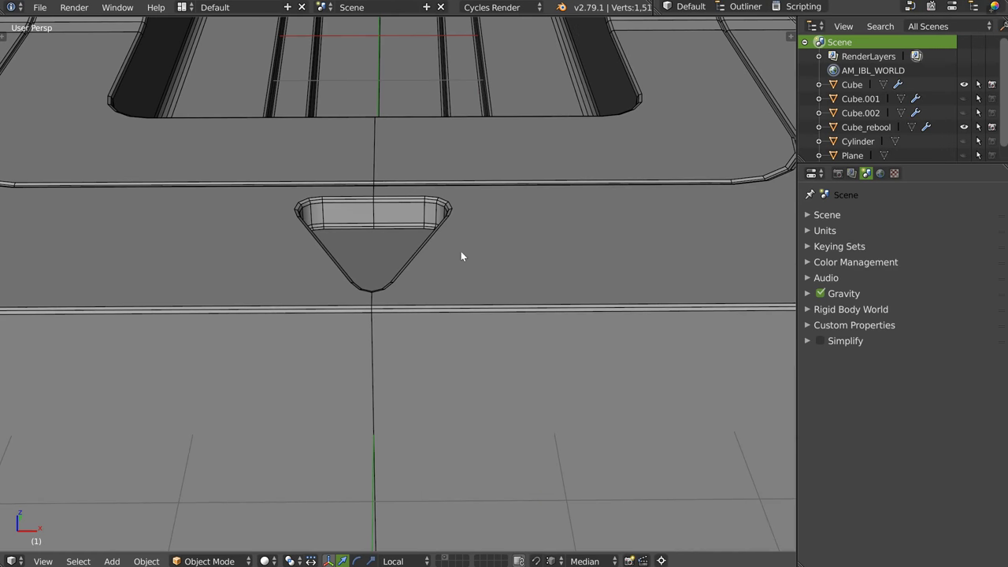
right_click(423, 266)
key("alt+q")
left_click(503, 221)
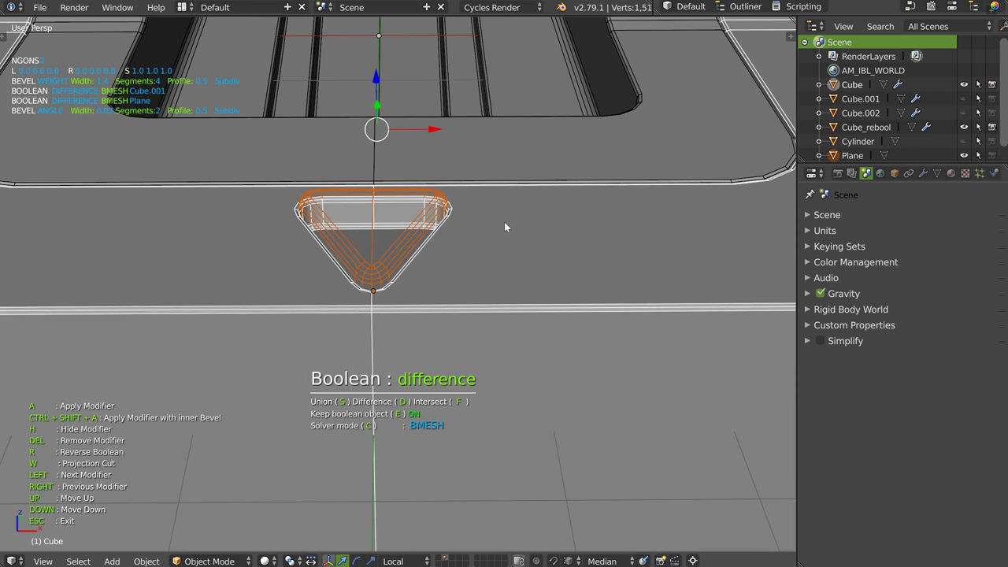
left_click(494, 233)
middle_click_drag(493, 233, 386, 247)
scroll(386, 246, "up", 2)
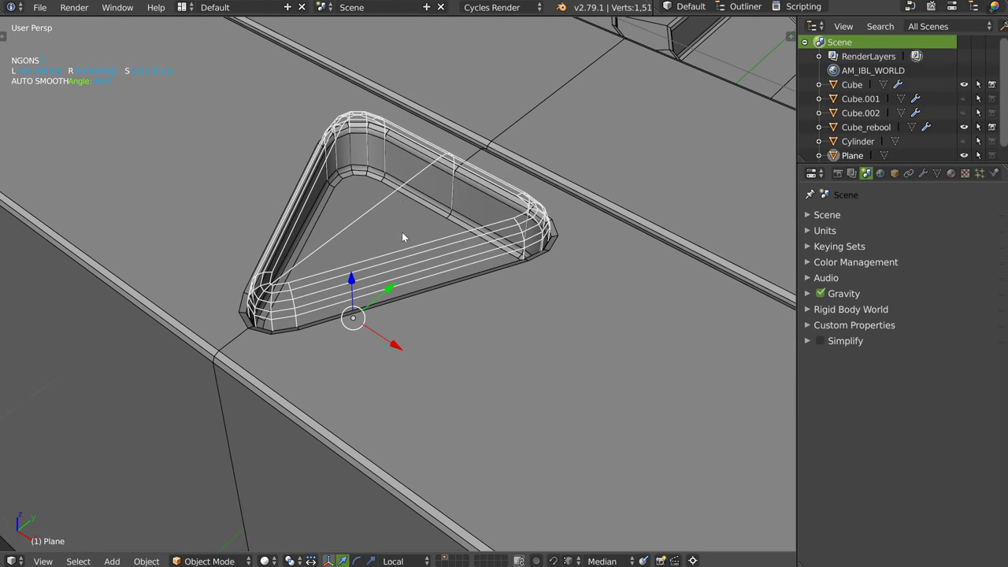
Return the cutter to Object Mode, hide it, and inspect the finished triangular recess.
key("Tab")
key("w")
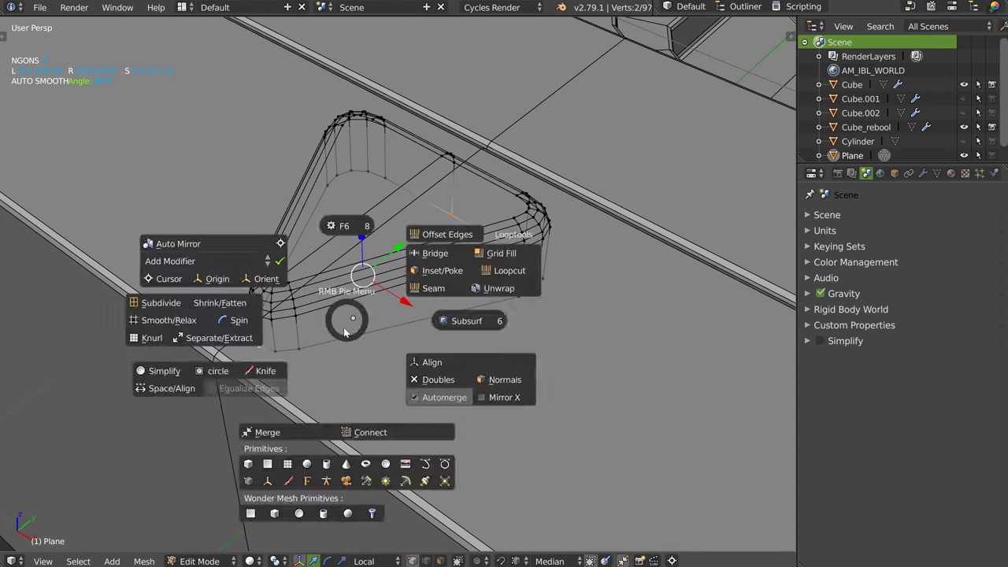
key("Tab")
left_click(468, 480)
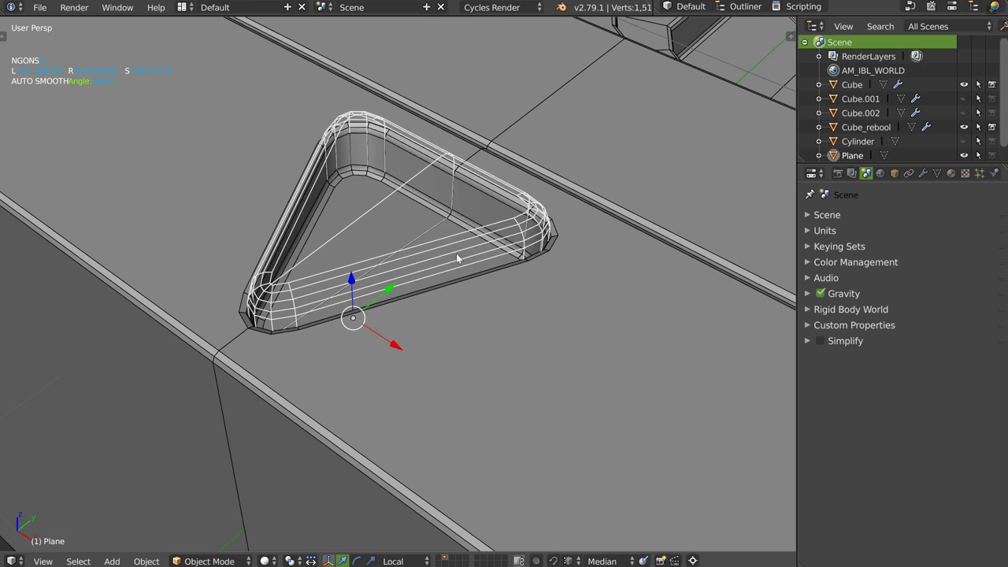
key("h")
mouse_move(437, 239)
middle_mouse_down()
mouse_move(438, 288)
mouse_move(450, 259)
mouse_move(483, 234)
middle_mouse_up()
scroll(482, 234, "down", 5)
mouse_move(428, 203)
middle_mouse_down()
mouse_move(441, 192)
mouse_move(428, 185)
mouse_move(459, 191)
mouse_move(418, 232)
mouse_move(514, 198)
middle_mouse_up()
scroll(460, 192, "up", 2)
scroll(426, 234, "up", 2)
Add a new cylinder and review the Cube_rebool block's boolean cuts.
right_click(544, 193)
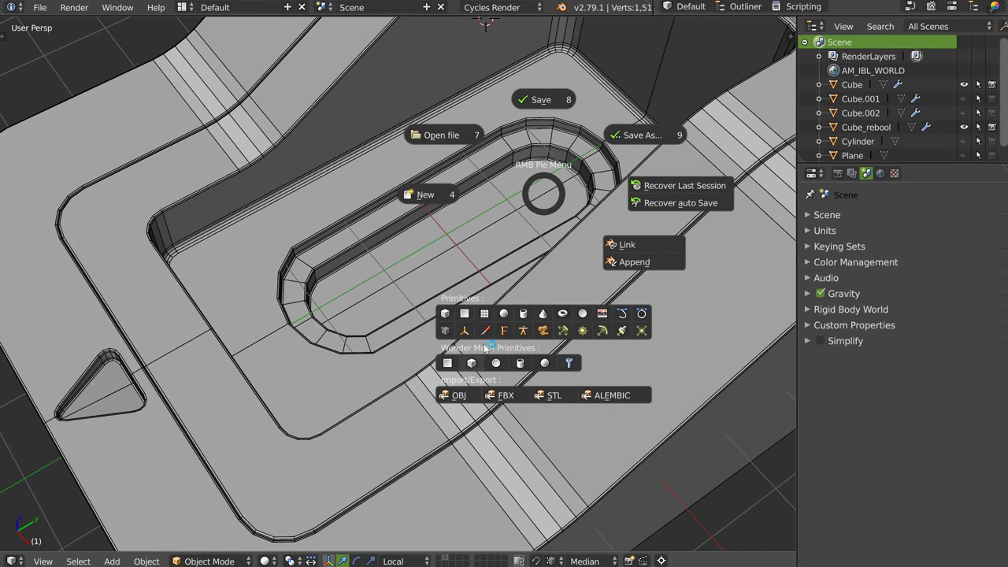
left_click(523, 312)
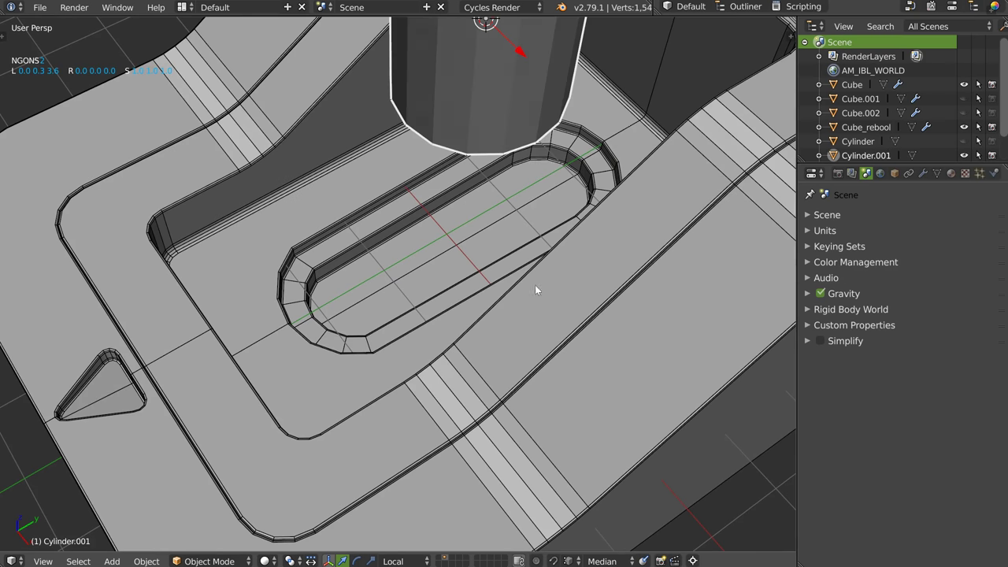
mouse_move(538, 161)
middle_mouse_down()
mouse_move(551, 209)
mouse_move(441, 283)
middle_mouse_up()
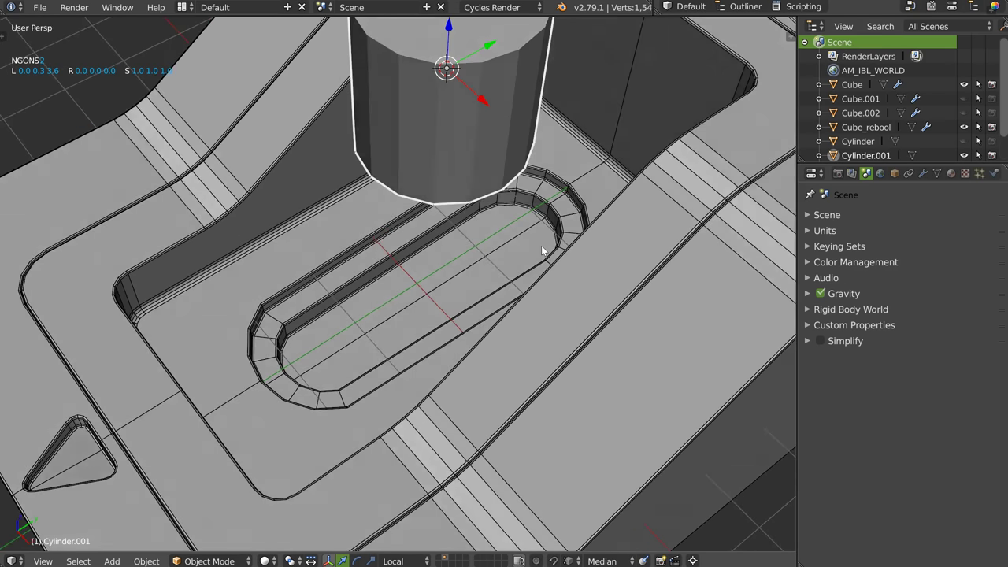
right_click(441, 284)
left_click(441, 162)
key("Tab")
right_click(535, 261)
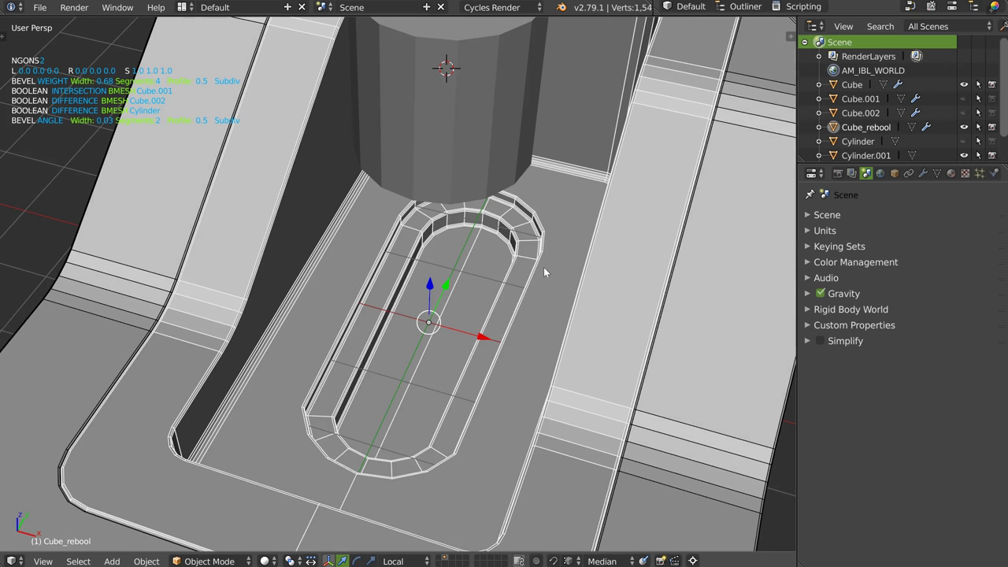
key("q")
left_click(618, 249)
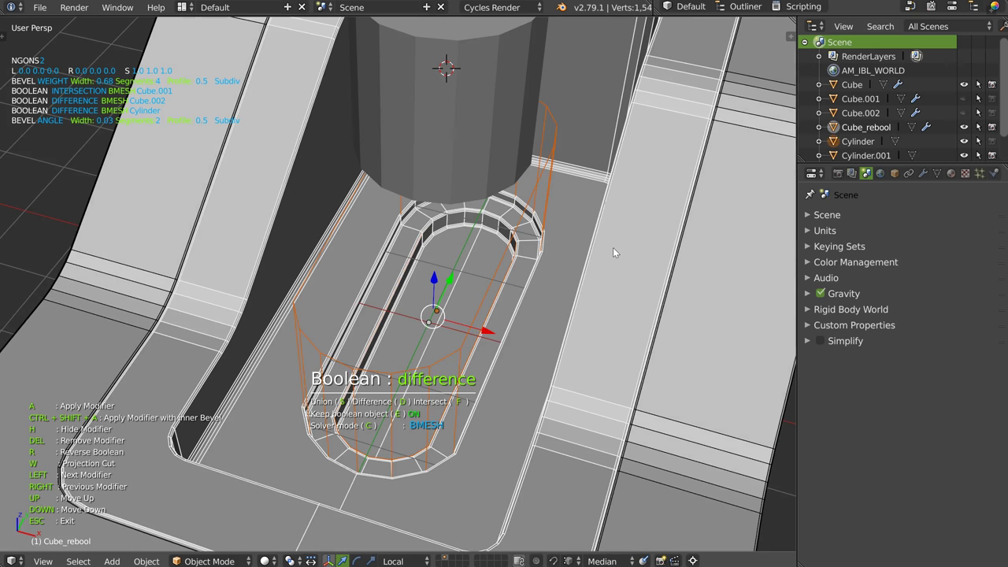
Select vertices on the cylinder cutter in Edit Mode, then exit back to Object Mode.
key("Tab")
right_click(558, 147)
right_click(475, 126)
right_click(486, 149)
key("Escape")
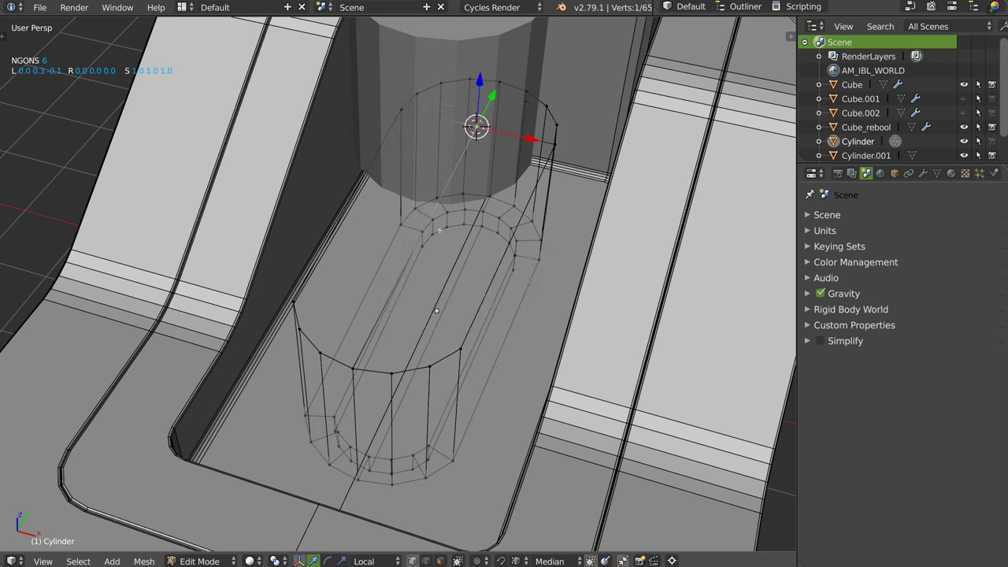
key("Tab")
Snap the new cylinder to the 3D cursor, scale it to 0.7, and hide the wireframe cutter.
right_click(464, 181)
left_click(324, 139)
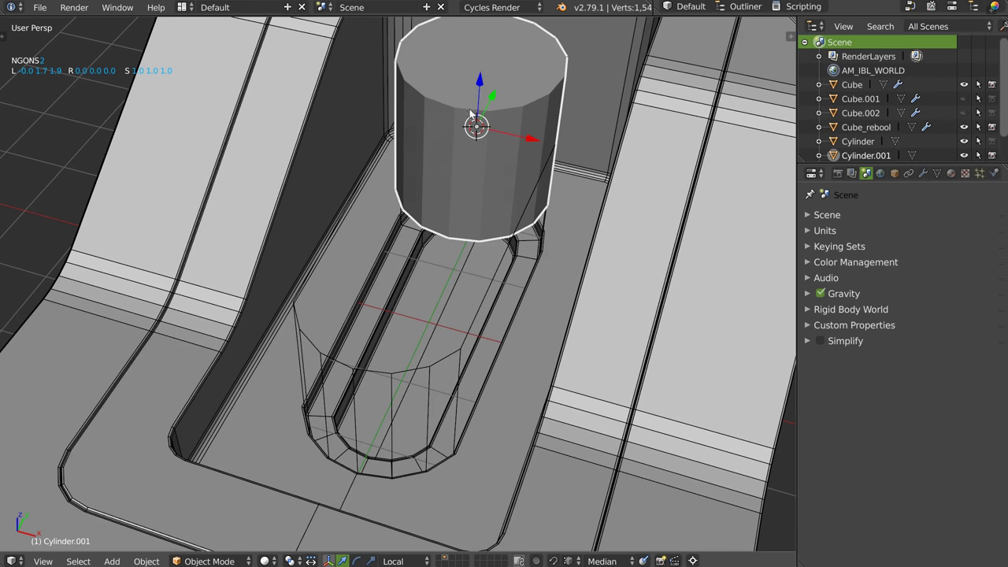
key("s")
left_click(534, 202)
right_click(535, 203)
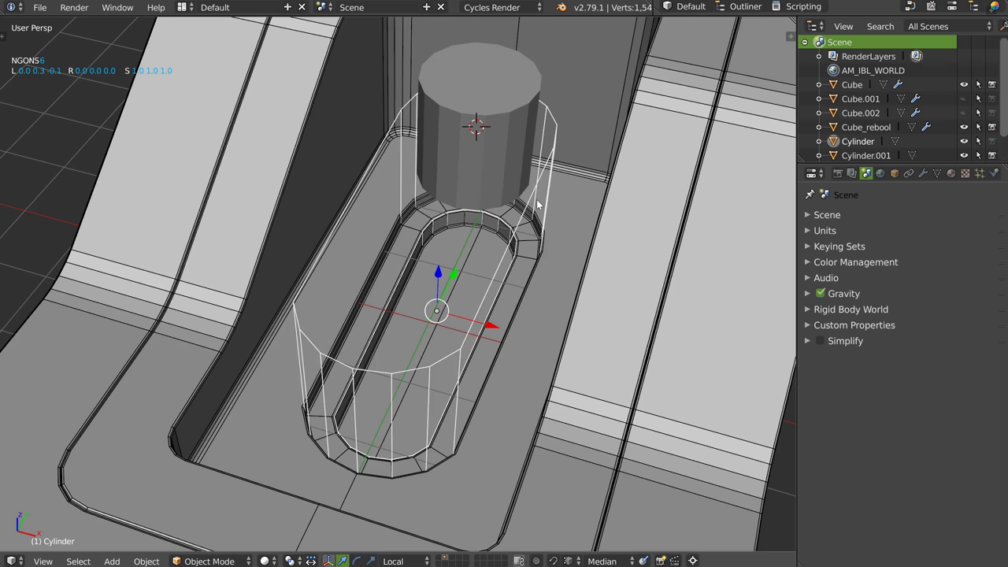
key("h")
Flatten the Cylinder.001 knob along Z and lower it into the pocket.
right_click(481, 138)
middle_click_drag(481, 138, 495, 135)
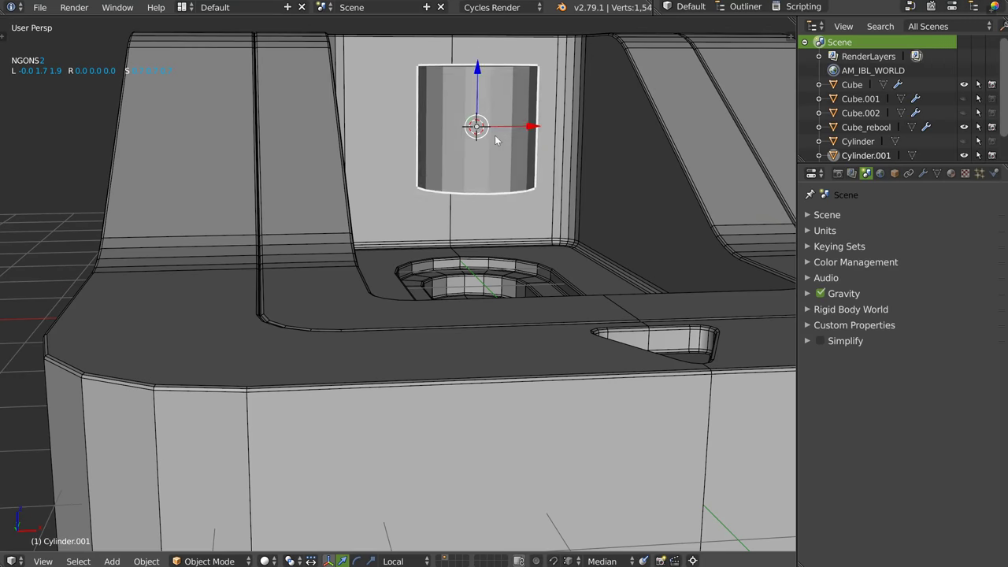
key("s")
key("z")
left_click(483, 115)
key("g")
key("z")
key("z")
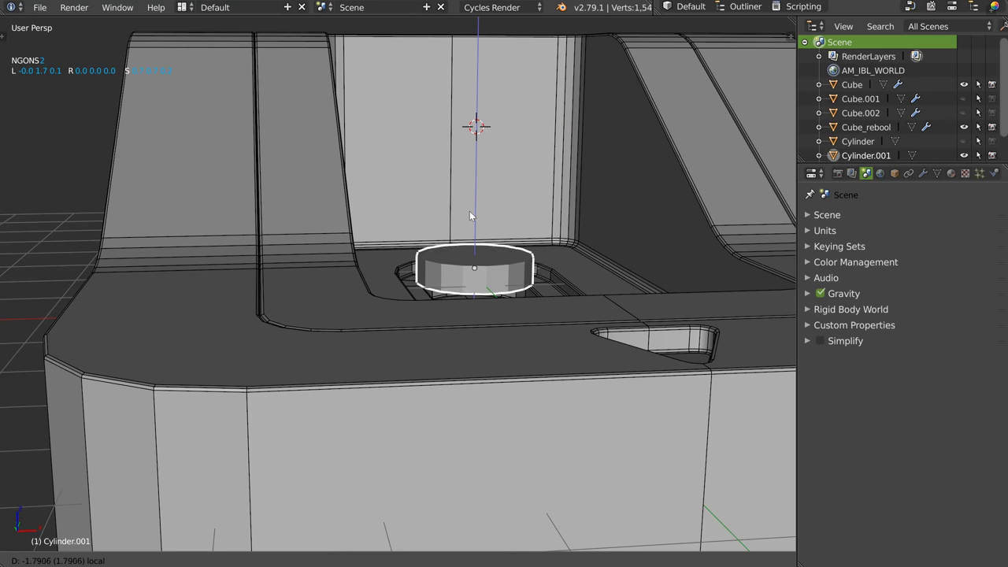
left_click(467, 210)
middle_click_drag(467, 210, 463, 302)
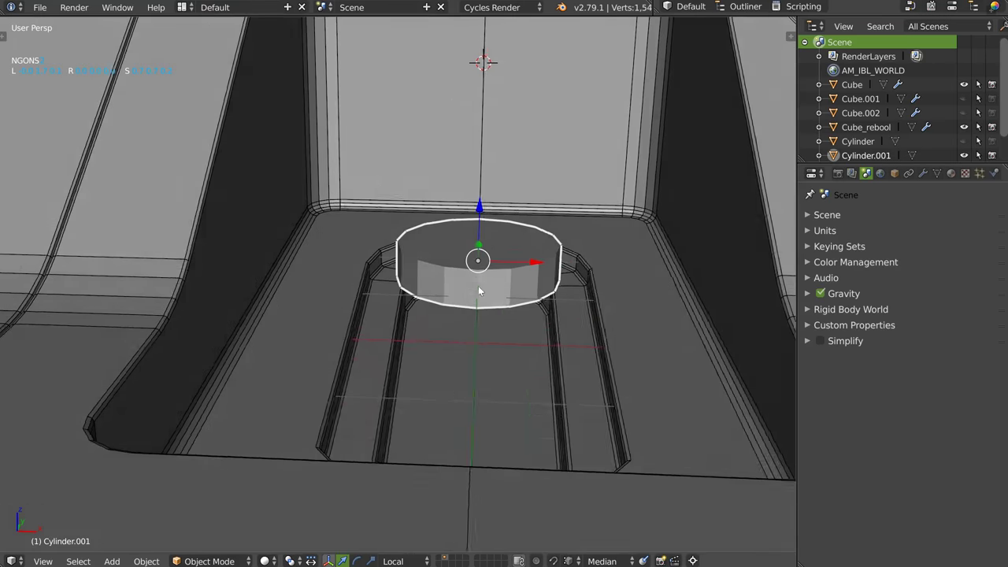
Boolean the cylinder cutter out of Cube_rebool with the Speedflow menu.
right_click(433, 324)
key("q")
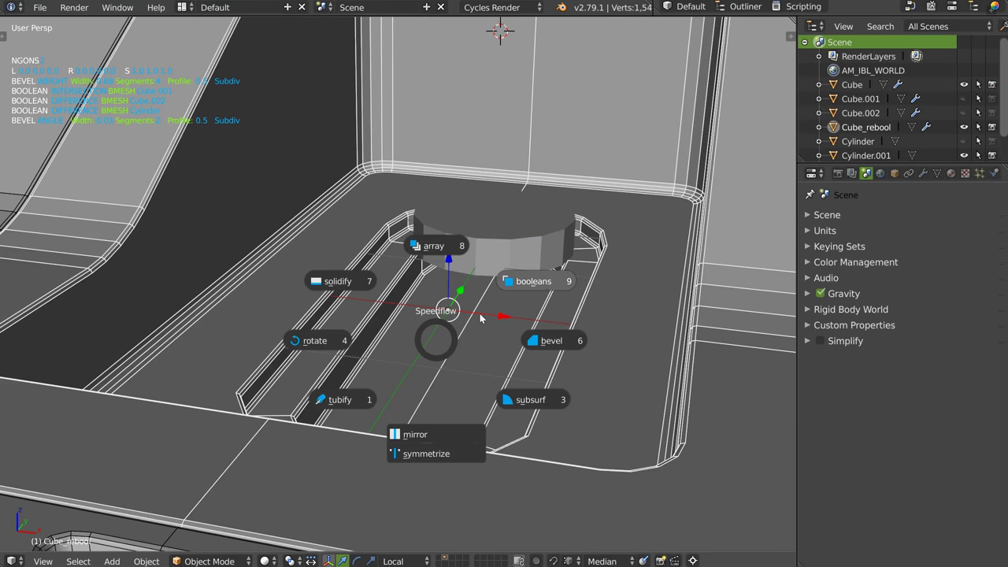
left_click(545, 285)
Select the cutter's end rings in Edit Mode, growing the selection twice.
key("Tab")
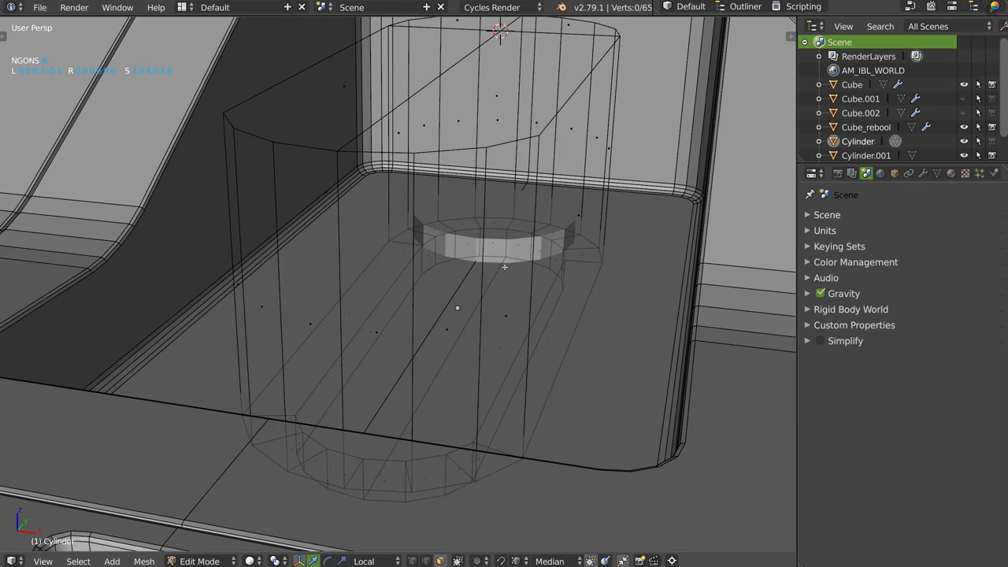
key("l")
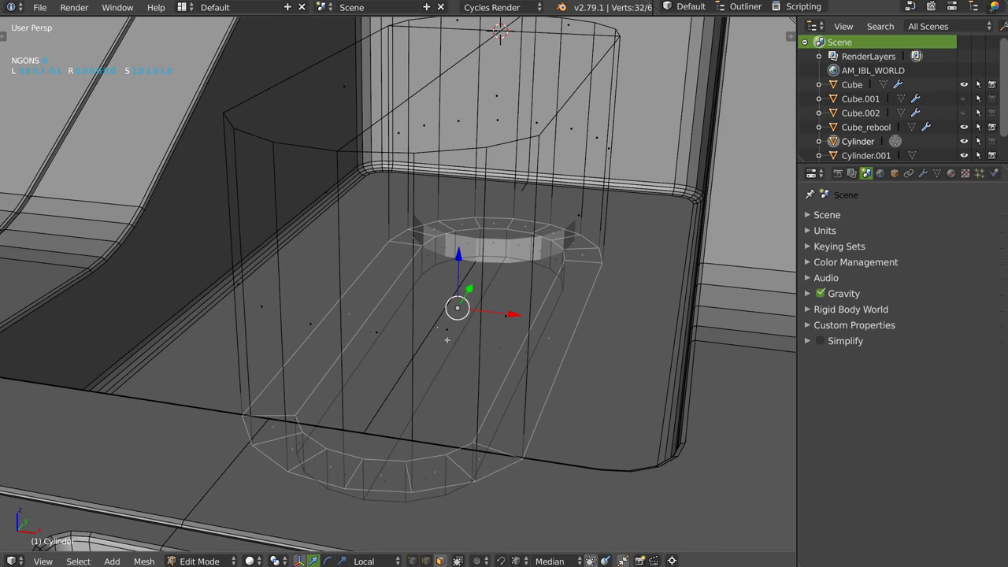
right_click(478, 339)
middle_click_drag(511, 329, 547, 277)
right_click(547, 277, "alt")
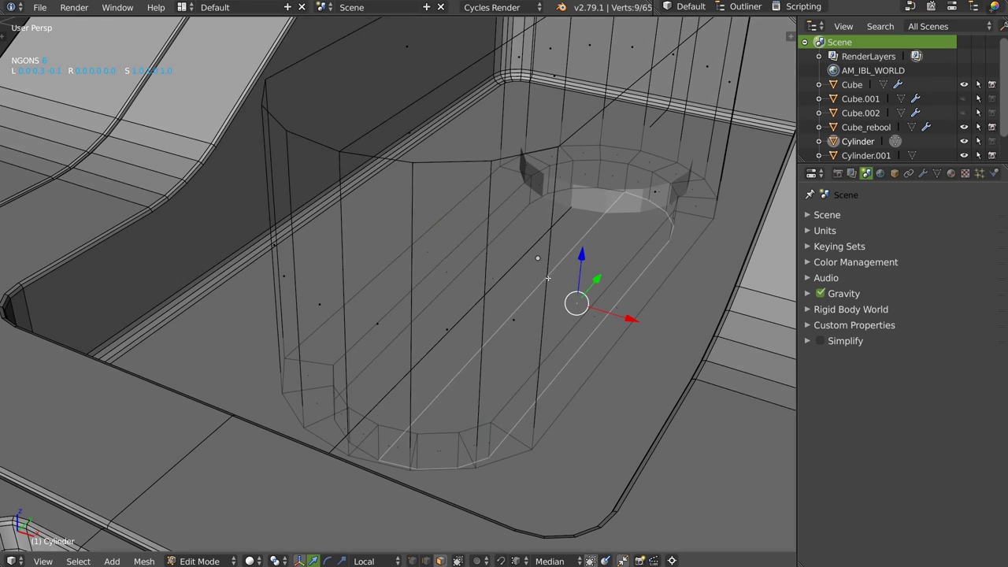
right_click(506, 304, "shift")
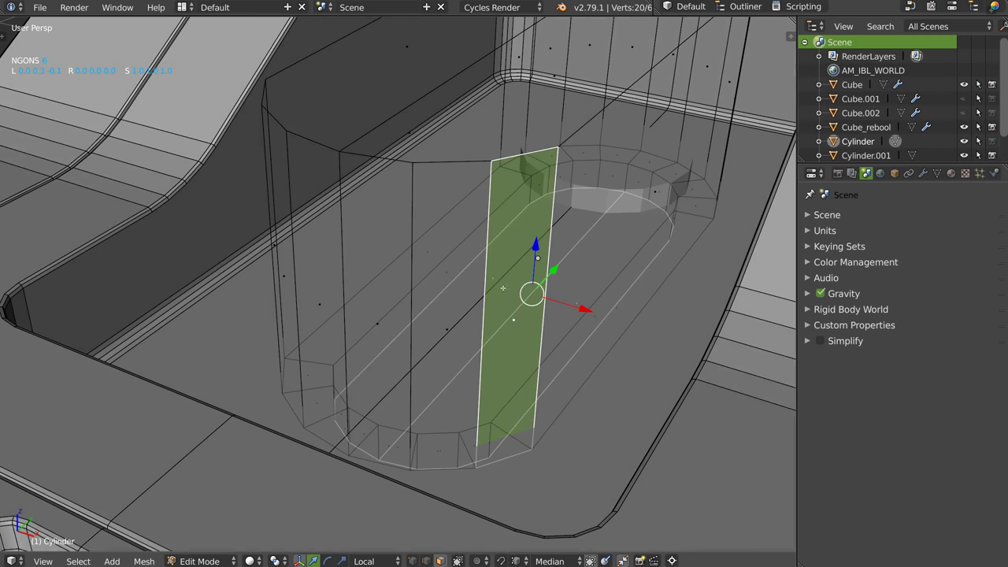
middle_click_drag(541, 202, 491, 354)
right_click(492, 353, "shift")
key("ctrl+KP_Add")
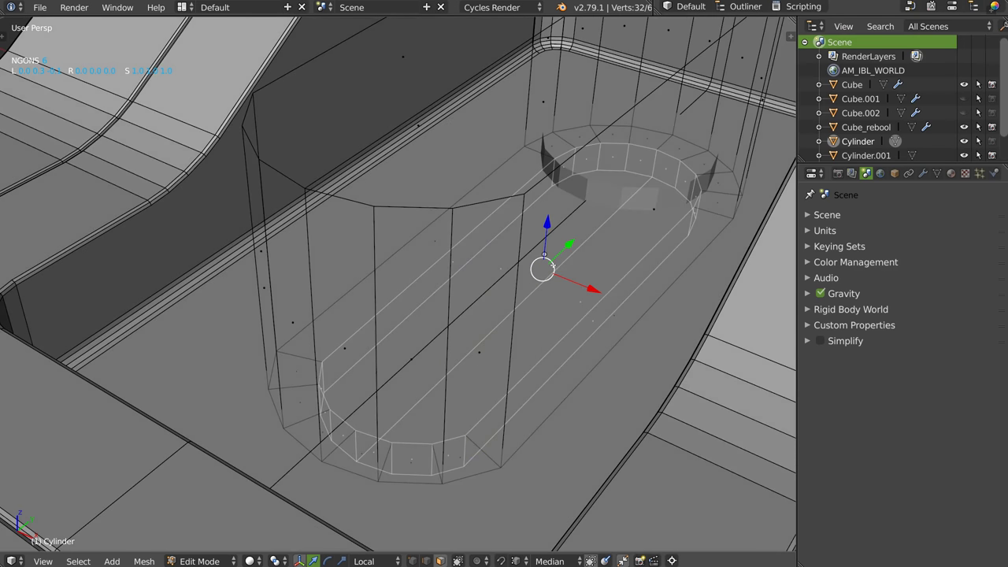
key("ctrl+KP_Add")
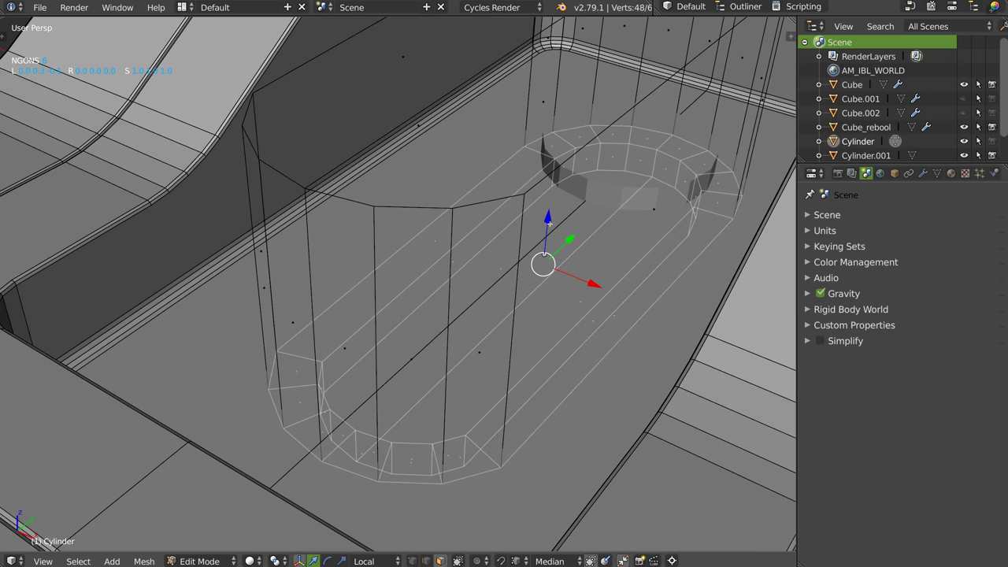
Scale the selected end rings, then move the cutter along its local Z.
key("s")
left_click(549, 182)
key("Tab")
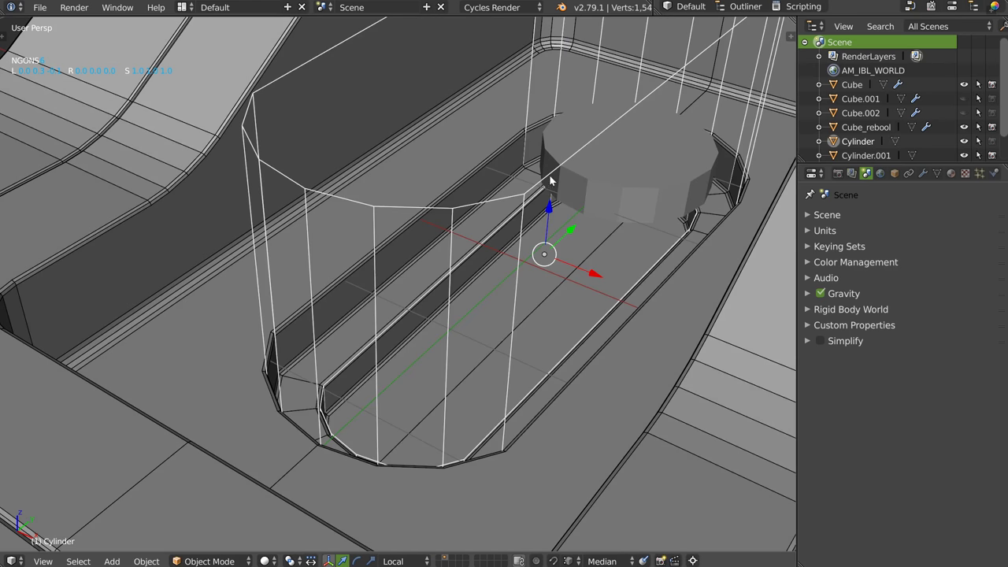
key("g")
key("z")
key("z")
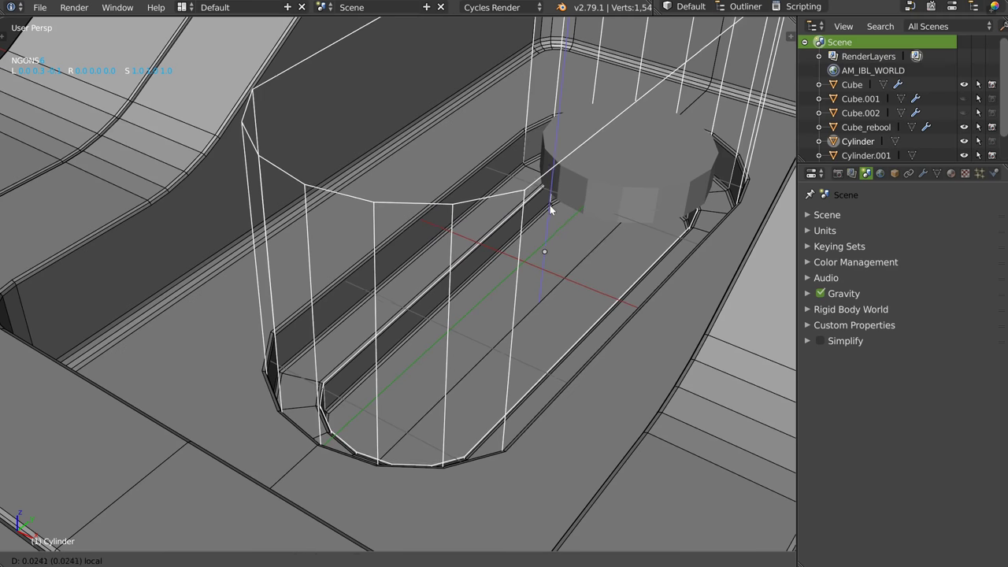
left_click(550, 205)
Hide the cutter cylinder, select the Cylinder.001 knob and scale it down.
key("h")
left_click(607, 197)
middle_click_drag(607, 197, 615, 196)
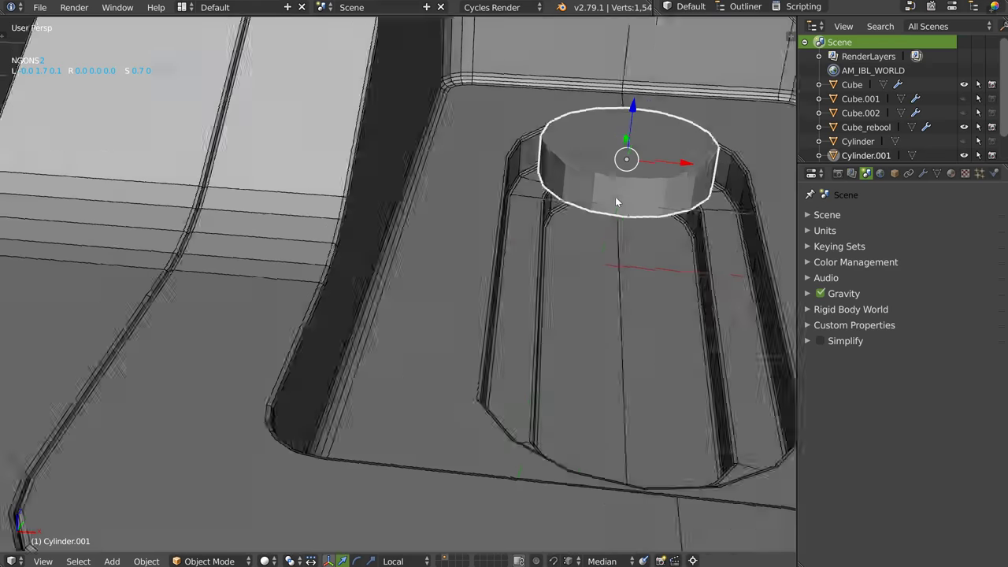
key("s")
left_click(712, 206)
mouse_move(713, 206)
middle_mouse_down()
mouse_move(692, 199)
mouse_move(647, 142)
middle_mouse_up()
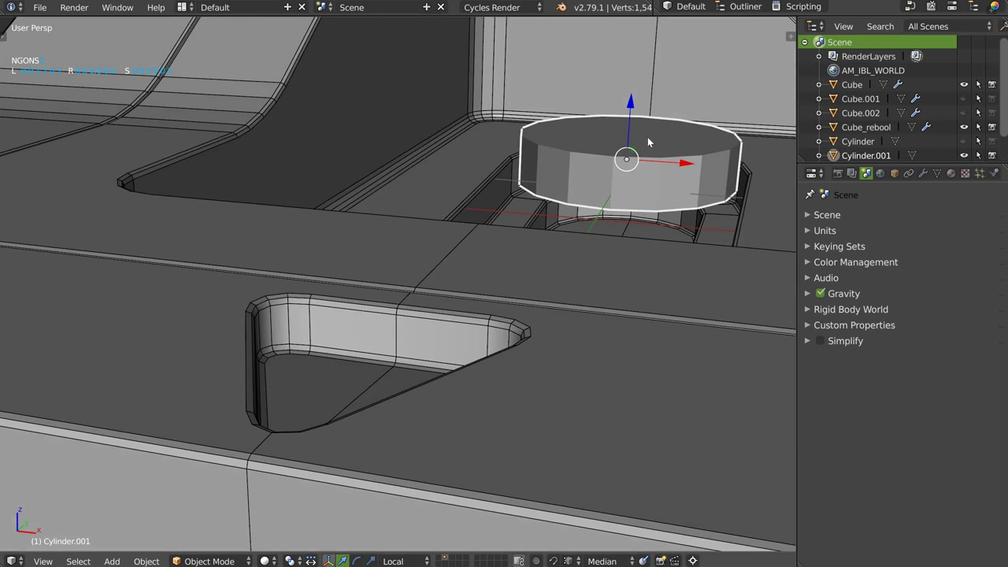
Lower the knob along its own Z axis so it sits deeper in the pocket.
key("g")
key("z")
key("z")
right_click(622, 134)
key("g")
key("z")
key("z")
left_click(617, 120)
mouse_move(616, 120)
middle_mouse_down()
mouse_move(617, 180)
mouse_move(630, 196)
middle_mouse_up()
Add a weight-limited Bevel modifier with 1 segment to the knob.
key("Tab")
right_click(631, 208, "alt")
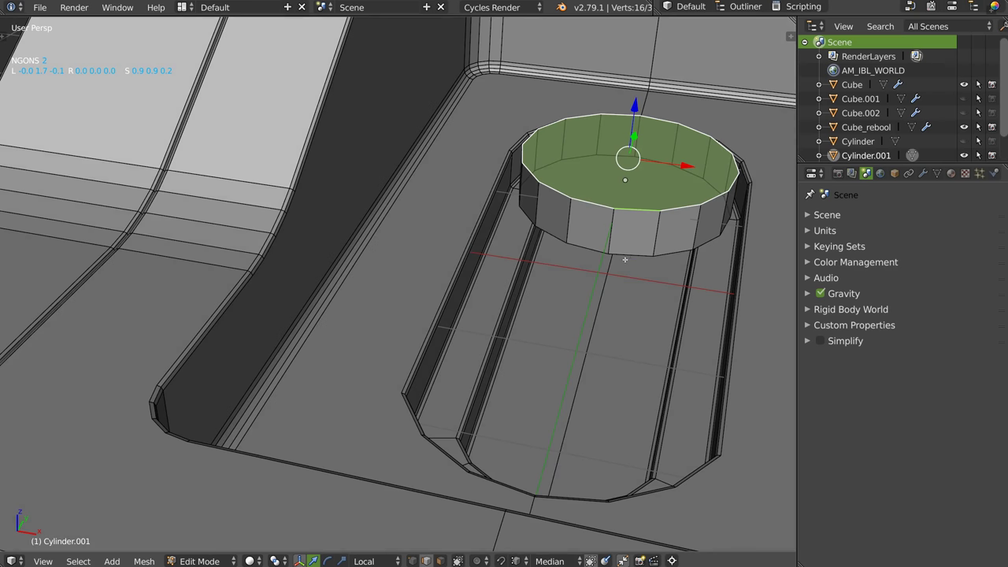
key("shift+q")
left_click(760, 265)
key("d")
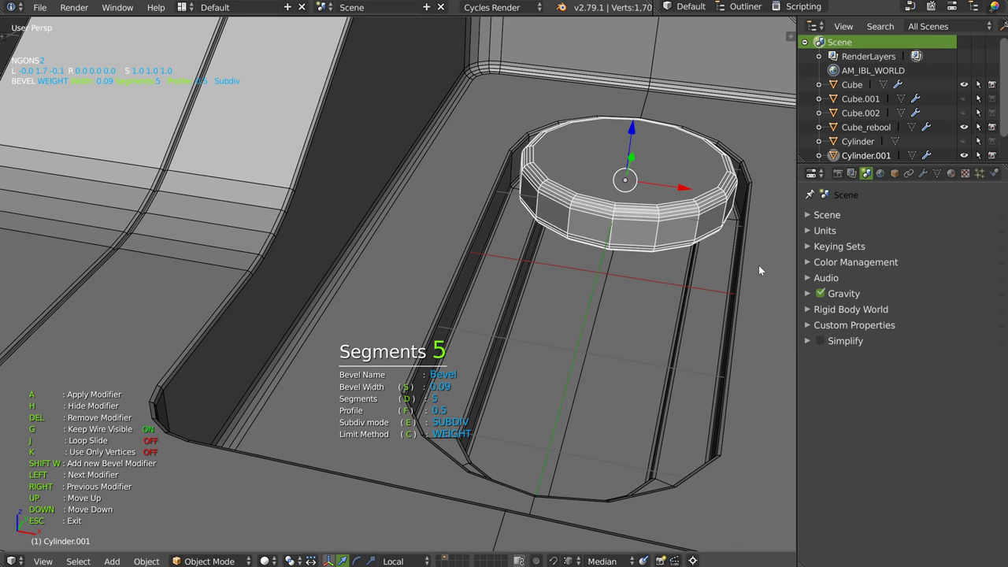
middle_click_drag(653, 249, 638, 216)
scroll(637, 216, "up", 4)
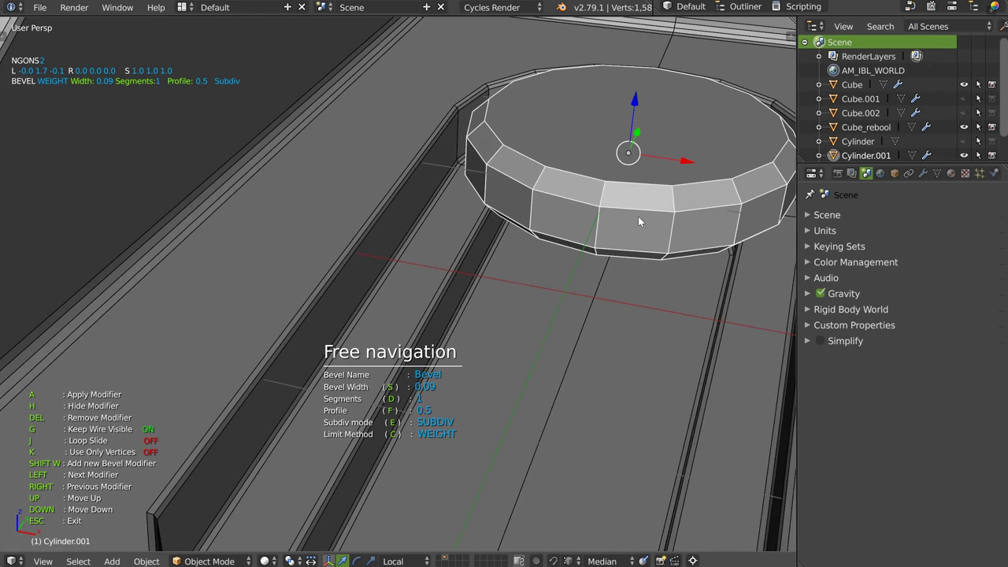
Add a second angle-limited bevel, Bevel.001, with 0.03 width and 2 segments.
key("shift+w")
left_click(613, 228)
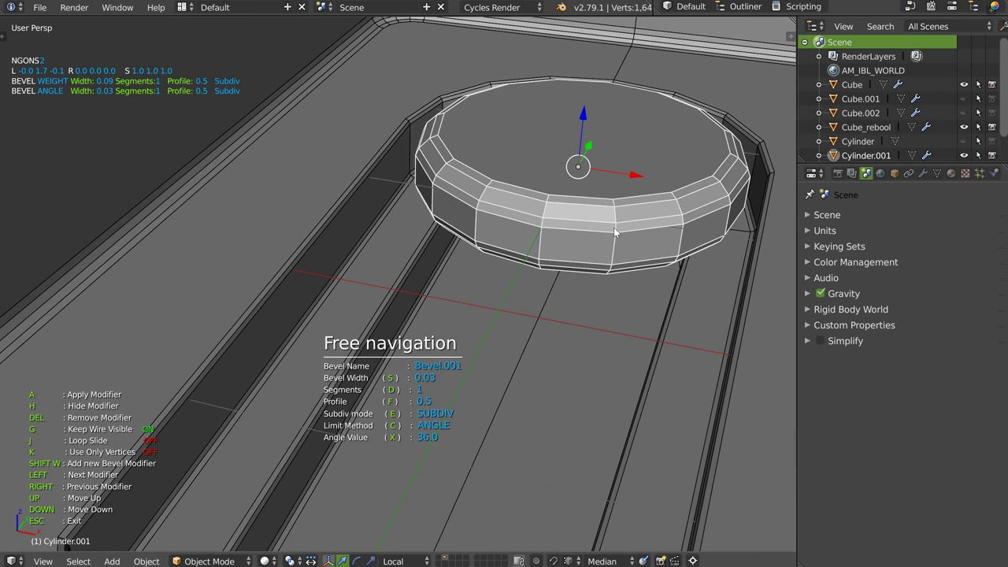
key("d")
scroll(649, 228, "down", 1)
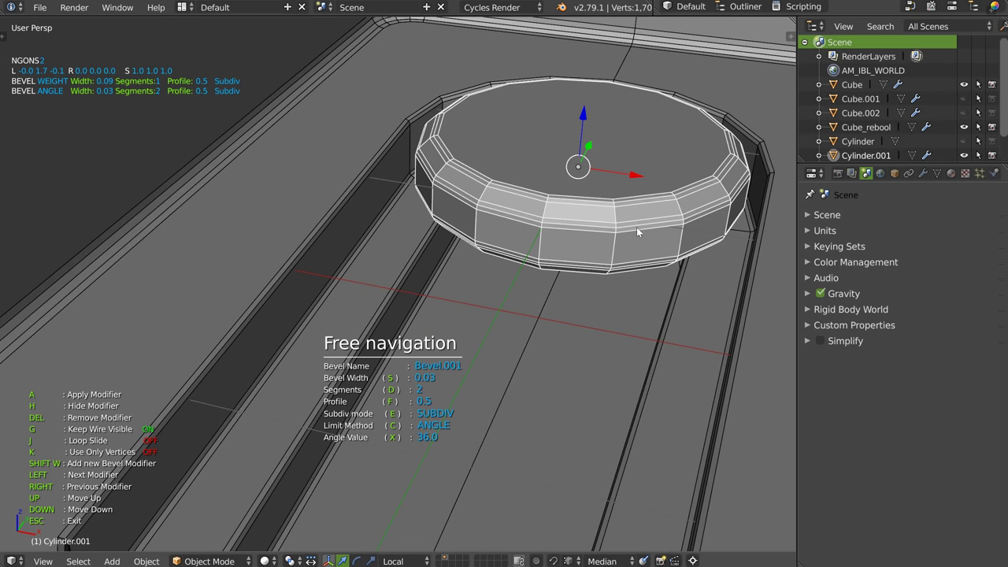
Inset the knob's top face twice to form a double ring.
key("Tab")
left_click(590, 136)
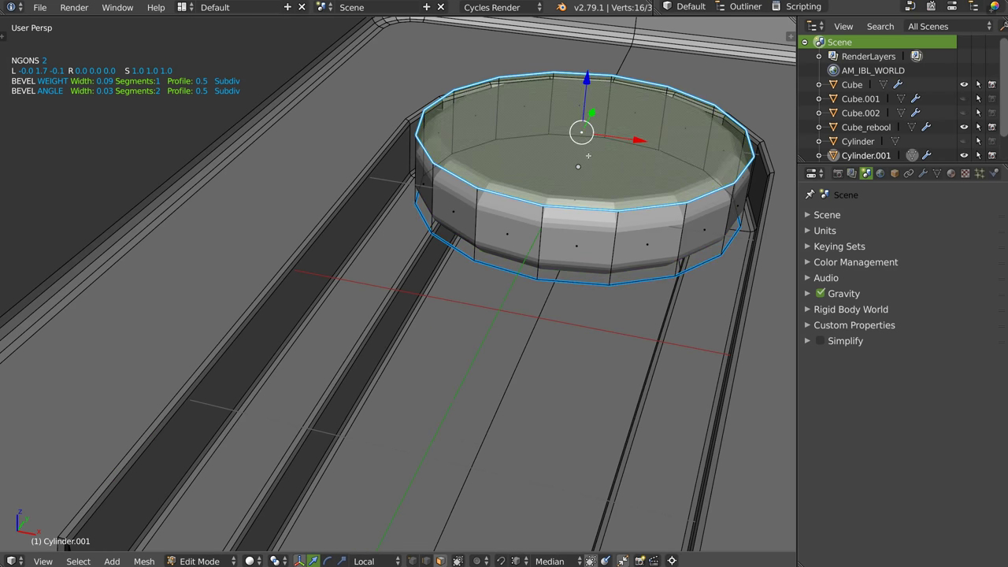
right_click(595, 171)
left_click(705, 126)
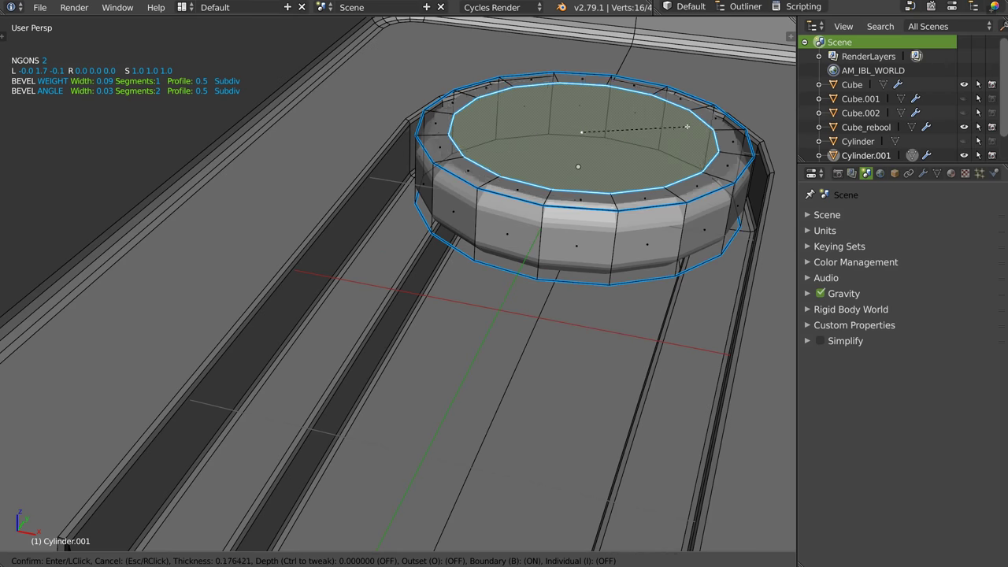
left_click(673, 130)
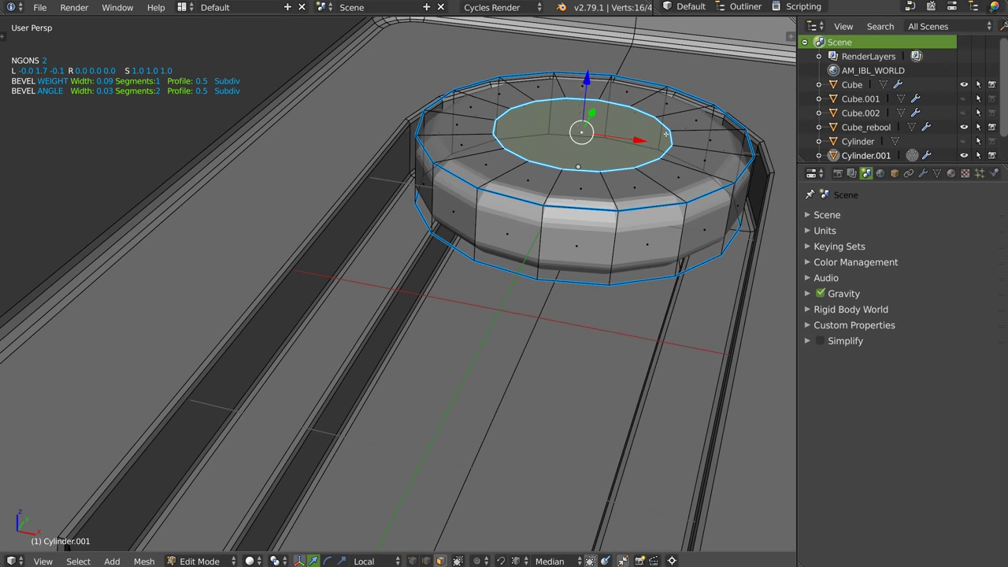
right_click(631, 162)
left_click(709, 114)
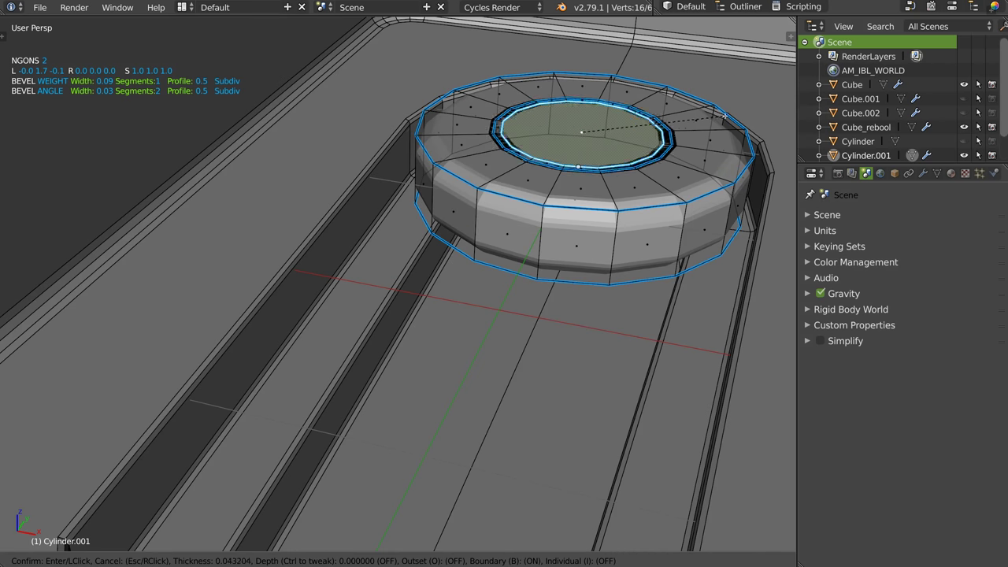
left_click(712, 120)
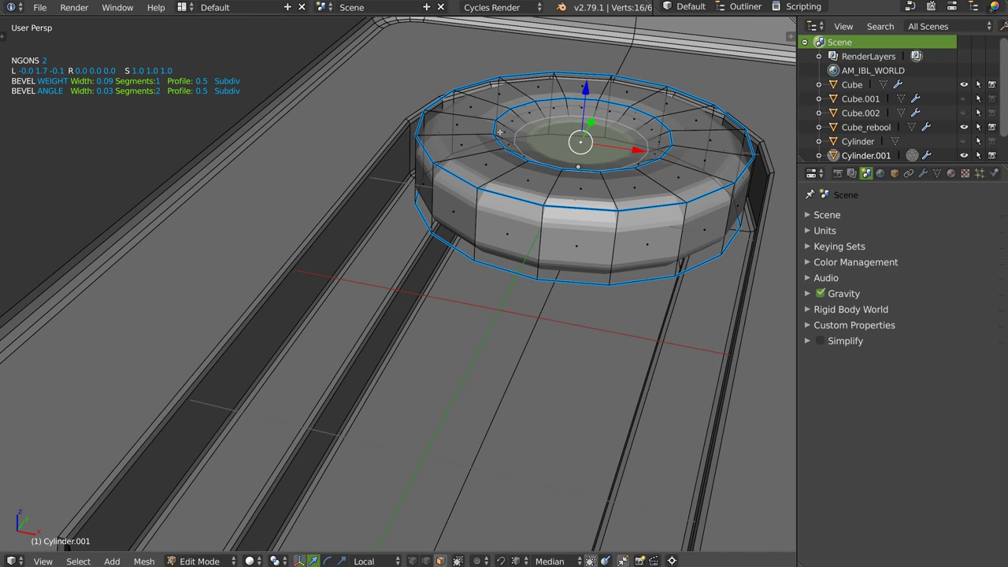
Bevel the inset edges with 0.02 width and 2 segments.
right_click(565, 131)
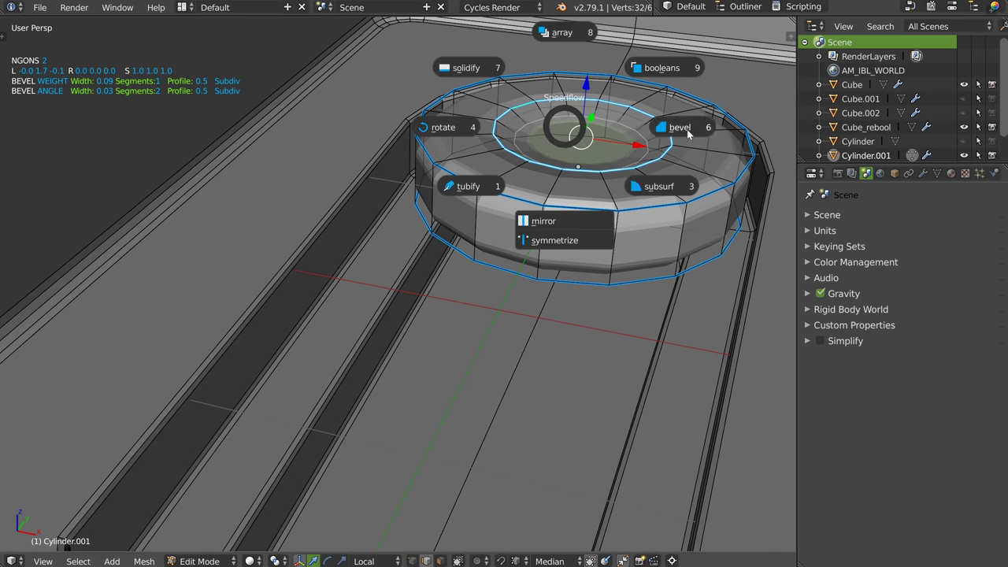
left_click(687, 130)
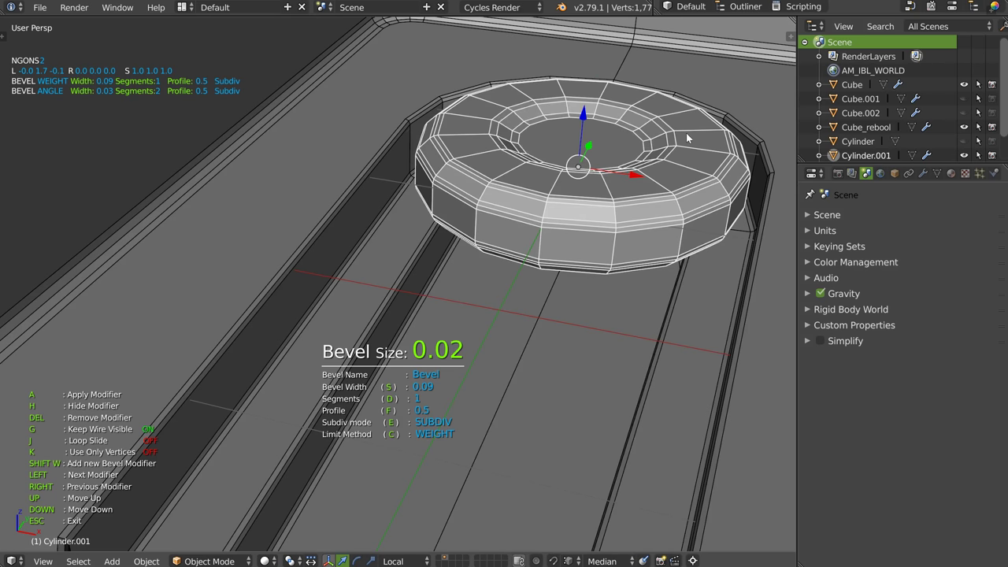
mouse_move(661, 136)
middle_mouse_down()
mouse_move(632, 152)
mouse_move(595, 148)
middle_mouse_up()
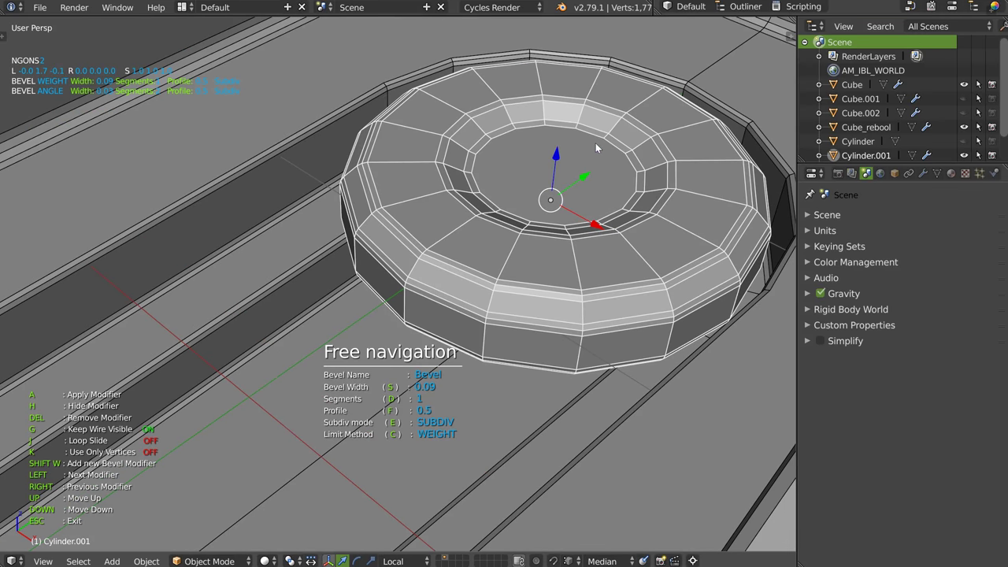
key("d")
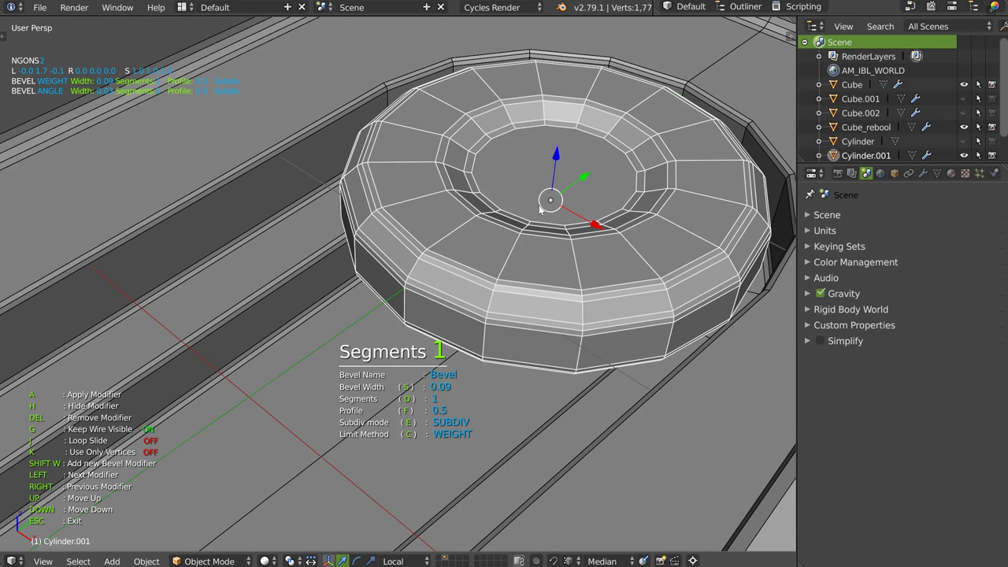
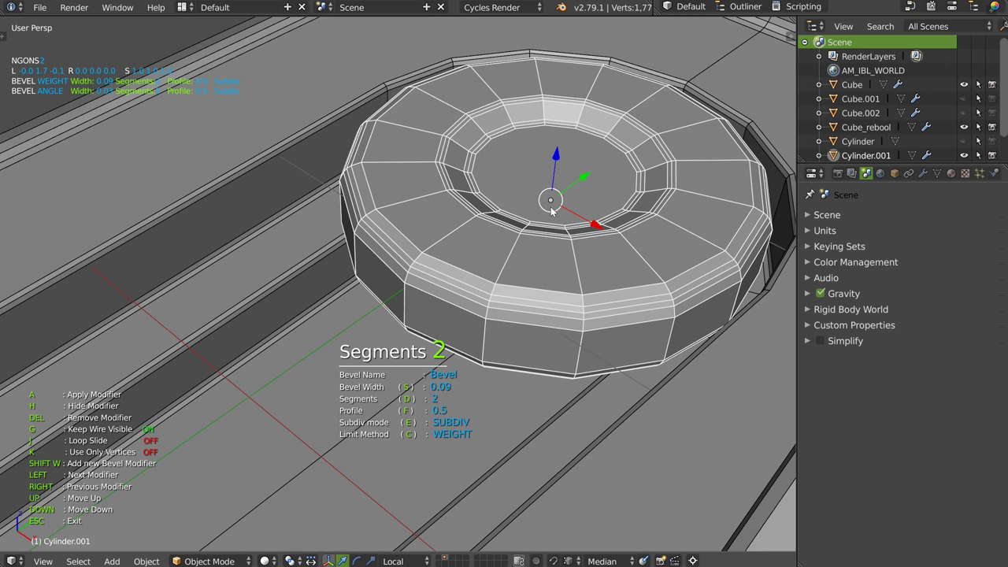
Reduce the knob's weight bevel from 2 segments to 1, keeping its 0.09 width.
left_click(549, 211)
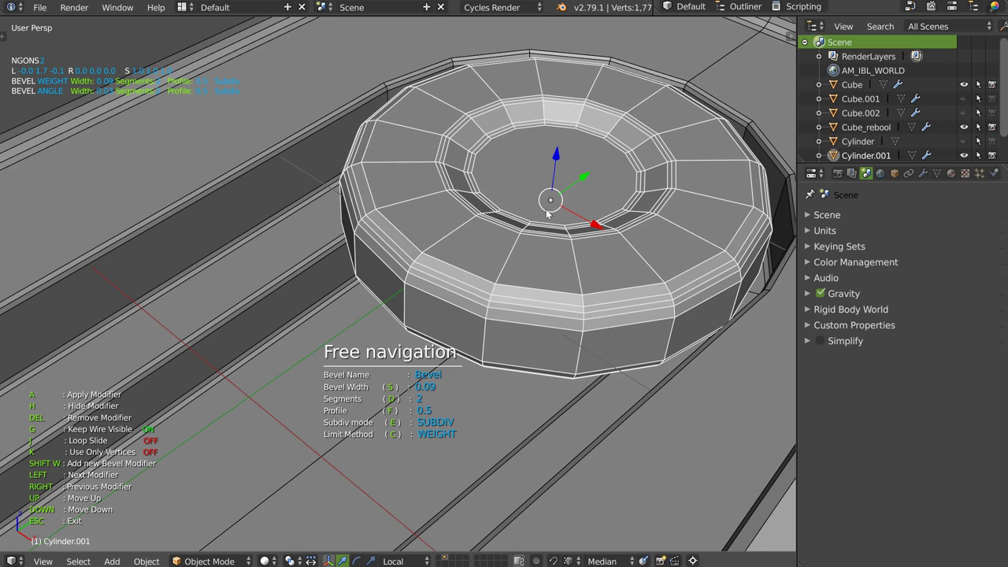
middle_click_drag(523, 228, 529, 233)
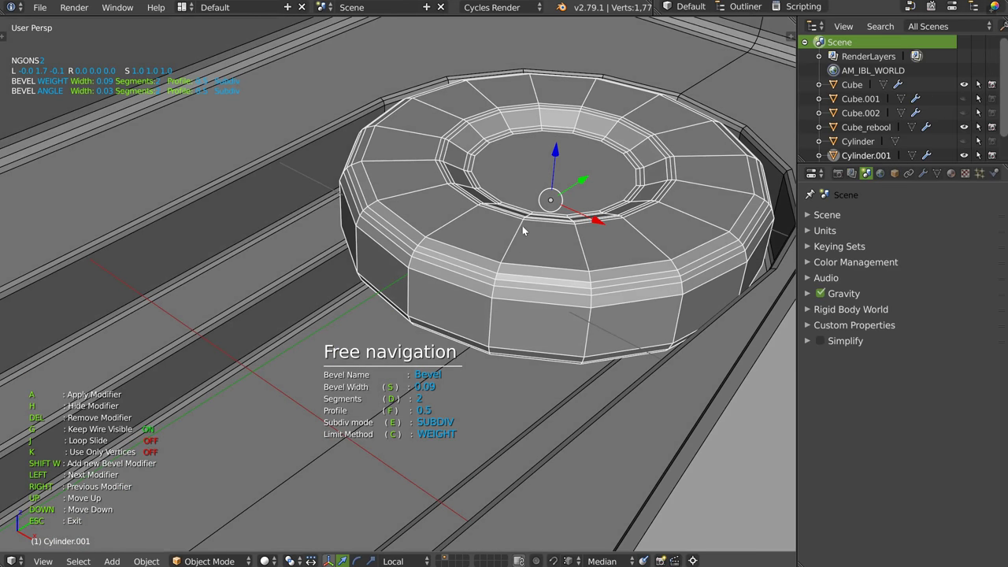
key("Tab")
key("Tab")
key("ctrl+Tab")
key("ctrl+Tab")
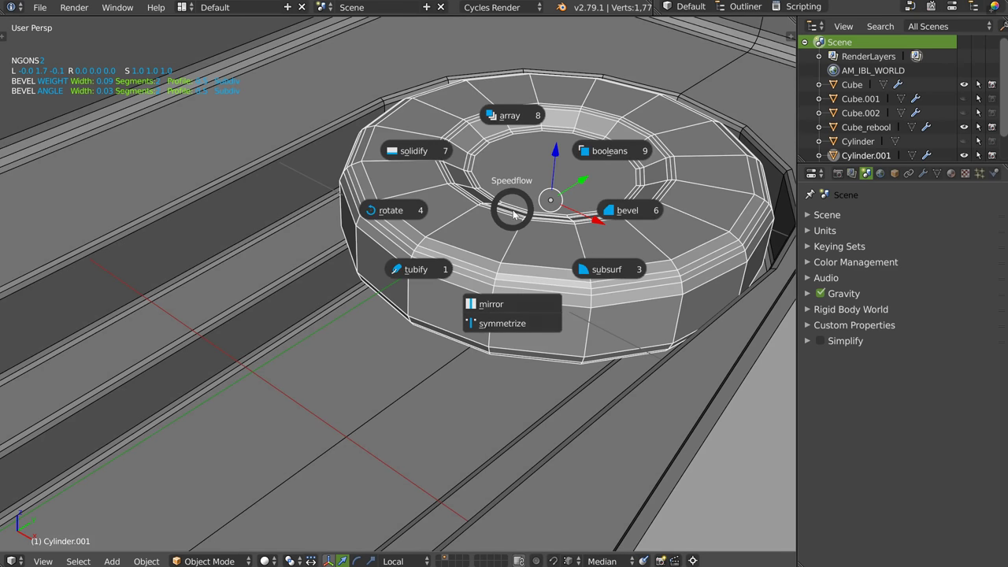
left_click(605, 219)
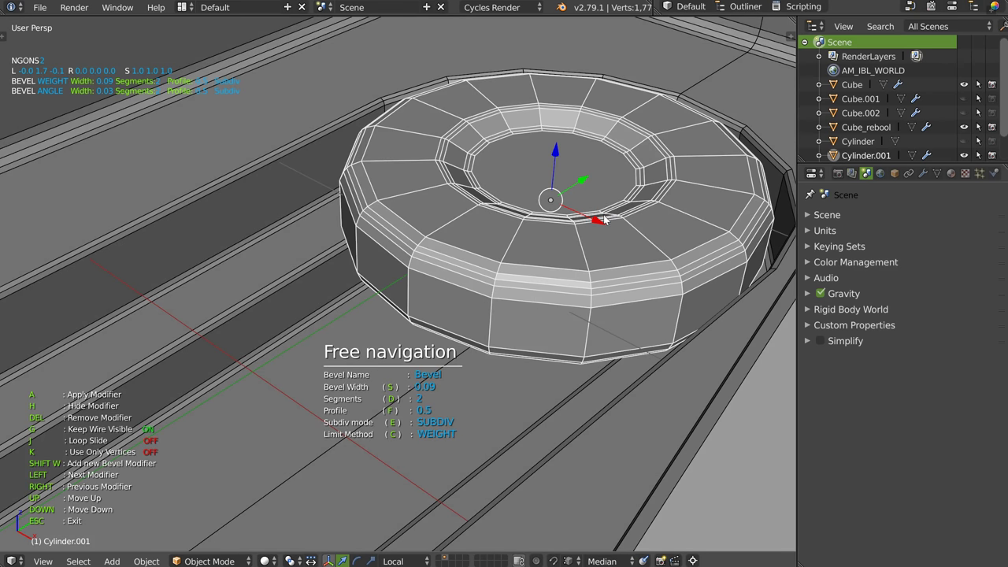
key("d")
scroll(607, 219, "down", 1)
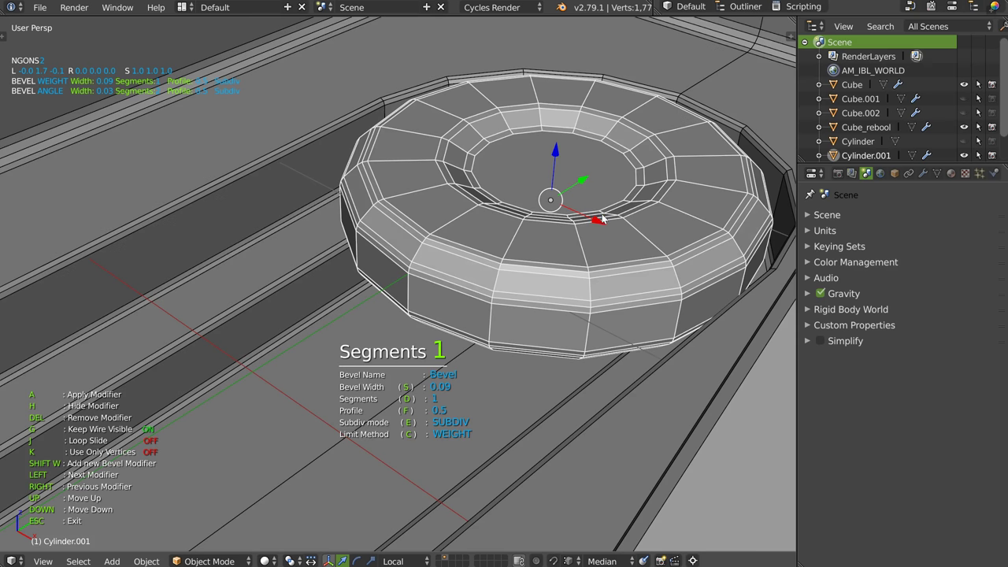
left_click(598, 221)
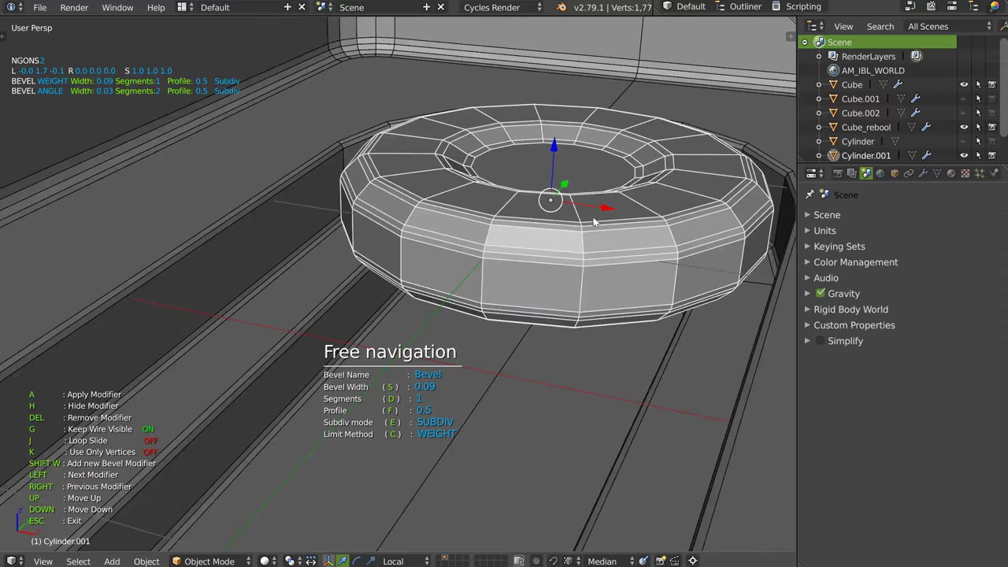
middle_click_drag(598, 221, 601, 221)
key("Escape")
Isolate the knob in local view and dissolve its poked top triangles into one face.
key("Tab")
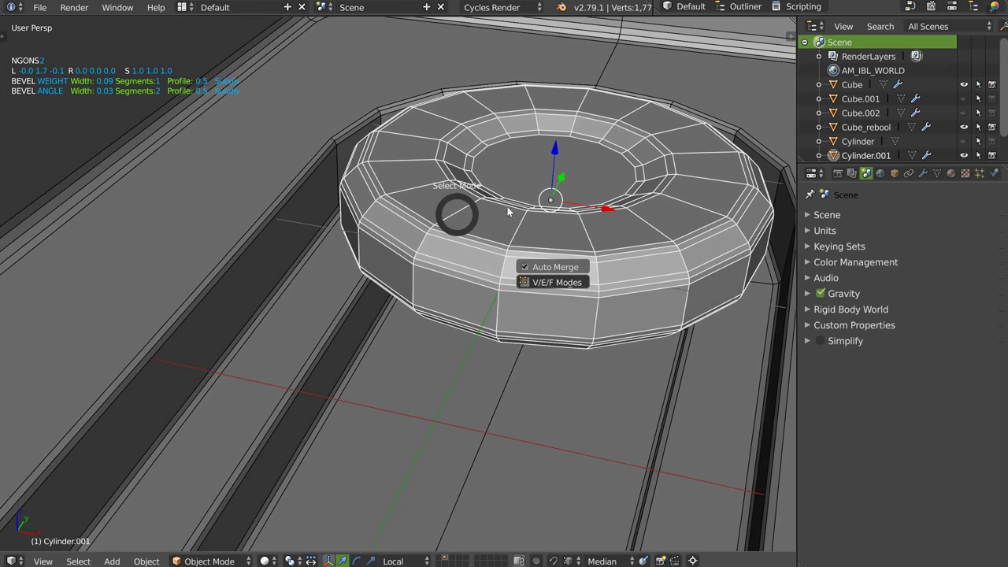
right_click(564, 193)
left_click(652, 147)
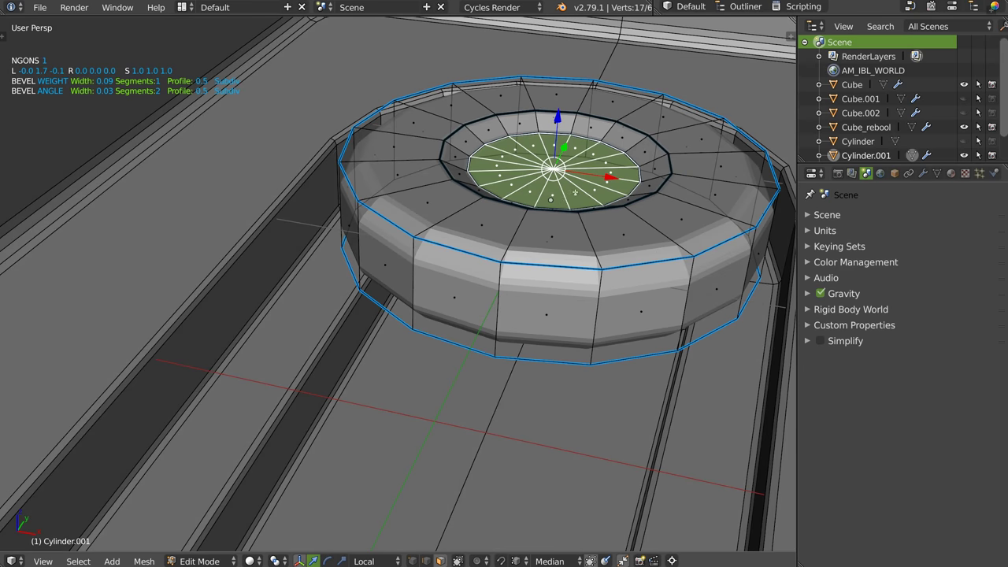
middle_click_drag(540, 203, 547, 249)
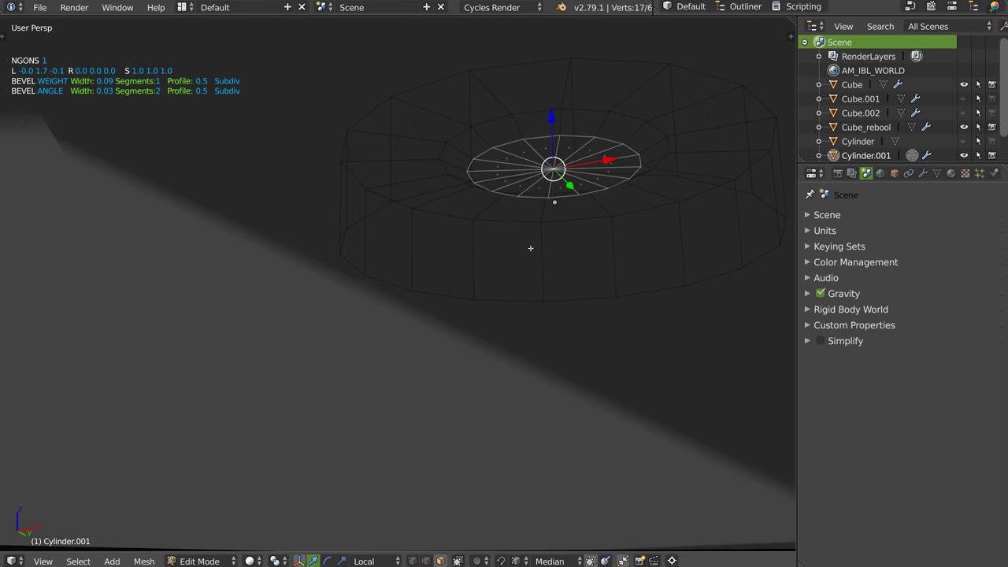
key("Tab")
key("KP_Divide")
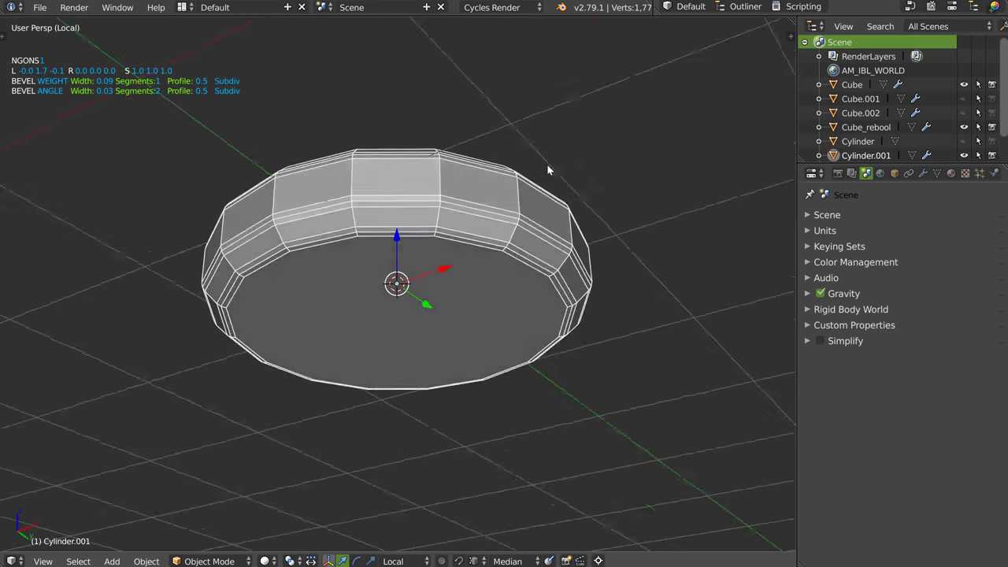
key("Tab")
key("x")
Inset the knob's underside face and extrude it downward into a narrower stem.
left_click(503, 400)
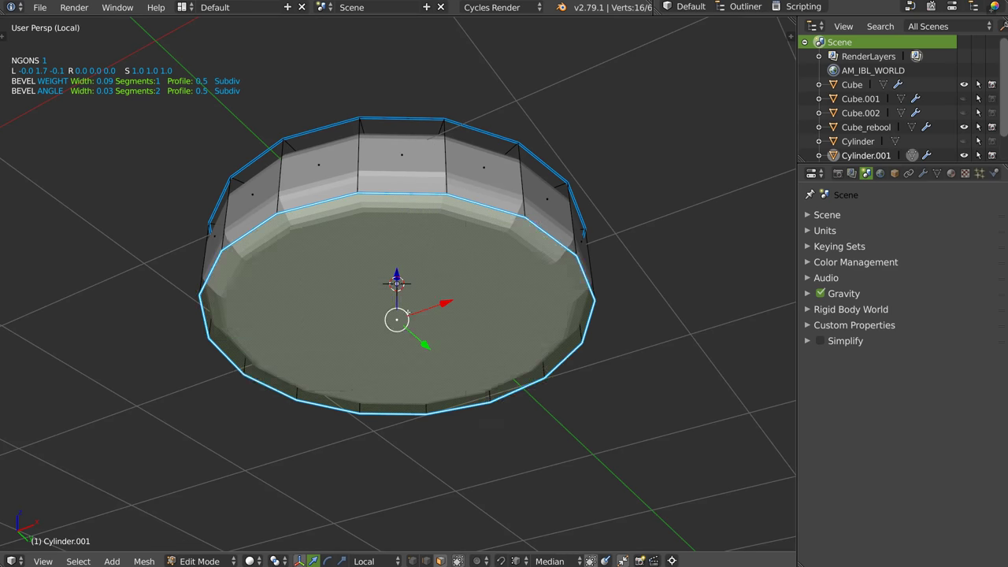
right_click(407, 315)
left_click(515, 267)
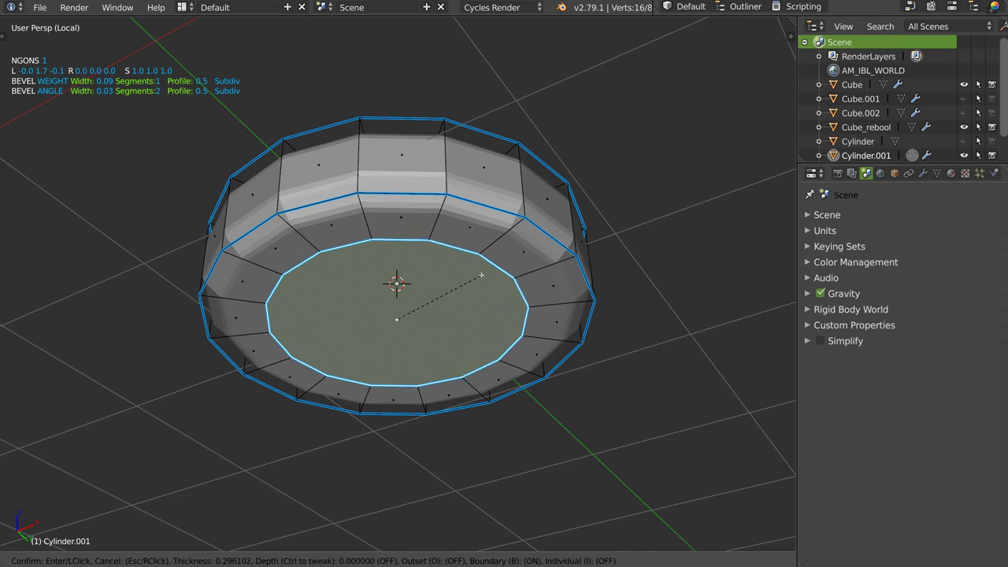
left_click(467, 245)
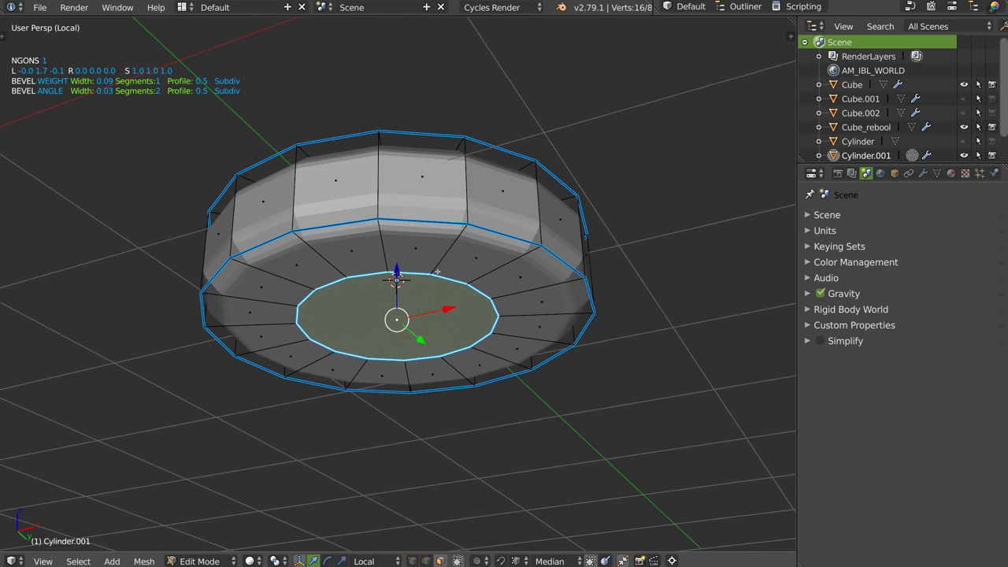
key("e")
left_click(419, 248)
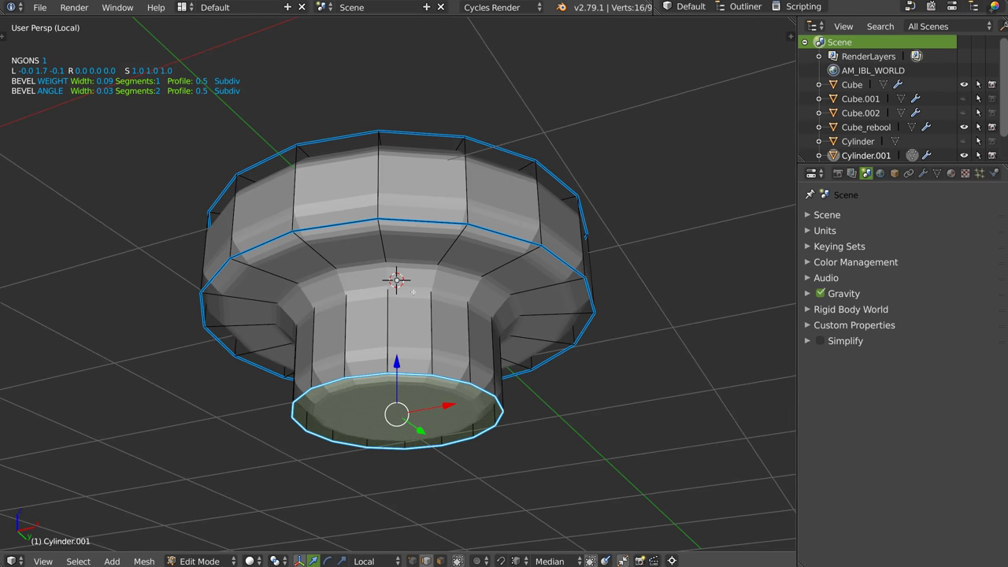
left_click(407, 281, "alt")
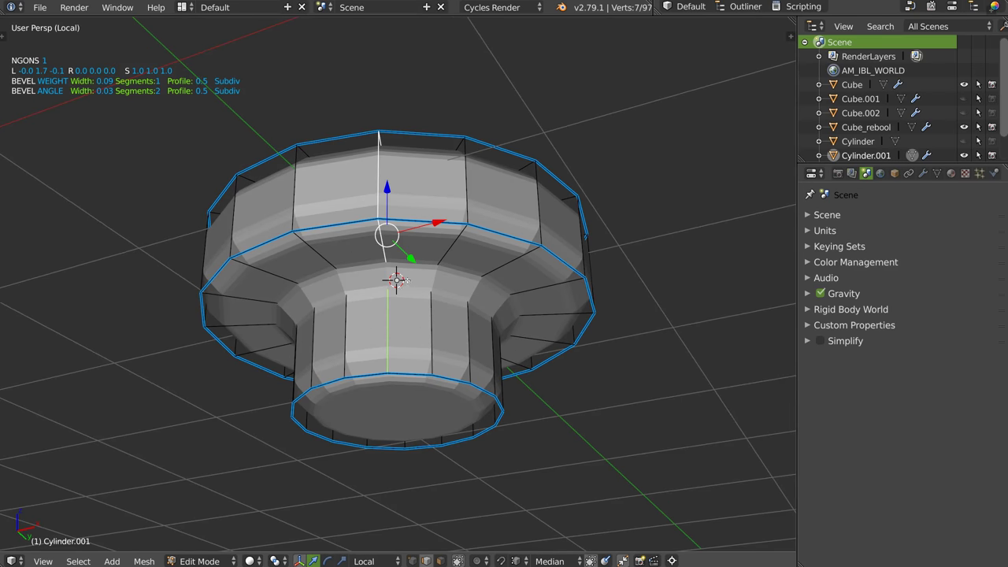
mouse_move(399, 370)
middle_mouse_down()
mouse_move(398, 268)
mouse_move(411, 300)
middle_mouse_up()
key("Tab")
key("KP_Divide")
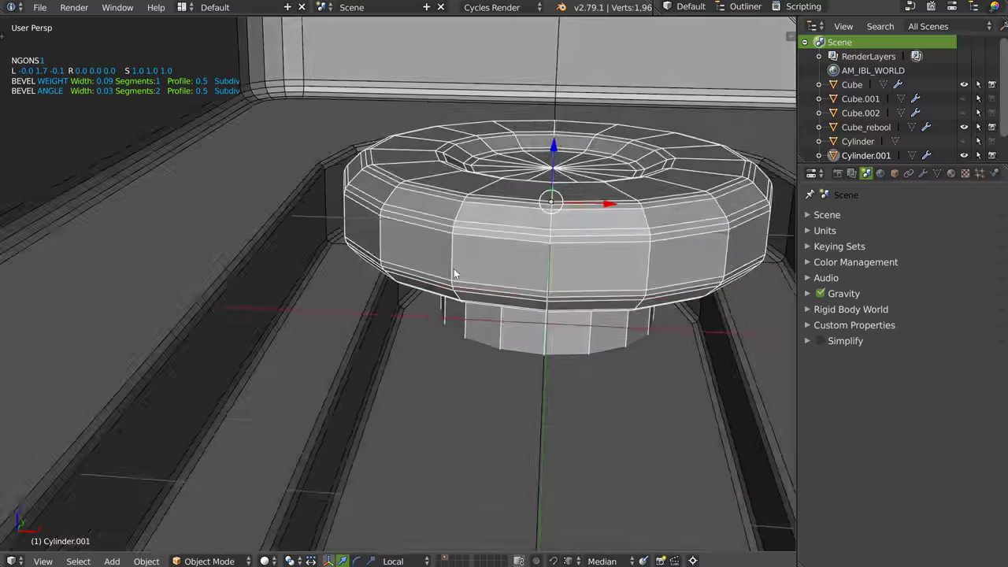
Select the knob's top ring, centre fan and inner ring wall faces, then return to object mode.
mouse_move(453, 257)
middle_mouse_down()
mouse_move(607, 283)
mouse_move(691, 277)
middle_mouse_up()
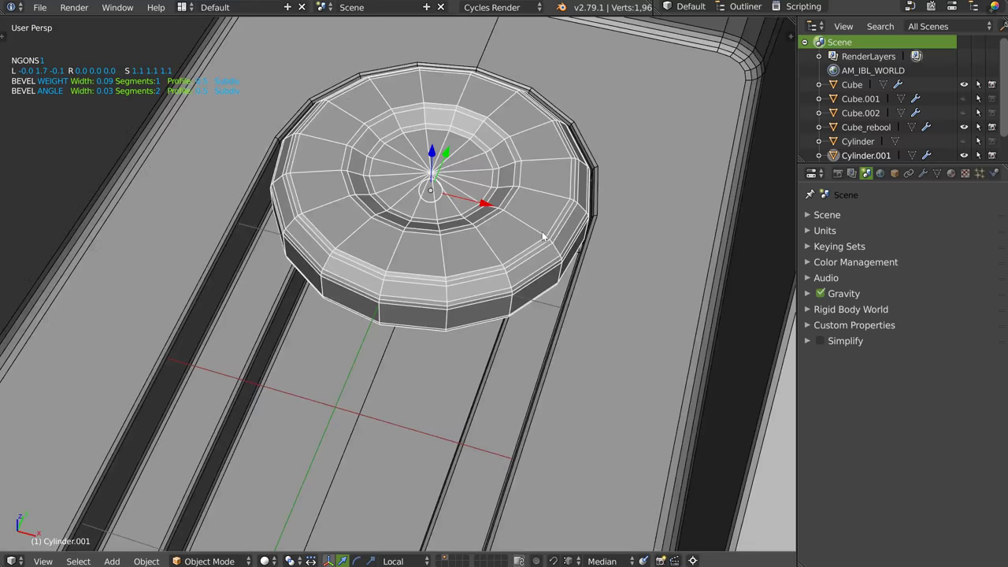
middle_click_drag(598, 270, 344, 153)
key("Tab")
right_click(479, 137, "alt+shift")
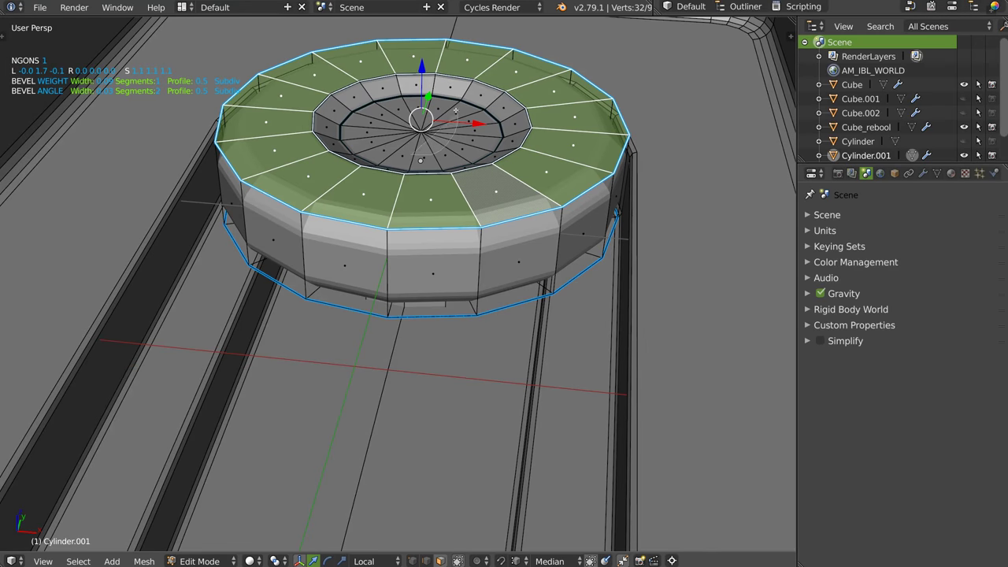
right_click(456, 154, "alt+shift")
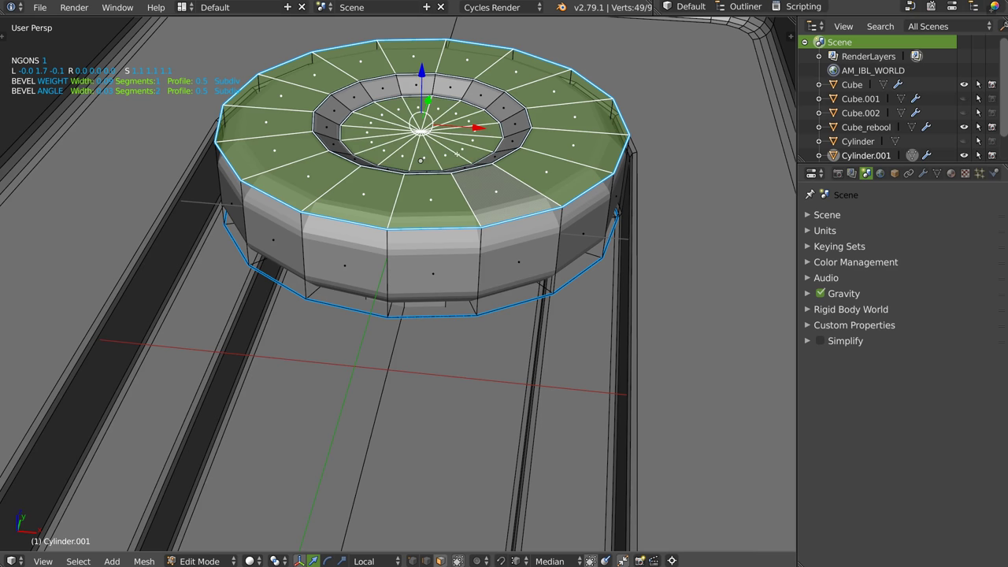
right_click(344, 173, "alt+shift")
middle_click_drag(421, 160, 425, 226)
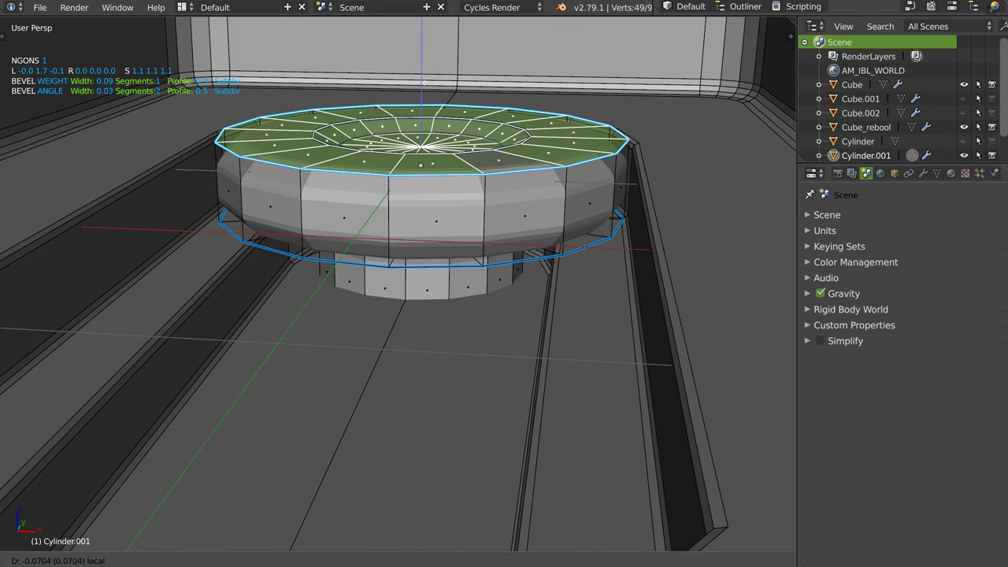
key("ctrl+Tab")
left_click(423, 155)
mouse_move(423, 155)
middle_mouse_down()
mouse_move(427, 225)
mouse_move(479, 228)
mouse_move(450, 203)
middle_mouse_up()
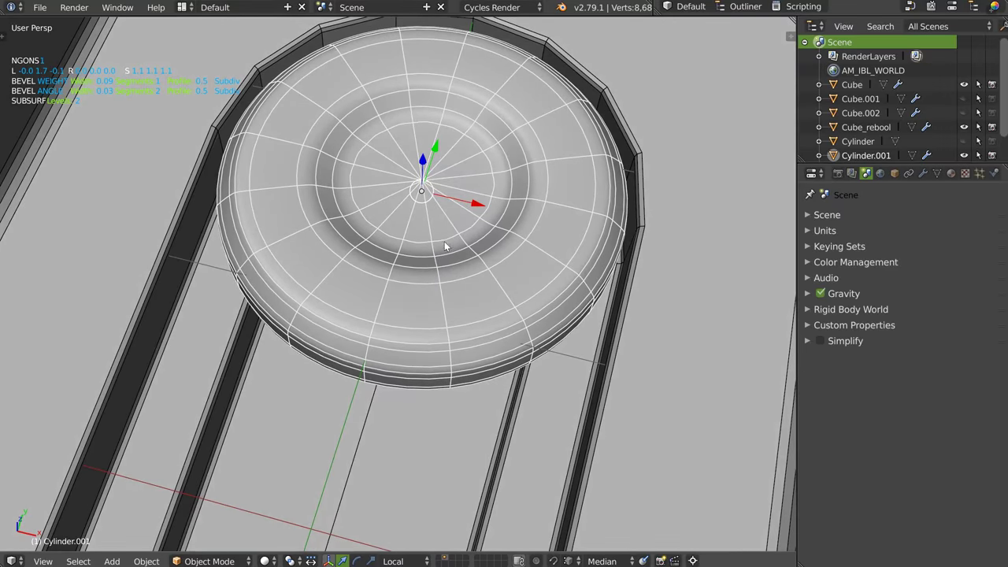
Widen the knob's weight bevel to 0.1 width.
key("Tab")
left_click(506, 188, "alt")
key("space")
left_click(647, 203)
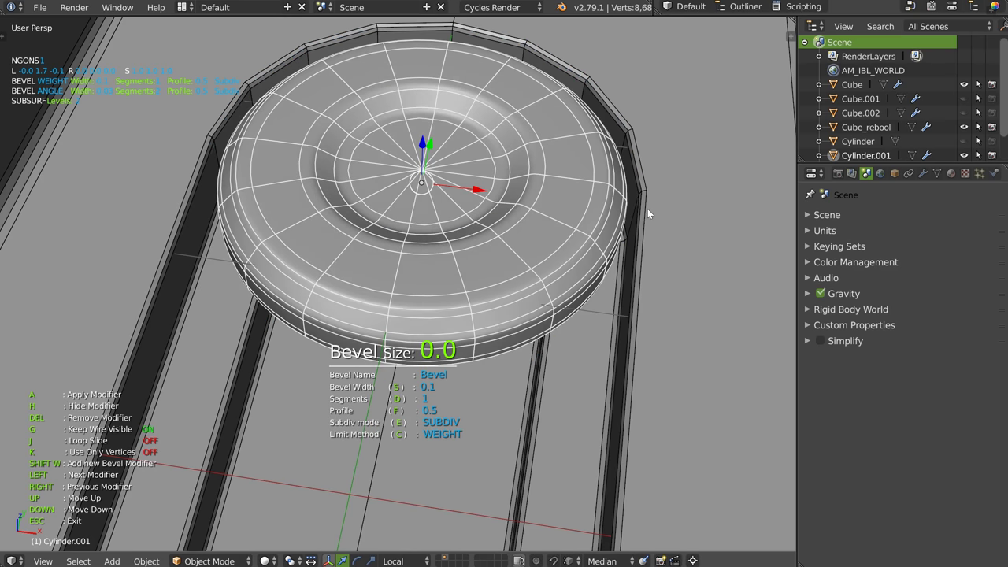
key("Escape")
key("Tab")
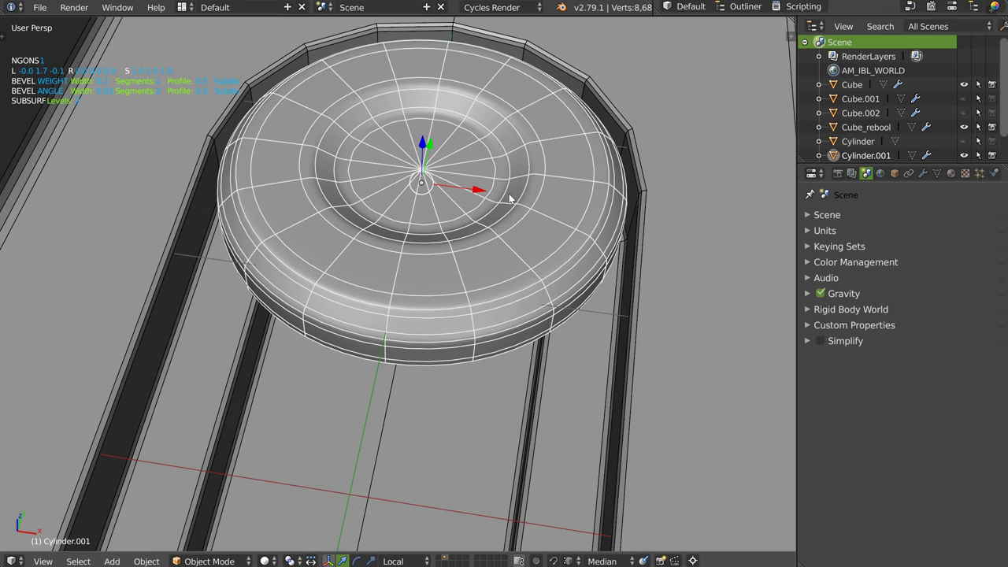
In local view, extrude the stem's bottom face further down and delete it to leave it open.
key("KP_Divide")
middle_click_drag(513, 207, 519, 153)
key("Tab")
left_click(404, 363)
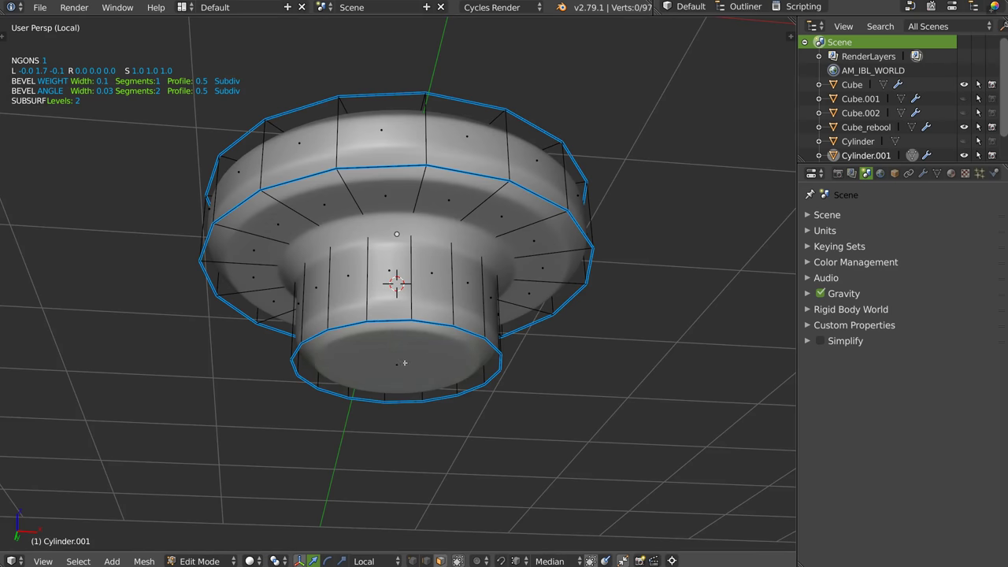
right_click(404, 363)
key("e")
left_click(403, 404)
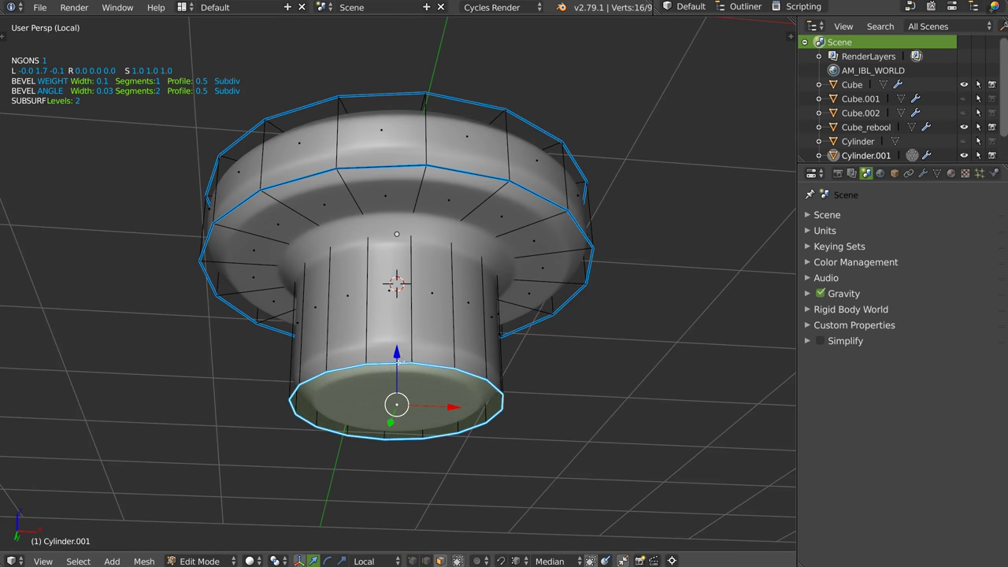
key("x")
left_click(477, 428)
key("Tab")
left_click(459, 262)
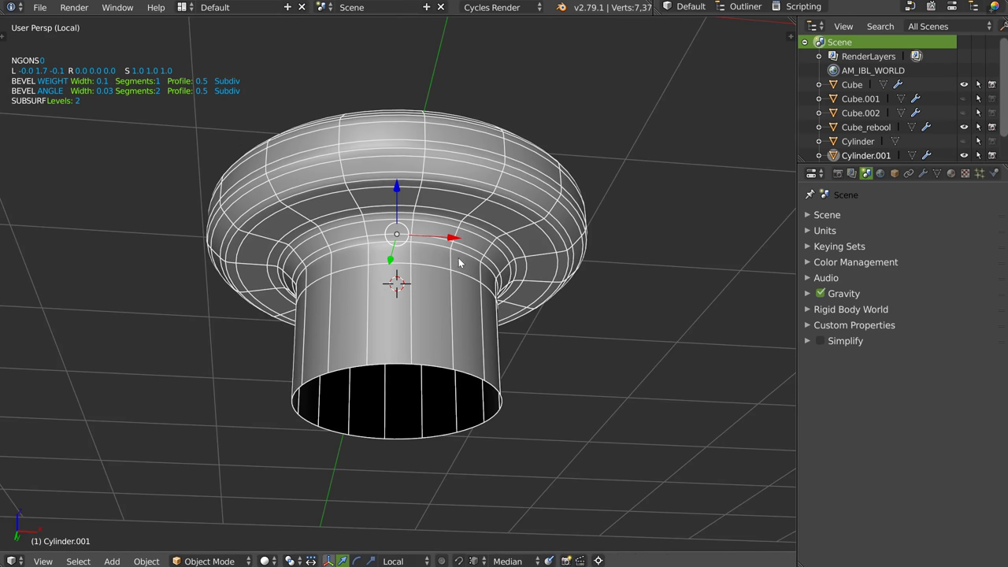
Return to the full scene and remove the knob's subdivision surface smoothing.
key("KP_Divide")
middle_click_drag(455, 237, 443, 249)
key("ctrl+0")
mouse_move(529, 260)
middle_mouse_down()
mouse_move(503, 237)
mouse_move(497, 153)
mouse_move(482, 228)
mouse_move(465, 220)
middle_mouse_up()
scroll(503, 238, "down", 5)
scroll(503, 238, "up", 3)
Run a Speedflow boolean difference cut on the Cube_rebool box.
right_click(458, 260)
key("space")
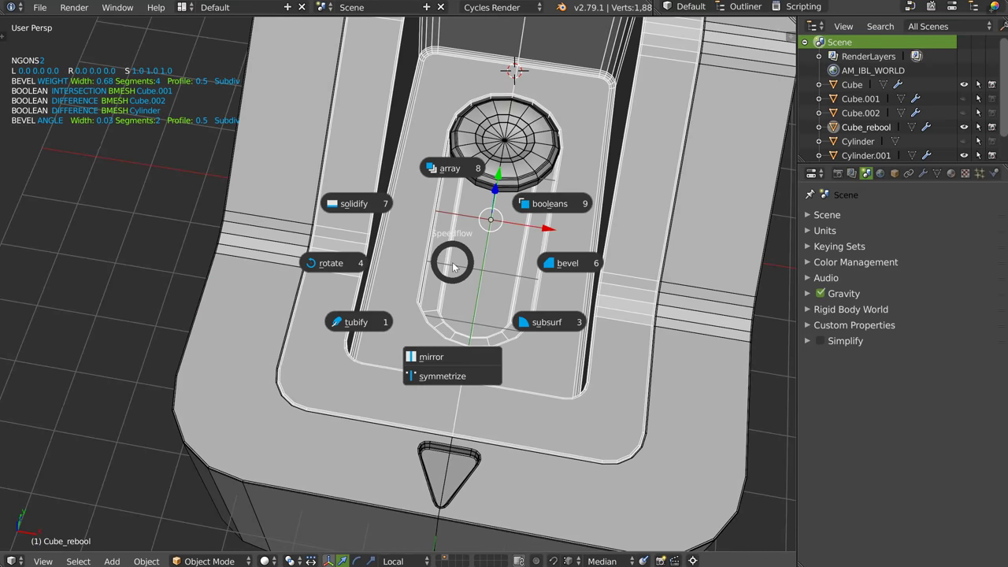
left_click(550, 205)
left_click(549, 214)
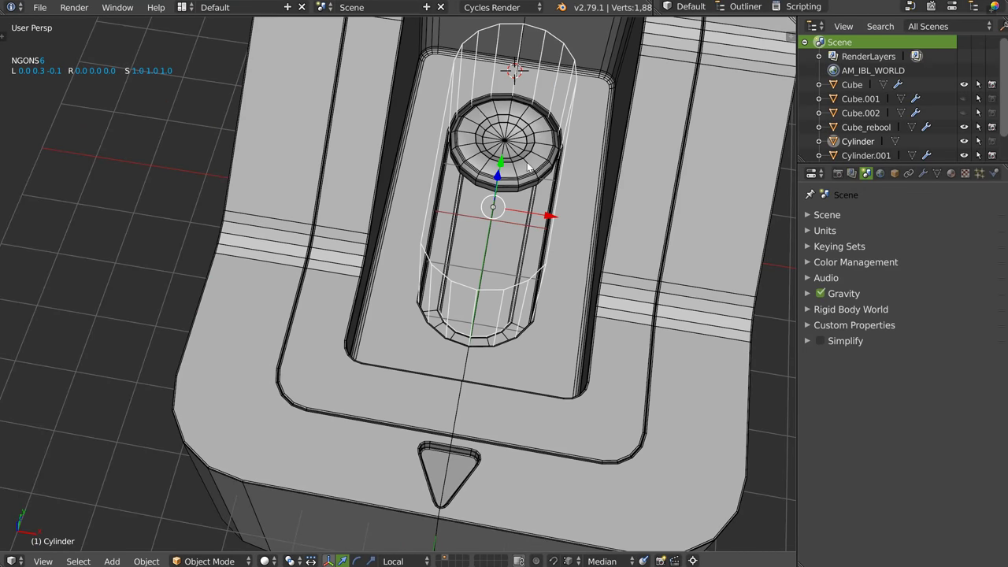
Scale the knob down to about 0.8 and select the slot-cutting Cylinder for mesh editing.
key("shift+d")
key("s")
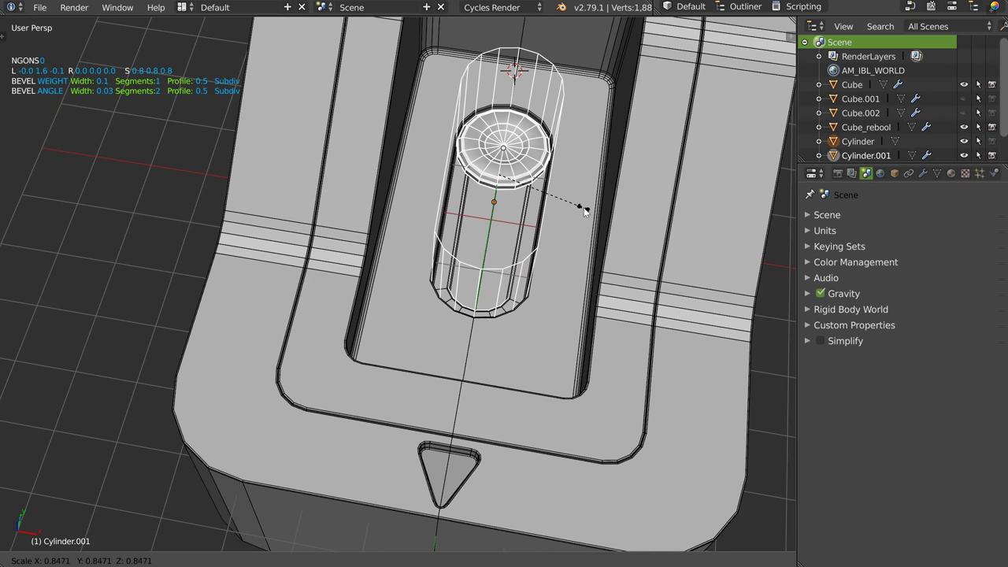
left_click(574, 210)
middle_click_drag(574, 209, 546, 171)
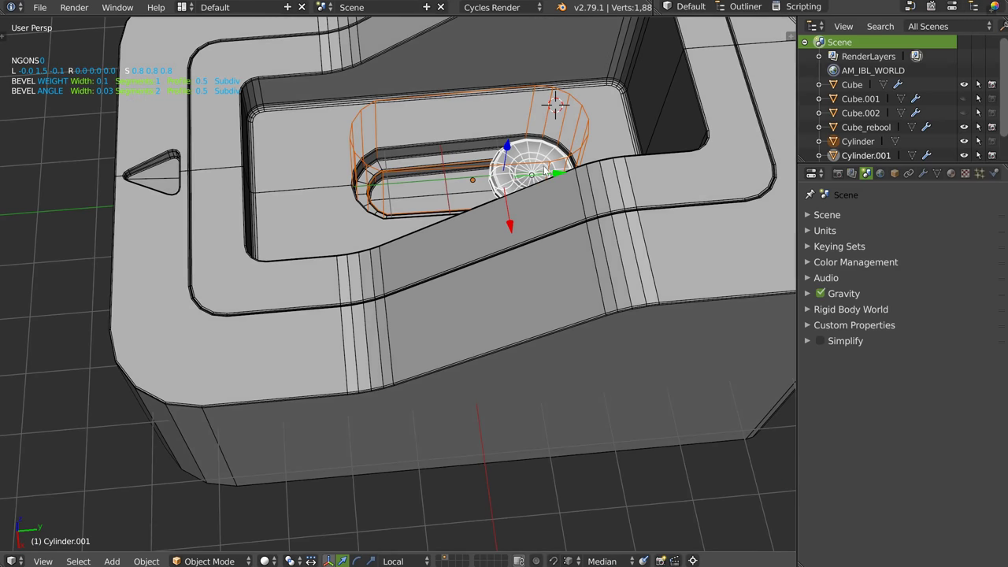
scroll(425, 168, "up", 3)
mouse_move(425, 169)
middle_mouse_down()
mouse_move(409, 233)
mouse_move(479, 208)
middle_mouse_up()
right_click(407, 207)
key("Tab")
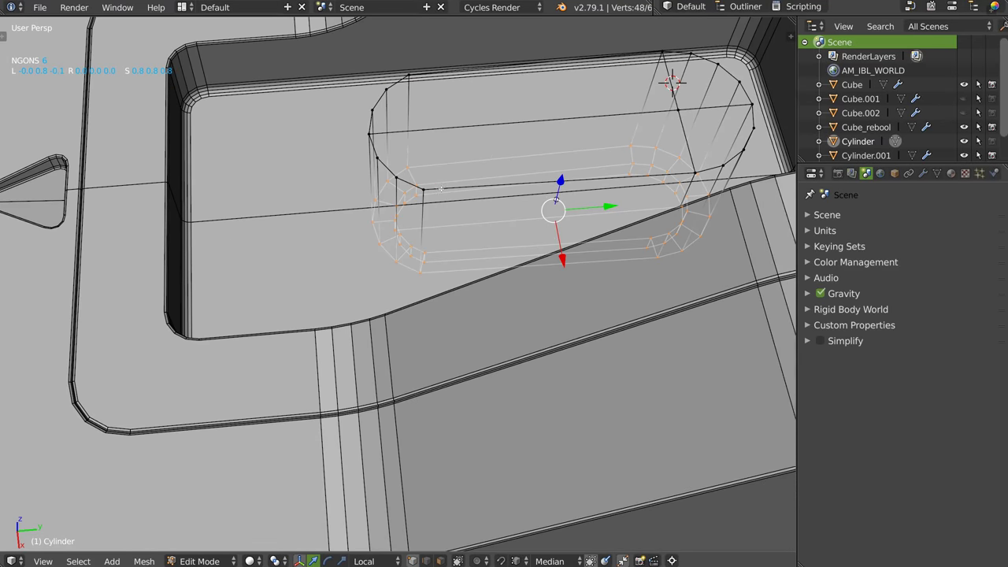
Box-select the strip at the cutter's left end and slide it along the slot.
key("b")
left_click_drag(363, 69, 431, 277)
left_click_drag(455, 199, 342, 233)
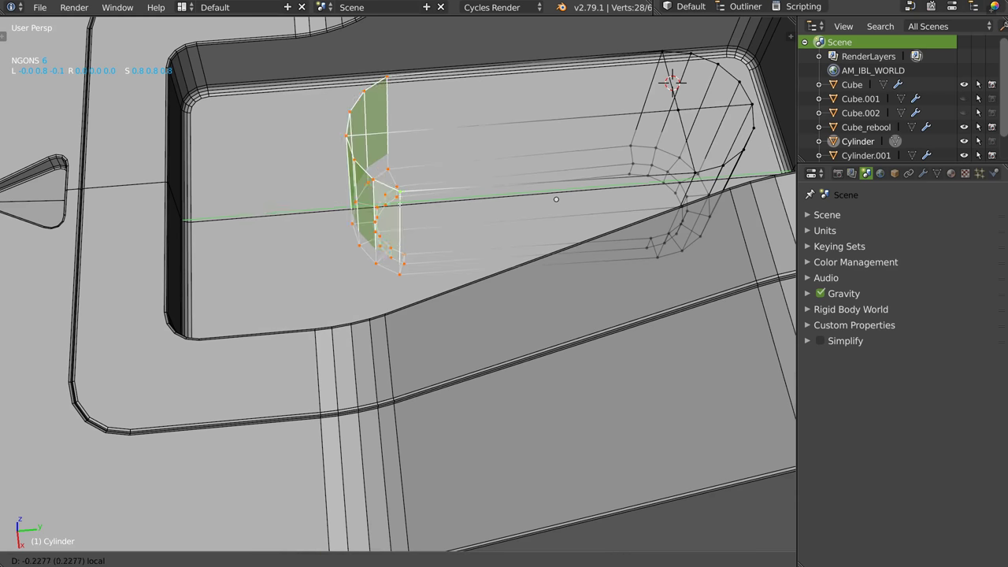
key("Tab")
mouse_move(341, 233)
middle_mouse_down()
mouse_move(373, 204)
mouse_move(461, 180)
mouse_move(429, 161)
mouse_move(349, 155)
mouse_move(346, 224)
mouse_move(374, 206)
mouse_move(336, 215)
middle_mouse_up()
In face mode, move the cutter's end face along local Y until the cylinder is round.
key("ctrl+Tab")
left_click(393, 240)
key("g")
key("y")
key("y")
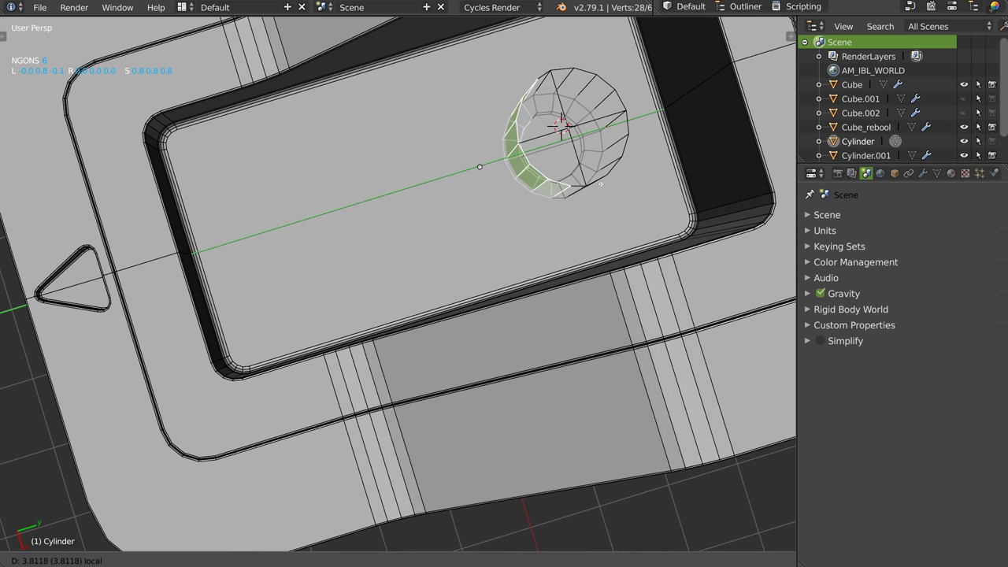
left_click(601, 183)
middle_click_drag(600, 183, 493, 207)
scroll(493, 207, "up", 2)
scroll(489, 215, "up", 2)
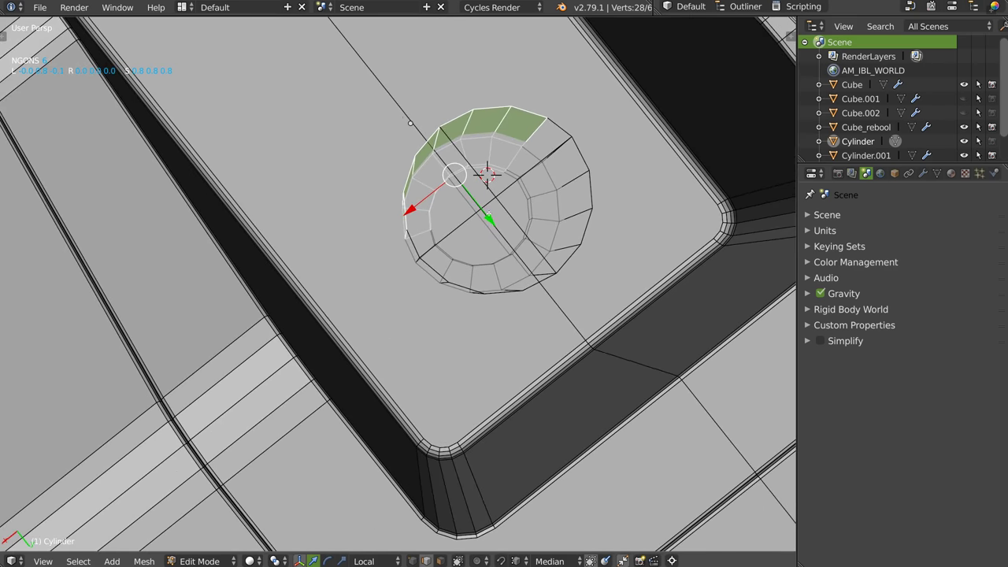
left_click_drag(488, 214, 520, 180)
Select the cylinder's edge loop and look down into the shortened cylinder.
right_click(510, 184, "alt")
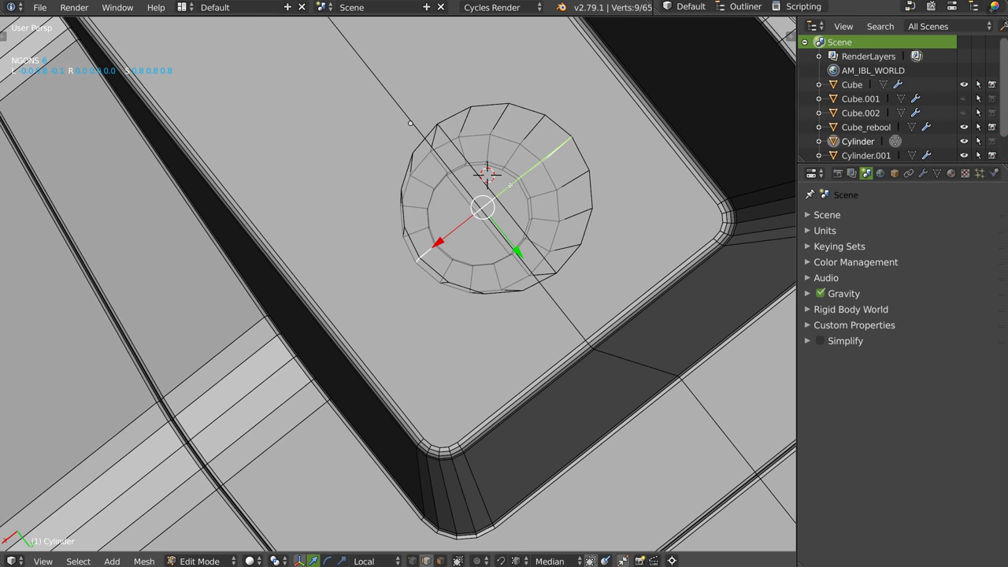
key("a")
left_click(529, 134)
middle_click_drag(529, 134, 543, 189)
key("ctrl+z")
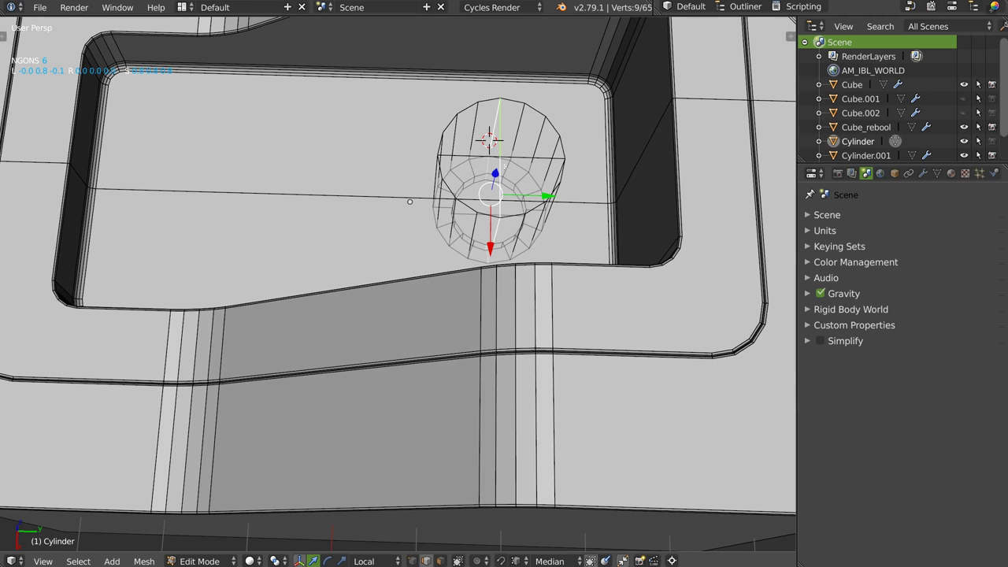
scroll(409, 202, "up", 5)
middle_click_drag(254, 171, 315, 205)
From top orthographic view, align the cylinder's middle loop flat along Y.
key("KP_7")
scroll(441, 310, "up", 3)
scroll(412, 227, "up", 5)
scroll(480, 168, "up", 1)
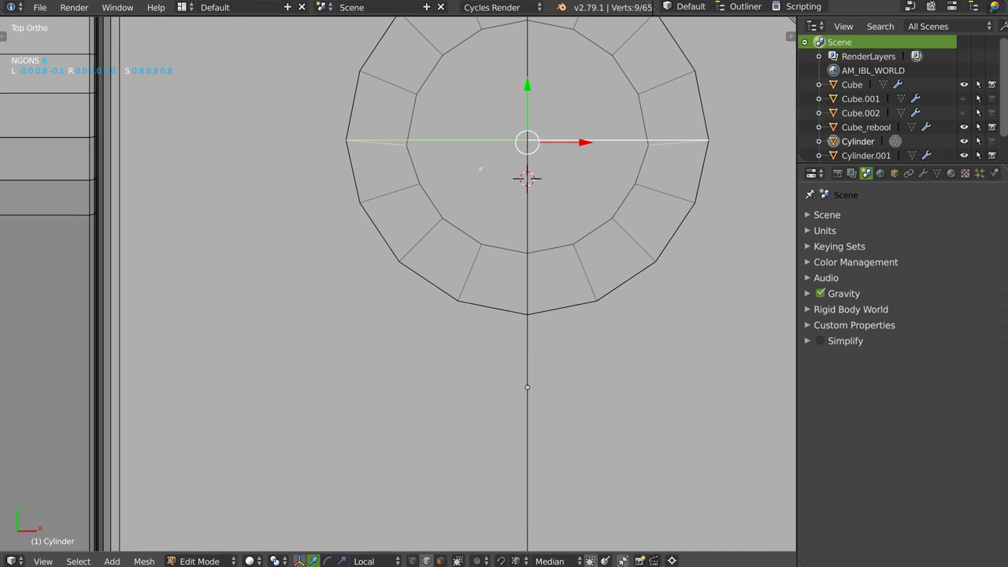
key("alt+x")
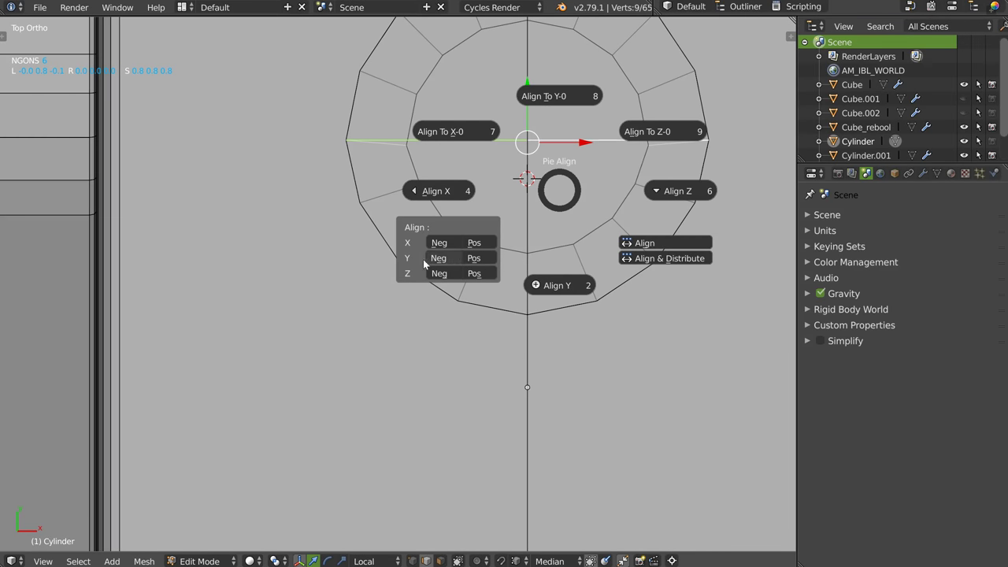
left_click(475, 258)
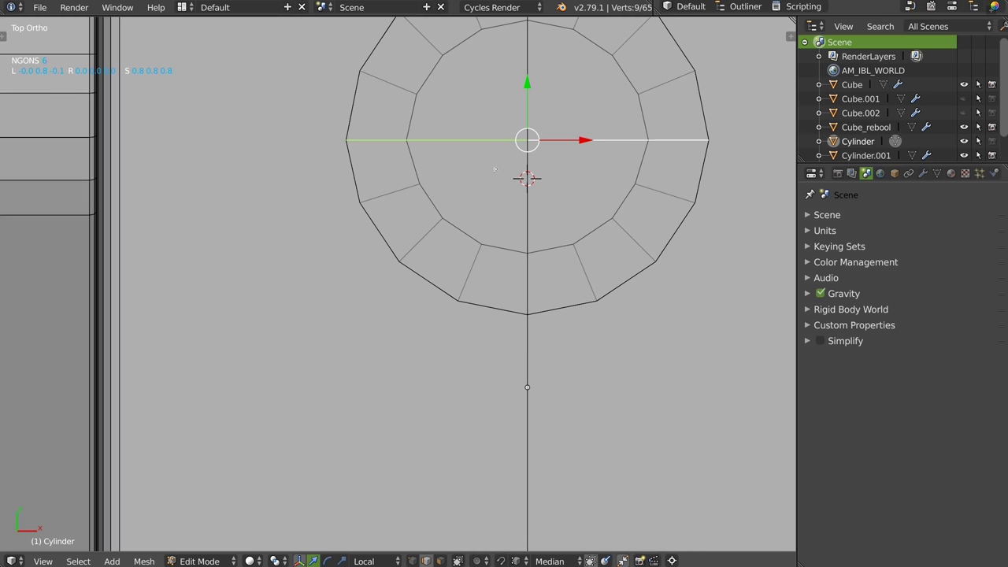
Box-select the lower half of the cylinder's faces, excluding the top faces.
key("a")
left_click(404, 121)
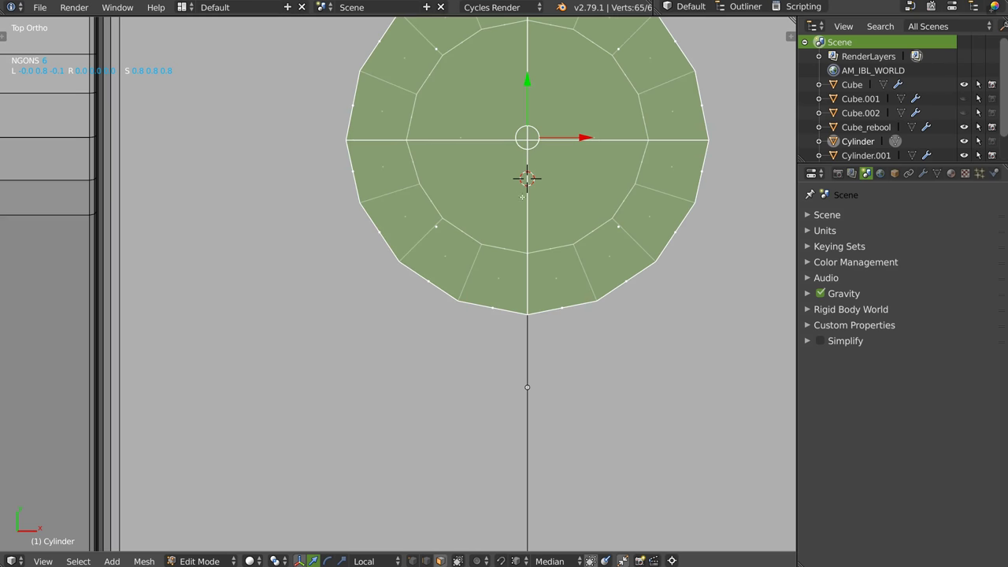
key("a")
key("ctrl+Tab")
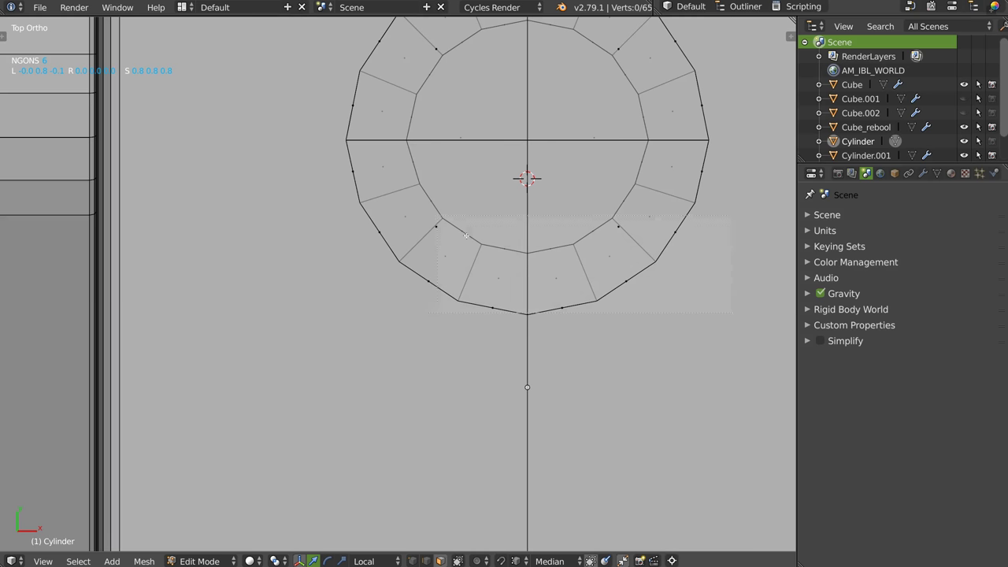
left_click_drag(278, 148, 277, 148)
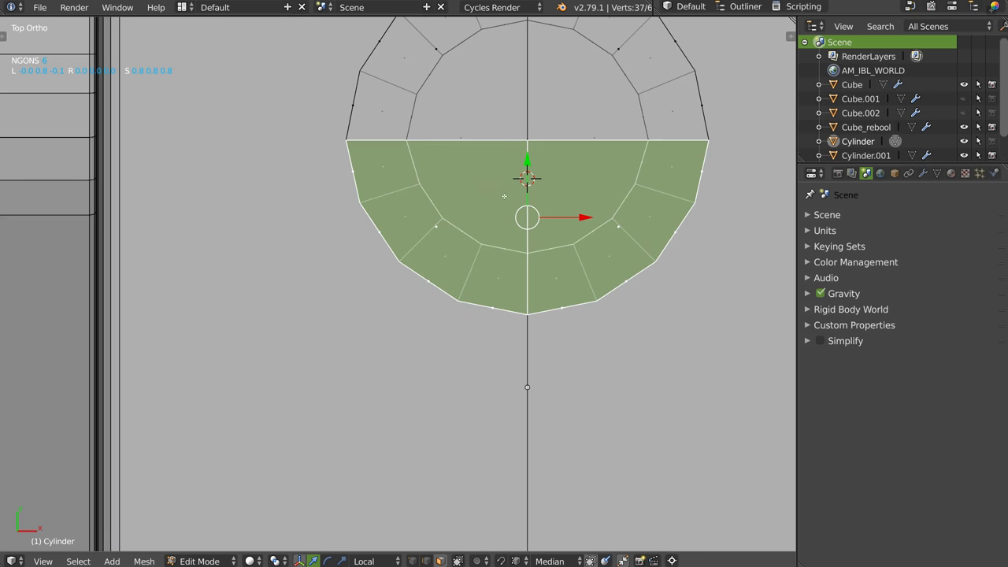
middle_click_drag(504, 195, 480, 152)
scroll(464, 203, "down", 5)
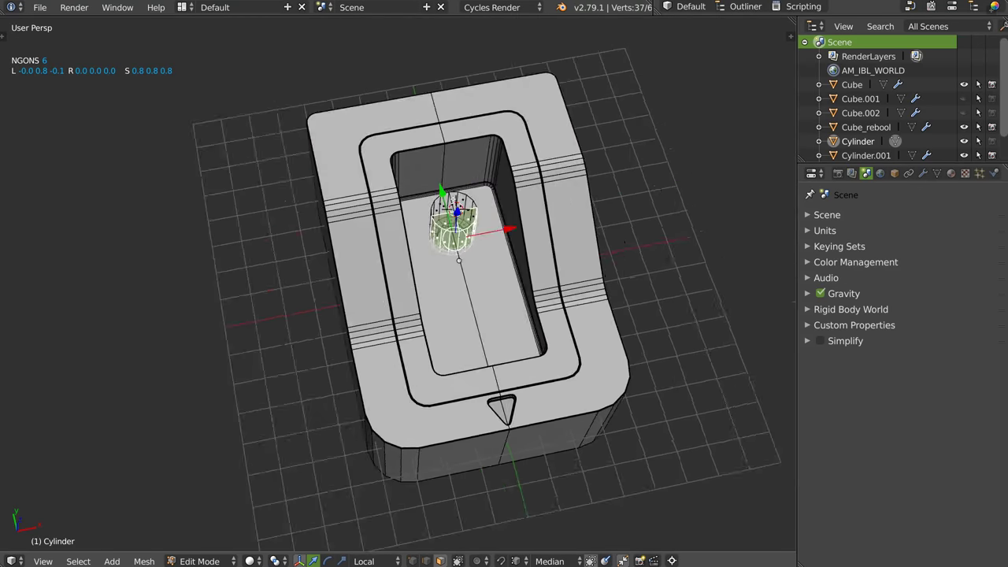
middle_click_drag(464, 203, 500, 155)
scroll(500, 156, "up", 4)
scroll(500, 155, "up", 2)
right_click(385, 224, "shift")
right_click(484, 206, "shift")
middle_click_drag(485, 206, 479, 277)
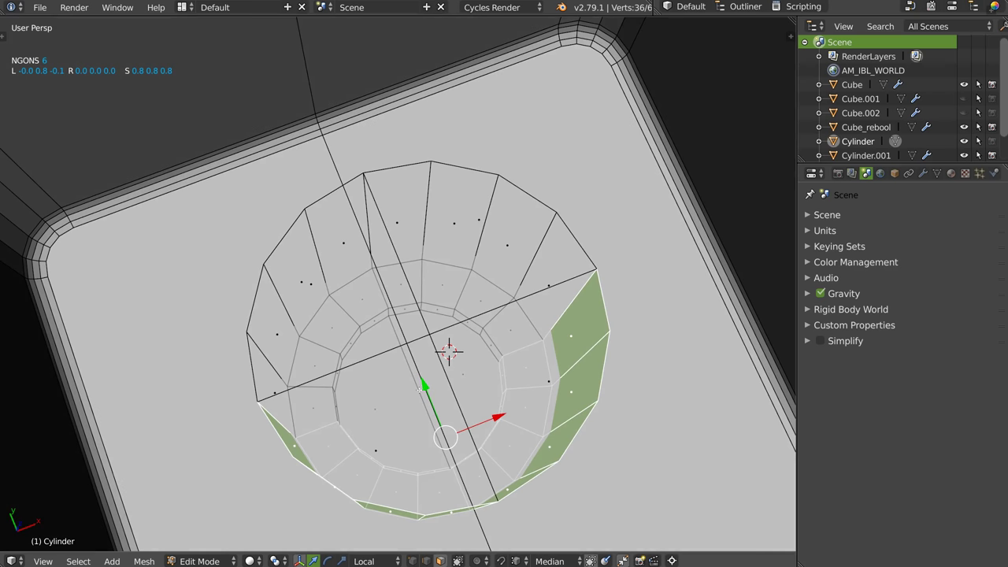
Refine the face selection and slide those faces slightly along the local Y axis.
left_click_drag(423, 386, 423, 387)
right_click(463, 374, "shift")
right_click(401, 389, "shift")
right_click(260, 417, "shift")
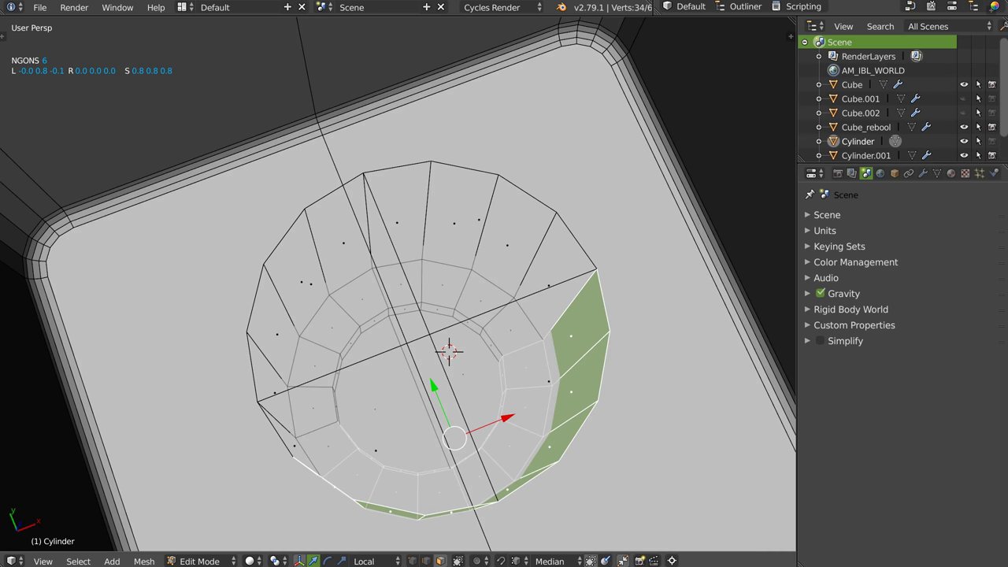
right_click(579, 304, "shift")
middle_click_drag(601, 280, 551, 331)
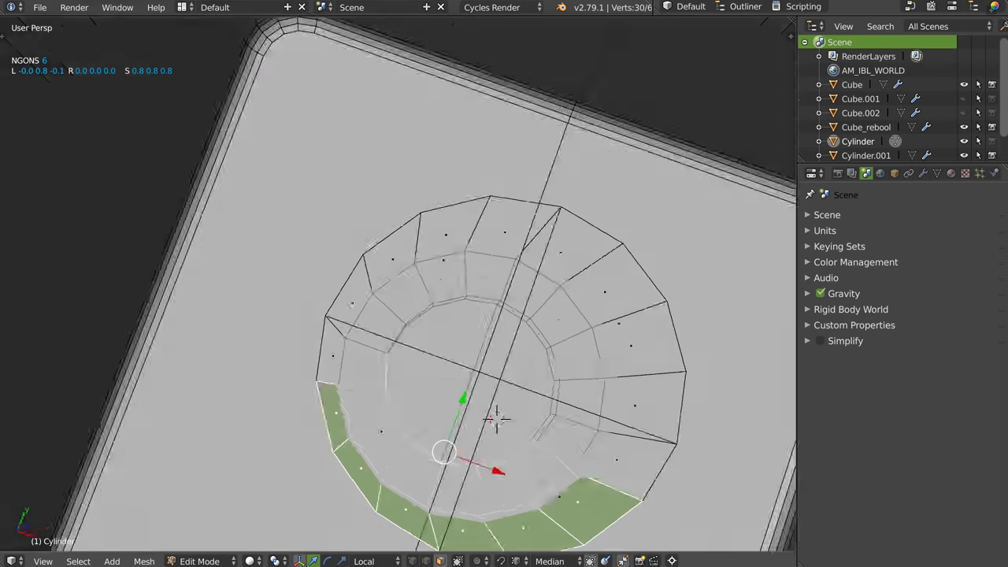
middle_click_drag(439, 314, 368, 370)
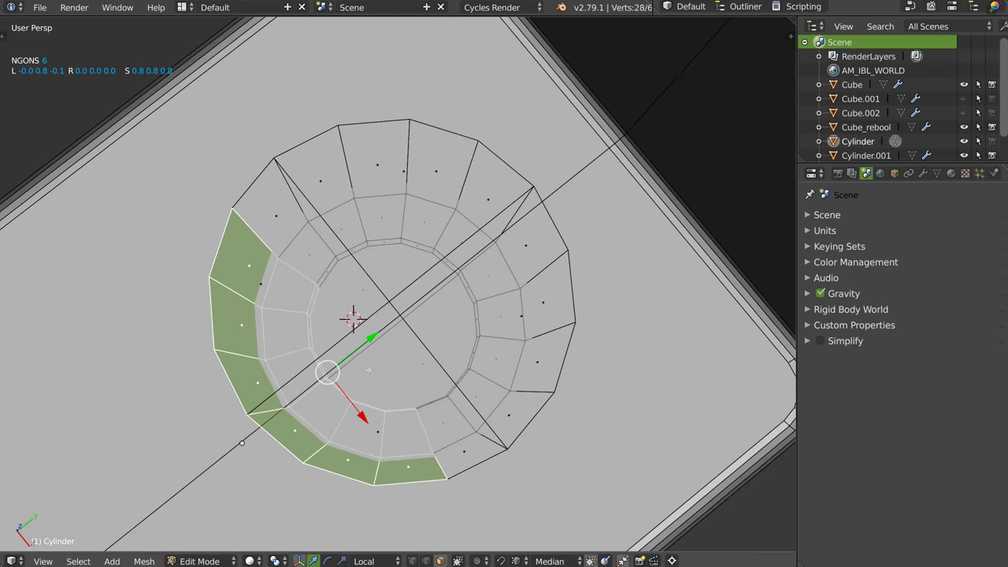
key("g")
left_click(380, 355)
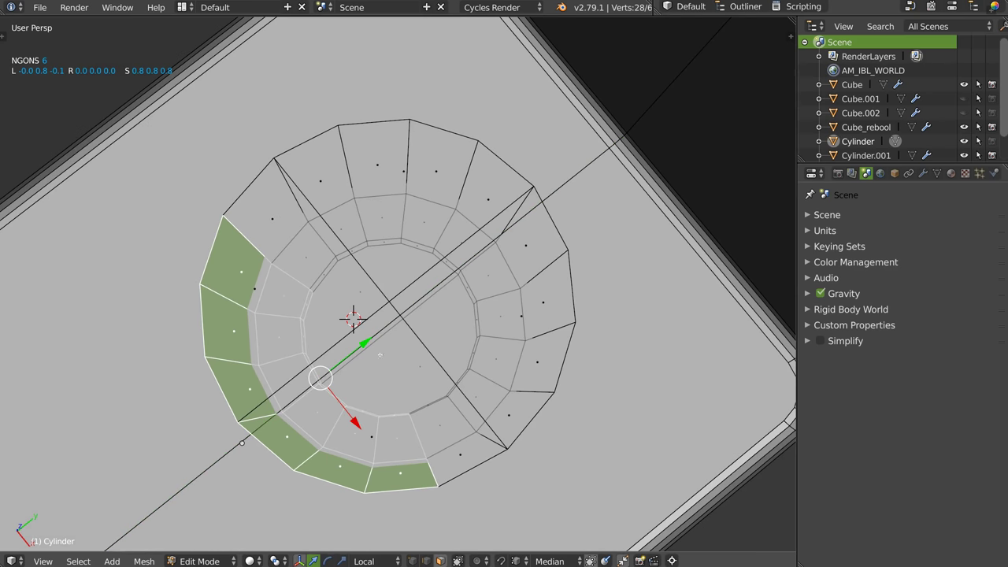
left_click_drag(364, 344, 355, 352)
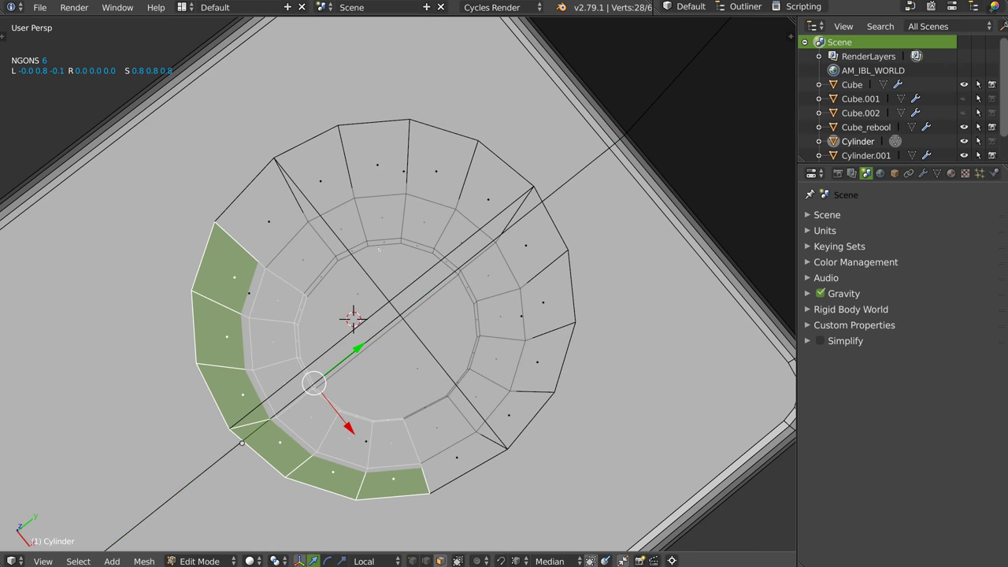
Add centred loop cuts through the cylinder's left and lower-right side faces.
key("ctrl+r")
left_click(326, 281)
right_click(330, 281)
key("ctrl+r")
left_click(435, 420)
right_click(435, 421)
key("ctrl+r")
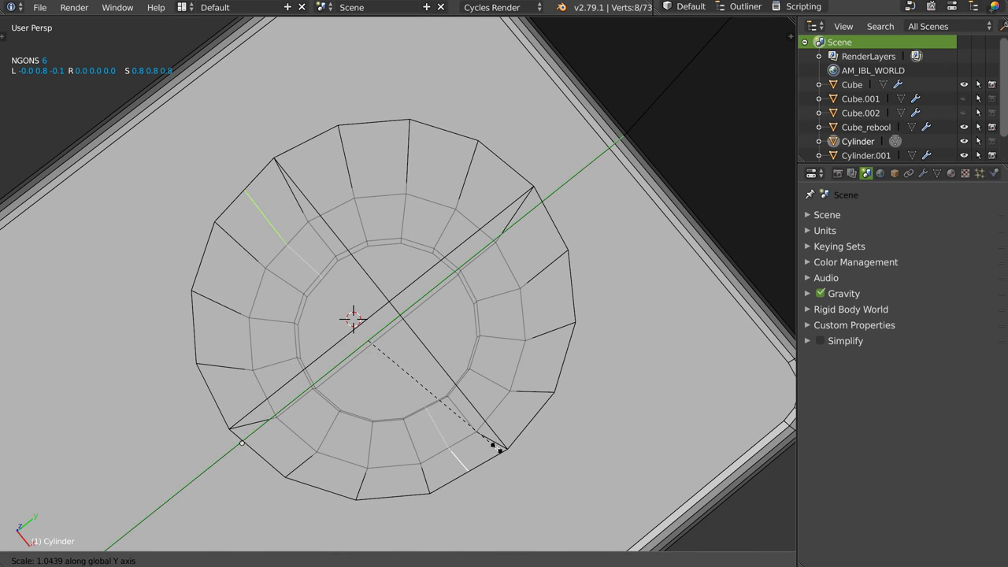
Try scaling the selection along X, cancel it, and select the region inside the loop.
middle_click_drag(495, 443, 564, 396)
key("q")
key("q")
key("s")
key("x")
right_click(558, 392)
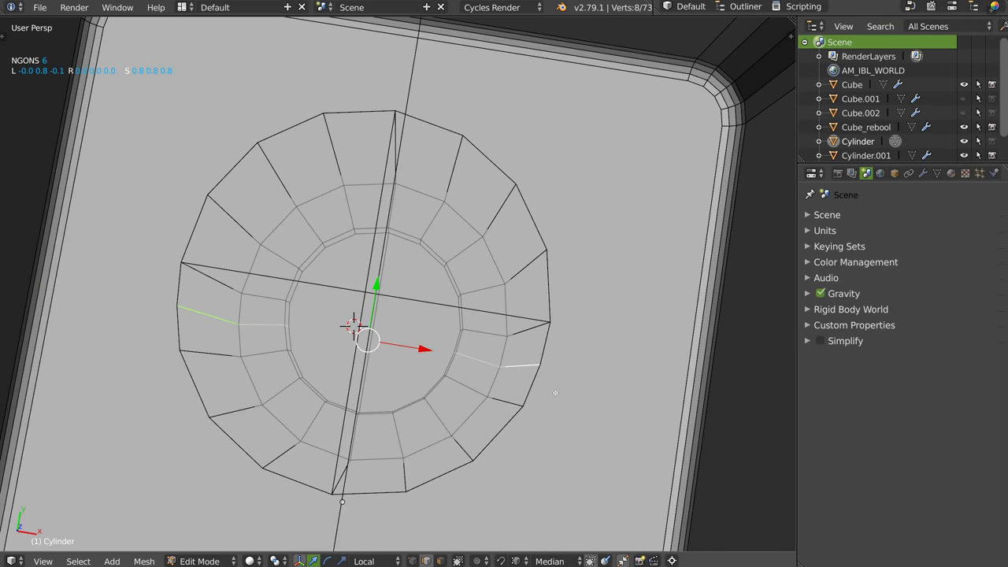
key("a")
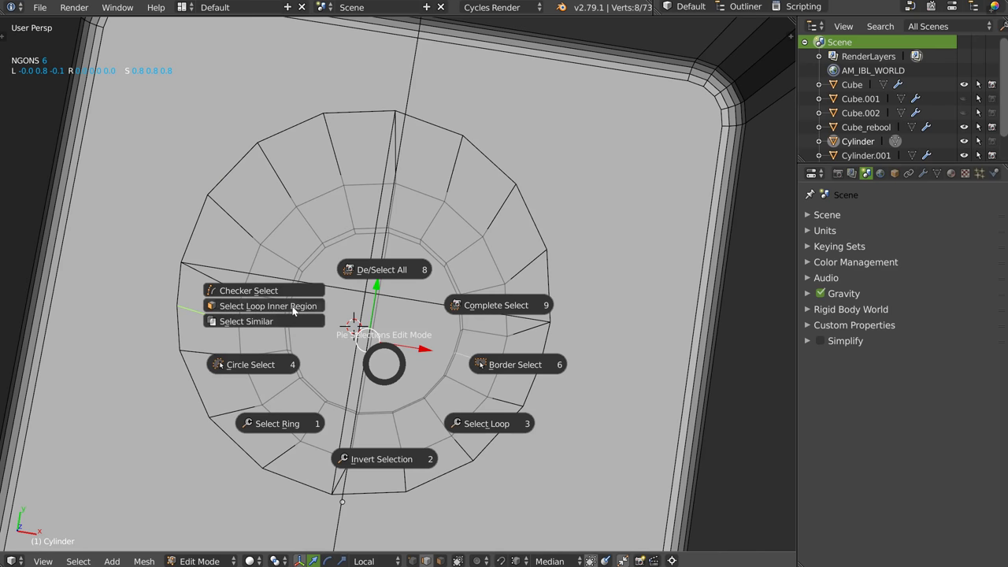
left_click(291, 308)
Box-select the lower half of the cylinder's faces from the top orthographic view.
key("a")
key("KP_7")
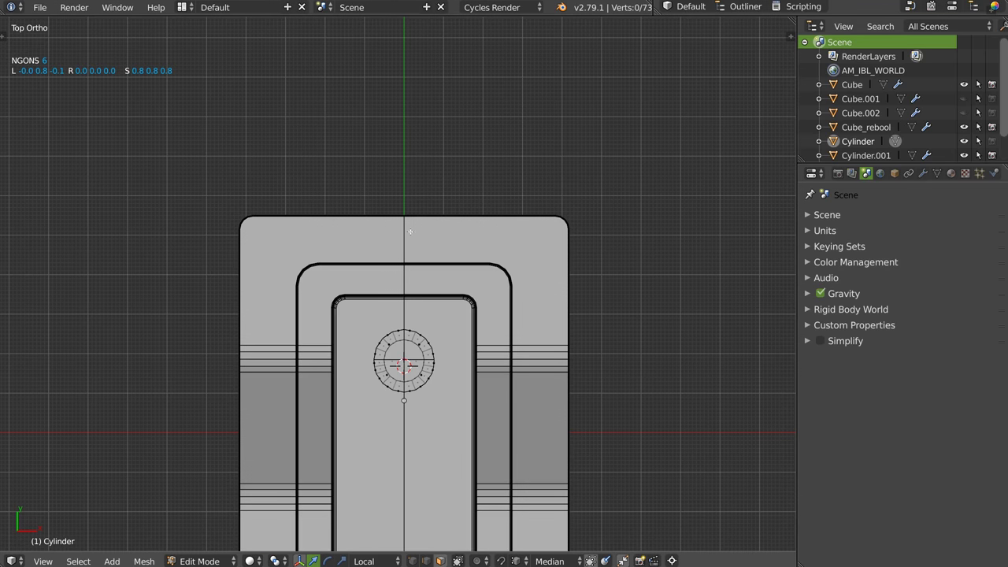
scroll(409, 315, "up", 2)
scroll(421, 216, "up", 2)
scroll(422, 217, "up", 2)
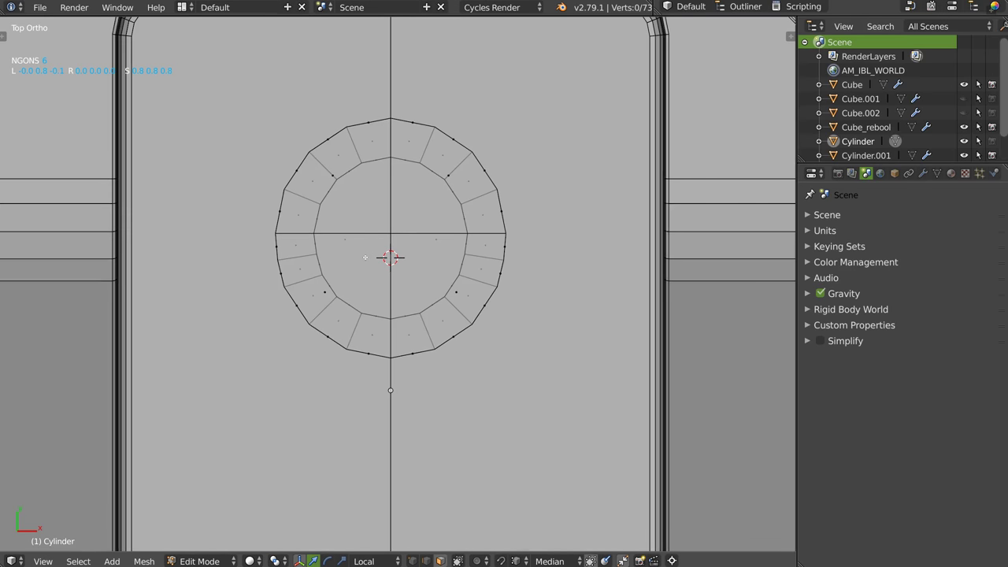
scroll(426, 292, "up", 1)
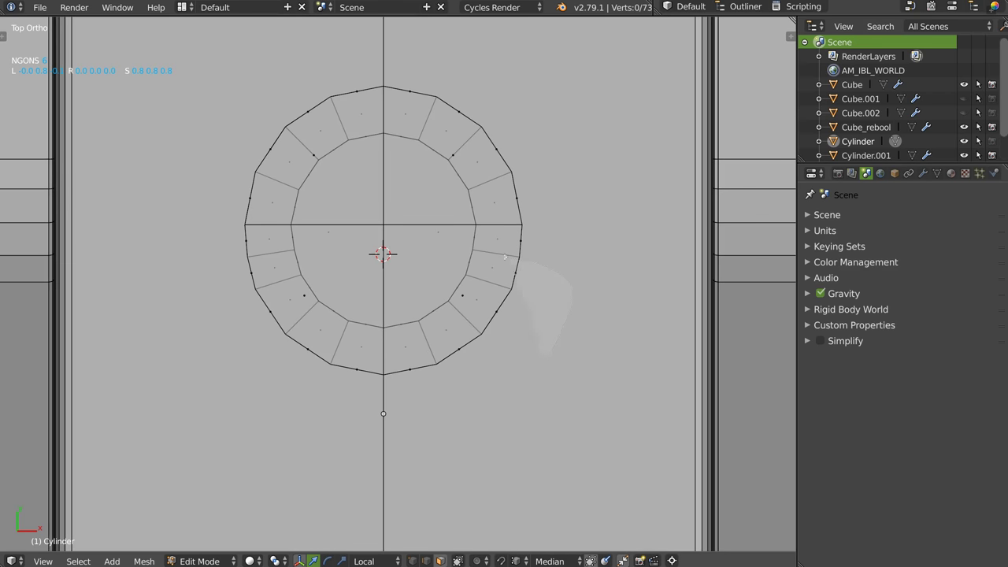
left_click_drag(240, 227, 526, 378)
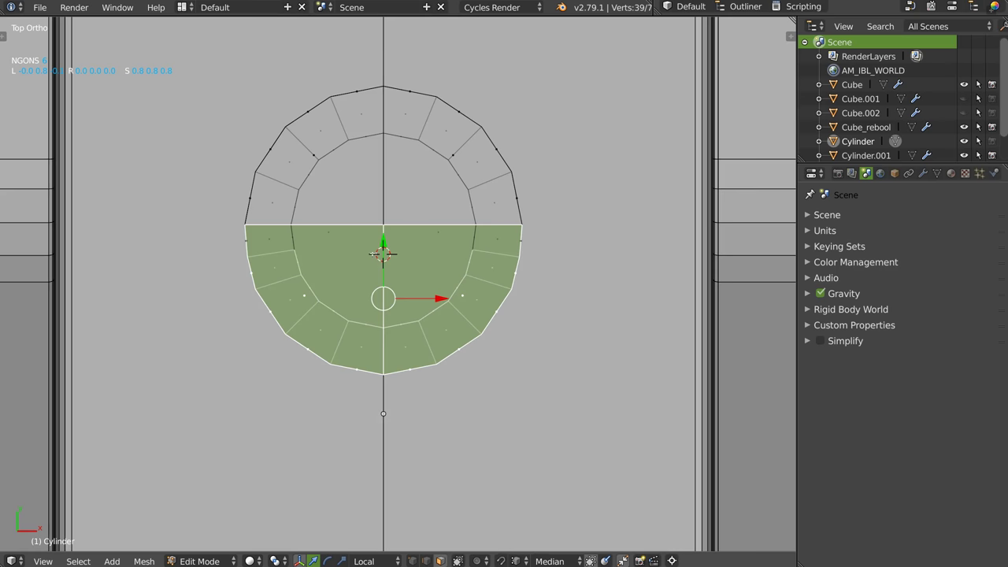
Return to Object Mode and inspect the round hole in the recess floor, reselecting the Cylinder.
middle_click_drag(271, 255, 378, 259)
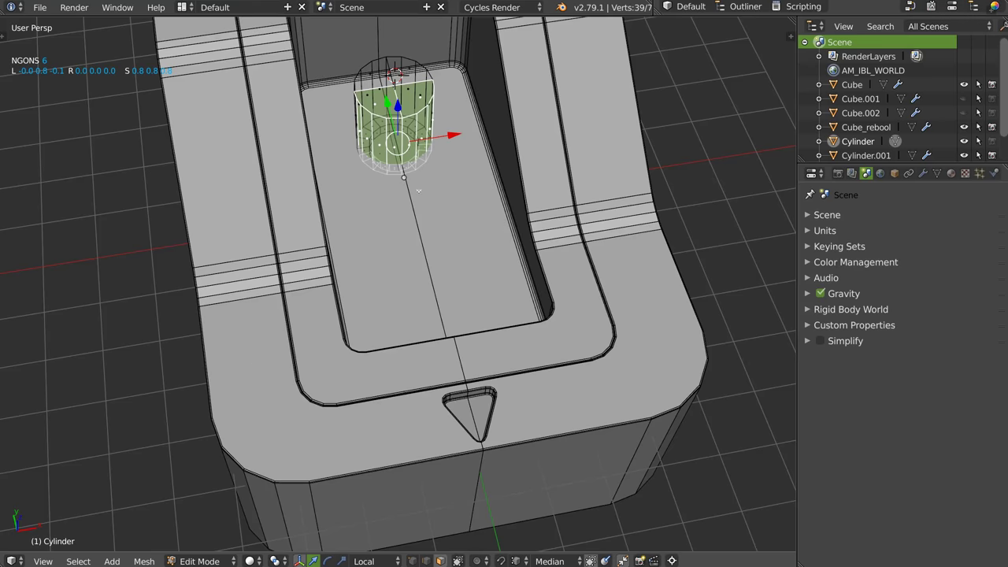
middle_click_drag(267, 339, 389, 147)
scroll(389, 147, "up", 3)
key("Tab")
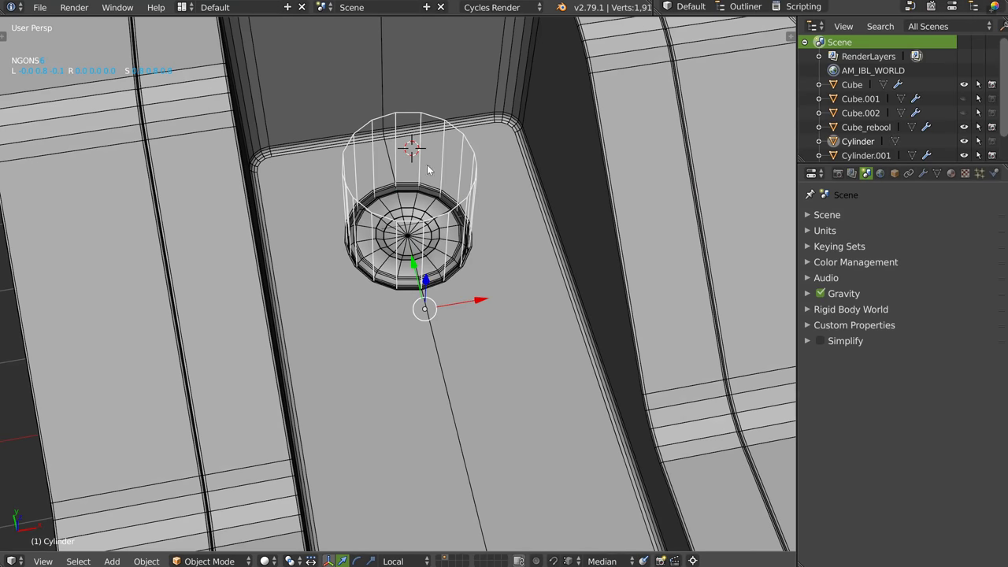
right_click(81, 528, "shift")
mouse_move(81, 528)
middle_mouse_down()
mouse_move(517, 186)
mouse_move(438, 273)
middle_mouse_up()
right_click(518, 186)
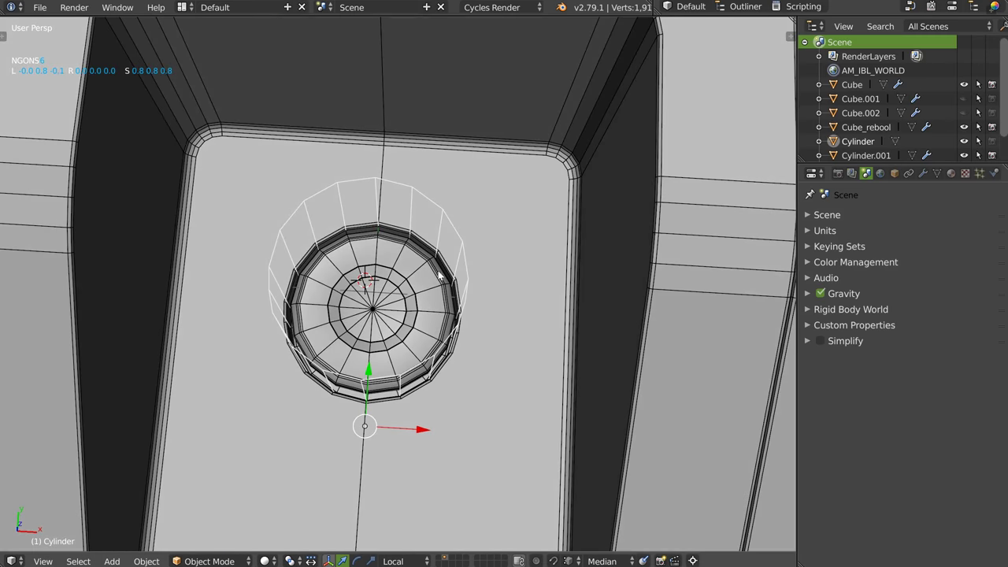
Try symmetrizing the Cylinder along Y twice, cancelling the second attempt.
key("alt+shift+a")
left_click(422, 423)
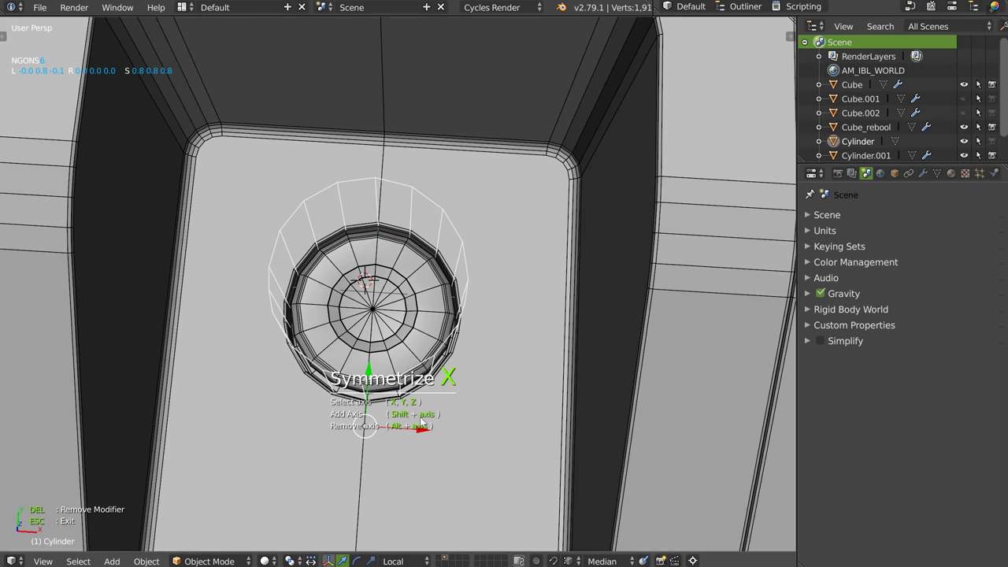
key("y")
left_click(411, 207)
key("alt+shift+a")
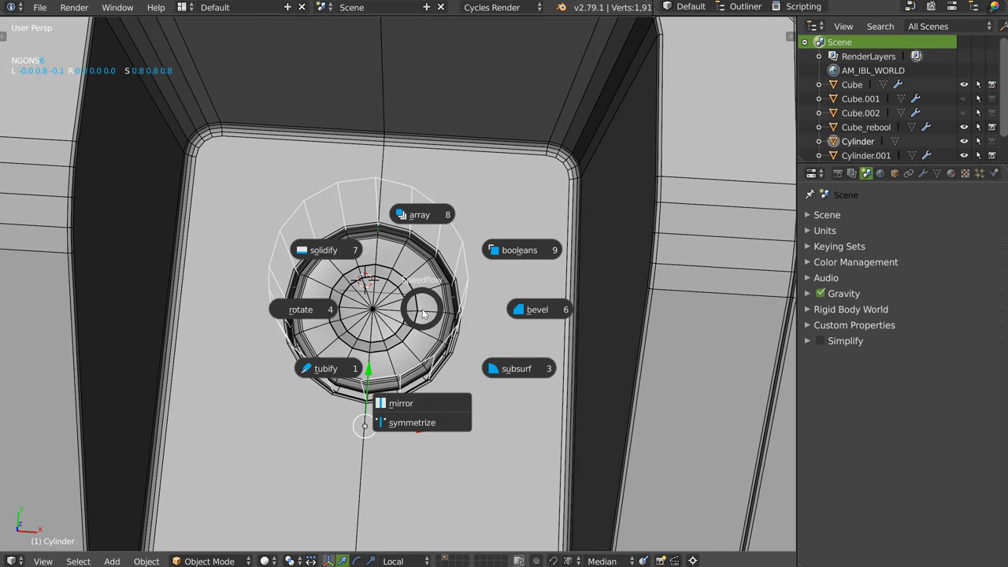
left_click(411, 423)
key("y")
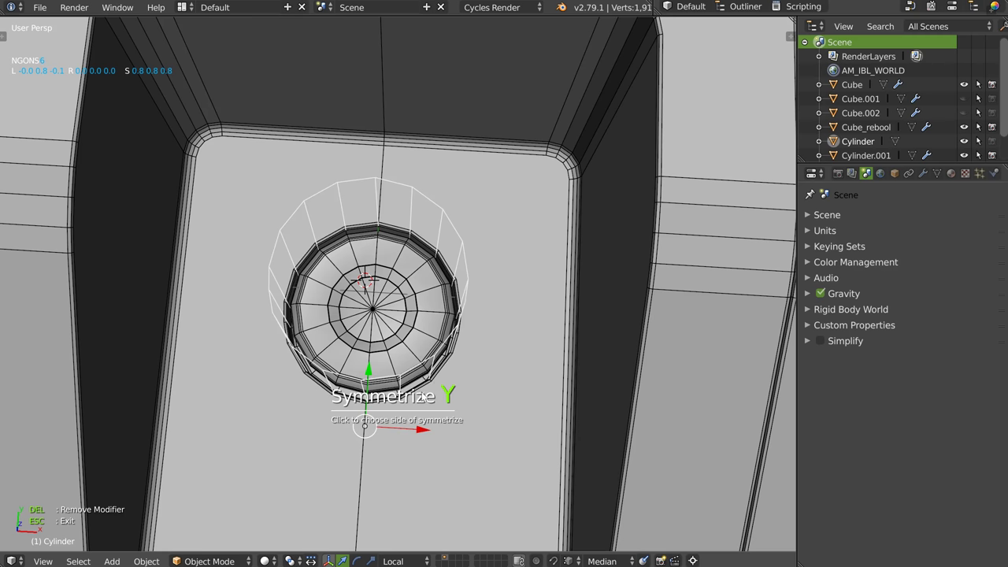
left_click(402, 381)
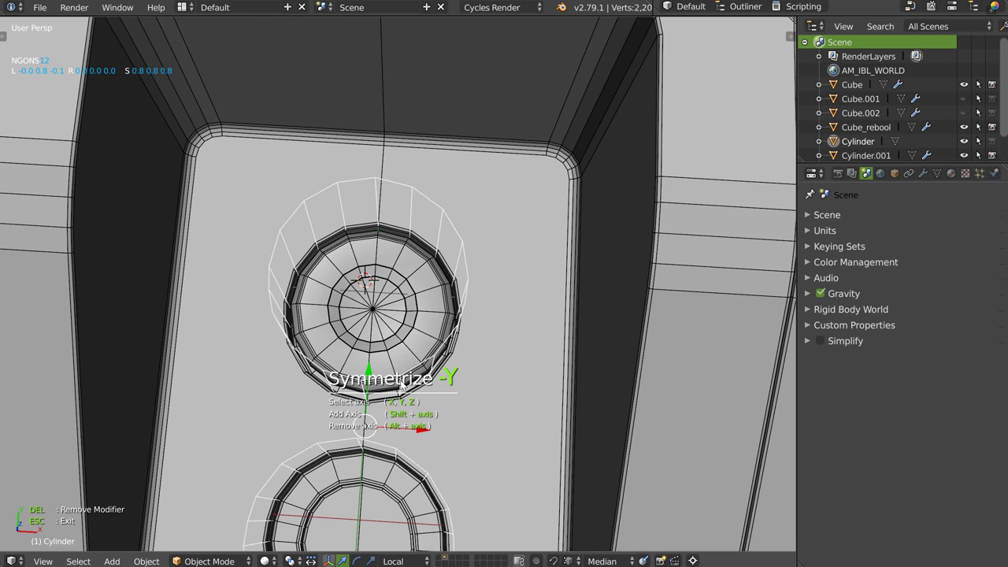
key("Delete")
Enter Edit Mode on the Cylinder, select all its vertices and return to Object Mode.
key("Tab")
right_click(468, 277)
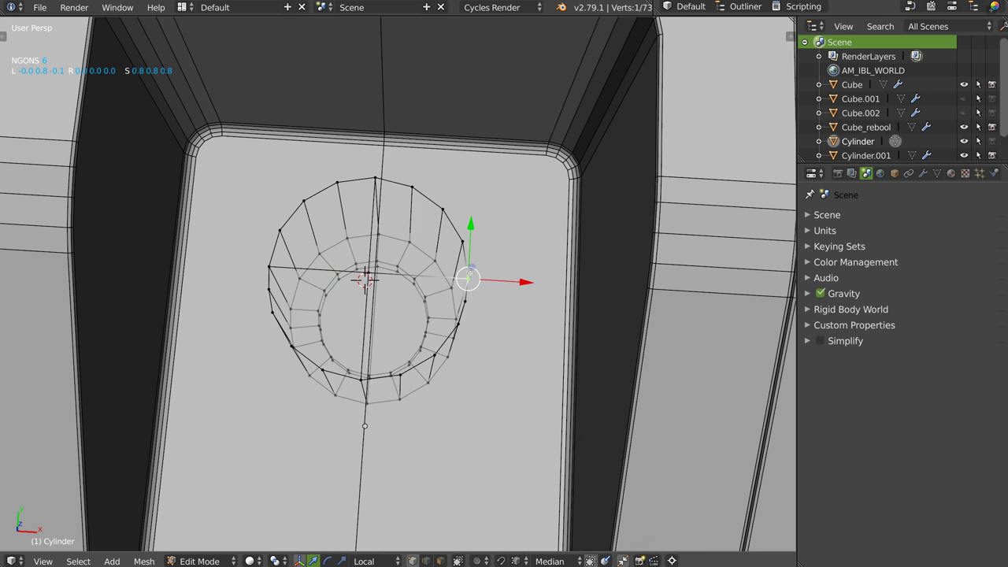
key("a")
key("w")
left_click(257, 258)
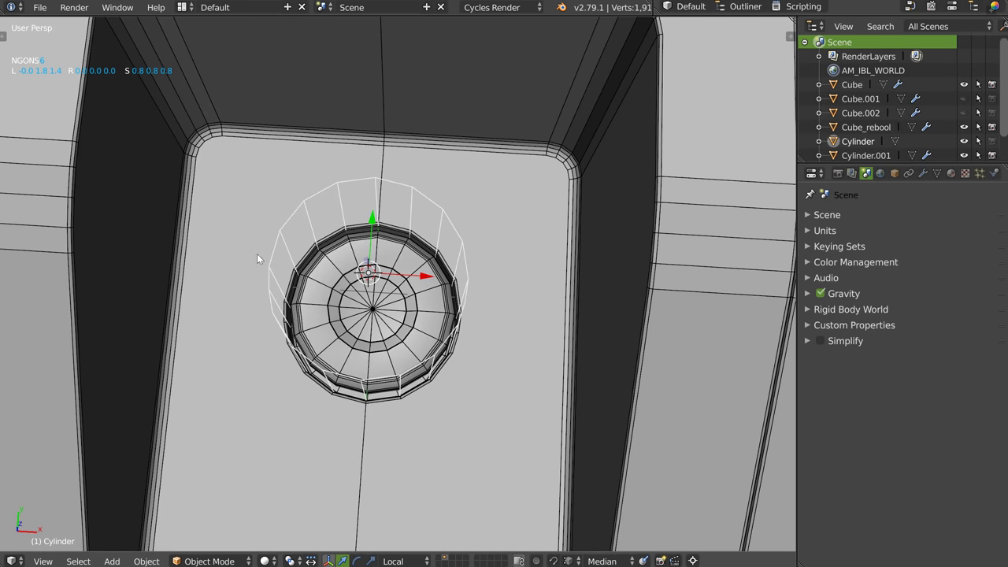
Symmetrize the Cylinder along Y with the direction flipped, then enter its mesh editing.
key("w")
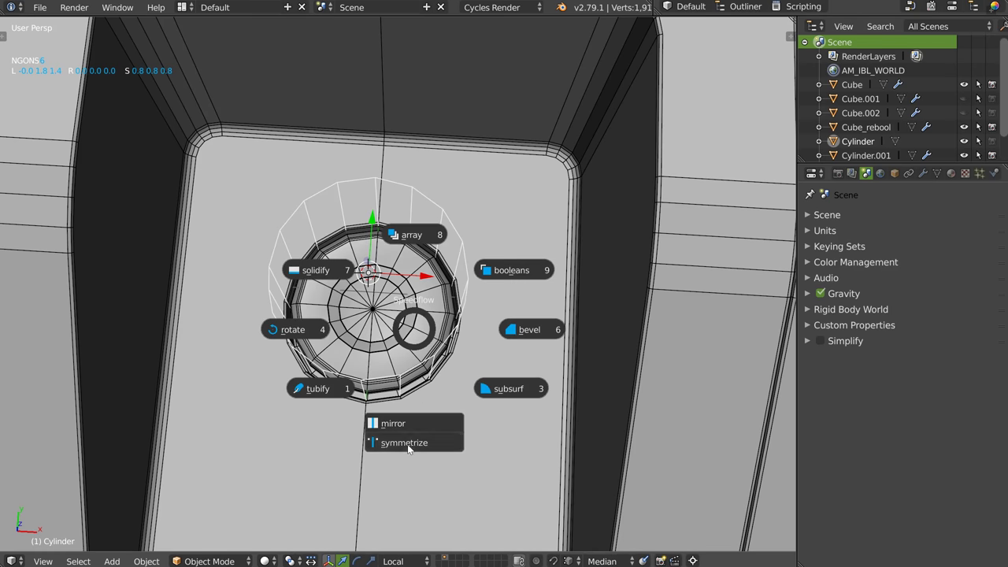
left_click(405, 438)
key("y")
key("z")
left_click(406, 383)
mouse_move(406, 382)
middle_mouse_down()
mouse_move(457, 346)
mouse_move(357, 202)
middle_mouse_up()
key("Tab")
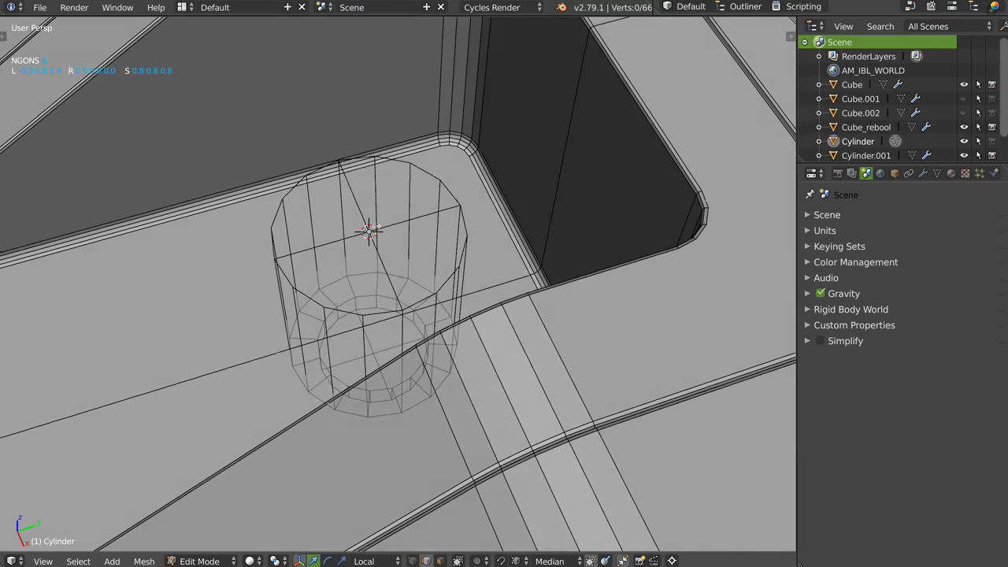
Select one half of the Cylinder from an edge loop's inner region and slide it along Y.
right_click(357, 244, "alt")
key("a")
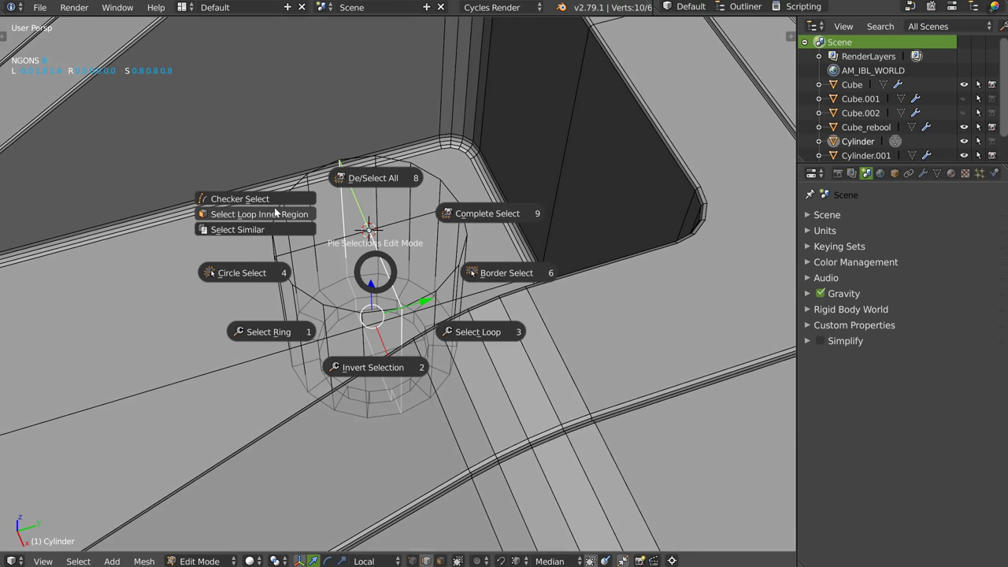
left_click(273, 215)
key("k")
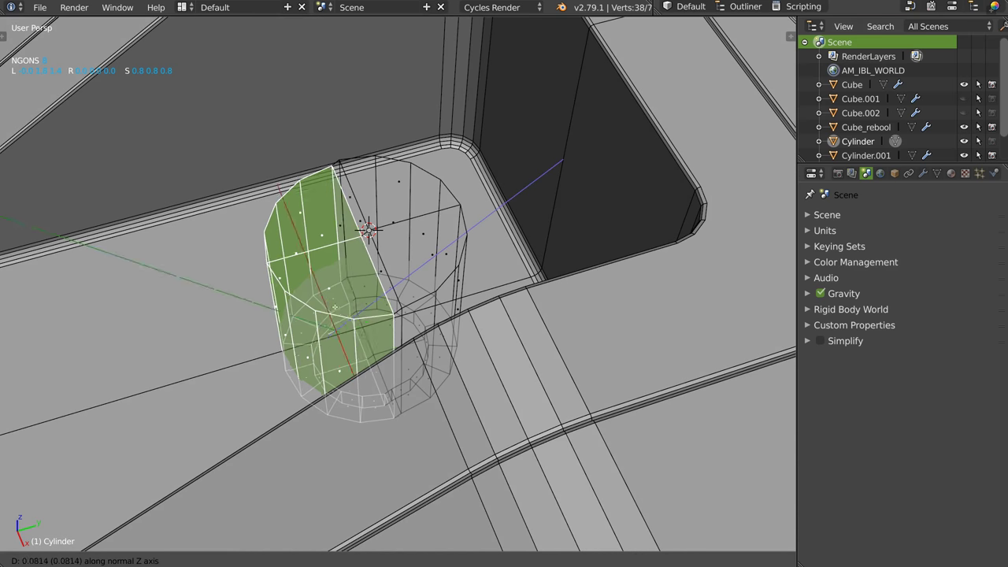
left_click(362, 296)
key("Return")
key("g")
left_click(70, 315)
scroll(331, 307, "down", 3)
key("g")
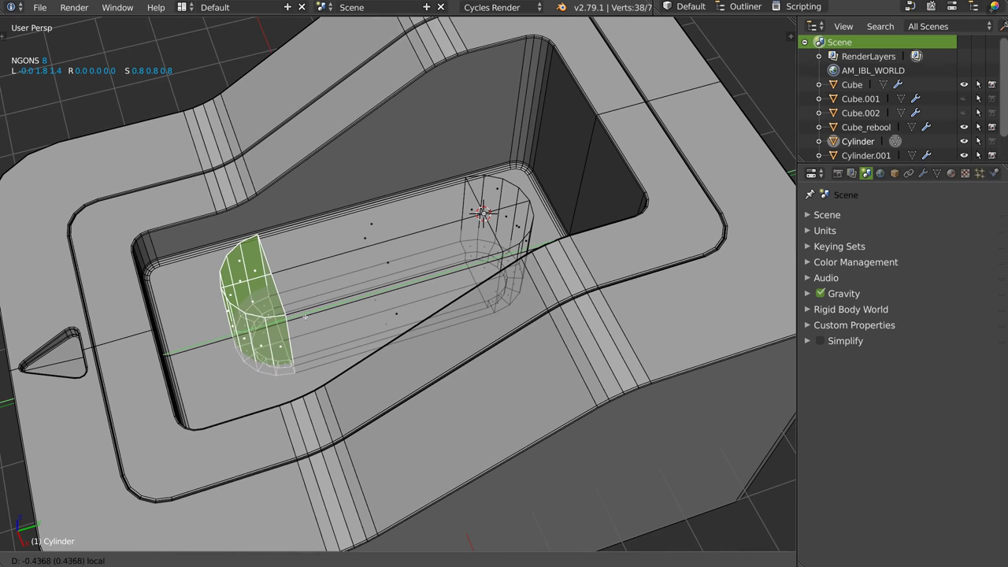
left_click(395, 162)
Return to Object Mode and orbit around the part to inspect the elongated slot.
key("Tab")
mouse_move(394, 162)
middle_mouse_down()
mouse_move(502, 249)
mouse_move(384, 314)
mouse_move(444, 265)
mouse_move(440, 277)
mouse_move(491, 261)
mouse_move(470, 259)
mouse_move(343, 318)
mouse_move(407, 243)
mouse_move(399, 279)
mouse_move(429, 287)
mouse_move(396, 265)
mouse_move(508, 299)
mouse_move(479, 275)
mouse_move(513, 274)
middle_mouse_up()
key("a")
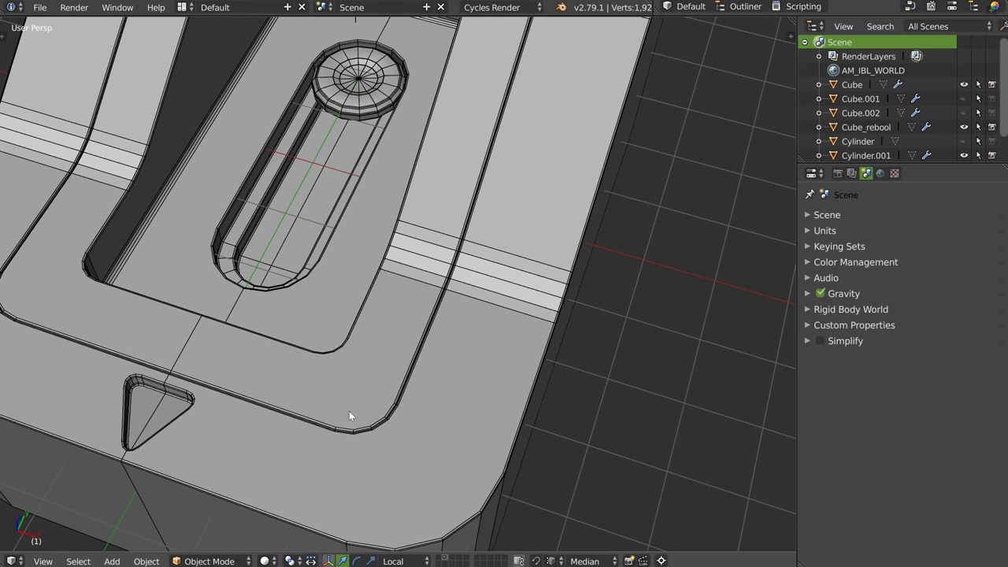
mouse_move(404, 220)
middle_mouse_down()
mouse_move(420, 198)
mouse_move(457, 197)
mouse_move(459, 187)
mouse_move(424, 196)
mouse_move(360, 359)
middle_mouse_up()
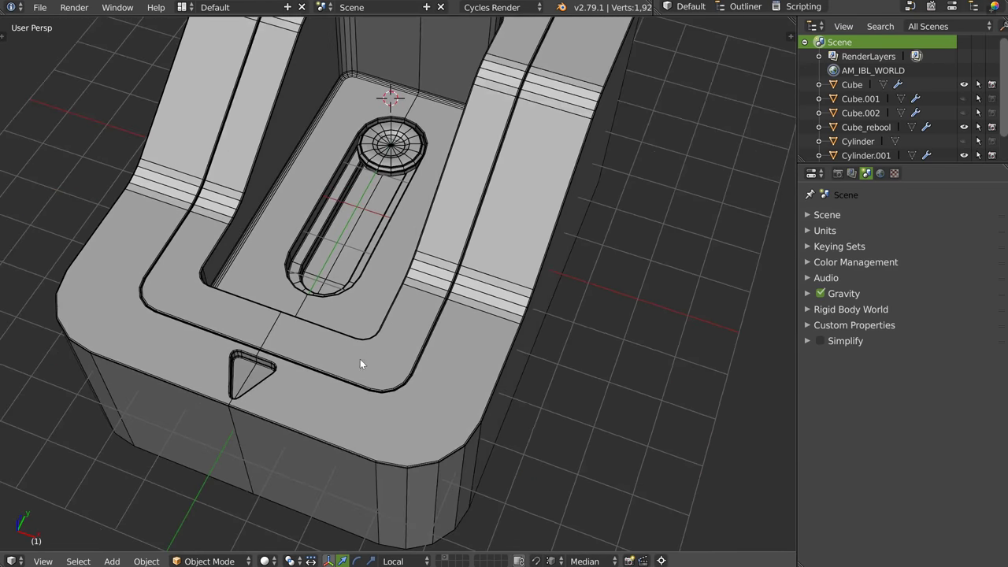
scroll(360, 364, "up", 2)
scroll(394, 421, "up", 3)
scroll(441, 279, "down", 3)
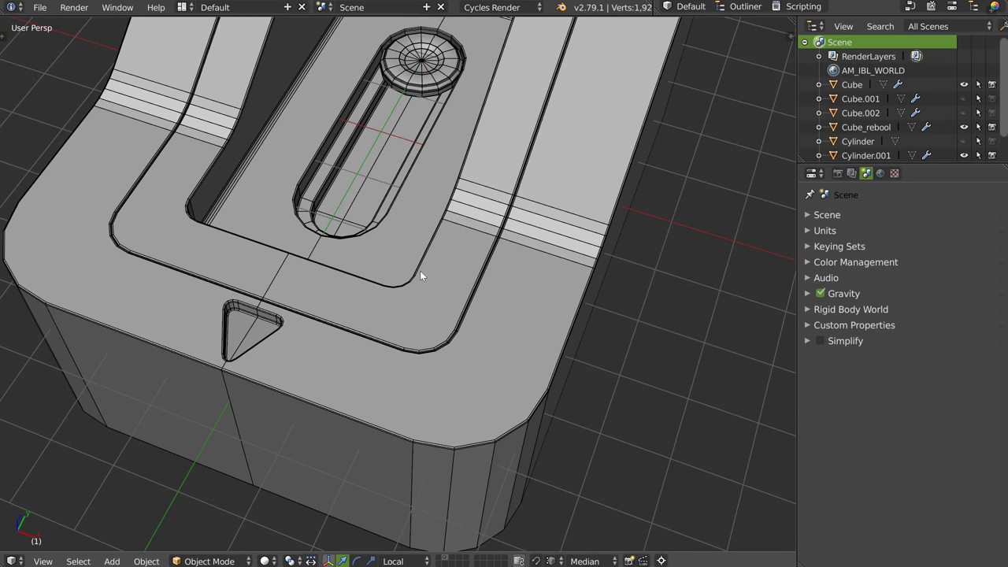
Add a Cylinder, scale it to 0.4 and place it on the rim near the front corner.
key("ctrl+s")
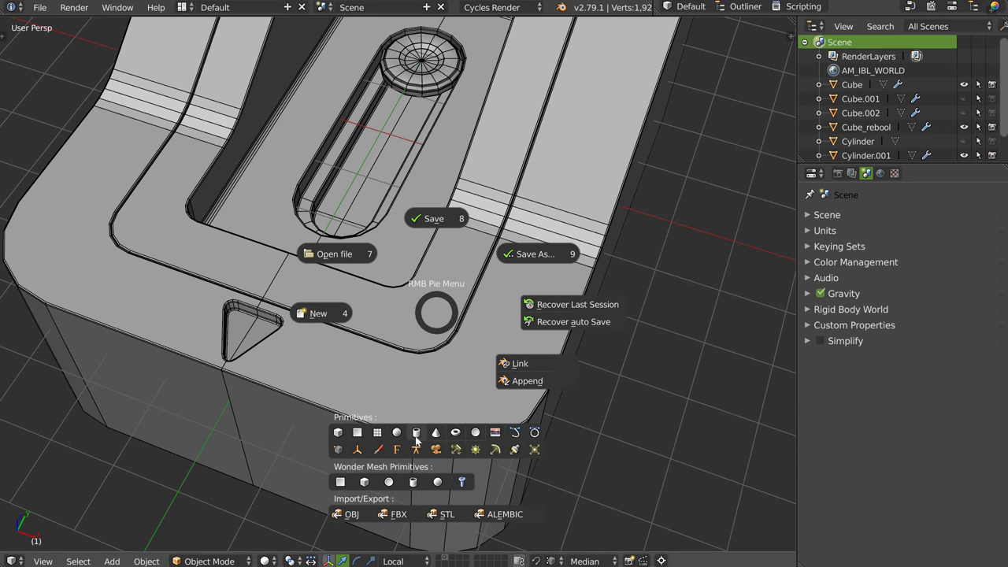
left_click(417, 438)
left_click(417, 316)
key("s")
left_click(472, 314)
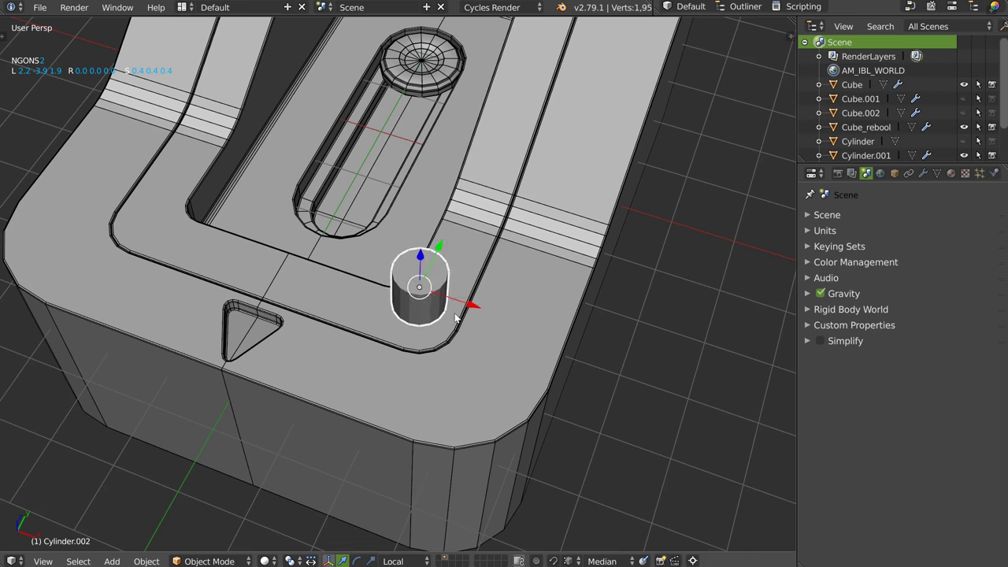
middle_click_drag(472, 313, 421, 242)
left_click_drag(422, 238, 417, 315)
middle_click_drag(417, 330, 441, 370)
left_click_drag(461, 364, 479, 344)
left_click(479, 343)
mouse_move(475, 333)
middle_mouse_down()
mouse_move(432, 356)
mouse_move(405, 289)
middle_mouse_up()
scroll(432, 355, "up", 3)
Extrude the cylinder's top face and widen it into a countersink flare.
key("Tab")
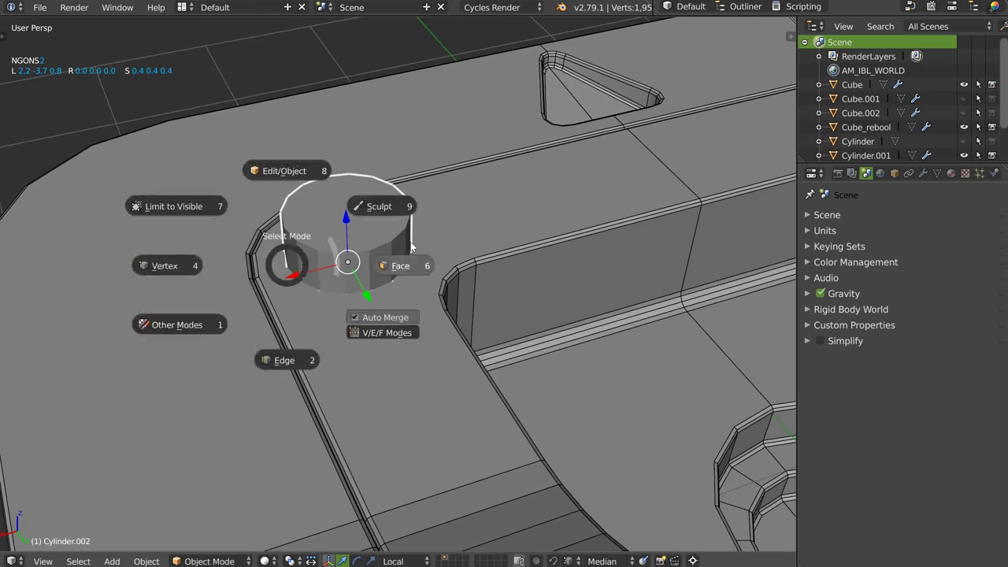
middle_click_drag(352, 214, 368, 214)
key("e")
left_click(352, 184)
key("s")
left_click(448, 207)
key("Tab")
Sink the cutter into the rim and mirror it across Cube_rebool.
left_click_drag(351, 234, 340, 302)
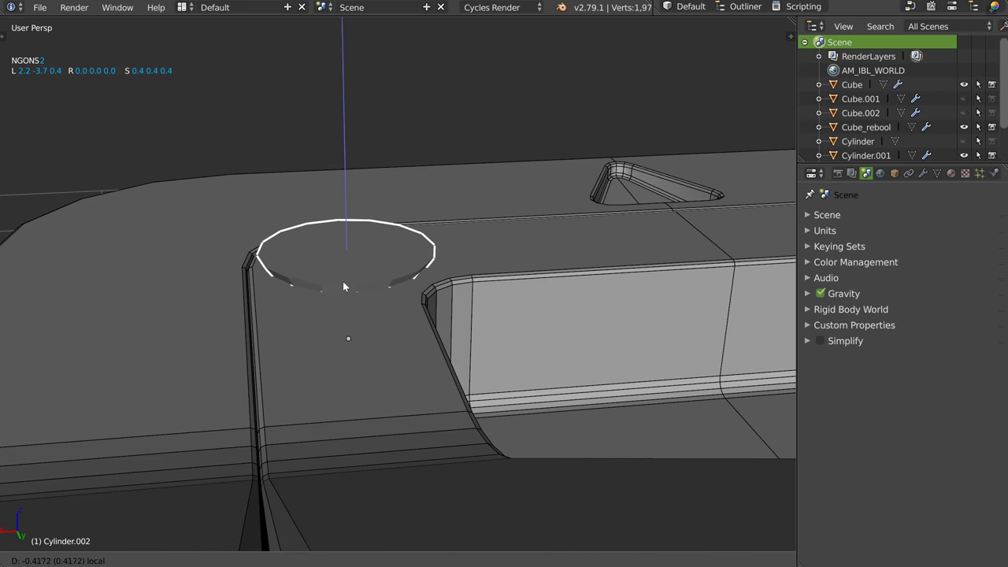
right_click(503, 264)
right_click(362, 268, "shift")
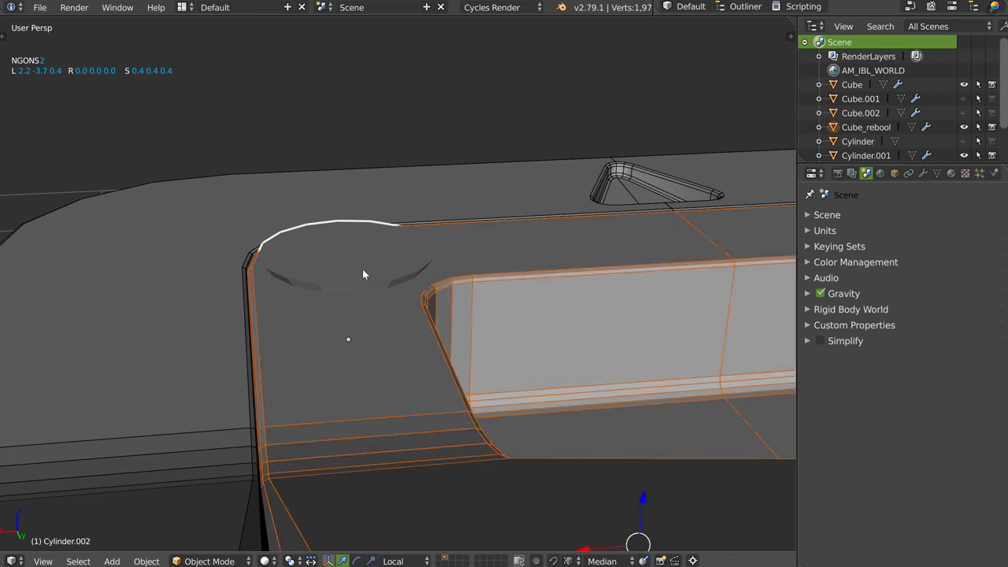
key("alt+shift+s")
left_click(356, 367)
right_click(373, 268)
right_click(371, 268)
right_click(374, 339, "shift")
Cut the cylinder into Cube_rebool with a Boolean Difference and scale the cutter to 0.9.
key("alt+shift+s")
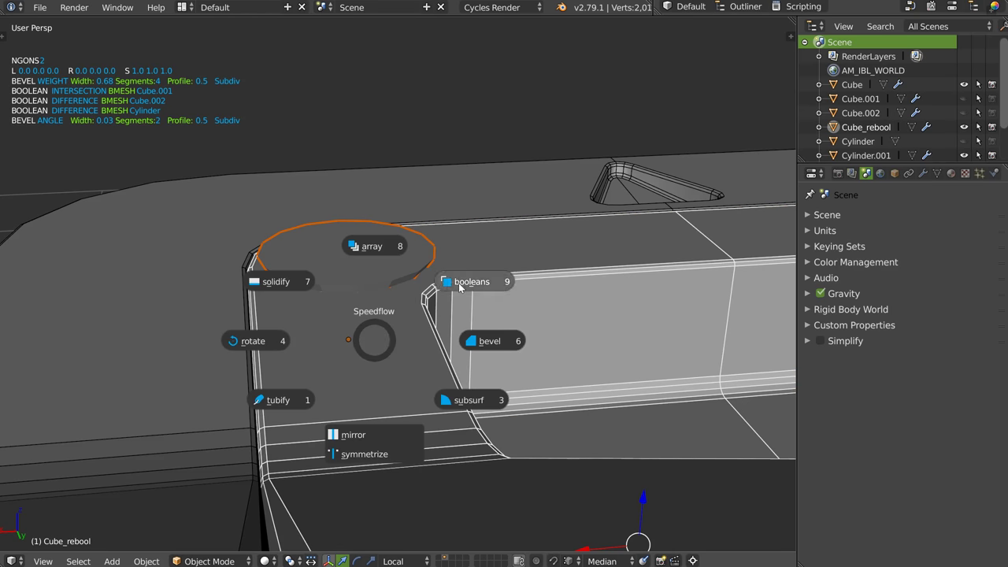
left_click(460, 288)
right_click(428, 269)
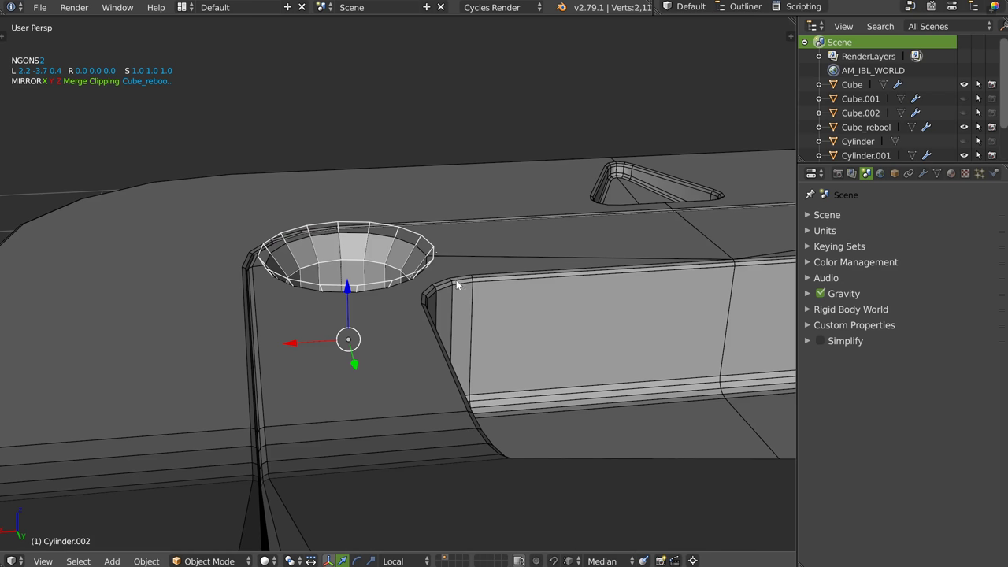
key("s")
left_click(446, 283)
Switch to Top Ortho view and zoom in on the two screw holes.
mouse_move(447, 284)
middle_mouse_down()
mouse_move(393, 304)
mouse_move(441, 276)
middle_mouse_up()
scroll(393, 303, "down", 3)
key("KP_7")
scroll(469, 263, "up", 4)
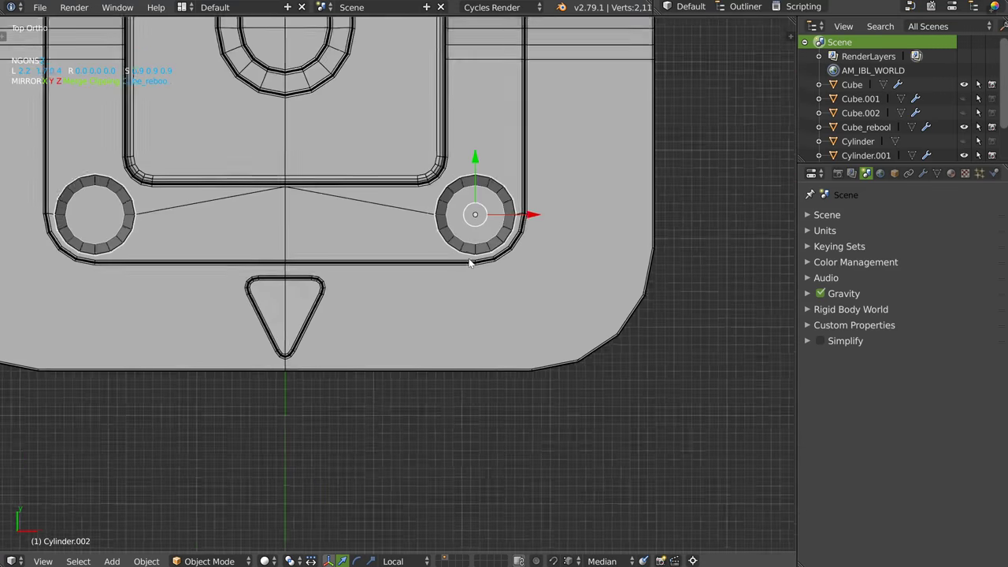
scroll(469, 263, "up", 2)
scroll(480, 263, "up", 3)
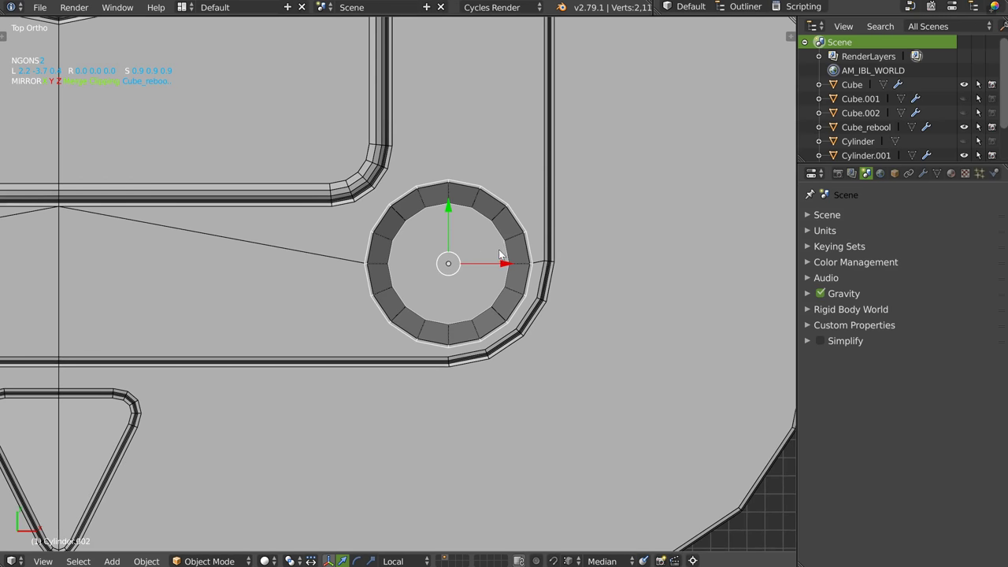
Shrink the screw-hole cutter to 0.7 and move it to sit centred in the rim corner.
key("s")
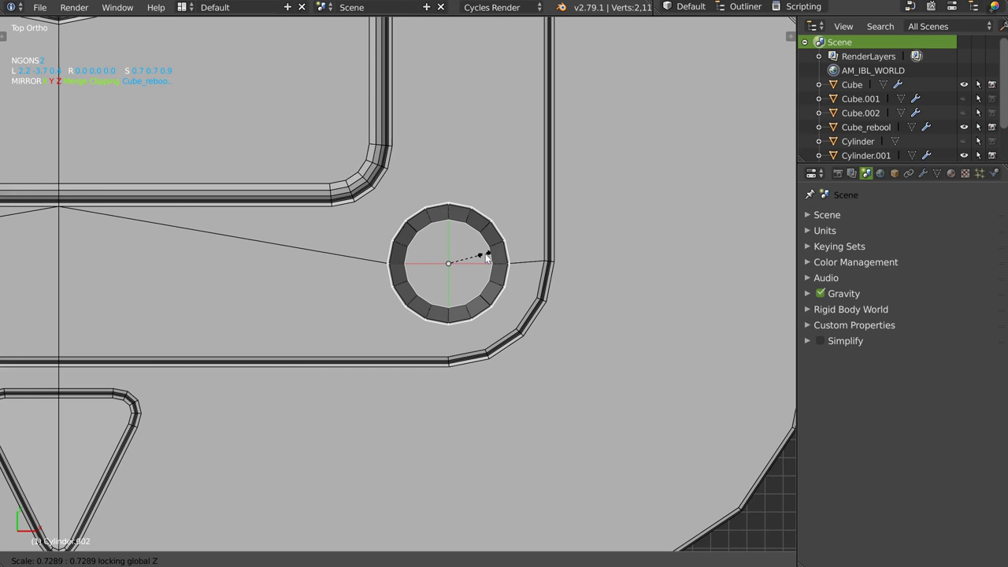
left_click(483, 261)
key("g")
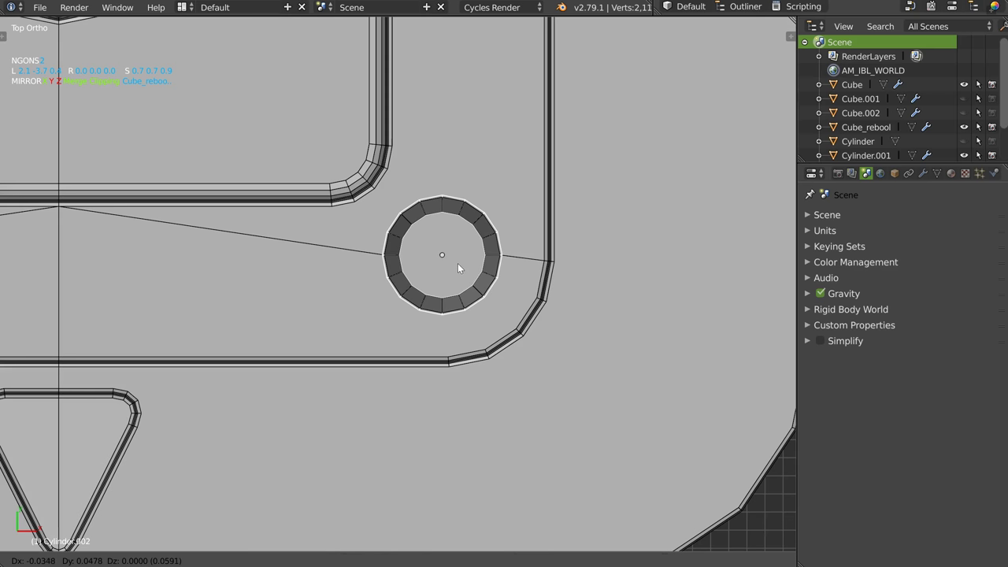
left_click(458, 263)
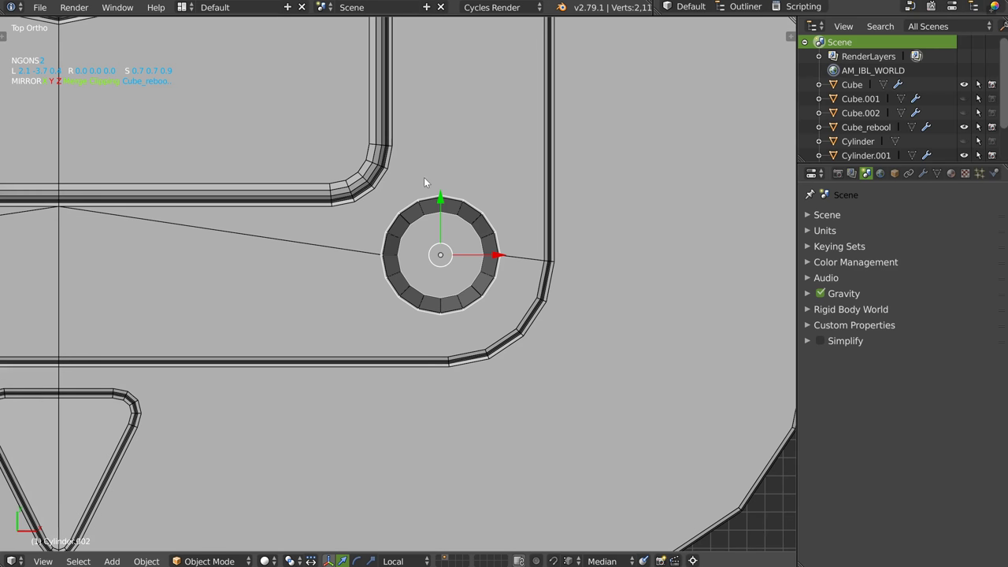
scroll(487, 236, "down", 2)
scroll(503, 236, "down", 3)
scroll(482, 235, "down", 1)
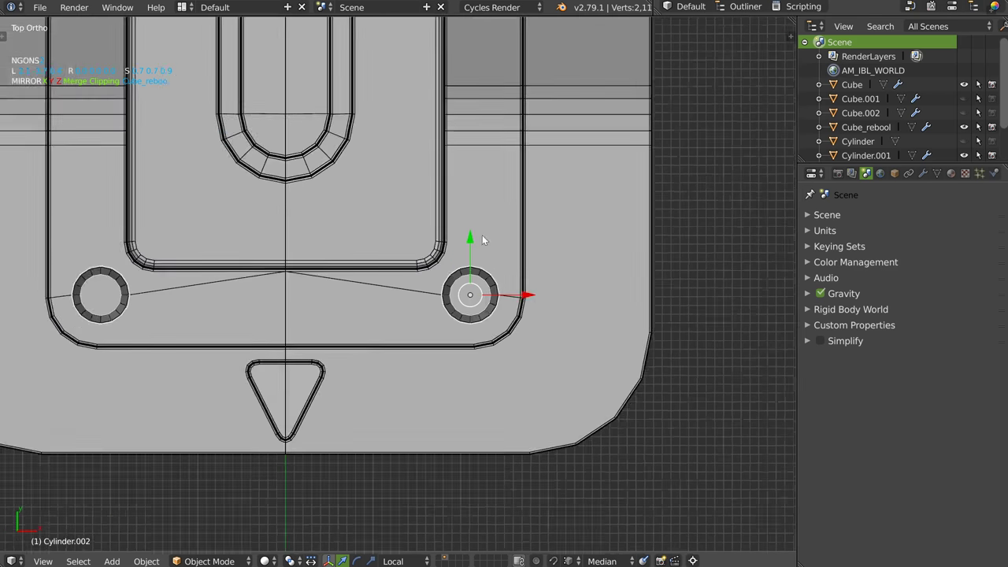
scroll(411, 299, "down", 3)
Duplicate the hole cutter to the far rim corner and raise it along Z onto the higher rim.
middle_click_drag(412, 299, 456, 210)
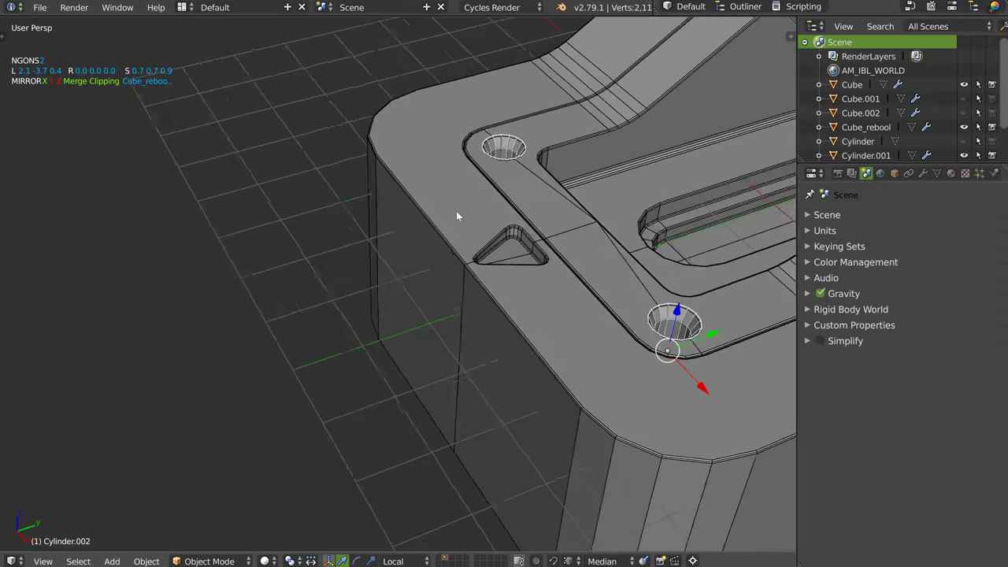
scroll(443, 227, "up", 3)
scroll(443, 227, "down", 3)
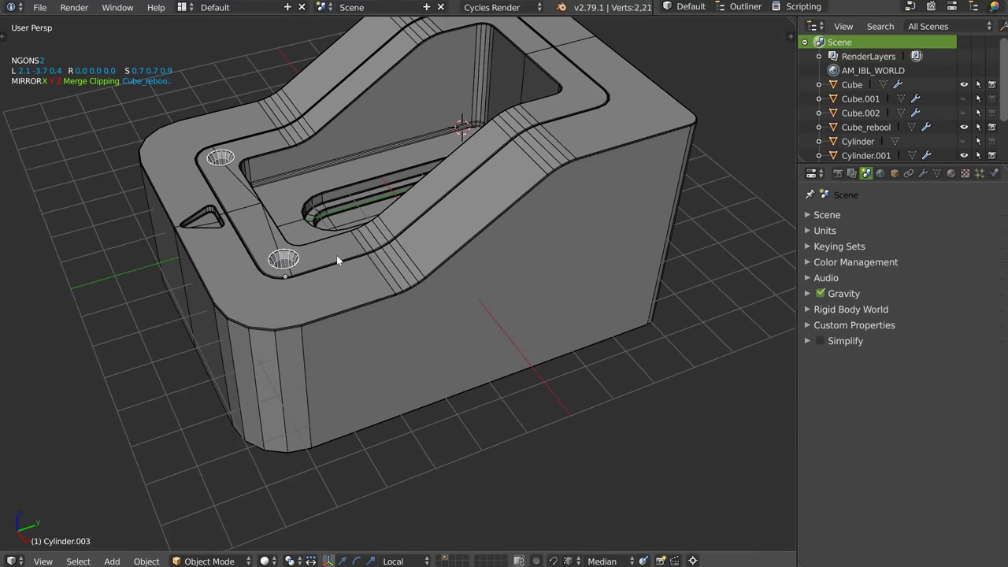
key("shift+d")
left_click(619, 165)
key("g")
key("z")
key("z")
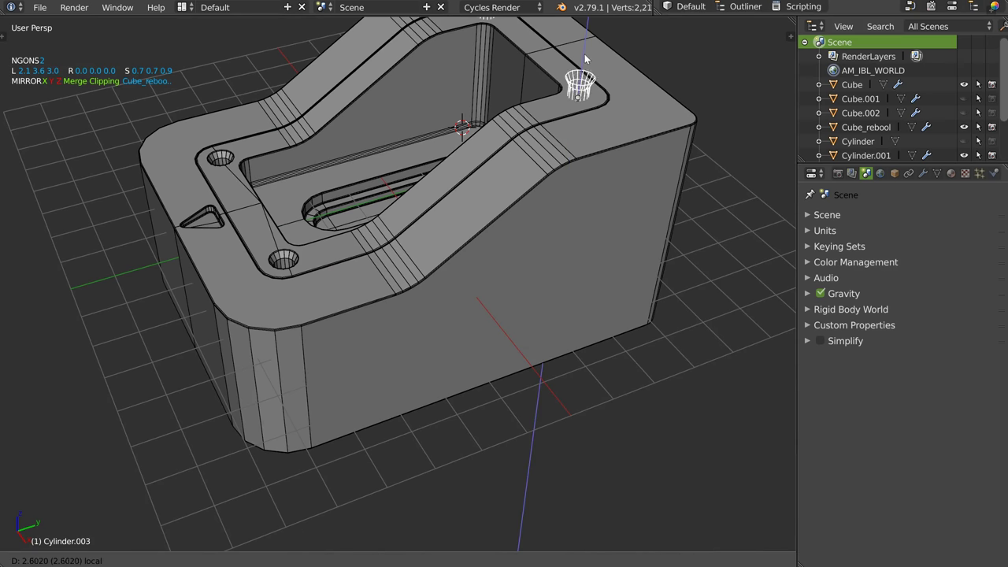
left_click(584, 67)
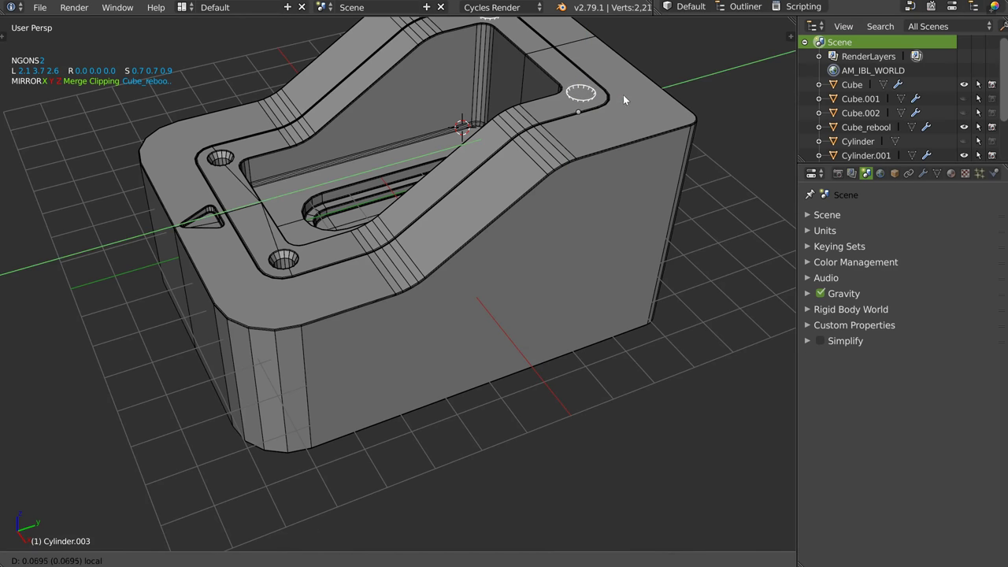
Add the copy as a boolean hole in Cube_rebool and move it above the final bevel.
right_click(621, 97)
key("alt+shift+s")
left_click(604, 70)
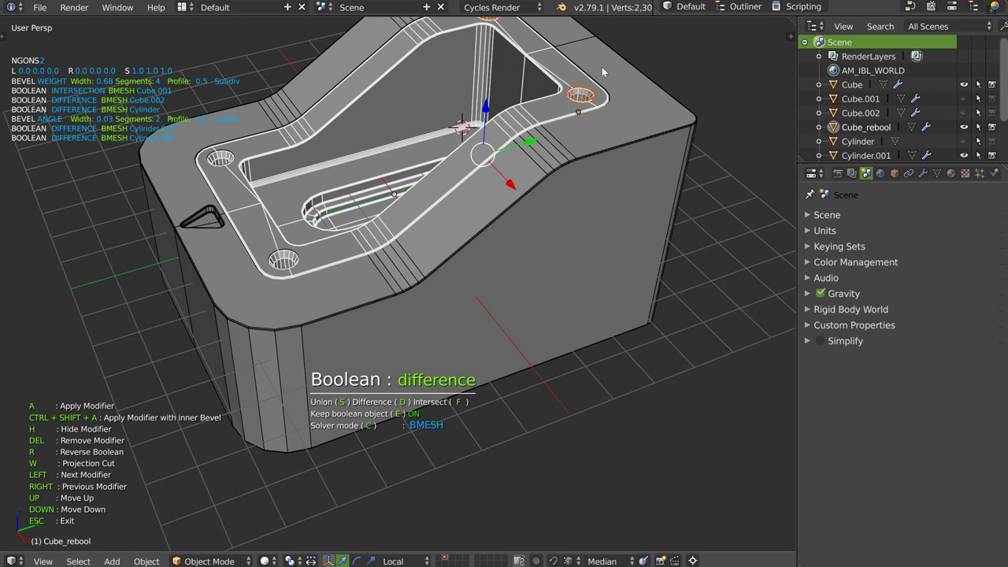
scroll(549, 109, "up", 2)
scroll(521, 155, "up", 2)
scroll(479, 242, "up", 1)
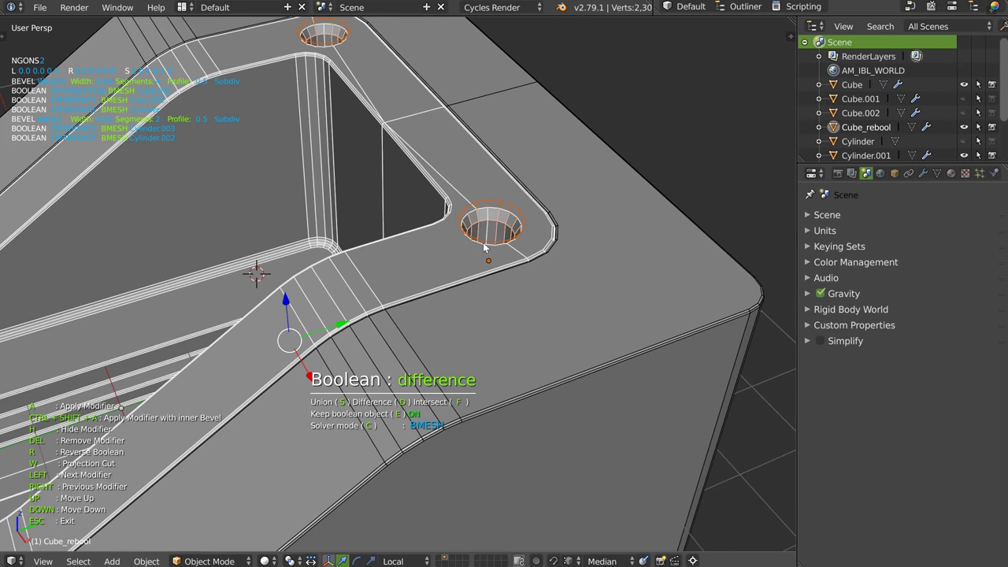
key("Up")
key("Up")
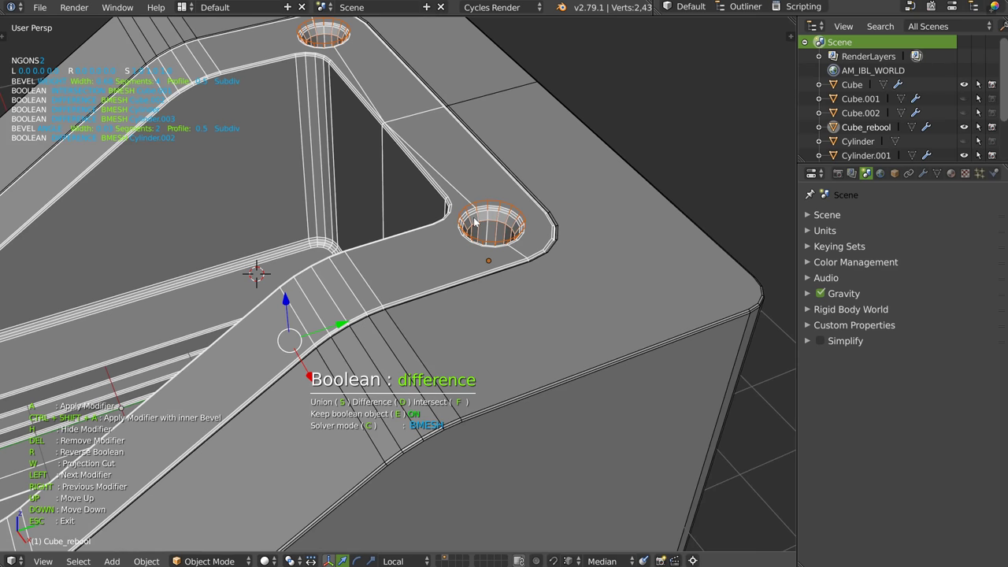
scroll(502, 221, "up", 2)
scroll(499, 214, "up", 2)
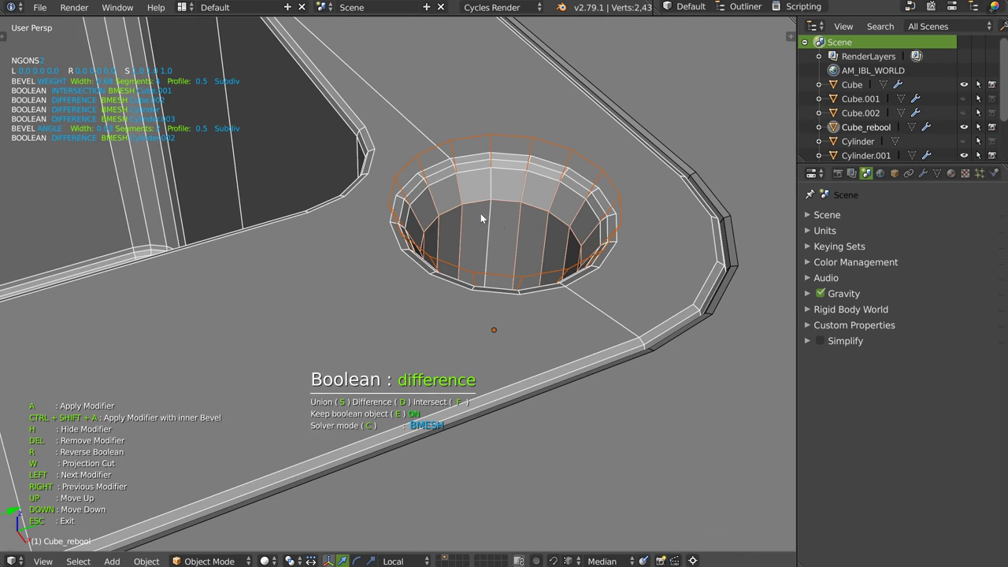
scroll(480, 213, "down", 2)
scroll(494, 208, "down", 3)
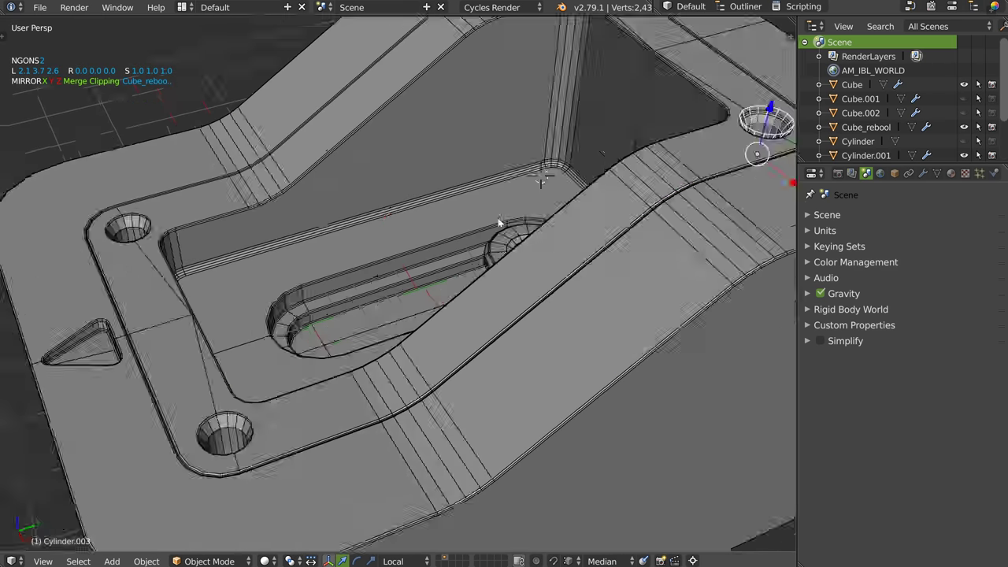
scroll(498, 223, "down", 3)
Move the Cylinder.002 and Cylinder.003 booleans above the angle Bevel in the HardOps modal.
right_click(409, 361)
key("q")
left_click(506, 312)
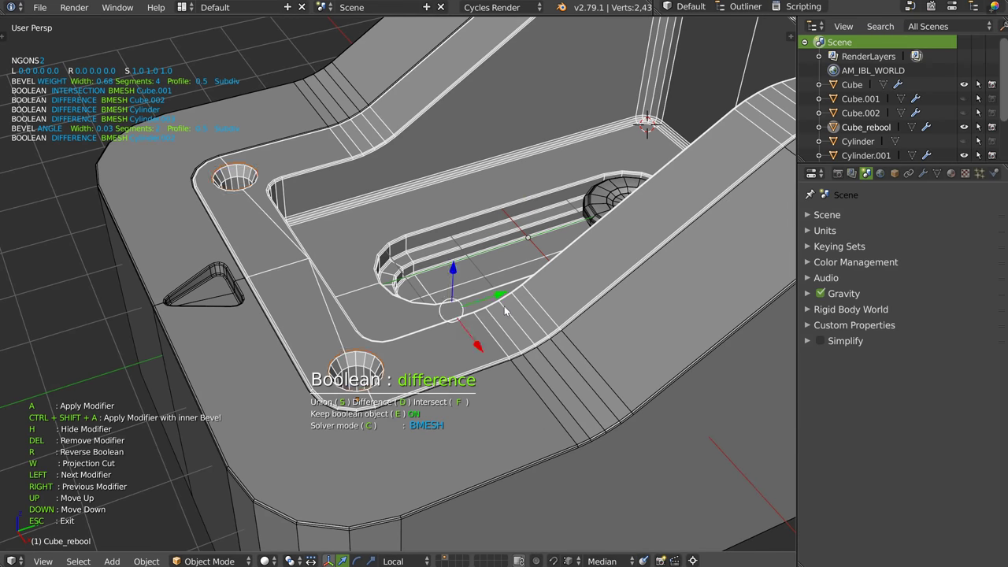
left_click(501, 309)
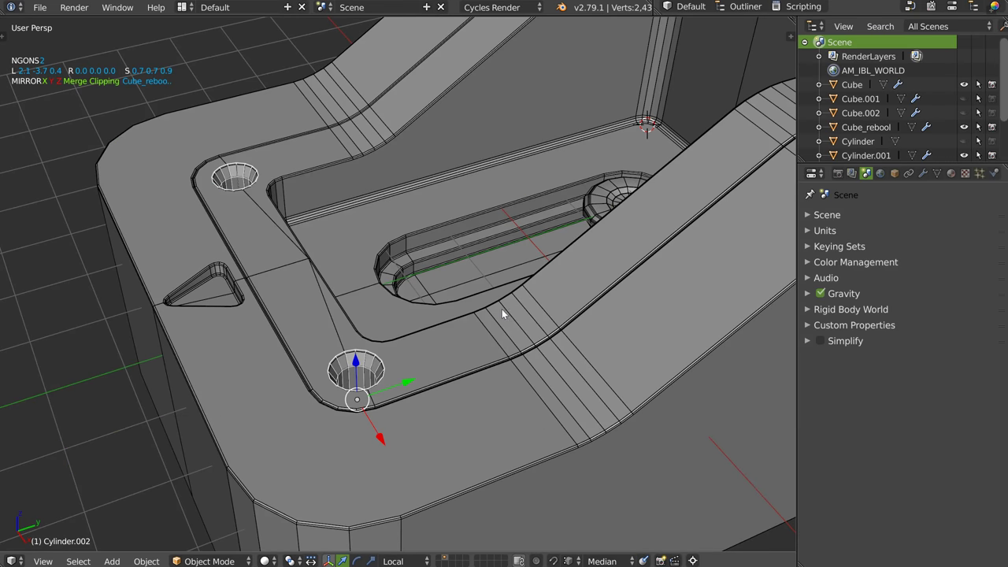
right_click(409, 361)
key("q")
left_click(525, 317)
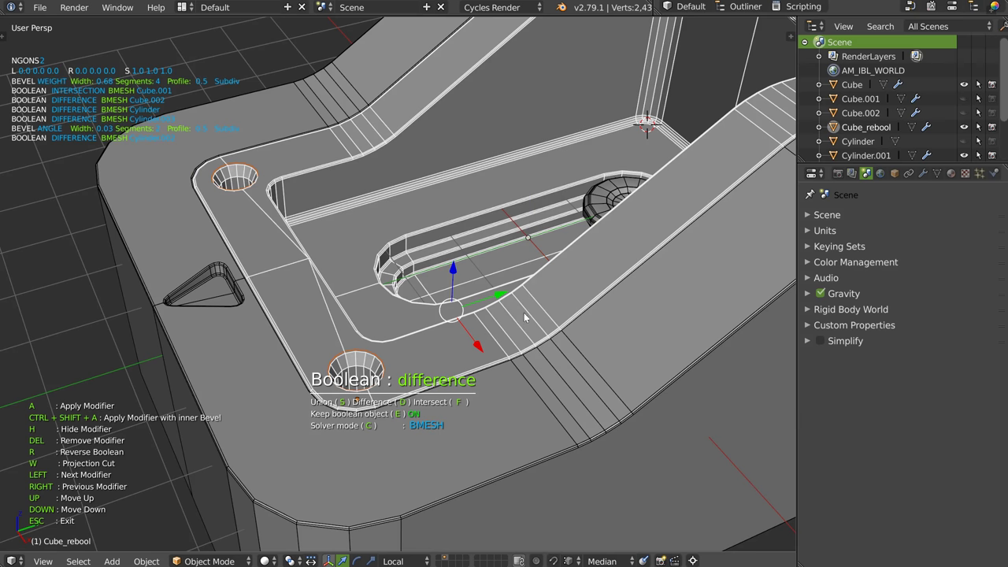
left_click(514, 314)
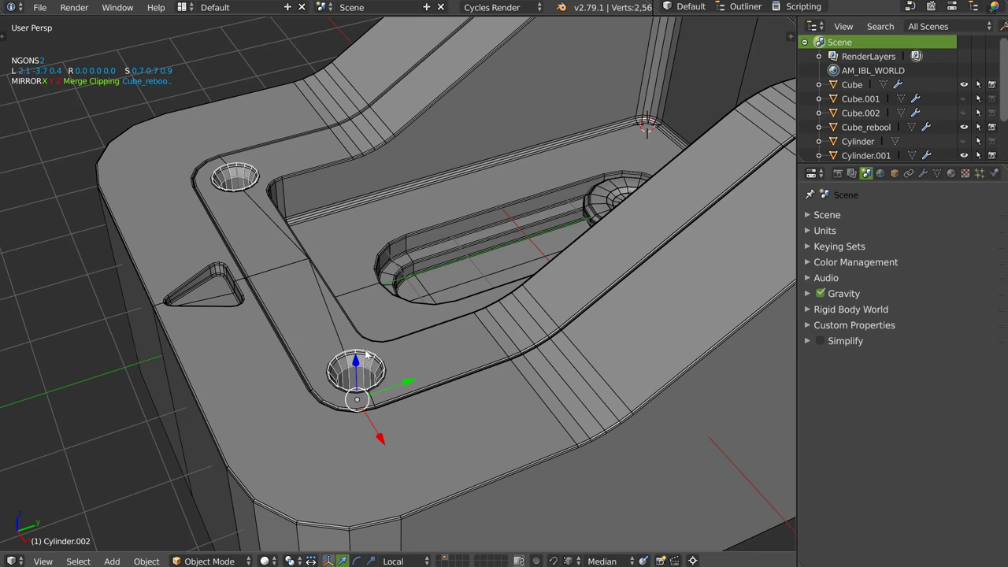
scroll(369, 346, "up", 5)
scroll(370, 339, "up", 3)
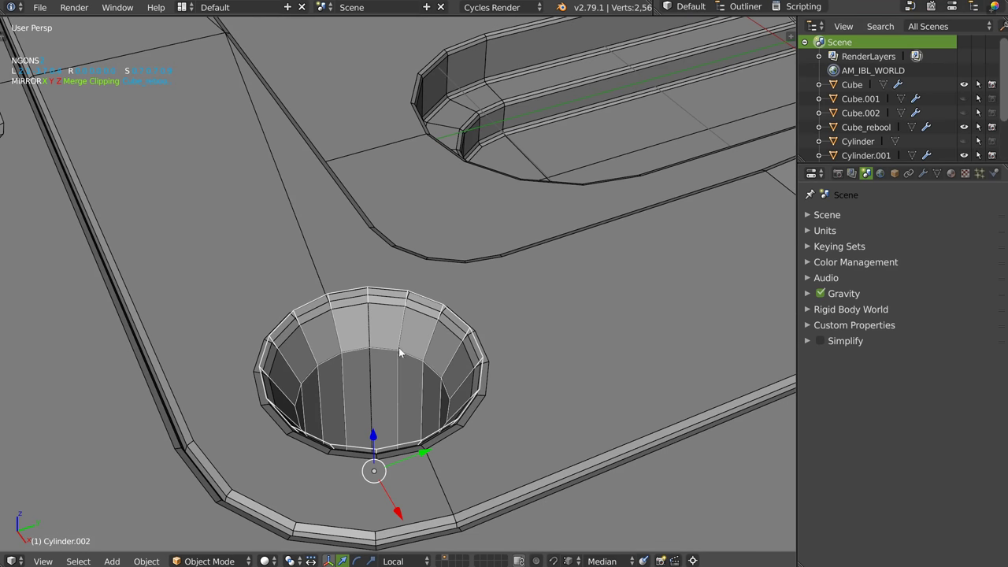
Scale down Cylinder.002's inner wall loop so each screw hole's shaft is slimmer.
key("Tab")
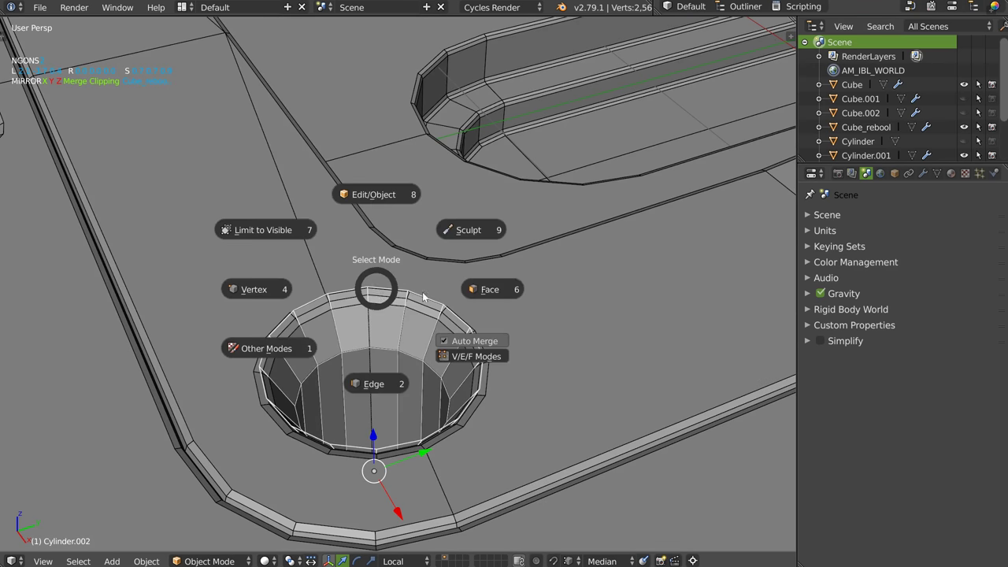
left_click(423, 296)
left_click(408, 492, "alt")
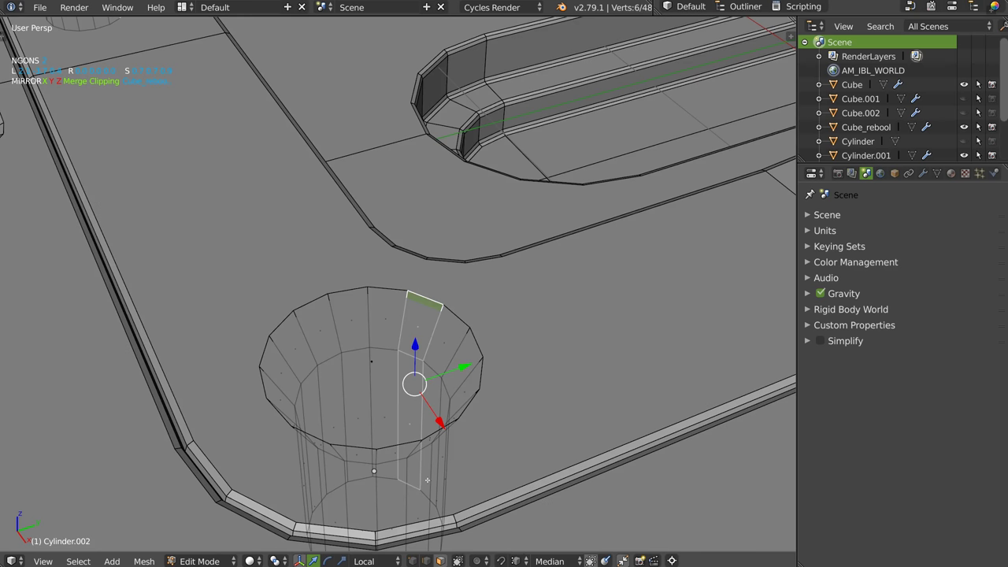
key("s")
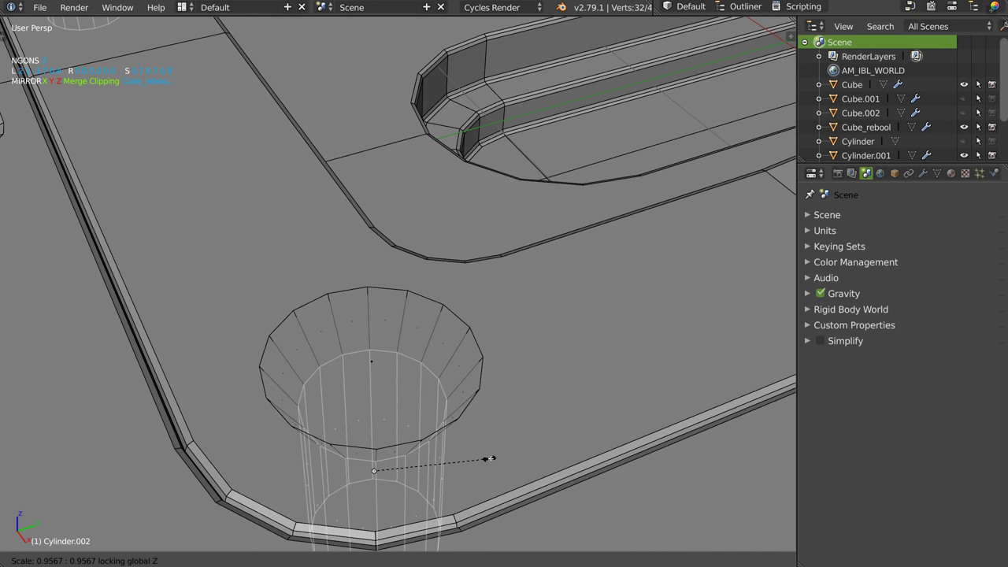
left_click(417, 419)
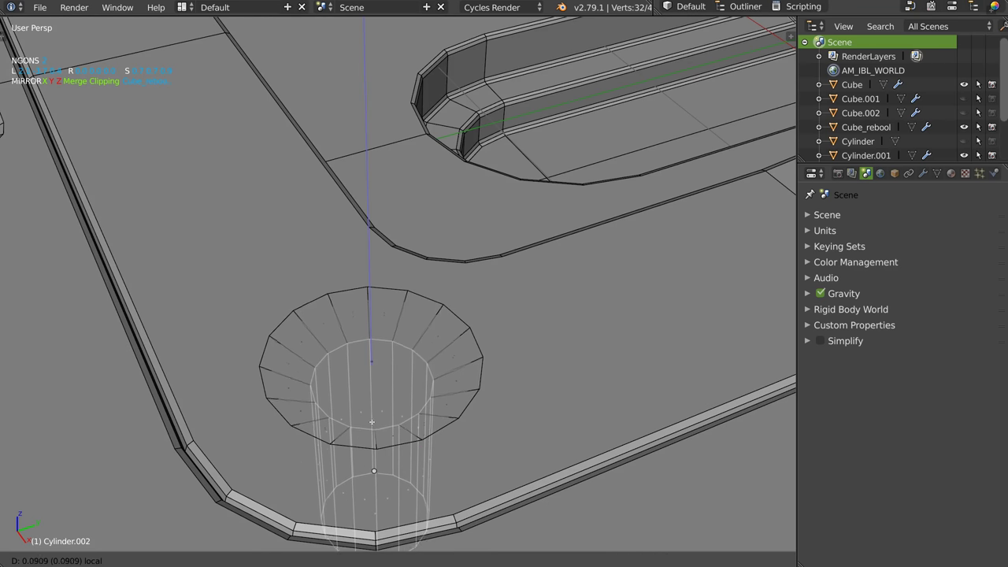
key("Tab")
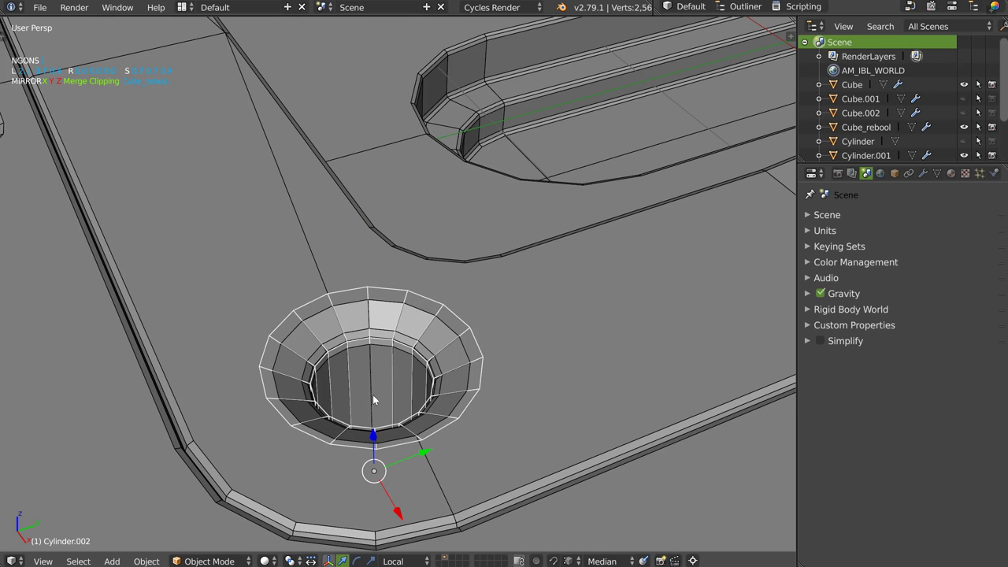
key("Tab")
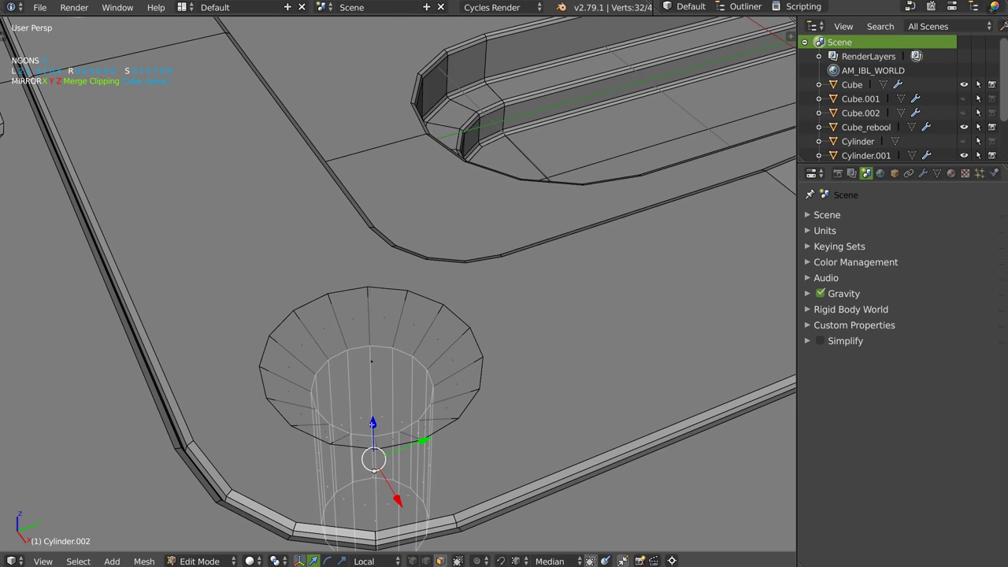
key("Tab")
scroll(335, 340, "down", 1)
scroll(399, 335, "down", 7)
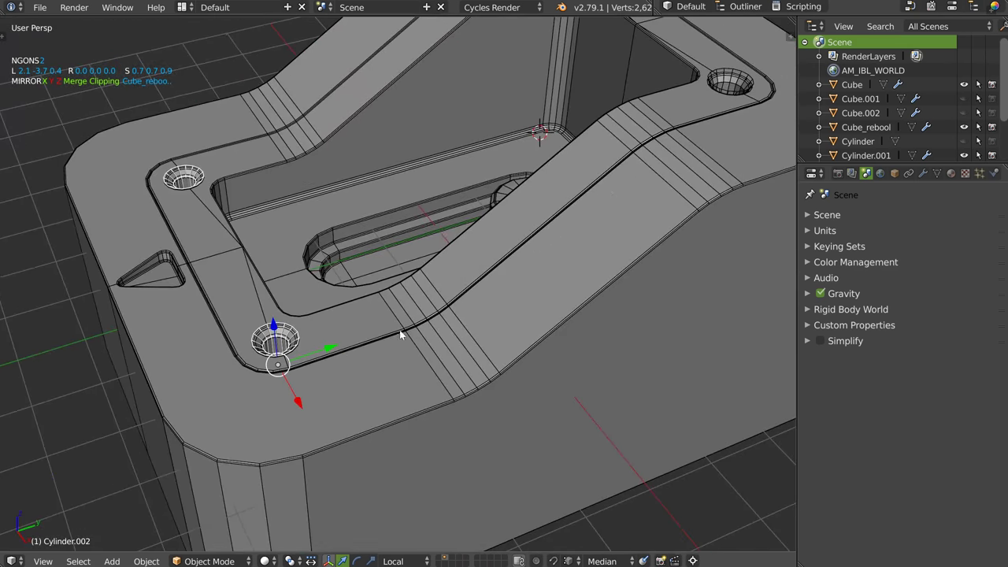
Link the lower-left cutter's countersunk mesh data to the top-right hole cutter with Ctrl+L.
middle_click_drag(565, 173, 545, 197, "shift")
right_click(711, 89)
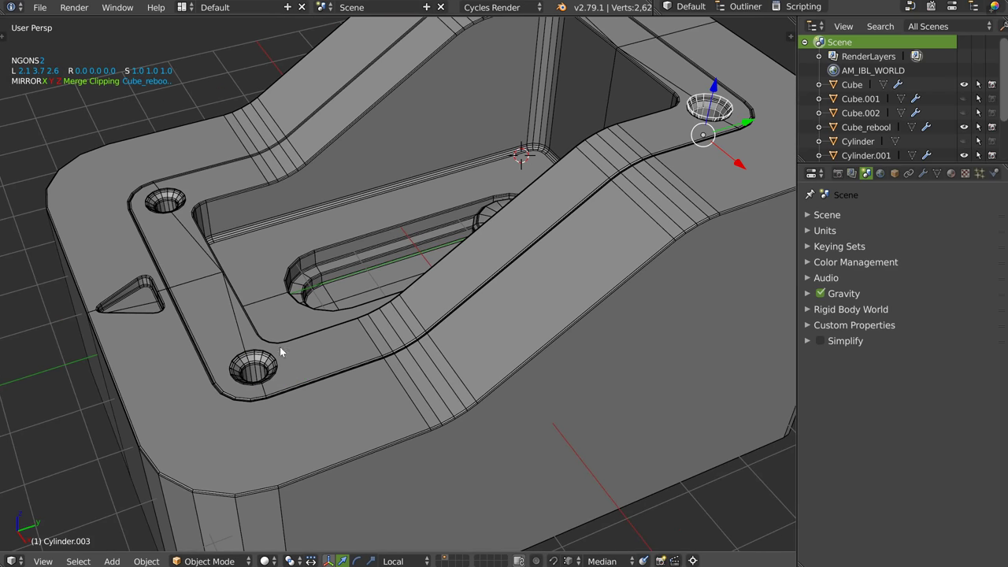
right_click(264, 351, "shift")
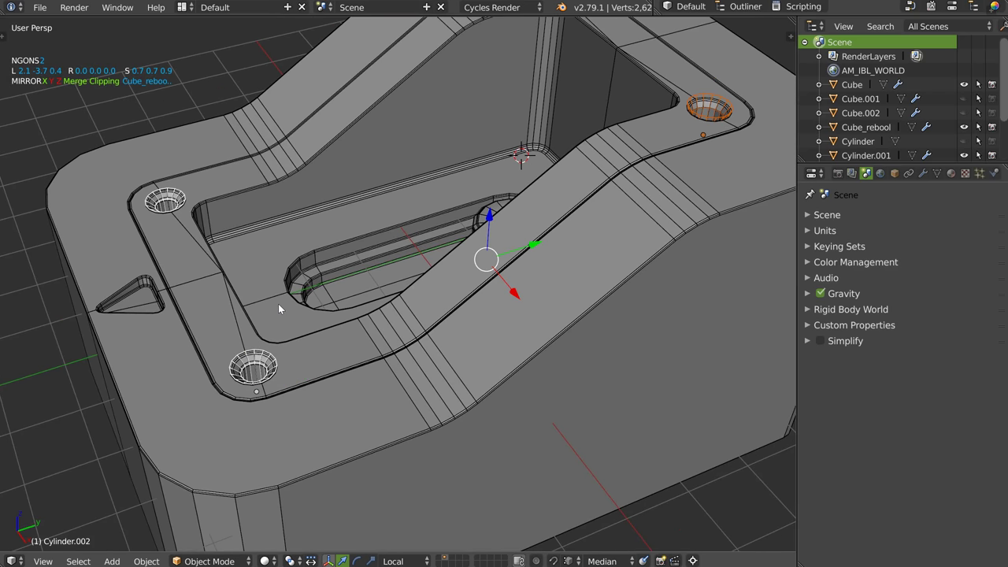
key("ctrl+l")
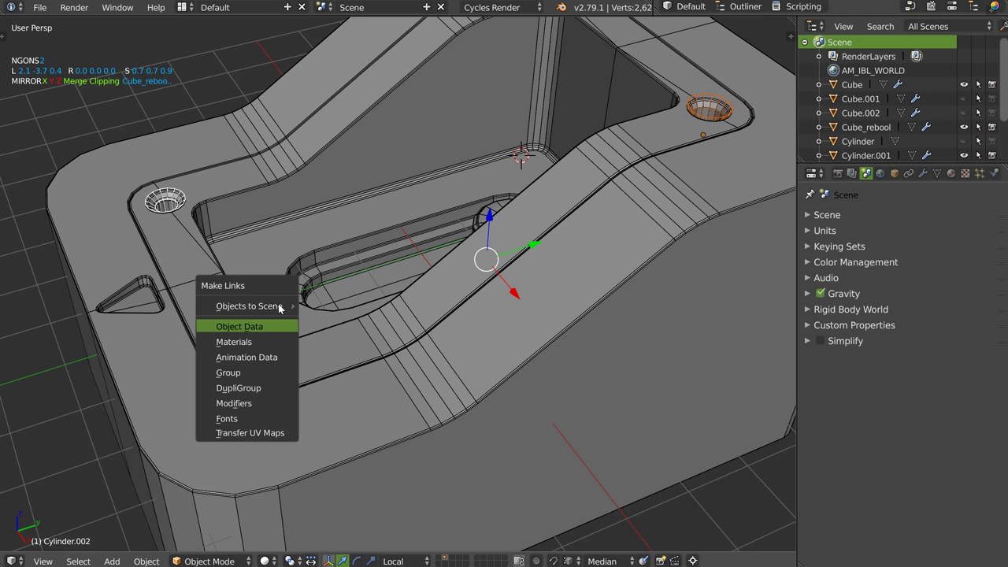
key("Return")
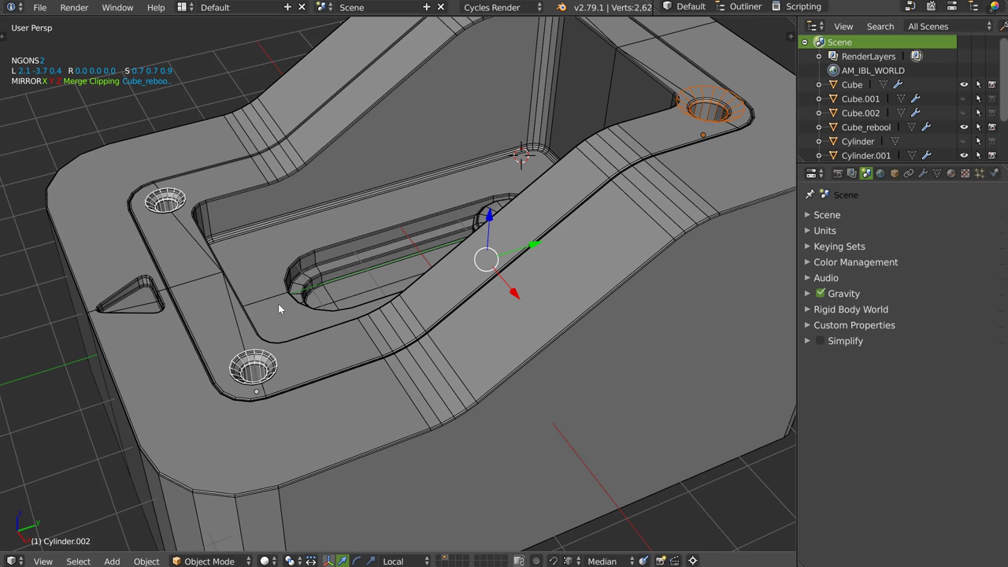
scroll(629, 219, "down", 2, "ctrl")
scroll(629, 219, "up", 2, "shift")
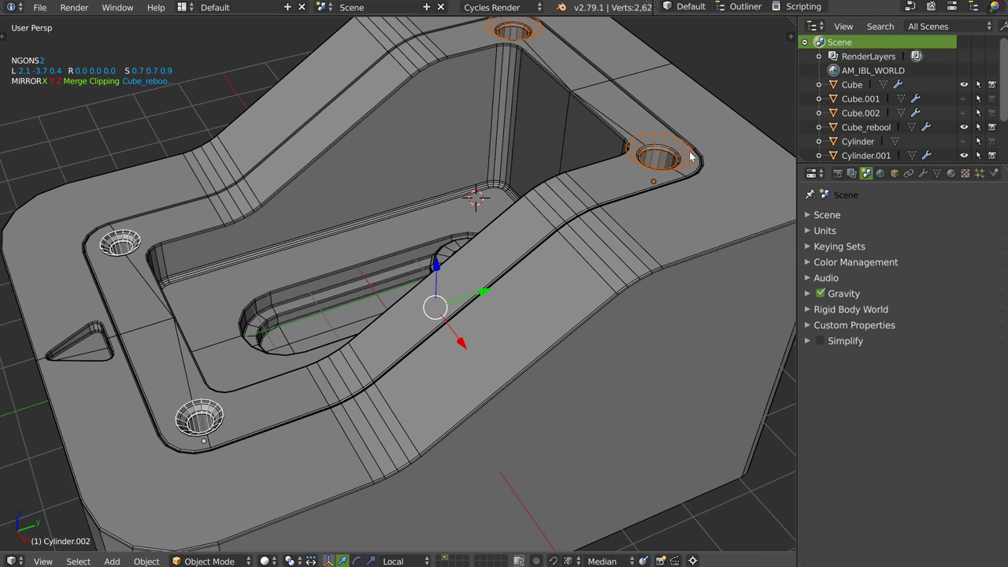
scroll(642, 176, "up", 1)
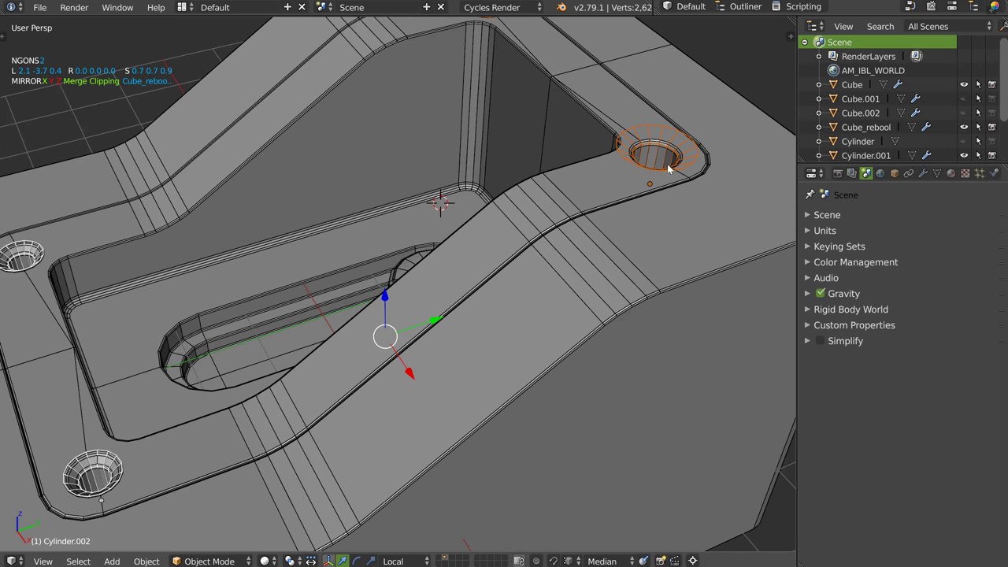
Remove the top-right hole's boolean from the box and delete the Cylinder.003 cutter.
right_click(639, 166)
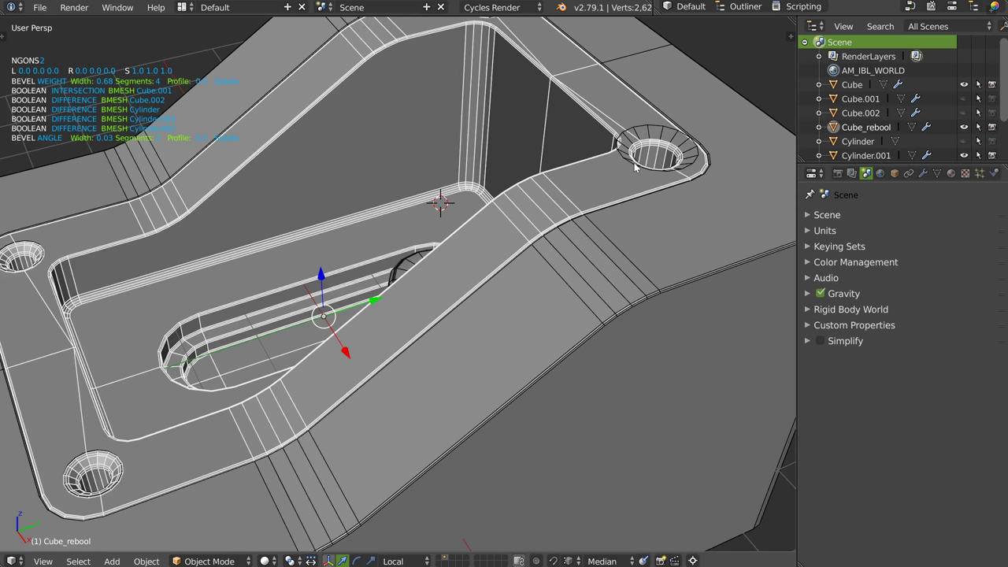
right_click(634, 166)
right_click(93, 458)
right_click(97, 456)
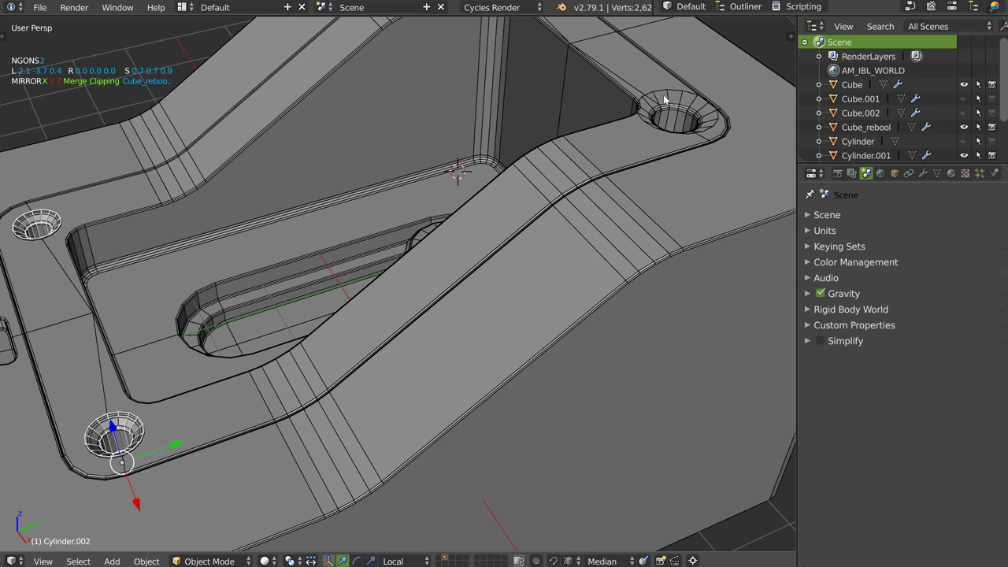
right_click(664, 95)
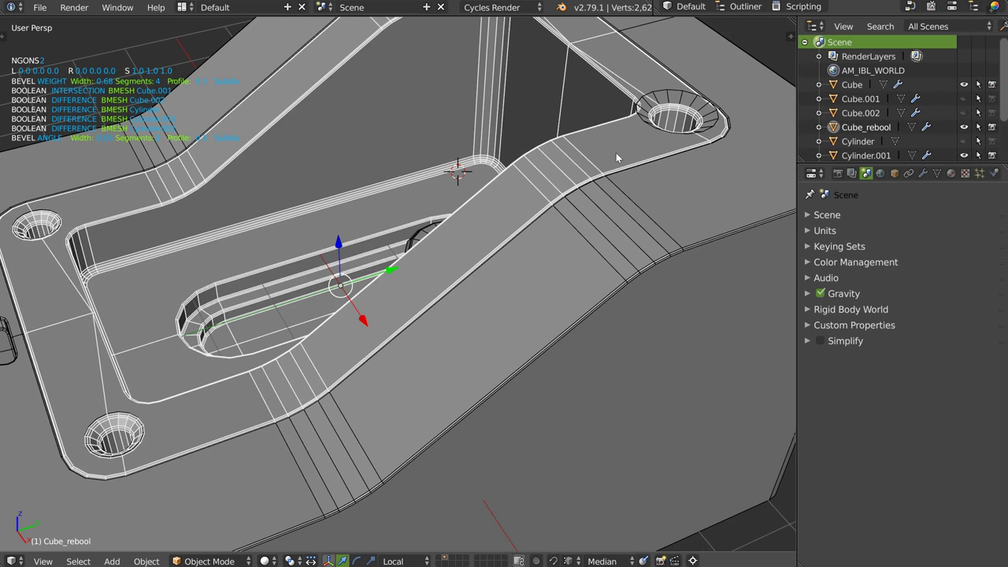
key("q")
left_click(696, 106)
scroll(696, 106, "down", 1)
key("Delete")
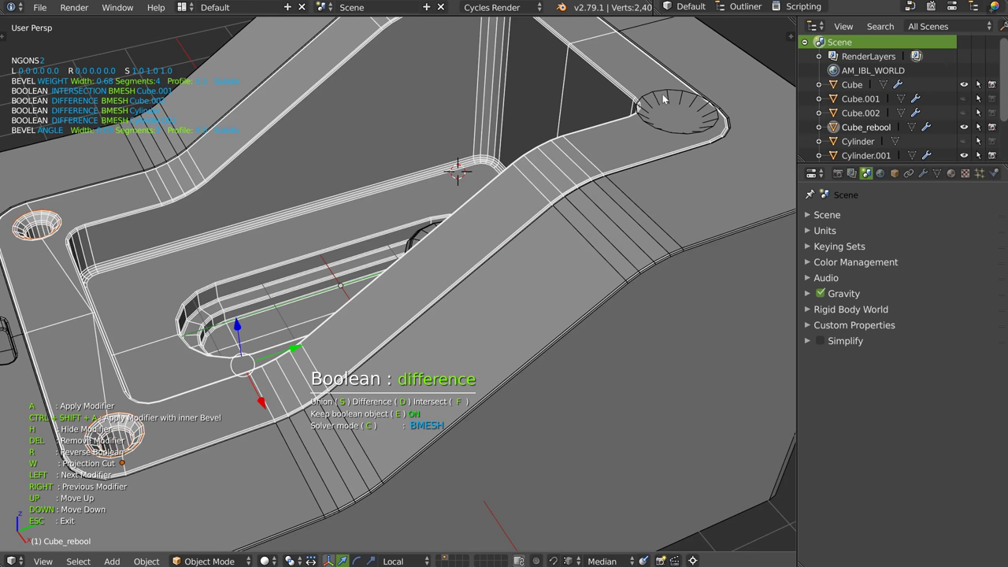
key("Escape")
right_click(663, 91)
key("Delete")
Duplicate the lower-left countersunk cutter and move the copy to the top-right corner.
right_click(154, 408)
right_click(135, 419)
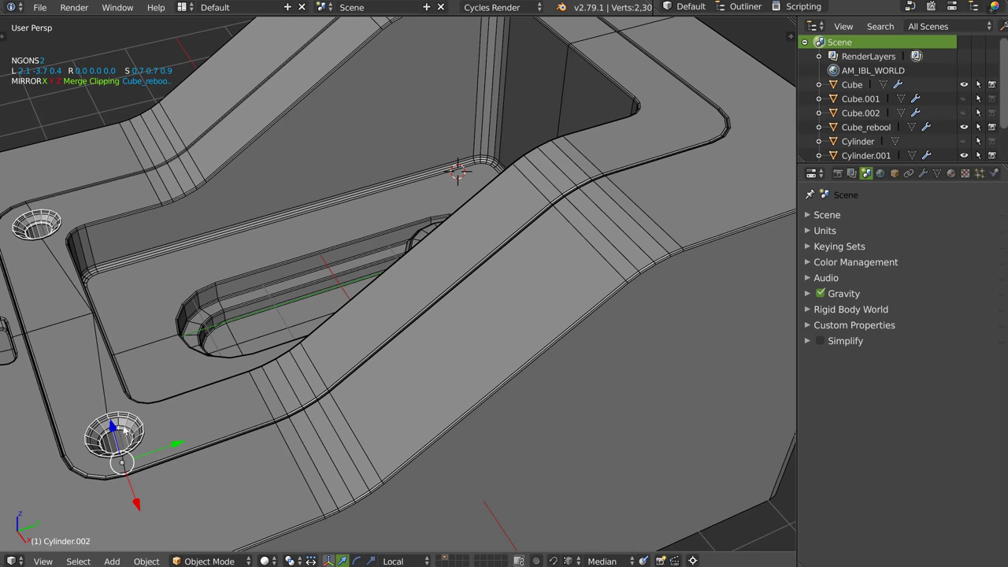
key("shift+d")
left_click(685, 225)
key("g")
left_click(721, 75)
key("g")
key("y")
key("y")
left_click(734, 139)
Cut the copied cutter into Cube_rebool as a difference boolean and inspect the holes.
right_click(605, 161)
key("alt+s")
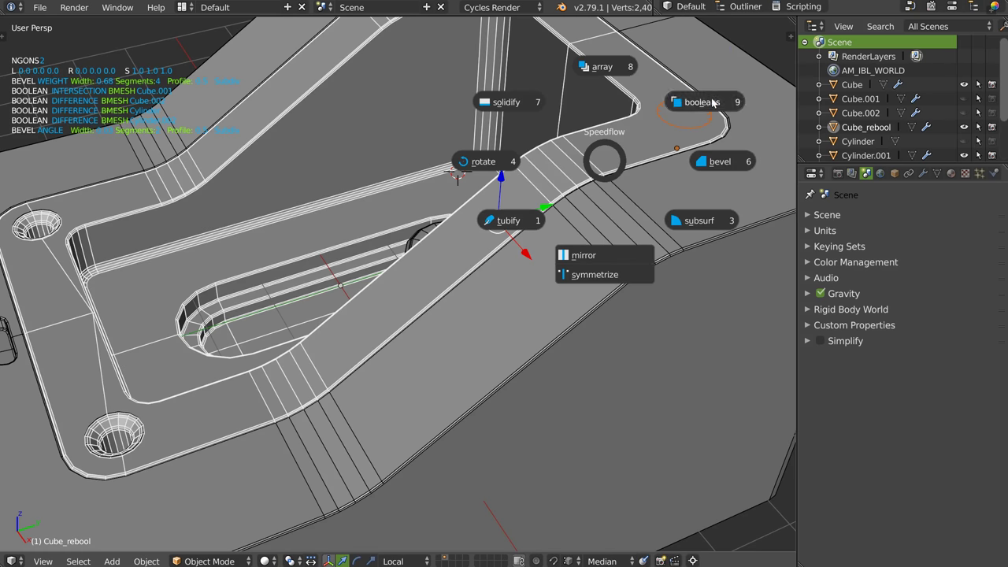
left_click(711, 102)
left_click(700, 108)
right_click(590, 181, "shift")
key("alt+s")
left_click(679, 126)
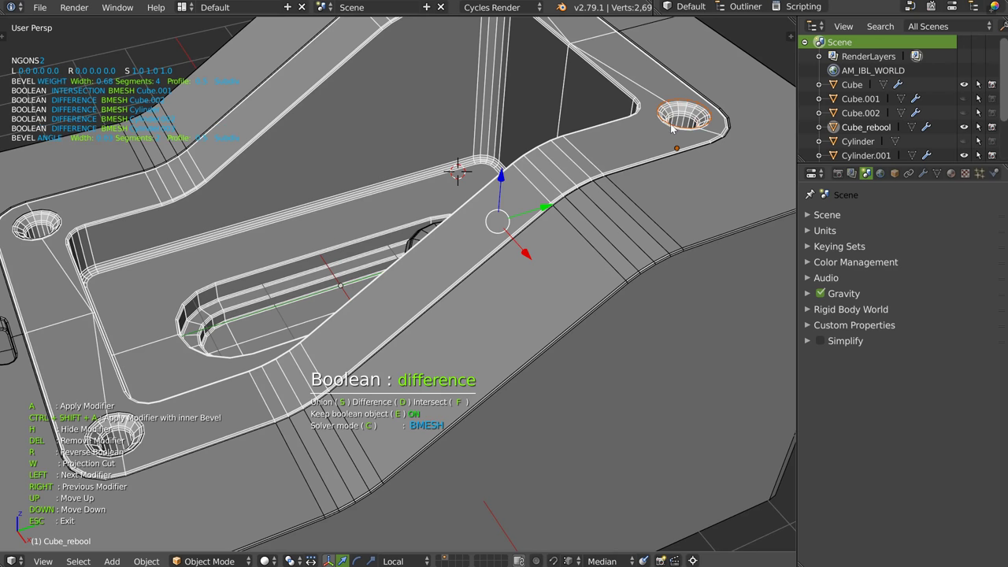
left_click(674, 129)
key("a")
scroll(583, 187, "down", 5)
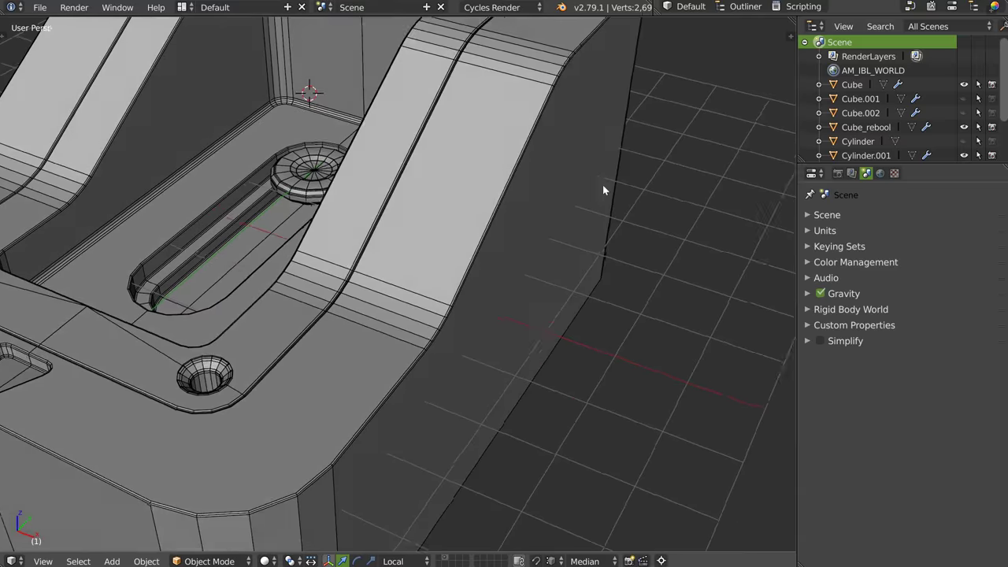
middle_click_drag(603, 185, 478, 203)
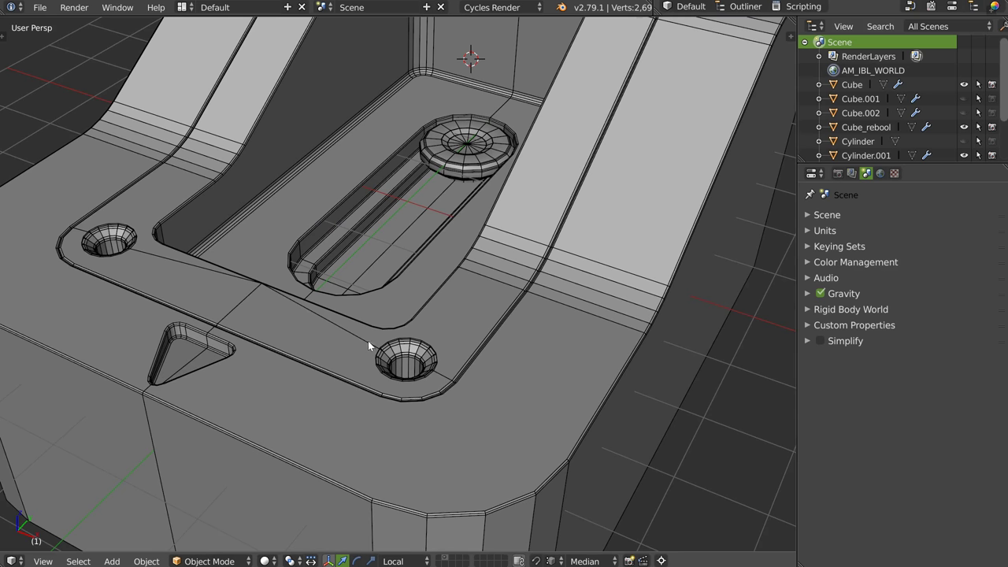
mouse_move(369, 357)
middle_mouse_down()
mouse_move(329, 347)
mouse_move(354, 317)
middle_mouse_up()
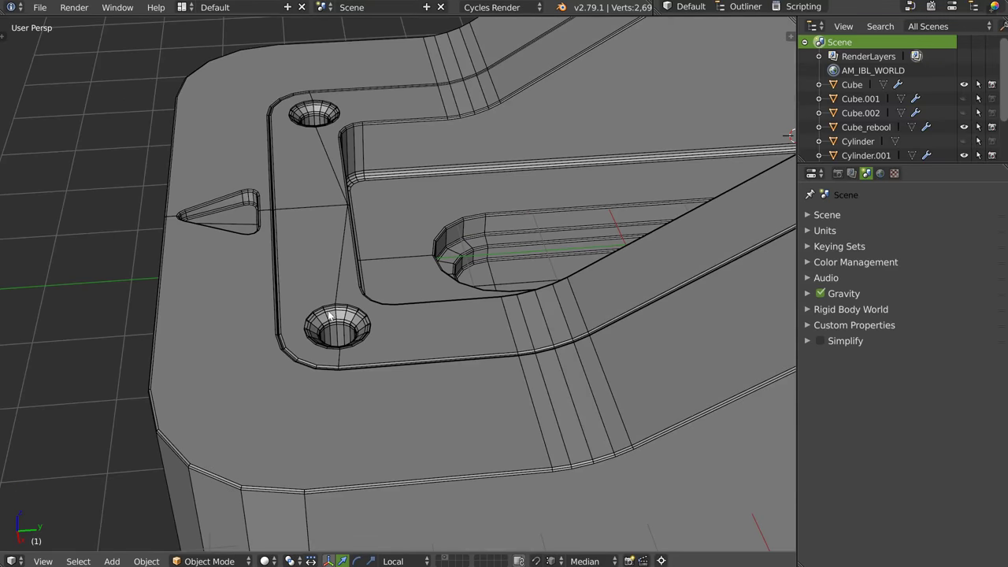
Hide the Cylinder.002 countersunk hole cutter and orbit out to see the whole block.
scroll(354, 316, "up", 3)
scroll(342, 327, "up", 2)
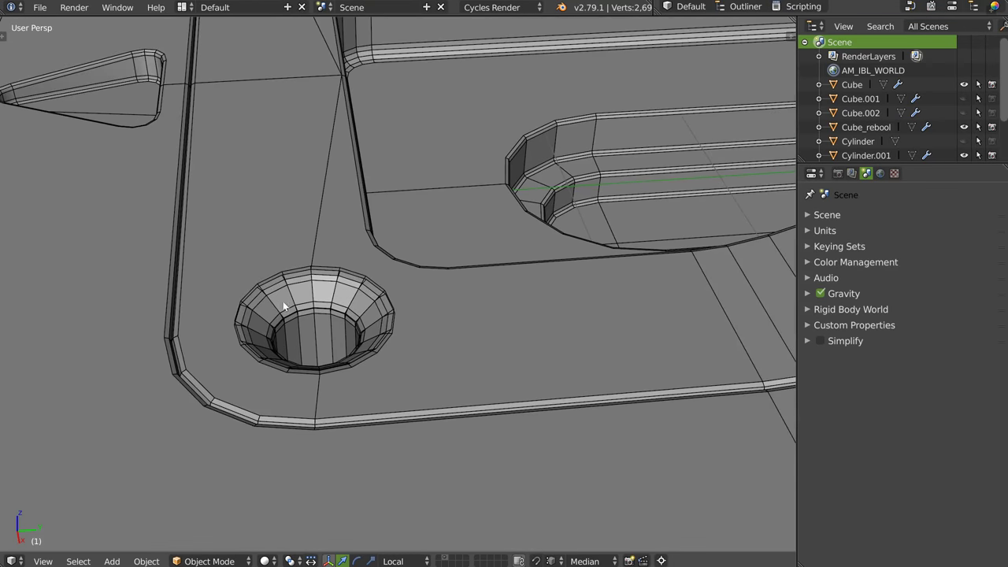
right_click(282, 274)
key("Delete")
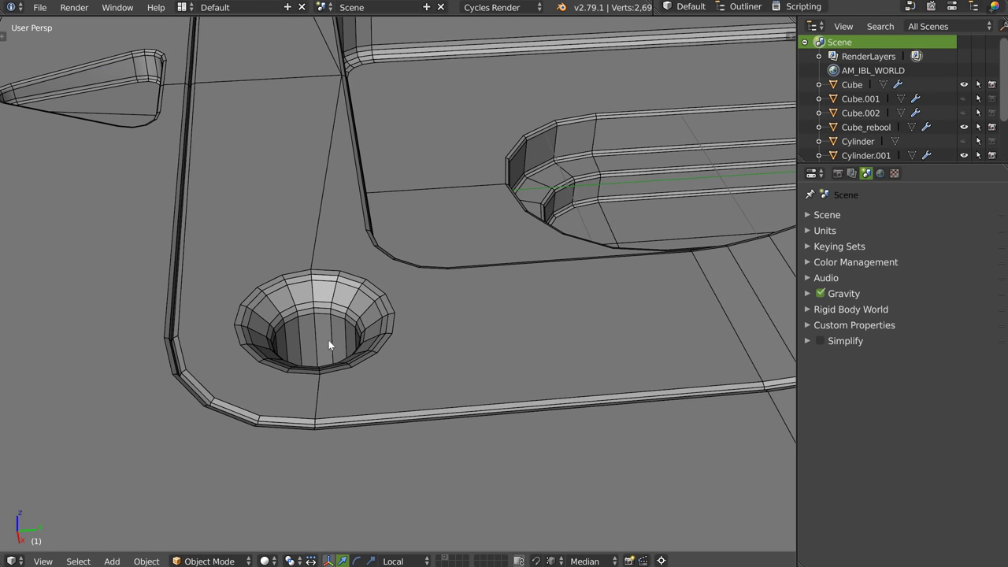
scroll(328, 340, "down", 3)
middle_click_drag(405, 291, 462, 274)
scroll(462, 274, "up", 3)
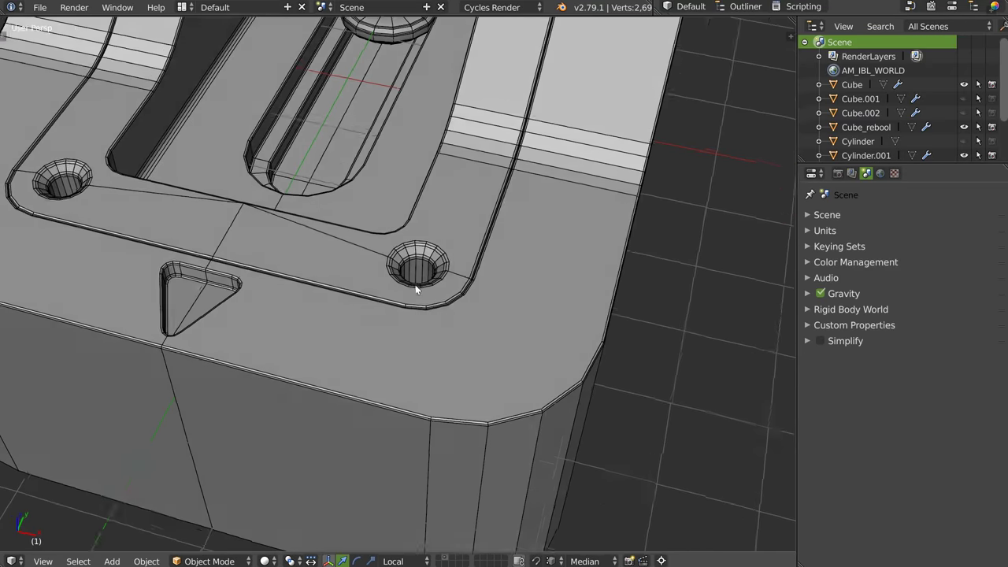
Select Cube_rebool, check its boolean settings, and enter Edit Mode on its base mesh.
right_click(416, 266)
key("q")
left_click(515, 219)
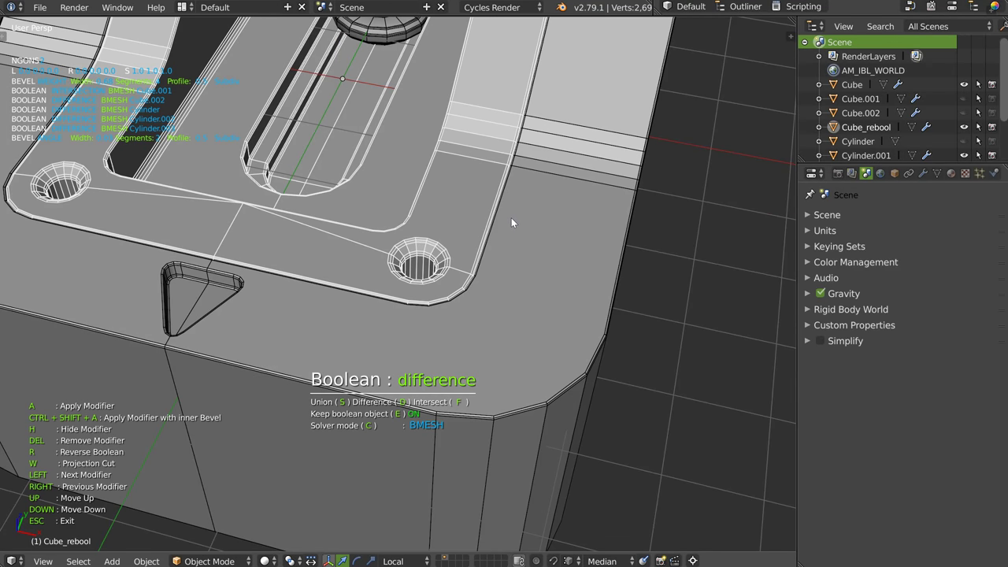
left_click(507, 220)
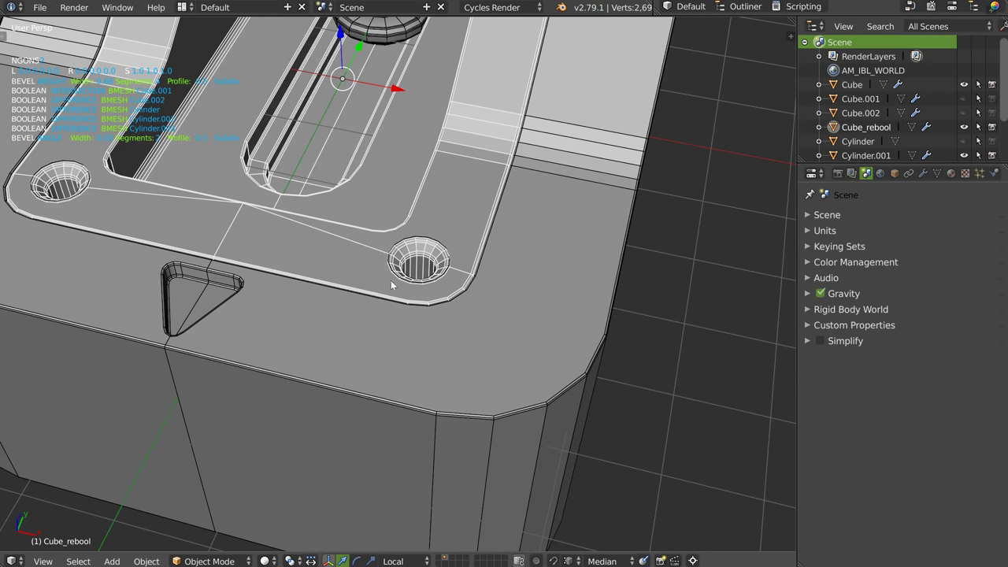
key("Tab")
middle_click_drag(391, 285, 499, 276)
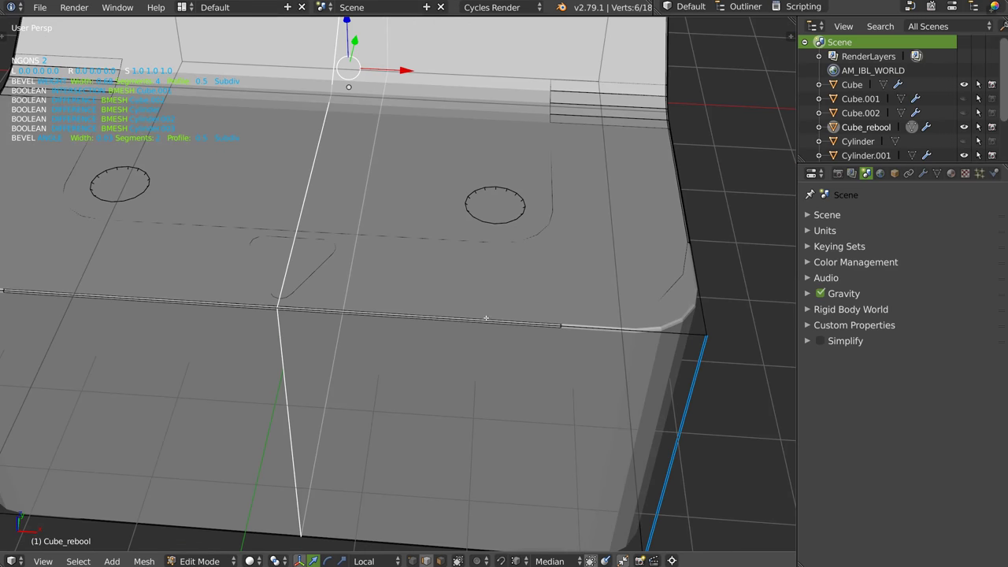
Add an edge loop through the far-corner screw hole, slide it into place, and exit Edit Mode.
key("ctrl+r")
left_click(496, 319)
right_click(496, 319)
middle_click_drag(496, 320, 508, 204)
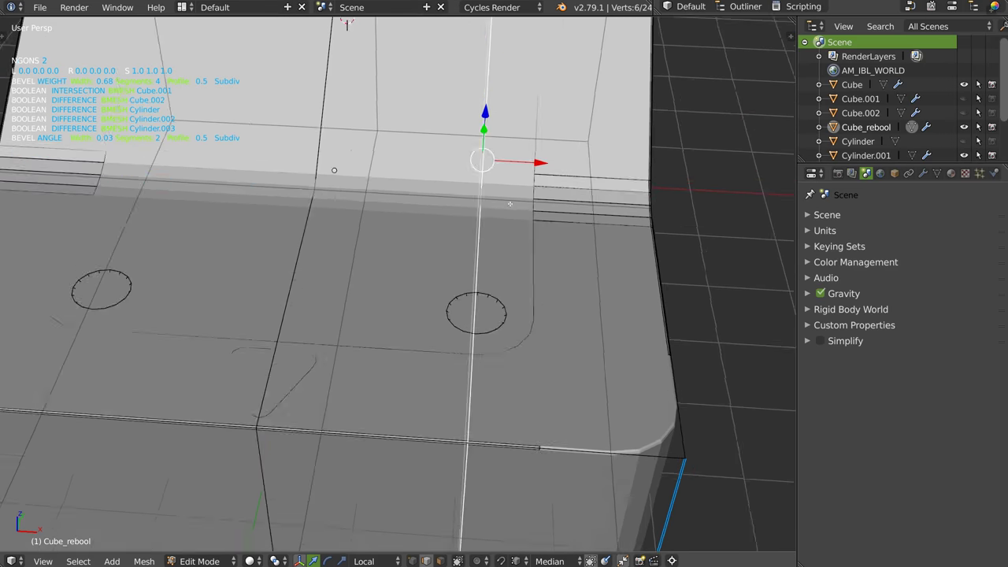
scroll(510, 187, "up", 2)
key("ctrl+shift+Tab")
left_click(386, 209)
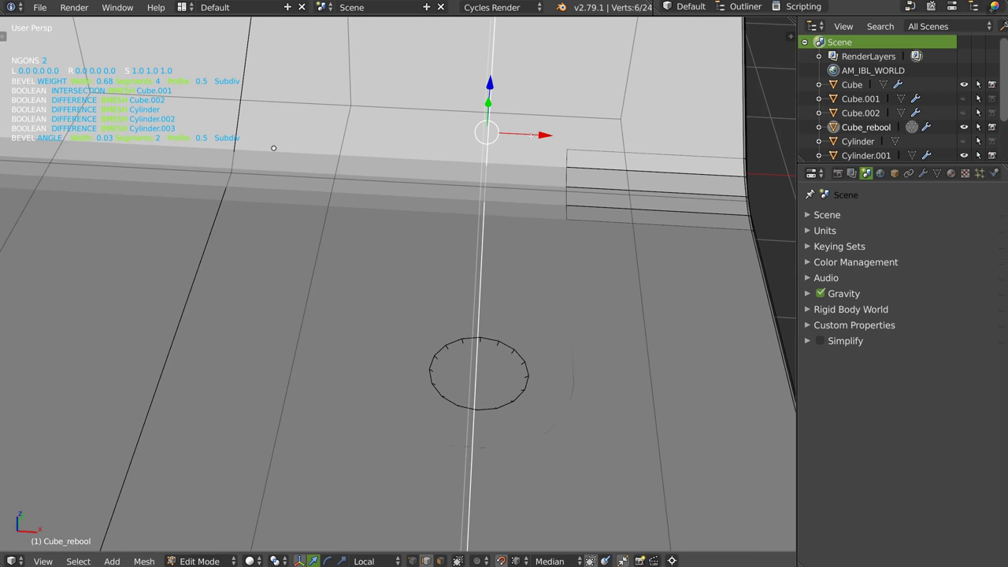
key("g")
key("g")
left_click(481, 242)
key("Tab")
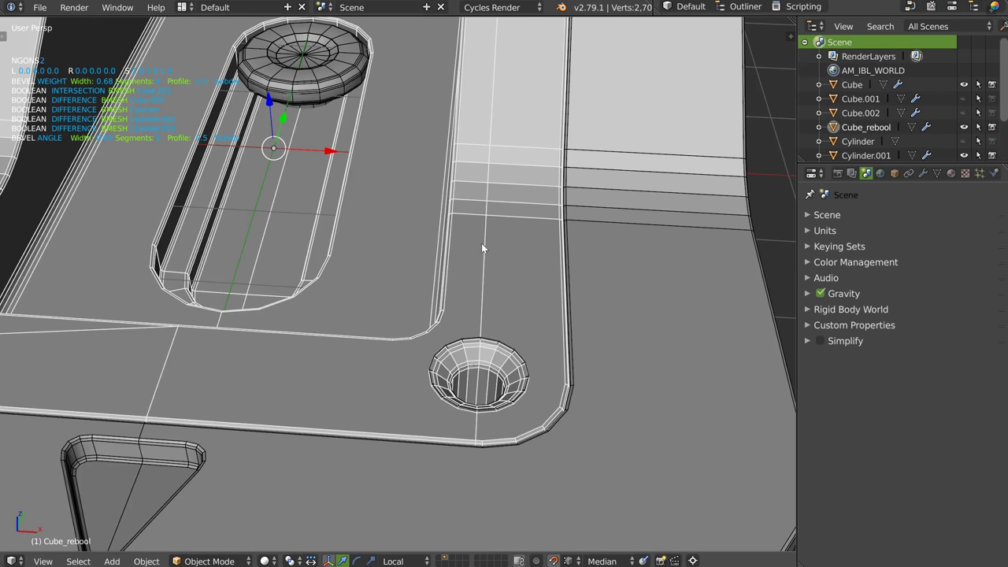
Orbit and zoom around the box to inspect the countersunk screw holes.
mouse_move(502, 203)
middle_mouse_down()
mouse_move(495, 333)
mouse_move(449, 285)
middle_mouse_up()
scroll(492, 316, "up", 3)
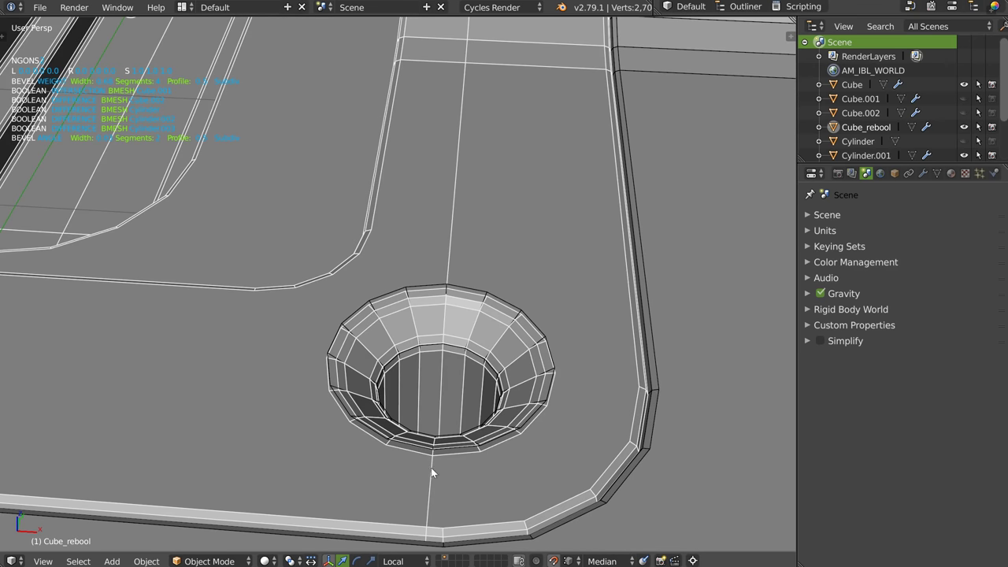
scroll(468, 402, "down", 5)
middle_click_drag(468, 402, 461, 395)
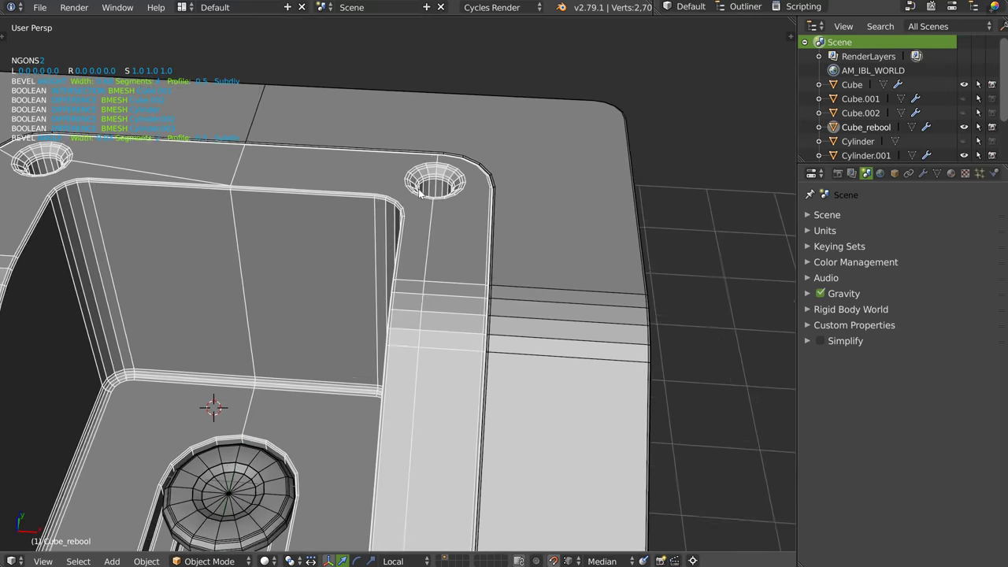
scroll(447, 196, "up", 4)
scroll(446, 196, "down", 3)
scroll(447, 242, "down", 3)
scroll(472, 242, "up", 2)
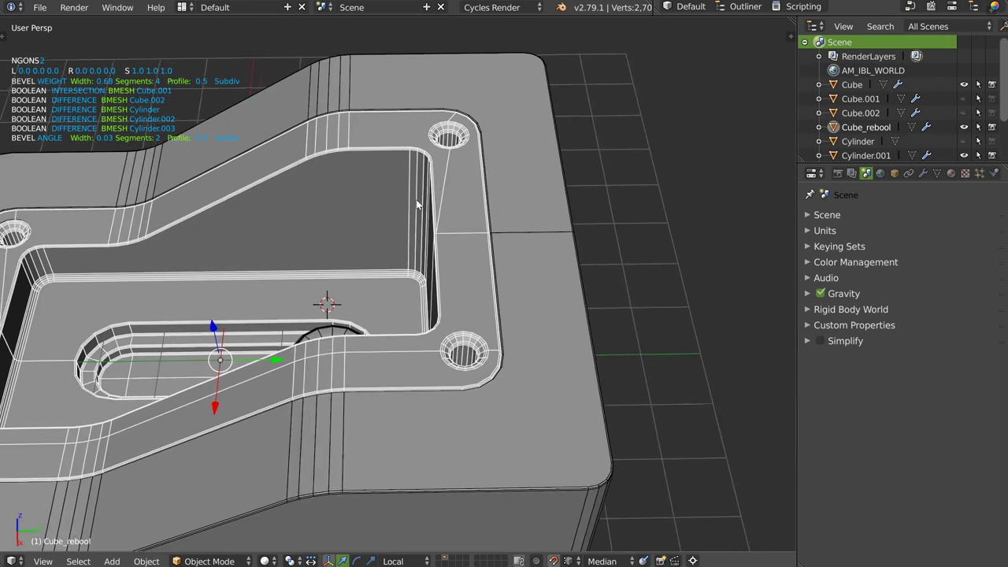
scroll(479, 243, "up", 2)
Reselect Cube_rebool and switch it back into Edit Mode.
right_click(486, 354, "alt")
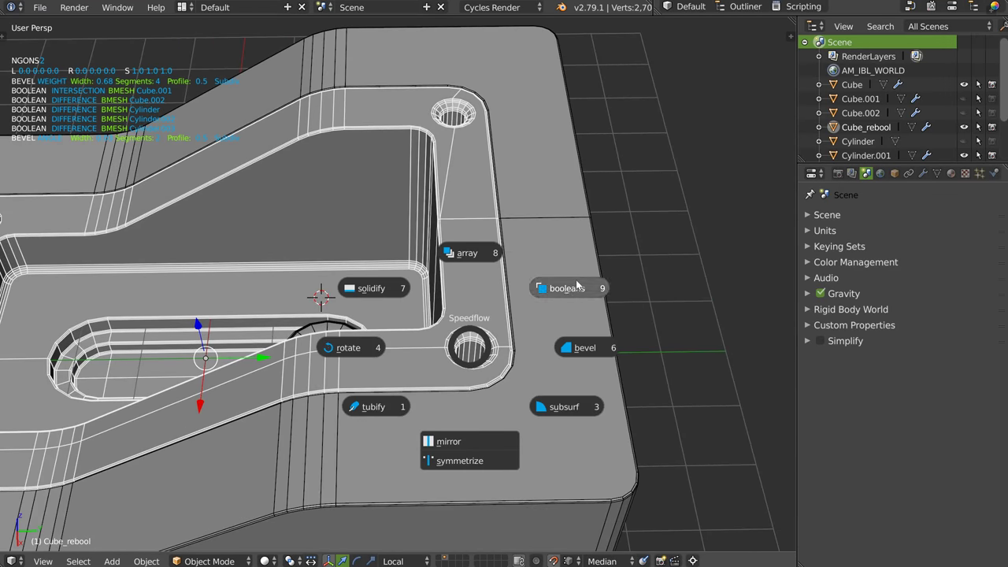
left_click(456, 459)
right_click(504, 353)
key("Tab")
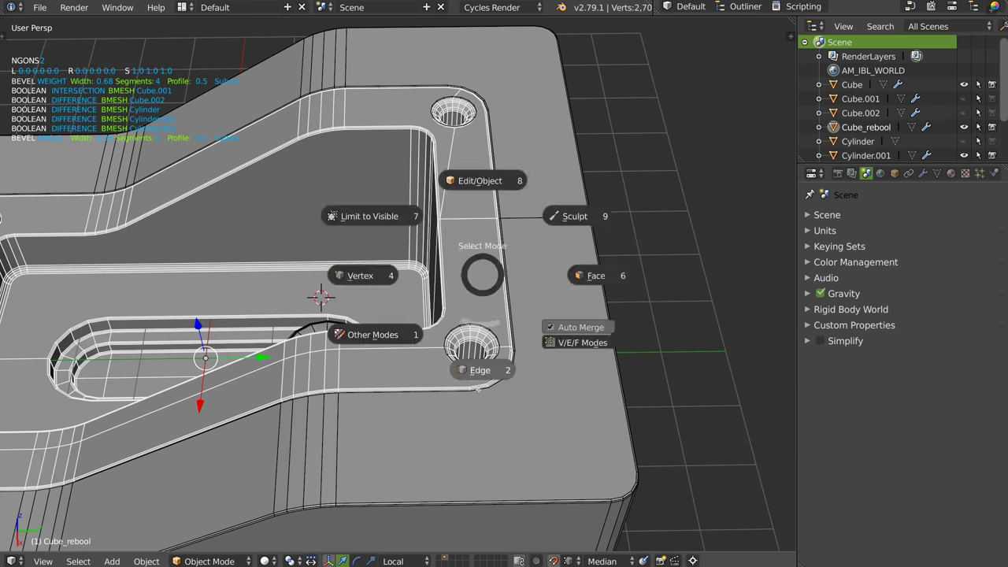
left_click(485, 386)
Add another edge loop and move it along local Y through the hole, then select Cylinder.003.
key("ctrl+r")
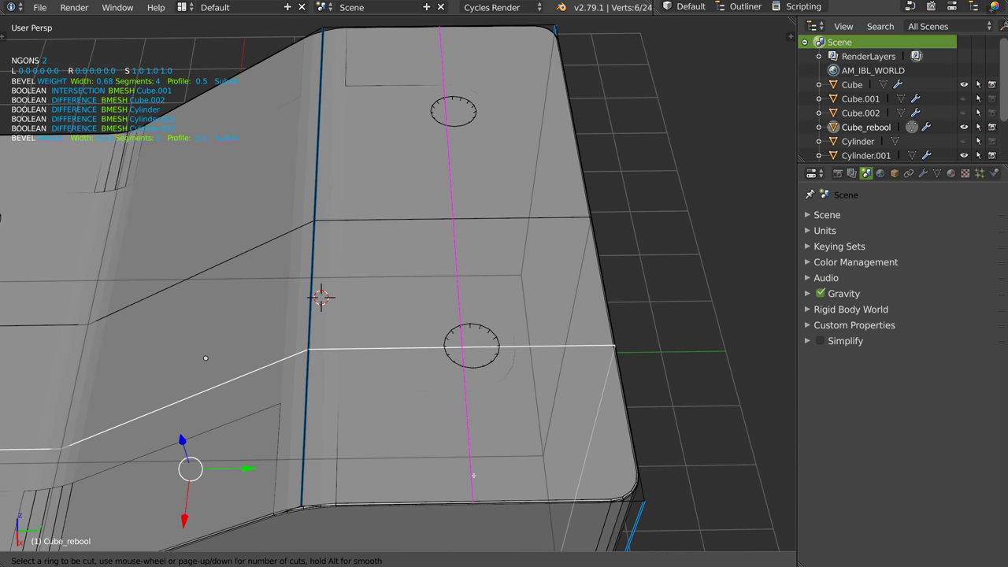
left_click(483, 512)
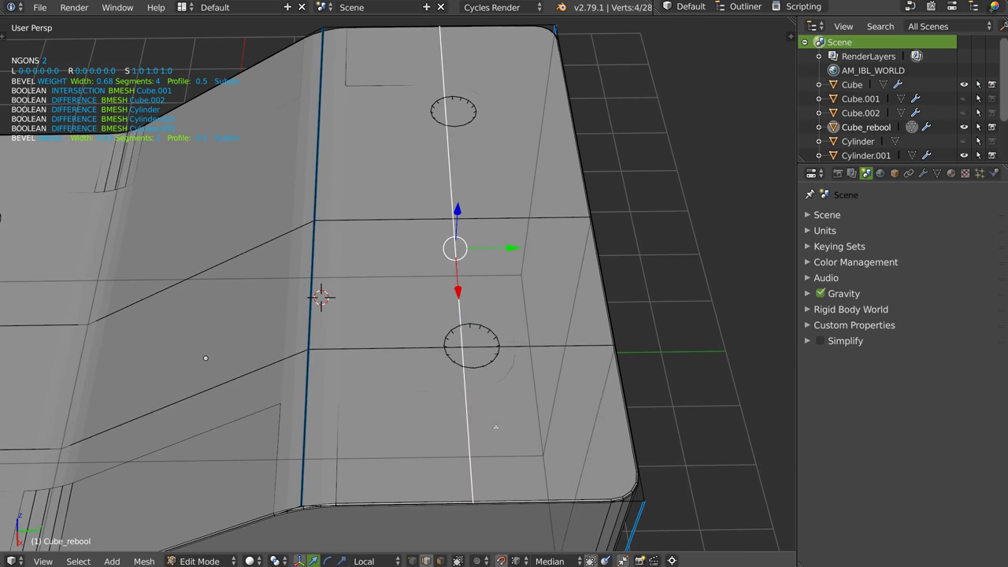
scroll(473, 315, "up", 2)
scroll(472, 315, "up", 2)
key("g")
key("y")
key("y")
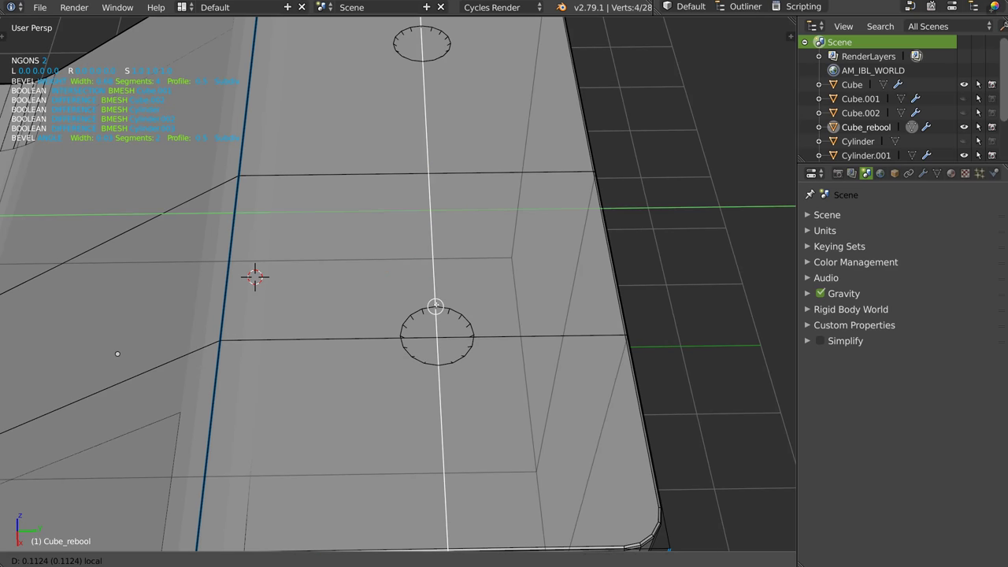
left_click(461, 322)
key("Tab")
scroll(438, 299, "up", 3)
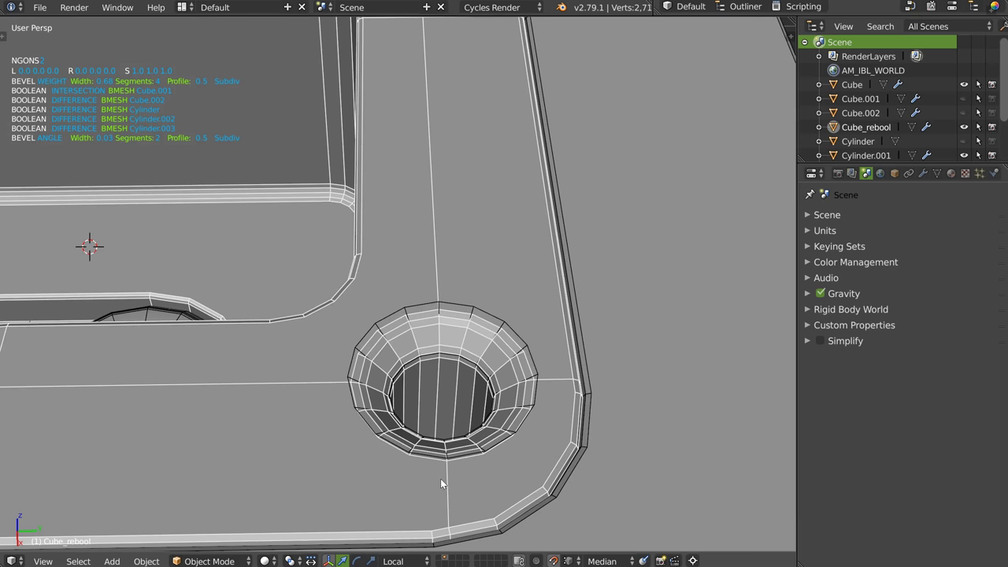
scroll(356, 384, "down", 2)
right_click(457, 315)
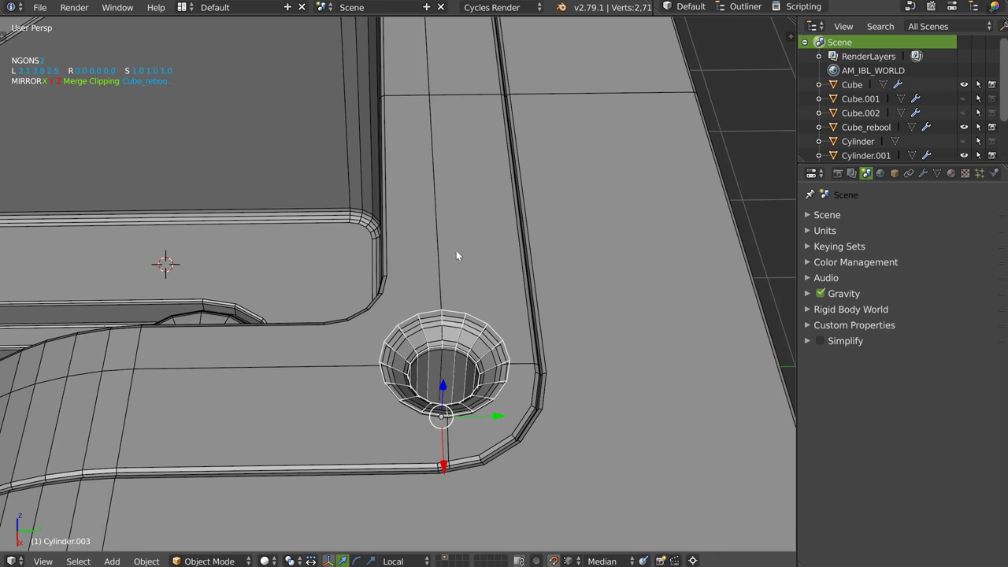
Hide the Cylinder.003 cutter and orbit around the plate to bring the near-corner hole into view.
key("Delete")
scroll(360, 342, "down", 5)
middle_click_drag(361, 342, 459, 281)
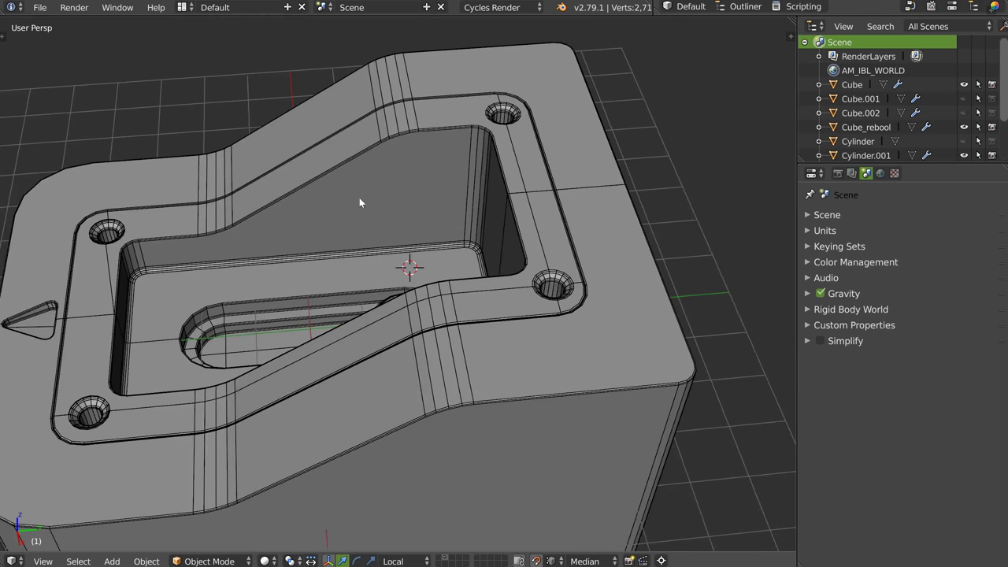
middle_click_drag(359, 198, 496, 136)
scroll(394, 333, "up", 2)
scroll(394, 333, "up", 2)
scroll(421, 321, "up", 2)
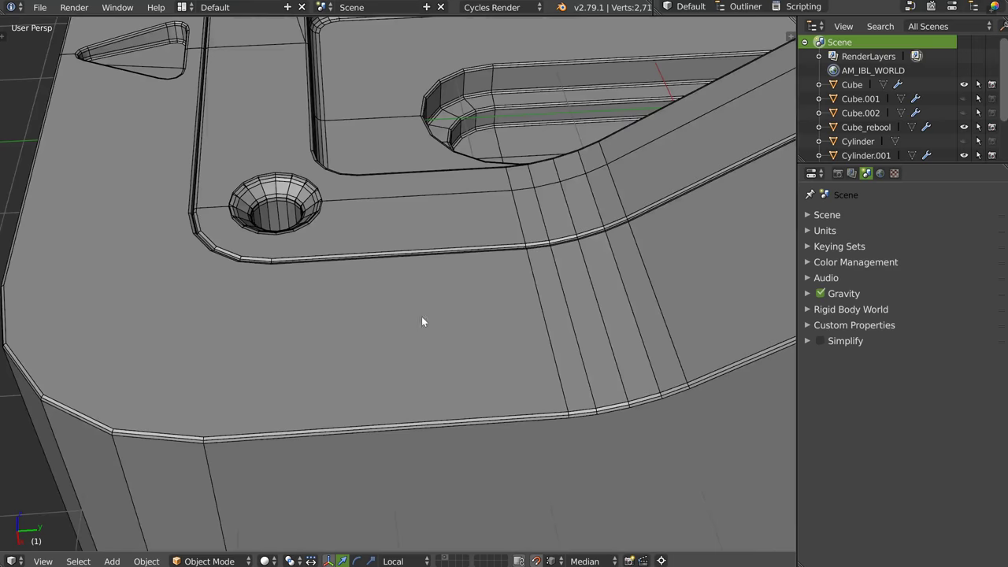
scroll(421, 321, "down", 3)
middle_click_drag(421, 322, 490, 281)
scroll(404, 284, "up", 3)
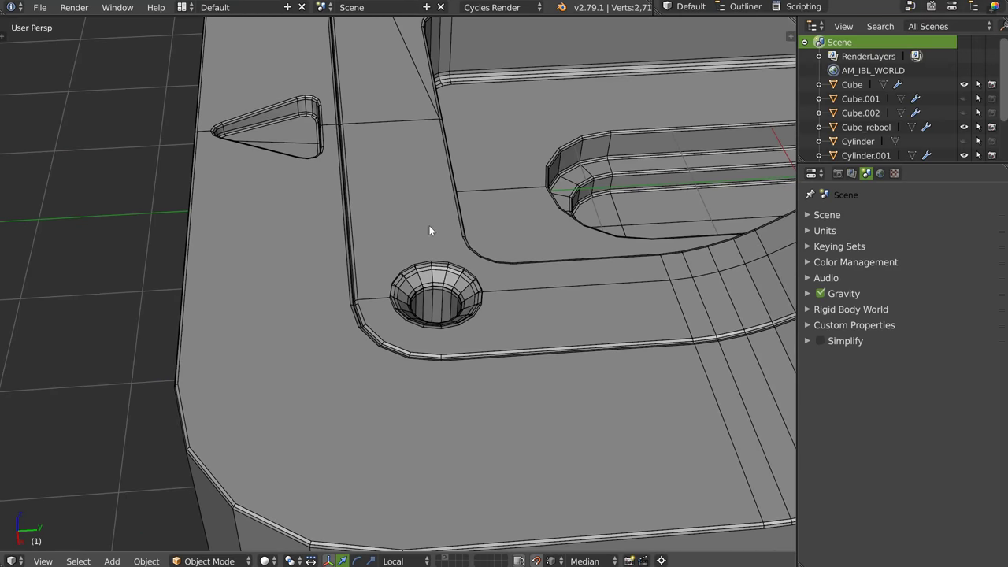
middle_click_drag(429, 230, 412, 262, "shift")
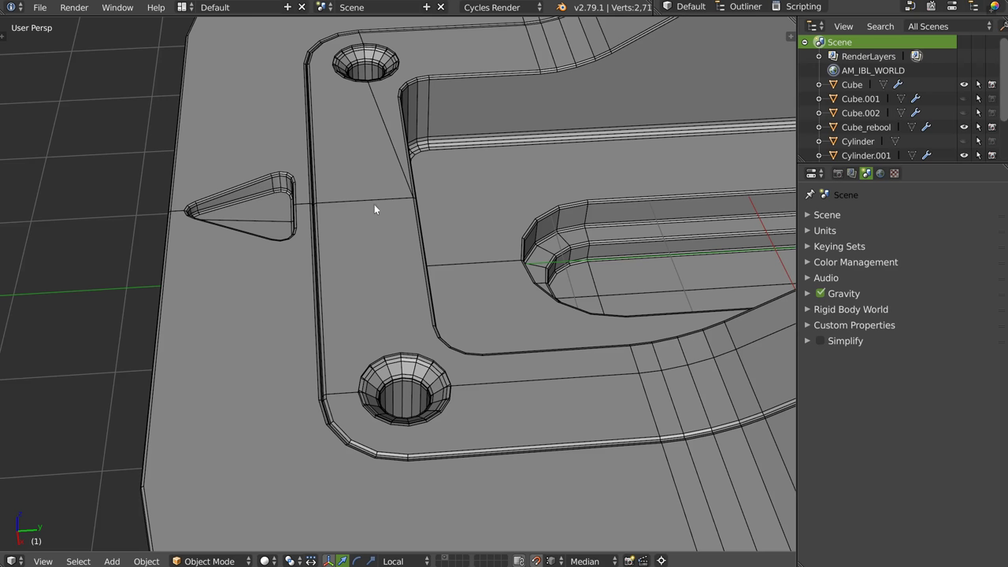
middle_click_drag(369, 211, 278, 242)
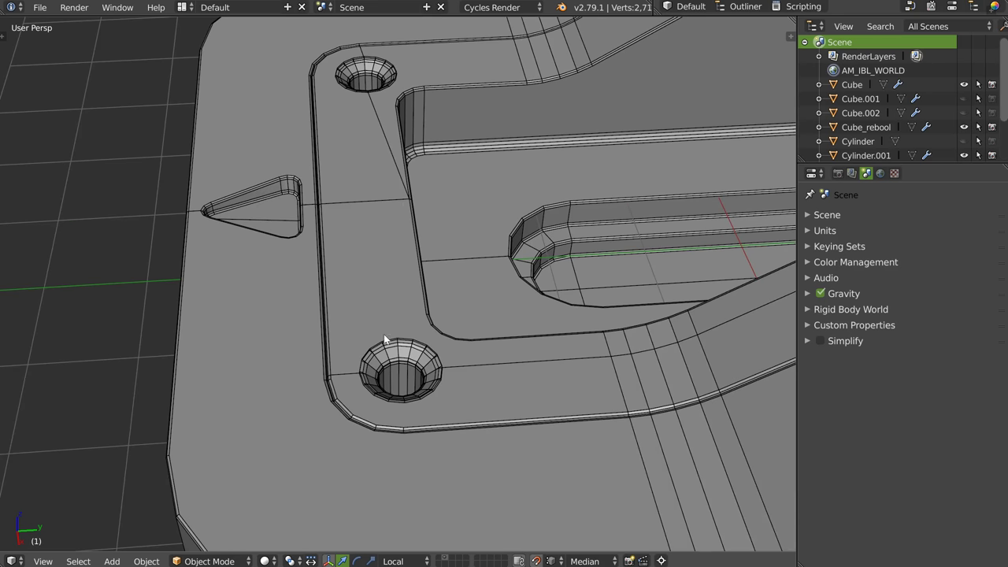
scroll(544, 222, "down", 3)
mouse_move(544, 221)
middle_mouse_down()
mouse_move(507, 251)
mouse_move(561, 273)
mouse_move(497, 267)
middle_mouse_up()
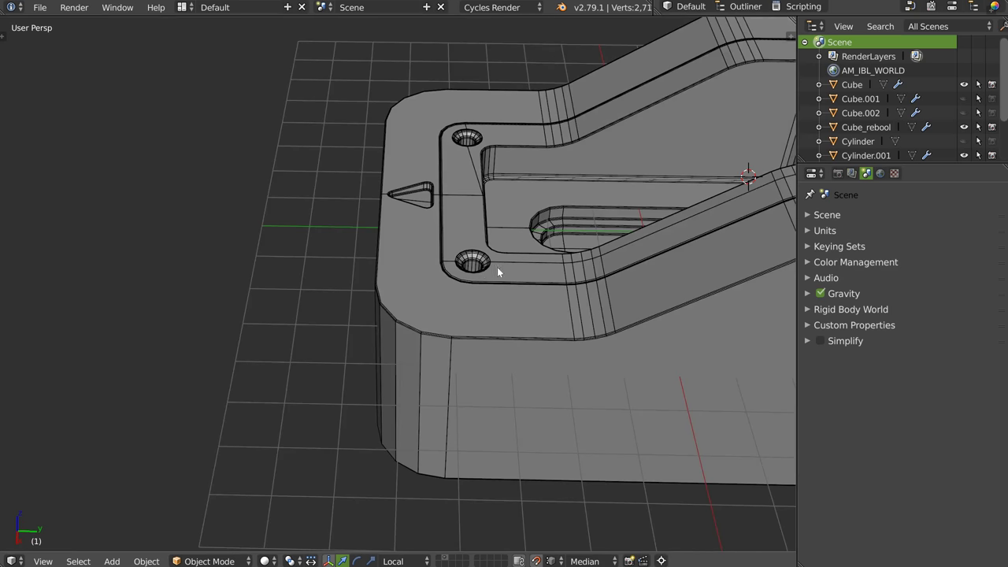
scroll(496, 267, "up", 3)
Nudge Cylinder.002 slightly along its local Y axis, then reselect Cube_rebool.
right_click(432, 251)
right_click(432, 250)
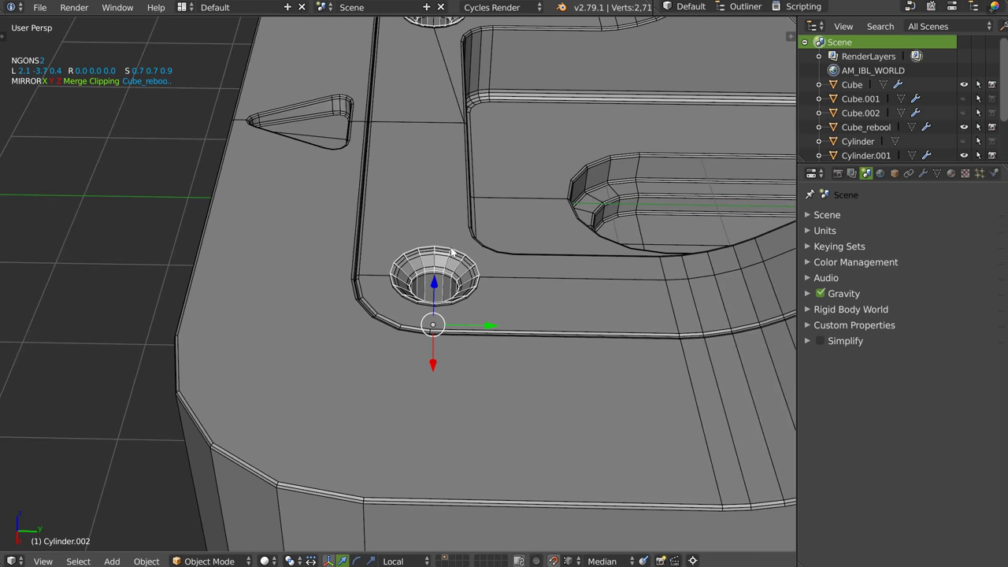
left_click_drag(481, 324, 476, 323)
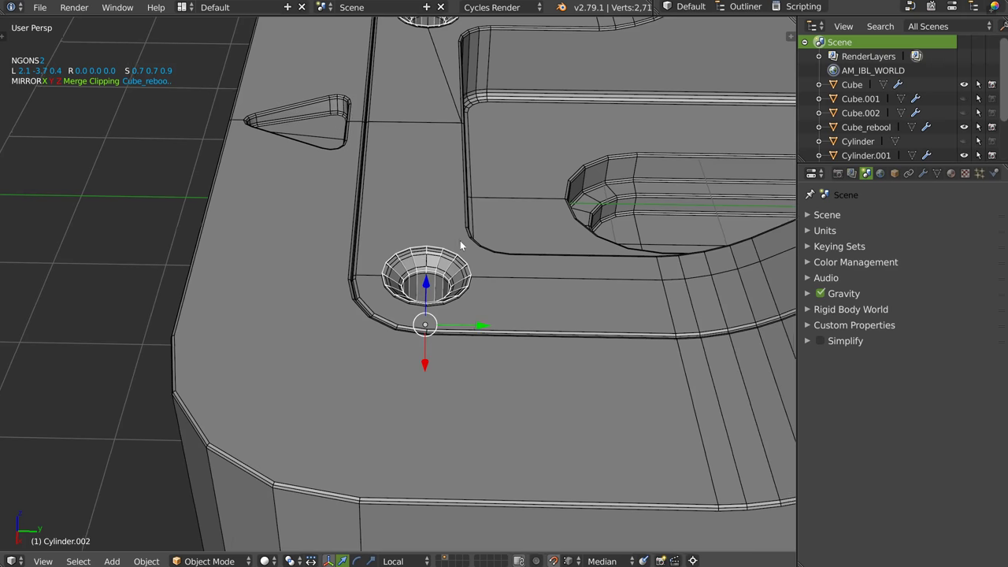
right_click(499, 273)
Add an edge loop to the base mesh, slid through the near-corner countersunk hole.
key("Tab")
key("ctrl+r")
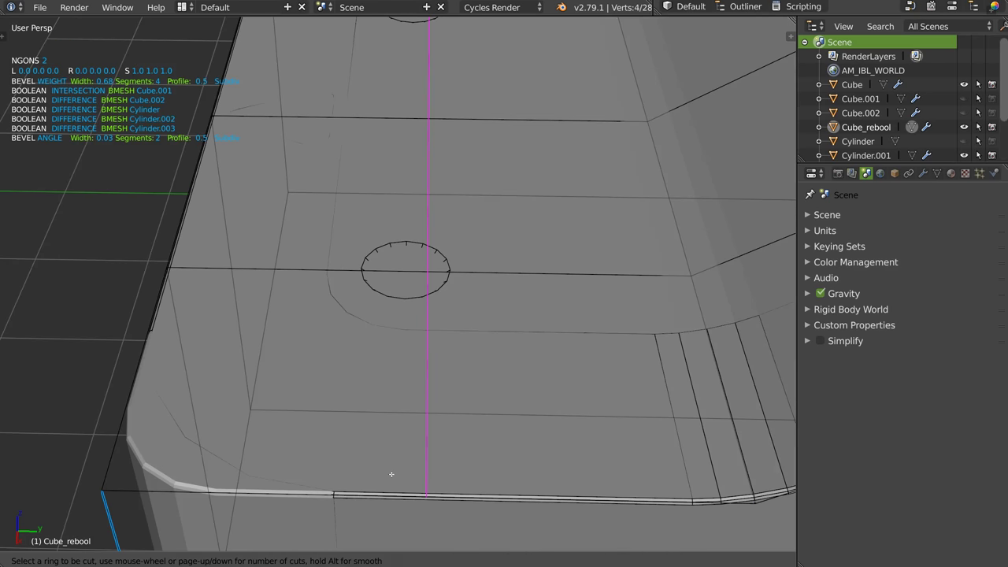
left_click(384, 501)
right_click(432, 342)
key("g")
key("g")
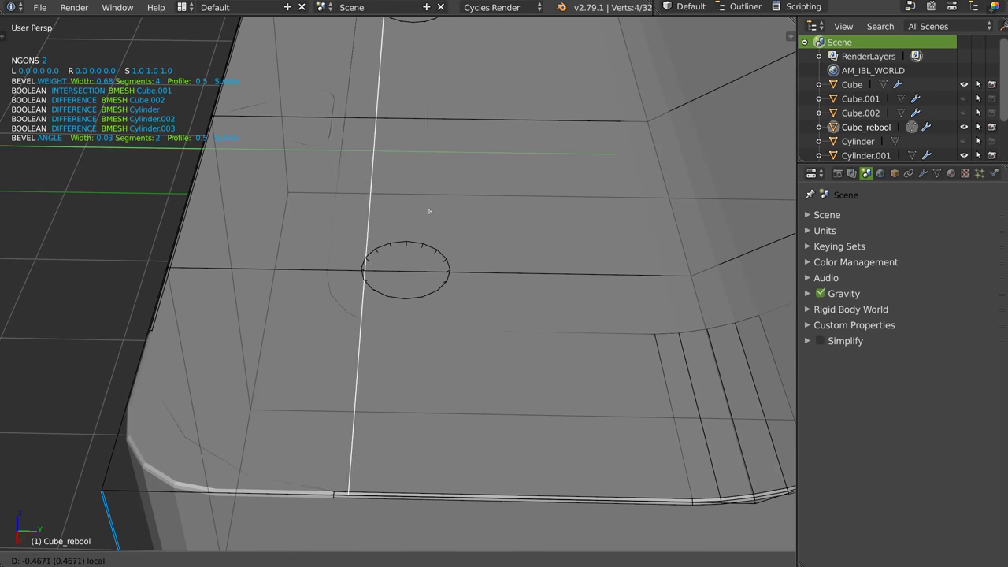
left_click(395, 179)
key("Tab")
mouse_move(395, 180)
middle_mouse_down()
mouse_move(417, 259)
mouse_move(498, 248)
mouse_move(465, 337)
middle_mouse_up()
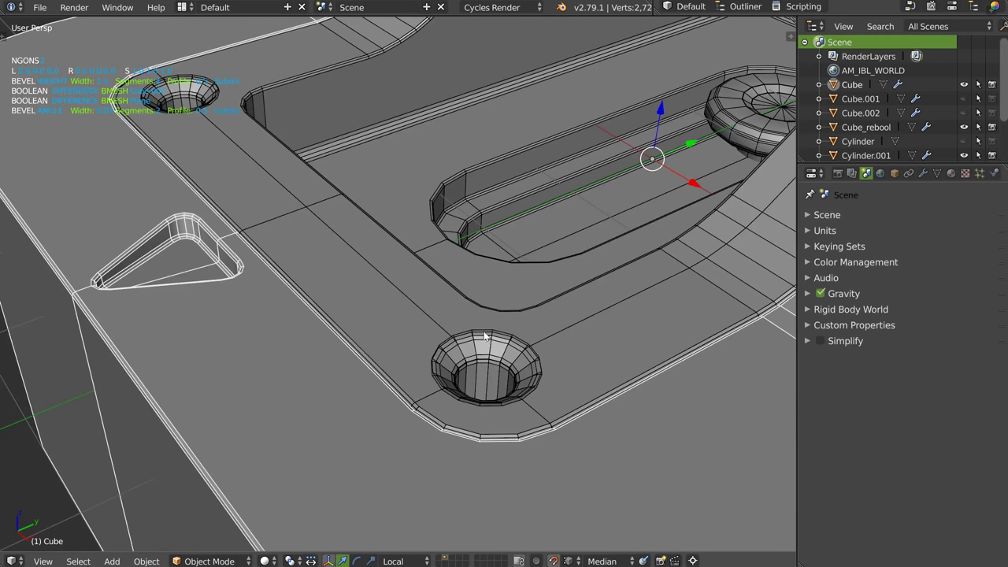
right_click(490, 335)
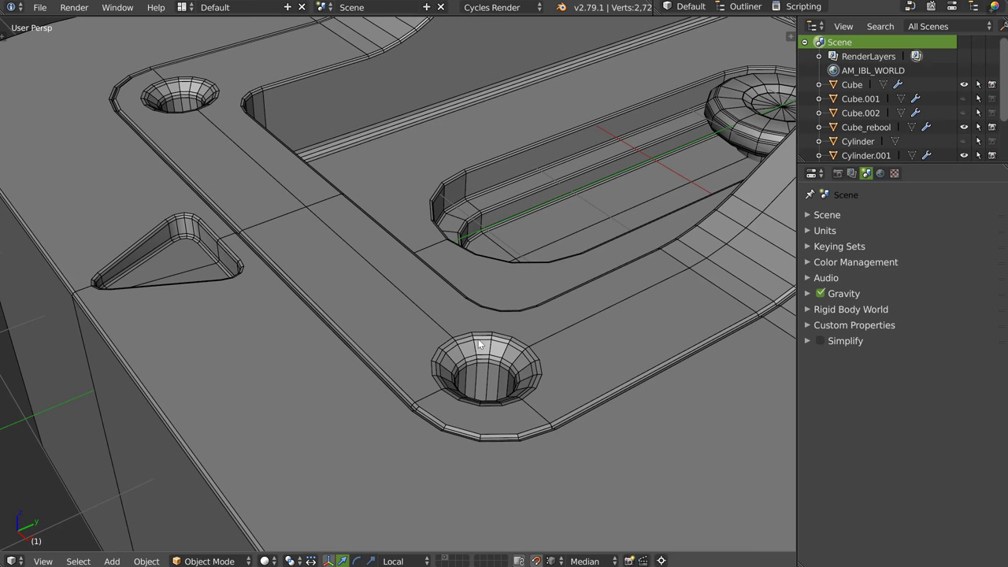
Open Cube_rebool's HardOps boolean settings and exit the boolean modal.
right_click(417, 330)
mouse_move(482, 305)
middle_mouse_down()
mouse_move(504, 297)
mouse_move(463, 347)
mouse_move(457, 373)
mouse_move(447, 351)
middle_mouse_up()
key("alt+w")
left_click(525, 301)
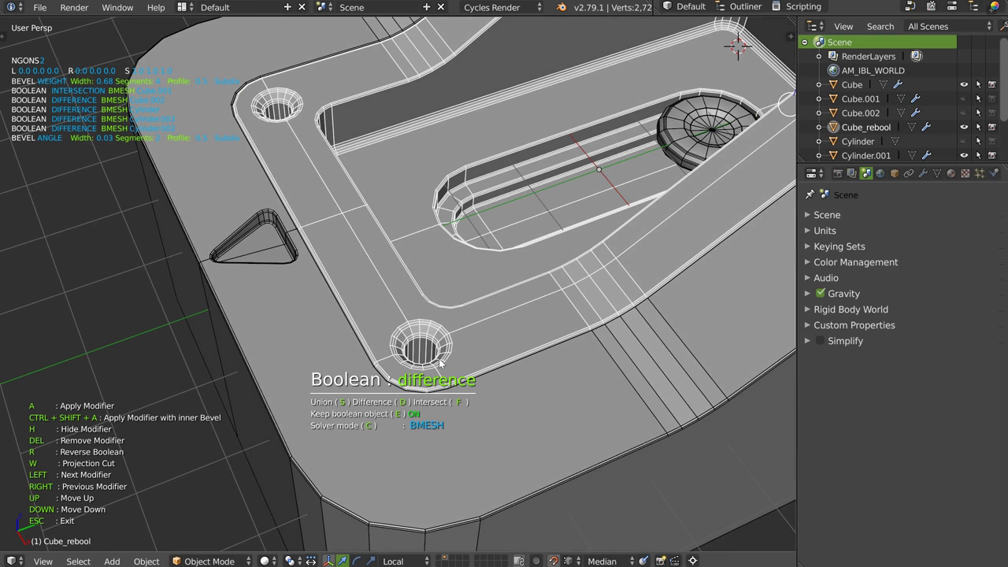
key("f")
key("d")
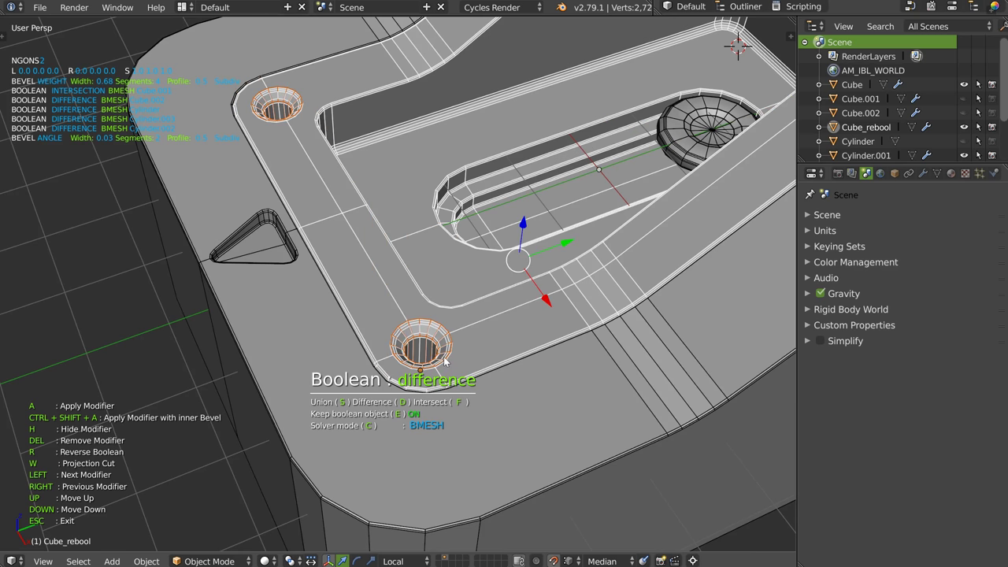
Snap the 3D cursor to Cylinder.002 and transform the countersink cutter.
left_click(443, 356)
key("q")
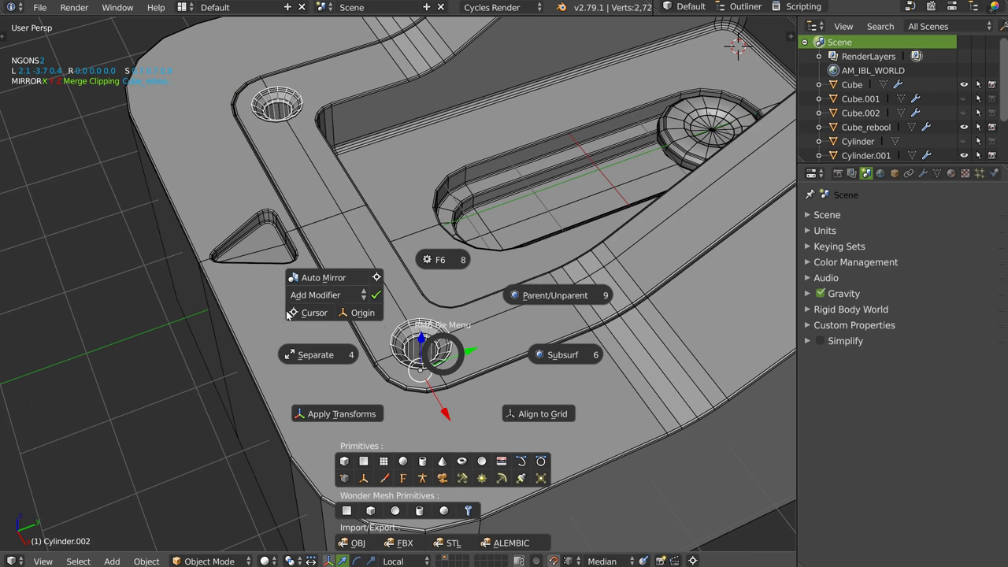
left_click(315, 313)
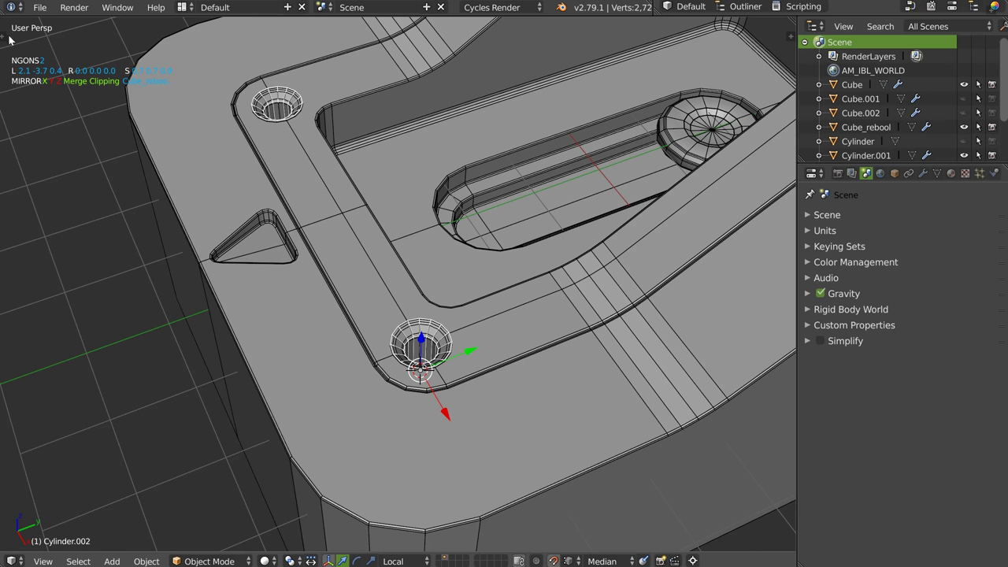
key("r")
key("Return")
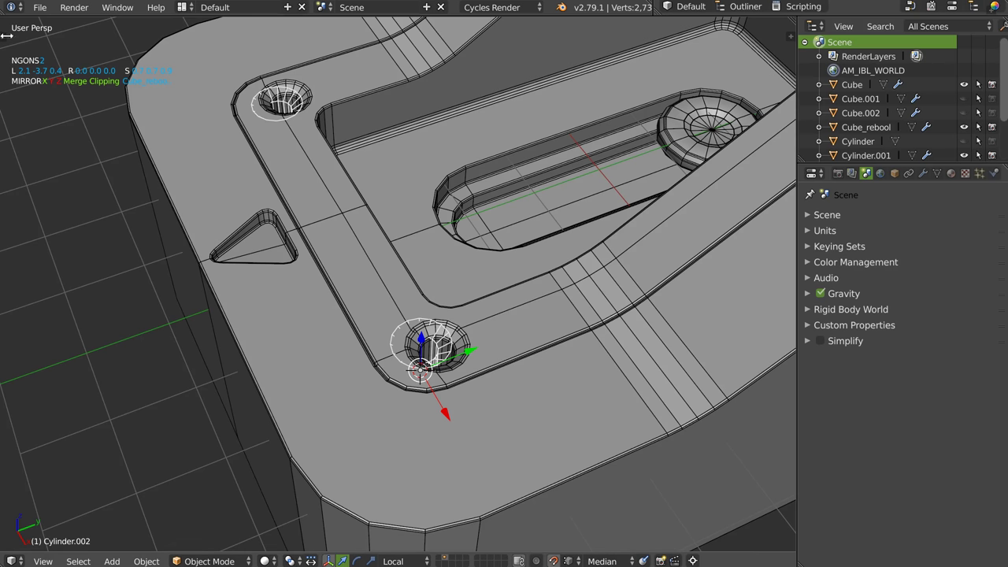
Import the screw_Halen_01 hex screw from the Inserts library's Screws Ans Bolts category.
key("t")
left_click(46, 26)
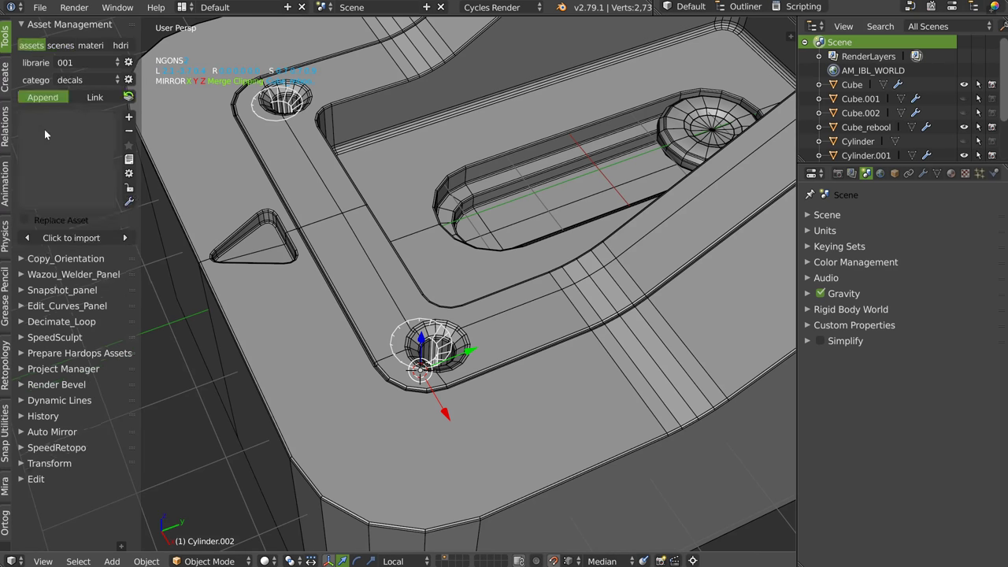
left_click(77, 64)
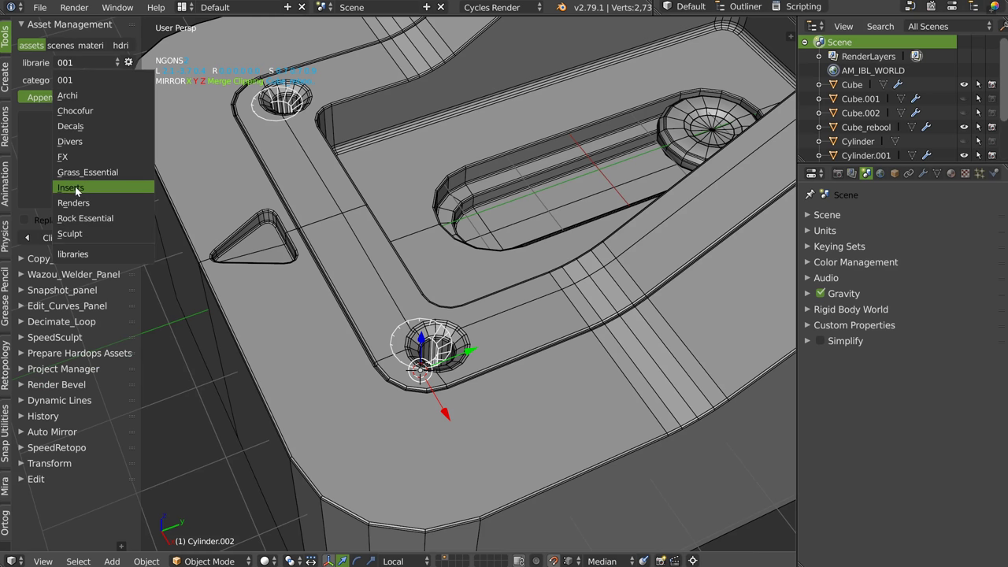
left_click(75, 189)
left_click(64, 154)
left_click(83, 79)
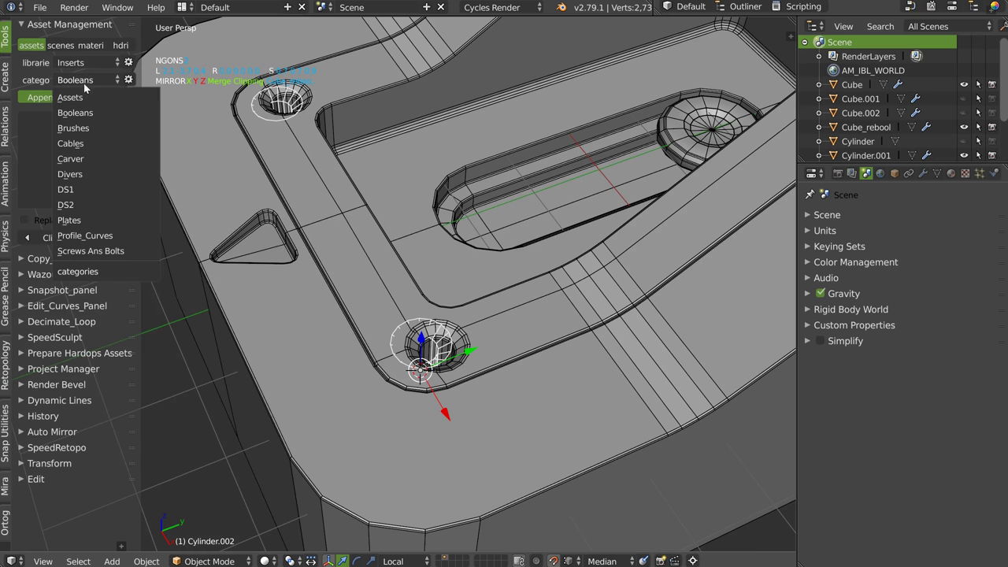
left_click(81, 252)
left_click(67, 170)
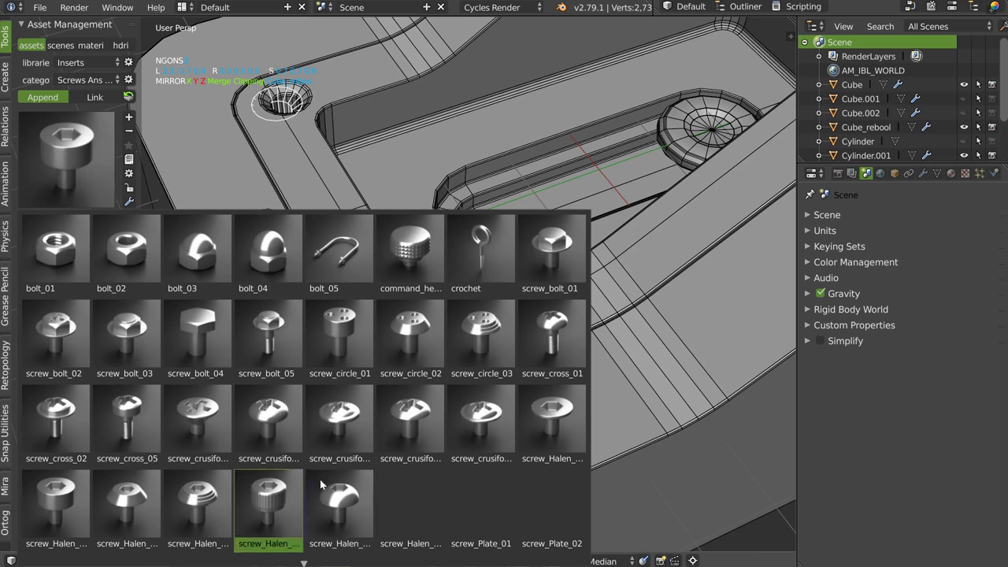
left_click(549, 429)
Select Cube_rebool and toggle all its modifiers off and back on to inspect the mesh.
mouse_move(486, 362)
middle_mouse_down()
mouse_move(423, 356)
mouse_move(437, 354)
middle_mouse_up()
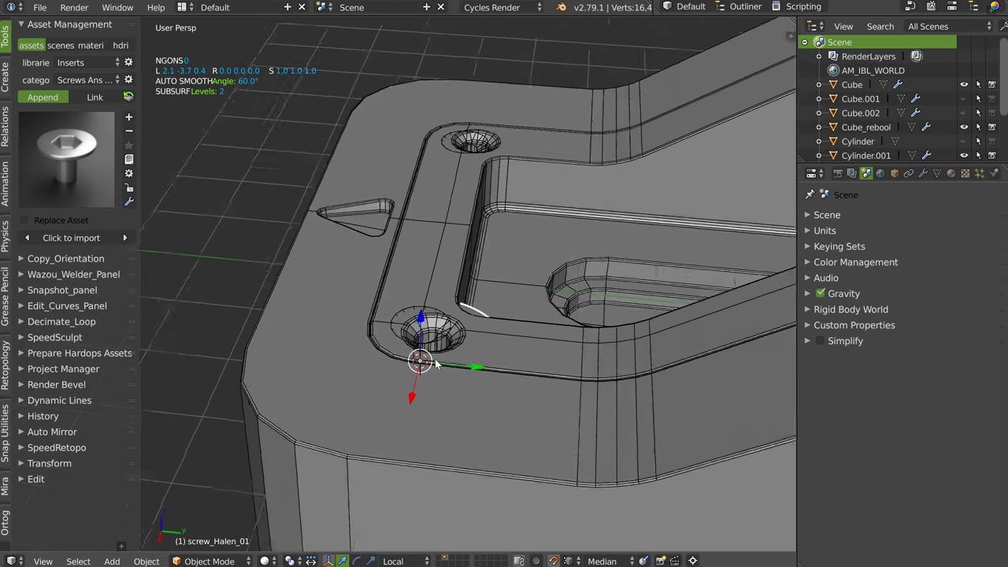
scroll(446, 334, "up", 3)
right_click(510, 326)
scroll(509, 326, "down", 3)
middle_click_drag(472, 315, 498, 295)
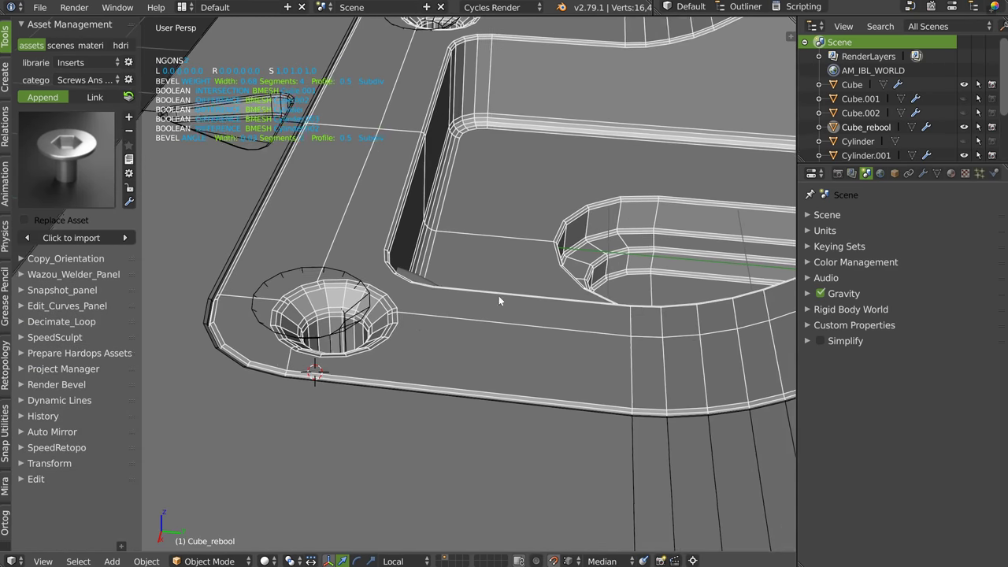
middle_click_drag(422, 317, 447, 318)
scroll(448, 318, "up", 3)
scroll(447, 318, "down", 4)
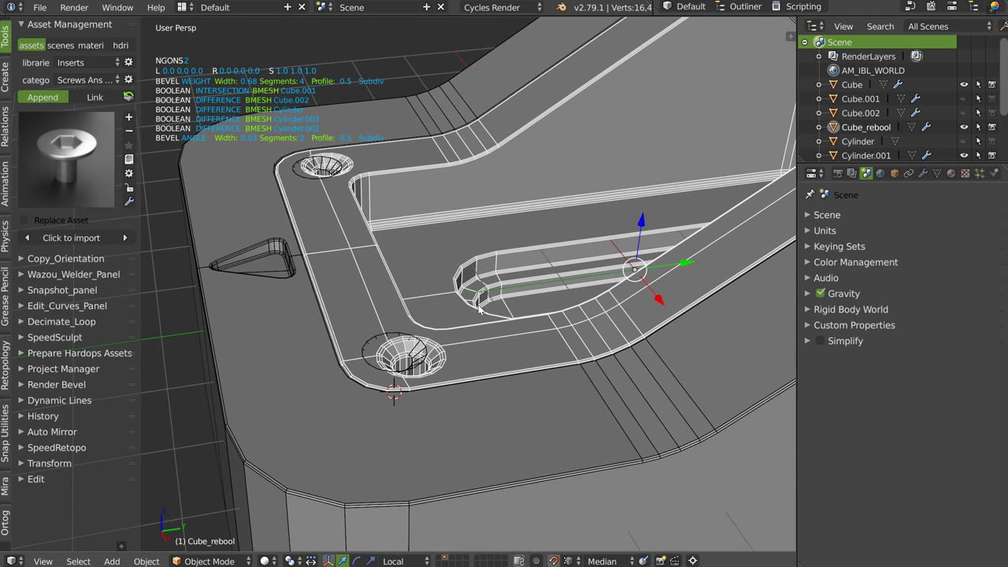
key("q")
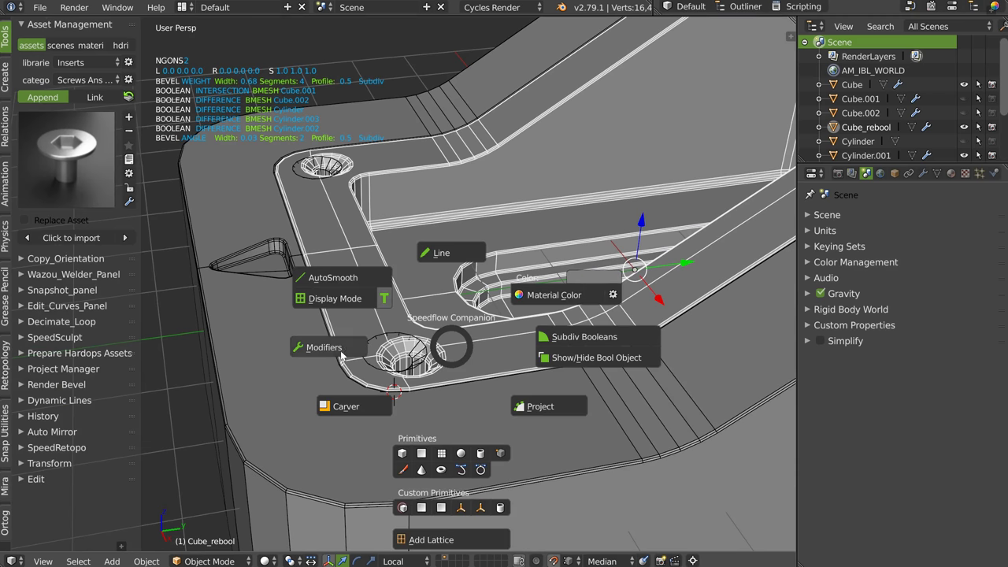
left_click(340, 353)
key("q")
left_click(317, 357)
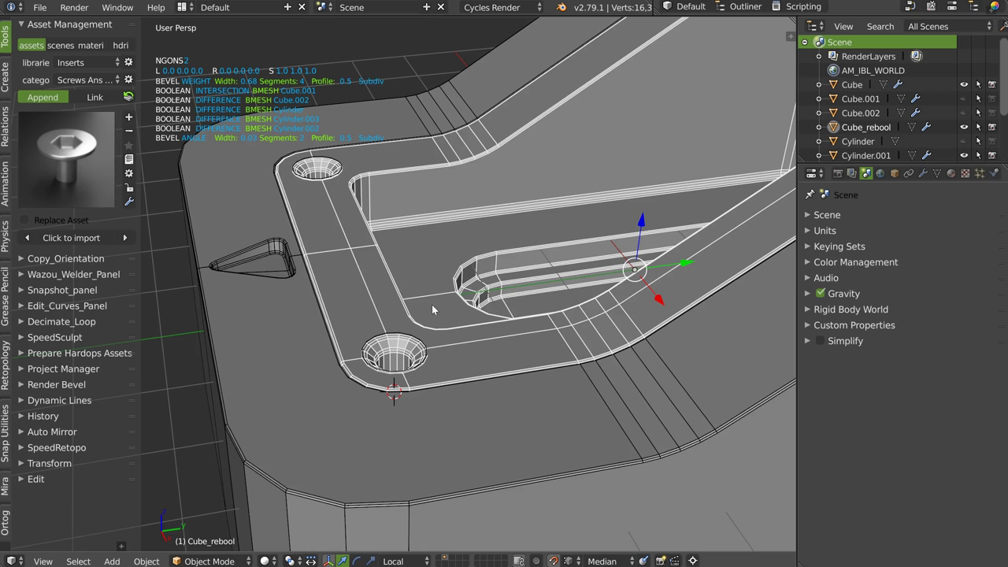
Scale down the screw and move it along Z into the front countersunk hole.
middle_click_drag(423, 313, 384, 397)
right_click(385, 398)
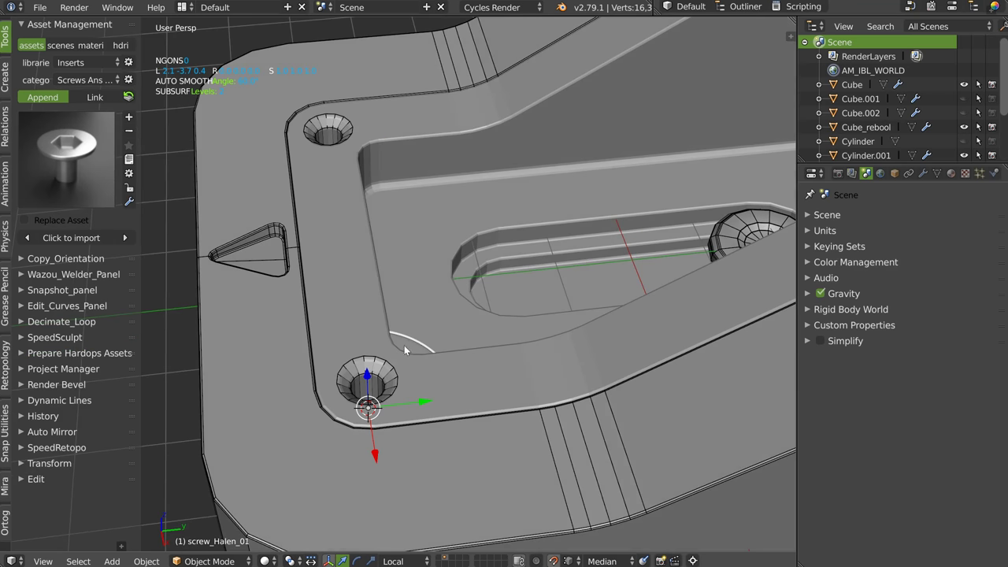
left_click_drag(367, 376, 360, 341)
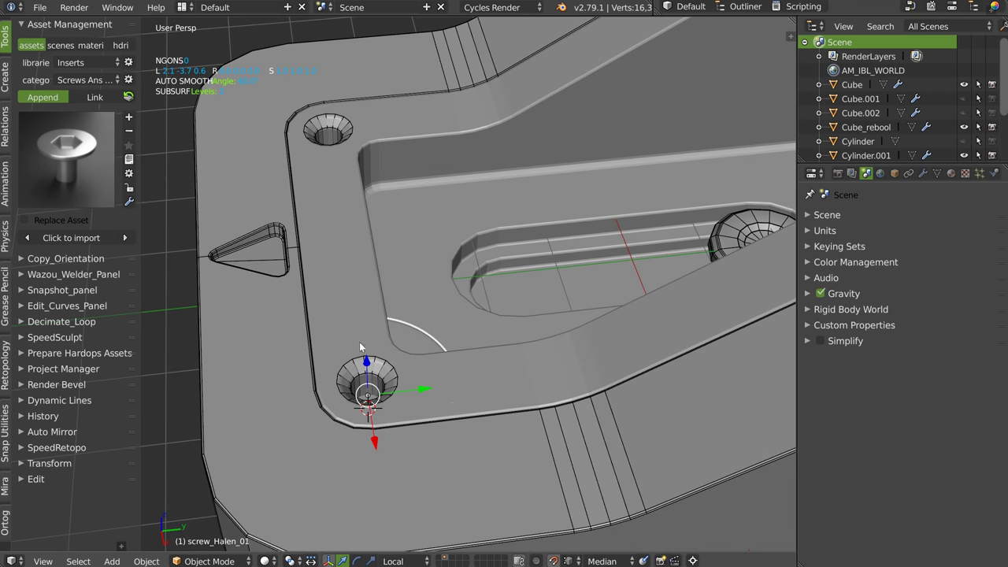
key("s")
left_click(415, 352)
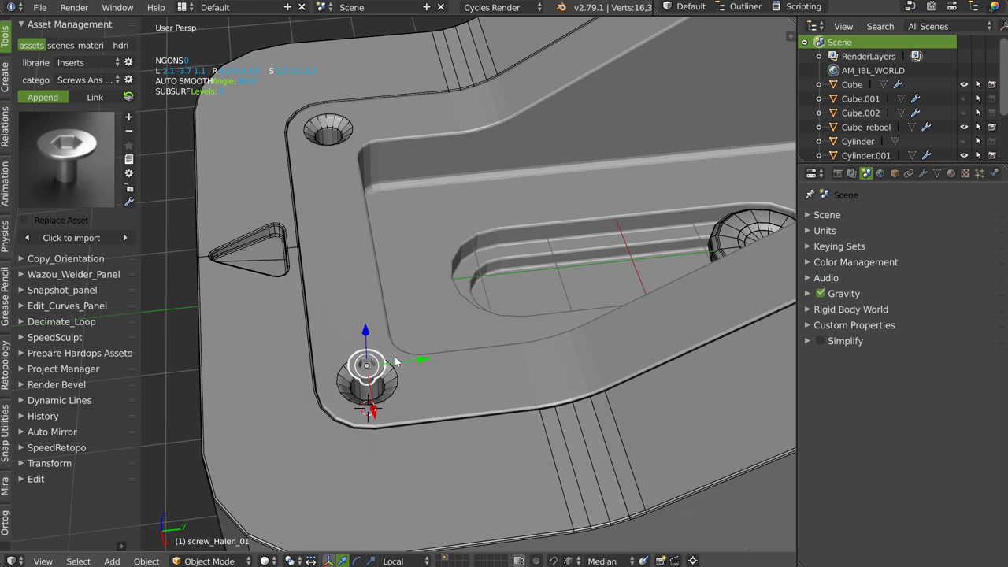
middle_click_drag(415, 352, 373, 358)
key("g")
key("z")
key("z")
left_click(369, 371)
Hide the countersink cutter and turn on the wireframe overlay, then reselect the screw.
right_click(420, 402)
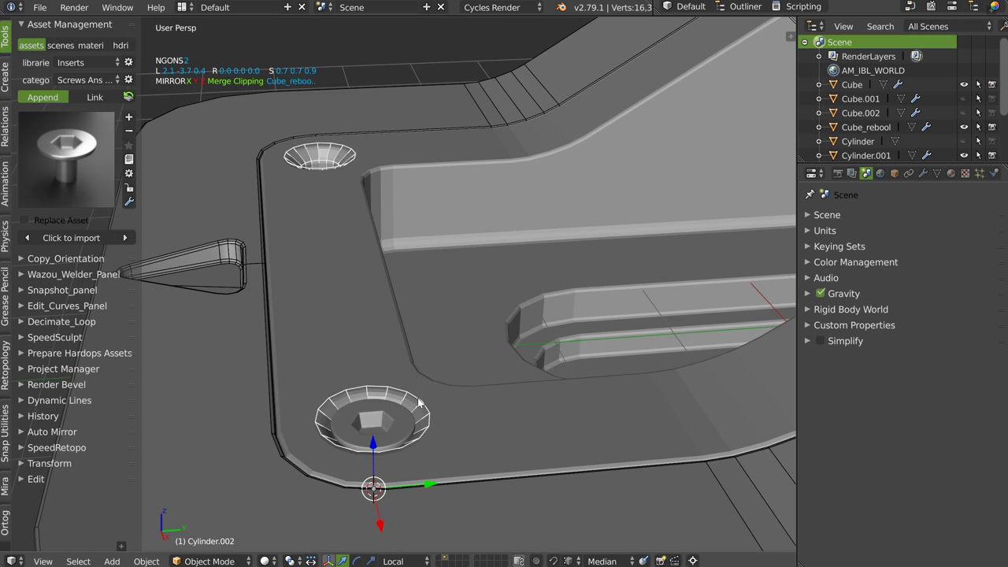
key("h")
right_click(418, 401)
key("shift+z")
left_click(470, 337)
mouse_move(470, 336)
middle_mouse_down()
mouse_move(526, 357)
mouse_move(443, 287)
mouse_move(360, 325)
middle_mouse_up()
right_click(361, 325)
right_click(431, 360, "shift")
Mirror the screw across the box to match the mirrored holes.
key("alt+space")
left_click(421, 454)
key("Escape")
scroll(422, 453, "down", 3)
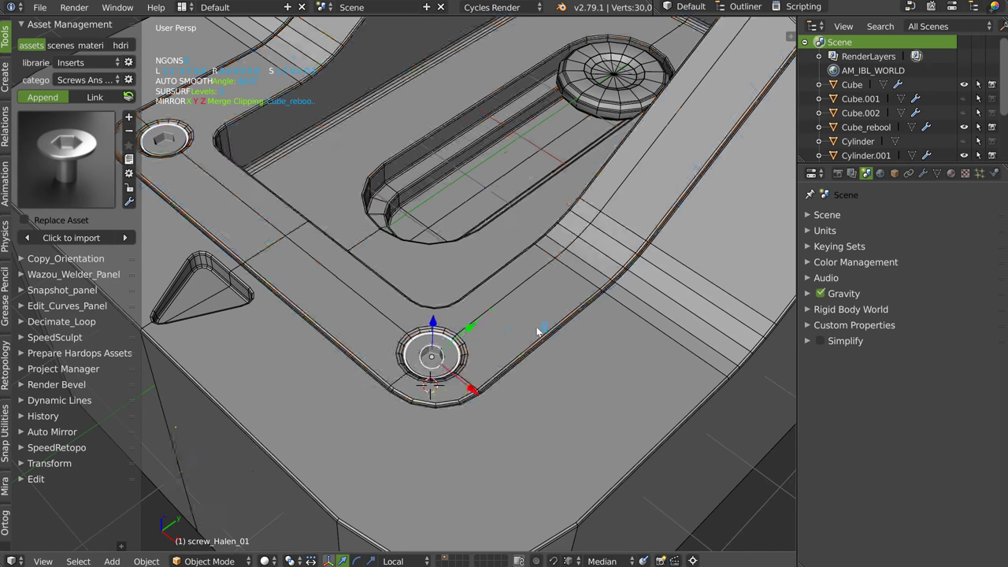
middle_click_drag(423, 454, 437, 334)
scroll(437, 334, "down", 3)
Duplicate the screw along local Y into the top-right hole.
key("shift+d")
key("y")
key("y")
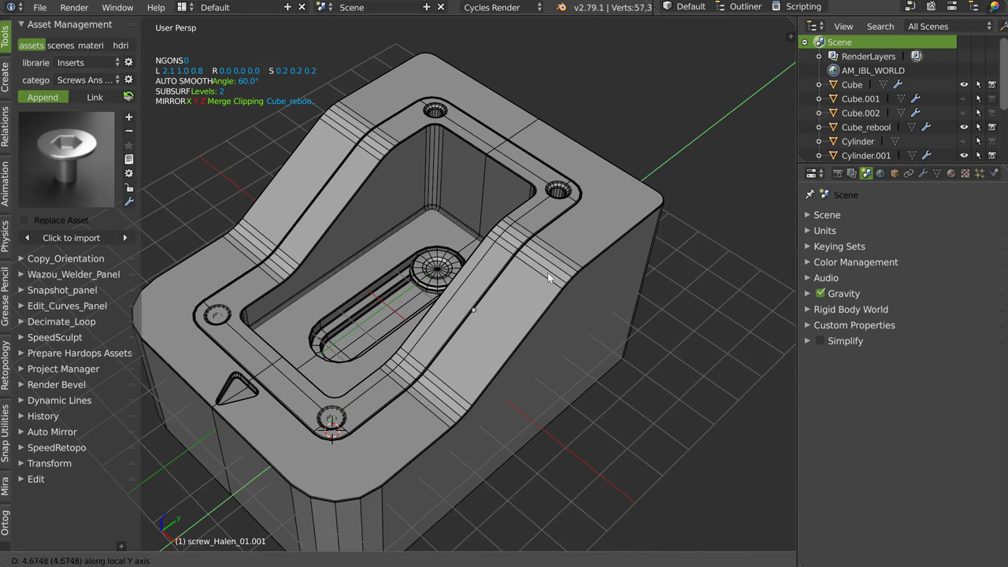
left_click(549, 185)
middle_click_drag(548, 185, 524, 254)
key("g")
key("z")
key("z")
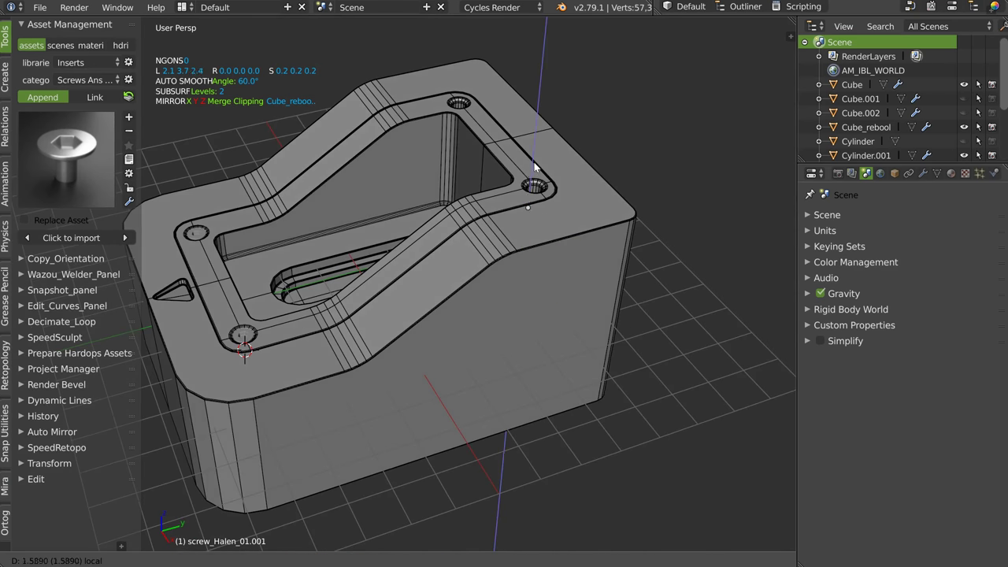
left_click(539, 141)
Nudge the copied screw along Y and sink it slightly into its hole.
middle_click_drag(539, 141, 525, 215)
scroll(504, 202, "up", 5)
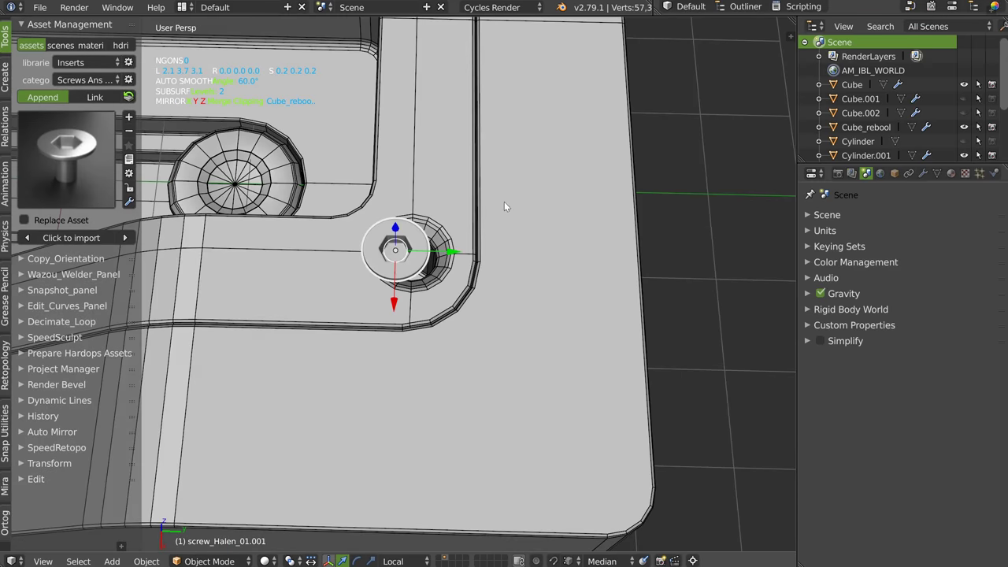
left_click_drag(451, 254, 466, 241)
middle_click_drag(466, 241, 424, 203)
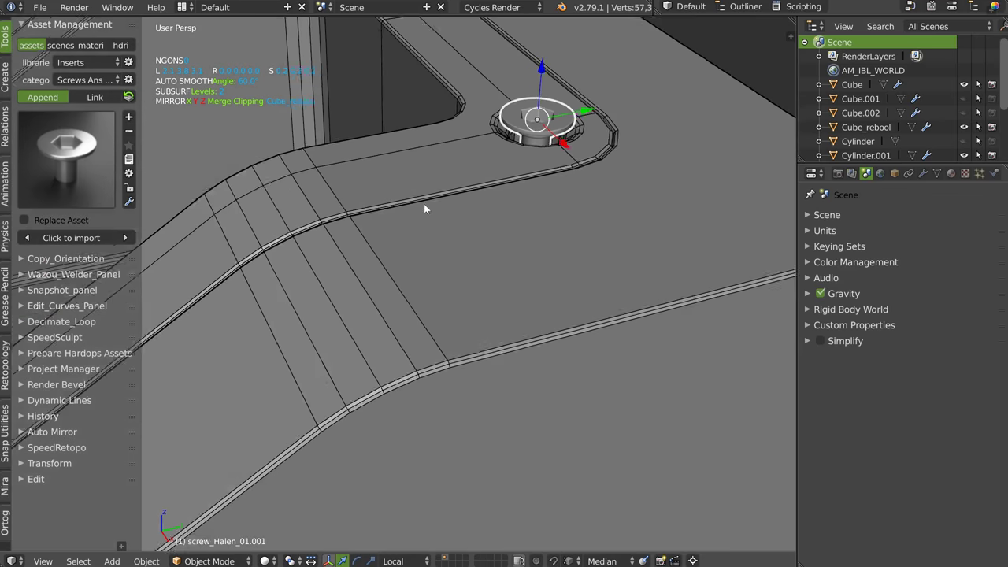
left_click_drag(554, 69, 546, 66)
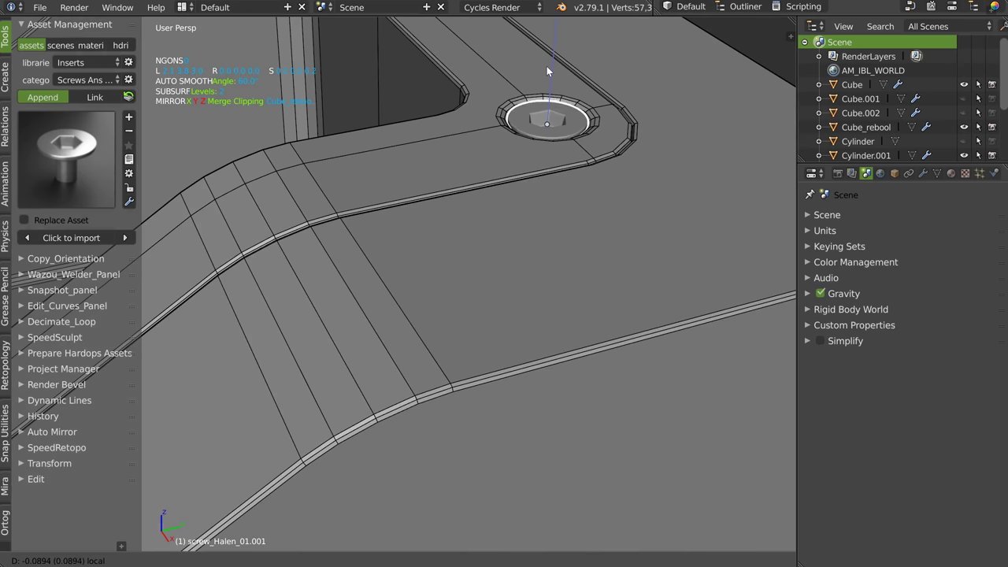
scroll(546, 66, "down", 5)
middle_click_drag(468, 159, 503, 202)
Select the outer Cube and view the block from another side.
right_click(419, 318)
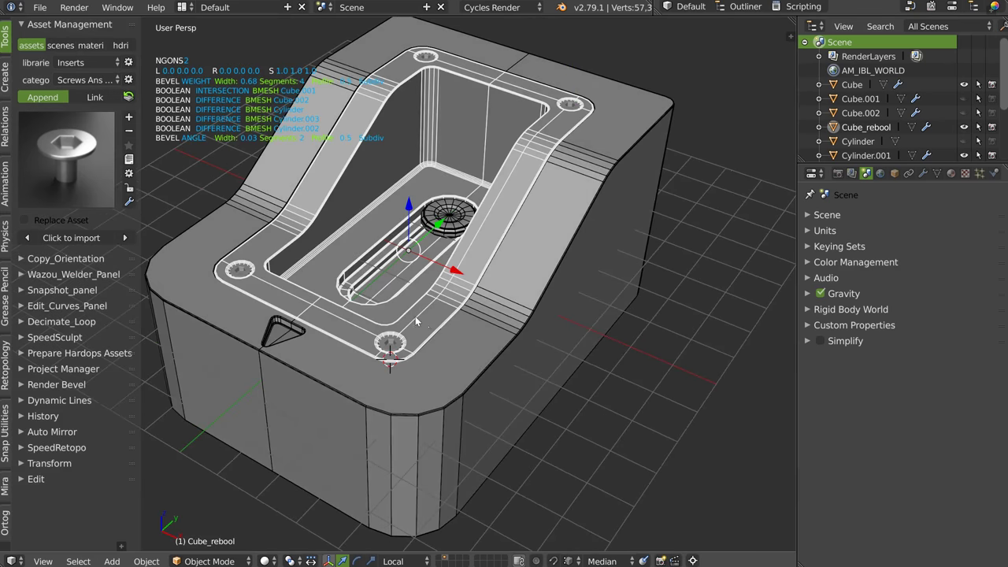
scroll(415, 311, "up", 2)
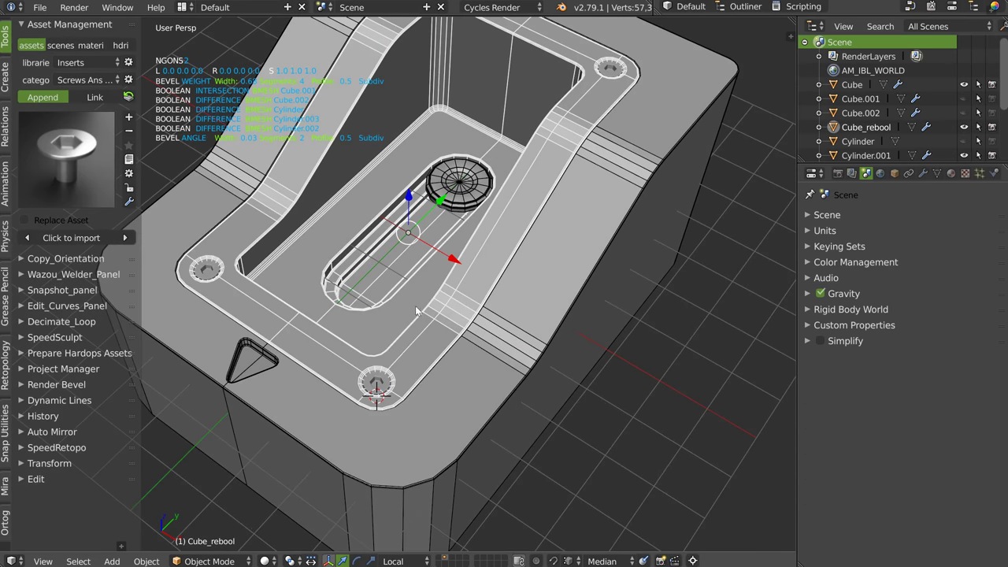
right_click(260, 375)
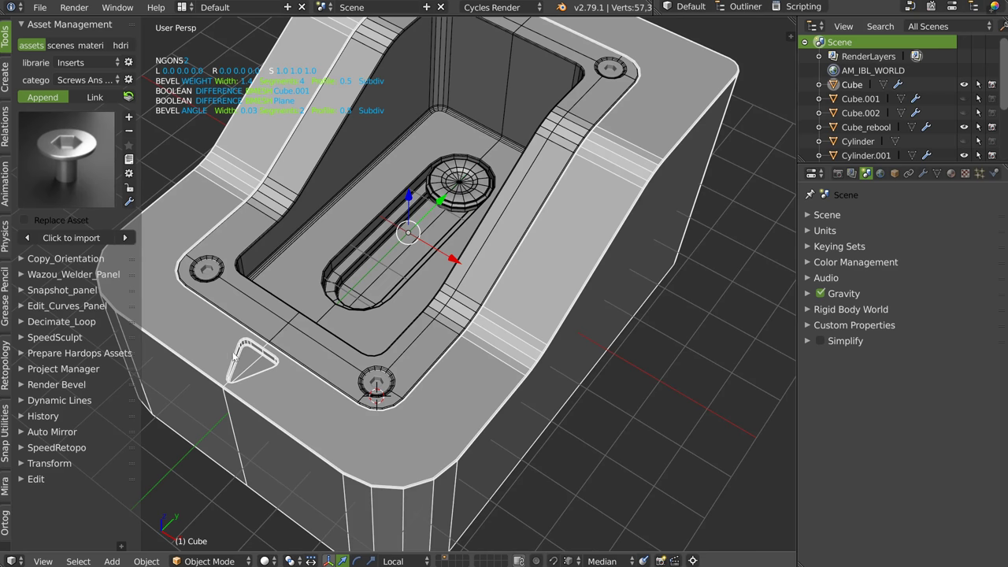
middle_click_drag(257, 359, 307, 306)
scroll(315, 288, "down", 2)
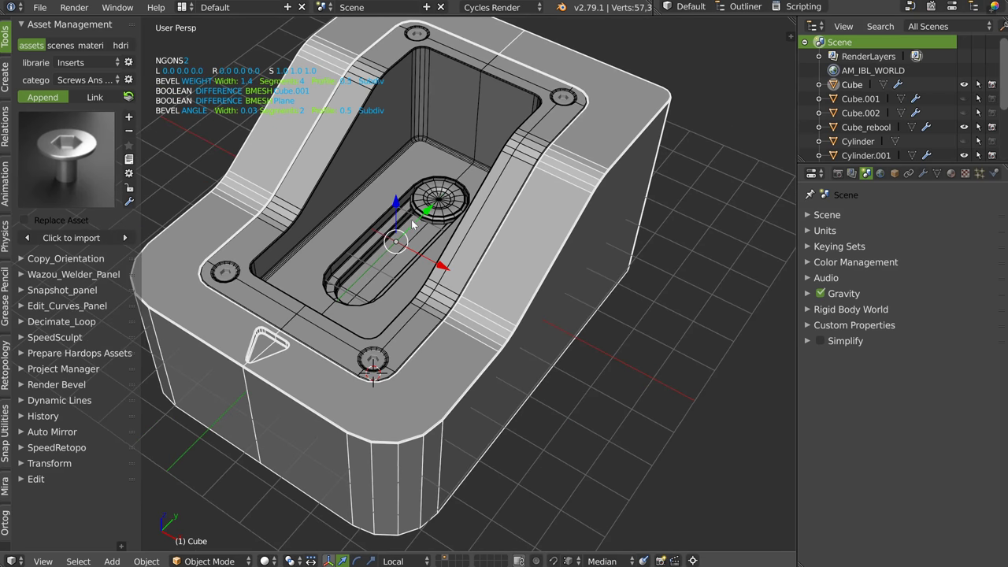
In the Cube's Edit Mode, select the slanted profile, top-left and front-left edges.
key("Tab")
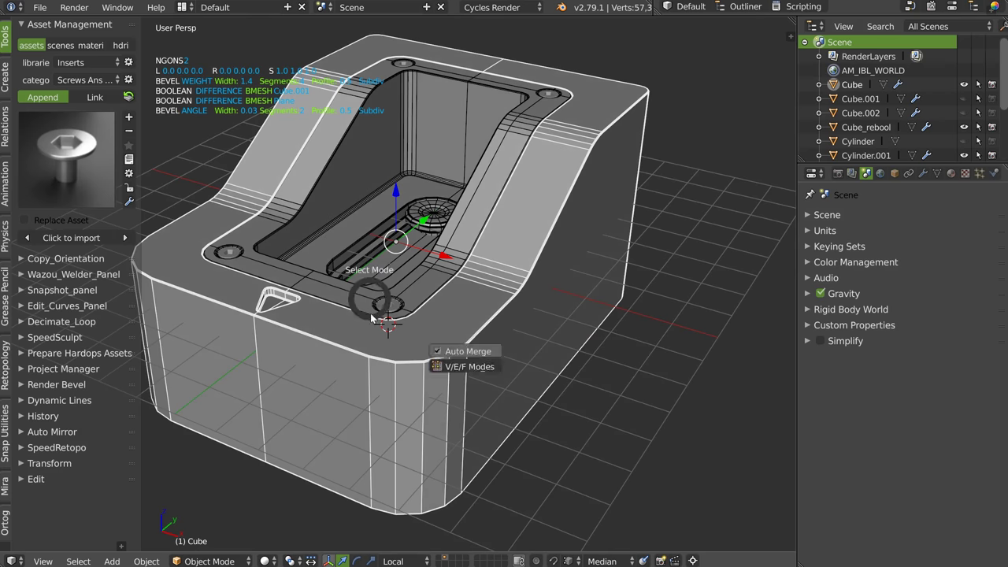
left_click(354, 346)
right_click(550, 230)
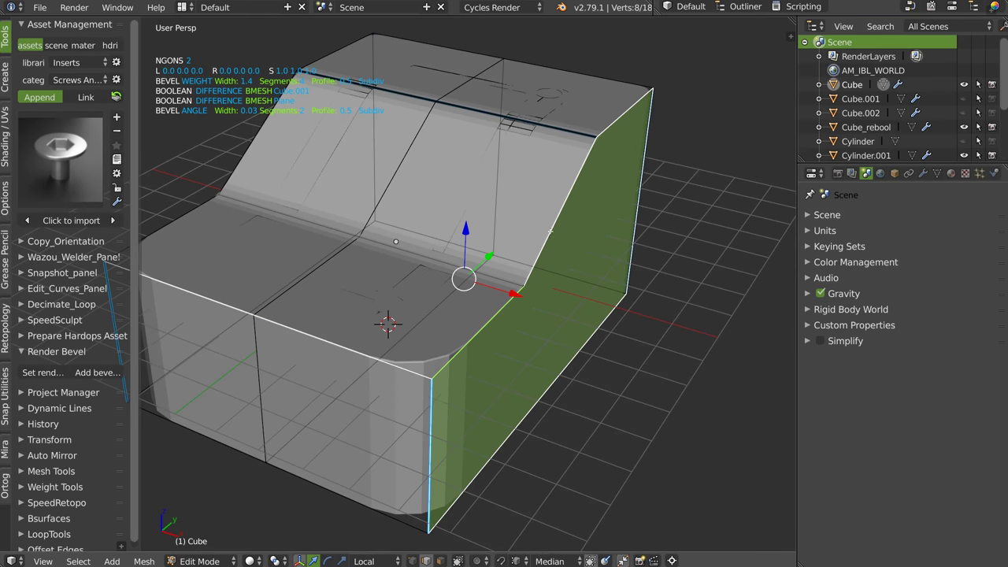
right_click(370, 355)
right_click(560, 209, "ctrl")
right_click(621, 62, "ctrl")
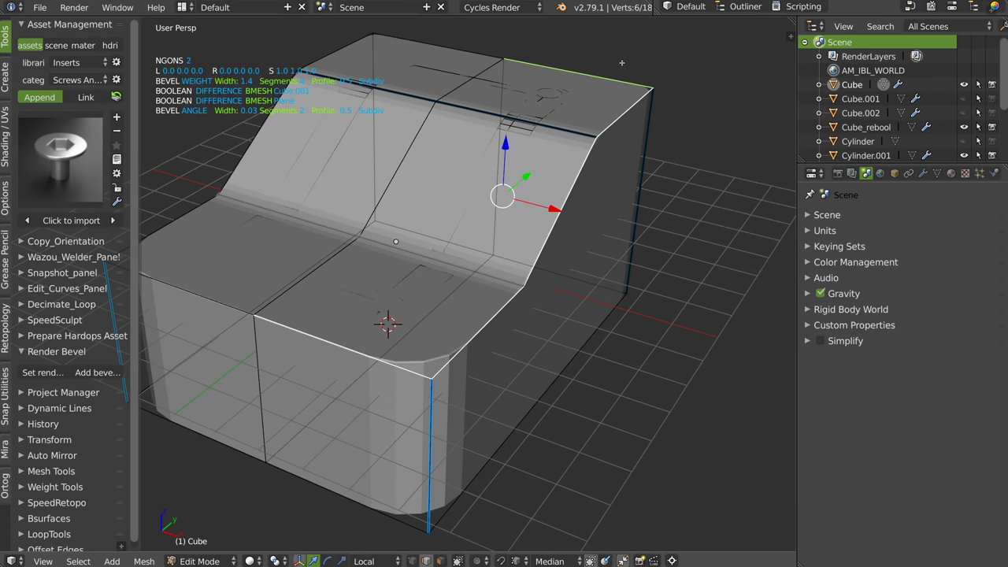
right_click(344, 47, "ctrl")
right_click(248, 156, "ctrl")
right_click(192, 291, "ctrl")
Cancel the trial edge bevel and return to Object Mode.
key("ctrl+b")
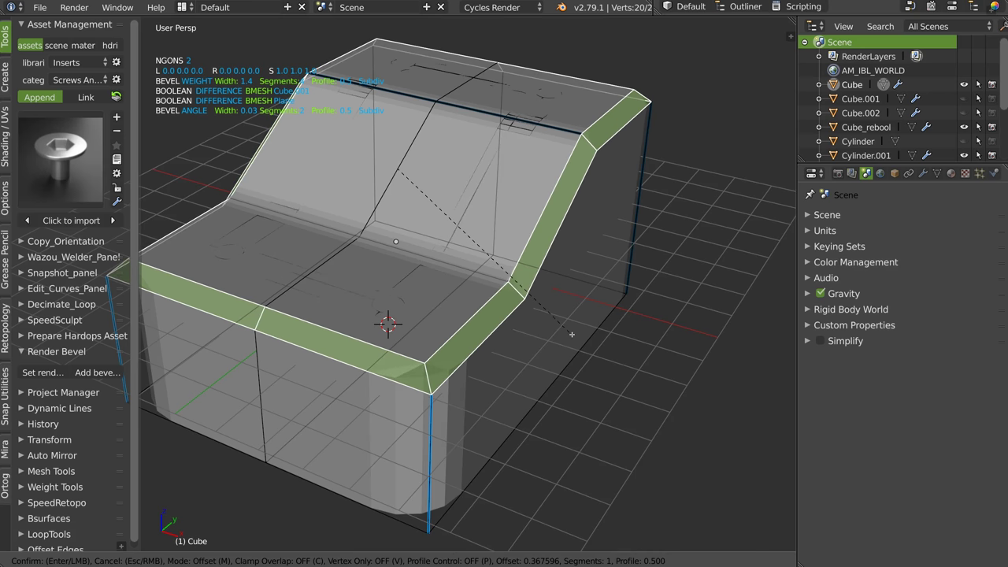
key("Escape")
key("Tab")
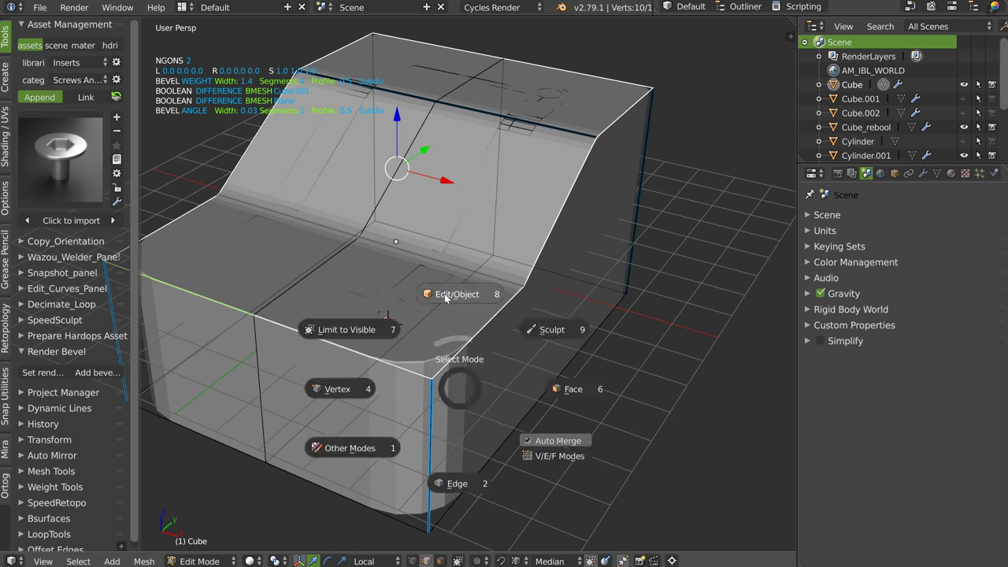
scroll(411, 318, "up", 5)
Hide the Tool Shelf and maximise the 3D viewport to fill the window.
scroll(402, 312, "down", 2)
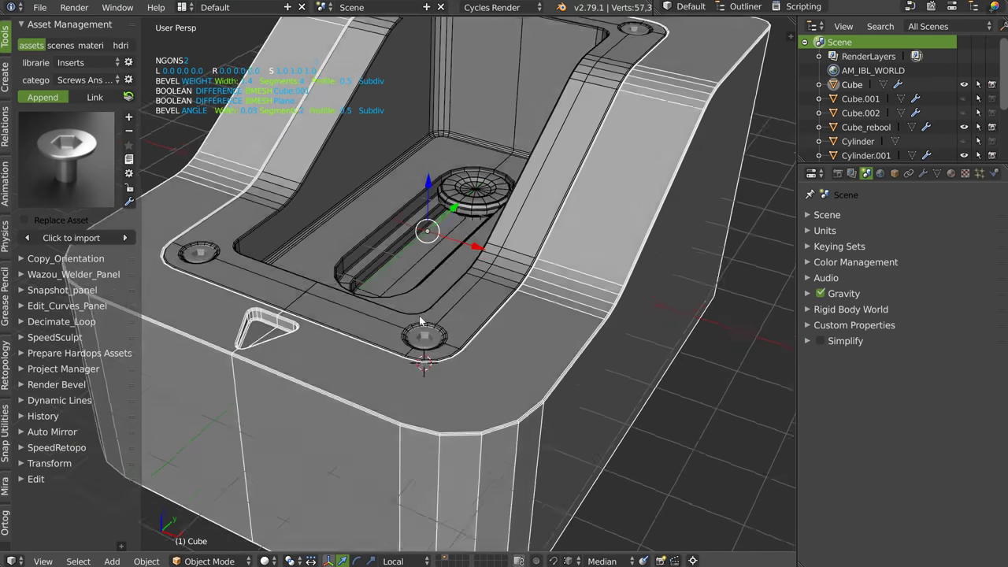
scroll(433, 312, "down", 2)
scroll(460, 304, "down", 2)
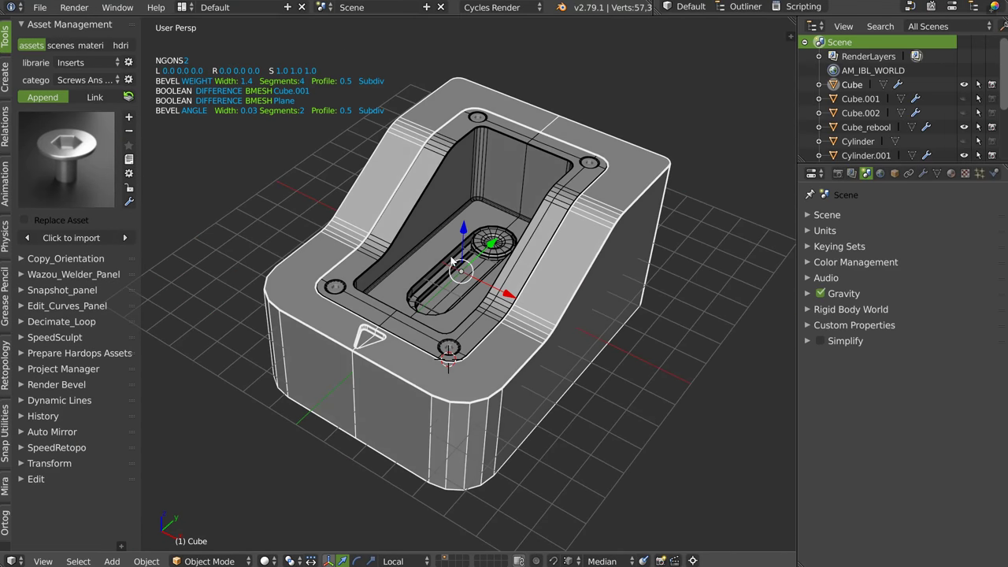
key("t")
key("ctrl+Up")
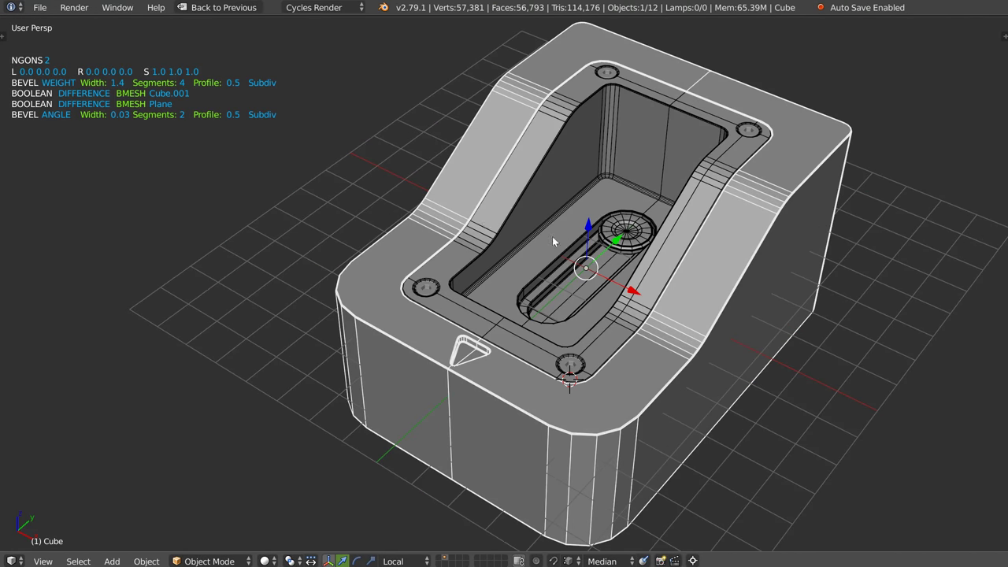
middle_click_drag(551, 232, 513, 252)
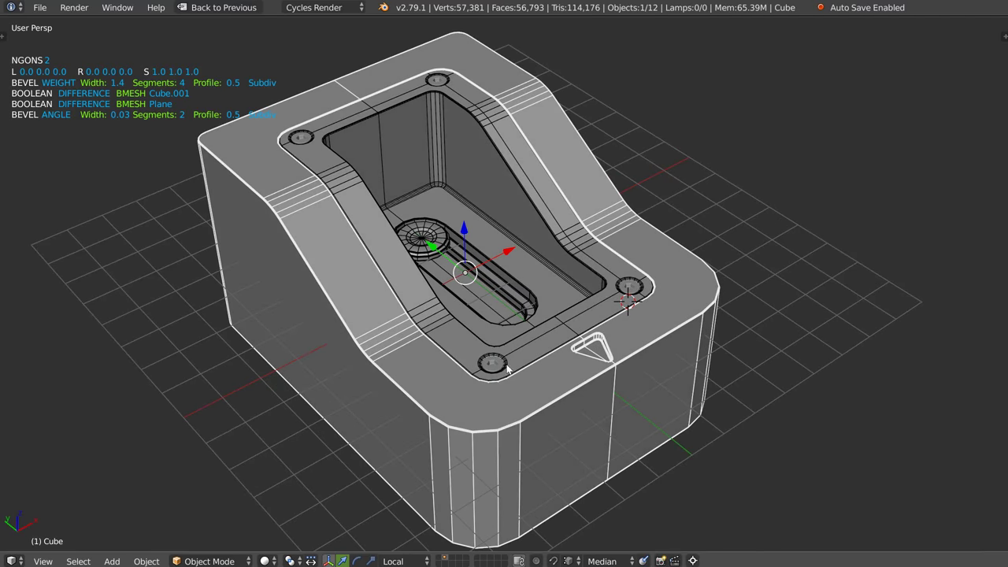
scroll(467, 112, "up", 2)
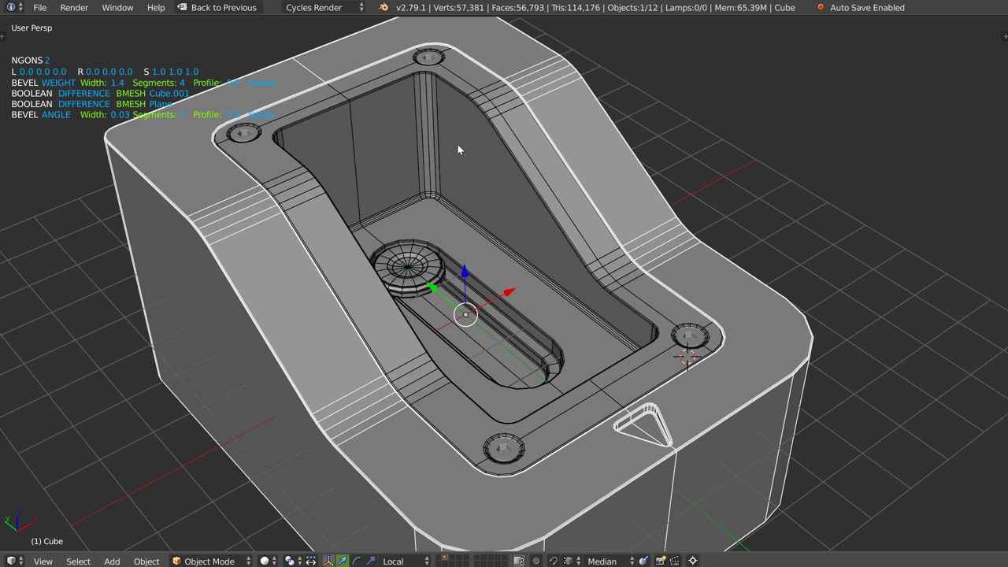
middle_click_drag(479, 164, 500, 301)
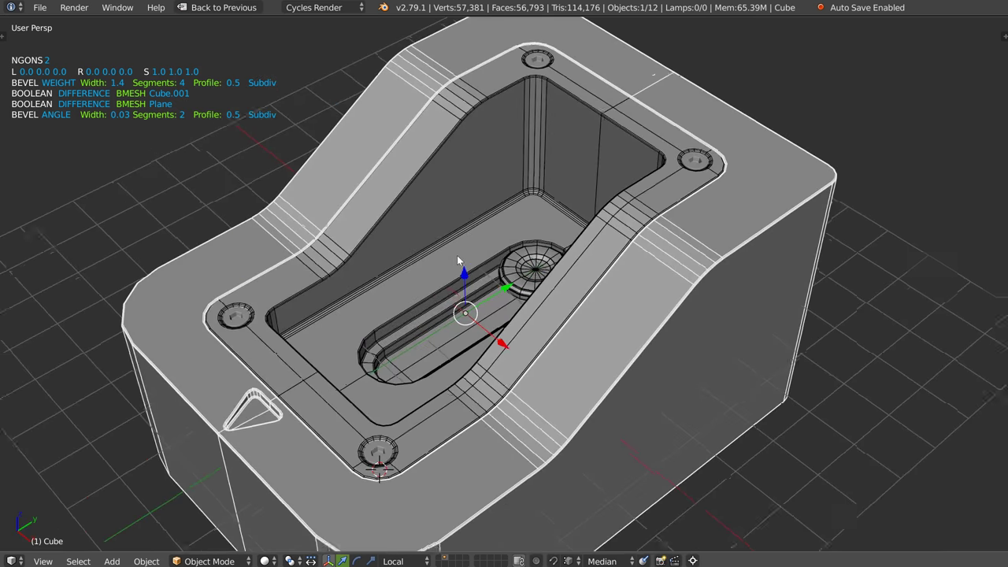
Inspect the box's booleans and keep the Cube.001 cutter's bevel width at 1.16.
key("q")
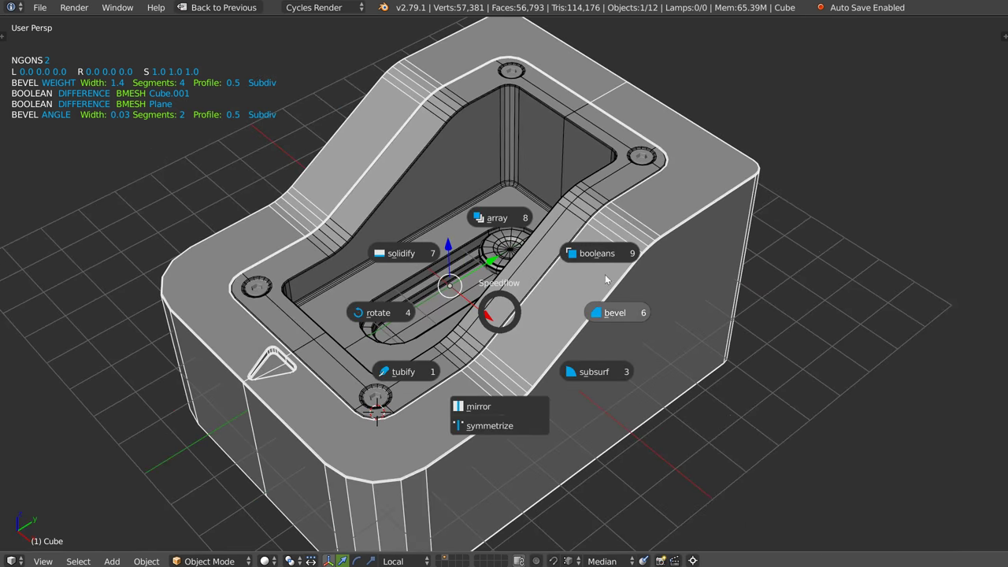
left_click(600, 253)
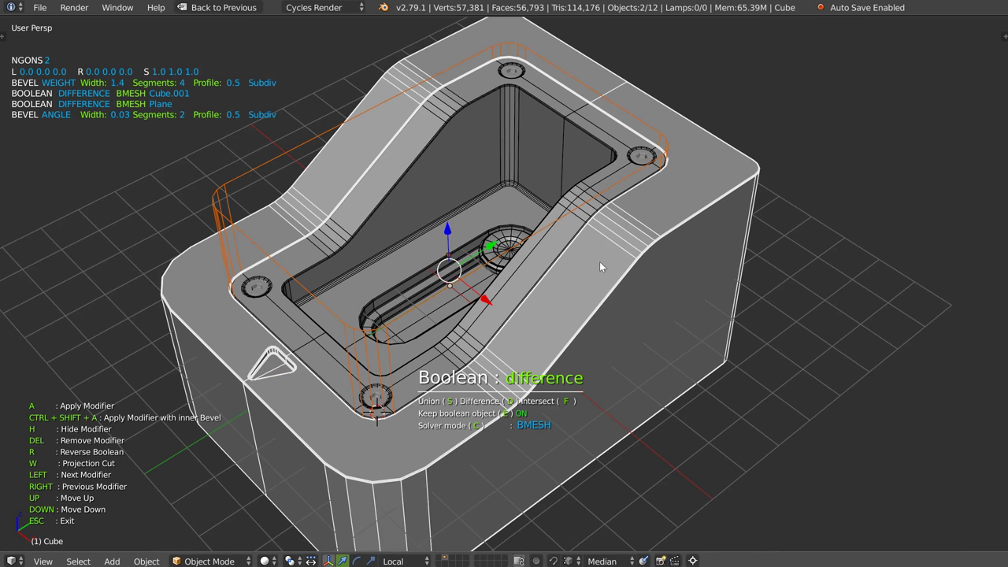
key("Escape")
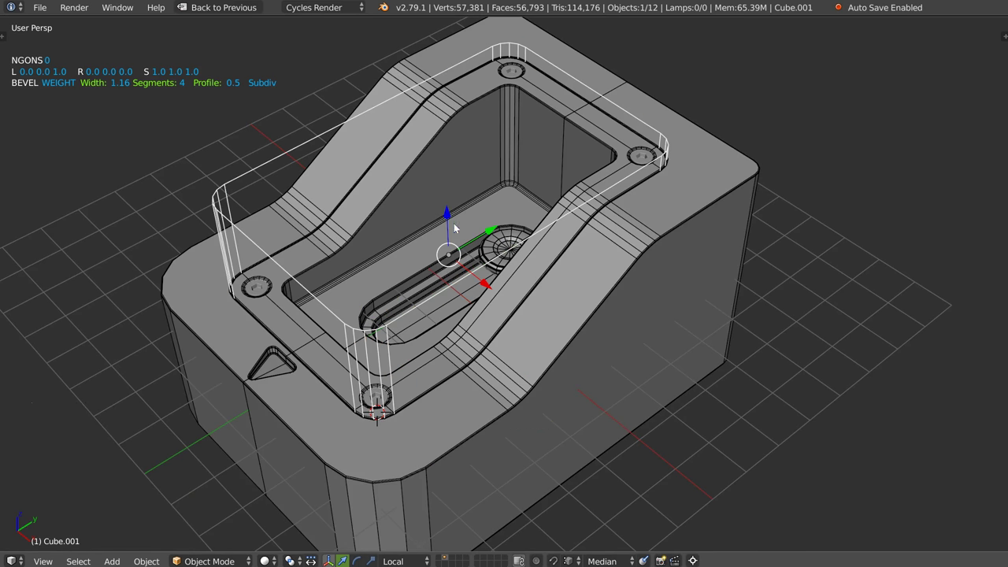
middle_click_drag(427, 213, 429, 208)
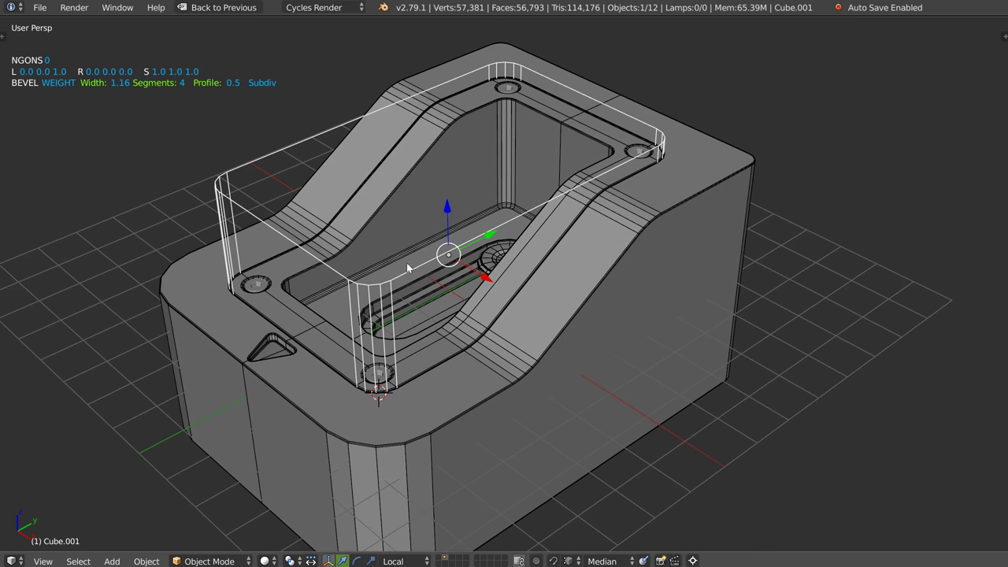
key("q")
left_click(532, 310)
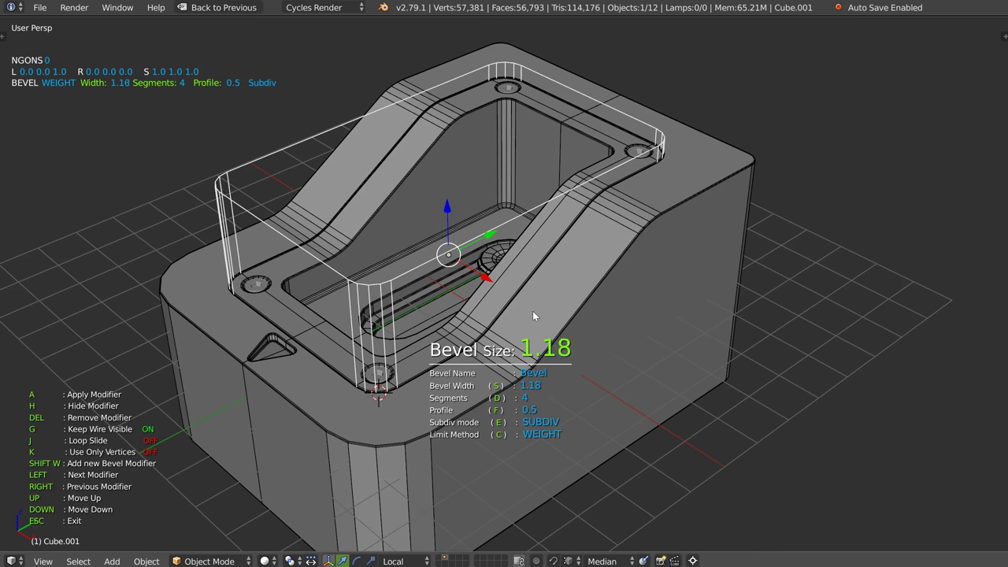
key("n")
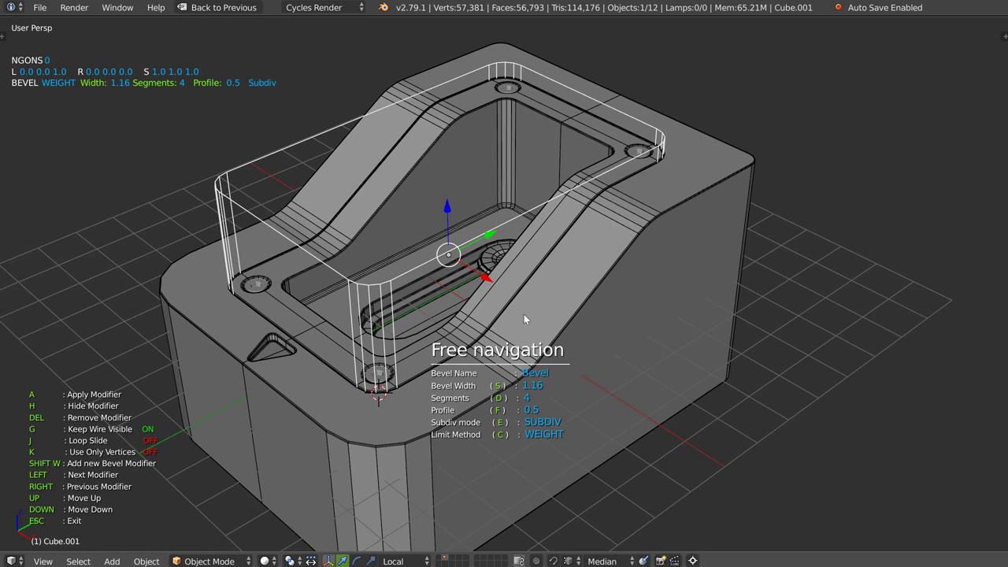
key("Escape")
Step through the box's booleans to make the cylinder cutter active and frame it.
key("a")
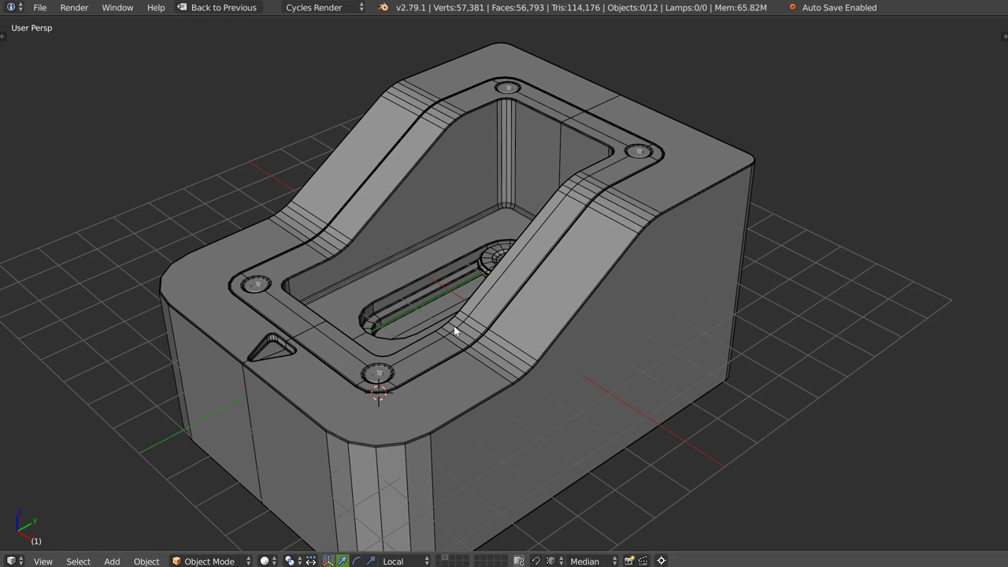
key("a")
key("q")
left_click(532, 279)
key("Right")
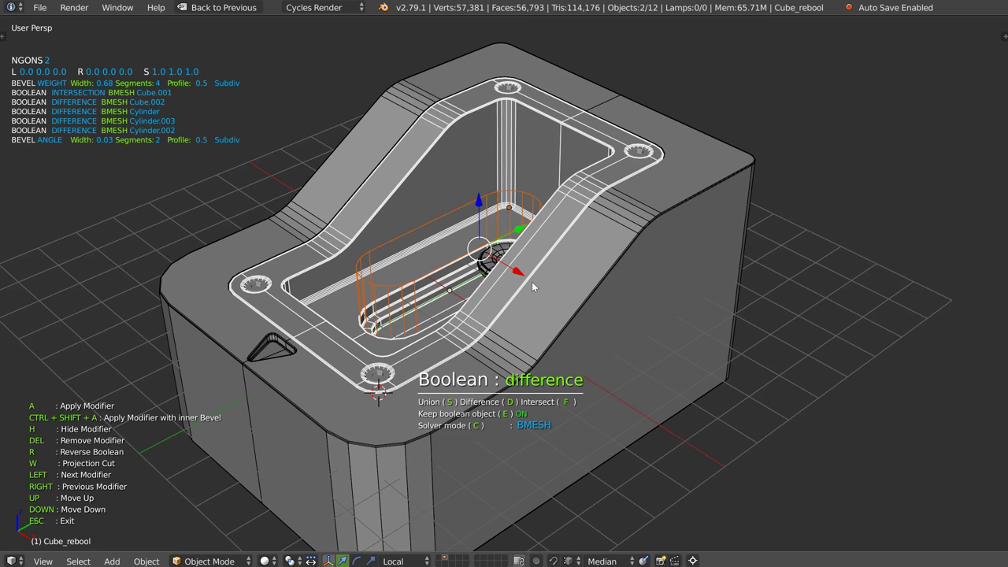
key("Escape")
key("KP_Decimal")
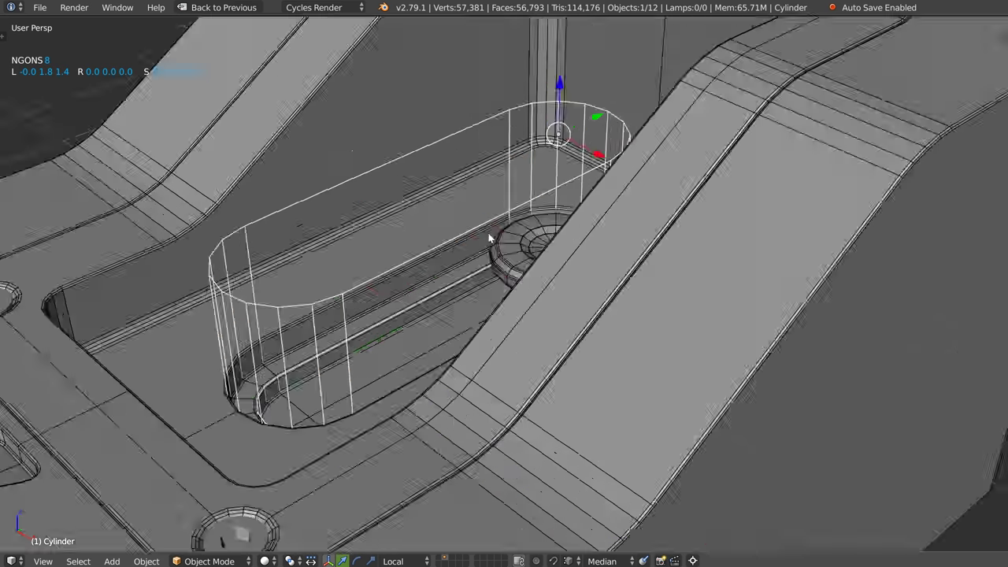
middle_click_drag(507, 229, 449, 285)
Bevel the edge loop near the cylinder cutter's base in Edit Mode.
key("Tab")
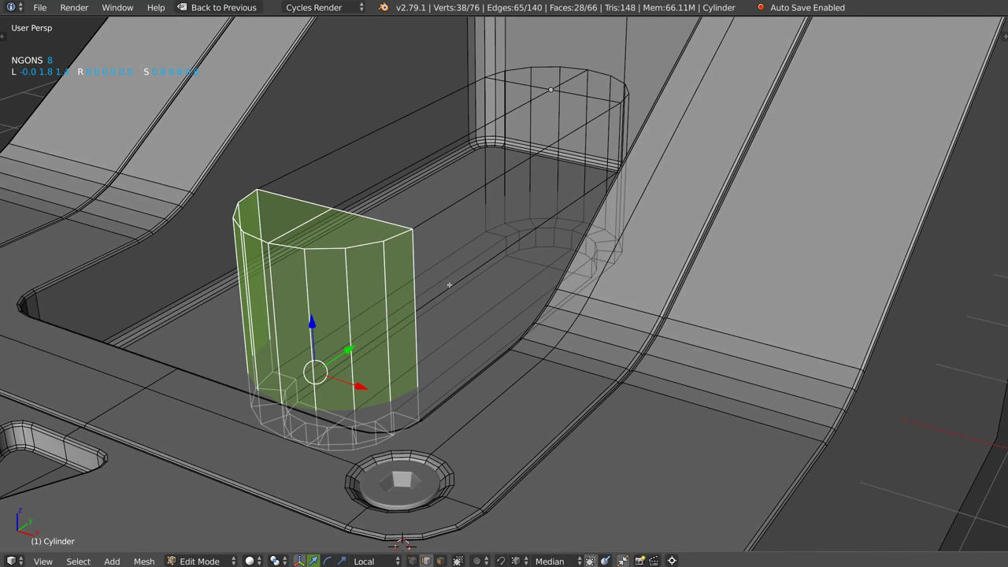
right_click(451, 276, "alt")
key("ctrl+b")
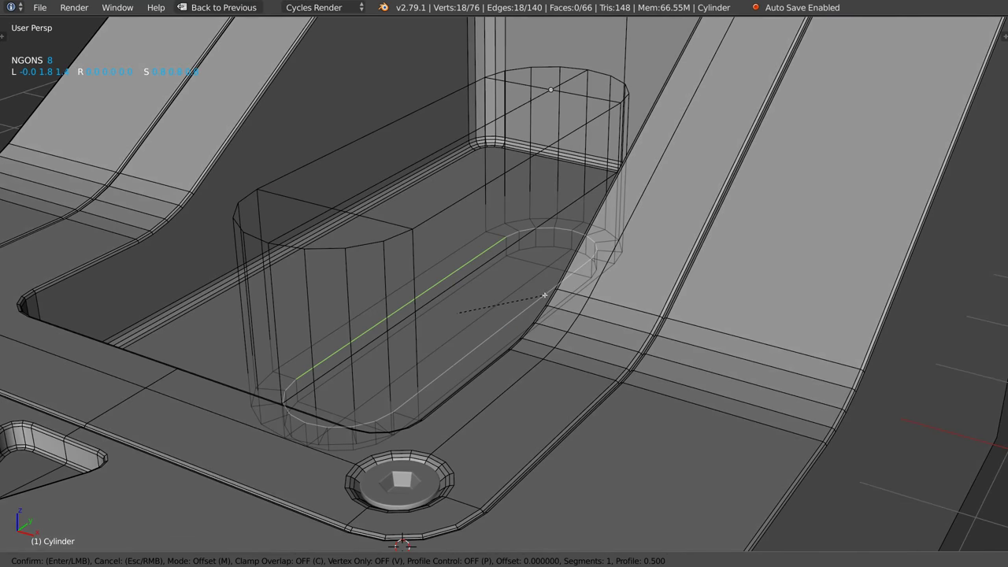
left_click(552, 294)
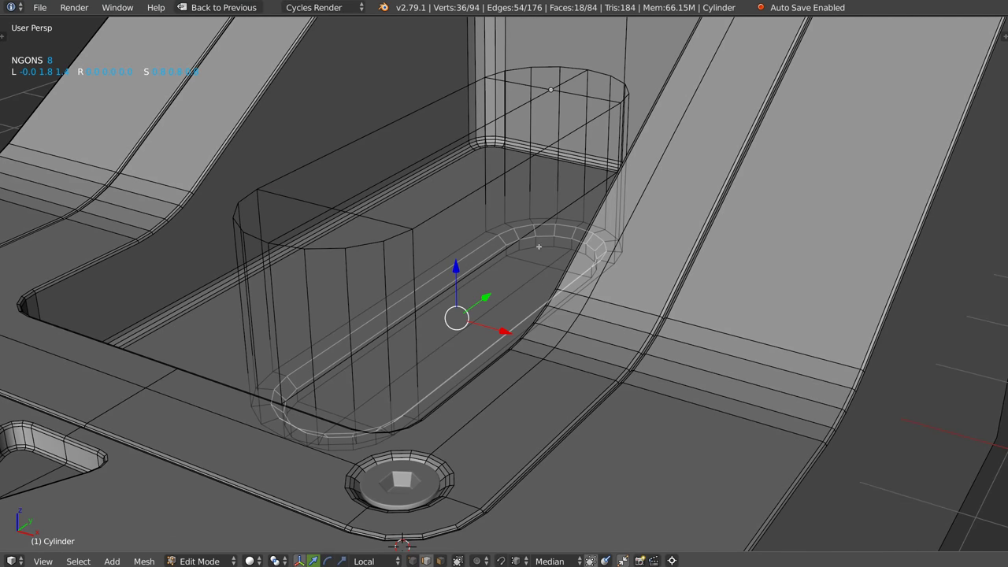
key("Tab")
Hide the cutter, select Cube_rebool and confirm its boolean difference settings.
scroll(441, 280, "up", 3)
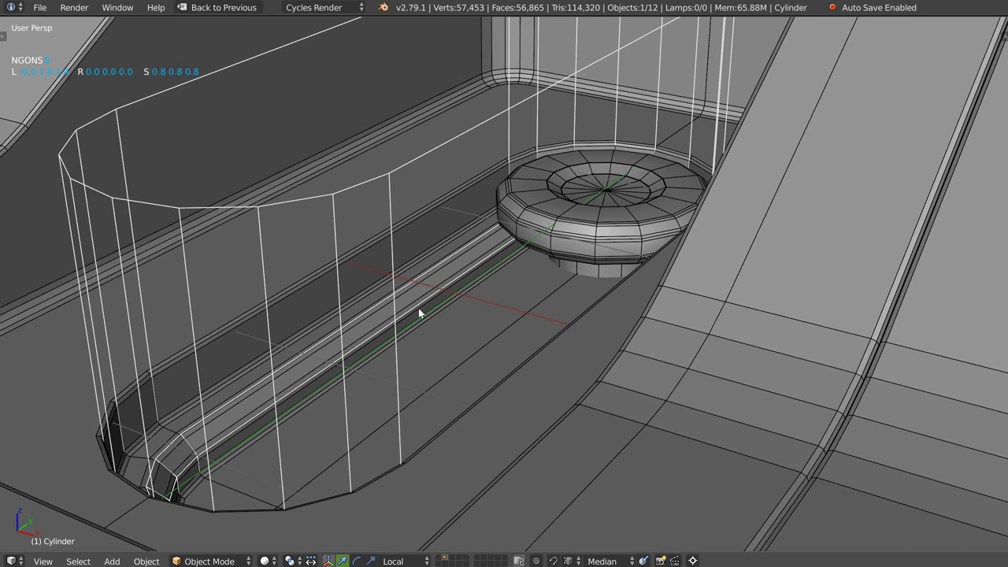
key("h")
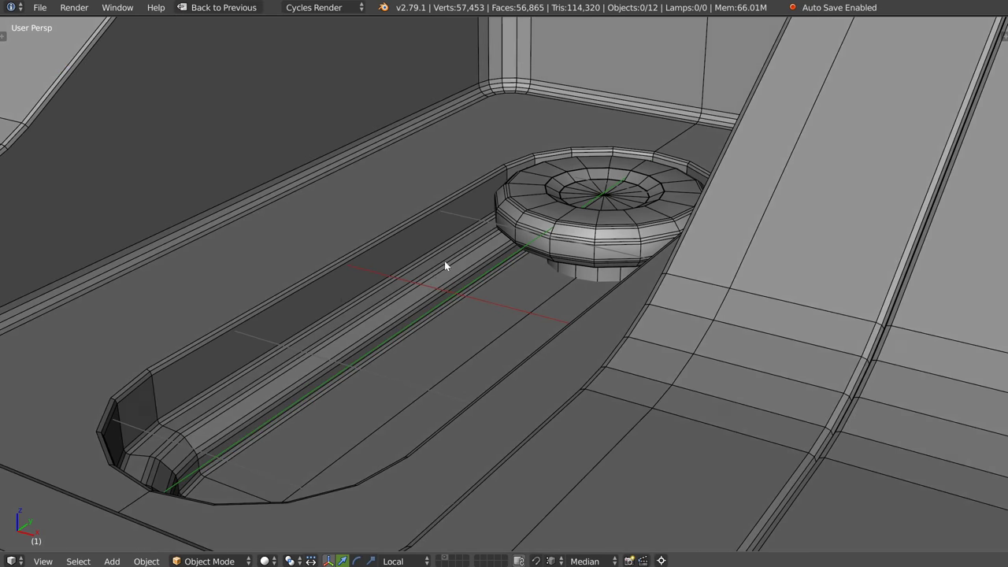
scroll(444, 265, "down", 3)
right_click(440, 304)
middle_click_drag(438, 303, 423, 335)
key("alt+q")
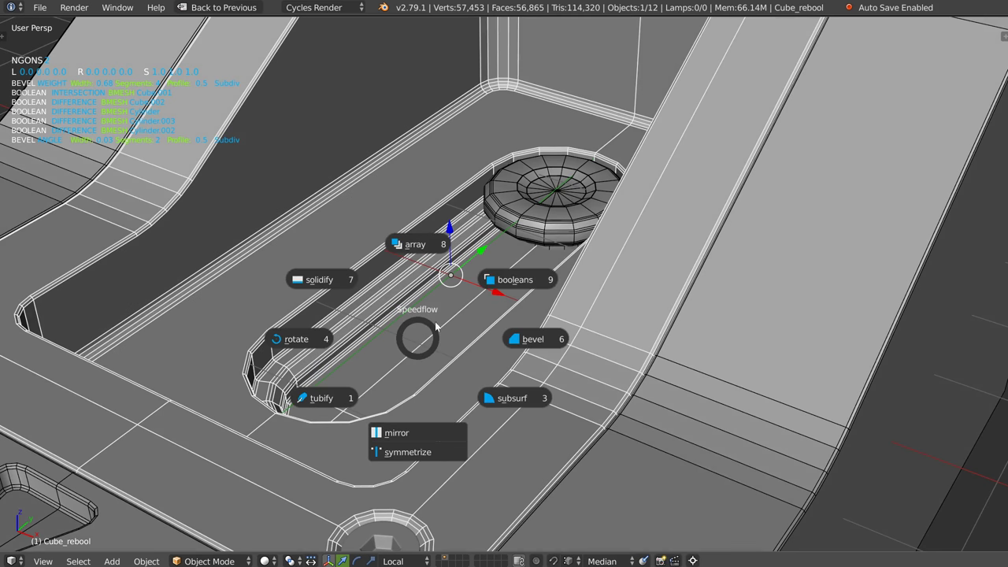
left_click(519, 280)
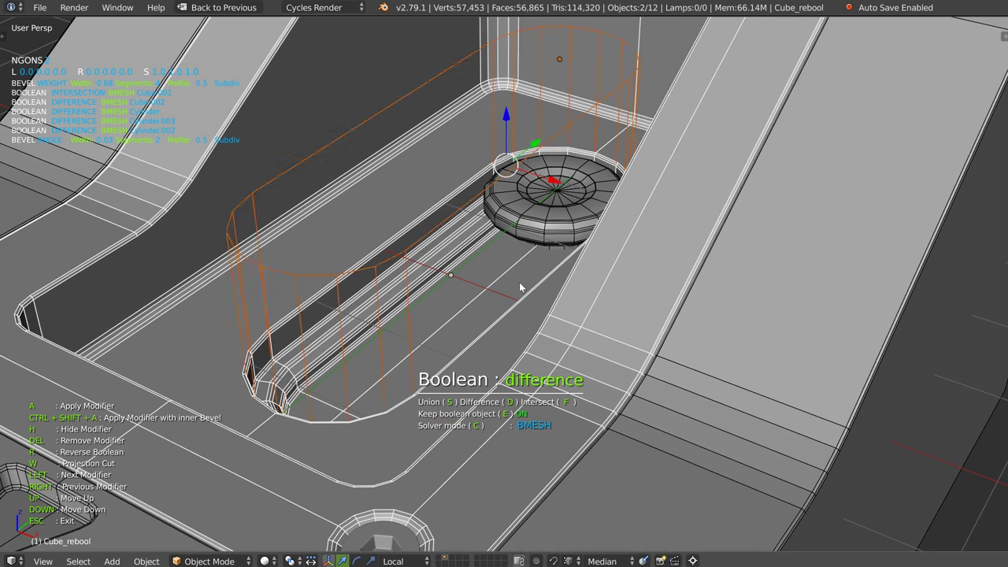
left_click(519, 287)
In the cutter's Edit Mode, select the inner region, upper faces and end edges.
key("Tab")
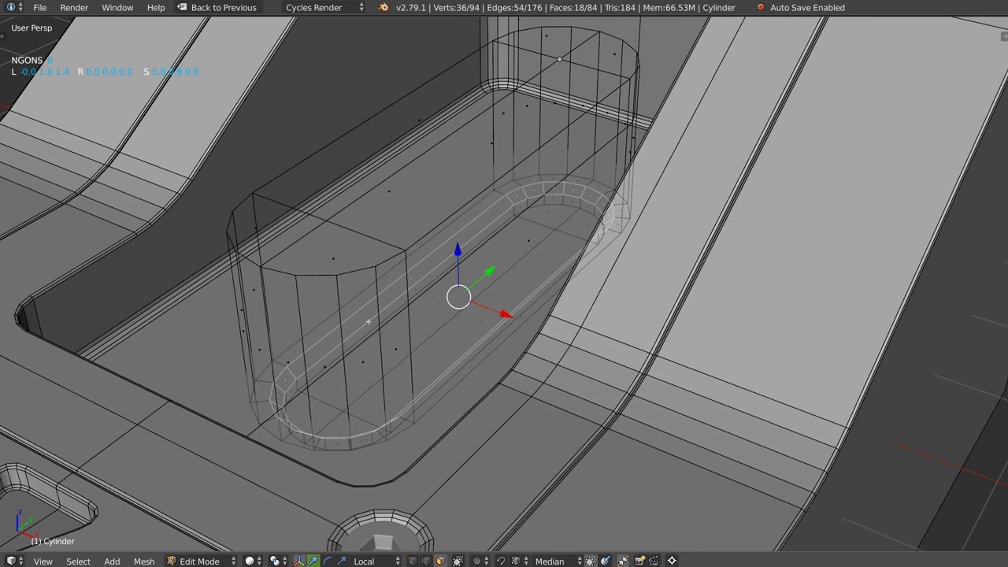
key("a")
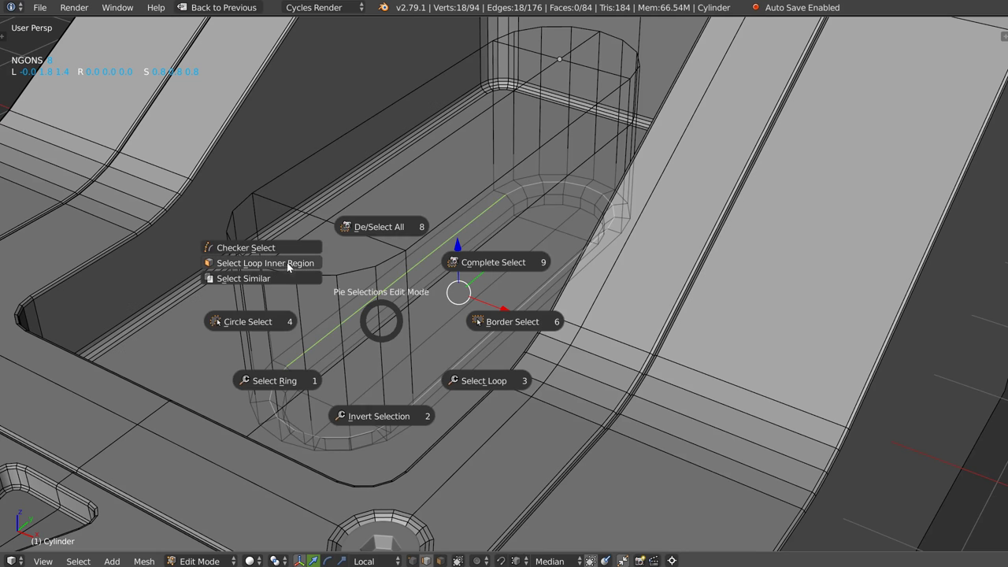
left_click(287, 262)
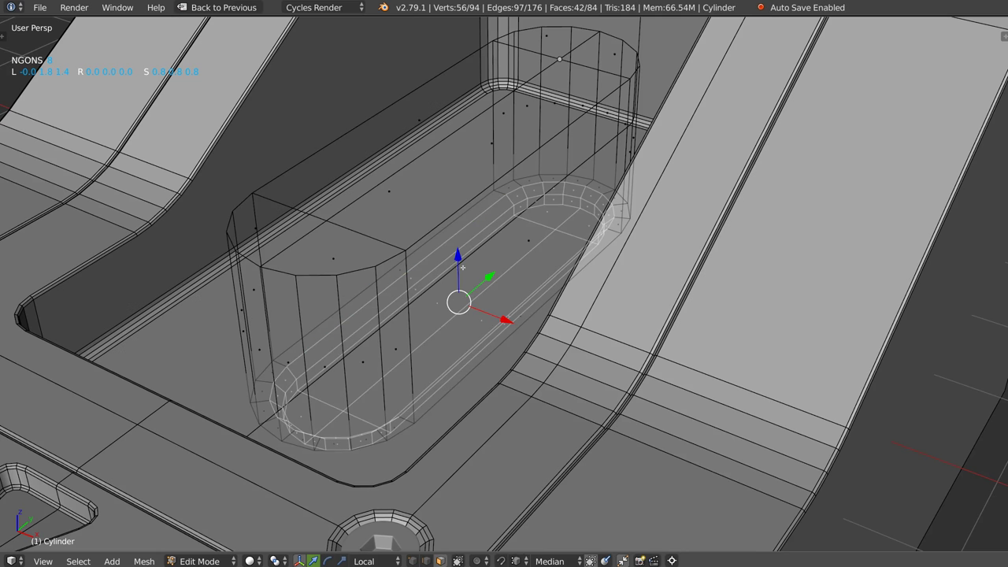
left_click(418, 291, "alt")
left_click(500, 227, "alt")
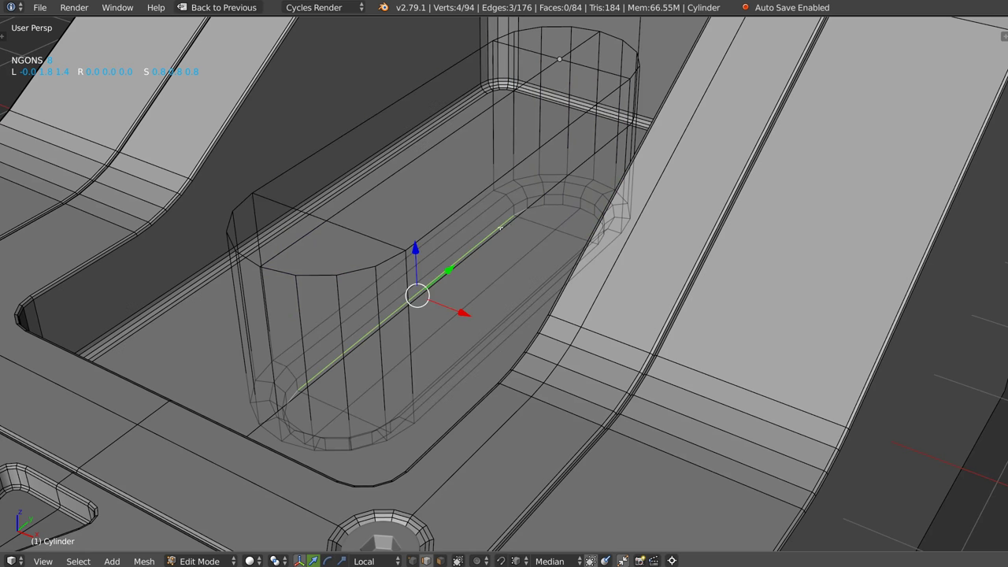
left_click(563, 204, "alt+shift")
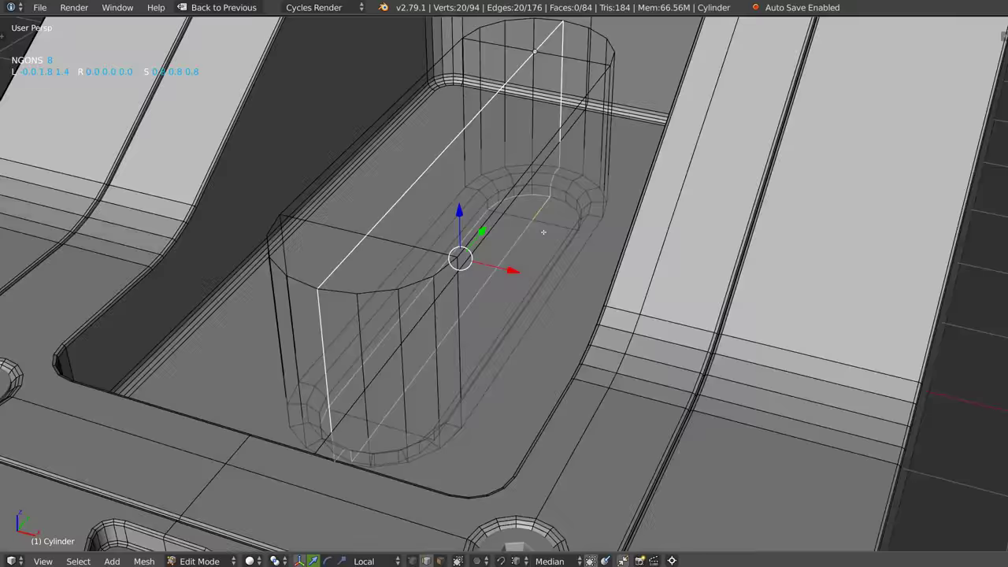
middle_click_drag(581, 211, 522, 236)
Select all faces coplanar with the cutter's bottom face, then return to Object Mode.
key("ctrl+Tab")
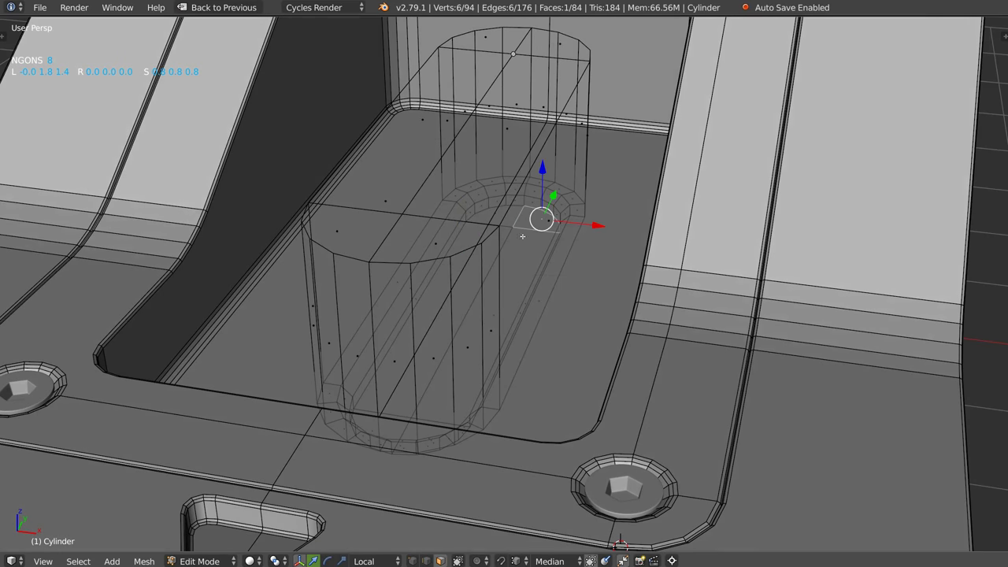
key("shift+g")
left_click(481, 334)
mouse_move(481, 337)
middle_mouse_down()
mouse_move(485, 278)
mouse_move(463, 258)
mouse_move(499, 259)
mouse_move(540, 220)
middle_mouse_up()
key("Tab")
In Edit Mode on the knob disc, add an offset edge loop around its stem.
right_click(541, 221)
scroll(529, 233, "up", 5)
key("Tab")
key("c")
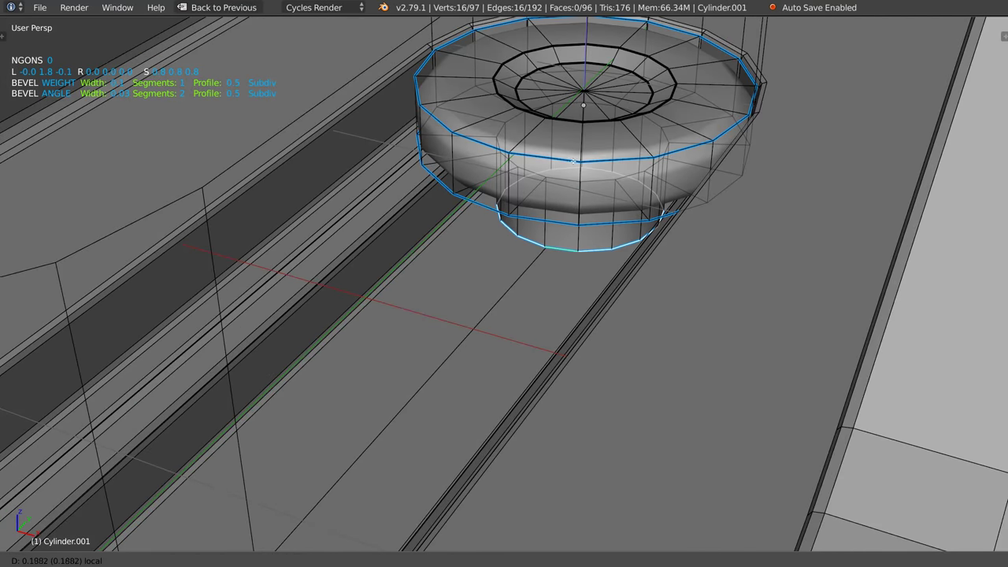
right_click(563, 267)
left_click(668, 182)
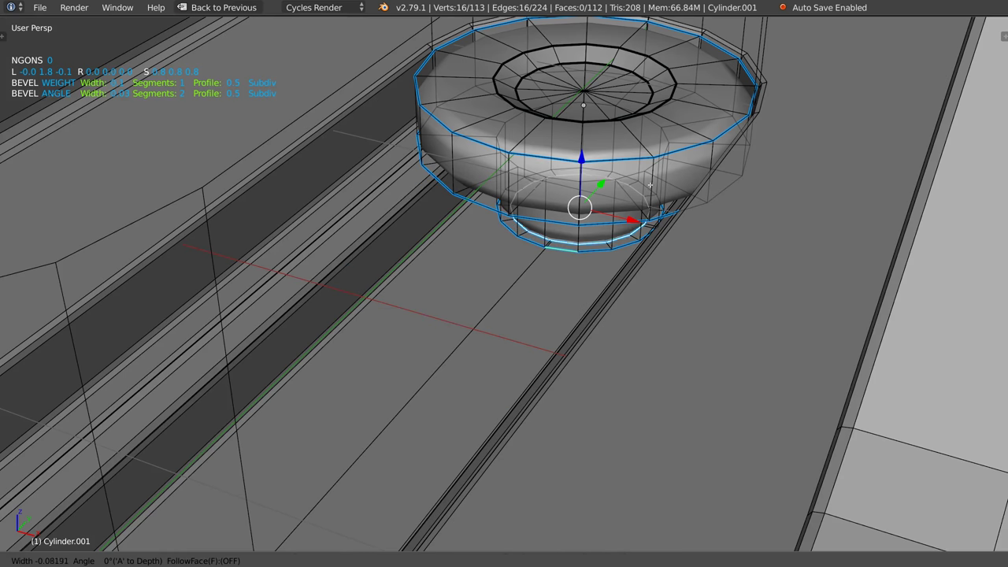
left_click(575, 233)
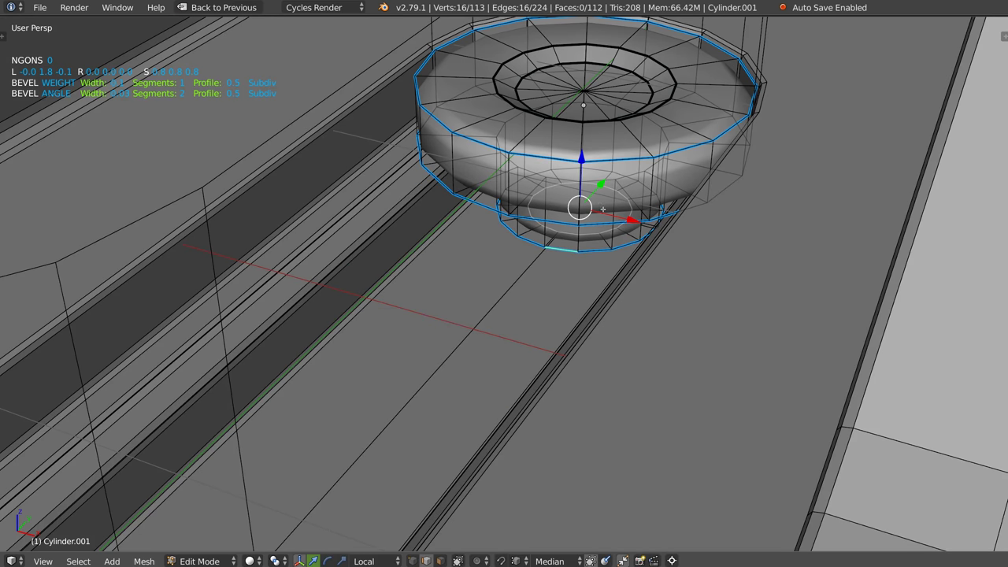
Return the knob to object mode and orbit to a frontal view of it.
right_click(566, 228)
key("Escape")
key("Tab")
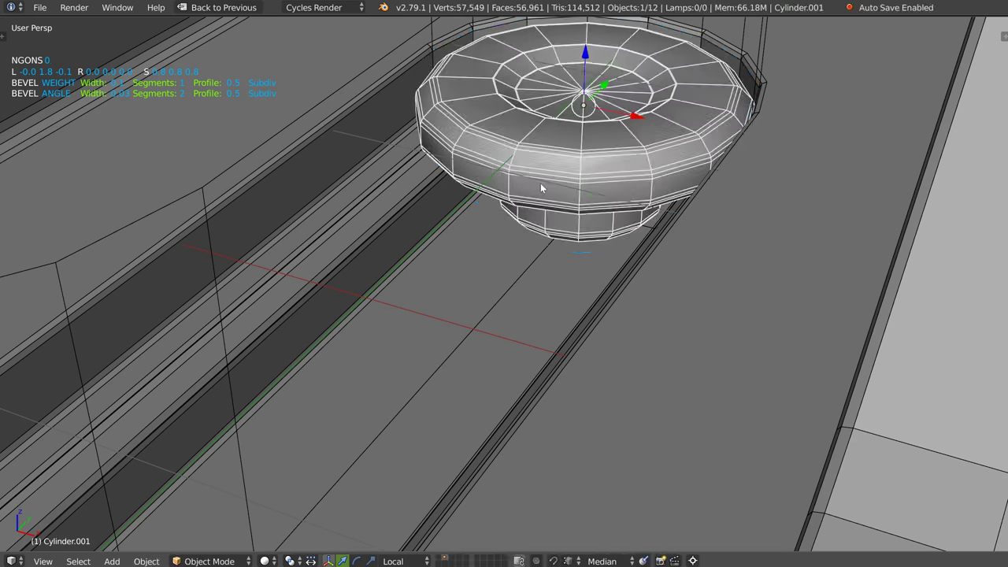
scroll(551, 230, "up", 3)
middle_click_drag(565, 231, 572, 229)
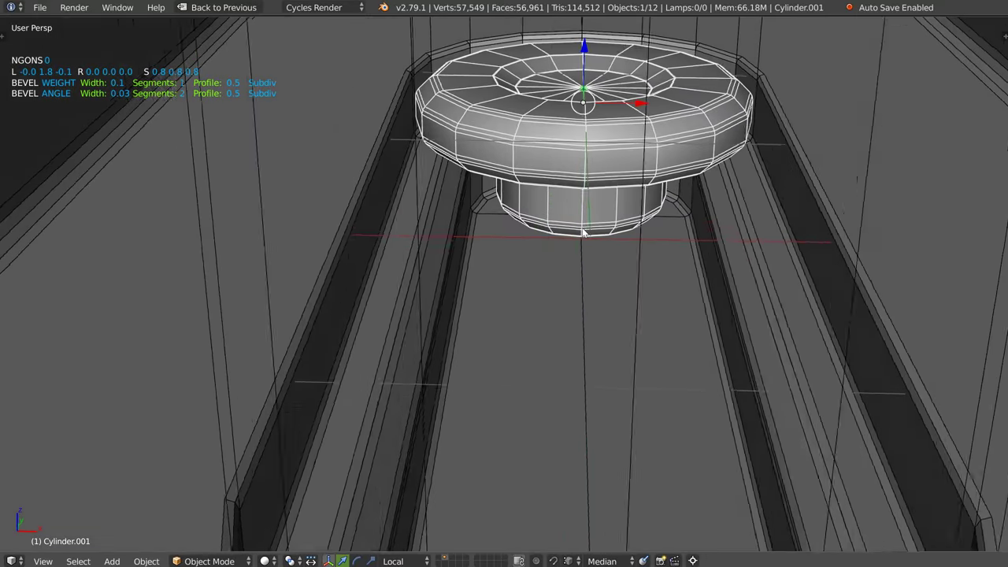
scroll(571, 228, "up", 3)
scroll(572, 229, "down", 2)
Give the knob's bottom edge loop a bevel weight, exit edit mode, and select the block.
right_click(571, 228)
left_click(584, 244)
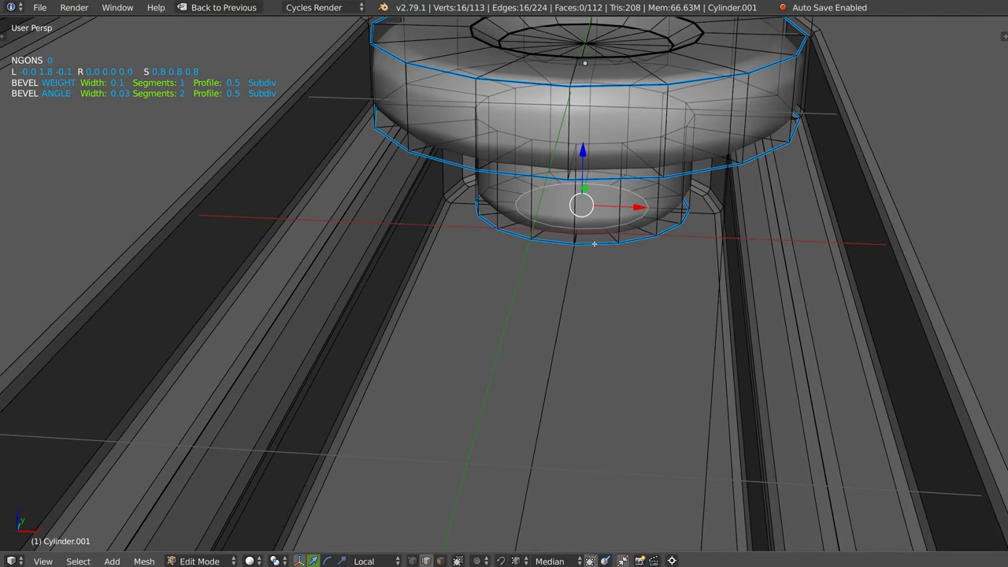
right_click(571, 252)
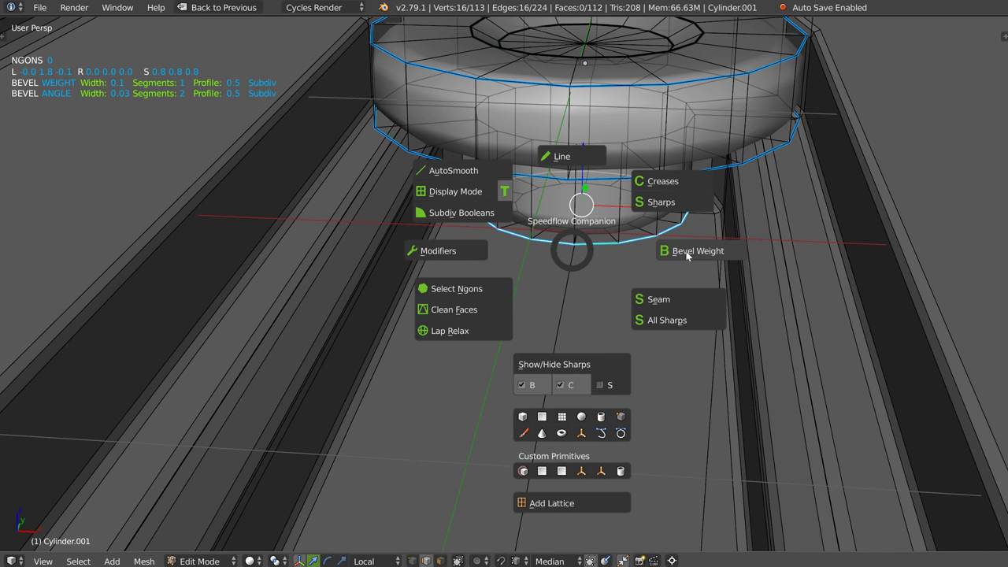
left_click(677, 252)
left_click(600, 270)
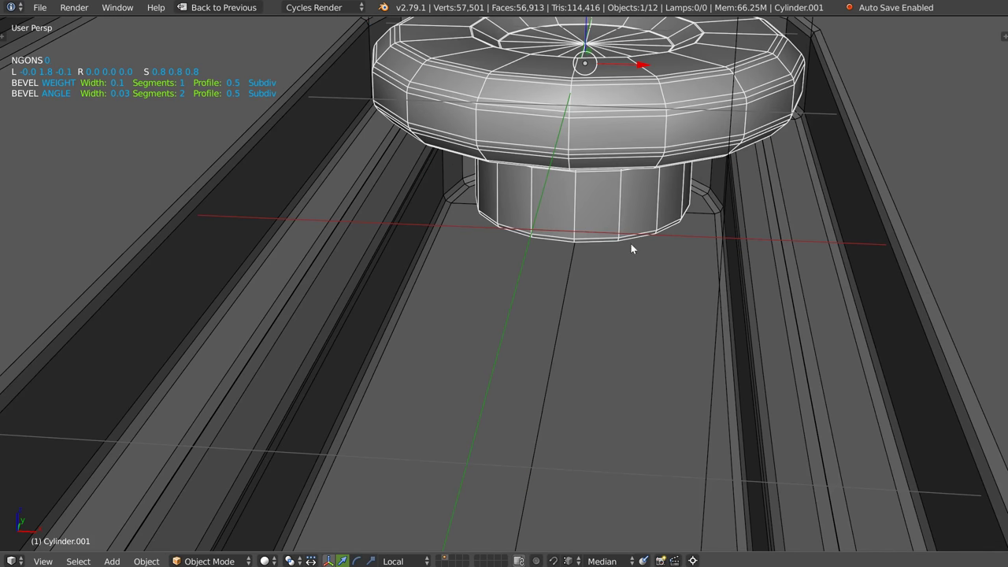
scroll(628, 224, "down", 3)
middle_click_drag(614, 248, 480, 264)
left_click(496, 266)
left_click(496, 267)
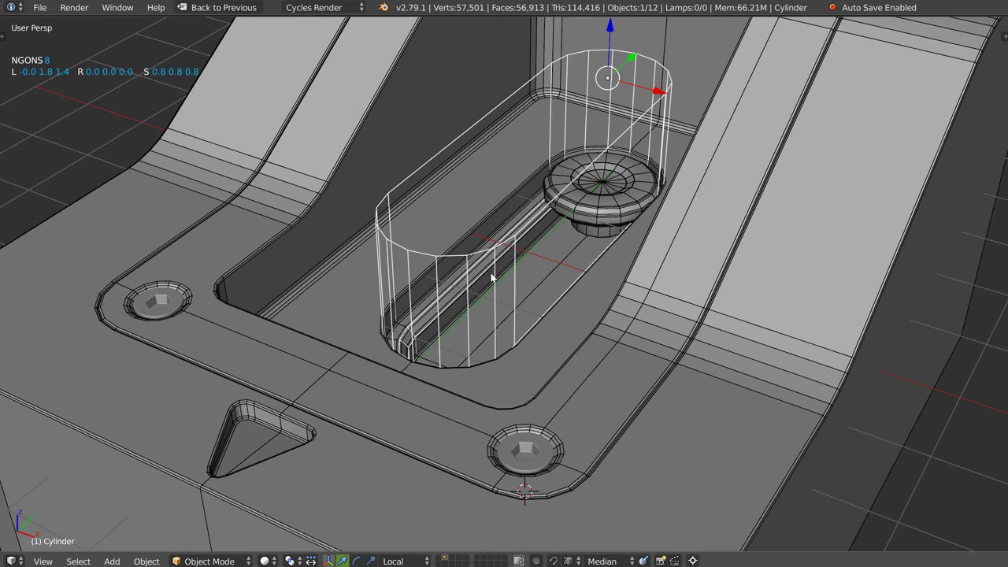
key("a")
scroll(490, 274, "down", 1)
mouse_move(490, 275)
middle_mouse_down()
mouse_move(517, 245)
mouse_move(504, 263)
middle_mouse_up()
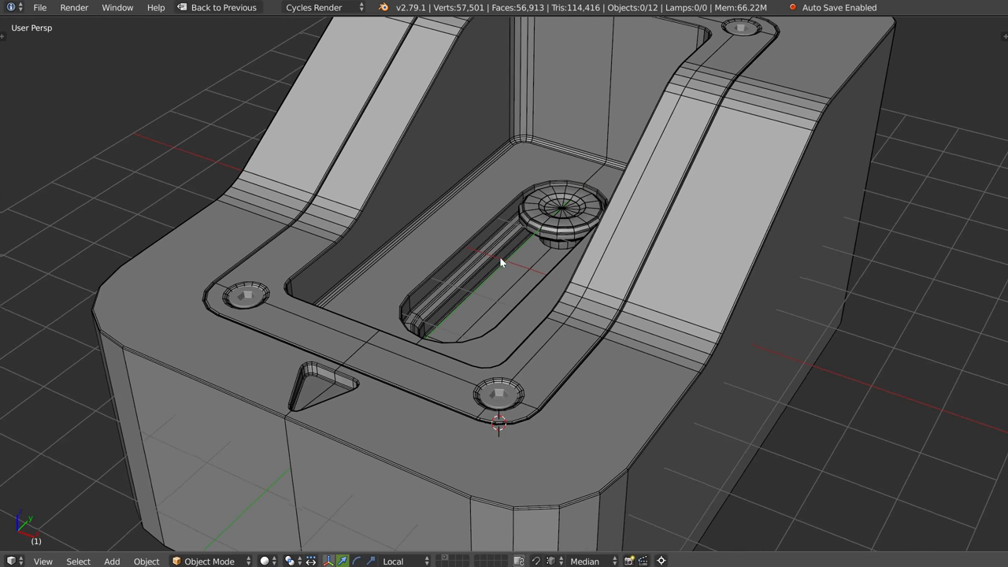
middle_click_drag(543, 158, 471, 281)
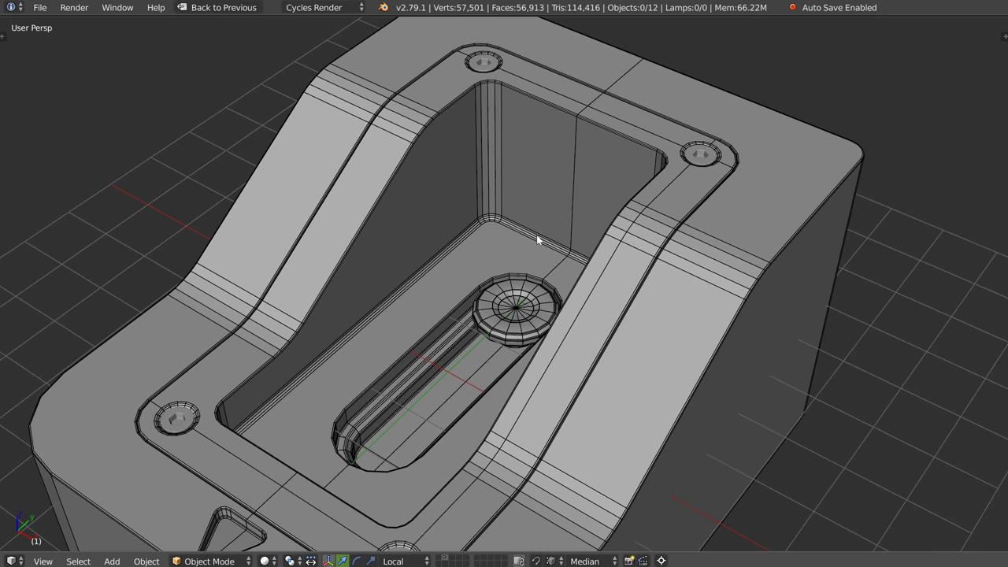
scroll(541, 241, "down", 2)
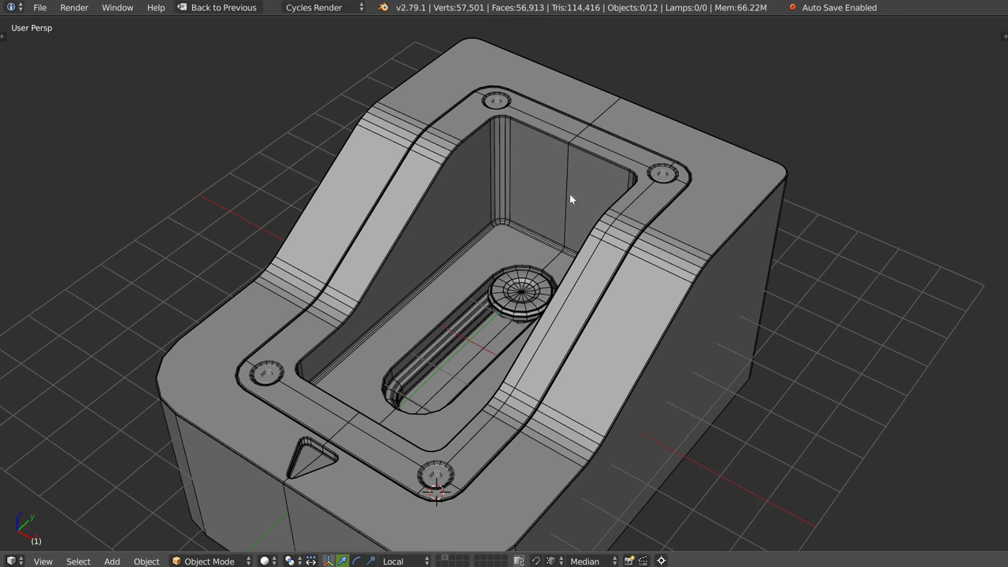
mouse_move(599, 253)
middle_mouse_down()
mouse_move(540, 254)
mouse_move(641, 247)
mouse_move(636, 239)
mouse_move(482, 252)
mouse_move(526, 202)
middle_mouse_up()
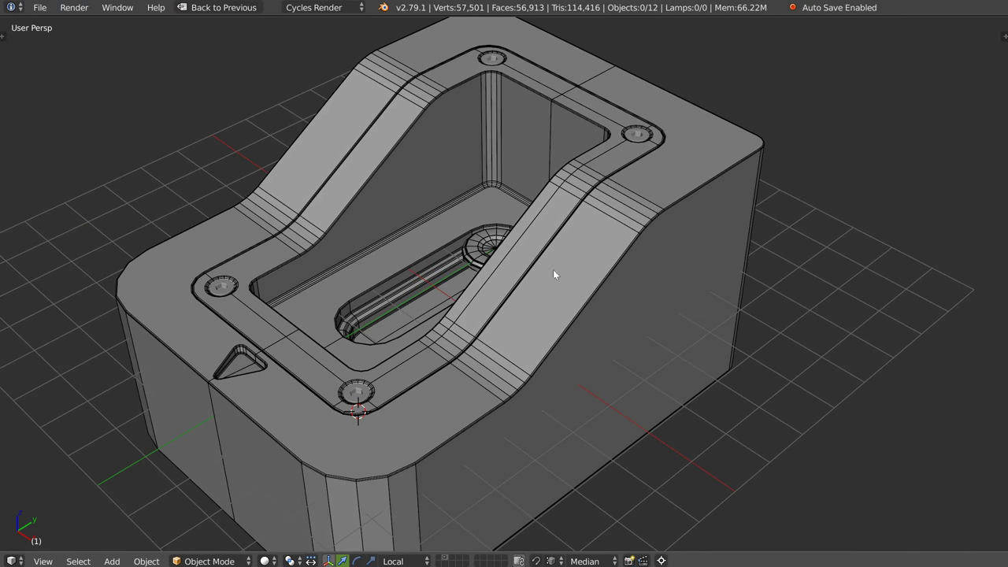
scroll(437, 270, "up", 1)
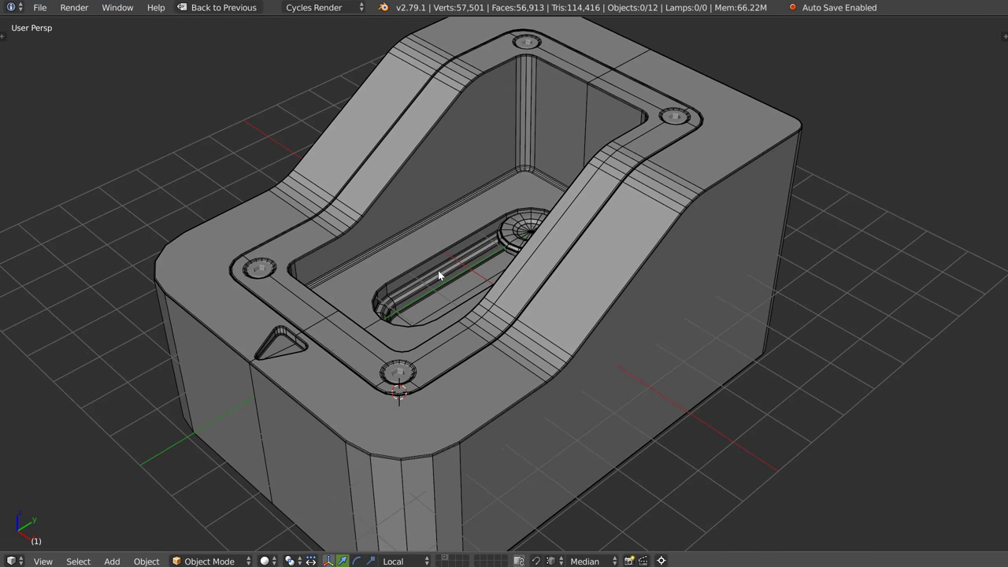
scroll(357, 289, "up", 3)
scroll(358, 279, "up", 1)
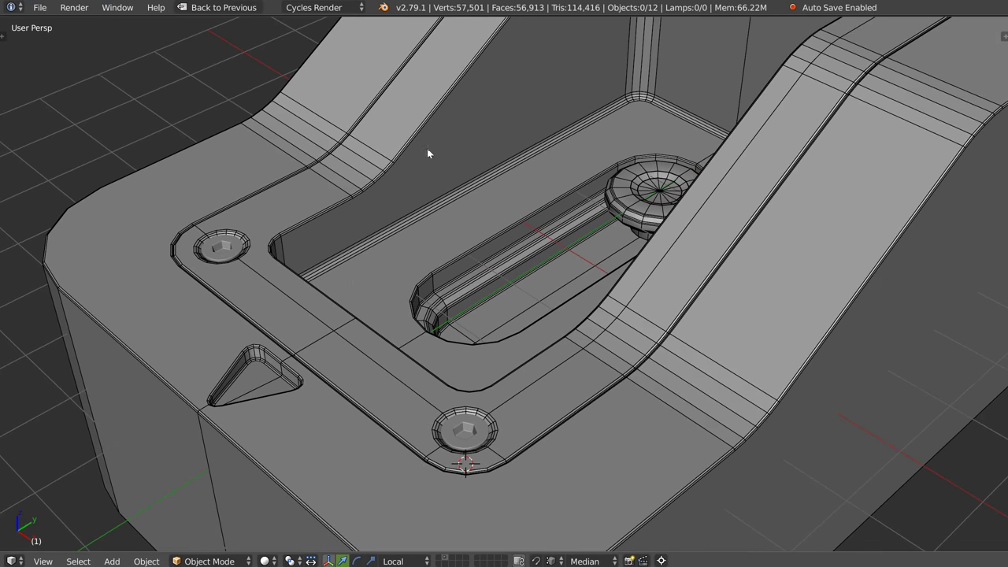
Select Cube_rebool and toggle its Bevel.00 modifier's viewport visibility off and back on.
scroll(268, 245, "up", 2)
right_click(337, 222)
key("space")
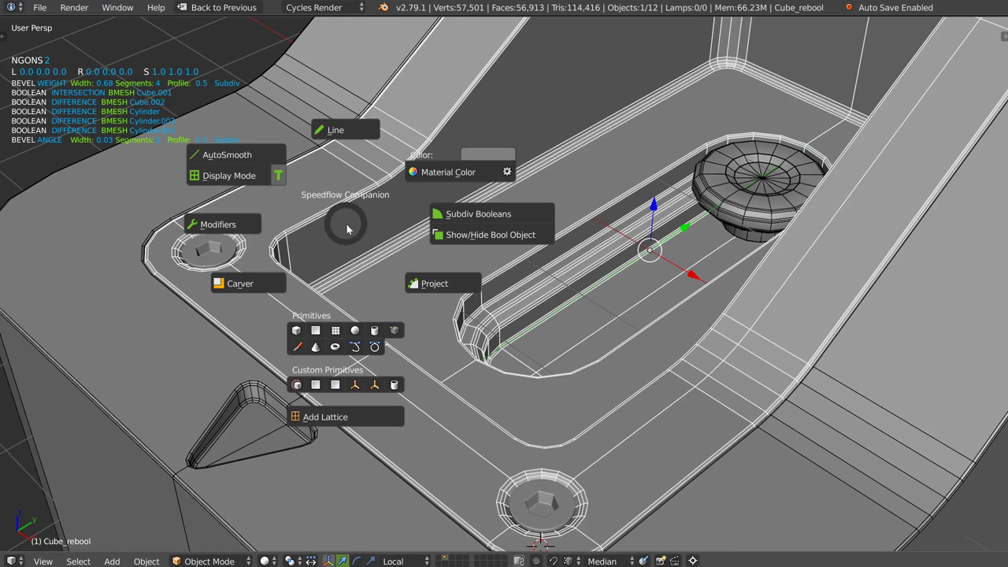
left_click(233, 229)
left_click(248, 392)
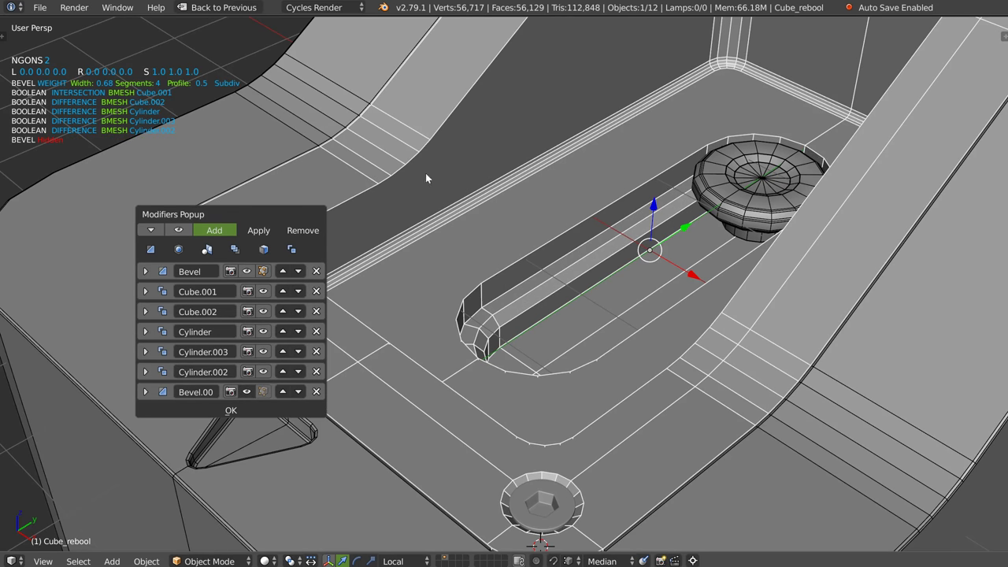
left_click(248, 392)
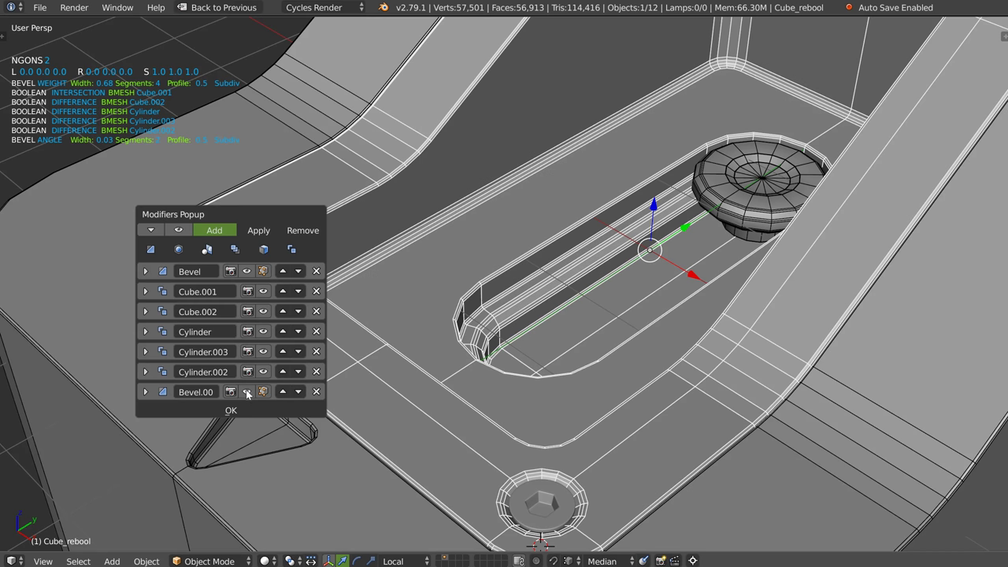
key("Escape")
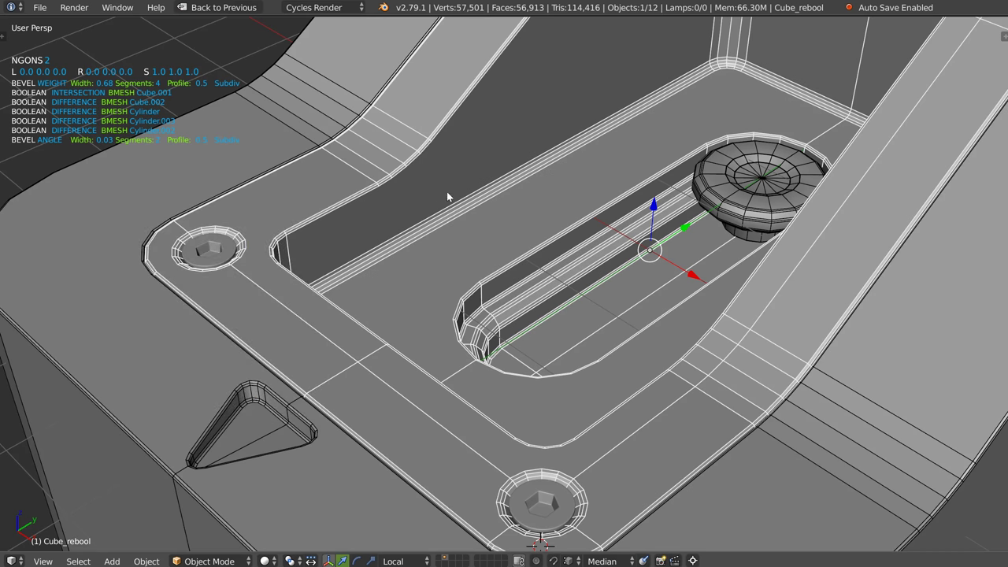
Duplicate the block in place as Cube_rebool.001.
scroll(446, 196, "down", 5)
scroll(602, 193, "down", 2)
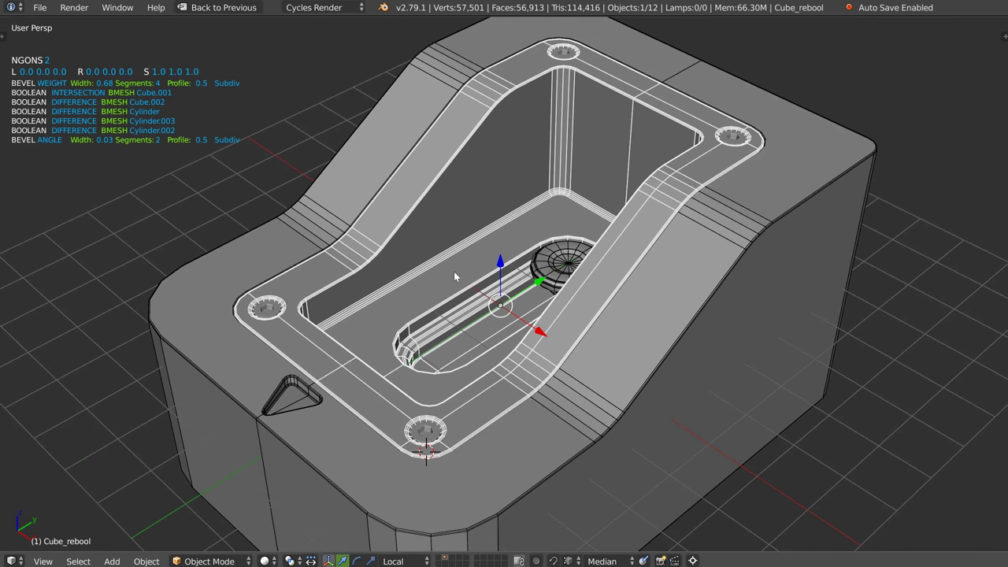
scroll(393, 334, "up", 4)
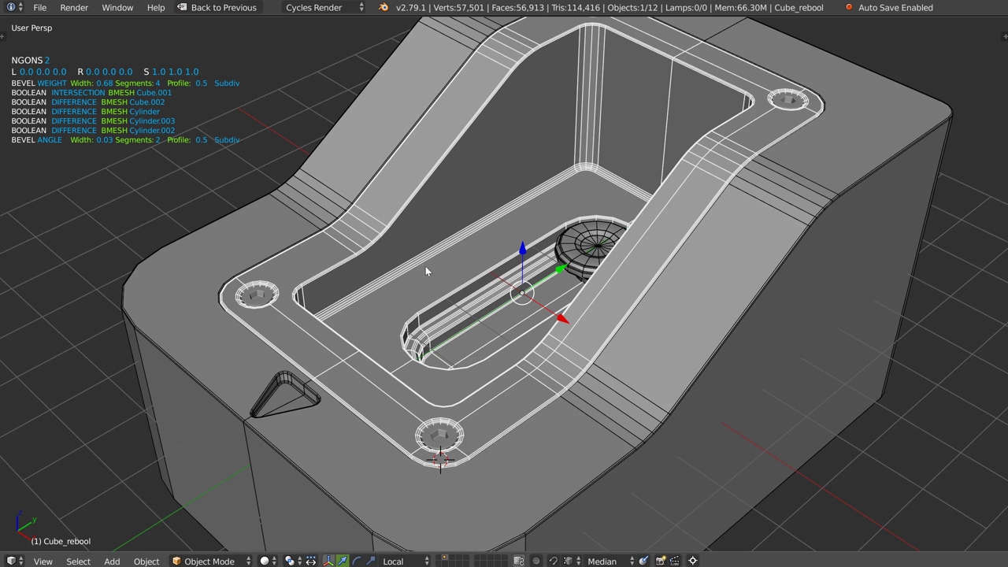
middle_click_drag(425, 271, 416, 288)
middle_click_drag(475, 219, 466, 217)
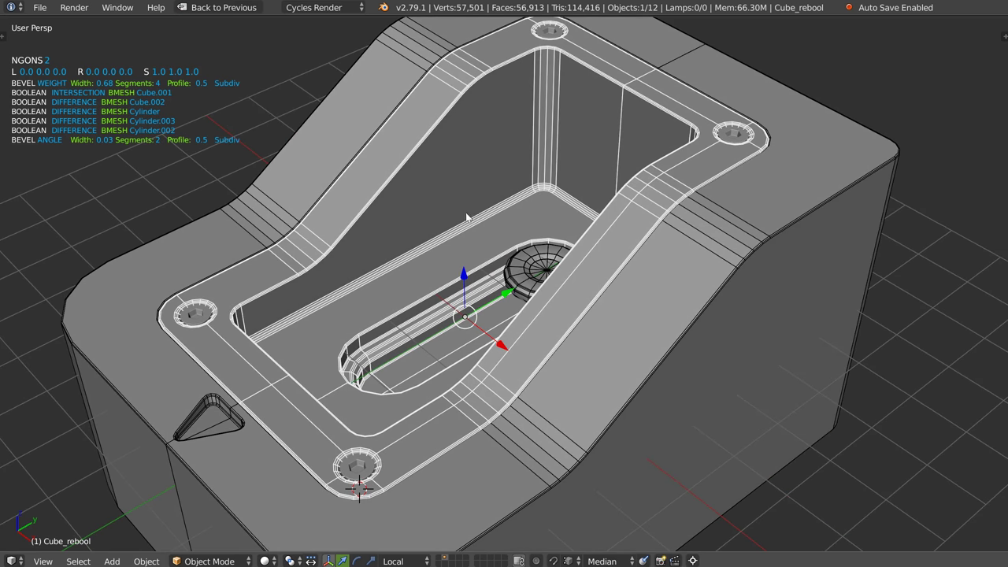
key("shift+d")
right_click(460, 274)
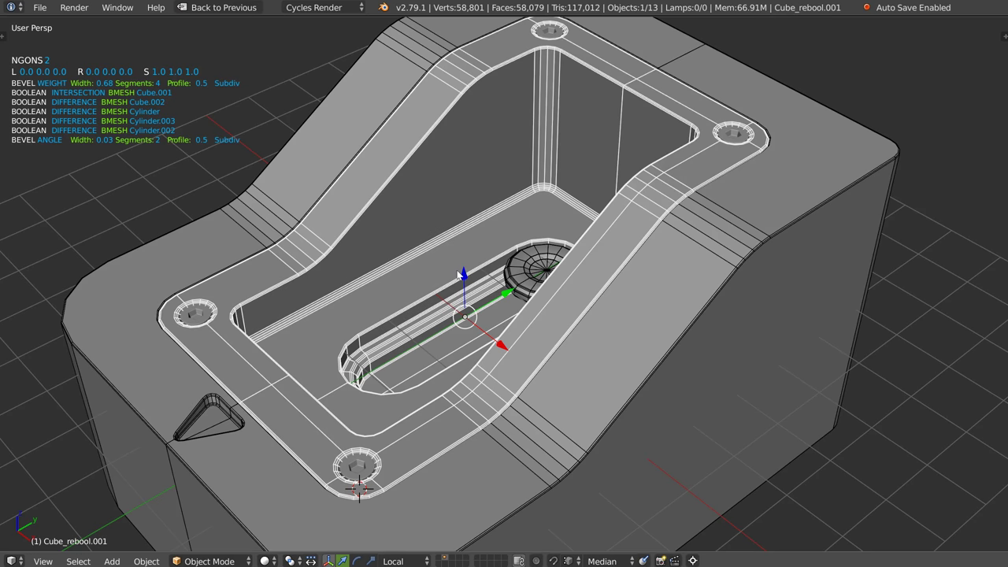
Reselect the original Cube_rebool and toggle its Bevel.00 modifier off and on to compare.
right_click(442, 268)
right_click(439, 268)
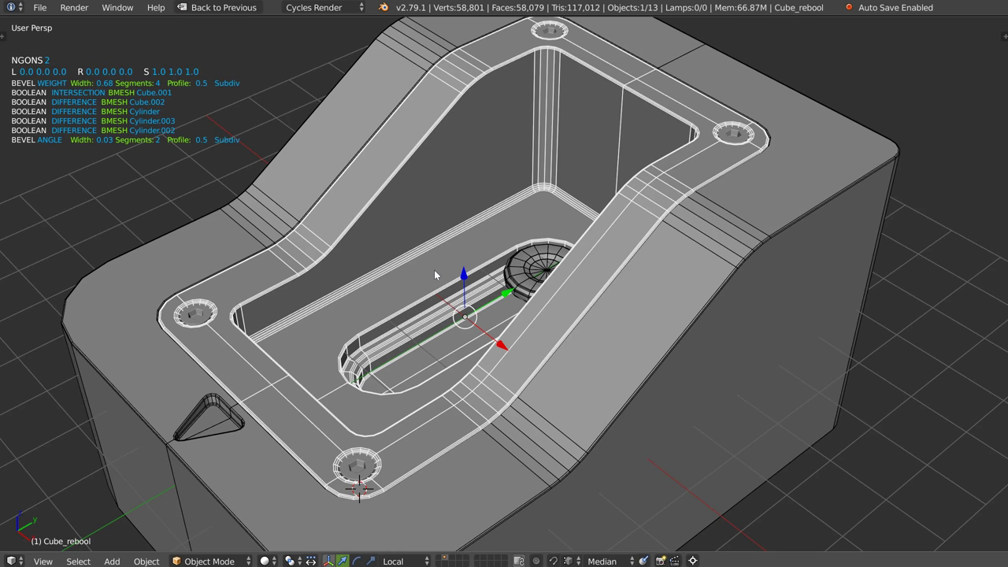
key("q")
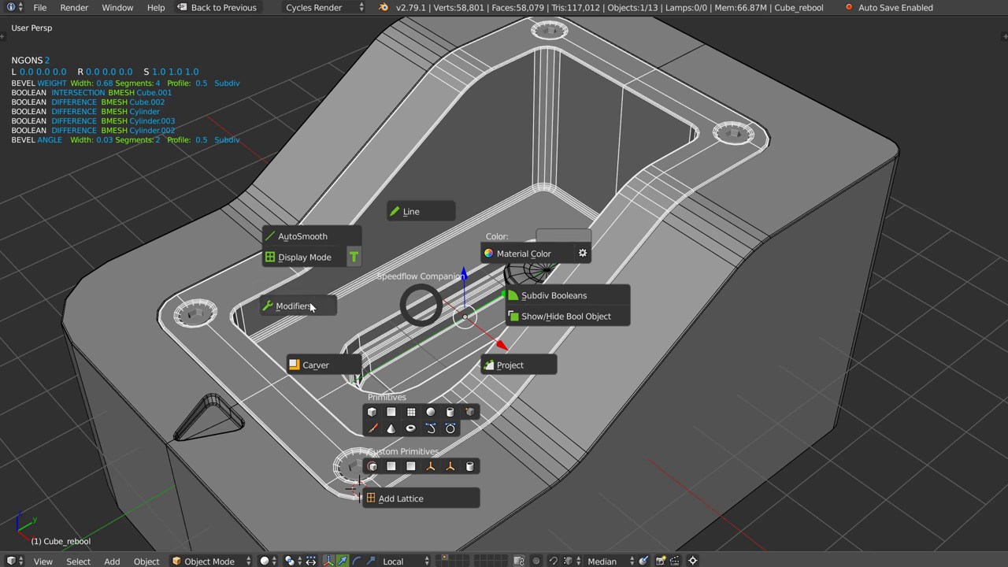
left_click(306, 309)
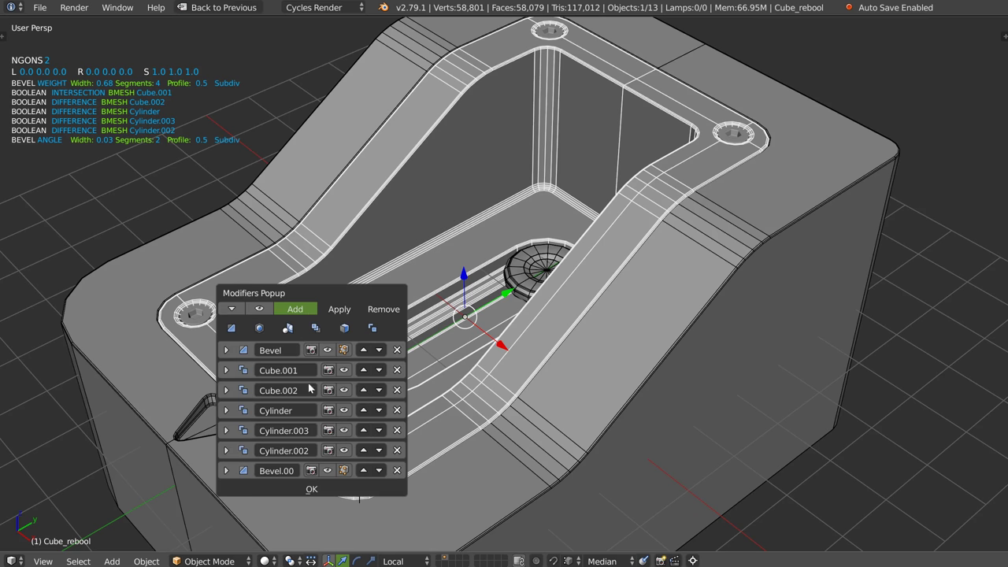
left_click(327, 470)
left_click(326, 470)
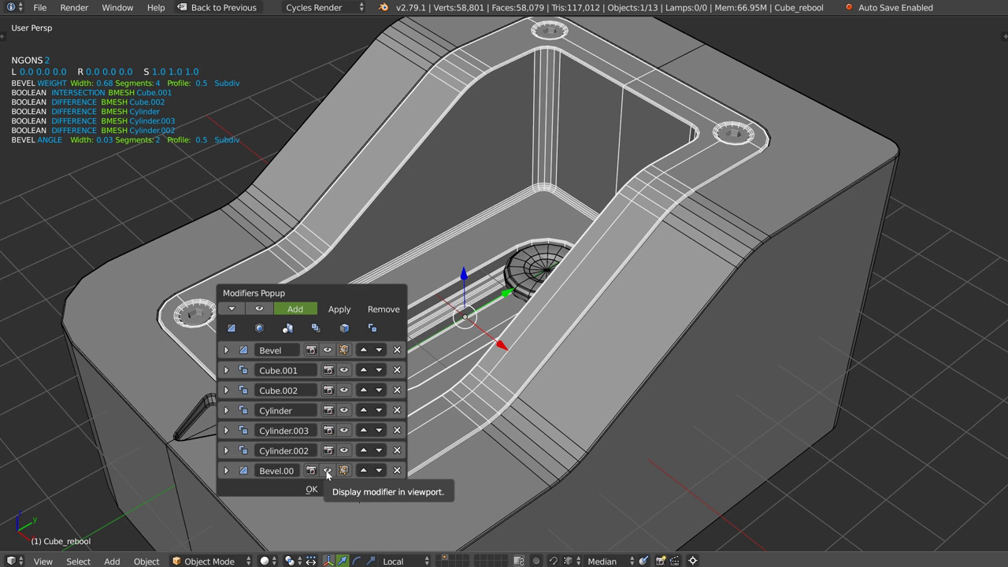
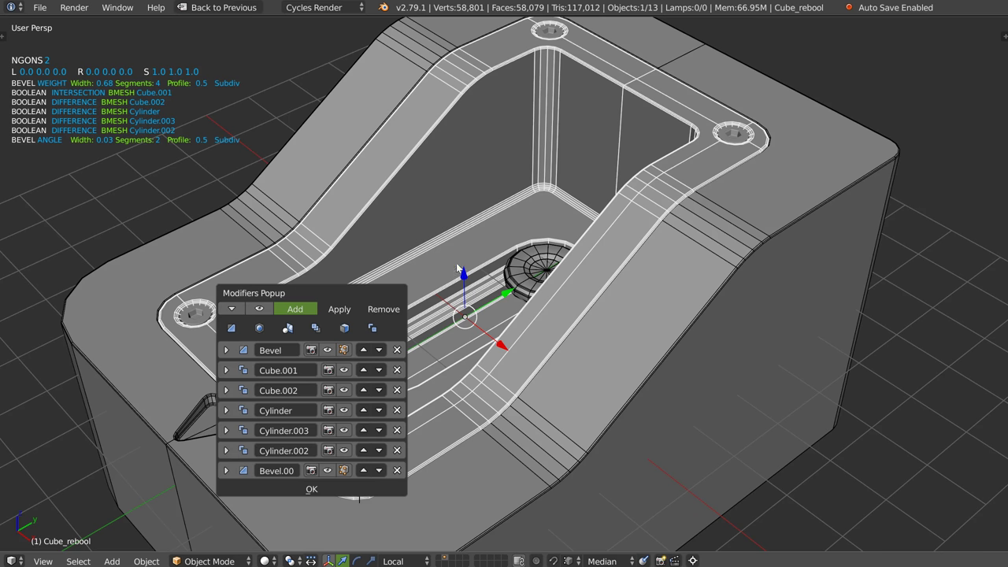
Orbit and zoom in closer on the bracket's slot and corner holes.
middle_click_drag(427, 287, 351, 250)
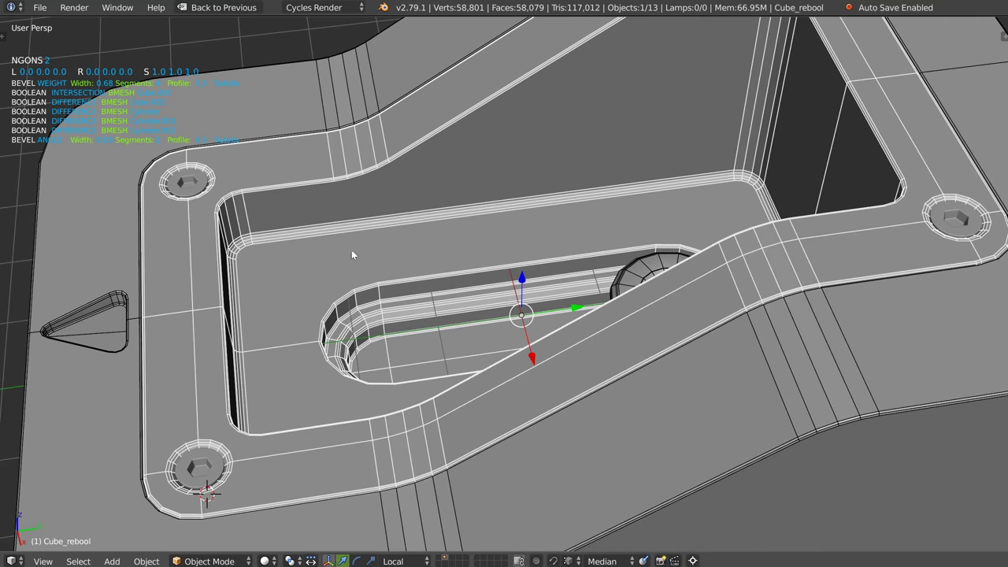
middle_click_drag(287, 240, 266, 276)
scroll(300, 257, "up", 2)
key("space")
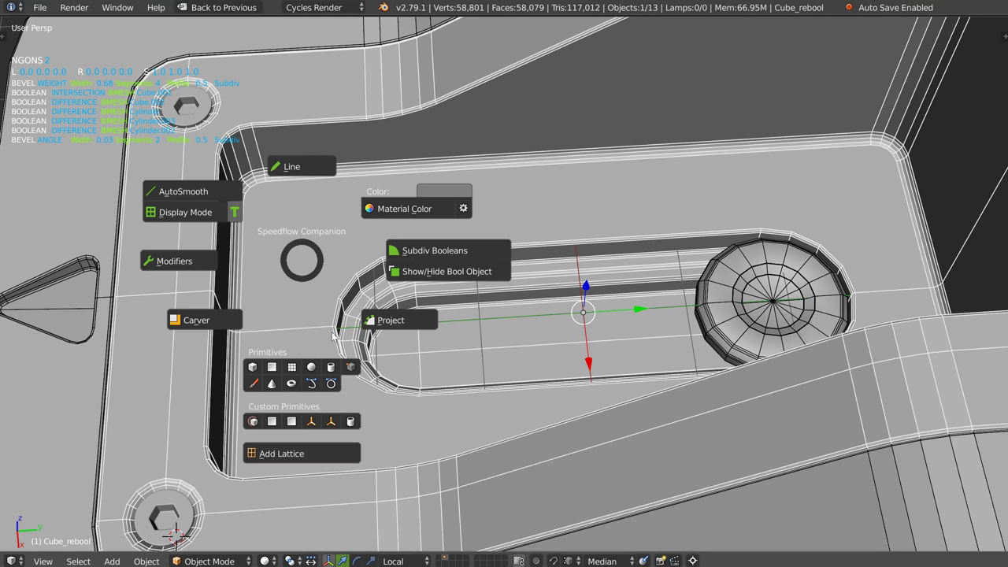
left_click(321, 257)
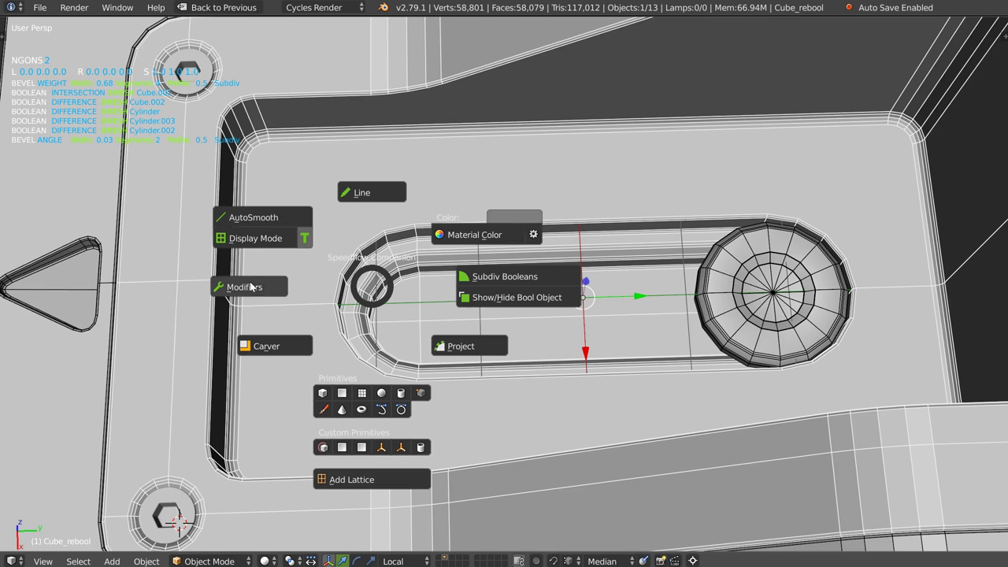
Delete the angle-limited Bevel.00 modifier, leaving one weight bevel and five booleans.
left_click(253, 287)
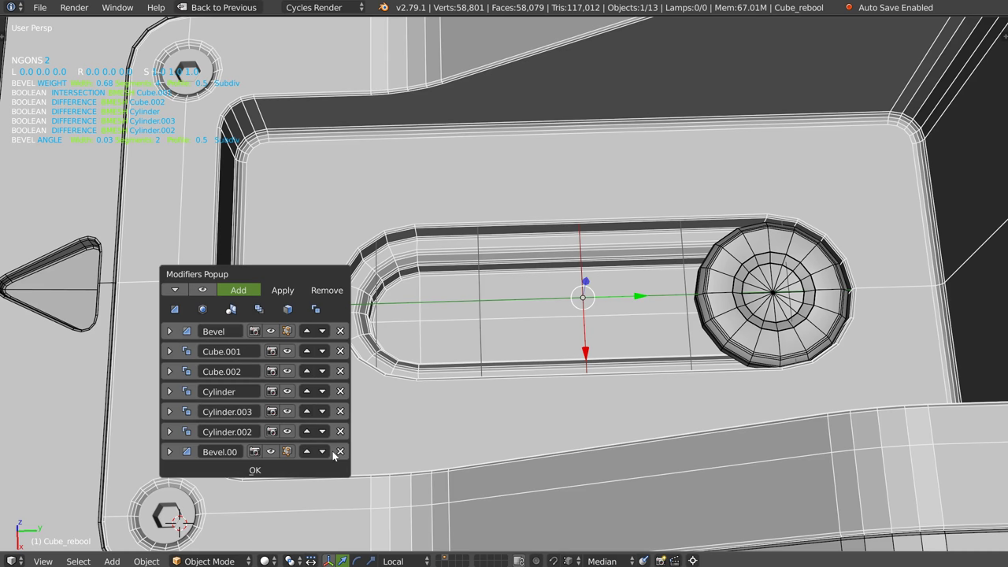
left_click(340, 451)
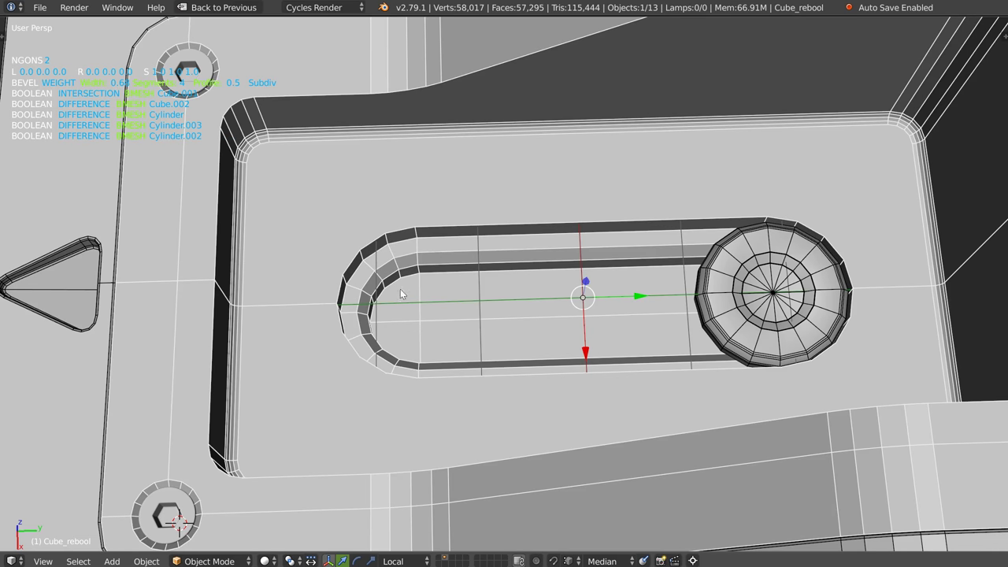
middle_click_drag(400, 289, 413, 267)
key("space")
left_click(282, 274)
In top view Edit Mode, connect a cut from the pocket's right corner across to its left side.
key("Tab")
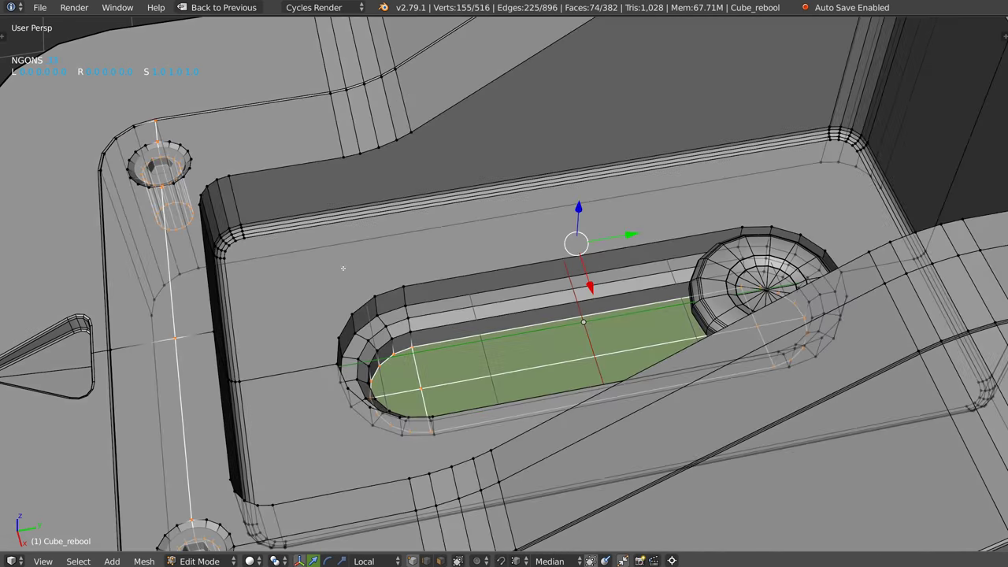
middle_click_drag(343, 267, 272, 243)
scroll(320, 316, "down", 4)
key("KP_7")
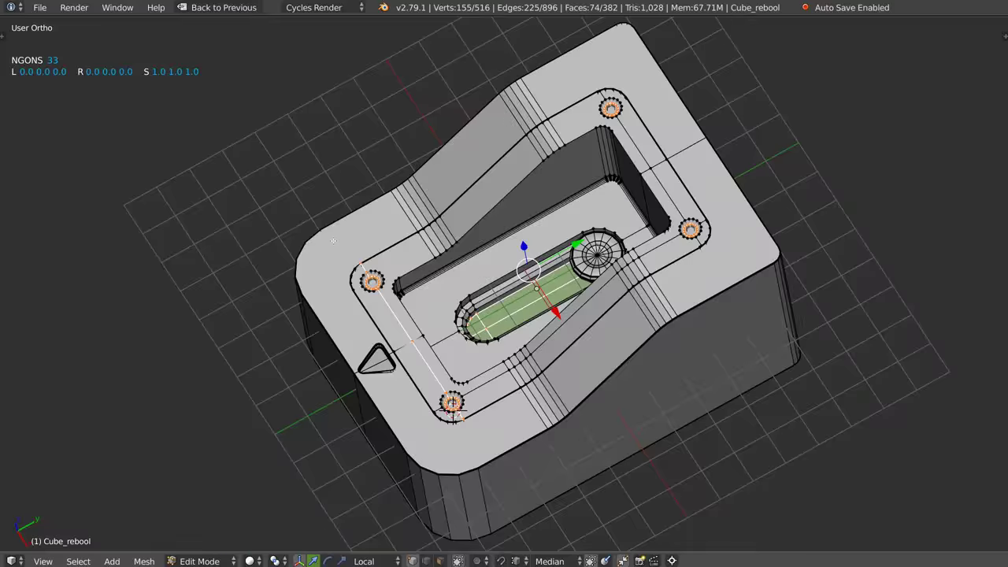
scroll(485, 200, "up", 3)
scroll(457, 242, "up", 3)
right_click(458, 241)
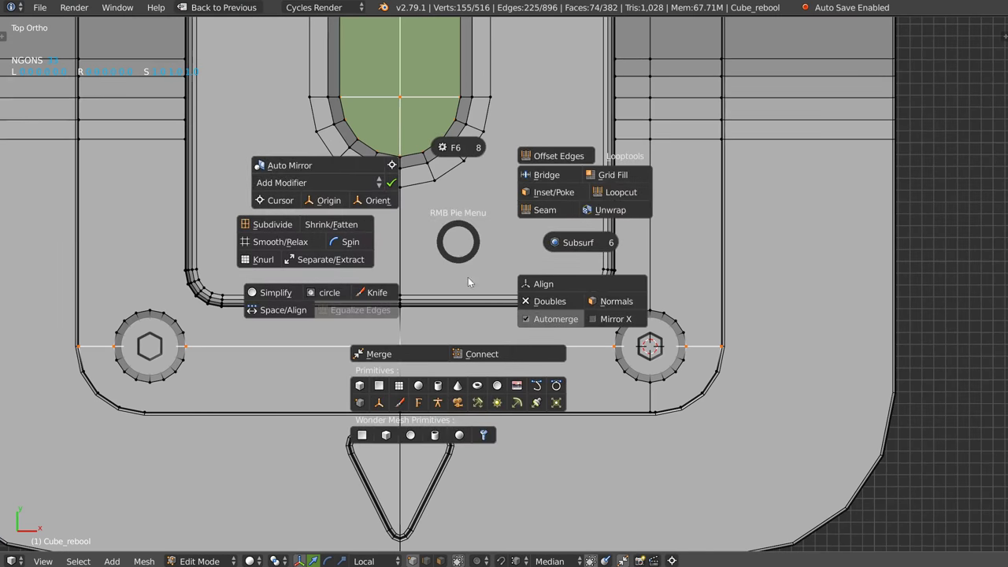
left_click(486, 358)
left_click(598, 269)
left_click(193, 268)
key("KP_Decimal")
Cut a connecting edge across the top of the pocket floor to its left side.
middle_click_drag(300, 455, 502, 198, "shift")
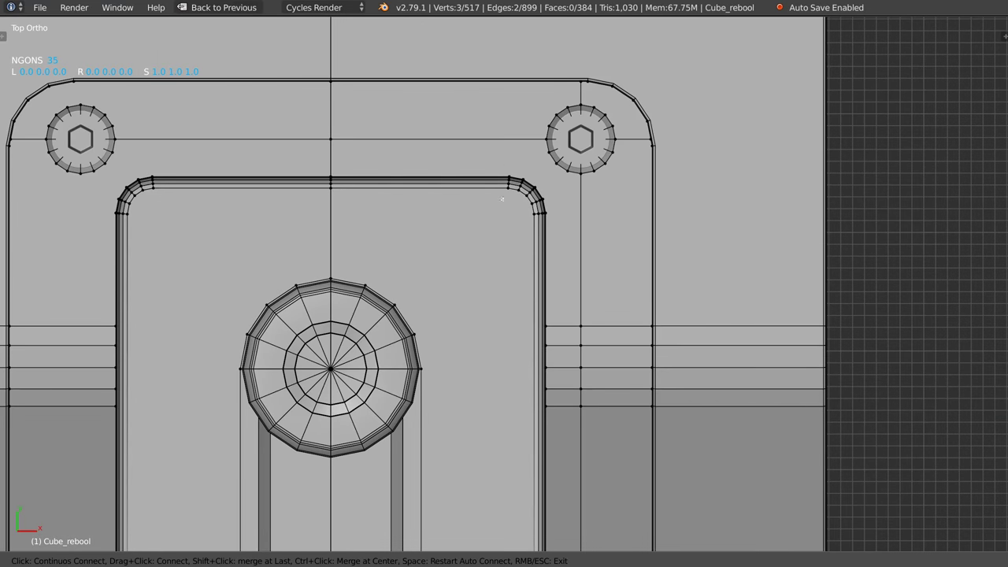
left_click(534, 214)
left_click(125, 216)
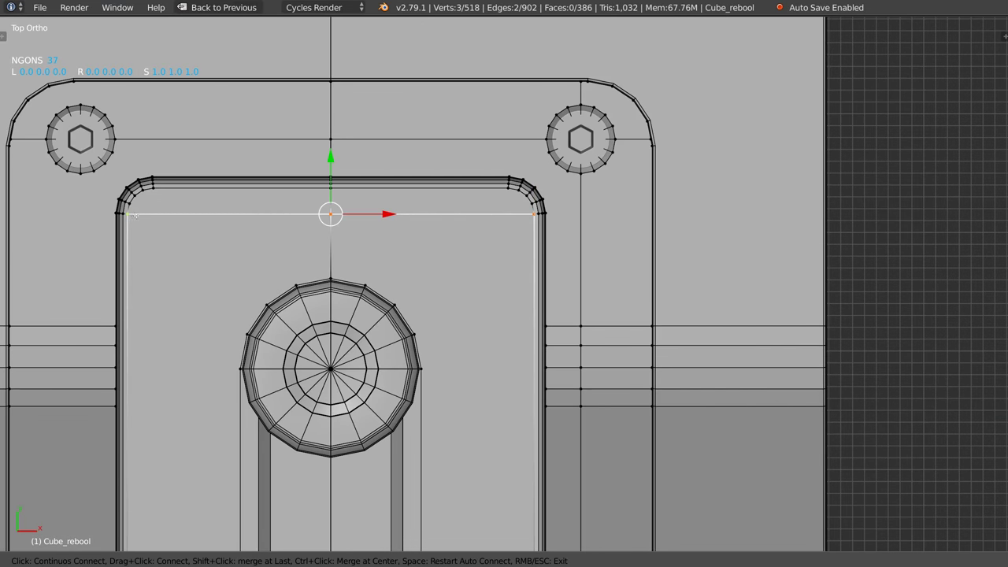
key("KP_Decimal")
scroll(303, 147, "down", 2)
scroll(299, 140, "down", 3, "shift")
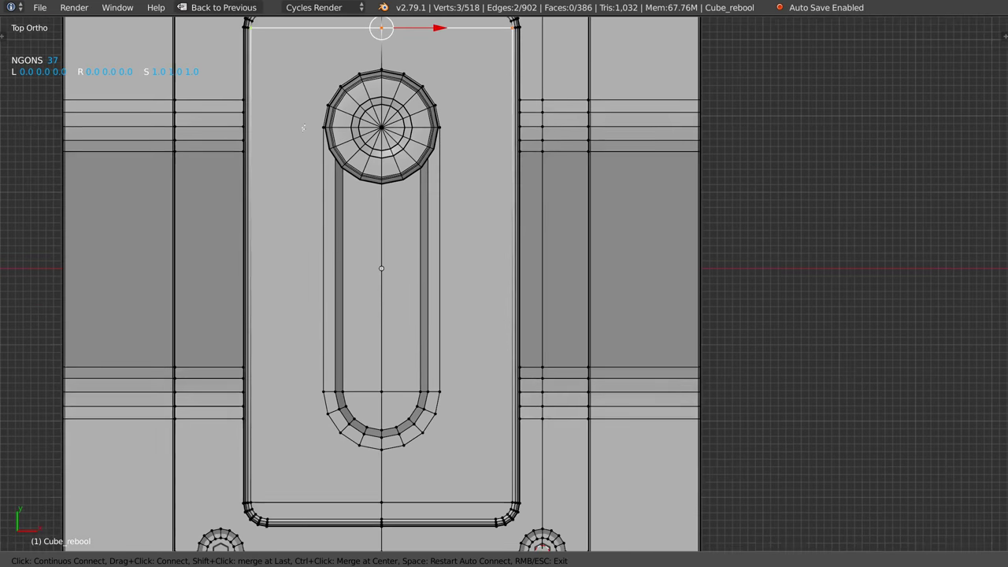
scroll(295, 134, "down", 1)
middle_click_drag(295, 133, 290, 155, "shift")
Add vertical cuts down the pocket's left side and up from its bottom-right corner to the arc.
left_click(265, 58)
left_click(265, 492)
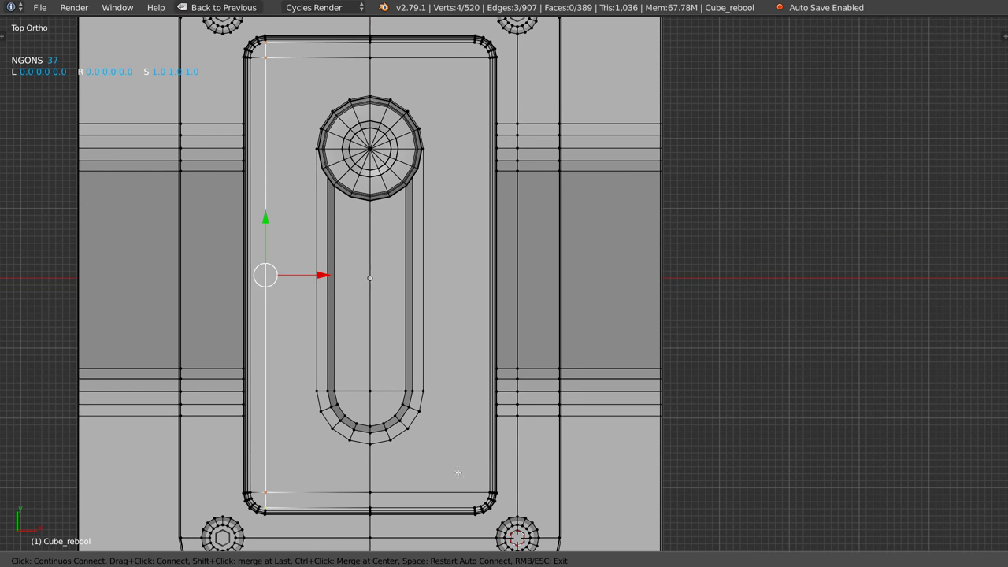
left_click(475, 504)
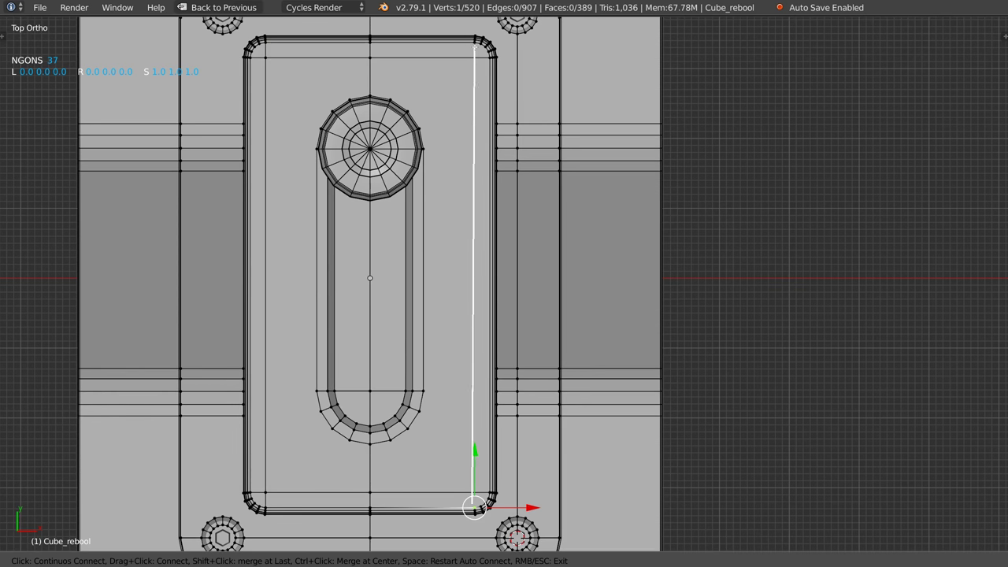
left_click(473, 46)
middle_click_drag(473, 47, 451, 112, "shift")
scroll(488, 119, "up", 5)
scroll(503, 122, "up", 2)
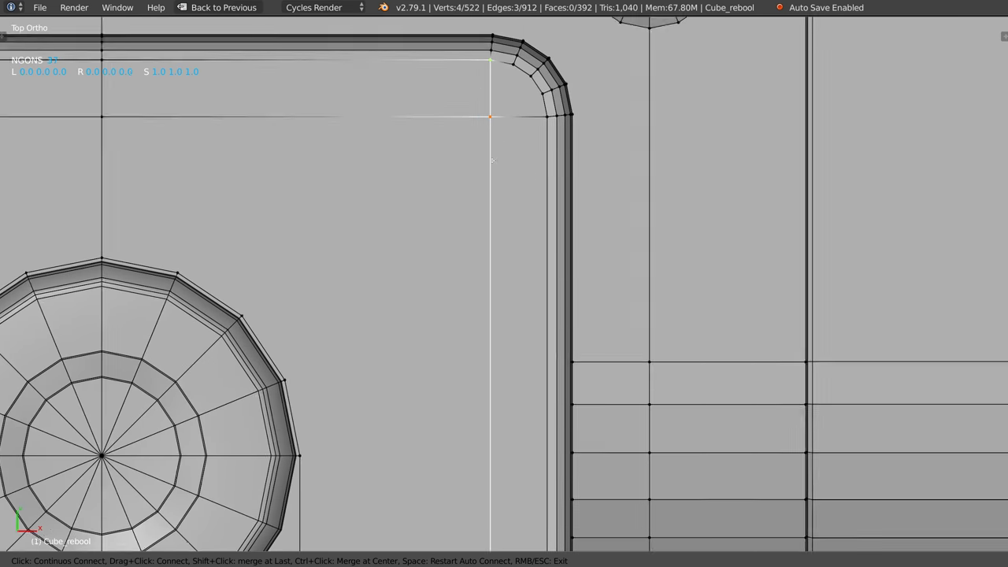
left_click(511, 118)
Extend a cut from the lower-right pocket corner along the bottom edge, bringing n-gons to 36.
mouse_move(512, 119)
middle_mouse_down("shift")
mouse_move(341, 119)
mouse_move(482, 373)
mouse_move(470, 233)
middle_mouse_up("shift")
left_click(510, 259)
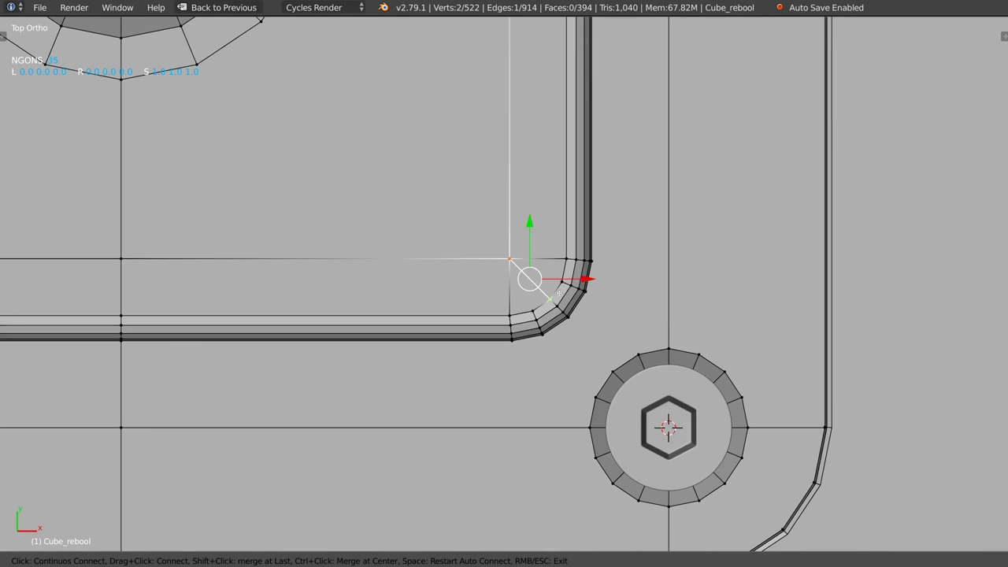
scroll(521, 285, "down", 3)
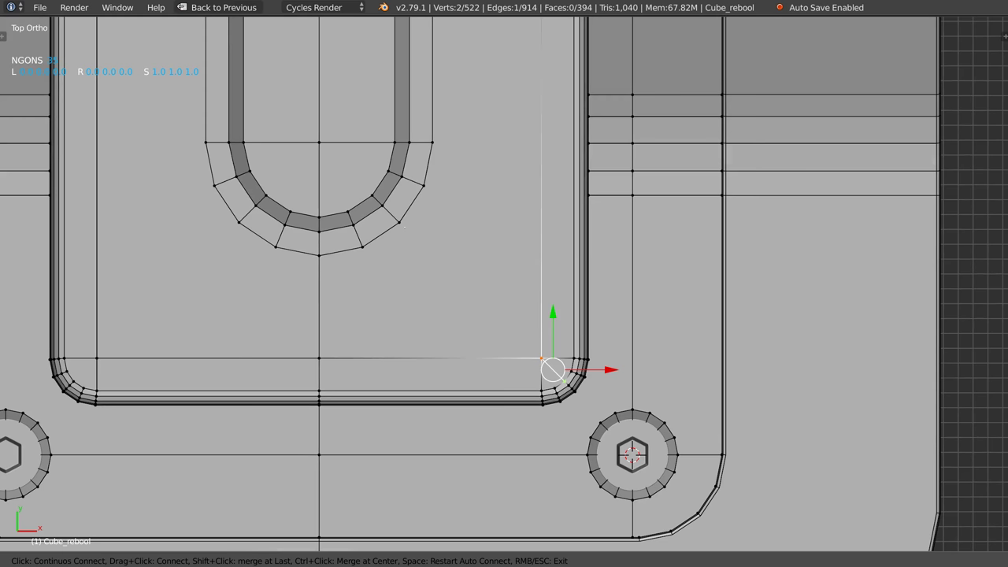
mouse_move(399, 226)
middle_mouse_down("shift")
mouse_move(472, 315)
mouse_move(608, 202)
middle_mouse_up("shift")
scroll(478, 320, "down", 2)
key("Escape")
scroll(479, 319, "down", 2)
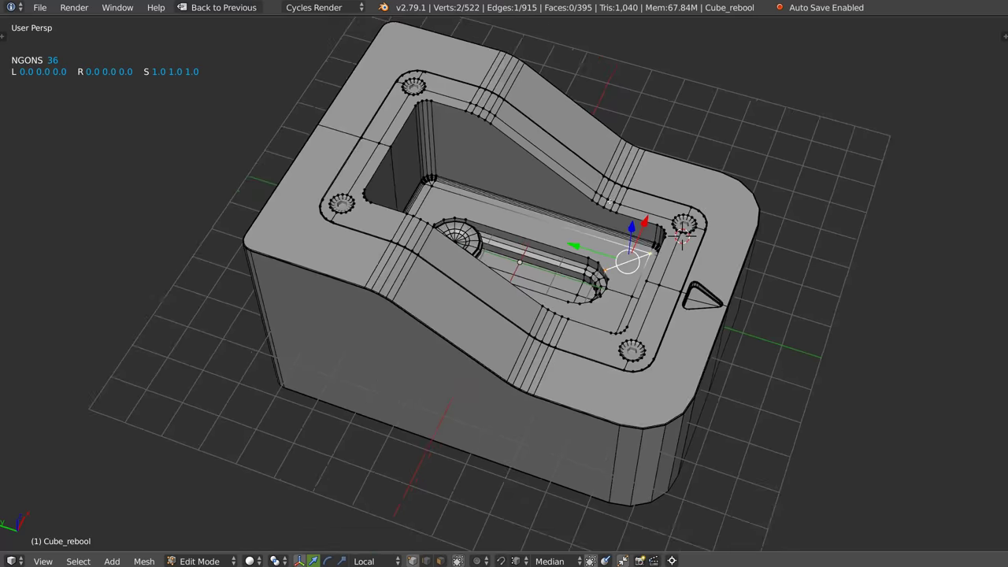
scroll(545, 212, "up", 3)
From a top-down view, join the first pair of vertices beside the slot with an edge.
key("Tab")
key("KP_Divide")
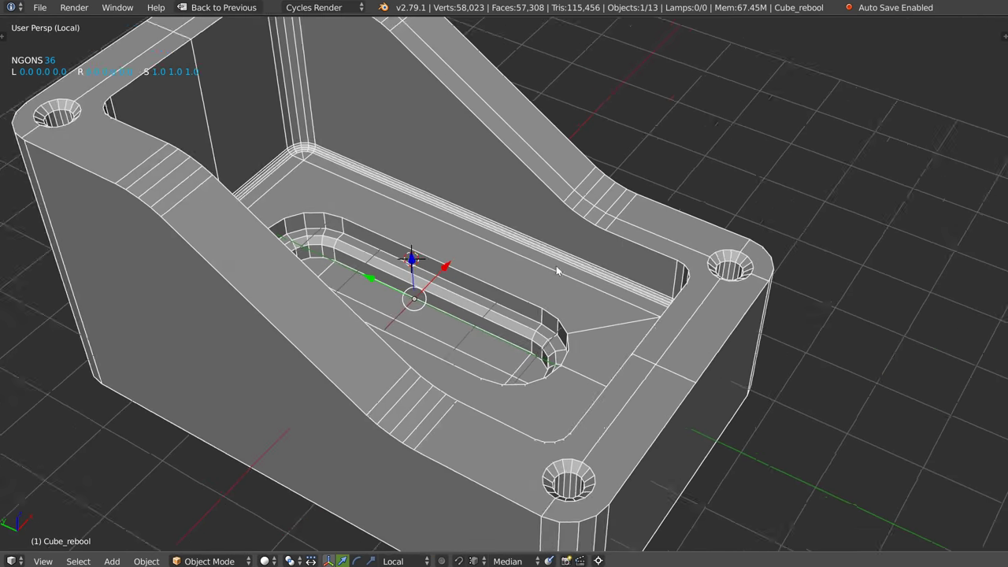
scroll(556, 265, "up", 2)
mouse_move(581, 288)
middle_mouse_down()
mouse_move(602, 254)
mouse_move(537, 180)
middle_mouse_up()
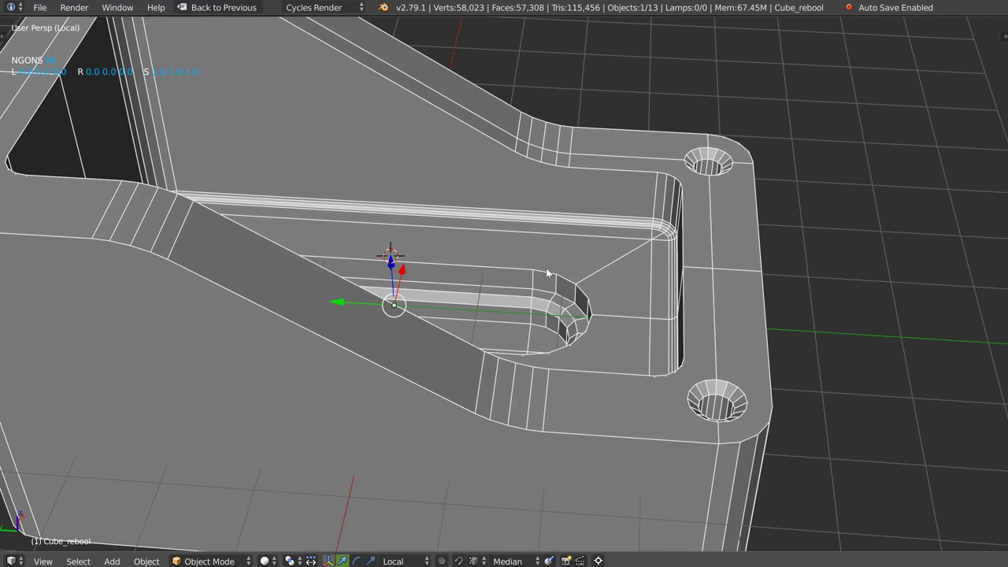
key("Tab")
right_click(532, 270)
right_click(540, 162, "shift")
key("w")
left_click(561, 309)
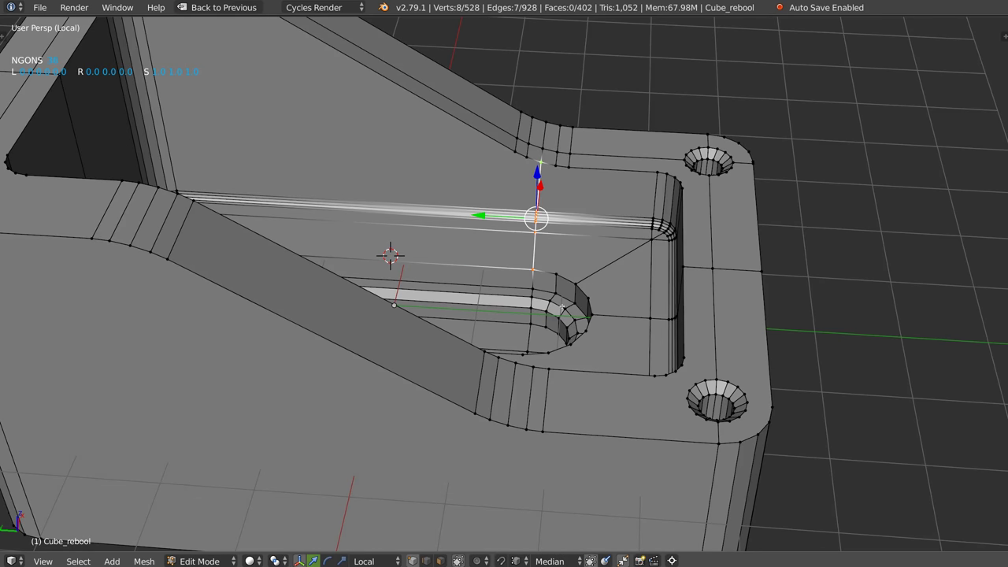
Connect a second vertex pair between the slot end and the pocket wall.
right_click(554, 269)
right_click(568, 166, "shift")
key("w")
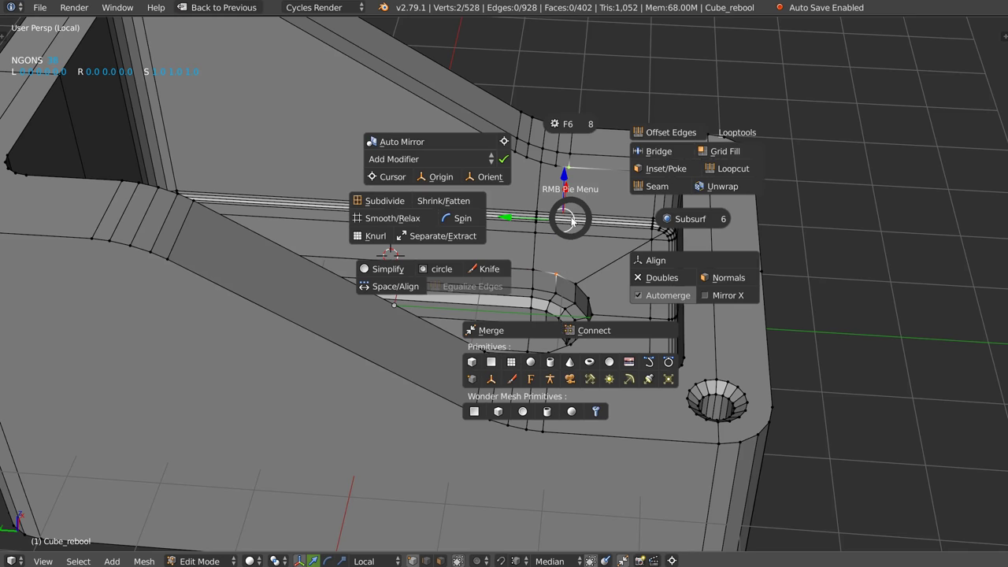
left_click(589, 334)
middle_click_drag(589, 334, 547, 268)
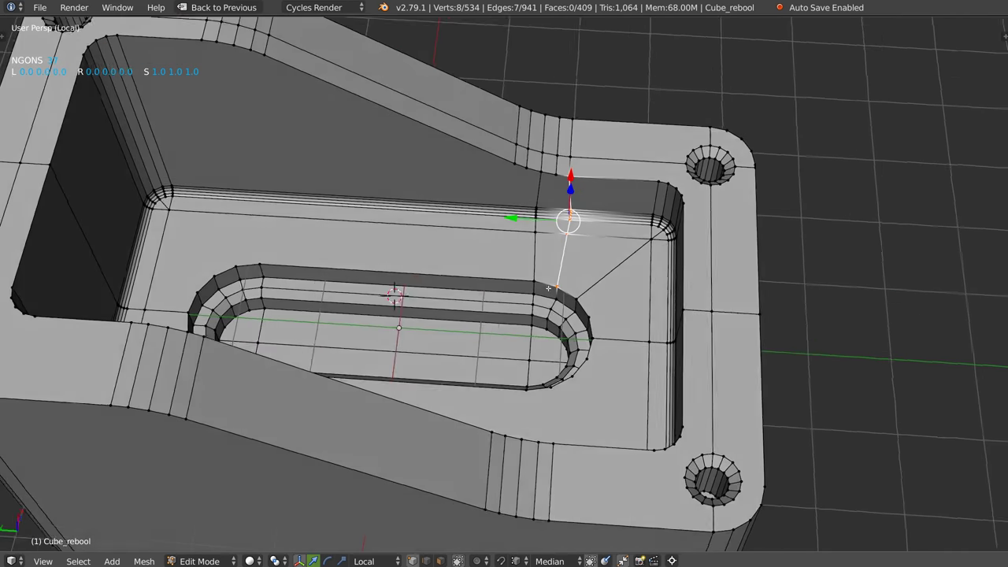
scroll(546, 268, "up", 2)
scroll(547, 267, "up", 2)
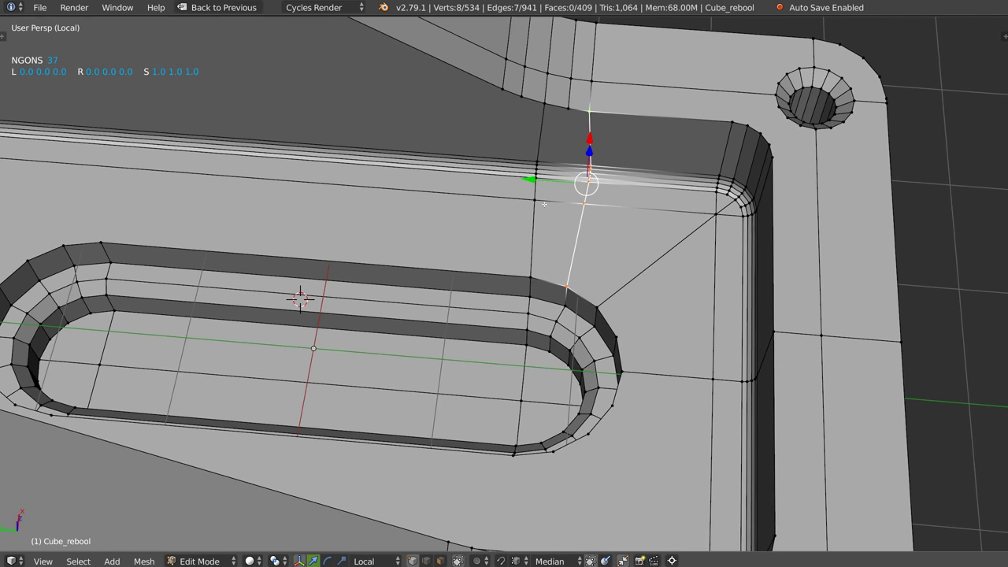
Cut a new edge from the pocket's upper-edge vertex down through the top wall.
right_click(540, 197)
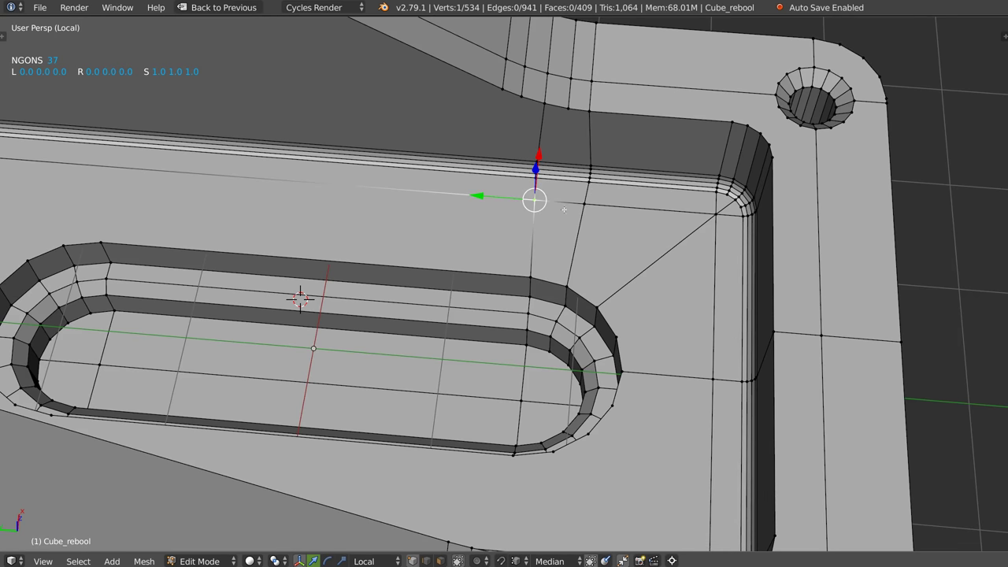
key("w")
left_click(591, 110)
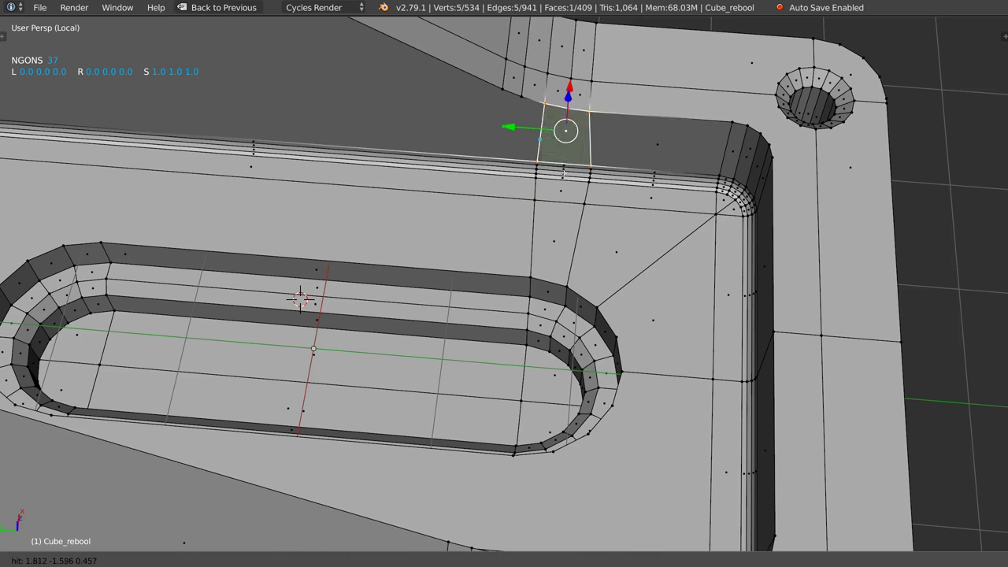
left_click(559, 201)
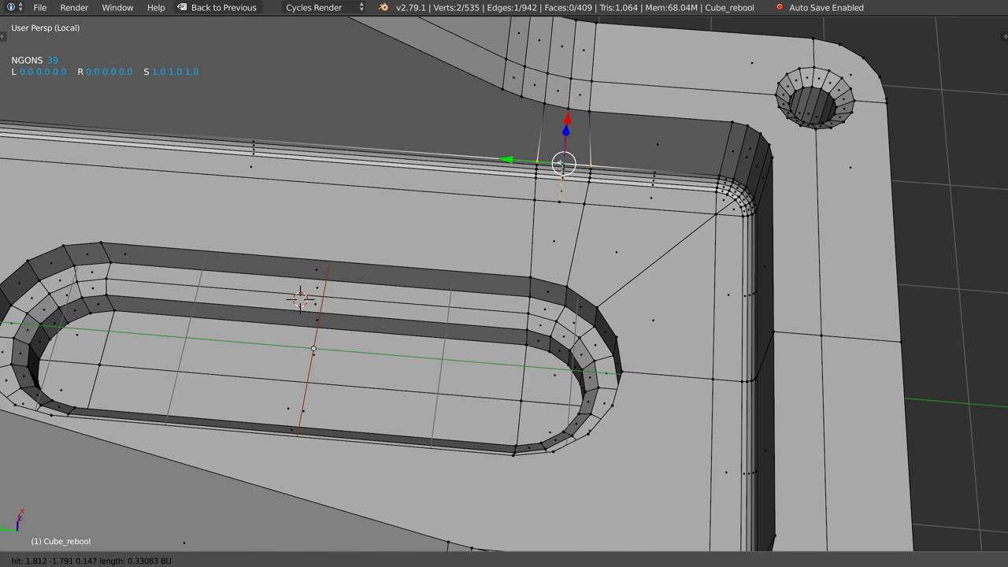
key("Return")
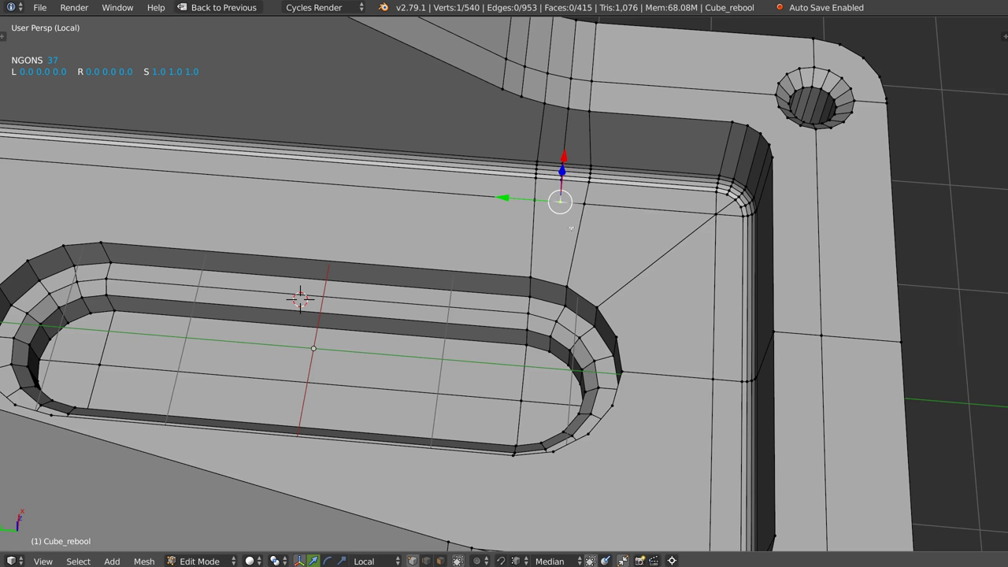
Merge the selected stray vertices beside the slot into one.
middle_click_drag(571, 227, 563, 214)
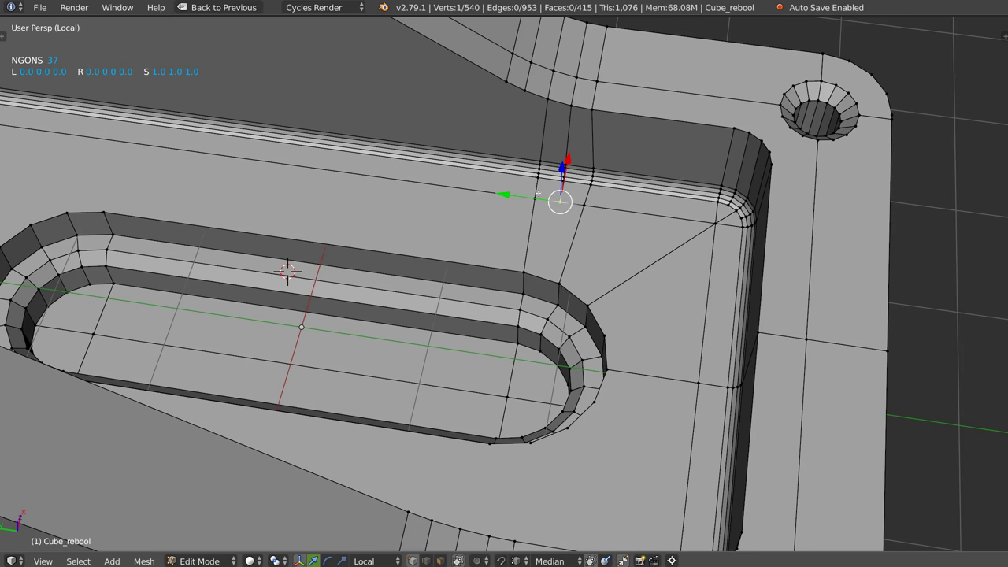
key("w")
left_click(476, 326)
mouse_move(536, 195)
middle_mouse_down()
mouse_move(548, 209)
mouse_move(435, 313)
middle_mouse_up()
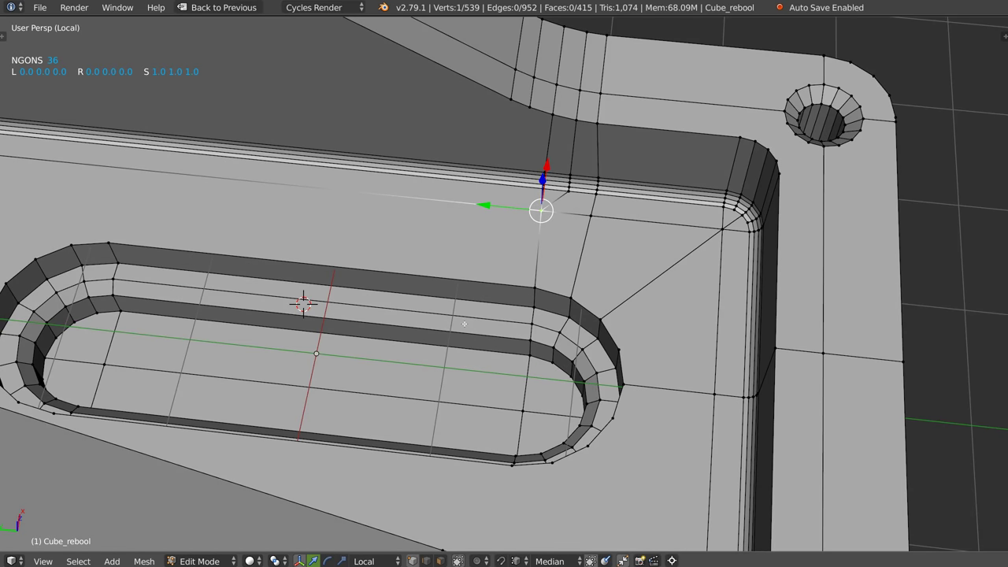
key("ctrl+r")
Add two edge loops across the slot, sliding the second toward the rounded end.
left_click(455, 318)
right_click(570, 330)
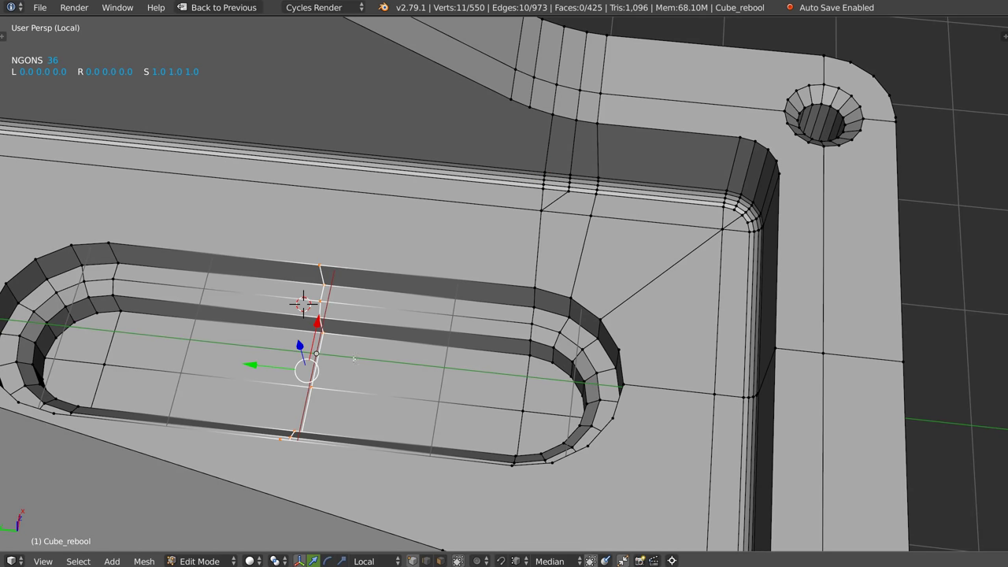
key("ctrl+r")
left_click(429, 366)
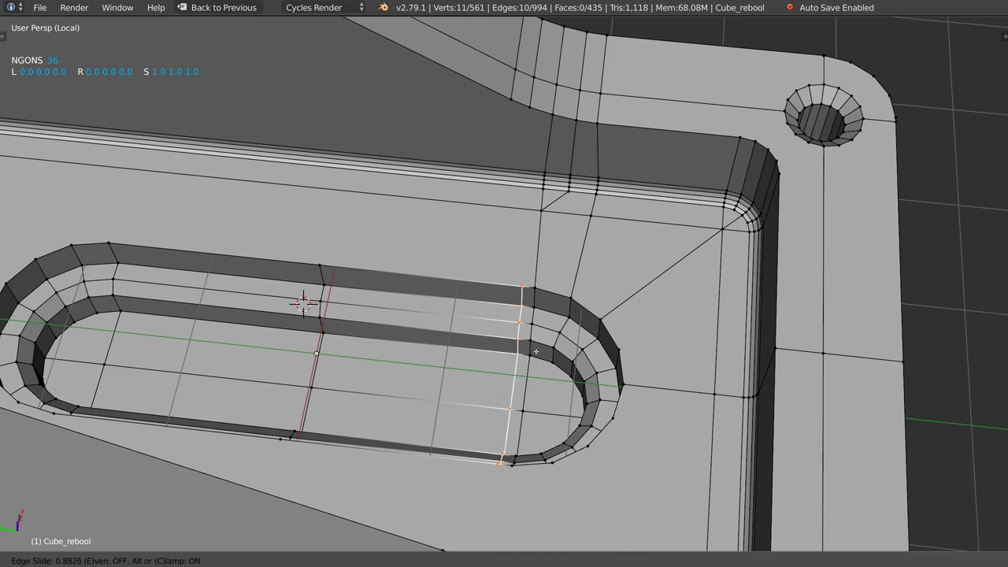
right_click(434, 370)
key("g")
key("g")
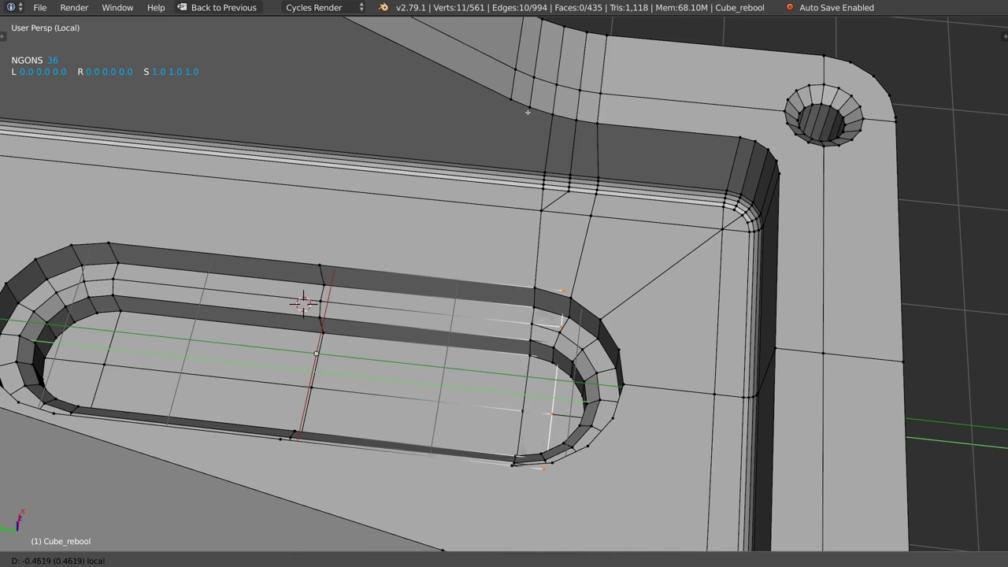
left_click(525, 185)
Add a third loop between the existing ones and slide it toward the slot end.
key("ctrl+r")
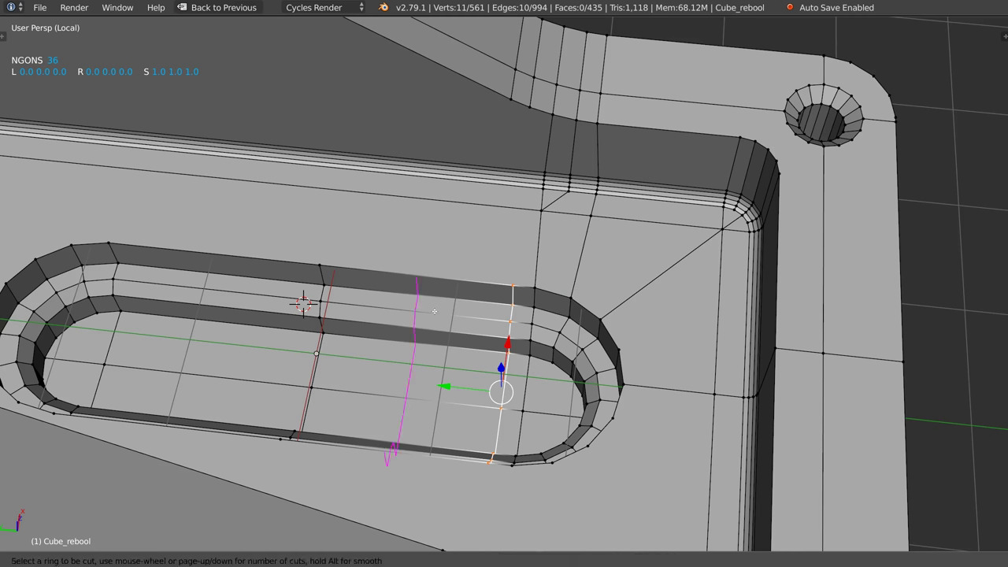
left_click(431, 313)
right_click(430, 314)
key("g")
key("g")
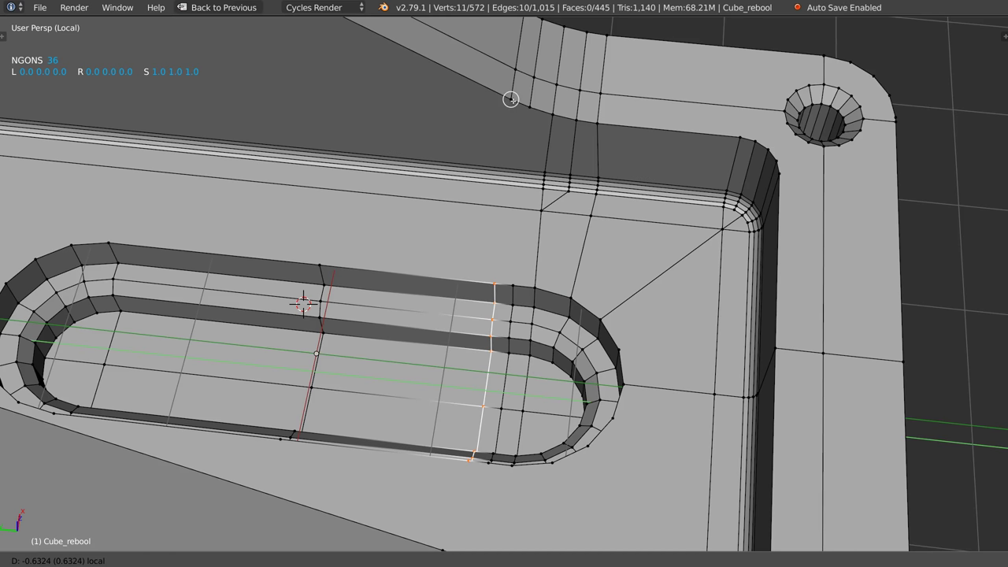
left_click(510, 104)
right_click(515, 288)
key("w")
left_click(529, 105)
key("ctrl+z")
In top view, knife-cut two parallel edges from the slot corner to the outer wall.
key("q")
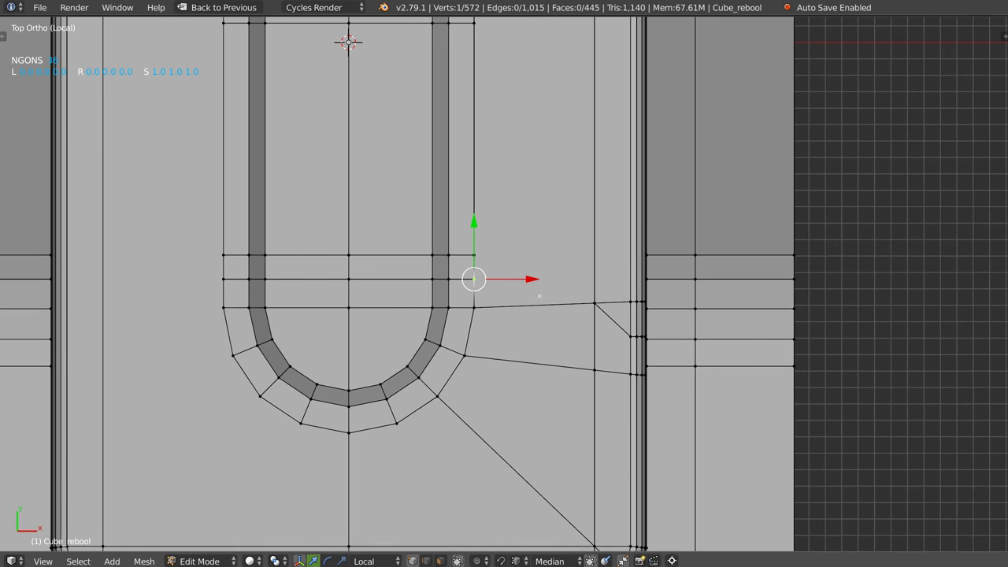
key("space")
key("Escape")
right_click(596, 321)
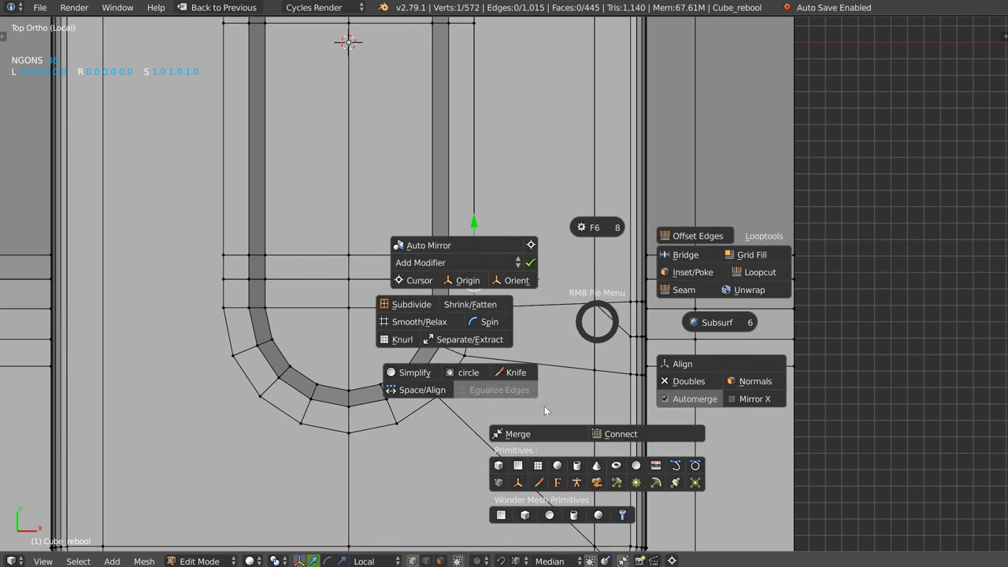
left_click(518, 373)
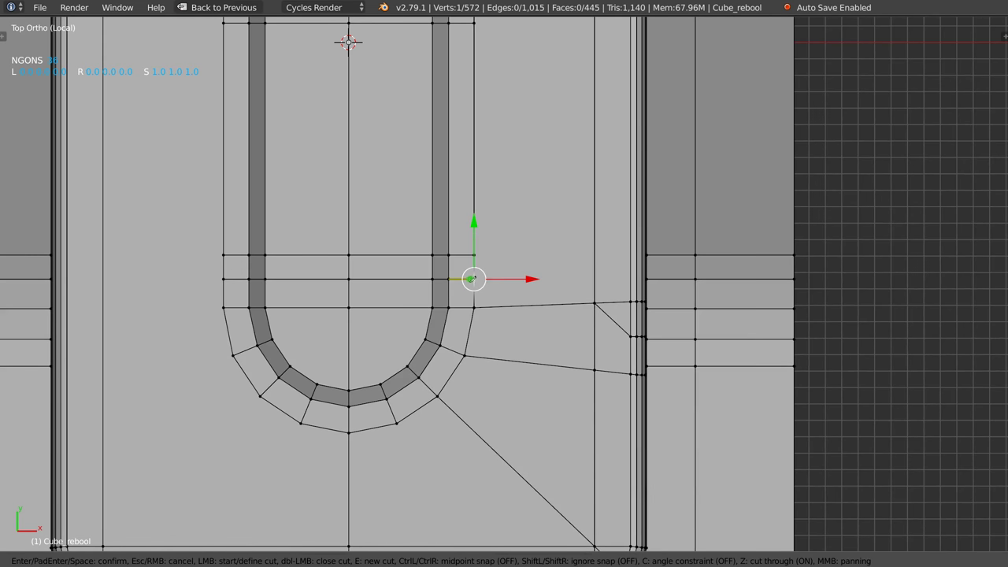
left_click(473, 279)
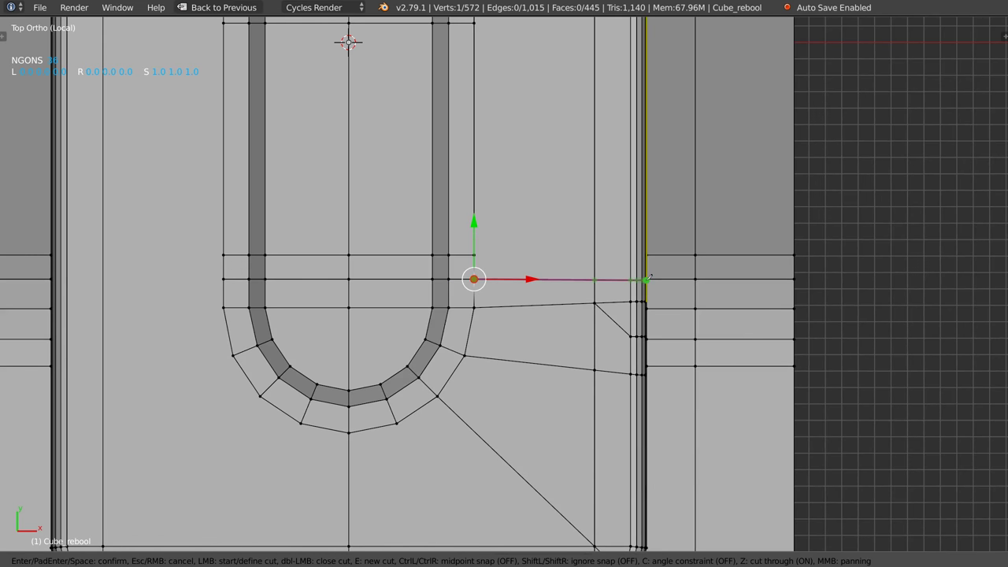
left_click(646, 279)
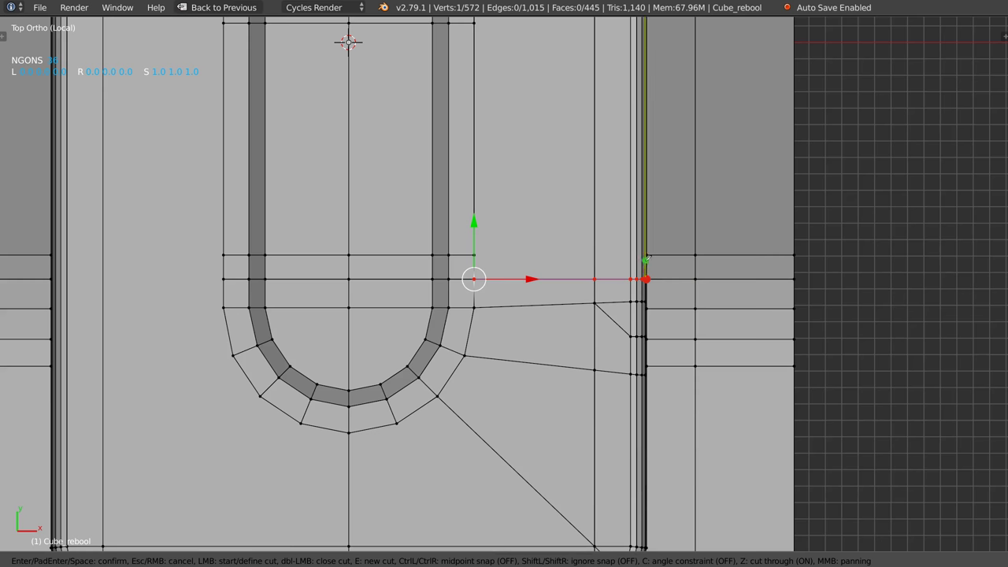
left_click(646, 254)
left_click(473, 254)
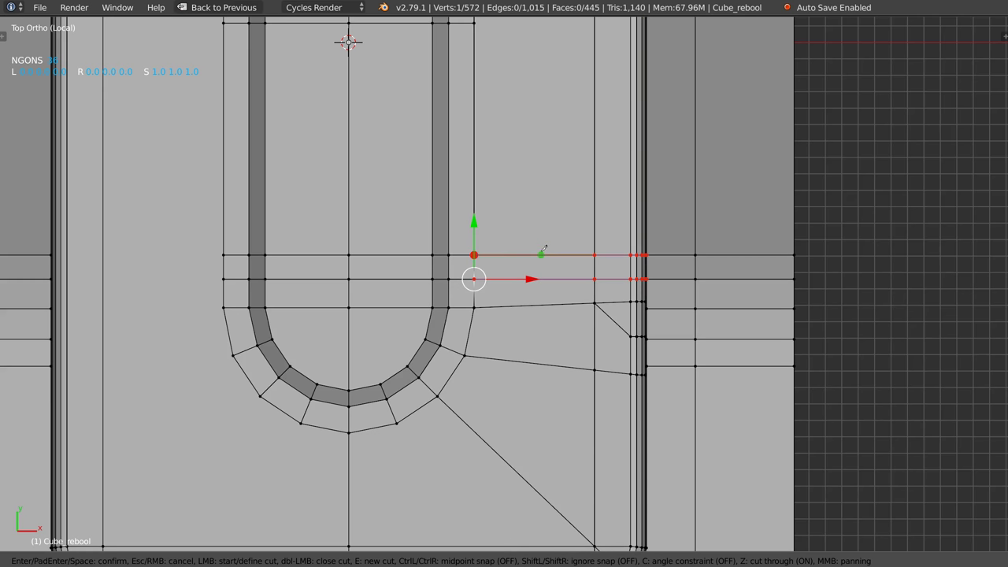
key("Return")
middle_click_drag(604, 271, 606, 283)
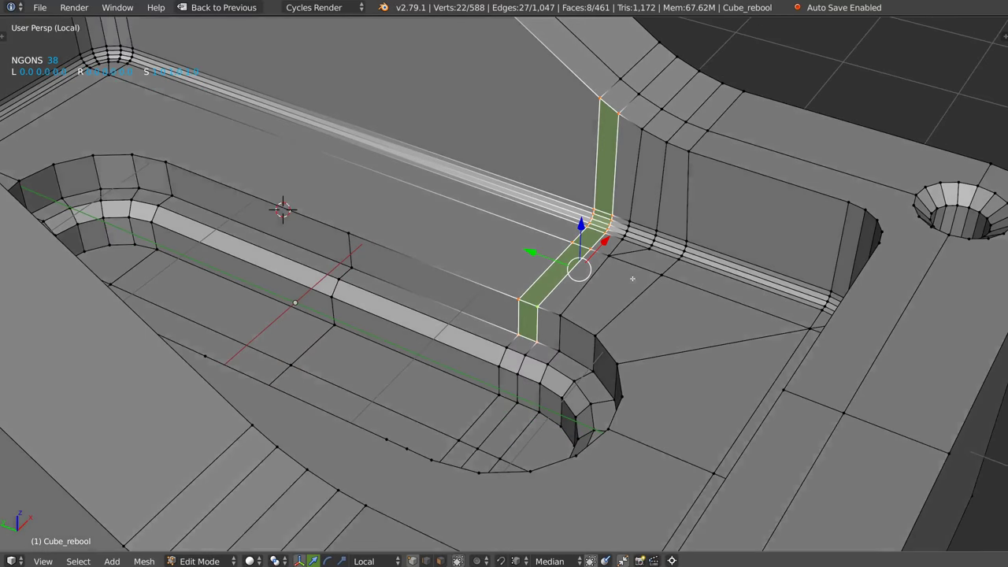
Symmetrize the bracket from X to -Y and inspect the opposite slot end.
key("Tab")
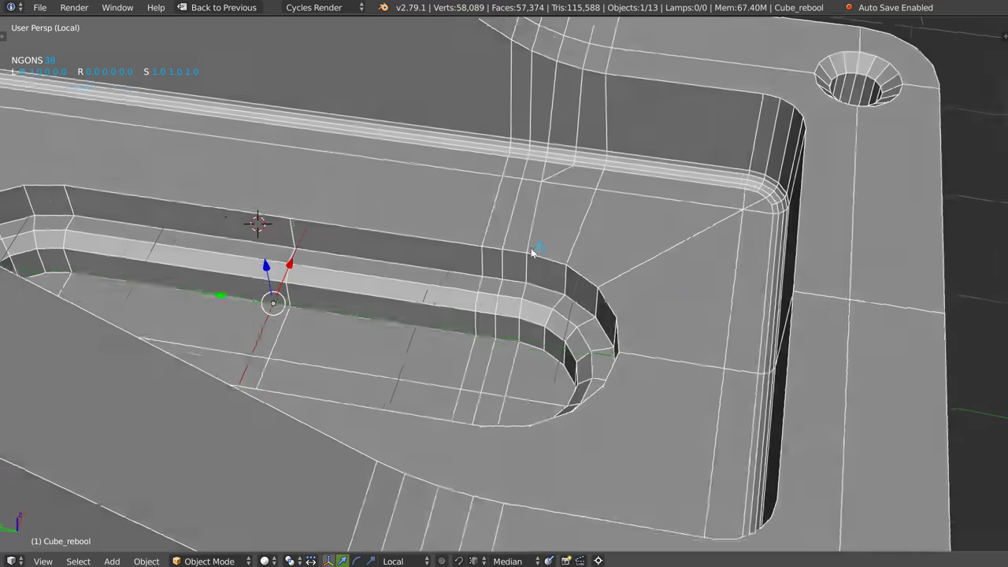
mouse_move(644, 259)
middle_mouse_down()
mouse_move(567, 242)
mouse_move(551, 251)
middle_mouse_up()
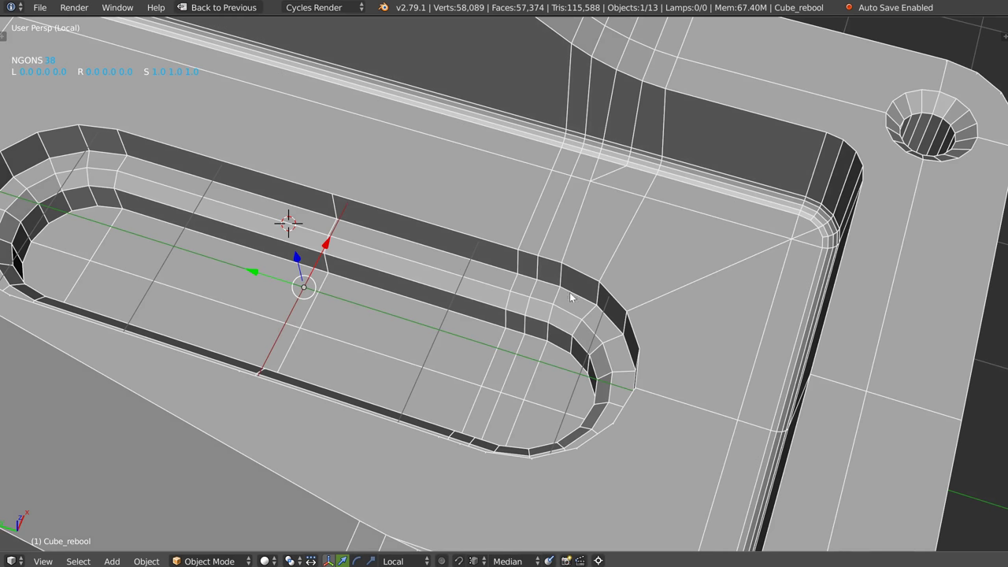
key("shift+alt+x")
left_click(606, 407)
mouse_move(607, 408)
middle_mouse_down()
mouse_move(489, 320)
mouse_move(571, 293)
mouse_move(561, 280)
middle_mouse_up()
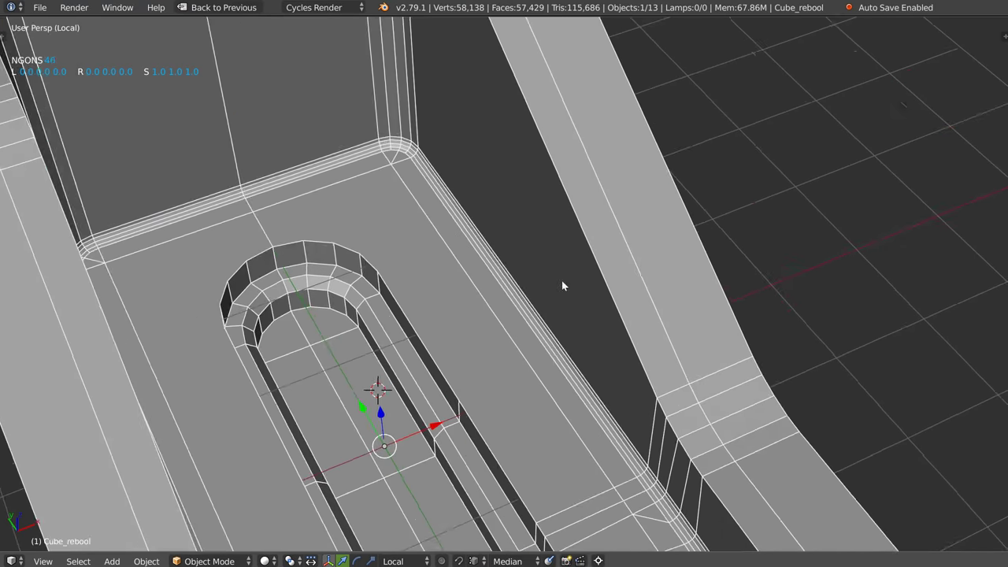
scroll(489, 289, "down", 4)
scroll(478, 228, "up", 4)
key("Tab")
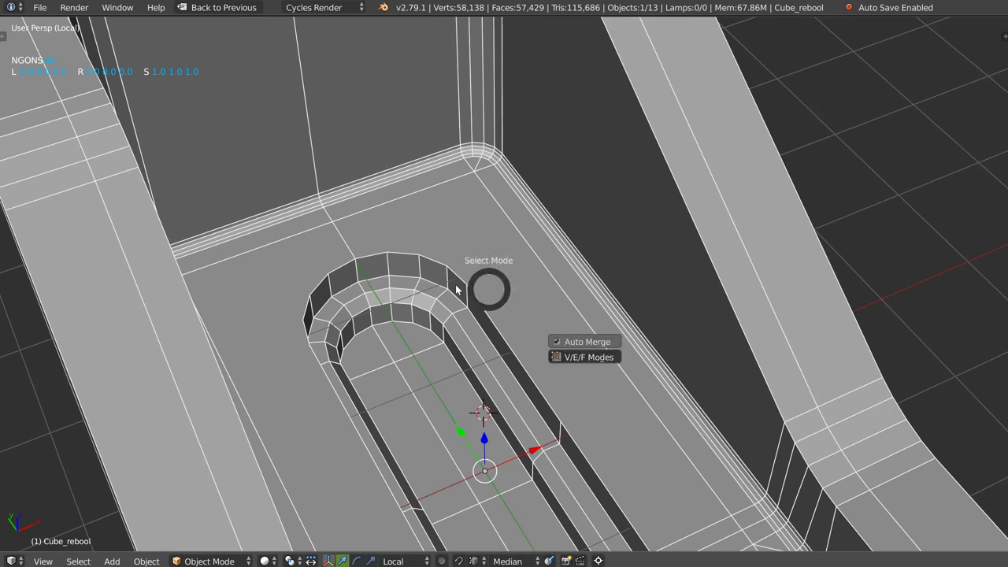
Connect the pocket's inner corner vertex to the slot rim vertex with a diagonal edge.
key("w")
left_click(500, 389)
left_click(472, 168)
left_click(422, 254)
mouse_move(421, 255)
middle_mouse_down()
mouse_move(477, 254)
mouse_move(468, 341)
middle_mouse_up()
middle_click_drag(546, 149, 491, 159)
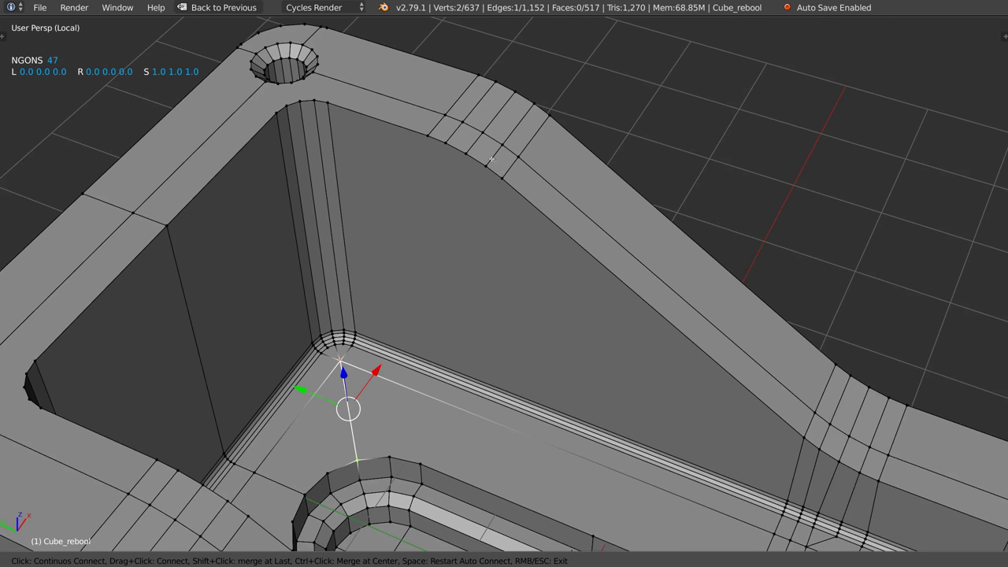
middle_click_drag(463, 319, 476, 312)
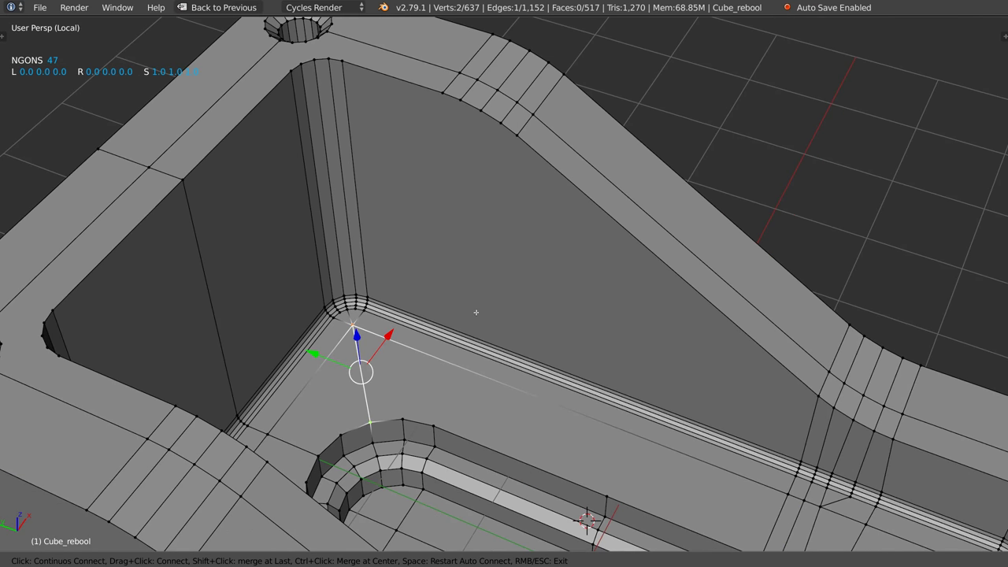
key("Escape")
Select another vertex and cycle front, bottom and top orthographic views, ending zoomed in top-down.
right_click(434, 424)
key("KP_1")
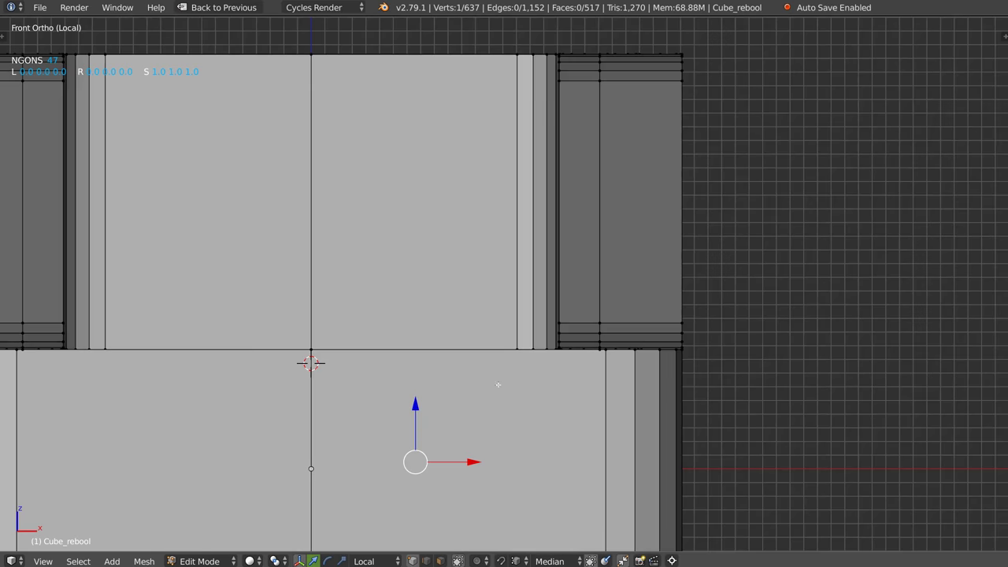
scroll(511, 346, "down", 4)
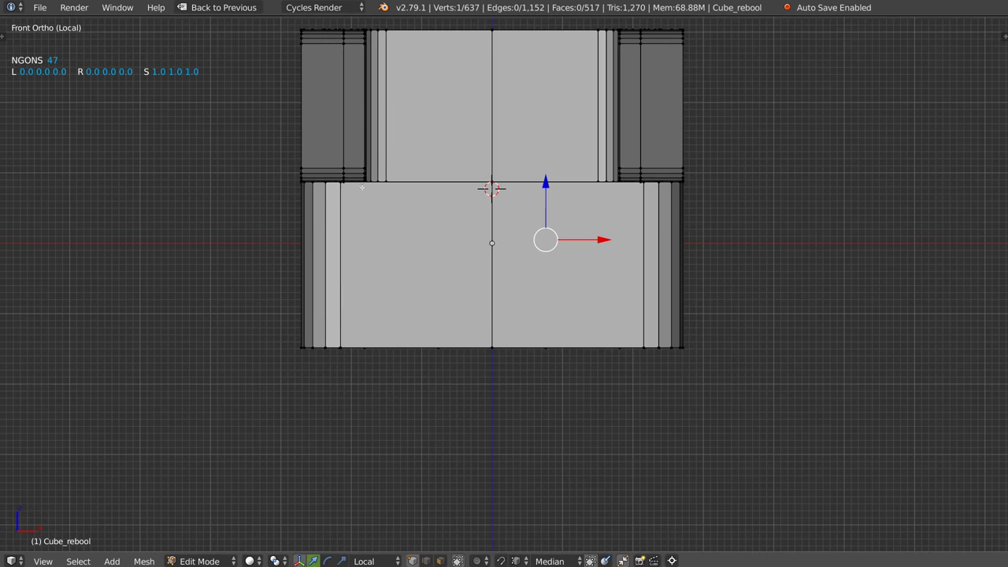
scroll(419, 216, "down", 3)
middle_click_drag(420, 216, 441, 300)
scroll(441, 299, "up", 3)
key("KP_1")
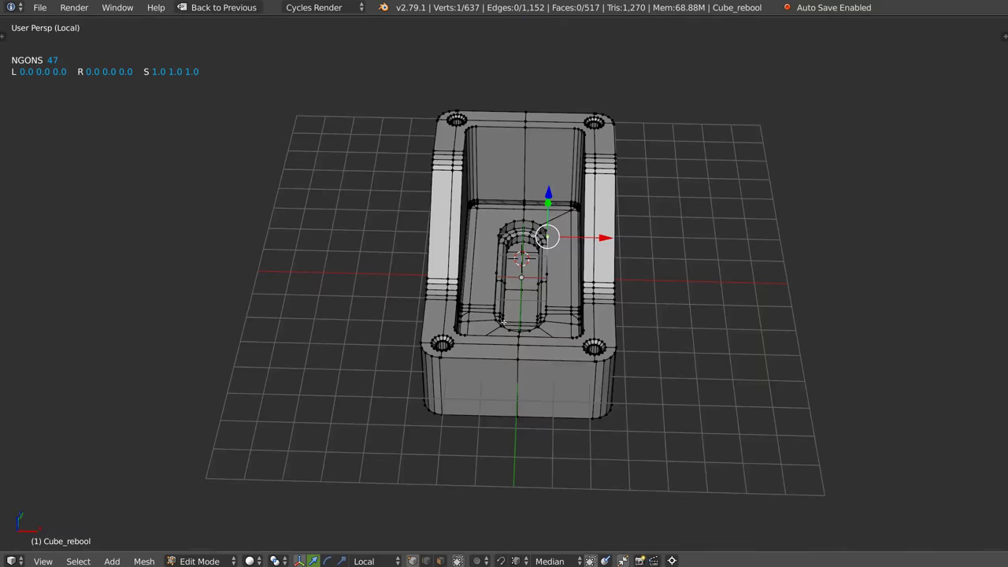
key("q")
left_click(492, 399)
key("q")
left_click(499, 281)
key("q")
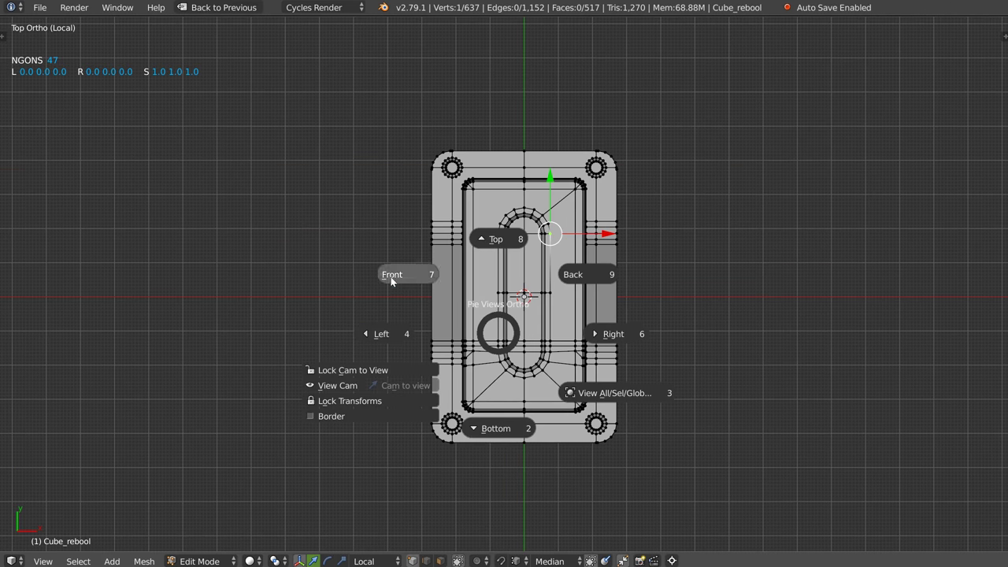
key("Escape")
scroll(555, 240, "up", 1)
scroll(556, 240, "up", 3)
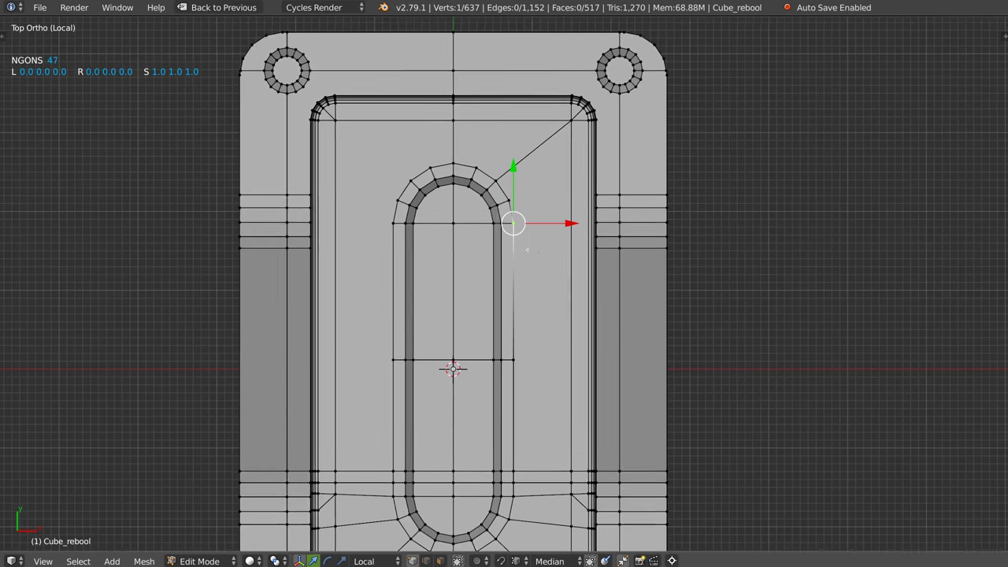
scroll(582, 220, "up", 3)
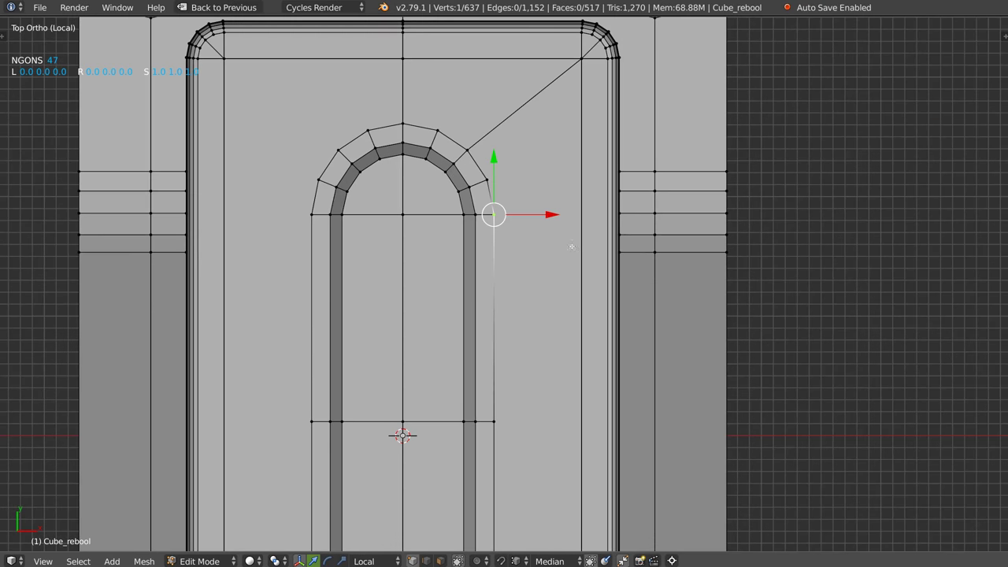
Knife-cut a straight edge from the slot corner vertex to the wall vertex.
key("k")
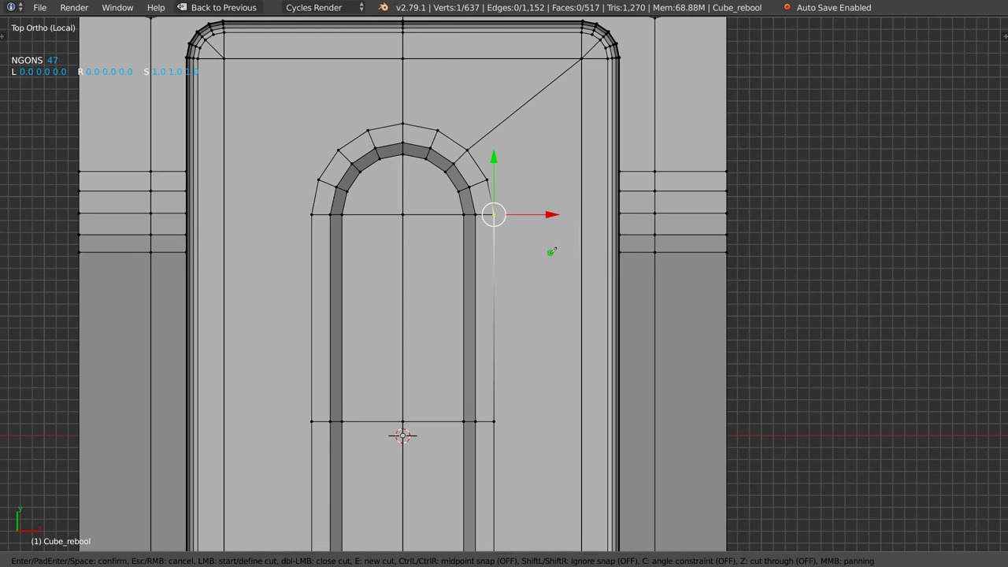
left_click(619, 213)
left_click(494, 212)
key("Return")
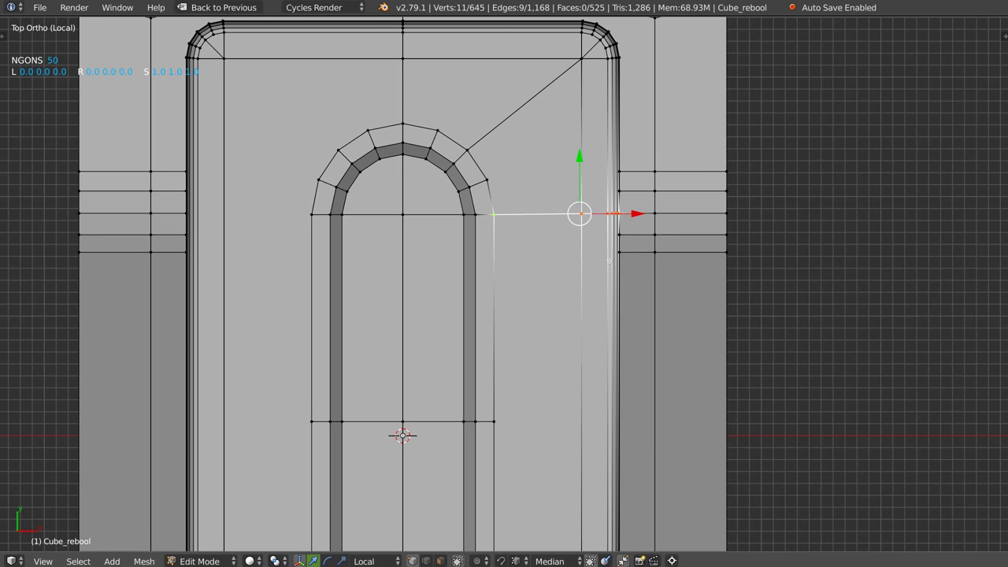
Add two edge loops across the arch legs and slide them below the arch base.
key("ctrl+r")
left_click(476, 300)
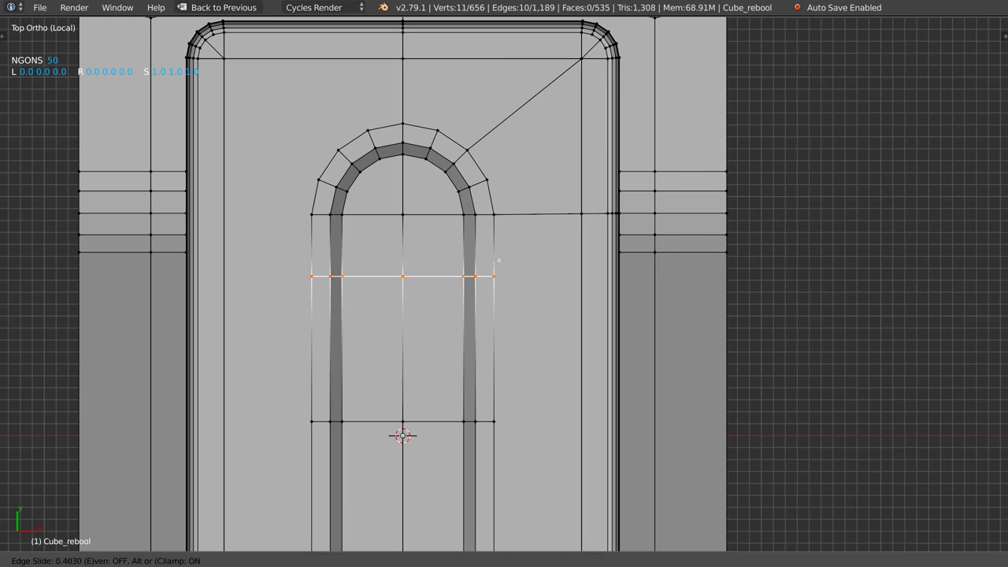
left_click(560, 273)
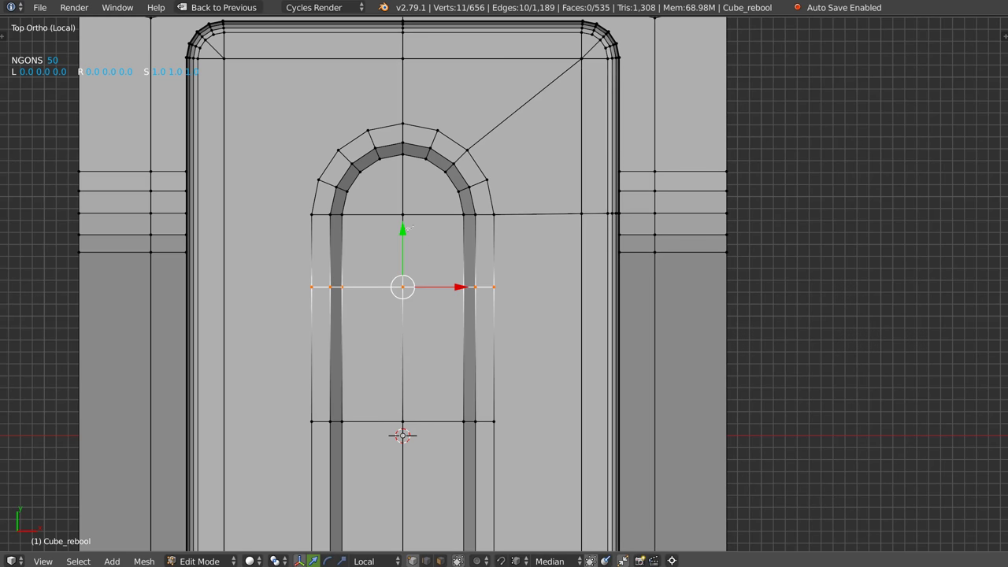
key("g")
key("g")
left_click(493, 245)
key("ctrl+r")
left_click(494, 233)
right_click(494, 233)
key("g")
key("g")
left_click(619, 233)
Knife-cut from the right-side vertex across to the slot's edge.
right_click(627, 170)
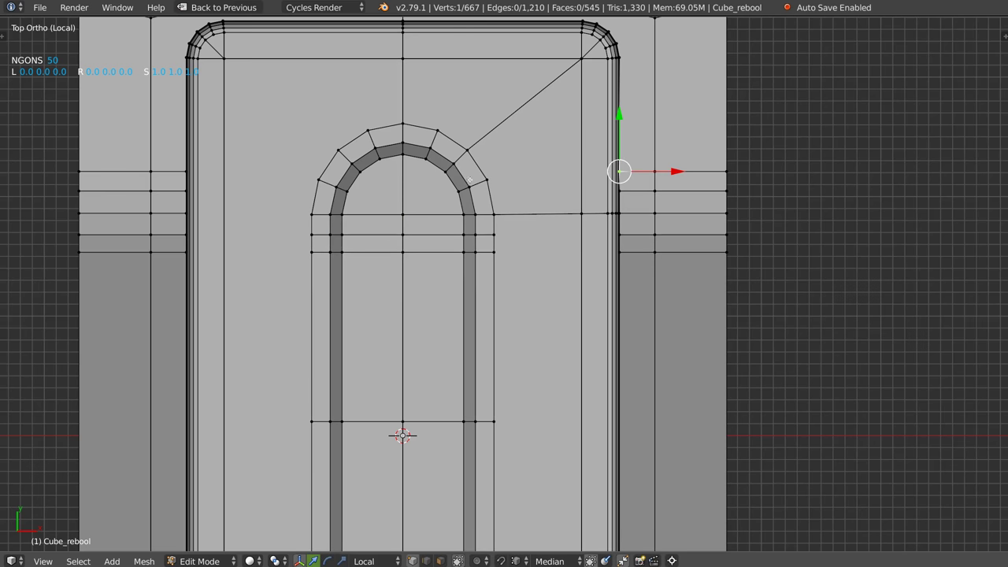
key("k")
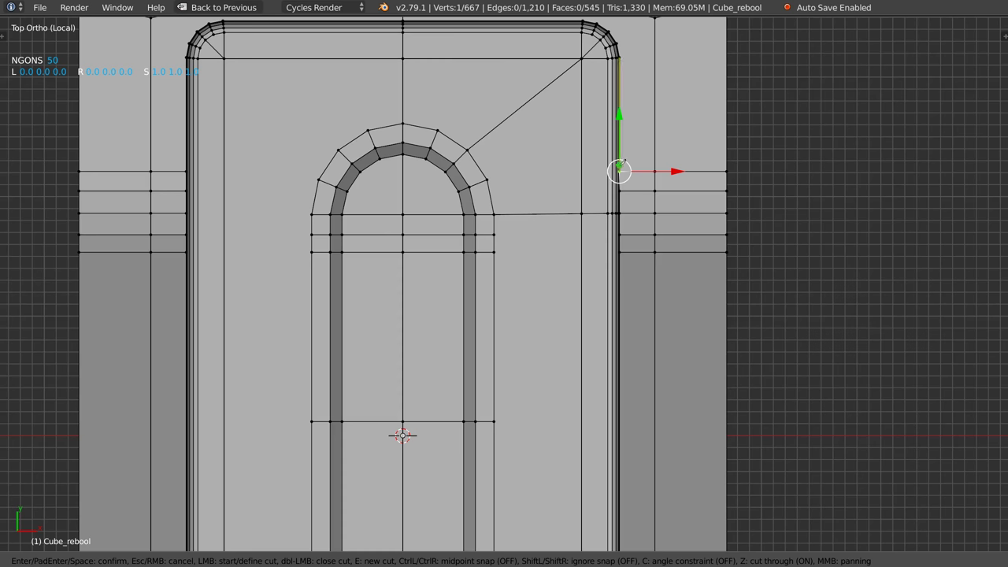
left_click(619, 170)
left_click(487, 181)
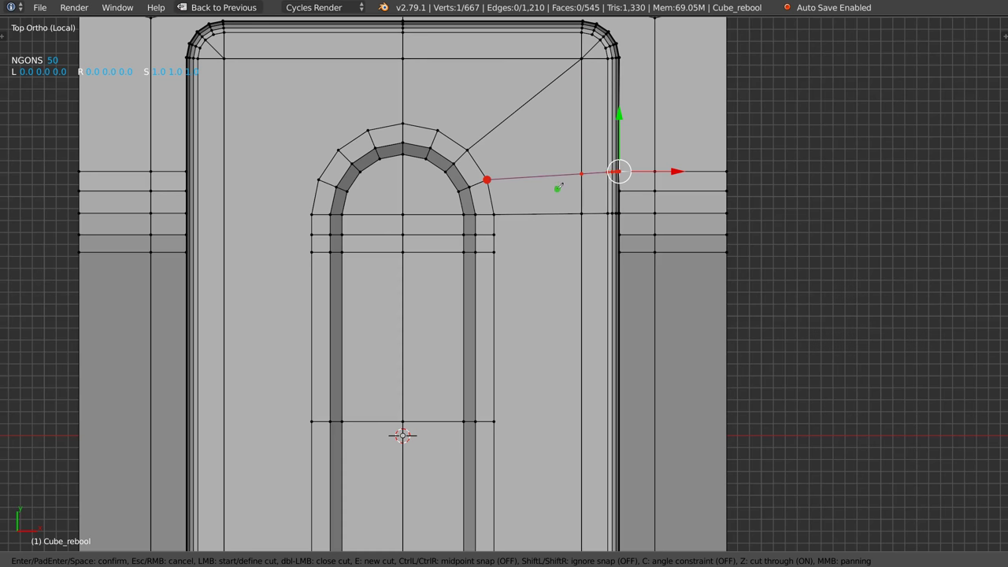
left_click(619, 191)
left_click(582, 191)
key("Return")
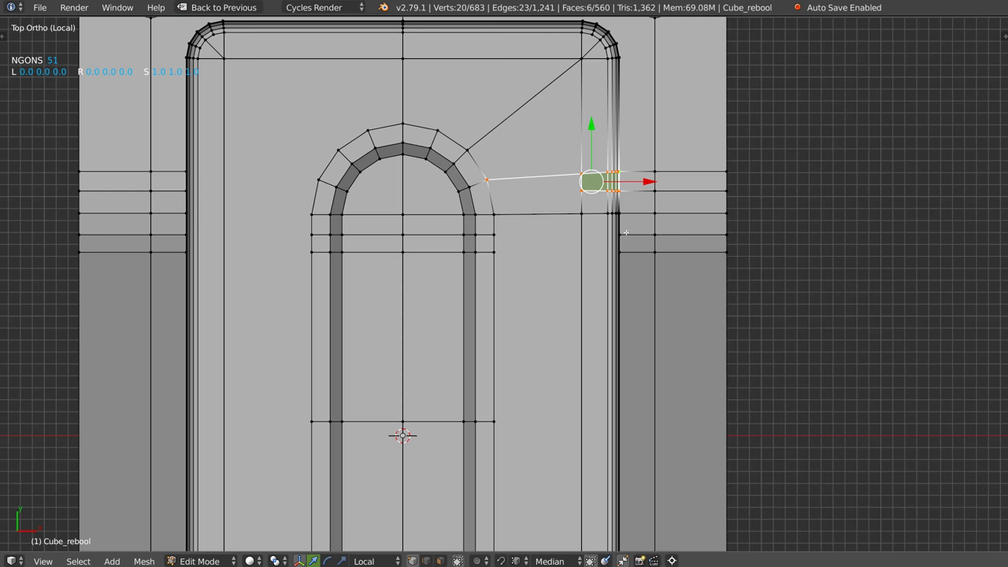
Connect the two vertices along the new loop with an edge, then merge them.
left_click(619, 234)
left_click(494, 234, "shift")
right_click(541, 246)
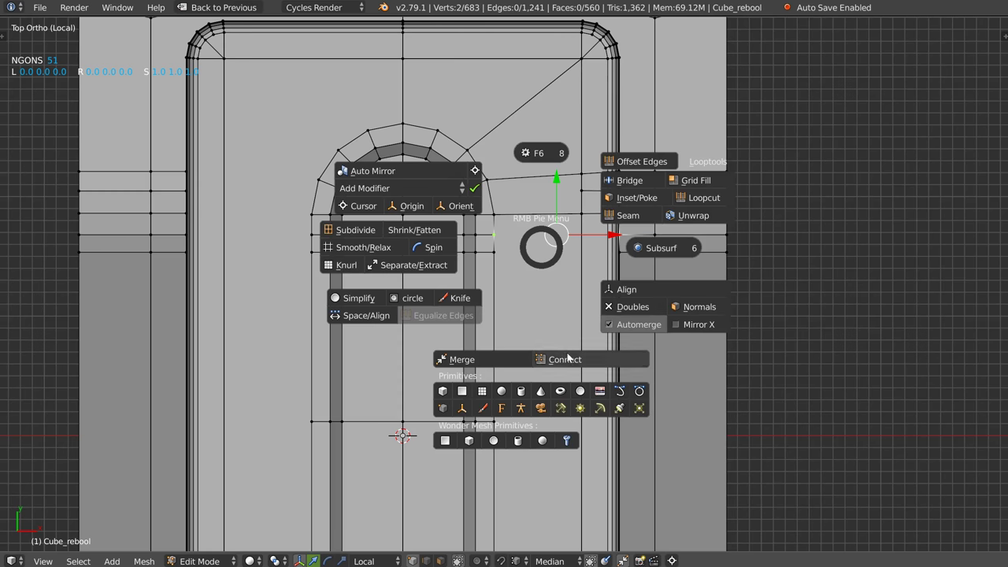
left_click(568, 359)
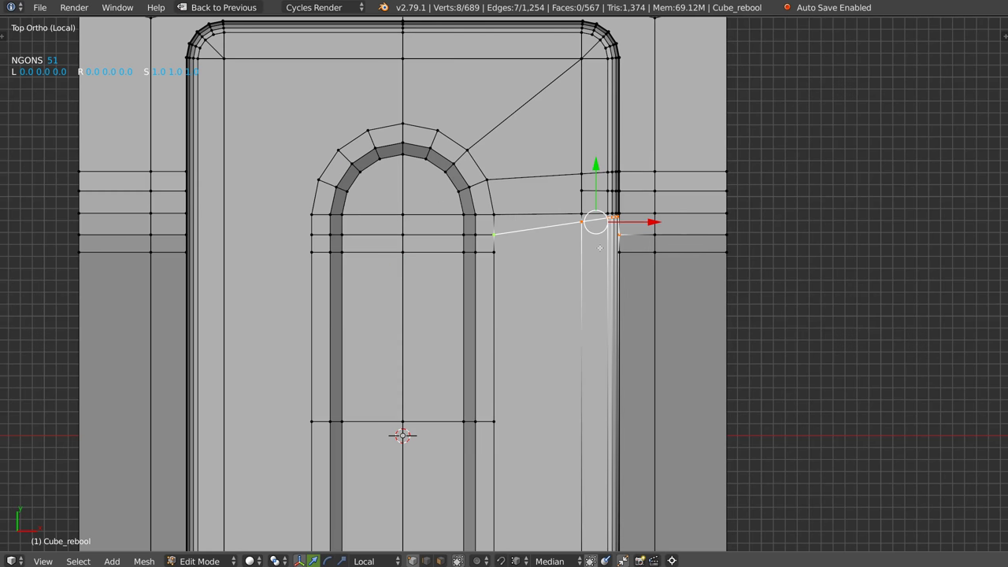
key("alt+m")
Knife two parallel cuts from the right-side vertices across to the slot edge.
key("k")
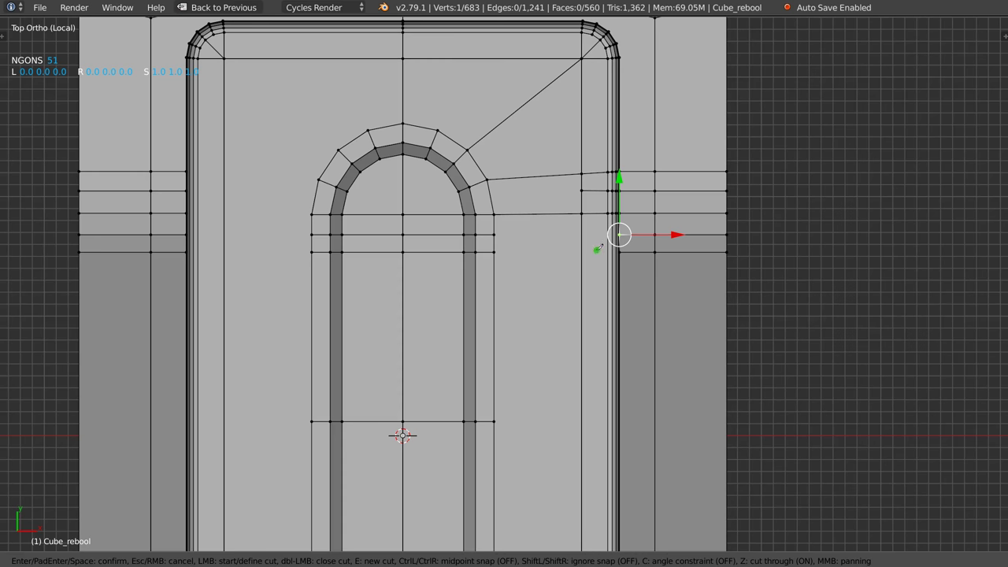
left_click(619, 233)
left_click(493, 234)
key("e")
left_click(619, 252)
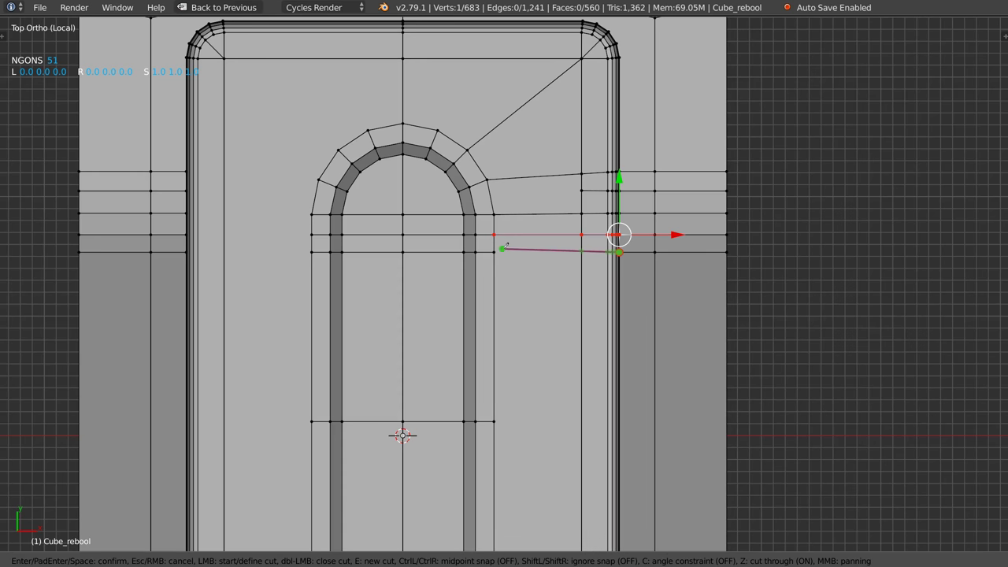
left_click(494, 252)
key("Return")
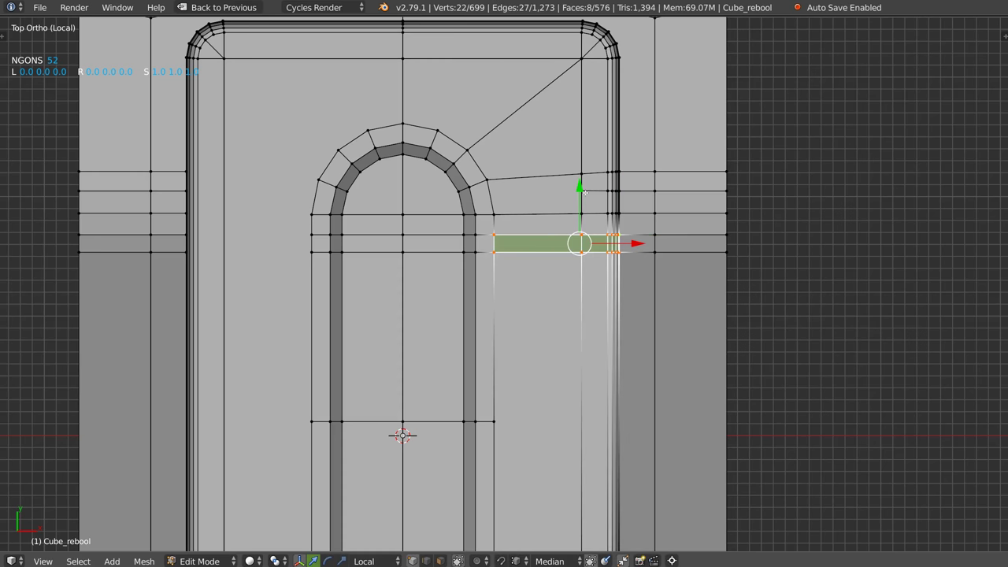
Collapse the short leftover edge into a single vertex.
left_click(583, 187)
right_click(569, 187)
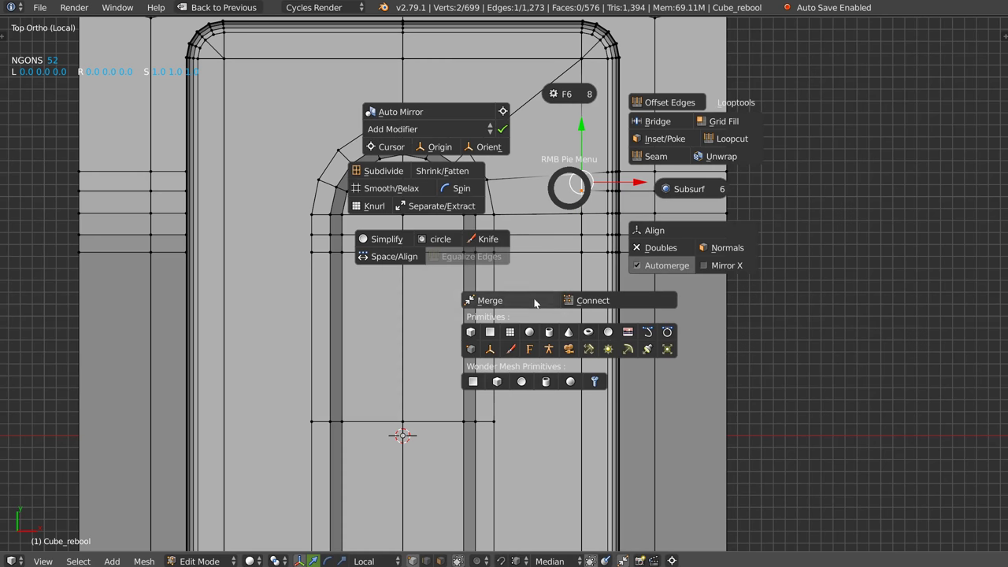
left_click(534, 301)
Return to Object Mode and briefly preview subdivision smoothing before undoing it.
scroll(574, 269, "down", 5)
middle_click_drag(574, 269, 578, 224)
key("Tab")
scroll(579, 225, "up", 6)
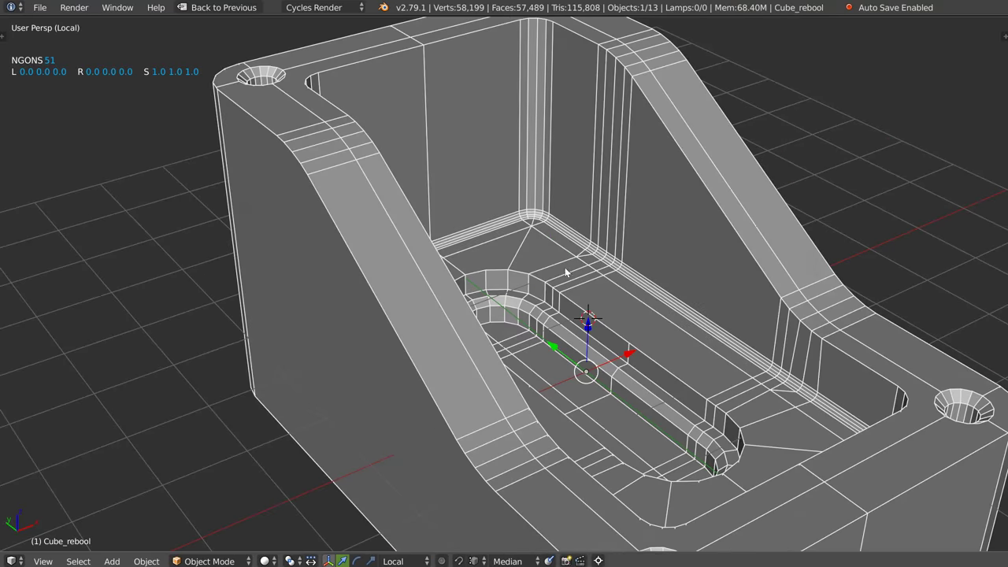
key("ctrl+2")
key("ctrl+z")
middle_click_drag(552, 270, 546, 267)
Symmetrize the bracket mesh across its axis.
key("alt+x")
left_click(539, 378)
left_click(538, 380)
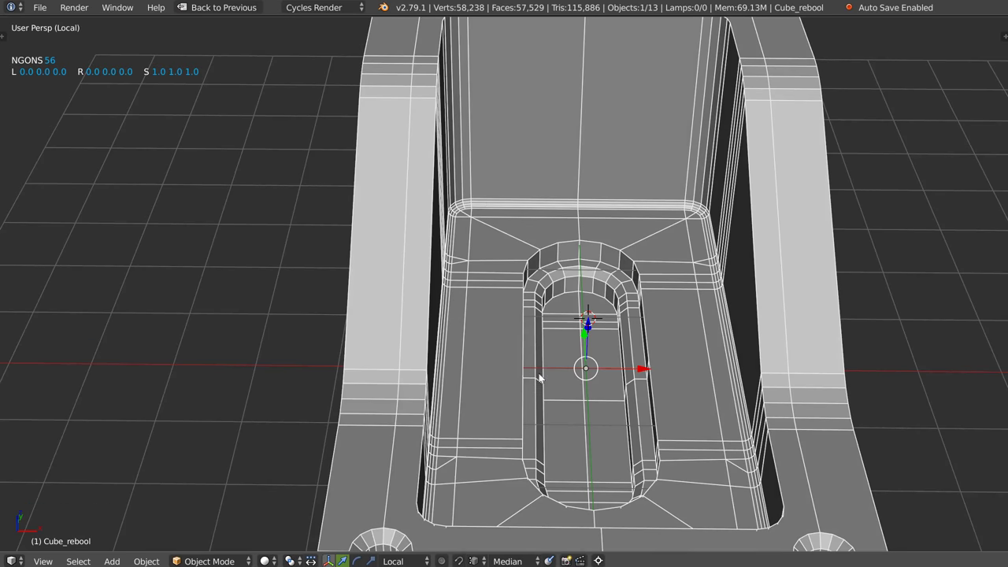
scroll(542, 379, "down", 2)
Add a bevel modifier with 2 segments, limited by Angle.
key("space")
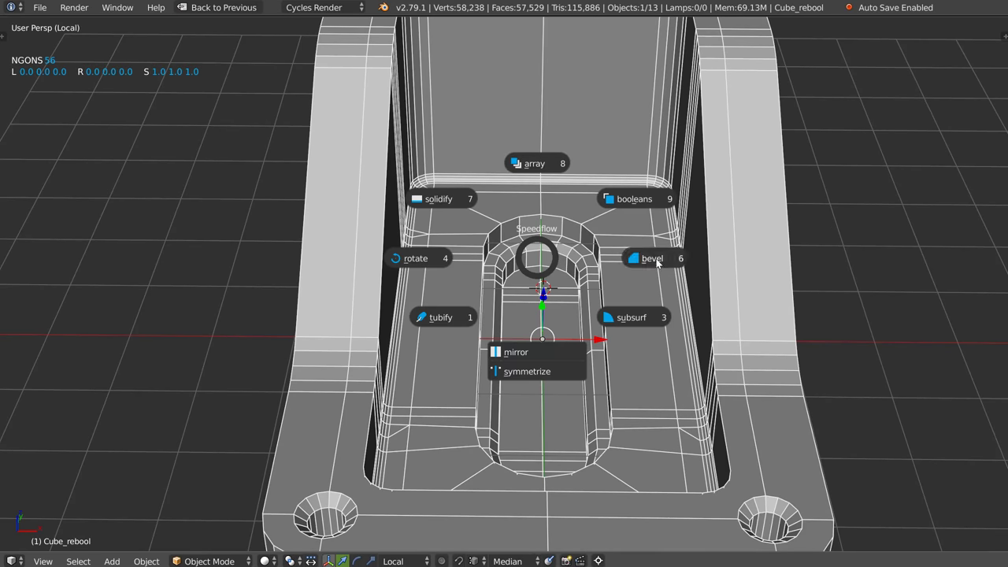
left_click(658, 262)
key("d")
scroll(656, 267, "up", 1)
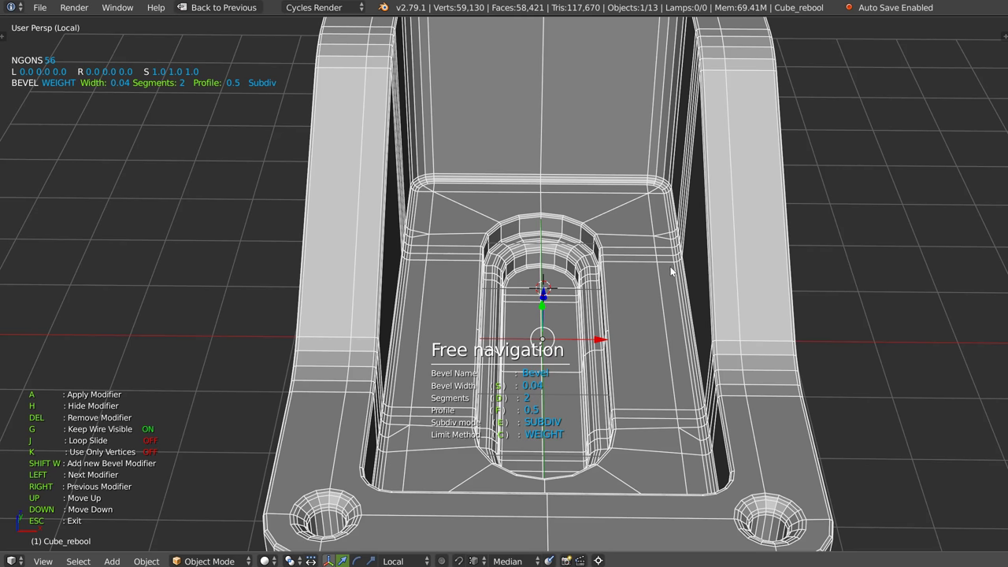
key("c")
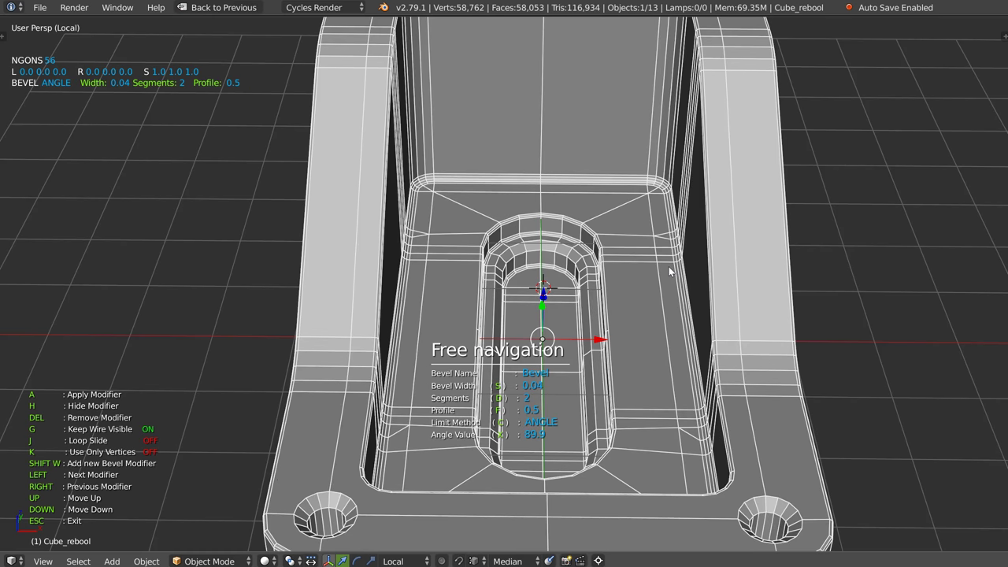
mouse_move(664, 265)
middle_mouse_down()
mouse_move(702, 261)
mouse_move(654, 253)
middle_mouse_up()
scroll(709, 254, "up", 2)
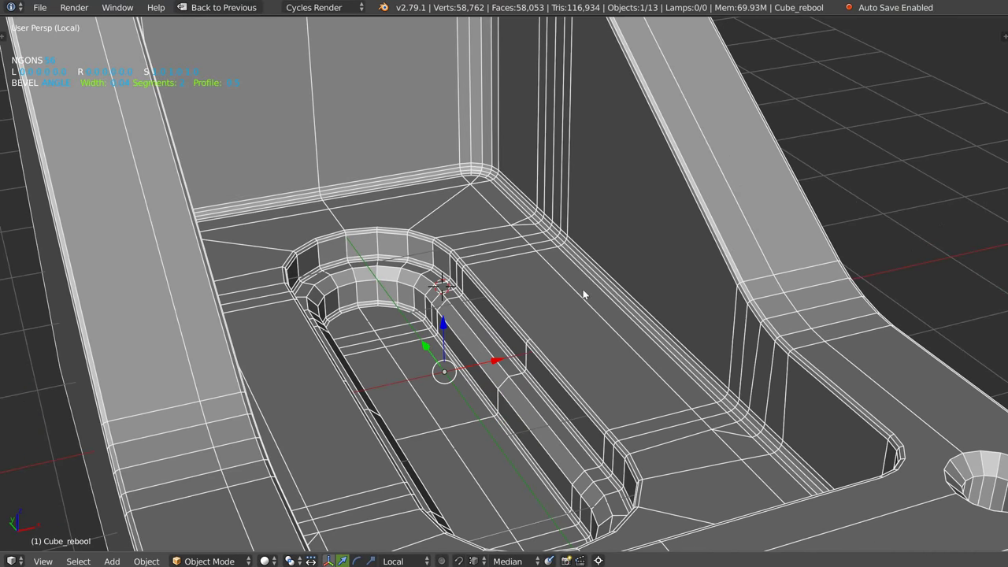
middle_click_drag(582, 288, 596, 275)
Preview subdivision smoothing on the bevelled bracket, then remove it.
key("q")
left_click(704, 279)
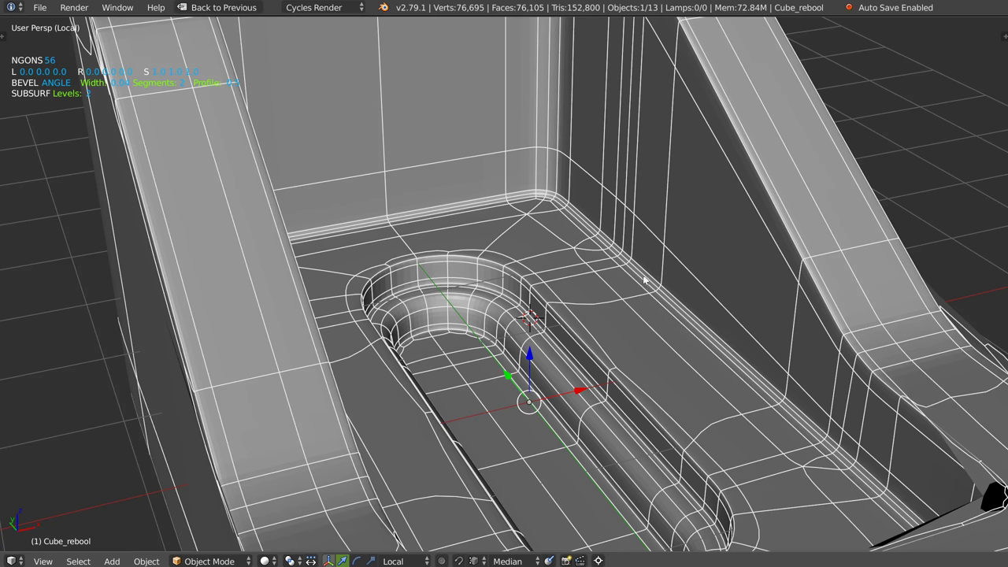
key("q")
left_click(589, 247)
scroll(488, 373, "down", 4)
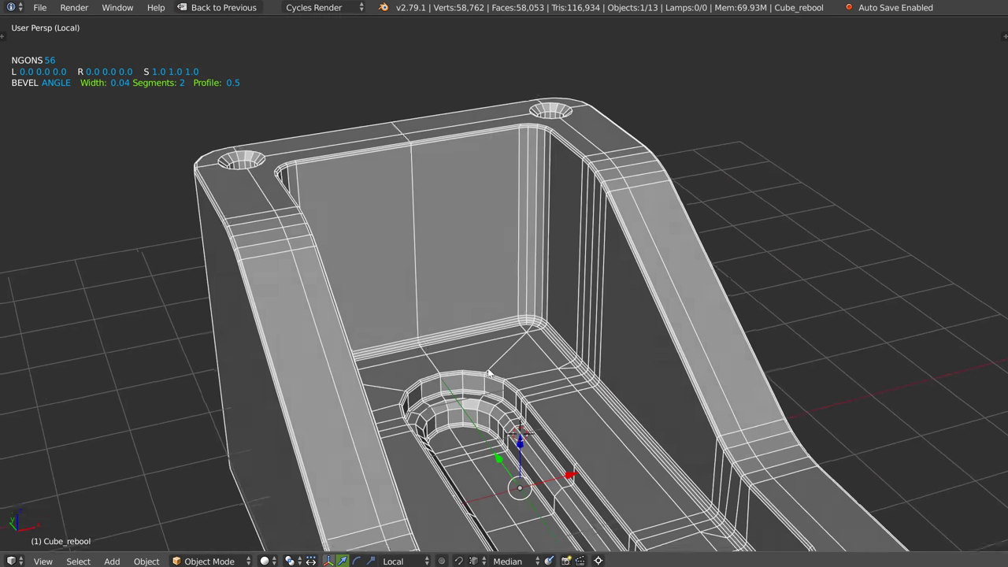
middle_click_drag(488, 373, 559, 349)
In Edit Mode, connect the inner wall's vertical edge loop to the arch vertex.
key("Tab")
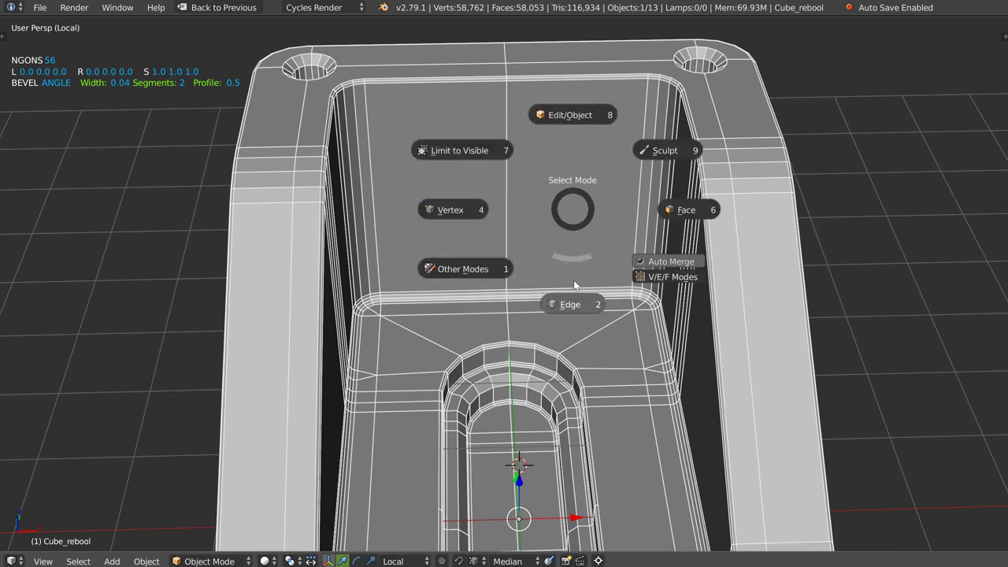
left_click(569, 298)
left_click(568, 297, "alt")
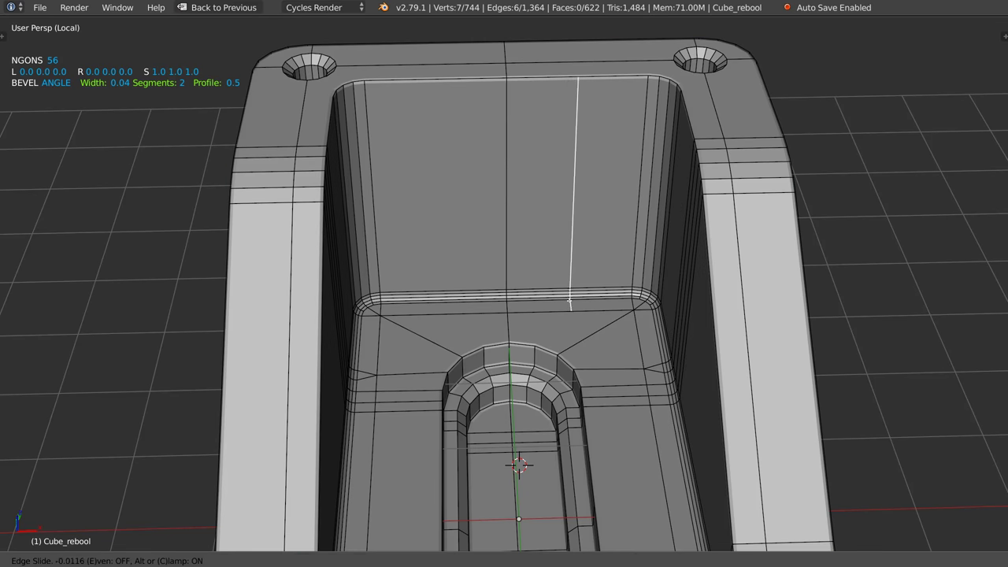
right_click(558, 322)
left_click(582, 436)
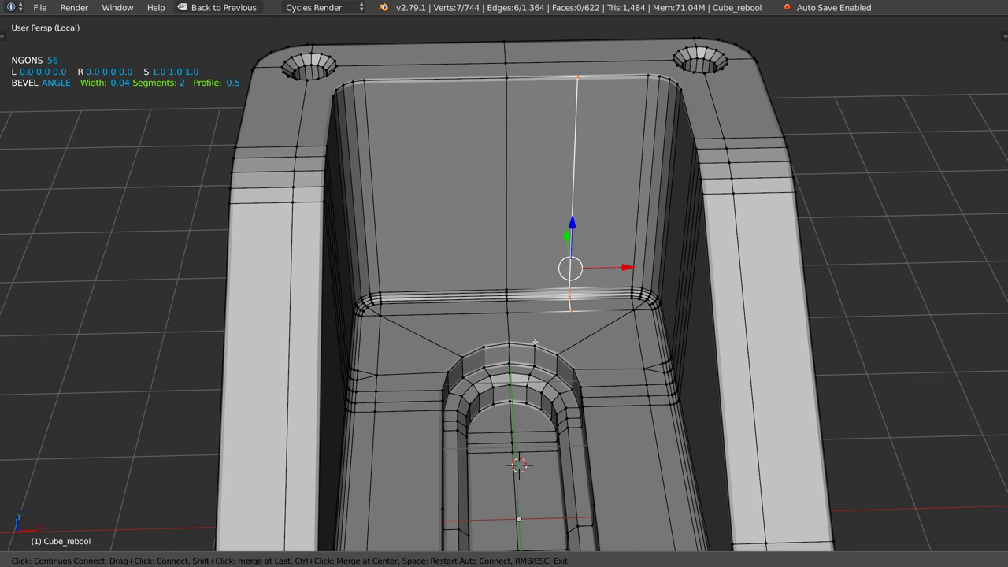
left_click(535, 342)
middle_click_drag(580, 113, 535, 292)
key("Escape")
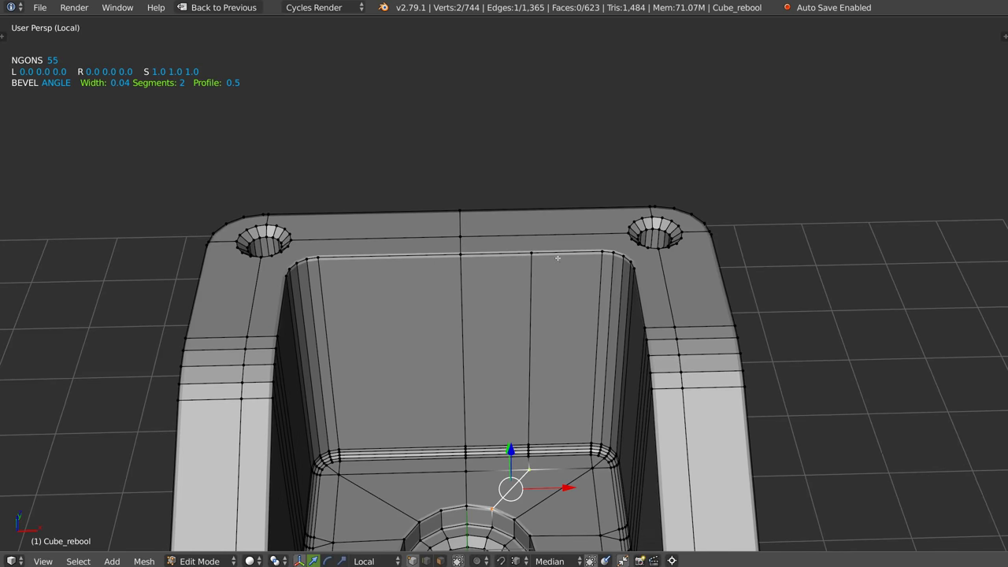
In top view, knife-cut from the arch vertex up the pocket's top wall.
key("KP_7")
middle_click_drag(514, 421, 517, 296, "shift")
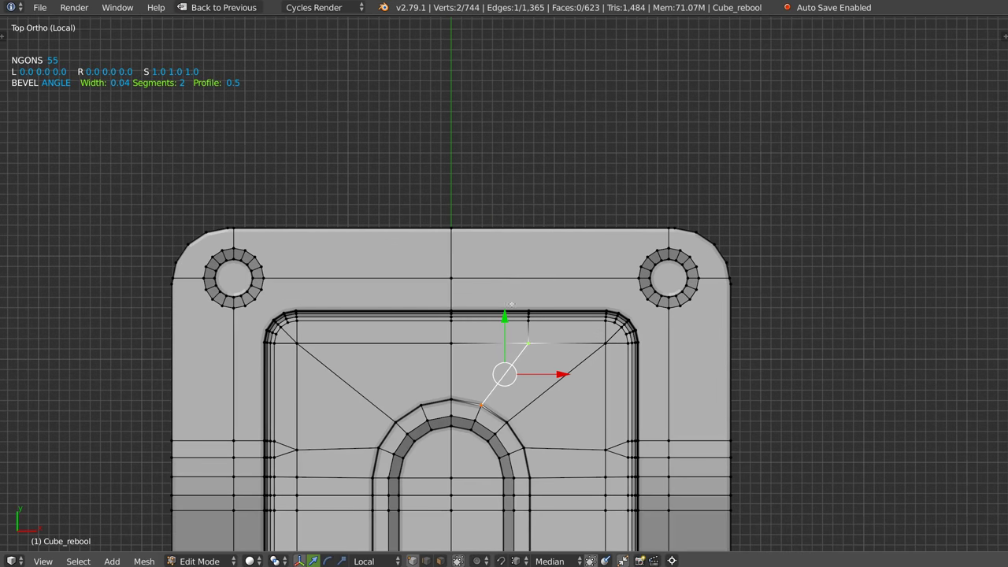
key("k")
left_click(528, 311)
left_click(531, 229)
key("Return")
Hide the bevel modifier in the viewport.
middle_click_drag(535, 343, 549, 221, "shift")
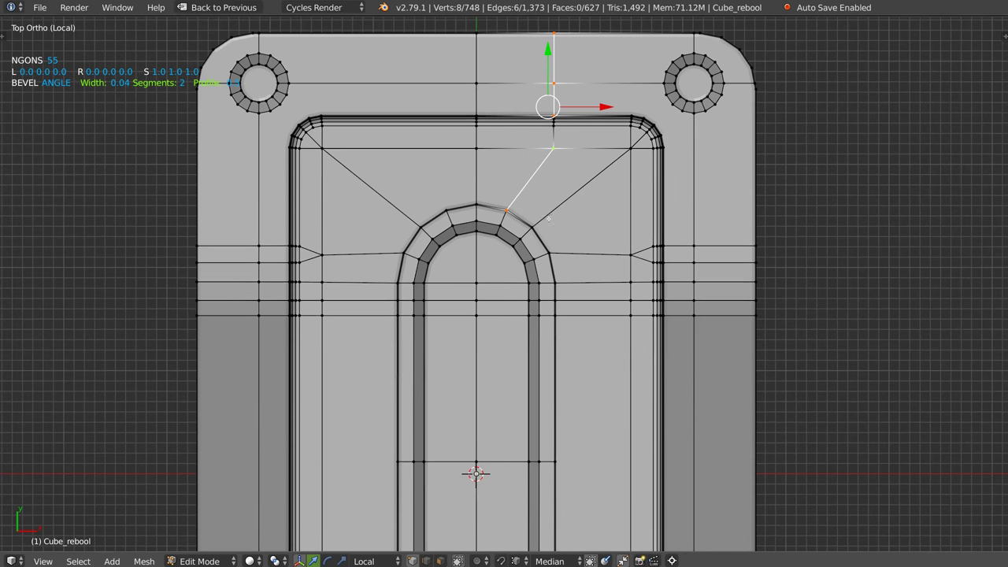
scroll(492, 261, "up", 3)
mouse_move(578, 284)
middle_mouse_down()
mouse_move(632, 337)
mouse_move(538, 301)
middle_mouse_up()
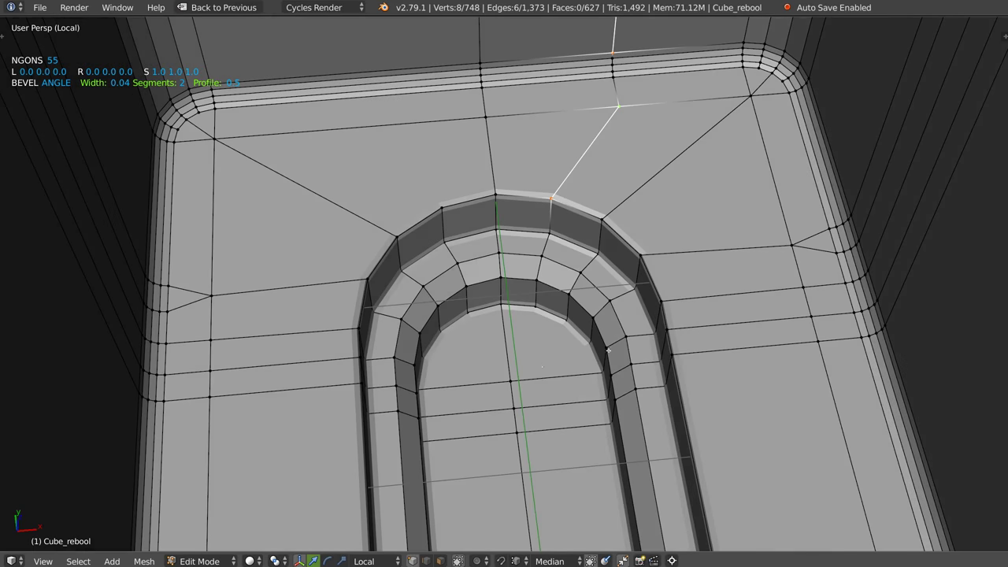
key("shift+alt+q")
left_click(443, 305)
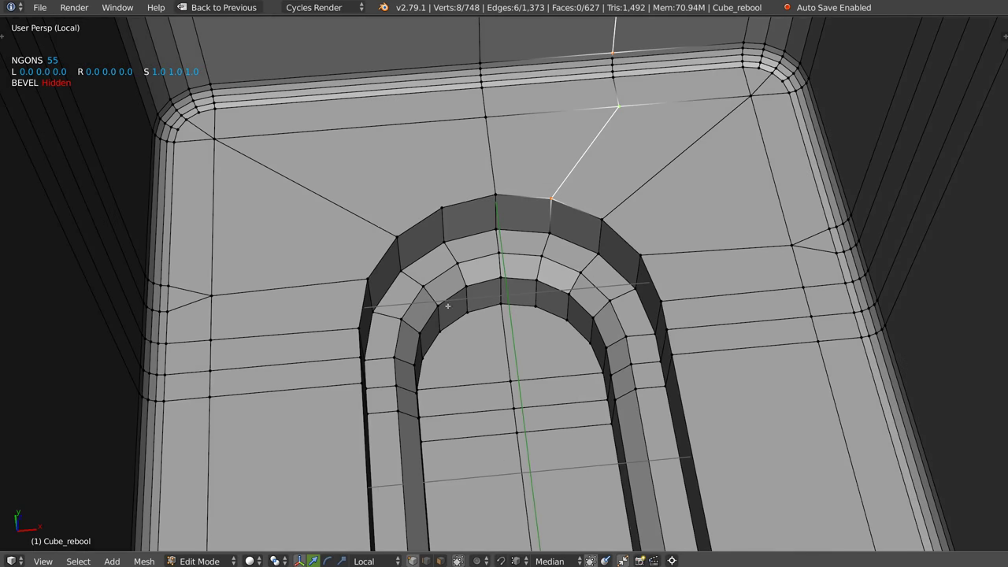
Connect two opposite vertices across the slot's rounded end with an edge.
key("shift+alt+q")
left_click(607, 474)
left_click(590, 343)
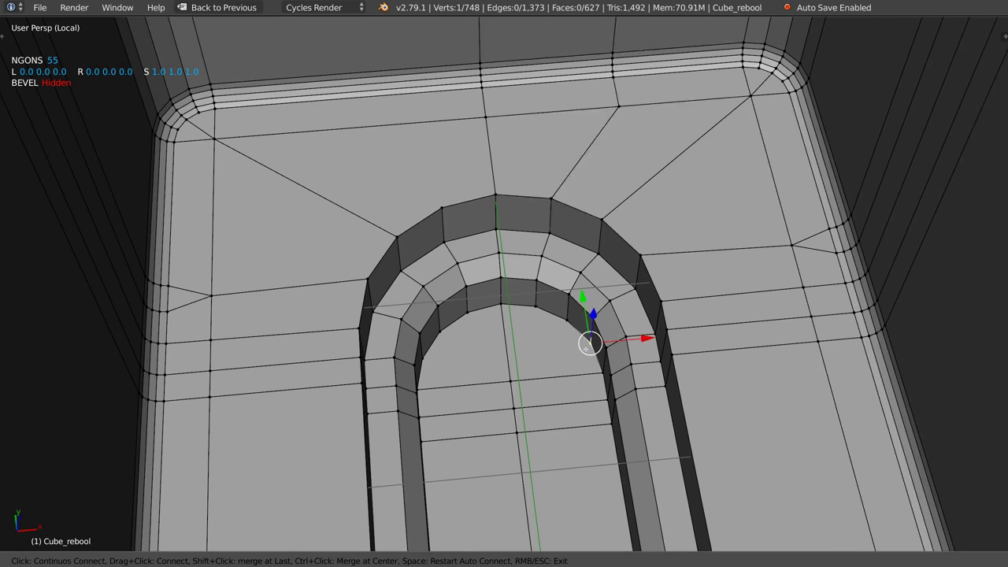
left_click(425, 359)
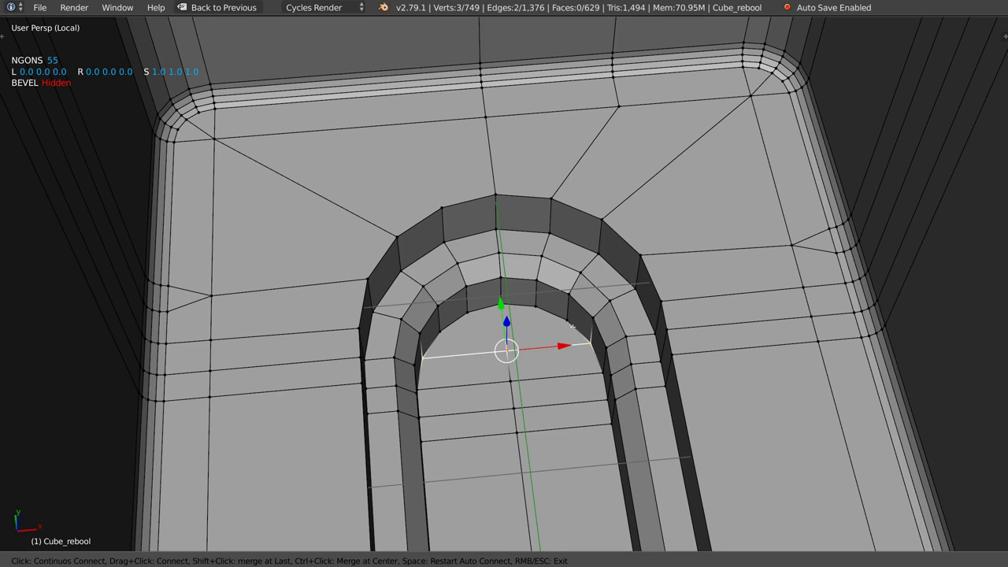
middle_click_drag(572, 325, 807, 228)
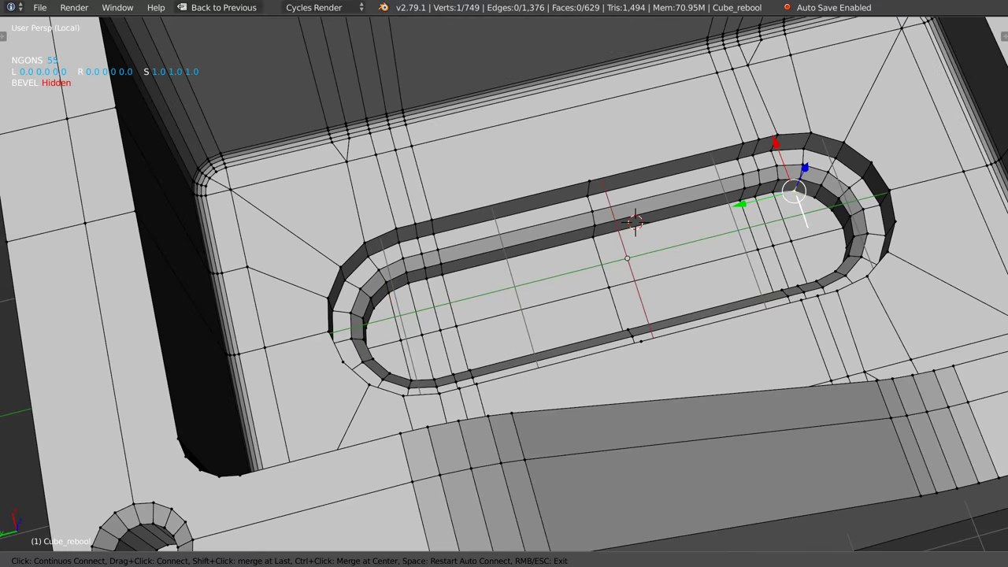
Undo the stray edges across the slot end and reconnect the selected vertices.
left_click(823, 272)
mouse_move(823, 272)
middle_mouse_down()
mouse_move(828, 285)
mouse_move(807, 260)
middle_mouse_up()
key("Escape")
key("ctrl+z")
key("w")
left_click(751, 239)
middle_click_drag(752, 239, 411, 192)
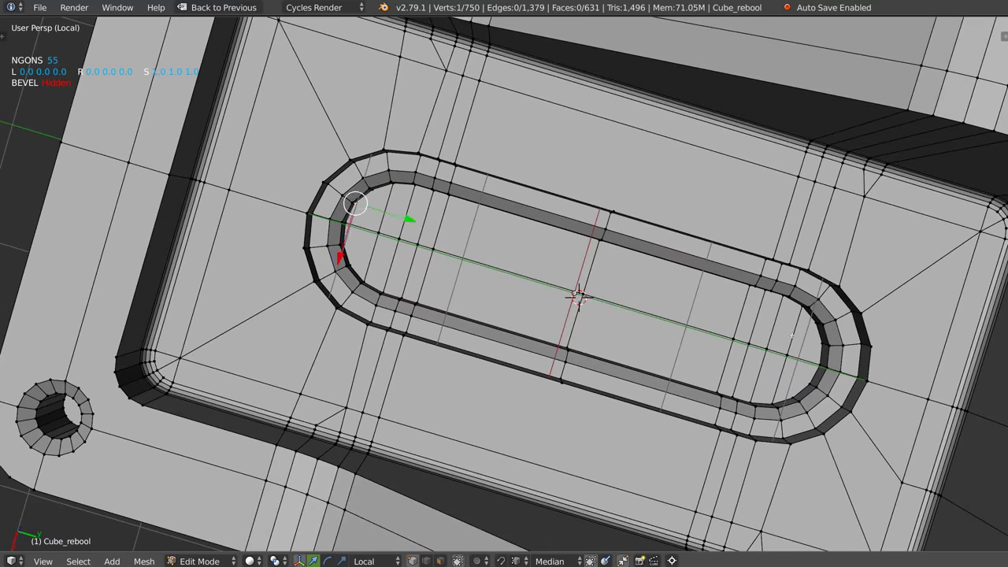
Connect an edge path lengthwise down the centre of the slot floor.
key("w")
left_click(806, 398)
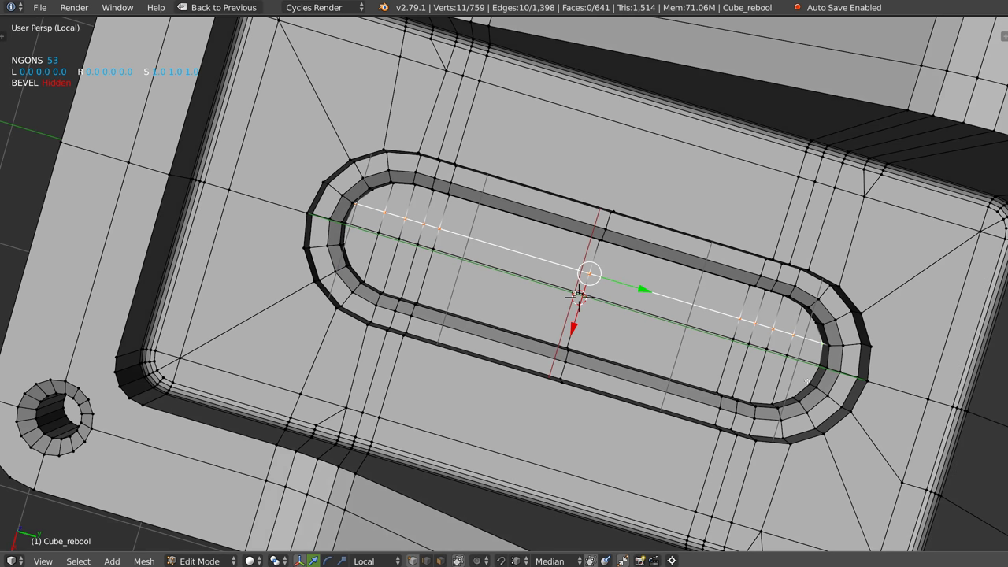
right_click(804, 383)
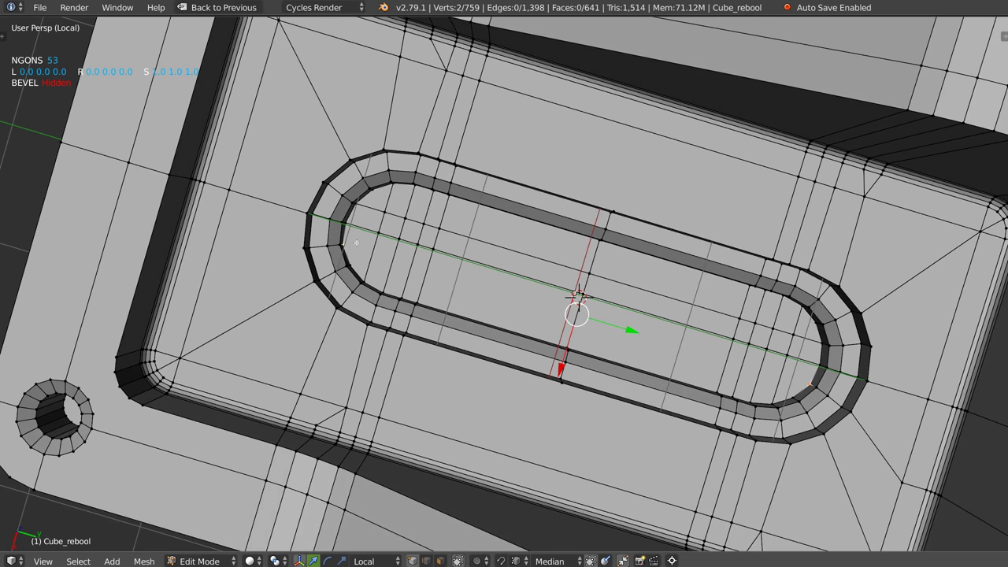
key("w")
left_click(473, 381)
mouse_move(473, 381)
middle_mouse_down()
mouse_move(404, 281)
mouse_move(420, 239)
mouse_move(362, 124)
middle_mouse_up()
mouse_move(372, 189)
middle_mouse_down()
mouse_move(450, 221)
mouse_move(547, 176)
mouse_move(485, 233)
mouse_move(539, 311)
middle_mouse_up()
key("shift+space")
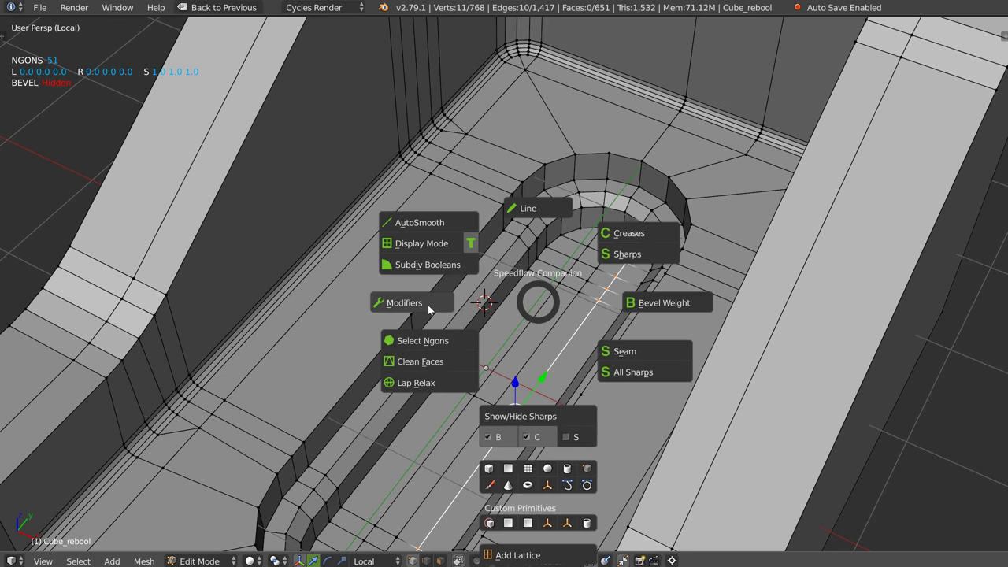
Add the 0.04-wide, 2-segment bevel modifier and return to Edit Mode in top view.
left_click(548, 285)
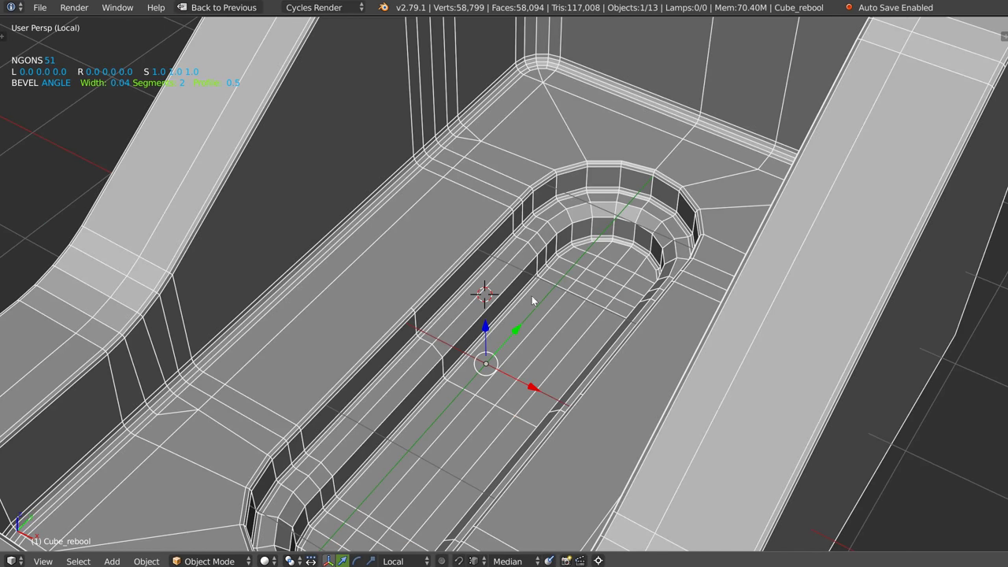
key("KP_7")
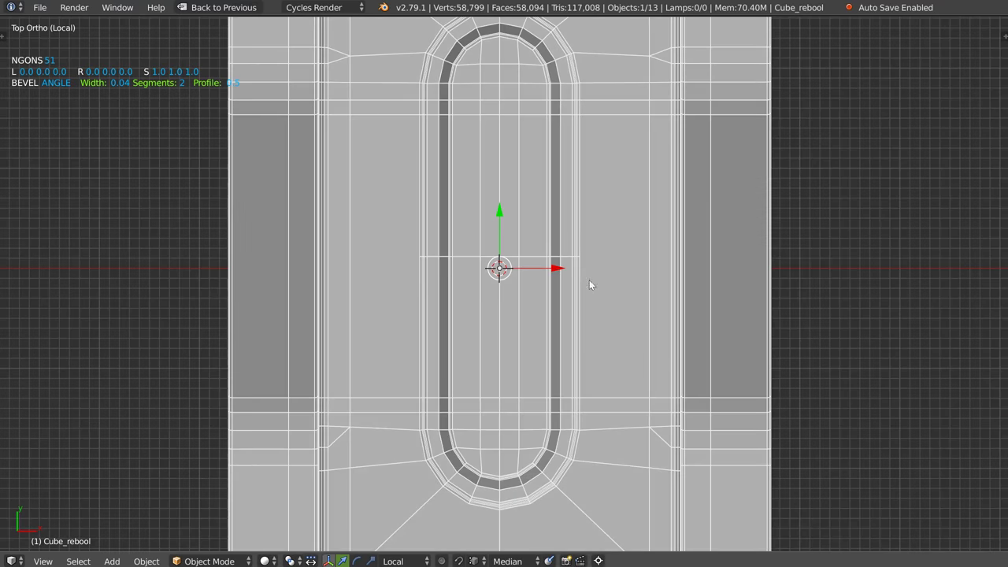
key("Tab")
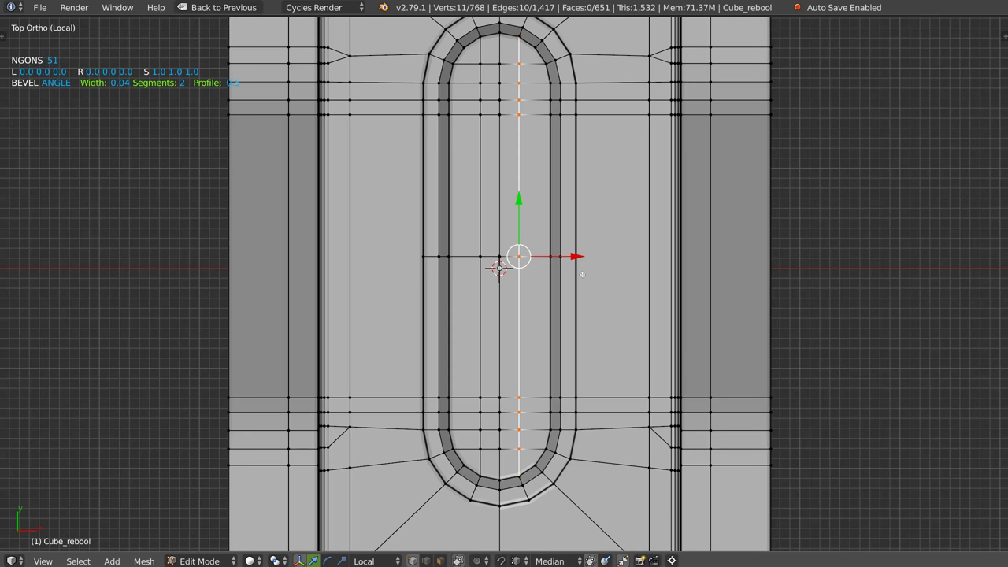
Knife-cut a straight edge from the slot's middle to the outer border.
key("k")
left_click(579, 256)
left_click(808, 256)
key("Return")
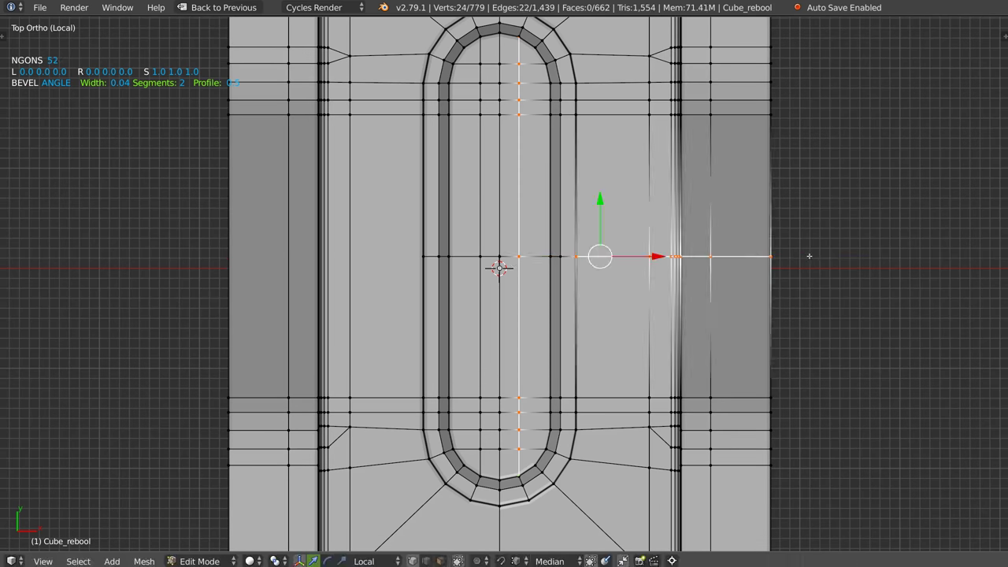
middle_click_drag(584, 295, 621, 272)
Check the level-2 subdivision-smoothed result in Object Mode, then return to Edit Mode.
key("Tab")
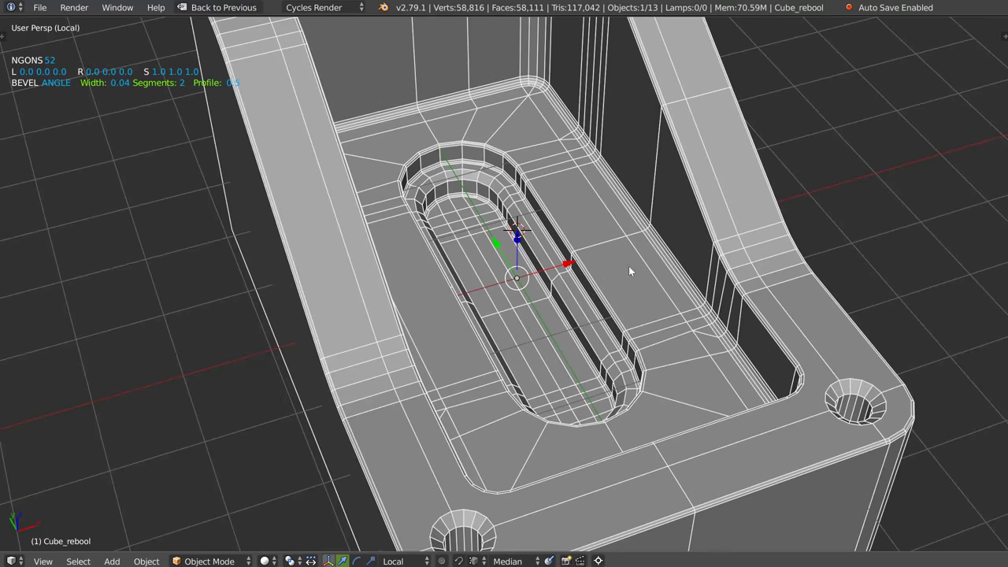
scroll(723, 275, "up", 3)
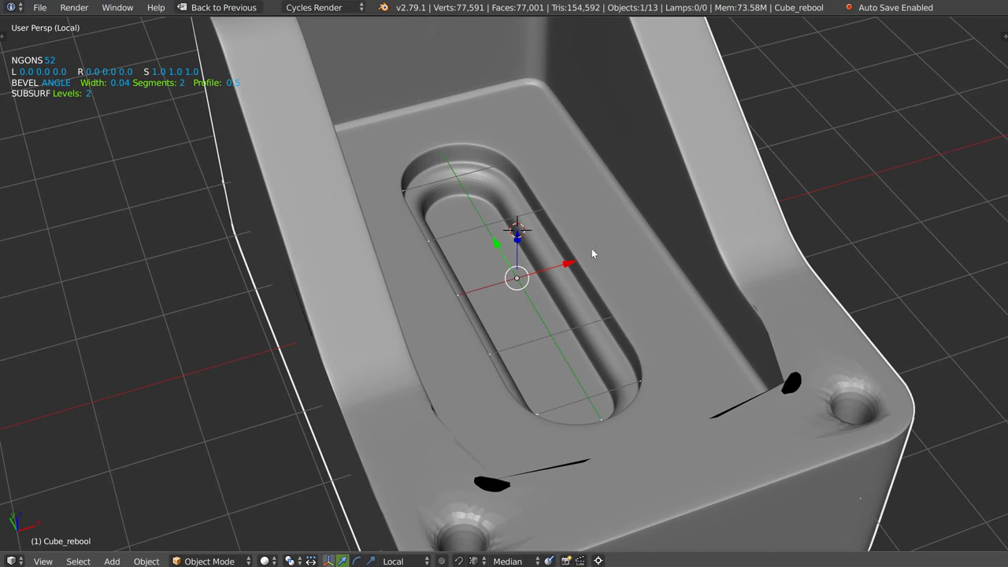
middle_click_drag(561, 234, 555, 260)
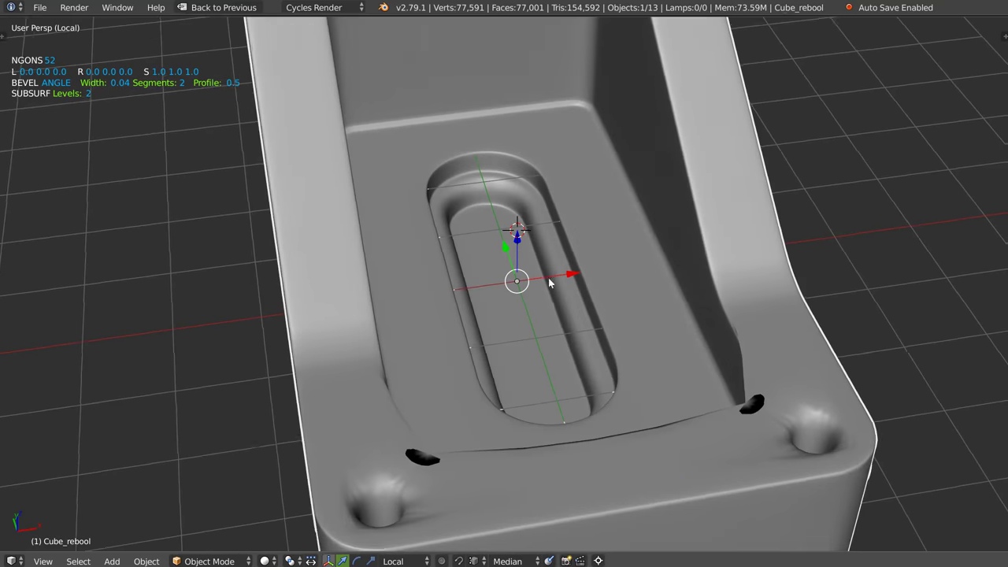
key("Tab")
scroll(559, 285, "up", 2)
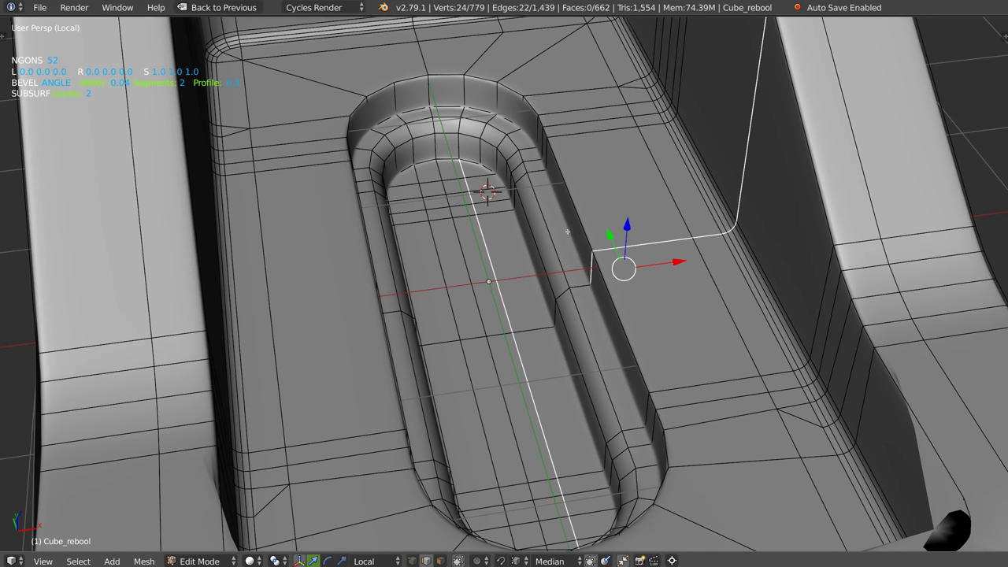
Lower the bevel modifier's angle limit from 89.9 to below 40 degrees.
key("Tab")
left_click(569, 287)
key("alt+s")
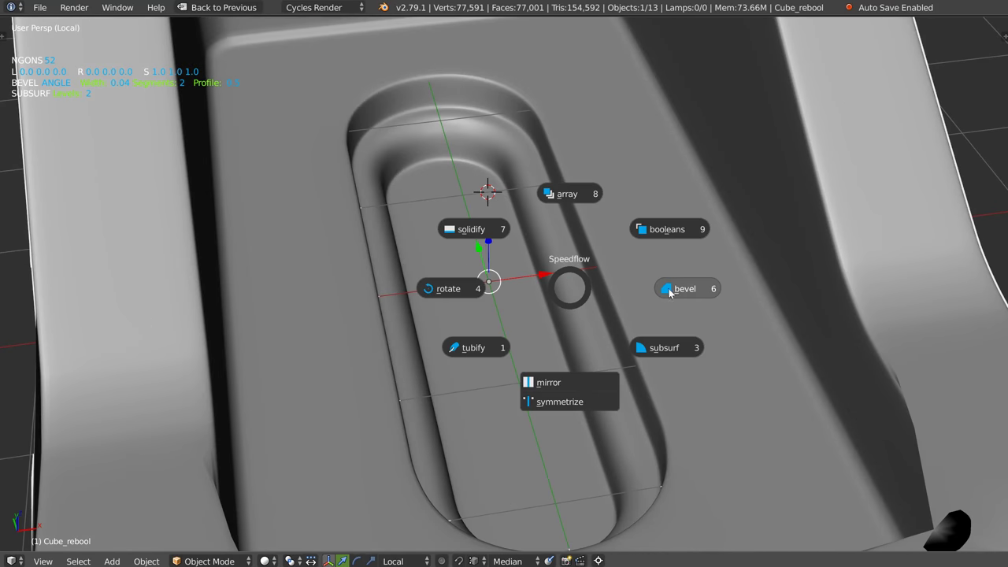
left_click(677, 293)
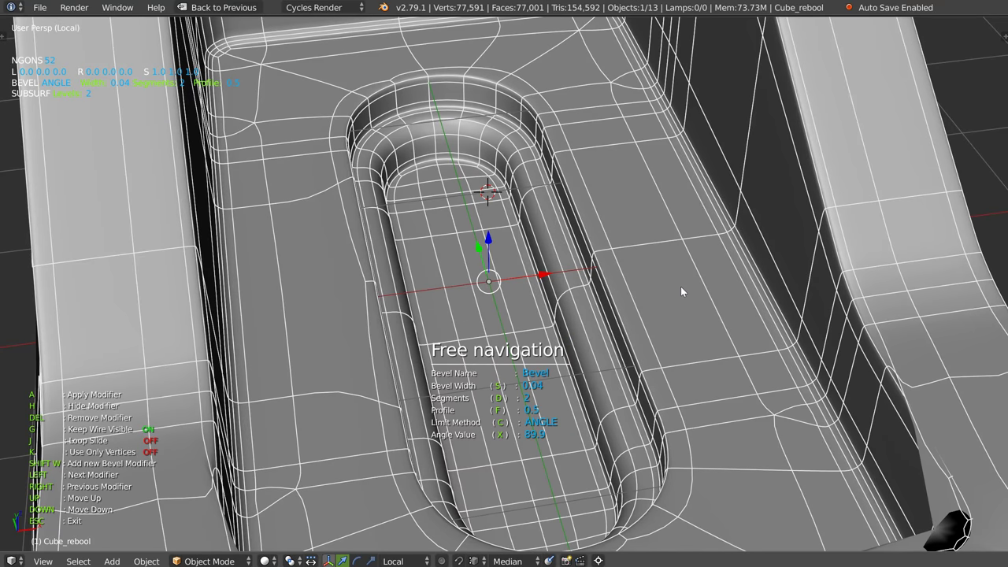
key("x")
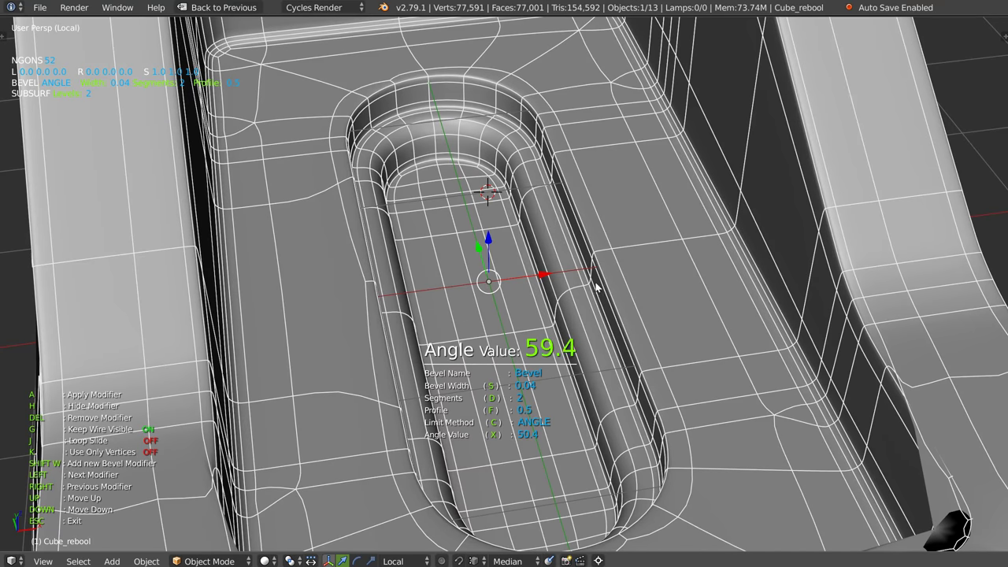
left_click(536, 286)
key("Escape")
Symmetrize the bracket across X and -Y.
key("q")
left_click(571, 414)
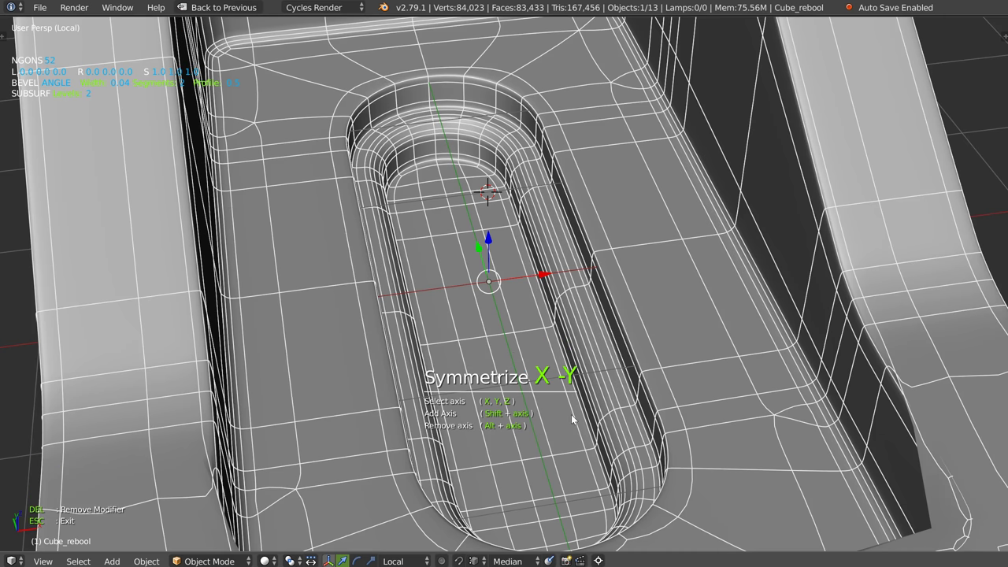
key("shift+alt+z")
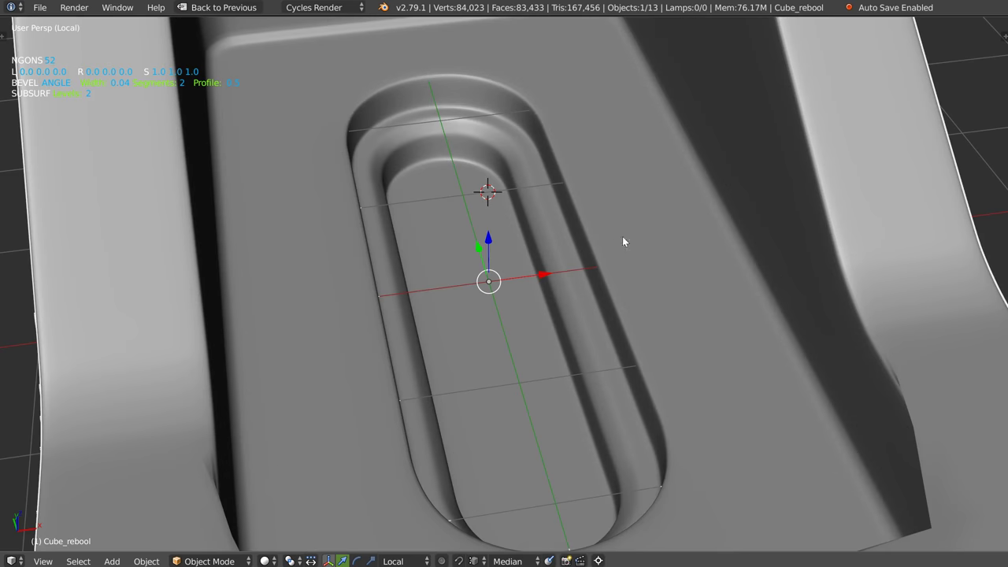
mouse_move(623, 240)
middle_mouse_down()
mouse_move(687, 268)
mouse_move(590, 282)
mouse_move(627, 229)
mouse_move(624, 122)
mouse_move(554, 268)
mouse_move(543, 370)
mouse_move(618, 443)
mouse_move(642, 377)
mouse_move(578, 398)
mouse_move(616, 255)
middle_mouse_up()
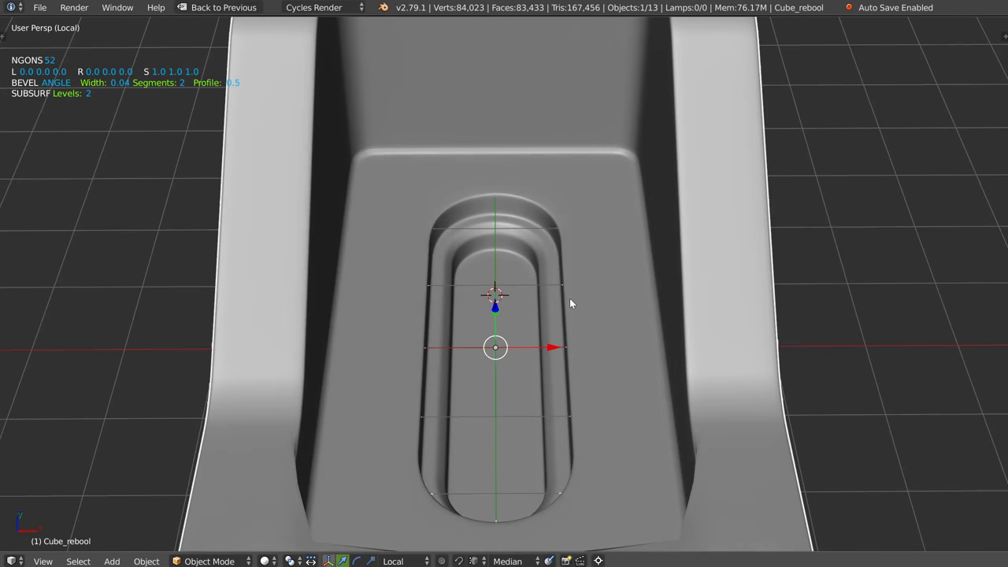
Remove the subdivision smoothing and inspect the part toward the corner screw hole.
key("ctrl+0")
key("z")
mouse_move(565, 294)
middle_mouse_down()
mouse_move(615, 299)
mouse_move(563, 273)
mouse_move(490, 272)
middle_mouse_up()
scroll(487, 236, "up", 2)
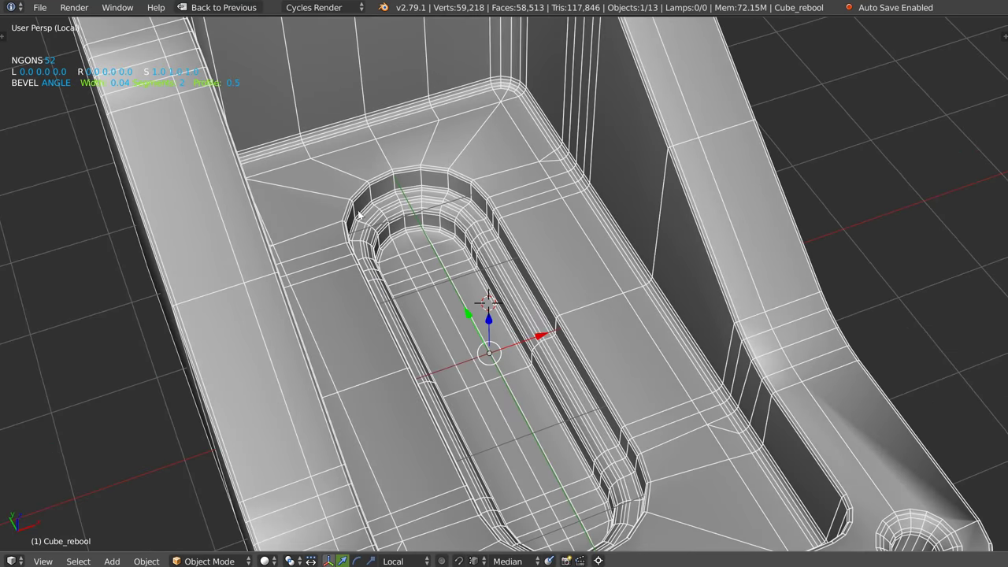
scroll(636, 285, "down", 3)
mouse_move(512, 213)
middle_mouse_down()
mouse_move(532, 235)
mouse_move(490, 254)
mouse_move(650, 221)
mouse_move(607, 270)
mouse_move(457, 112)
middle_mouse_up()
scroll(661, 212, "up", 3)
scroll(687, 222, "up", 2)
scroll(546, 333, "up", 2)
middle_click_drag(546, 333, 568, 299)
Hide the bevel in the viewport and merge away the vertex beside the corner hole.
key("q")
left_click(539, 324)
key("Tab")
key("Tab")
left_click(461, 378)
right_click(537, 397)
key("g")
key("Return")
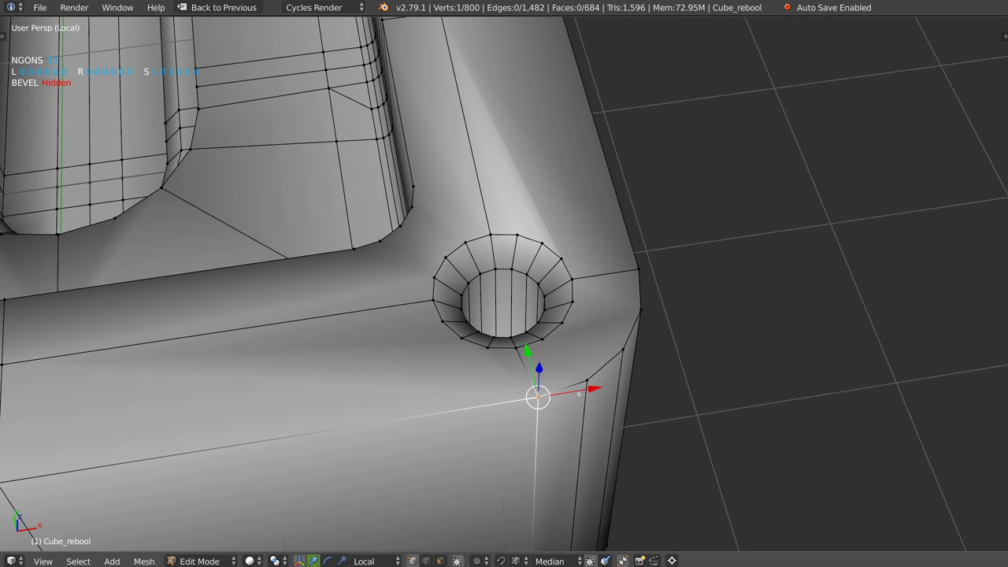
Connect the corner hole ring to the corner and the upper bevel with new edges.
middle_click_drag(536, 397, 561, 355)
right_click(560, 355)
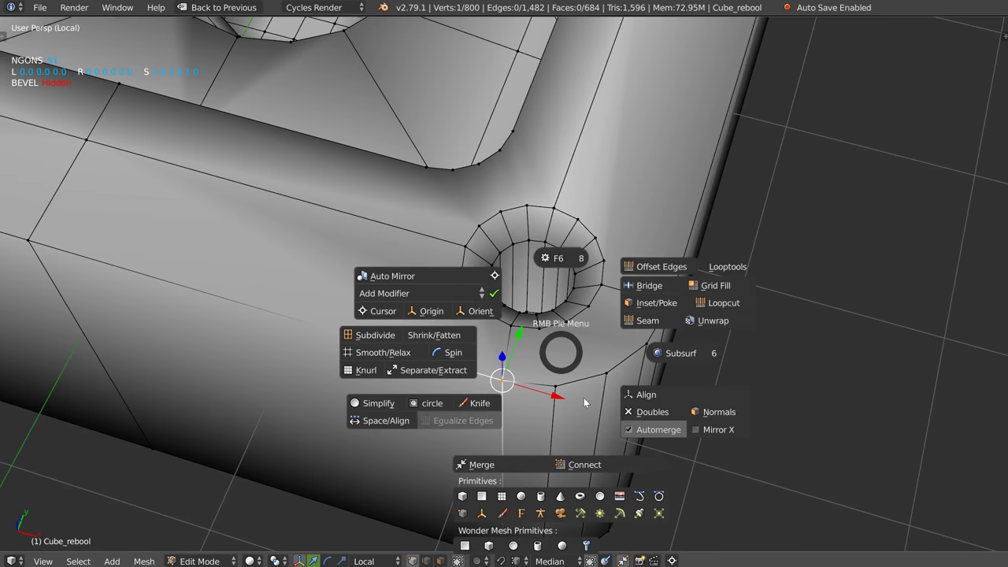
left_click(601, 464)
left_click(647, 347)
left_click(526, 206)
left_click(500, 150)
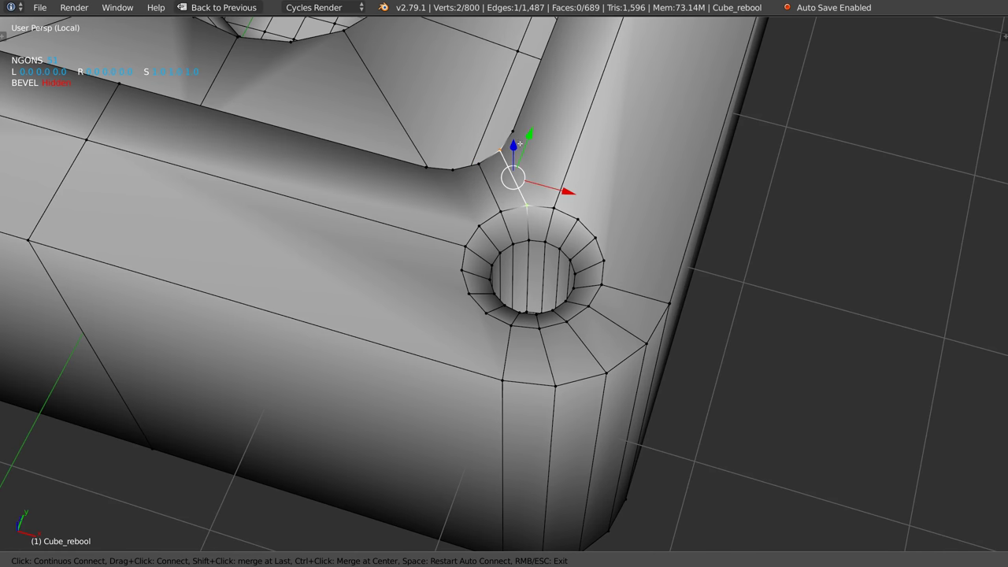
left_click(458, 171)
scroll(505, 216, "down", 5)
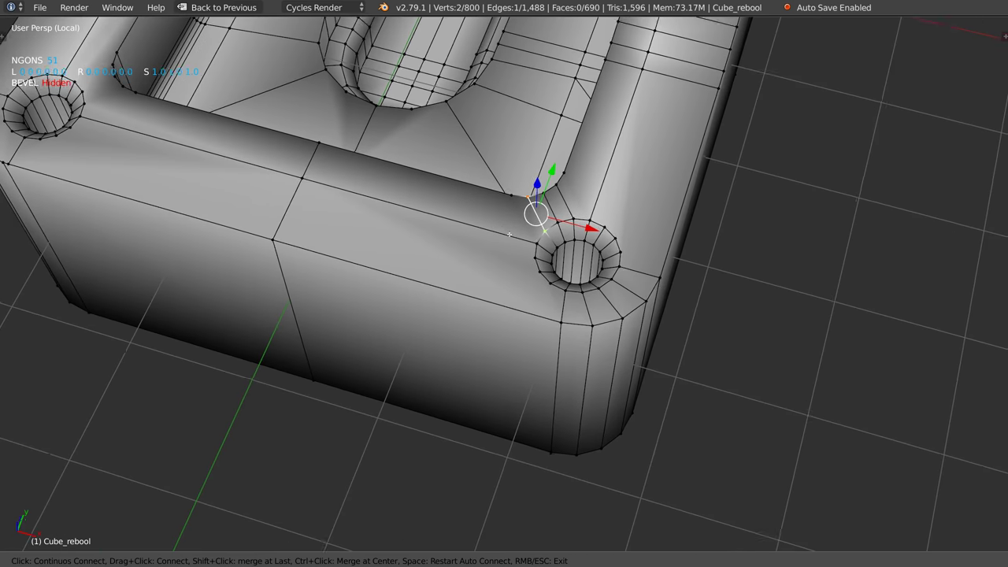
key("Escape")
In top view, knife-cut from the pocket corner vertex rightward and straight down.
key("KP_7")
scroll(573, 161, "up", 1)
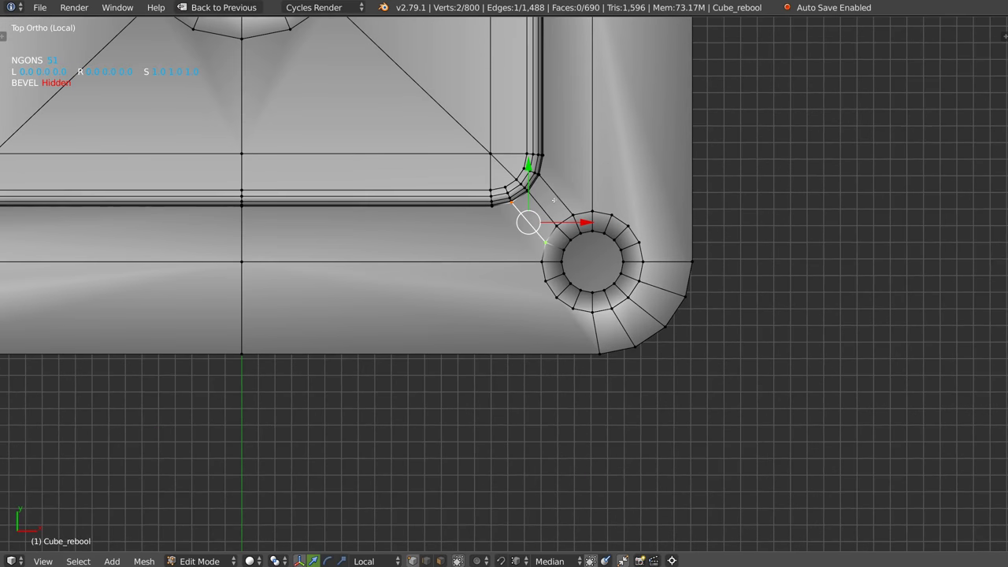
key("w")
left_click(472, 256)
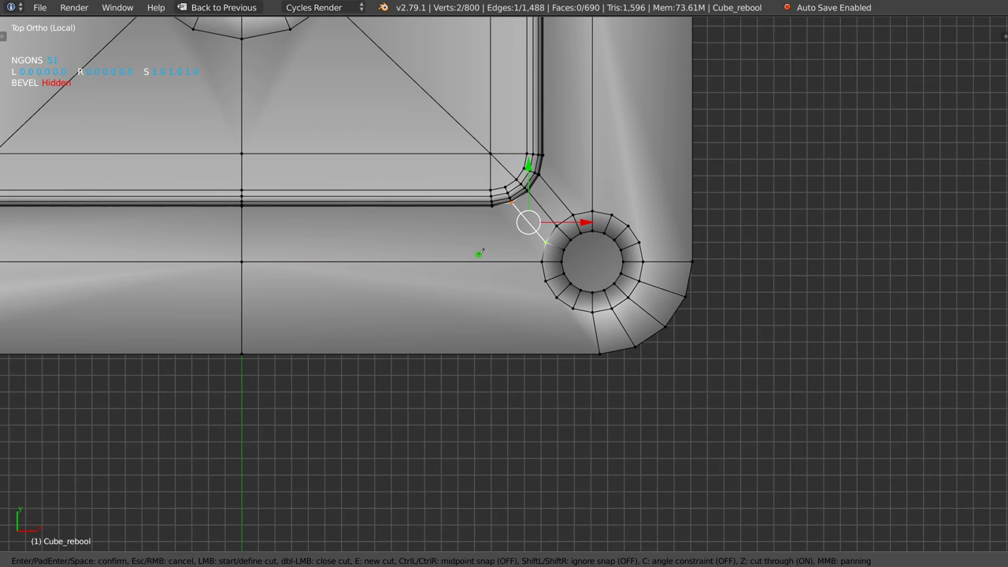
key("Escape")
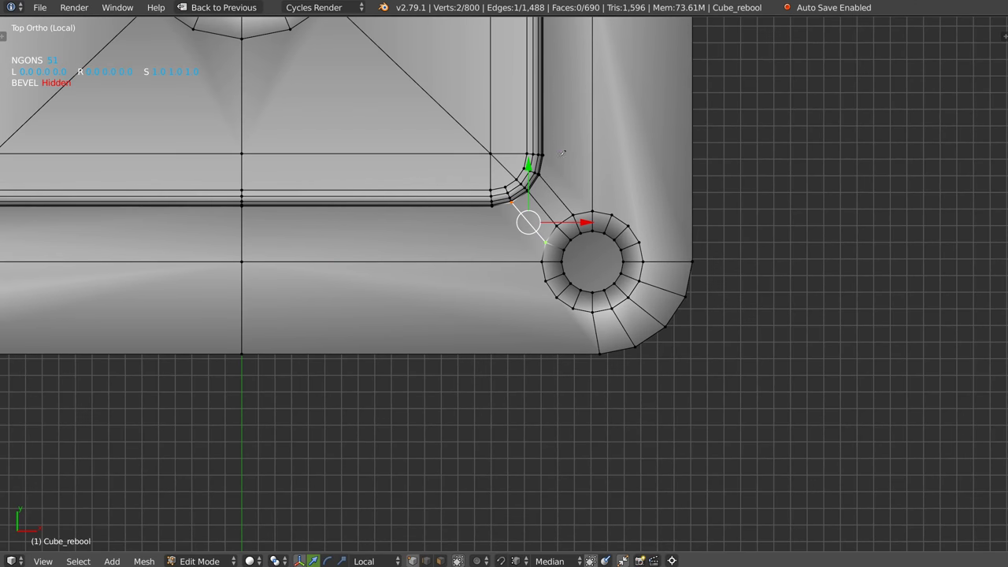
key("w")
left_click(506, 217)
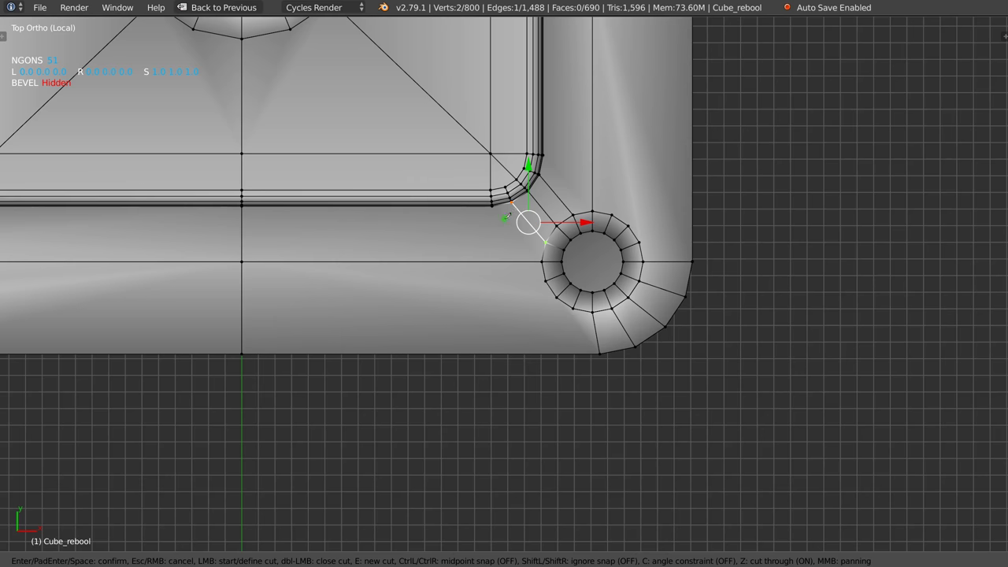
left_click(543, 155)
left_click(750, 155)
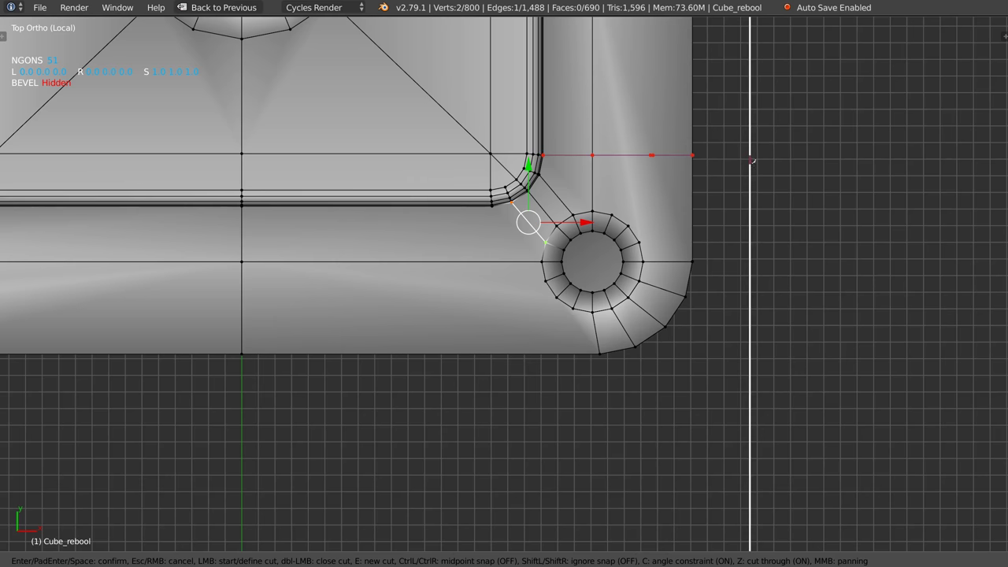
key("e")
left_click(491, 206)
key("Return")
In perspective view, connect the hole-ring vertex to the lower vertex.
mouse_move(490, 435)
middle_mouse_down()
mouse_move(547, 222)
mouse_move(560, 297)
middle_mouse_up()
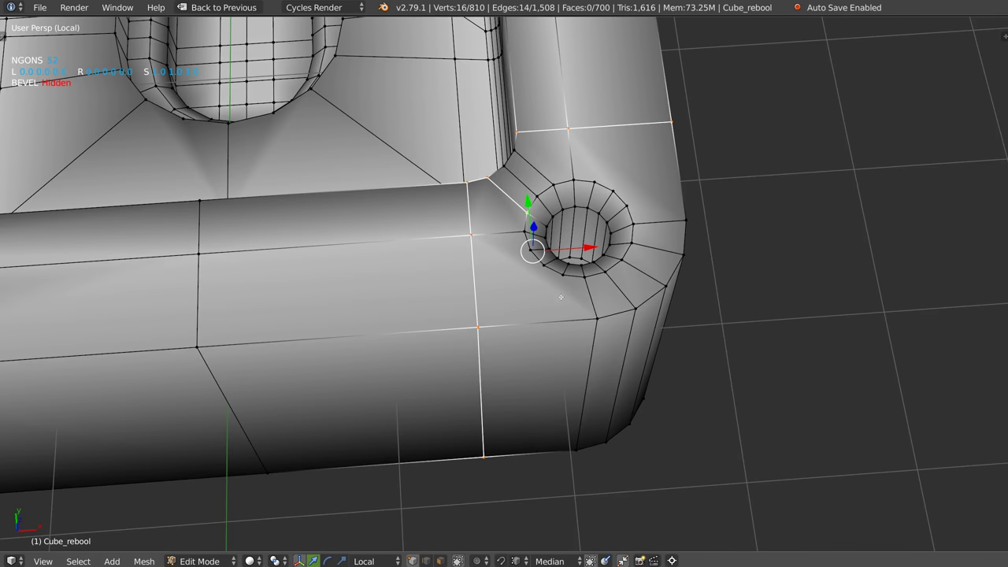
key("w")
left_click(536, 278)
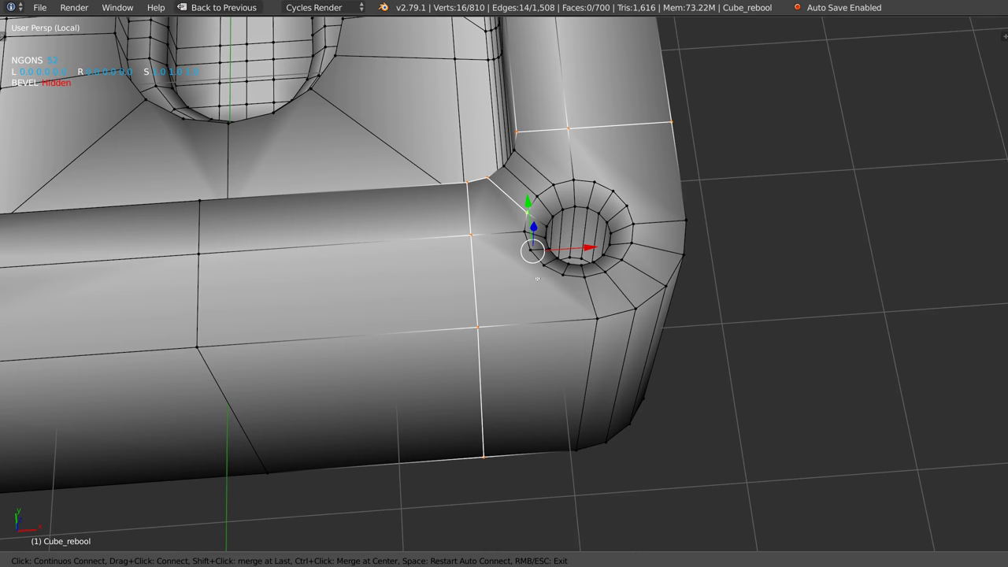
left_click(543, 266)
left_click(477, 326)
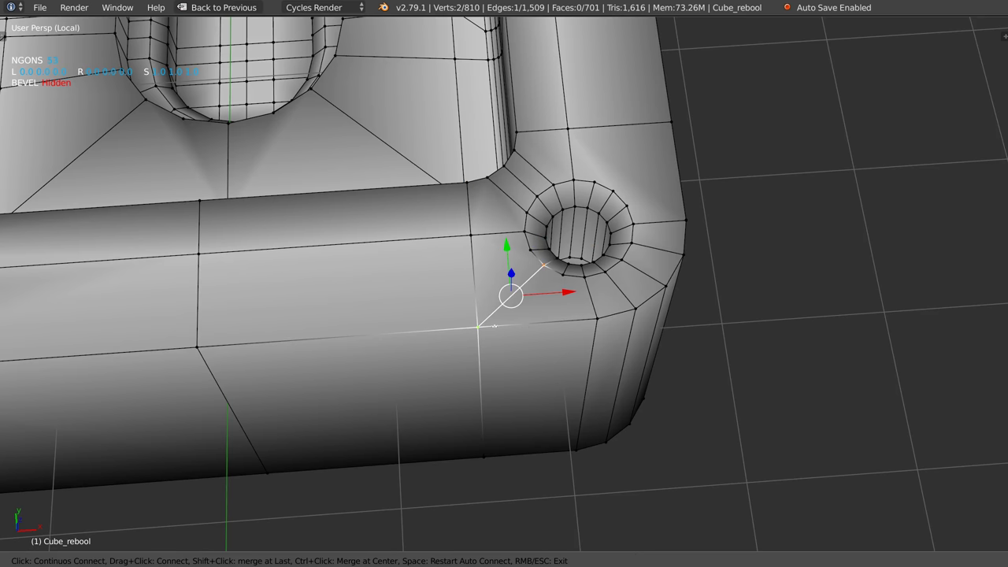
key("Escape")
Join two more vertex pairs near the hole with vertical edges.
left_click(533, 322)
left_click(533, 450)
key("Escape")
left_click(565, 275)
left_click(533, 322, "shift")
key("w")
left_click(554, 443)
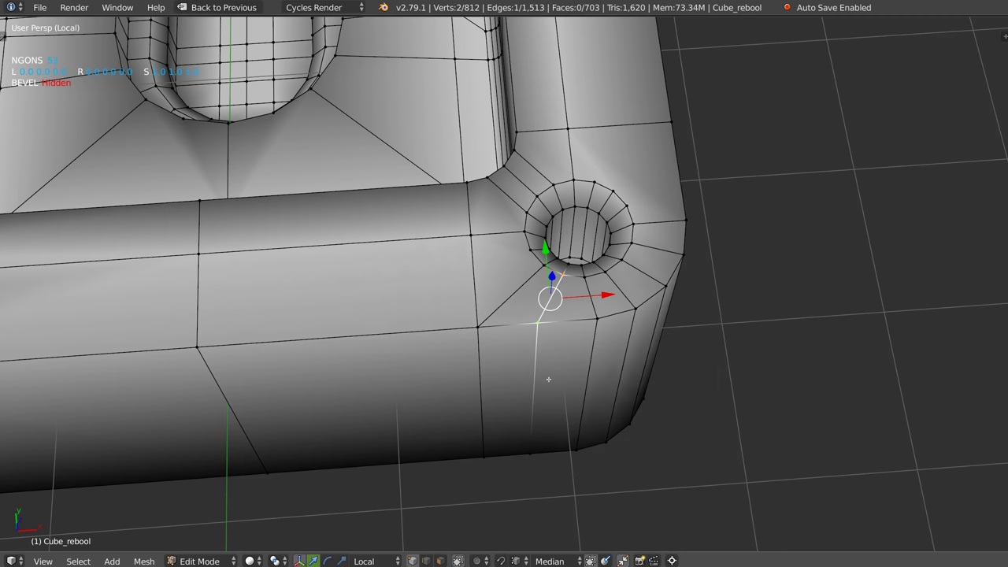
Knife a horizontal cut across the side wall and join its new vertex to the hole ring.
key("k")
left_click(197, 299)
left_click(471, 281)
key("Return")
left_click(533, 250)
left_click(471, 281, "shift")
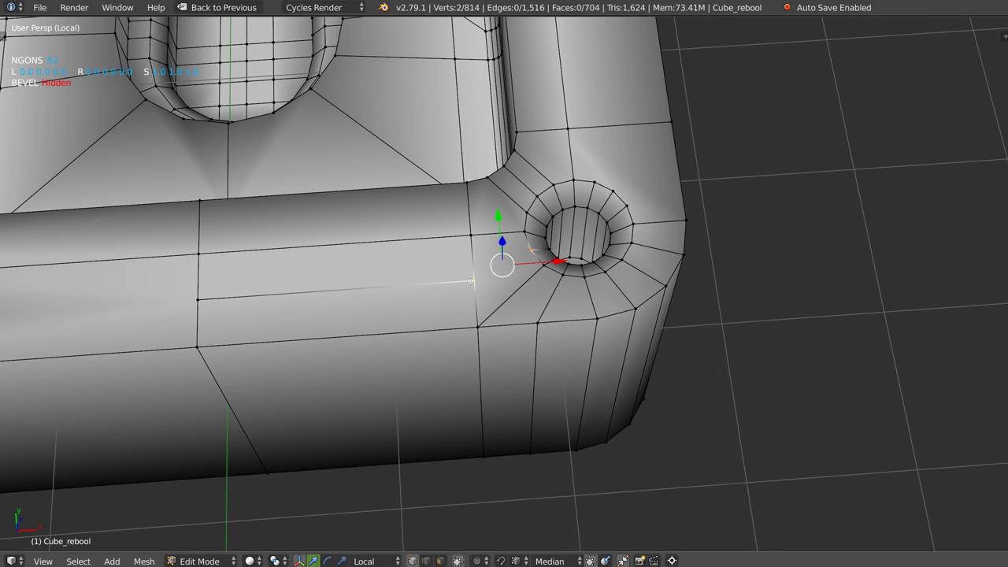
key("w")
left_click(496, 396)
Add a second horizontal knife cut across the wall beside the hole.
key("k")
left_click(469, 209)
left_click(198, 226)
key("Return")
left_click(524, 212)
key("w")
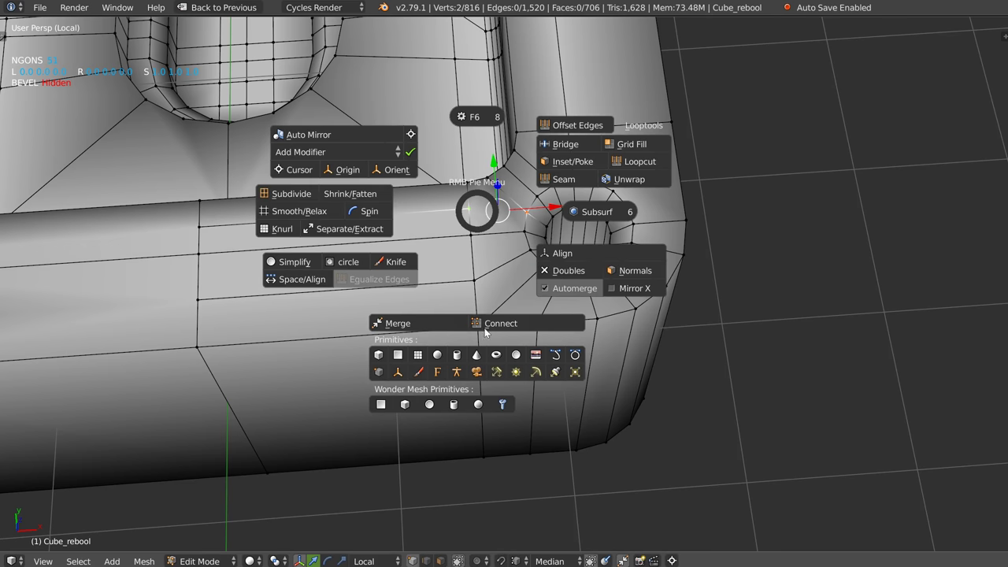
Check the topology in object mode with the bevel modifier shown again.
key("Tab")
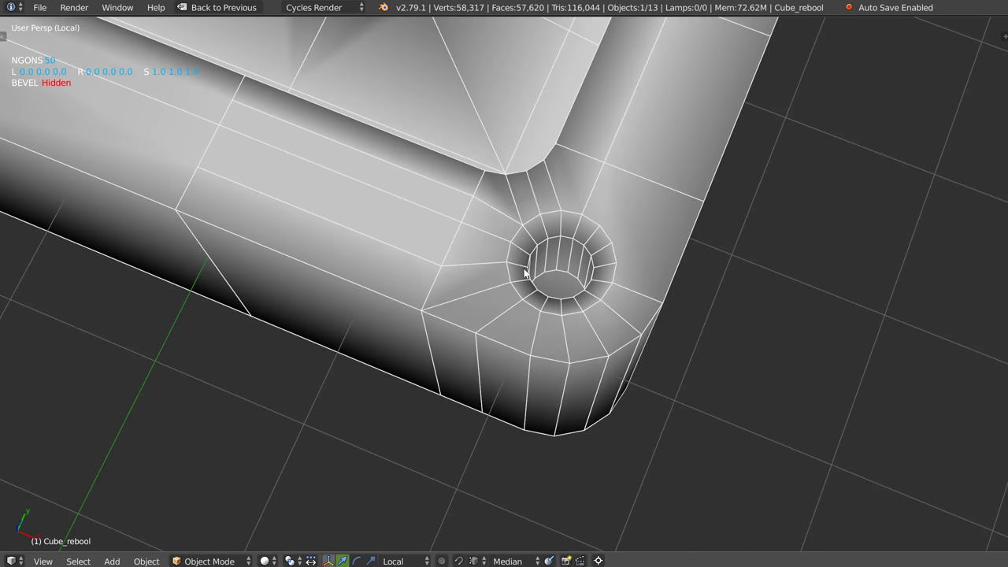
key("w")
left_click(409, 273)
scroll(504, 252, "up", 2)
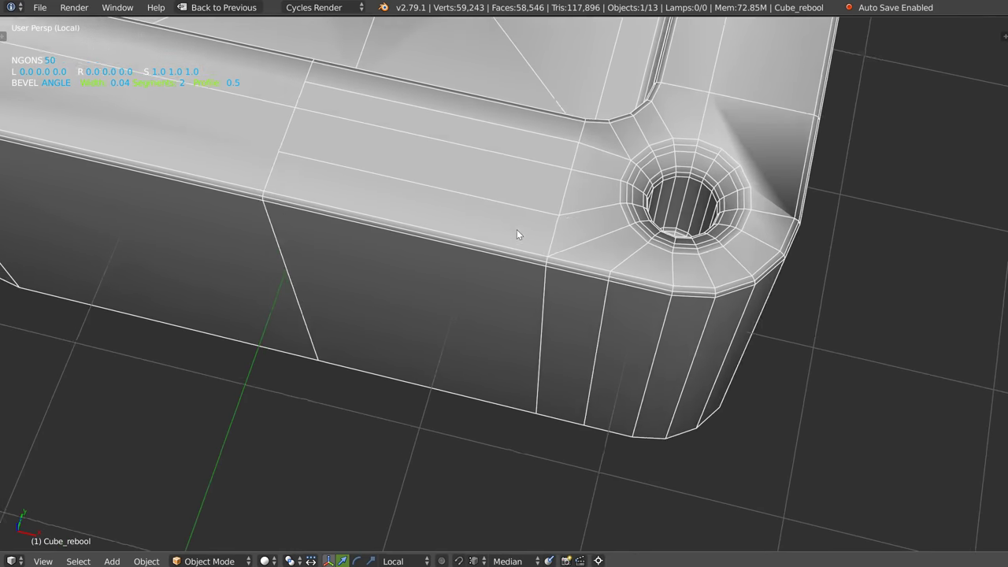
scroll(516, 229, "up", 2)
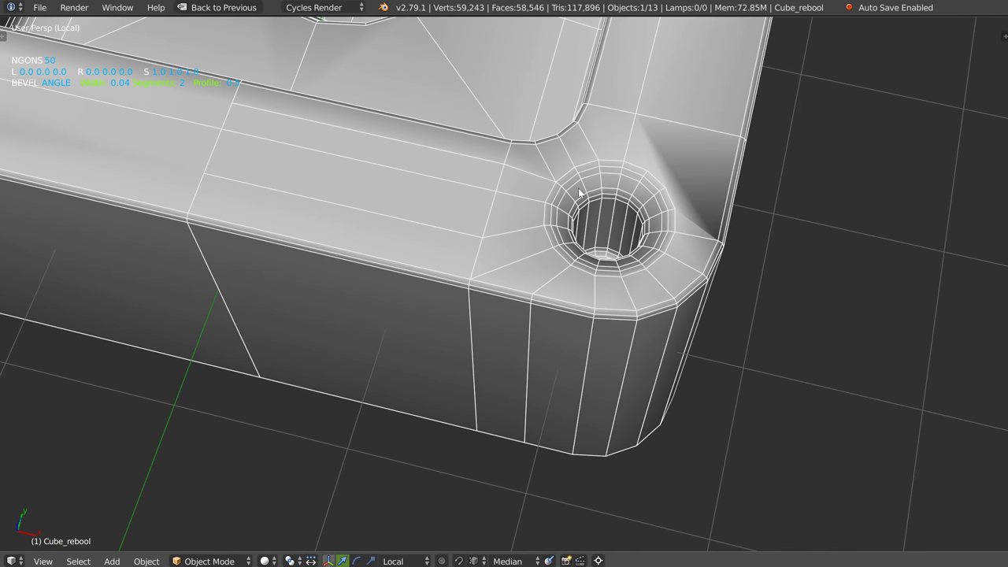
scroll(578, 193, "down", 3)
scroll(559, 215, "up", 1)
scroll(560, 216, "up", 1)
scroll(558, 255, "up", 1)
Back in edit mode, connect the hole-ring vertex to the outer edge vertex.
key("Tab")
key("q")
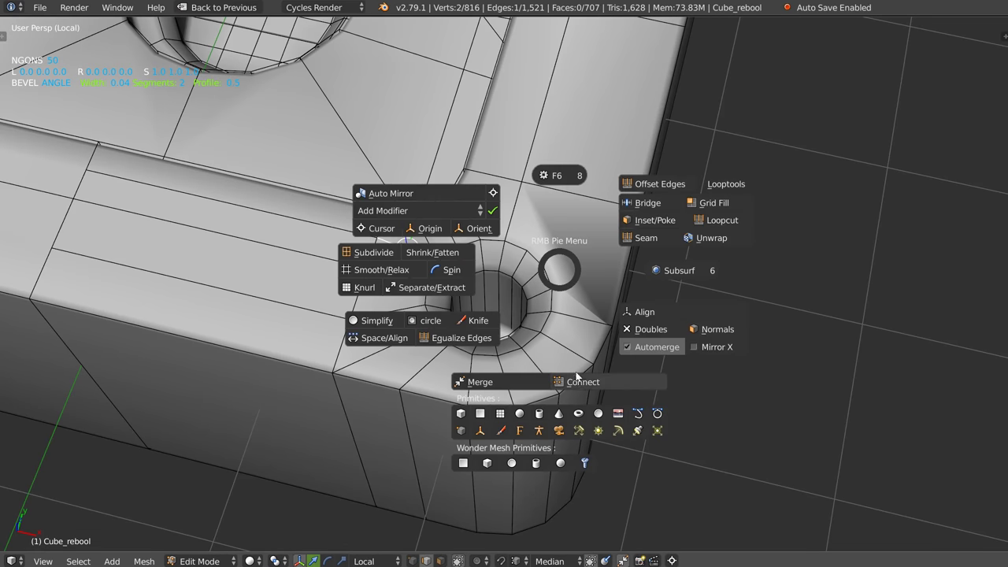
left_click(563, 236)
left_click(543, 267)
left_click(639, 209)
middle_click_drag(585, 224, 495, 316, "shift")
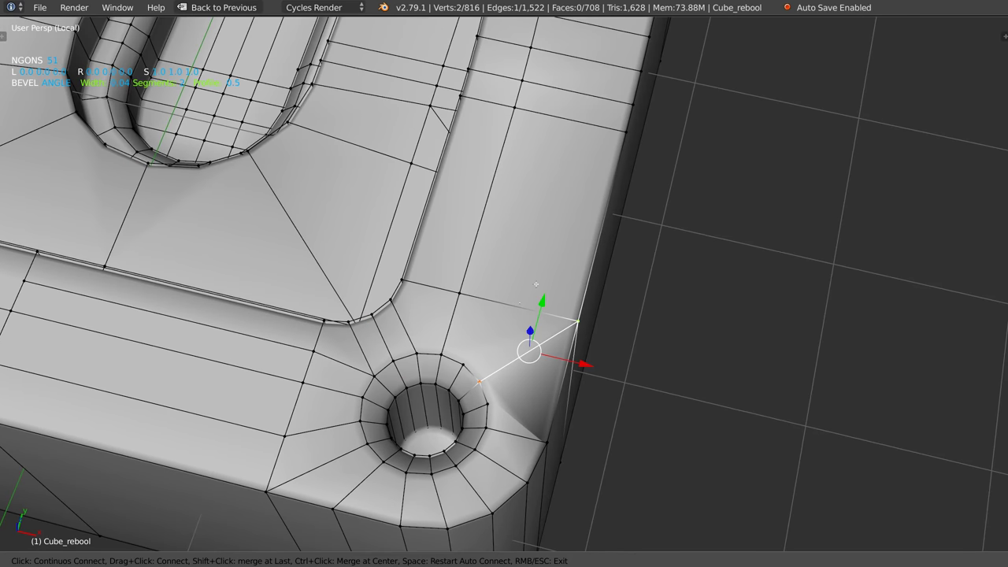
right_click(494, 315)
Add a new edge loop along the rim of the corner hole.
key("ctrl+r")
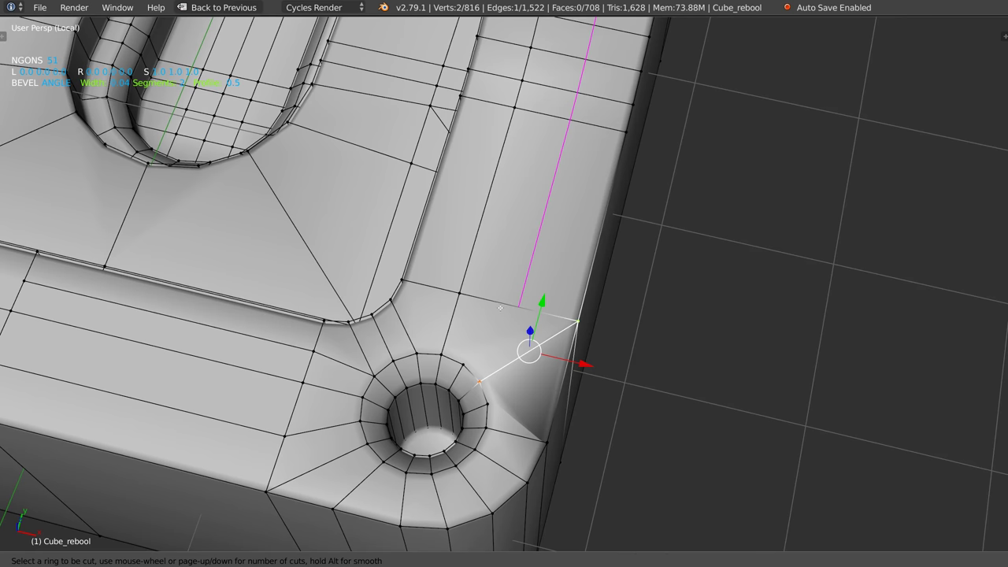
right_click(500, 307)
key("ctrl+r")
left_click(429, 291)
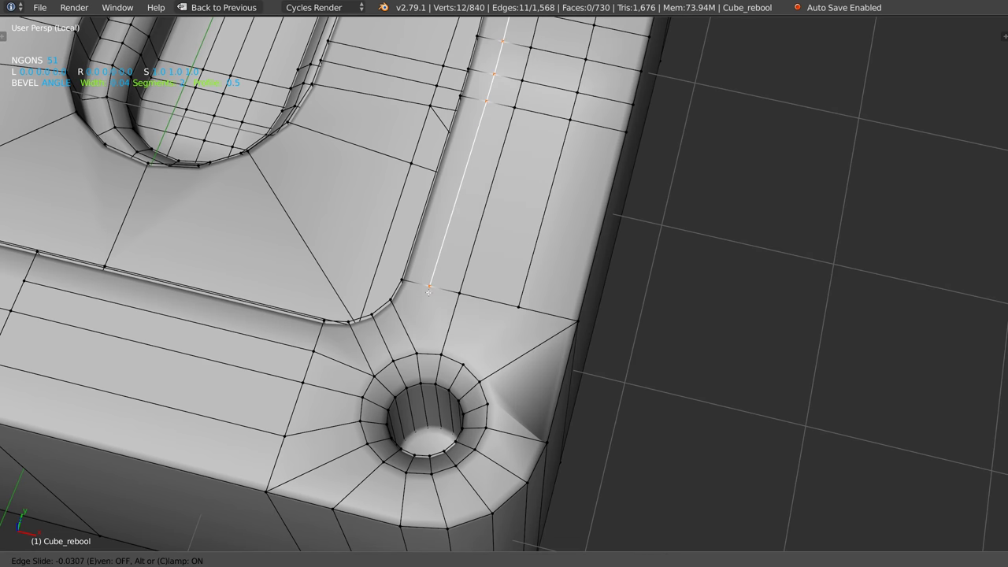
left_click(428, 291)
right_click(463, 335)
left_click(478, 444)
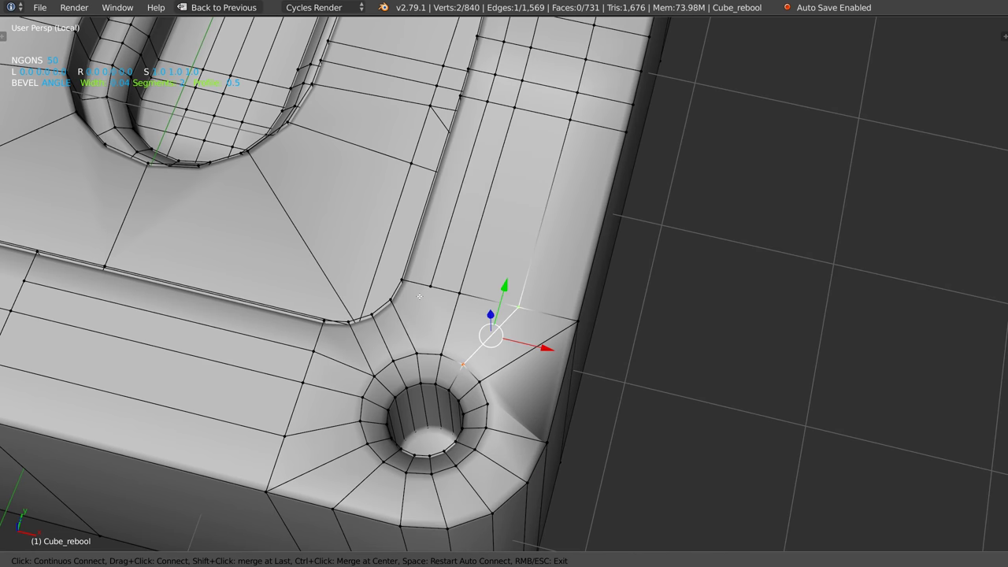
middle_click_drag(573, 394, 430, 265, "shift")
right_click(472, 304)
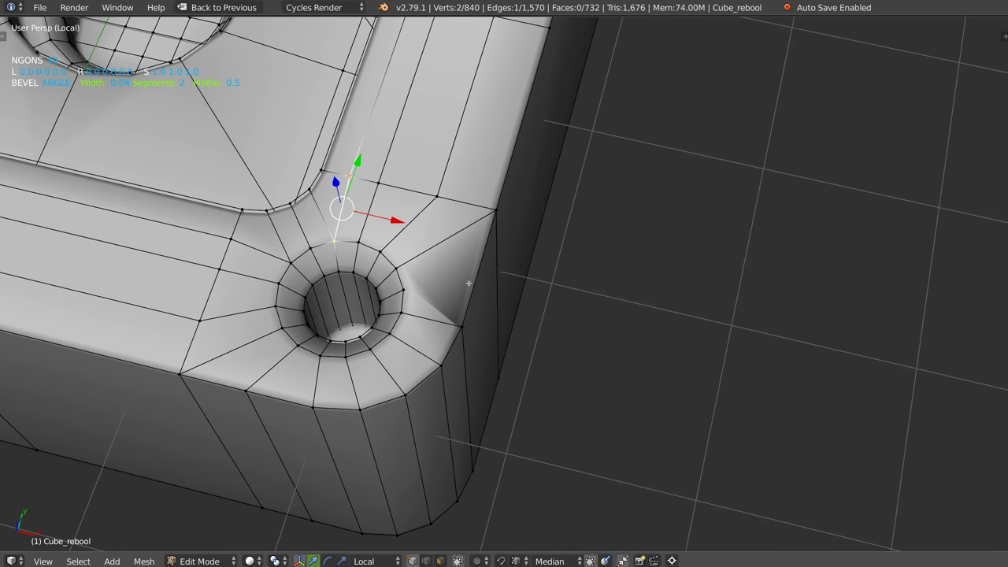
Connect the selected vertices with another vertical edge.
key("shift+r")
left_click(473, 291)
right_click(482, 267)
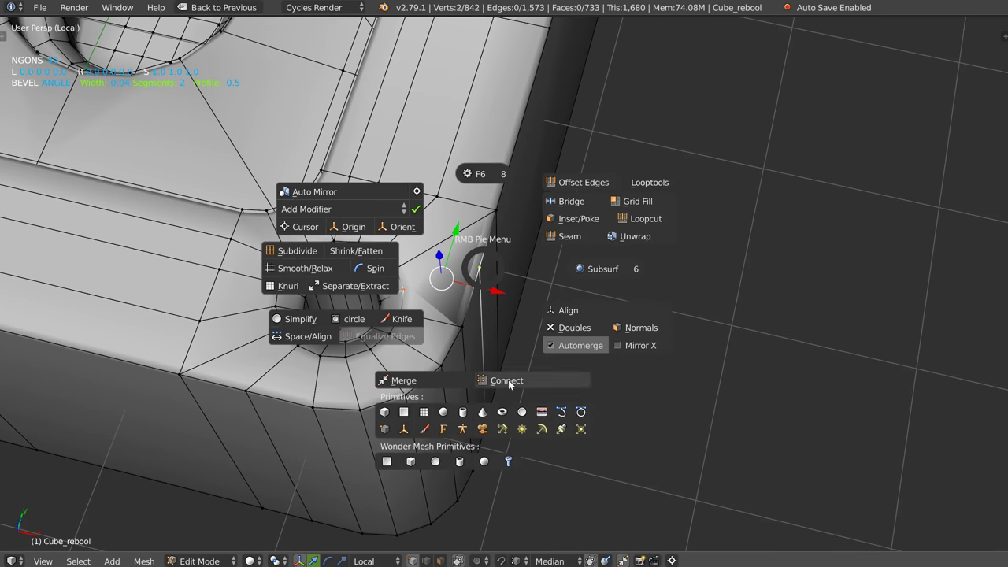
left_click(508, 380)
scroll(508, 379, "down", 4)
scroll(556, 286, "up", 3)
scroll(519, 286, "up", 2)
Collapse the stray edge, lower the corner vertex and leave edit mode.
key("g")
left_click(517, 276)
scroll(520, 276, "down", 2)
scroll(531, 270, "up", 2)
key("g")
left_click(479, 468)
key("Tab")
Preview the bracket with level-2 subdivision, then undo the smoothing.
left_click(481, 283)
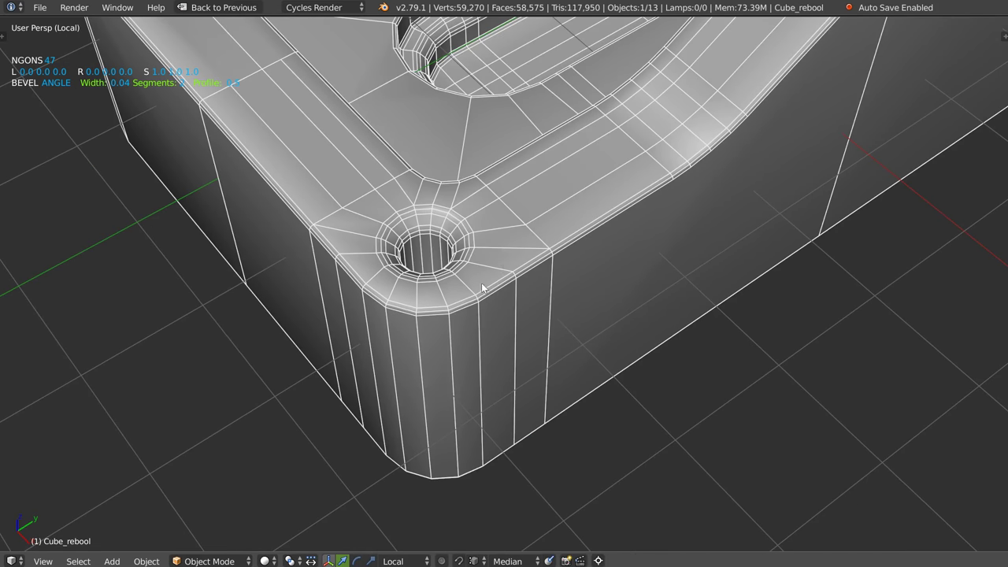
key("ctrl+2")
mouse_move(550, 267)
middle_mouse_down()
mouse_move(508, 252)
mouse_move(451, 281)
middle_mouse_up()
key("ctrl+z")
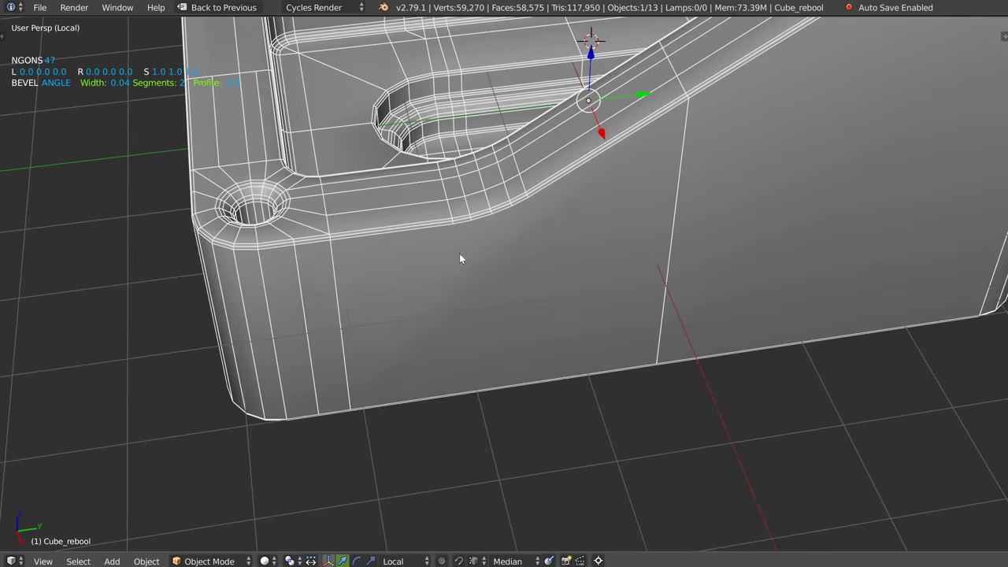
Line-cut four vertical edges from the top wall vertices down the side wall.
key("space")
left_click(456, 183)
left_click(453, 224)
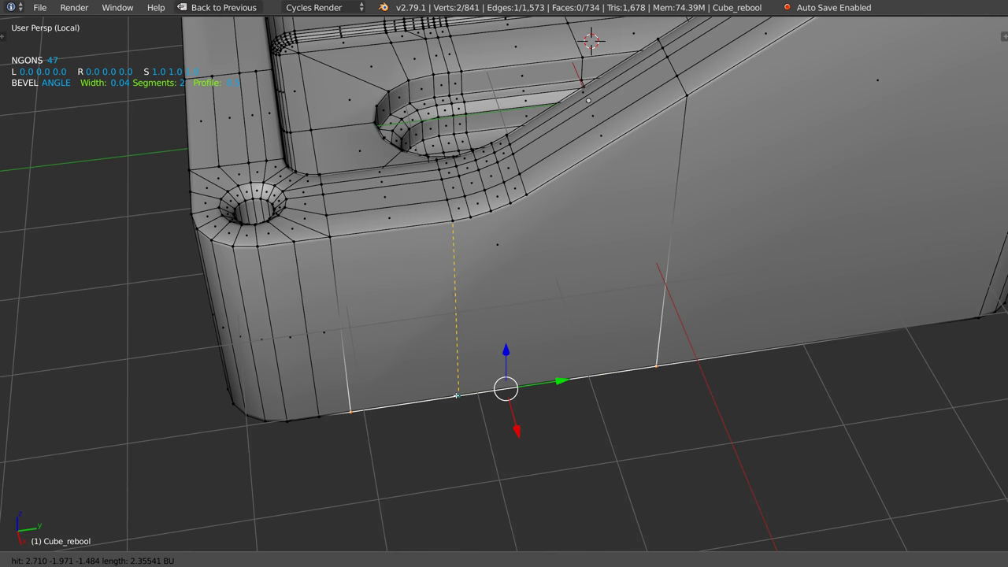
left_click(461, 395)
left_click(470, 220)
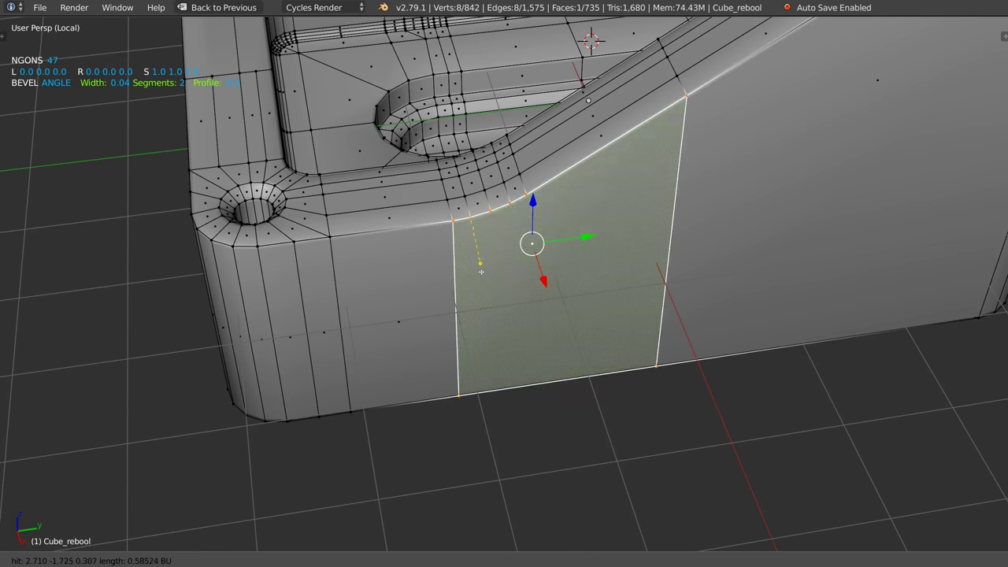
left_click(476, 393)
left_click(490, 211)
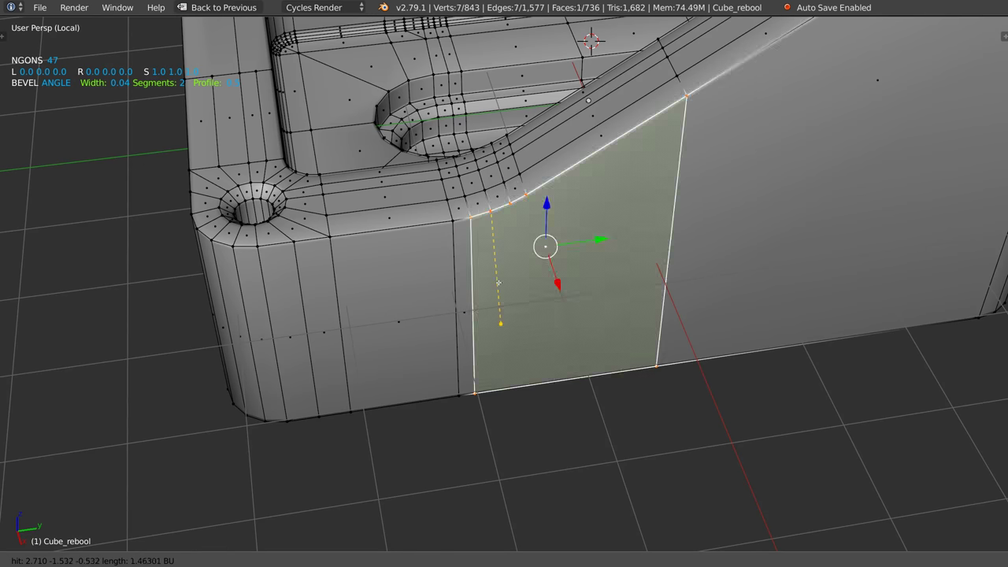
left_click(492, 390)
left_click(510, 203)
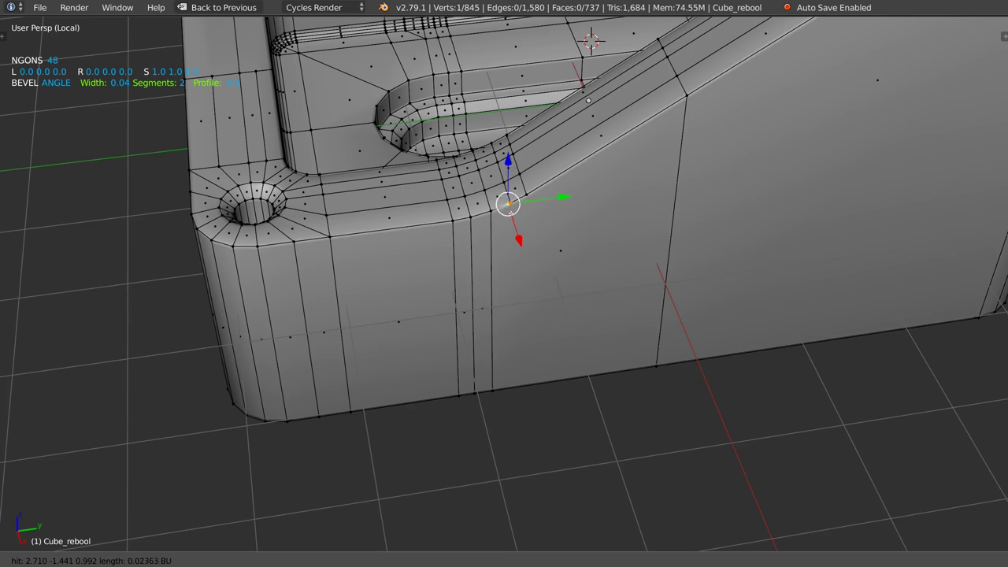
left_click(507, 385)
key("Return")
Finish the last vertical cut at the bottom edge and inspect the bracket's right side.
left_click(745, 263)
left_click(555, 216)
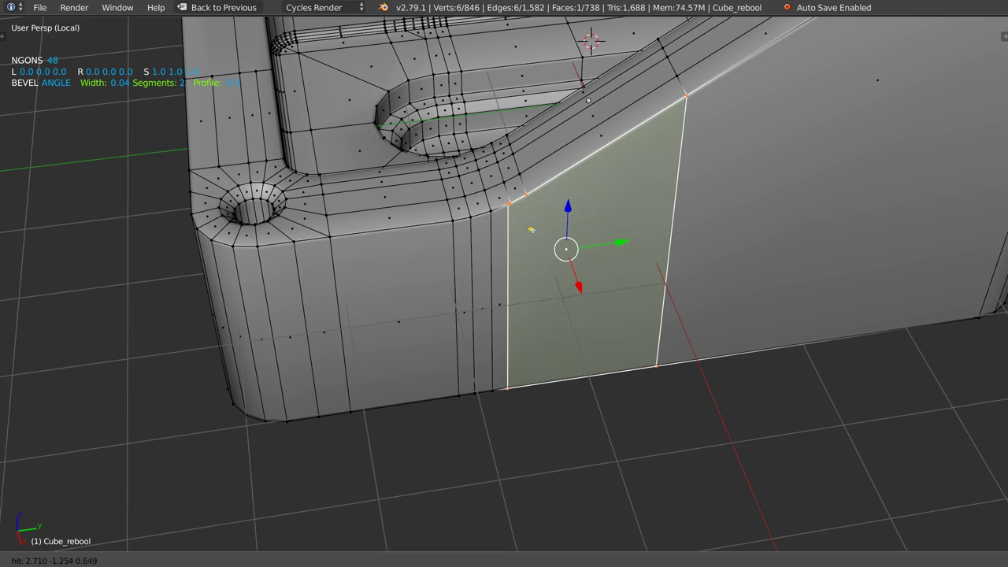
scroll(532, 230, "up", 2)
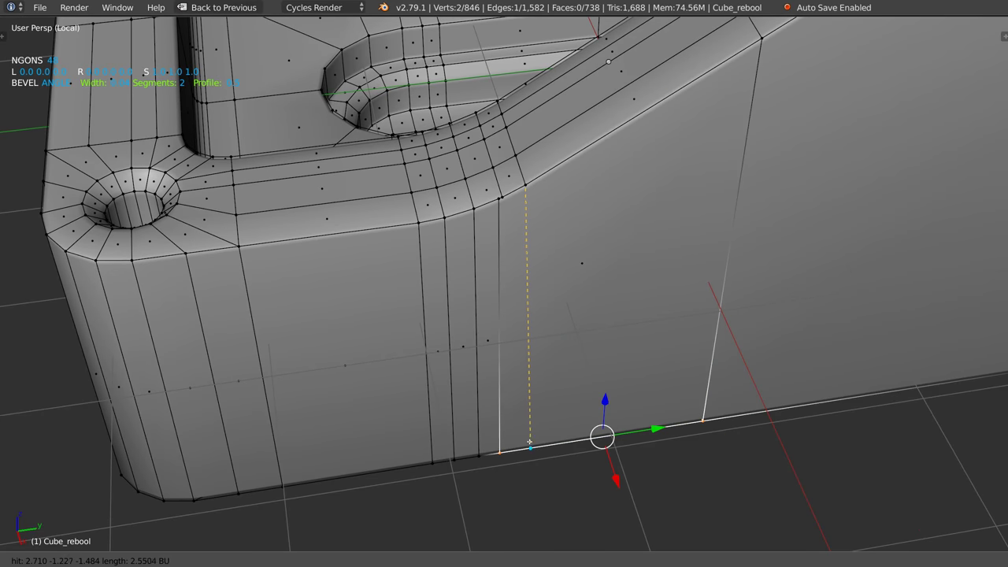
left_click(523, 446)
key("Return")
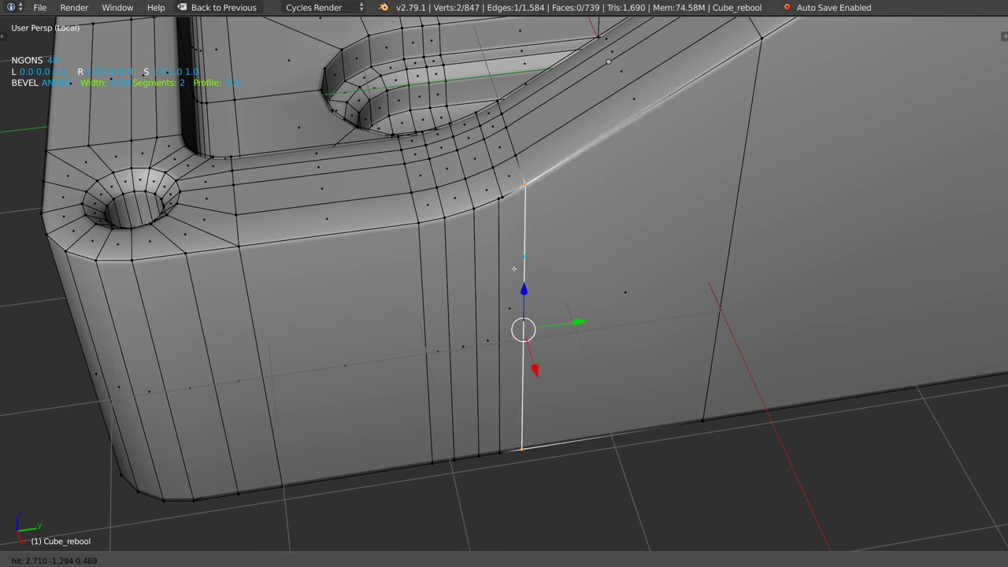
key("Tab")
key("Tab")
right_click(499, 198)
scroll(488, 273, "down", 3)
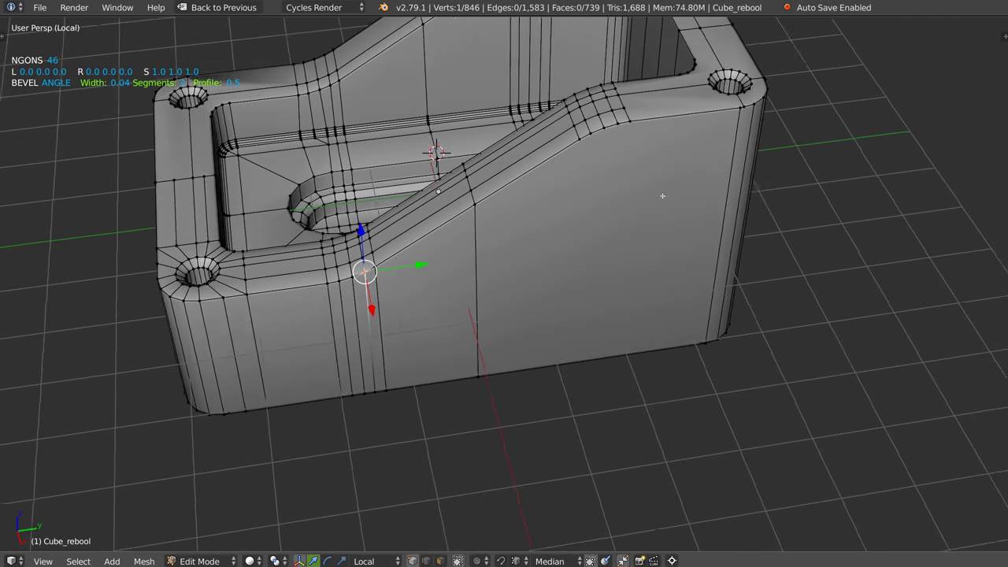
mouse_move(730, 128)
middle_mouse_down()
mouse_move(729, 269)
mouse_move(719, 223)
mouse_move(549, 293)
mouse_move(595, 314)
middle_mouse_up()
right_click(729, 269, "ctrl+alt")
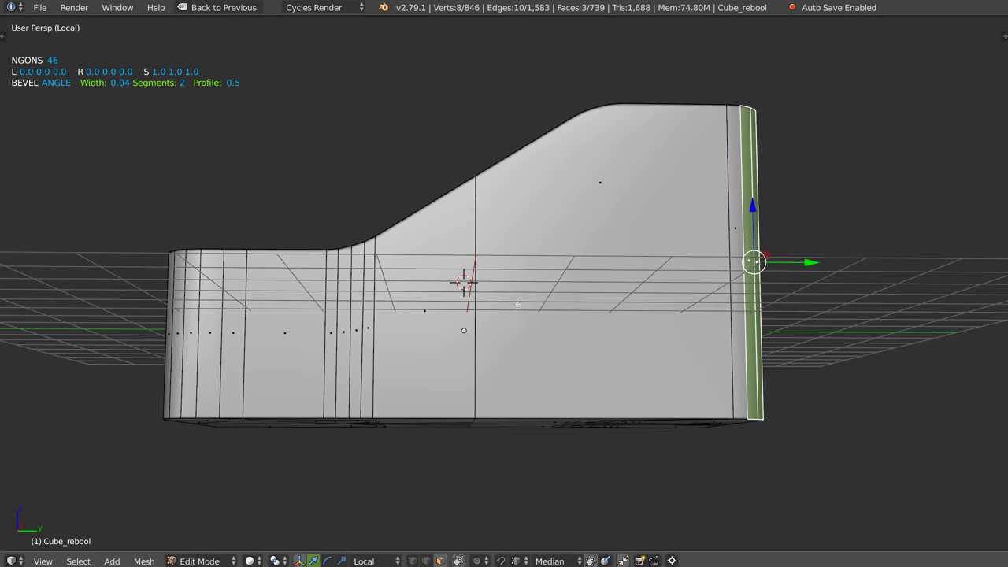
In wireframe side view, select one half of the bracket, grow it and delete it.
key("z")
left_click_drag(740, 366, 171, 418, "ctrl")
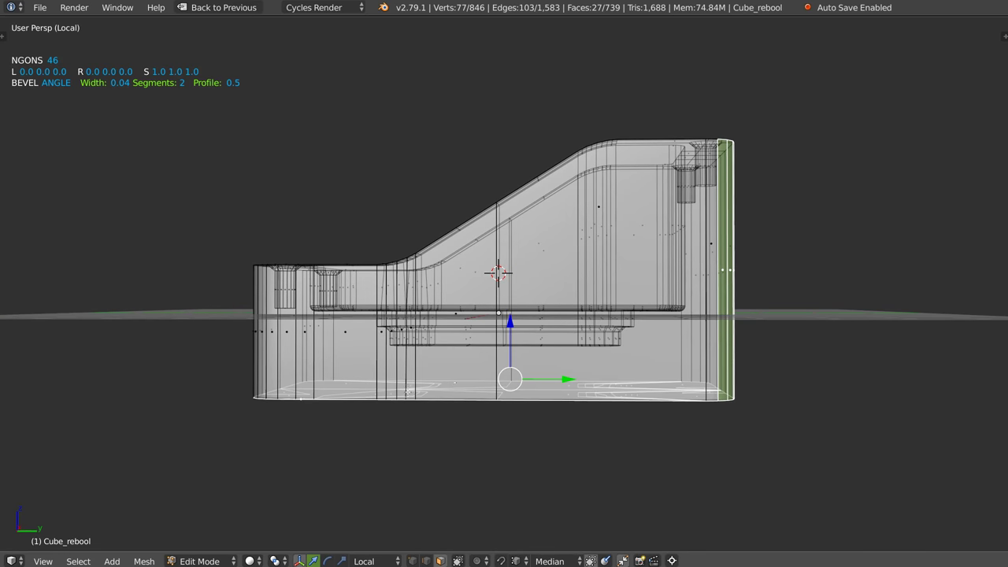
left_click_drag(756, 331, 792, 231, "ctrl+shift")
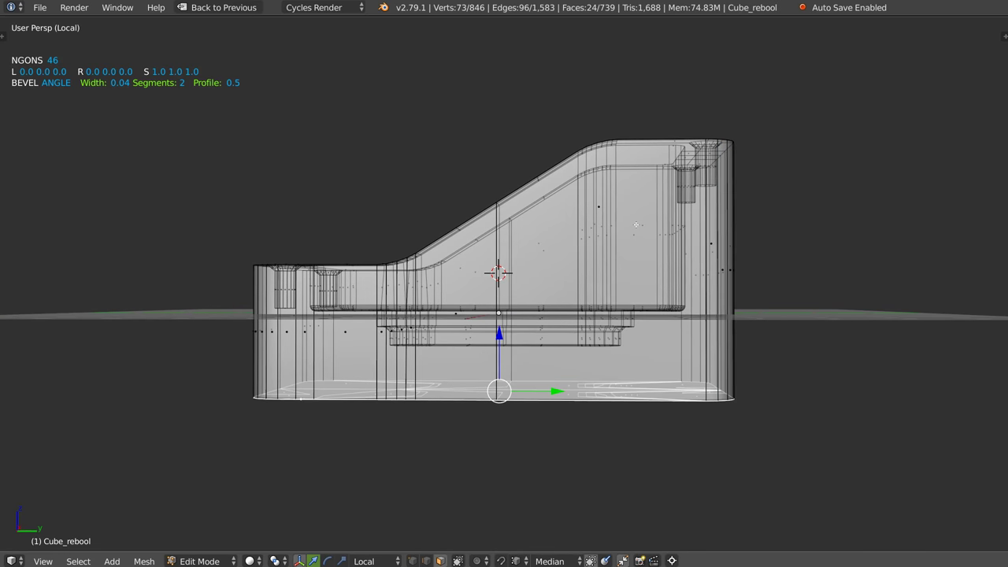
key("ctrl+KP_Add")
mouse_move(559, 126)
middle_mouse_down()
mouse_move(513, 297)
mouse_move(520, 322)
middle_mouse_up()
key("x")
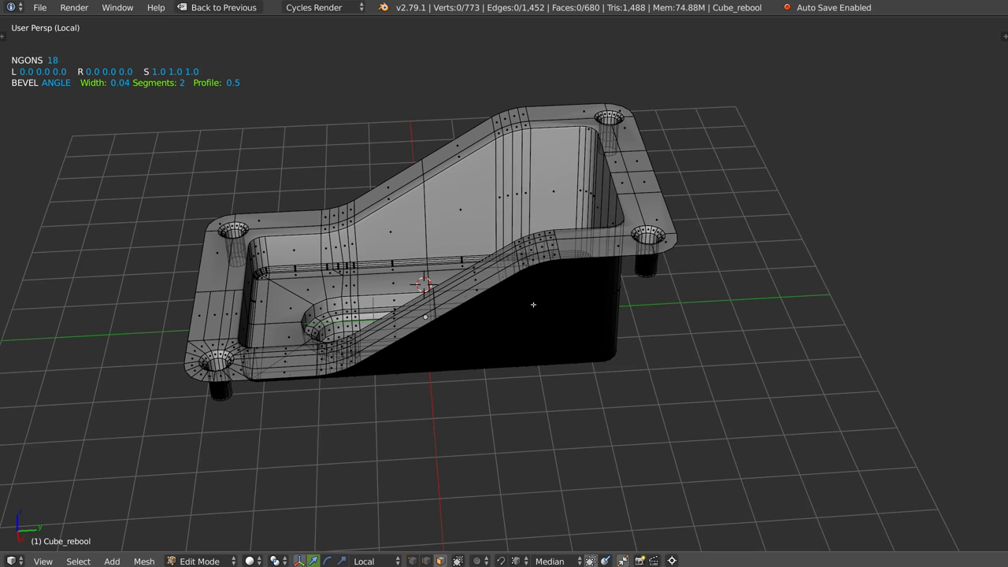
Return the viewport to solid shading and switch to object mode.
key("z")
left_click(645, 261)
scroll(543, 300, "up", 4)
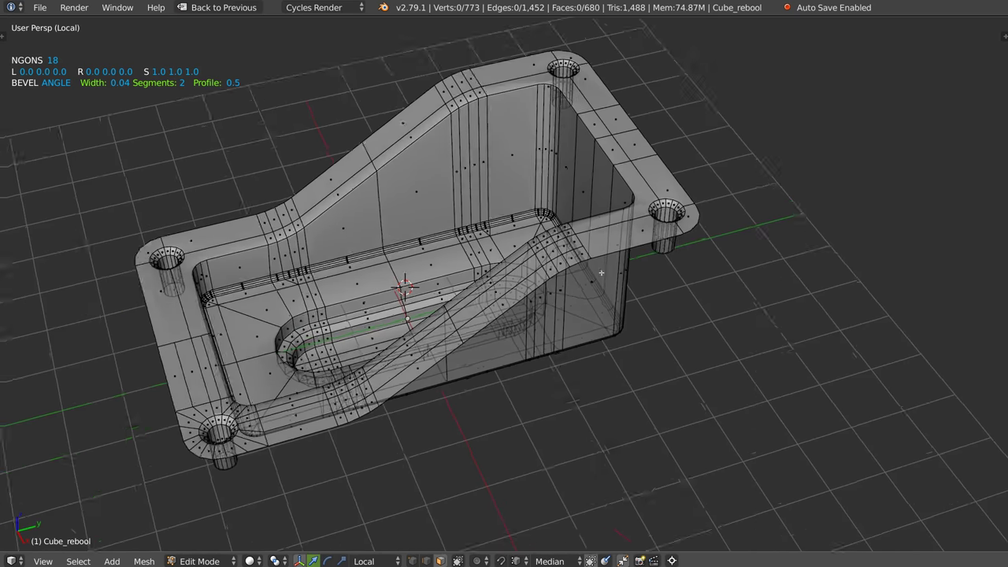
key("ctrl+Tab")
left_click(541, 205)
Add level-2 Subsurf and symmetrize the bracket across its axis.
middle_click_drag(541, 205, 515, 364)
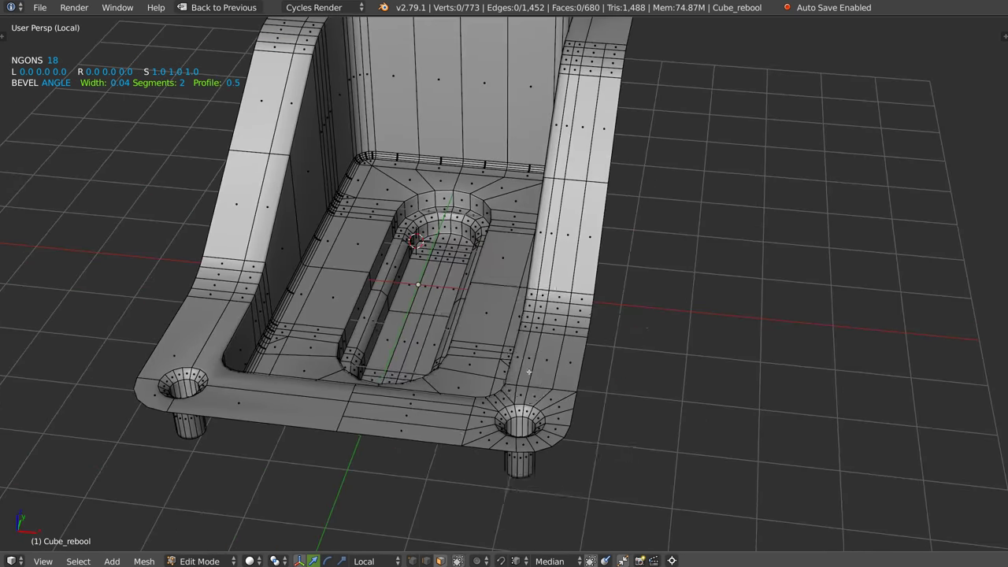
right_click(516, 364)
left_click(552, 367)
right_click(513, 367)
left_click(510, 480)
scroll(523, 336, "up", 2)
mouse_move(523, 337)
middle_mouse_down()
mouse_move(460, 375)
mouse_move(408, 440)
mouse_move(460, 311)
middle_mouse_up()
Add a centred edge loop across the bracket's bottom strip.
key("Tab")
key("ctrl+r")
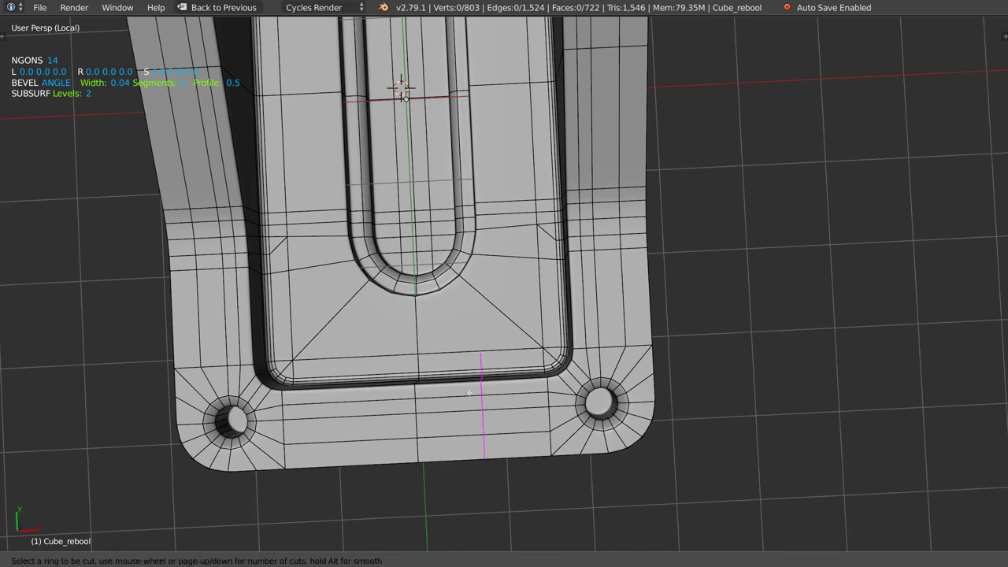
left_click(469, 389)
right_click(442, 351)
Re-run Symmetrize so the bracket stays mirrored across its axis.
middle_click_drag(470, 333, 513, 373)
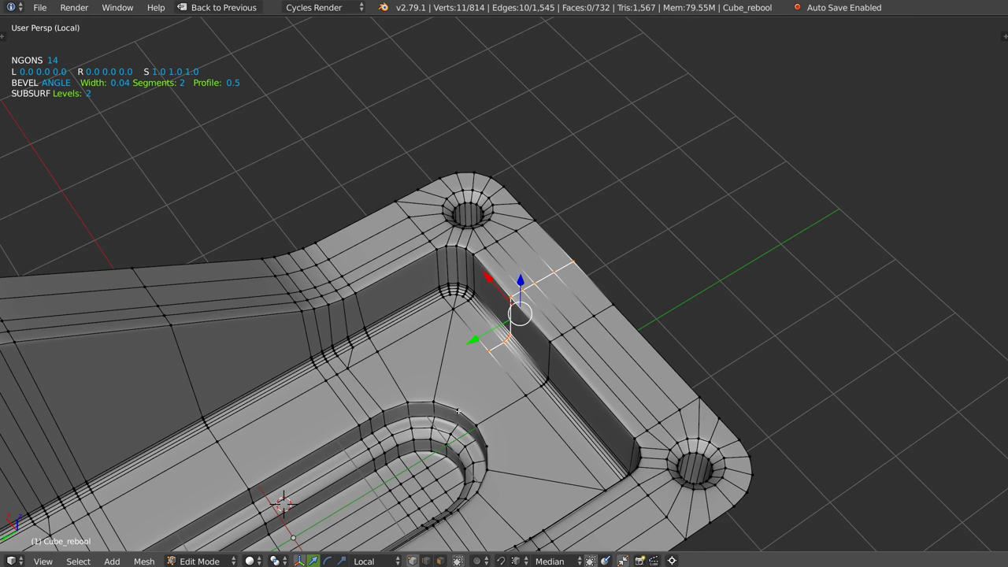
right_click(458, 410)
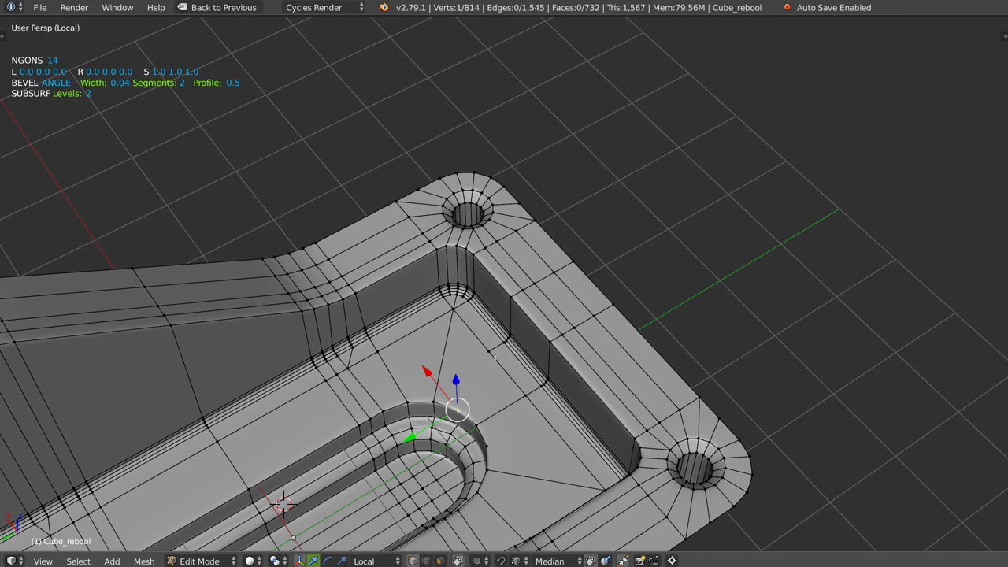
right_click_drag(493, 362, 514, 437)
key("Tab")
right_click_drag(504, 335, 511, 453)
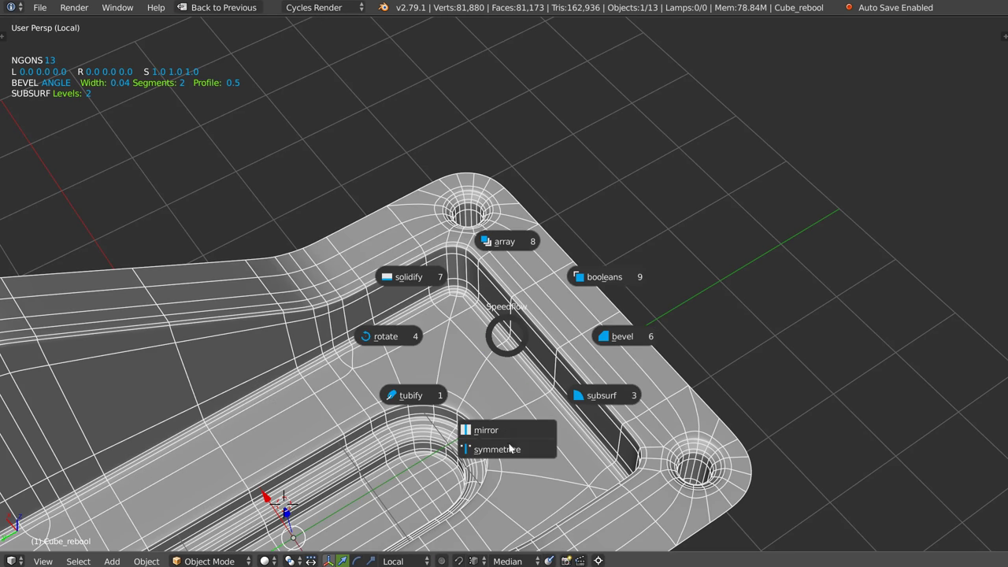
middle_click_drag(512, 456, 529, 127)
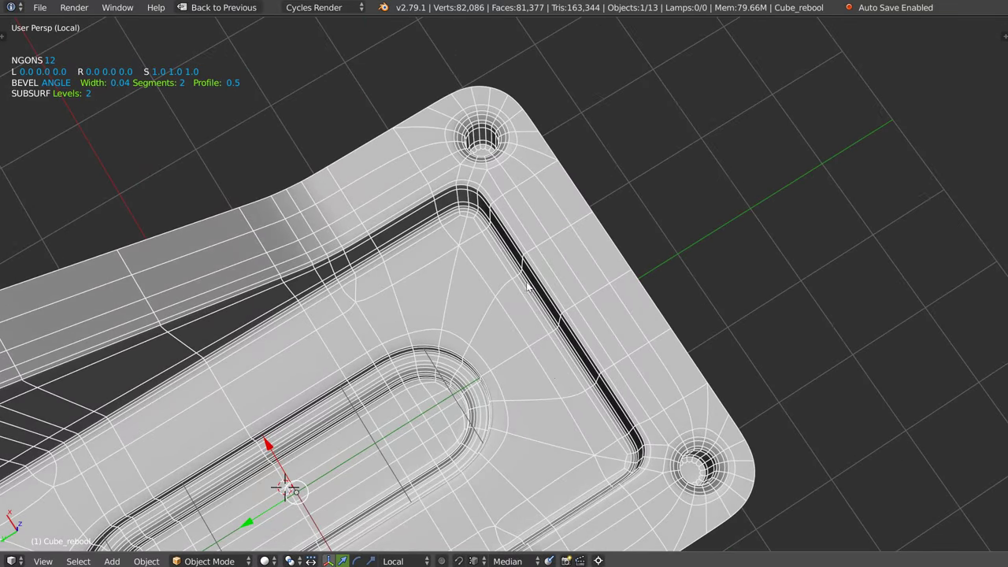
scroll(529, 126, "up", 3)
scroll(529, 126, "up", 2)
scroll(444, 277, "down", 2)
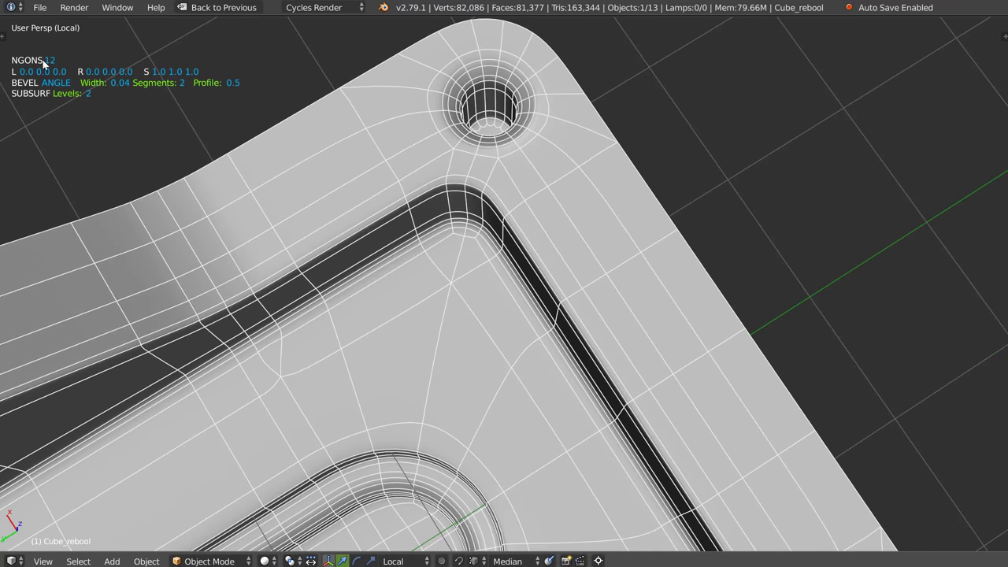
Inset and poke the corner screw hole's floor into a fan around a centre vertex.
key("Tab")
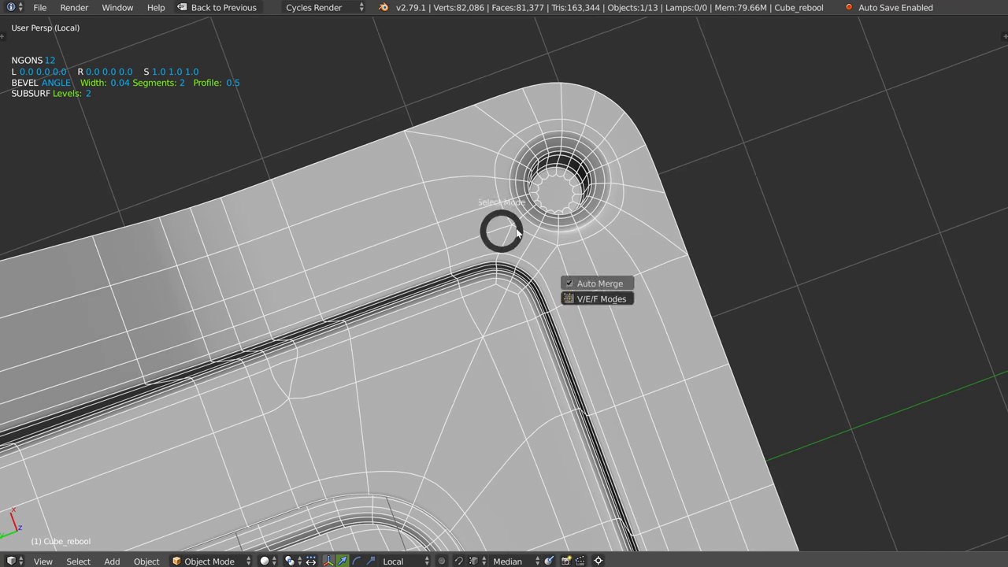
right_click(555, 195)
left_click(649, 151)
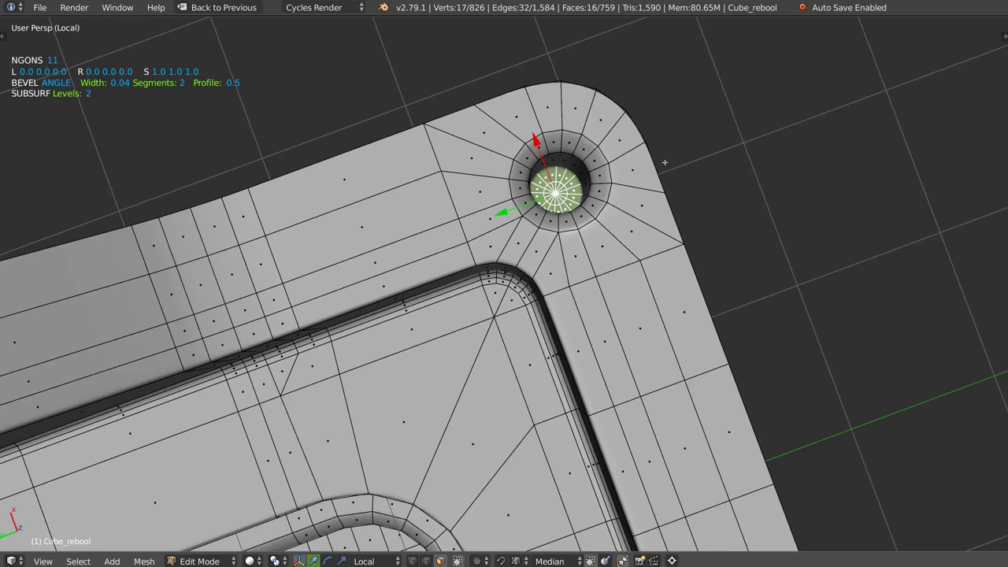
scroll(650, 151, "down", 3)
scroll(433, 237, "up", 4)
right_click(439, 239)
left_click(522, 193)
Connect vertices at the outer corner and merge the corner vertex onto its neighbour.
mouse_move(522, 192)
middle_mouse_down()
mouse_move(524, 232)
mouse_move(503, 252)
middle_mouse_up()
middle_click_drag(454, 185, 464, 221)
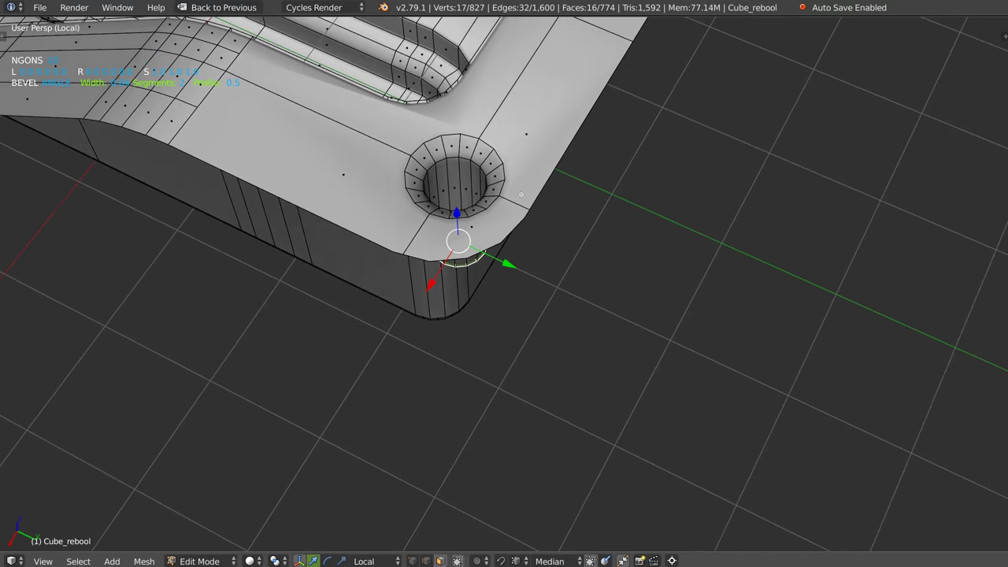
right_click(476, 242)
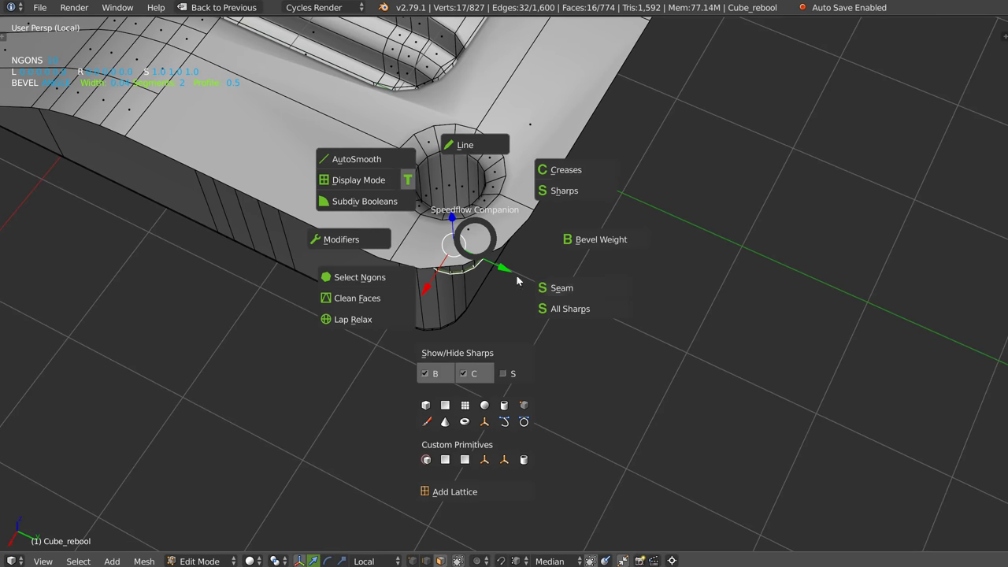
right_click(487, 242)
left_click(523, 351)
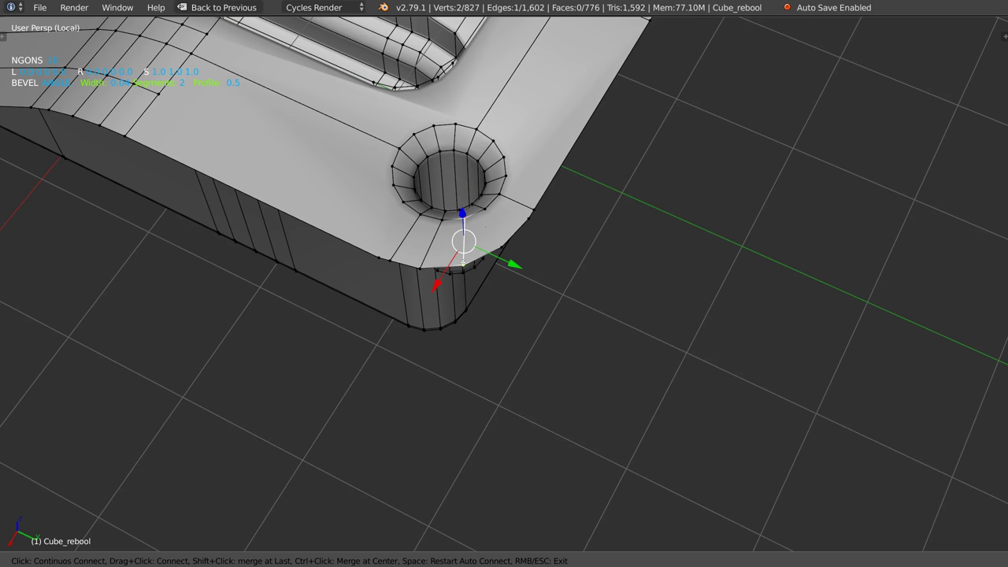
middle_click_drag(511, 251, 540, 31)
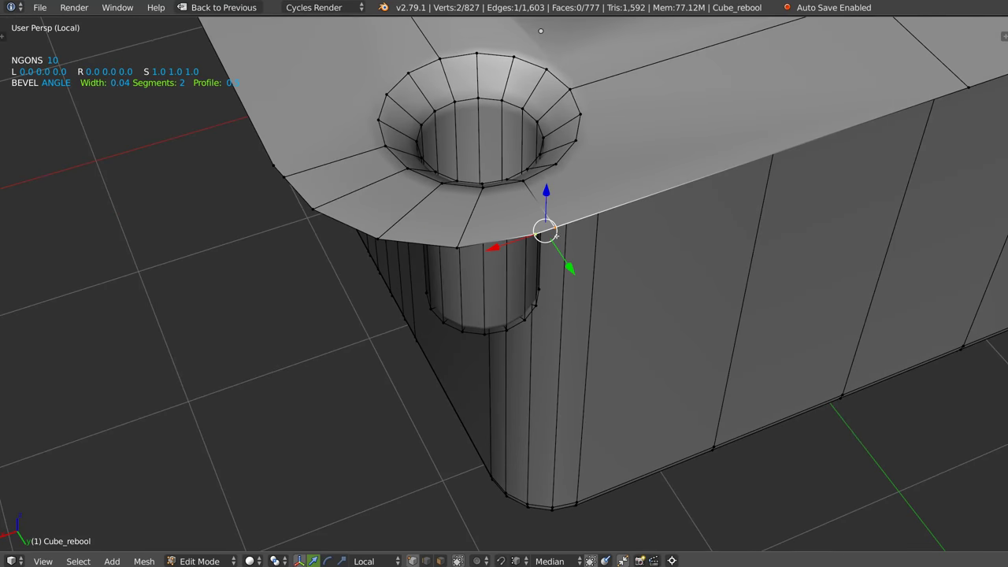
mouse_move(541, 31)
middle_mouse_down()
mouse_move(474, 217)
mouse_move(428, 304)
middle_mouse_up()
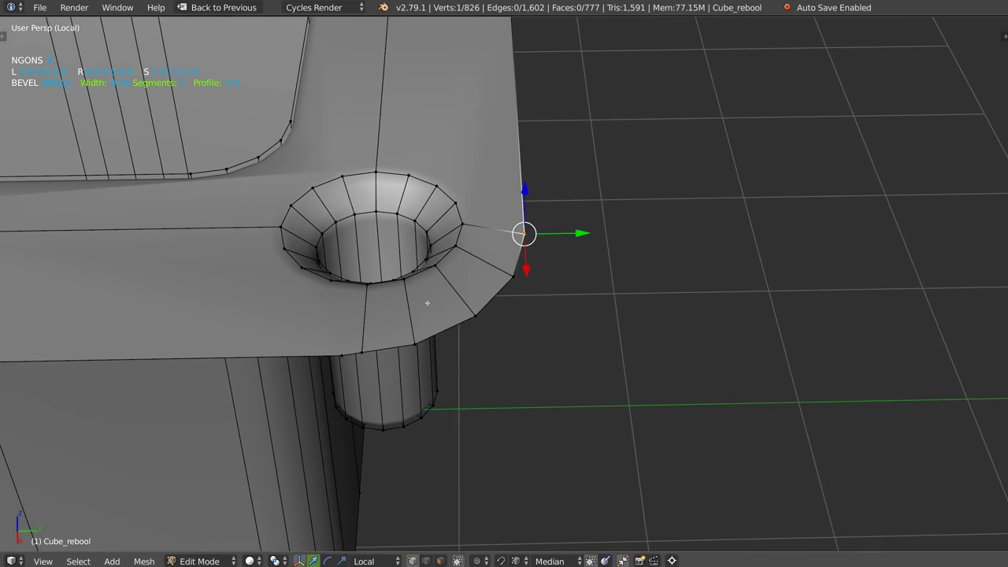
right_click(349, 357)
key("g")
left_click(342, 355)
mouse_move(344, 354)
middle_mouse_down()
mouse_move(454, 306)
mouse_move(455, 223)
middle_mouse_up()
Cut a new edge from the top edge to the chamfer corner.
key("shift+space")
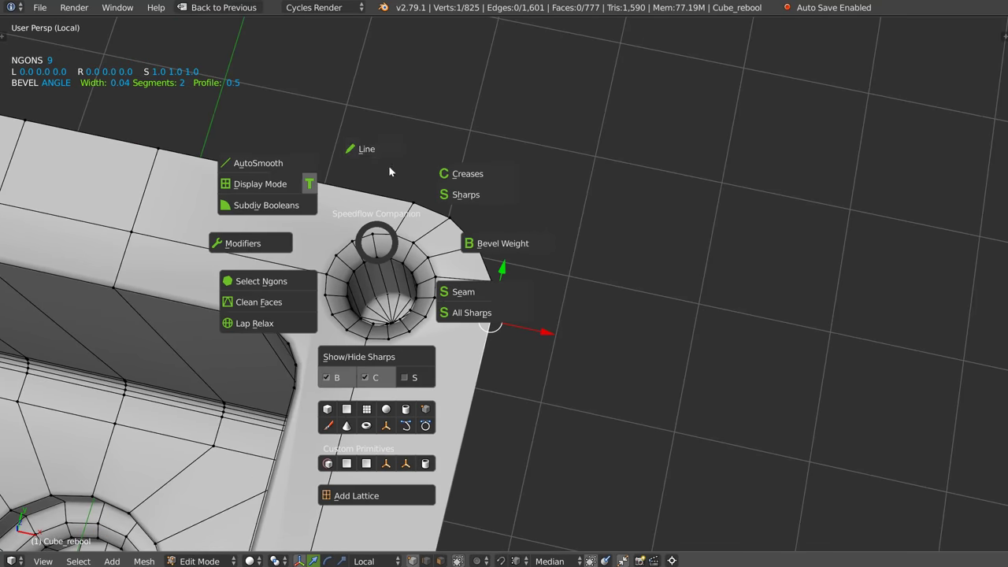
left_click(362, 157)
left_click(372, 194)
scroll(367, 292, "down", 3)
middle_click_drag(461, 157, 411, 225, "shift")
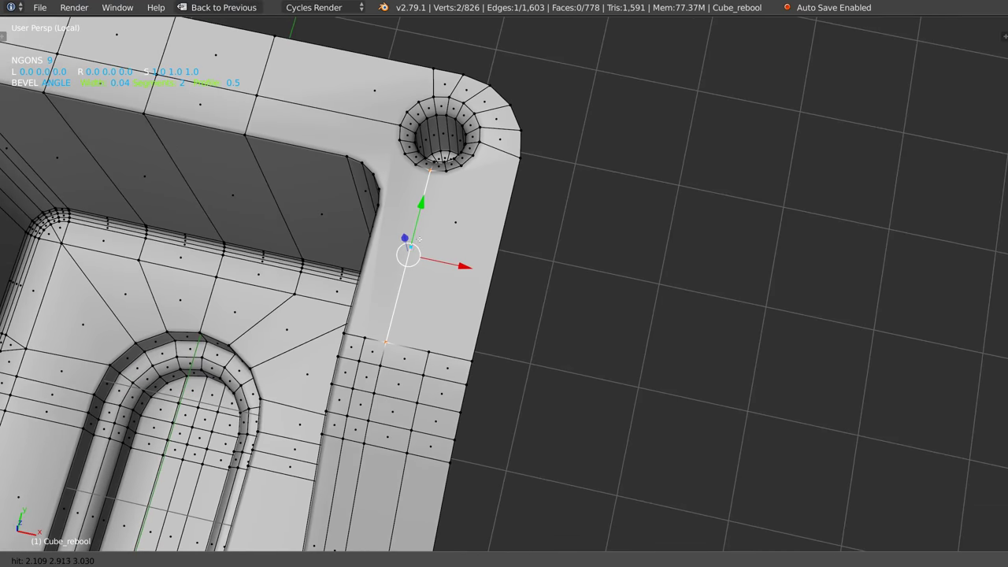
scroll(413, 149, "up", 3)
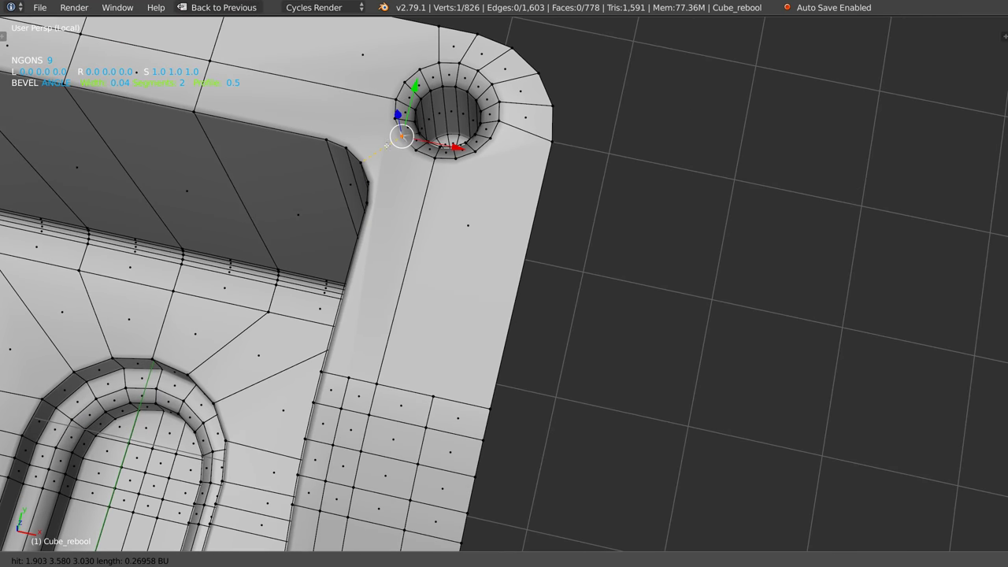
left_click(344, 146)
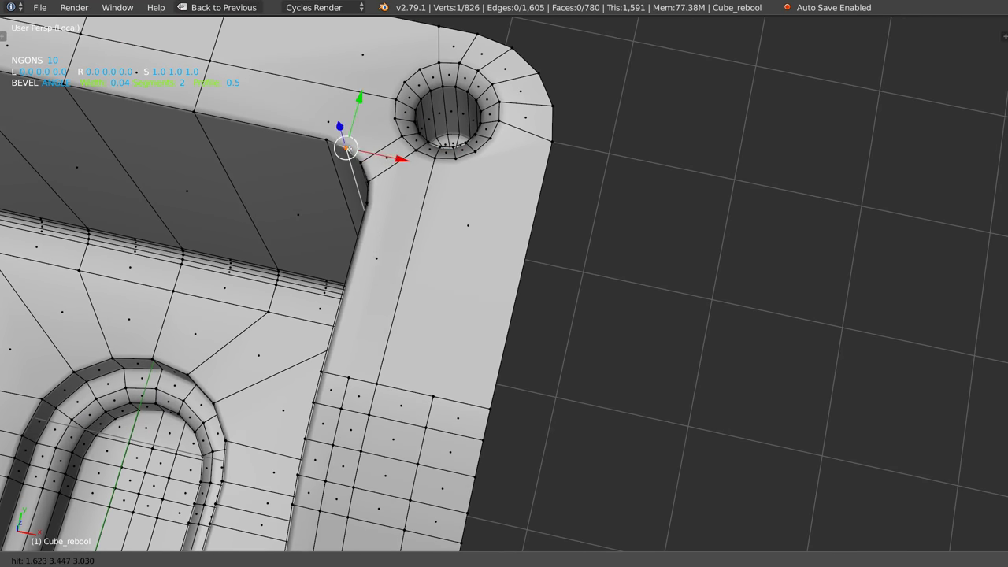
middle_click_drag(393, 118, 401, 212, "shift")
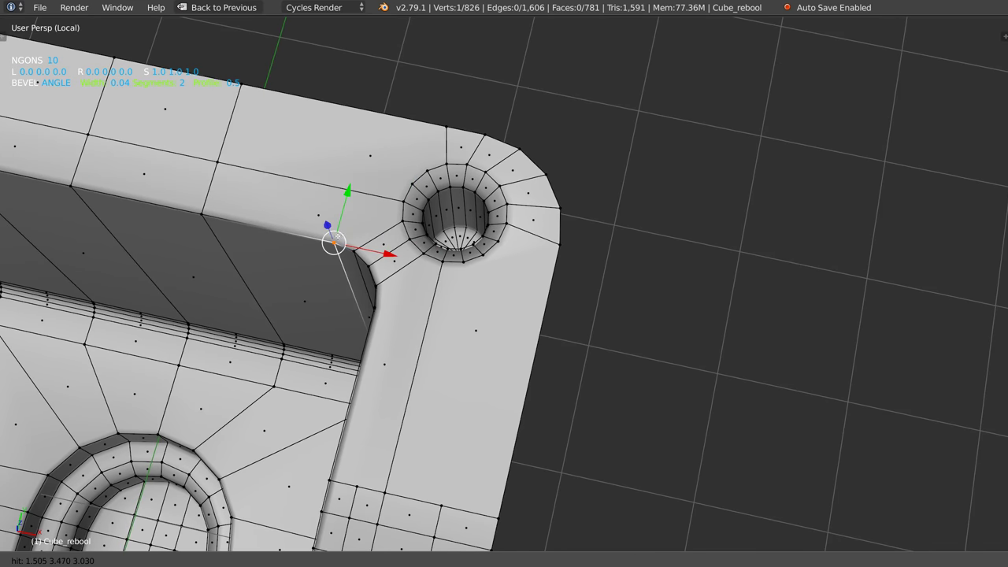
left_click(372, 113)
key("Return")
Loop-cut through the chamfer corner faces and join two vertices with an edge.
right_click(341, 209)
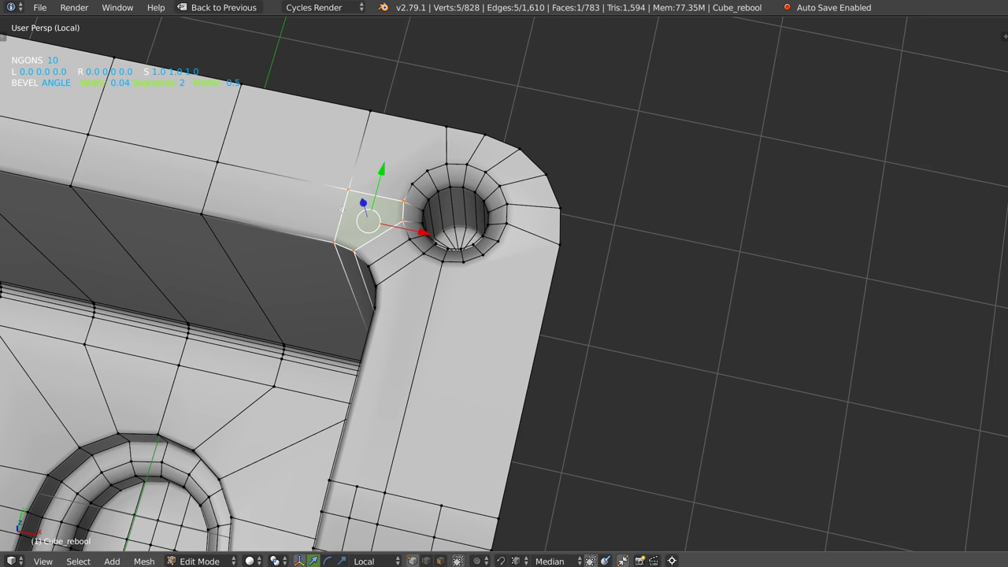
key("ctrl+r")
left_click(360, 202)
right_click(339, 212)
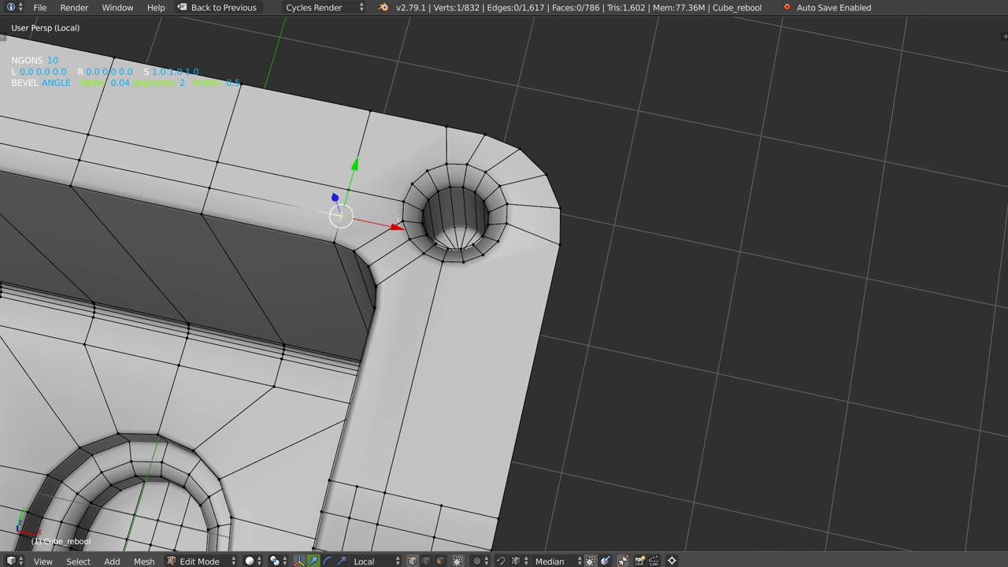
right_click(401, 224)
left_click(423, 335)
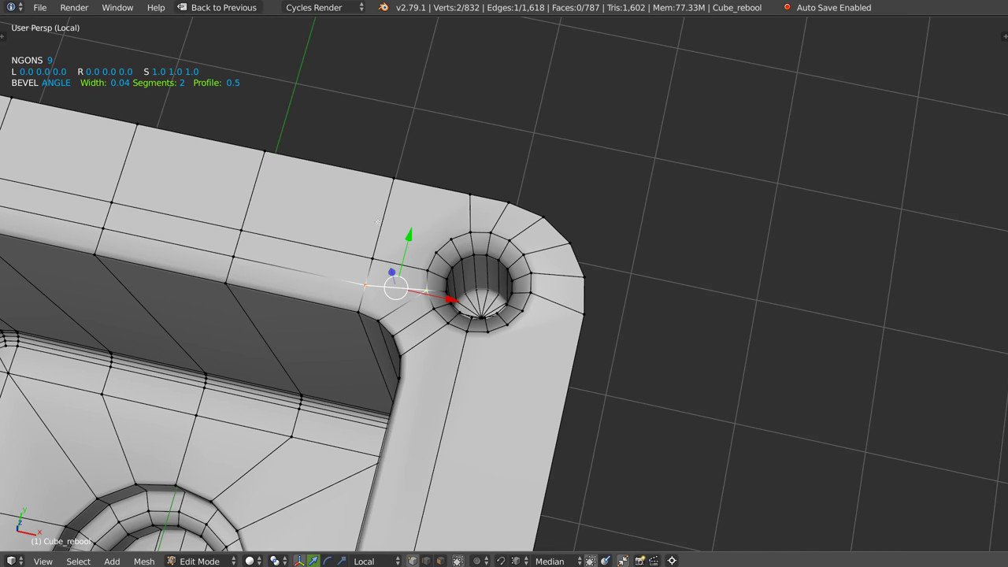
Add a centred loop along the top face and connect two vertex pairs with edges.
key("ctrl+r")
left_click(432, 250)
right_click(431, 250)
right_click(382, 217)
right_click(436, 253, "shift")
key("w")
left_click(453, 294)
right_click(450, 240)
right_click(394, 179, "shift")
key("w")
left_click(464, 318)
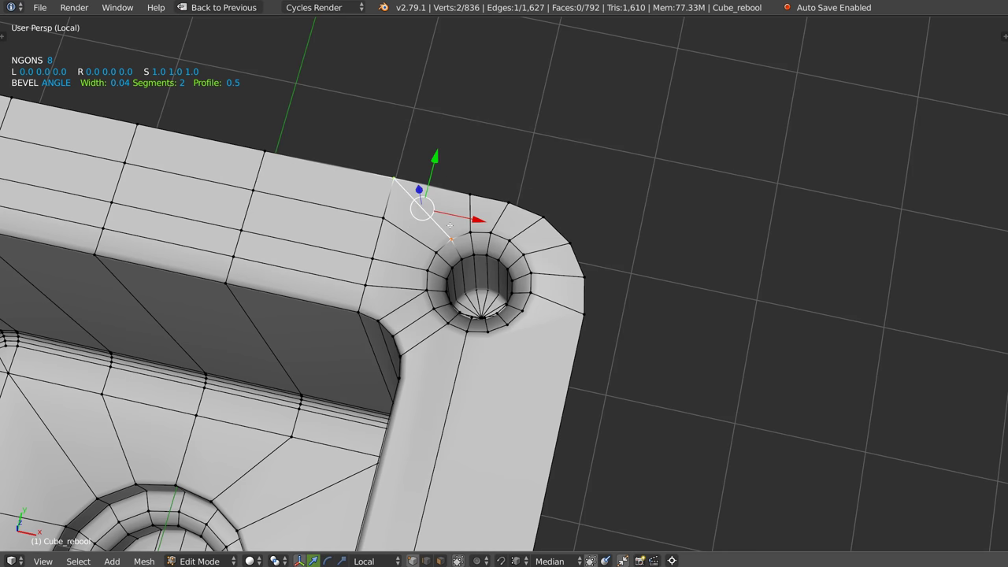
Knife-cut an edge across the arm and a line down along it.
middle_click_drag(460, 356, 442, 307)
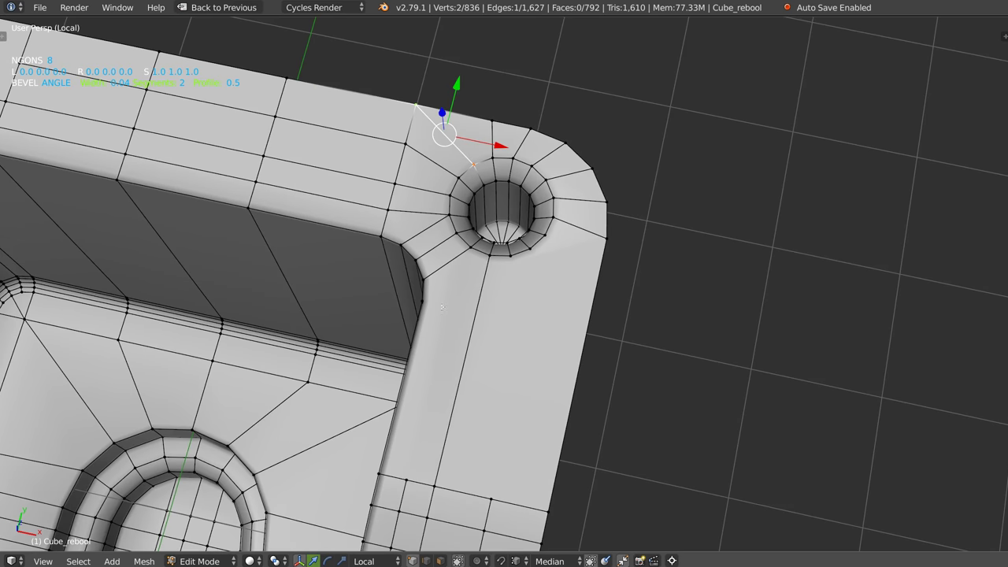
key("w")
left_click(328, 252)
right_click(583, 333)
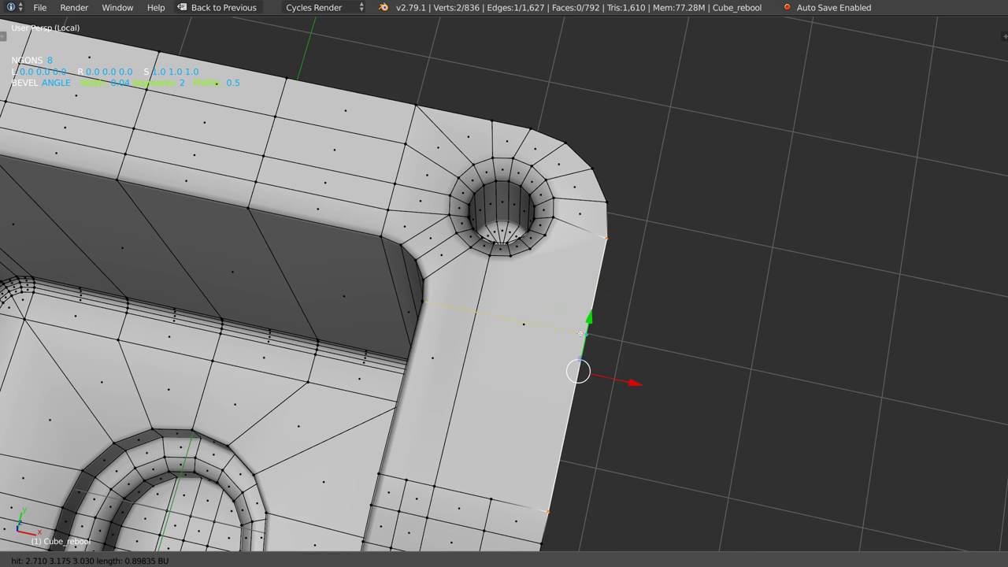
left_click(583, 337)
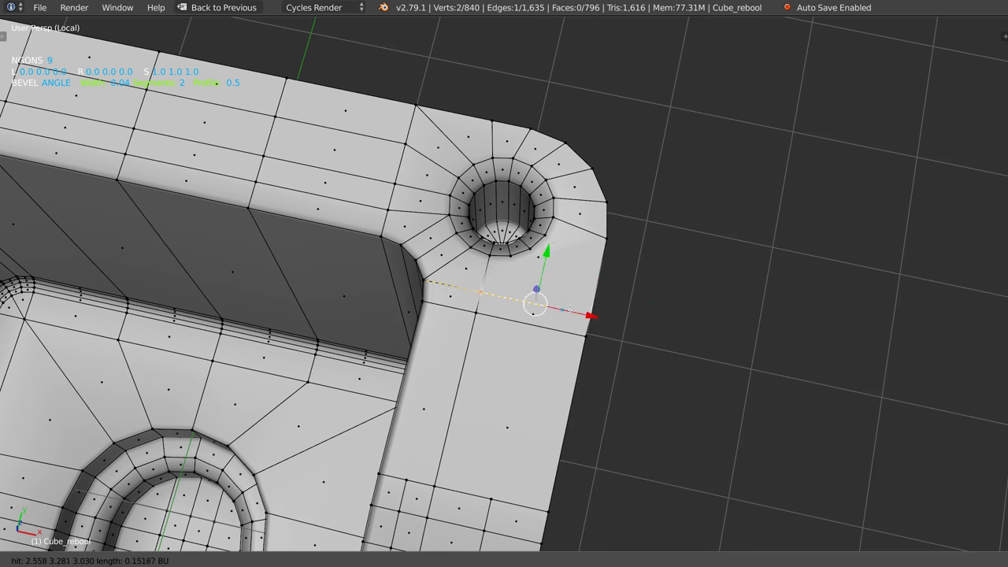
left_click(583, 315)
right_click(451, 285, "shift")
left_click(452, 285)
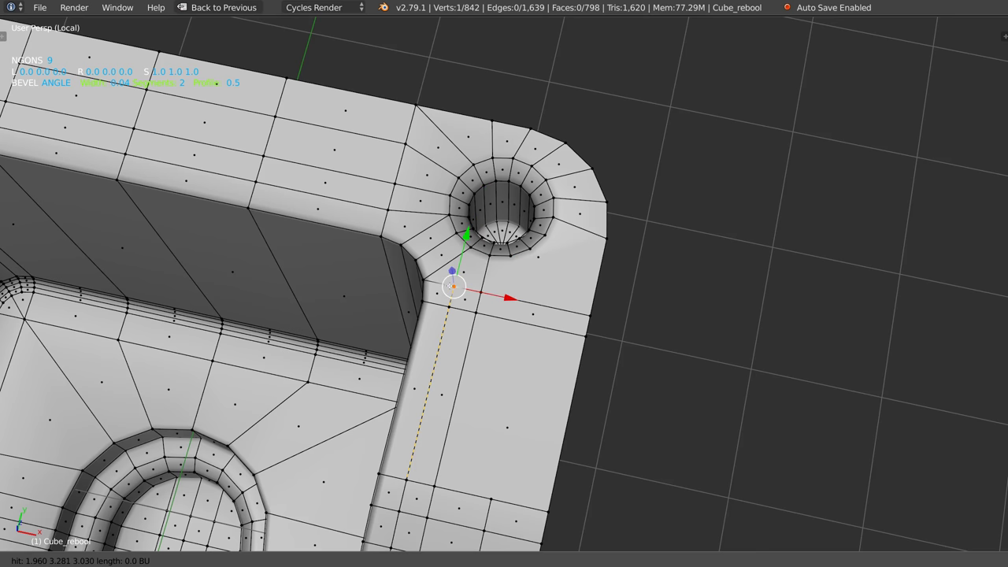
Knife-cut from the outer edge to the corner hole and on to the outer corner.
left_click(480, 293)
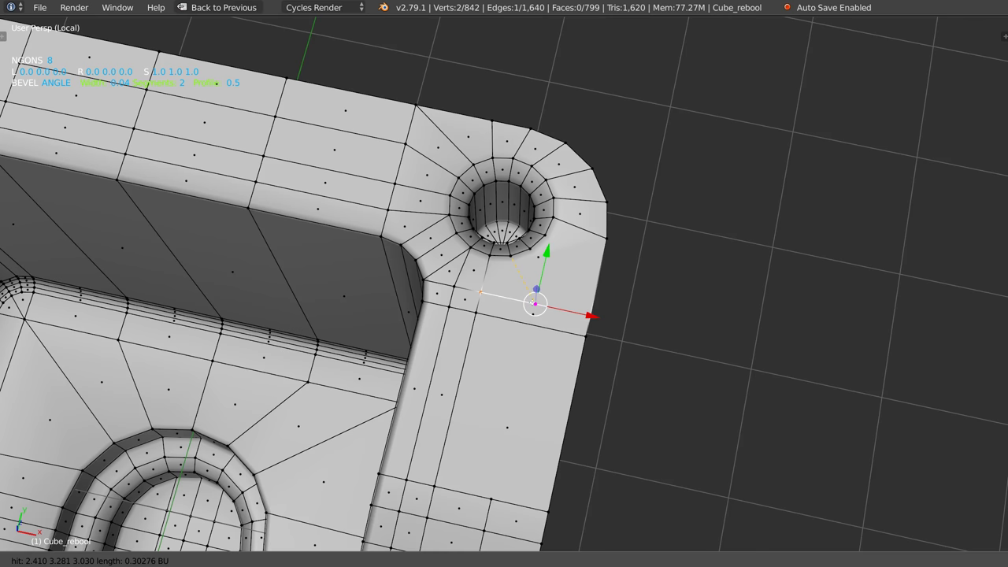
left_click(520, 252)
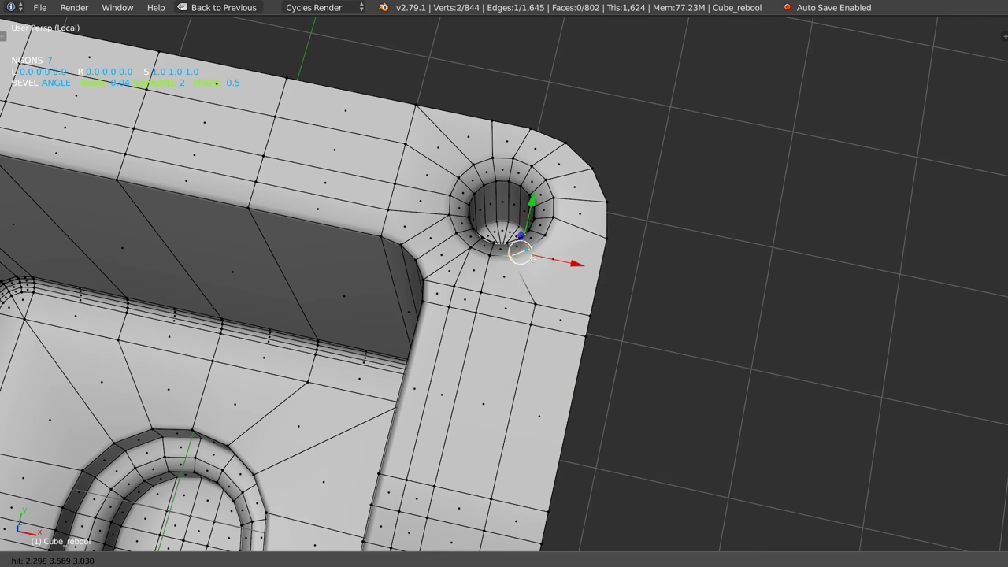
left_click(588, 315)
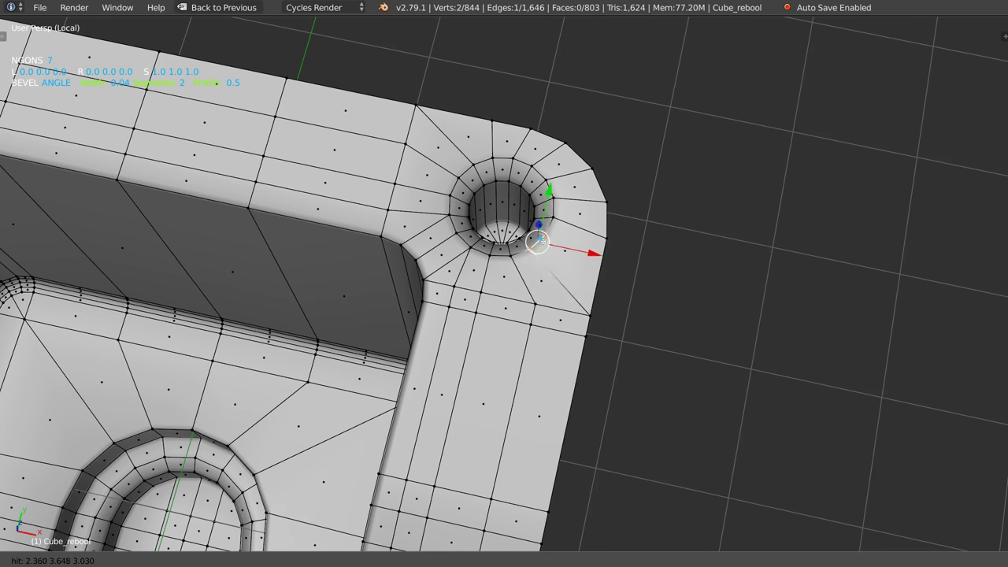
left_click(606, 236)
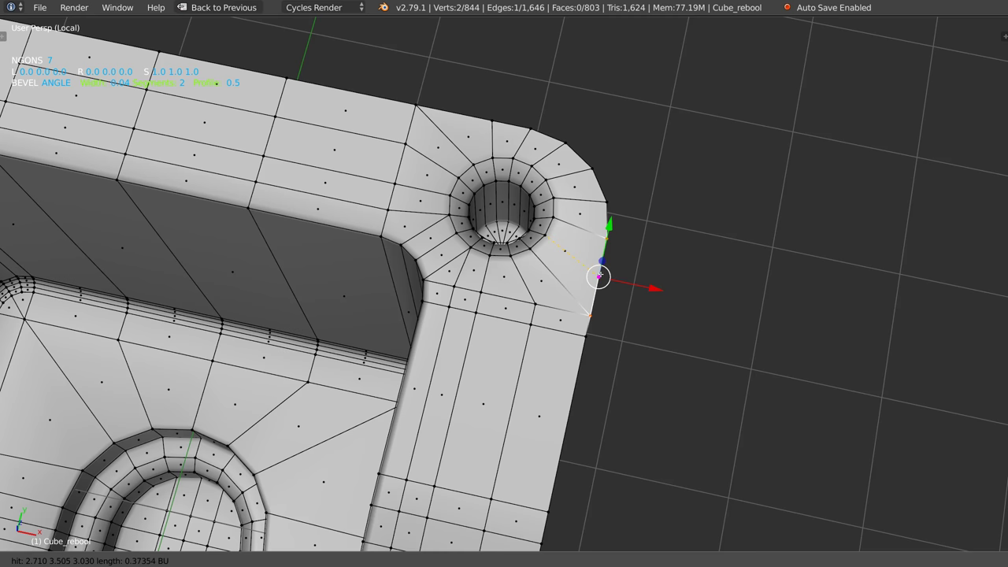
key("Return")
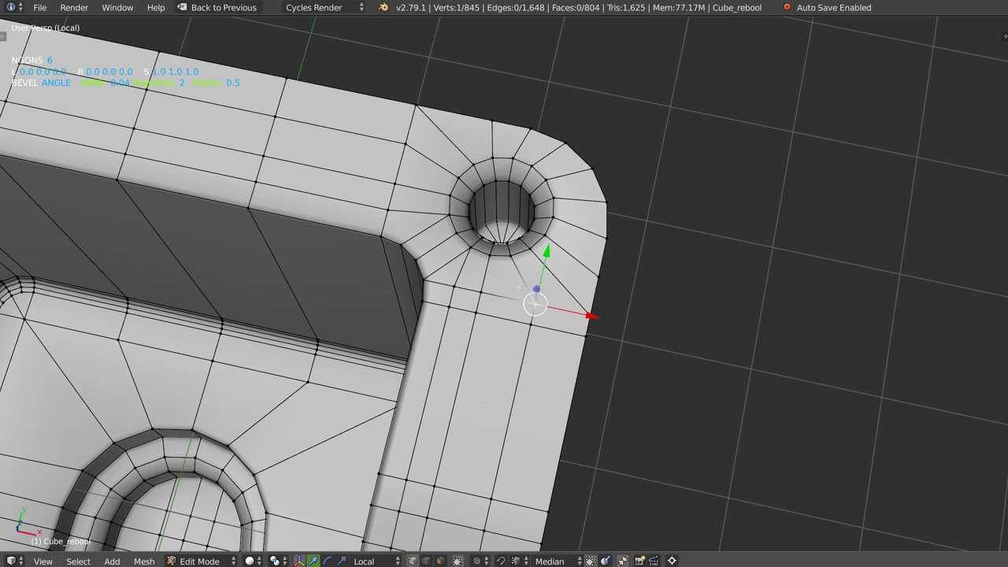
Symmetrize the mesh across X and negative Y.
key("space")
left_click(507, 393)
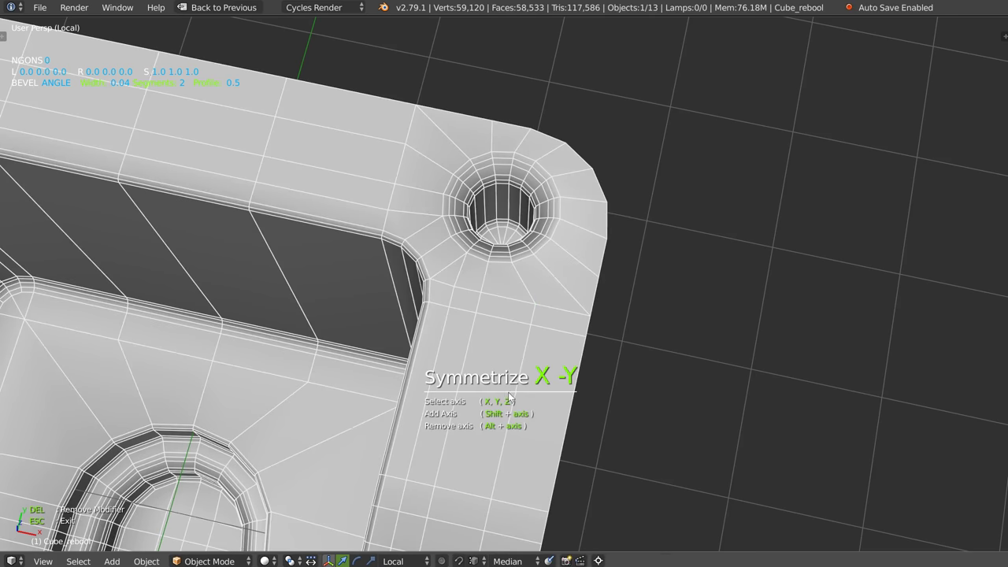
mouse_move(507, 392)
middle_mouse_down()
mouse_move(516, 274)
mouse_move(563, 223)
middle_mouse_up()
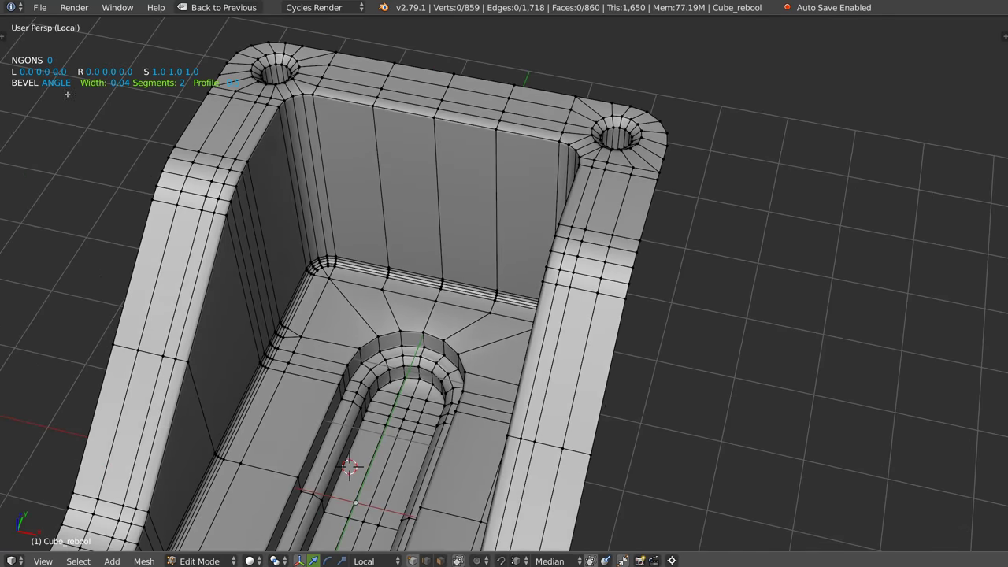
scroll(225, 134, "down", 8)
Extrude the bracket's top edge loop and flatten it along negative Z.
key("Tab")
left_click(398, 234, "alt")
key("e")
left_click(391, 303)
key("alt+x")
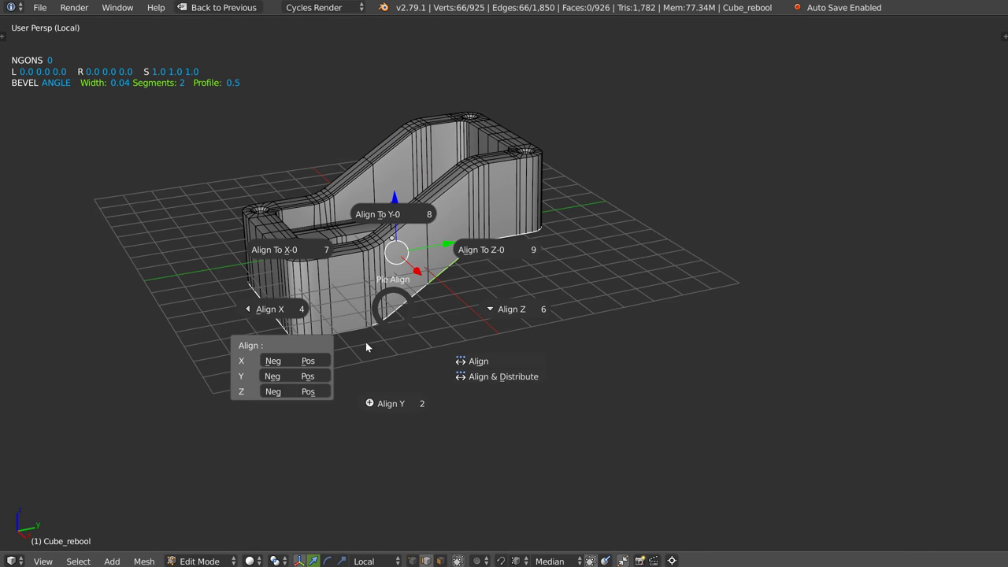
left_click(273, 391)
mouse_move(393, 235)
middle_mouse_down()
mouse_move(401, 310)
mouse_move(476, 288)
middle_mouse_up()
scroll(401, 309, "up", 3)
In object mode, hide the wireframe overlay and add a level 2 subdivision surface.
key("Tab")
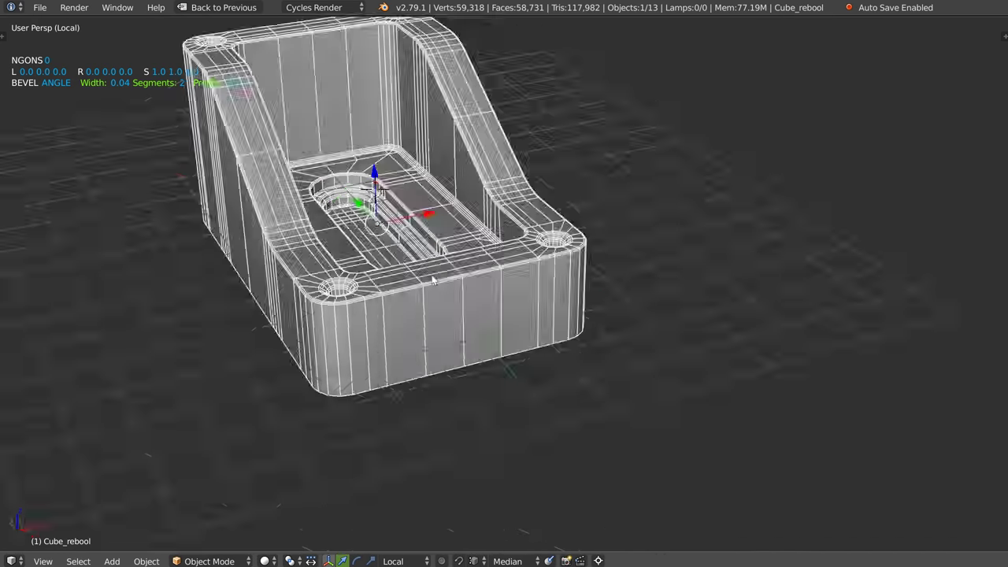
key("z")
left_click(529, 281)
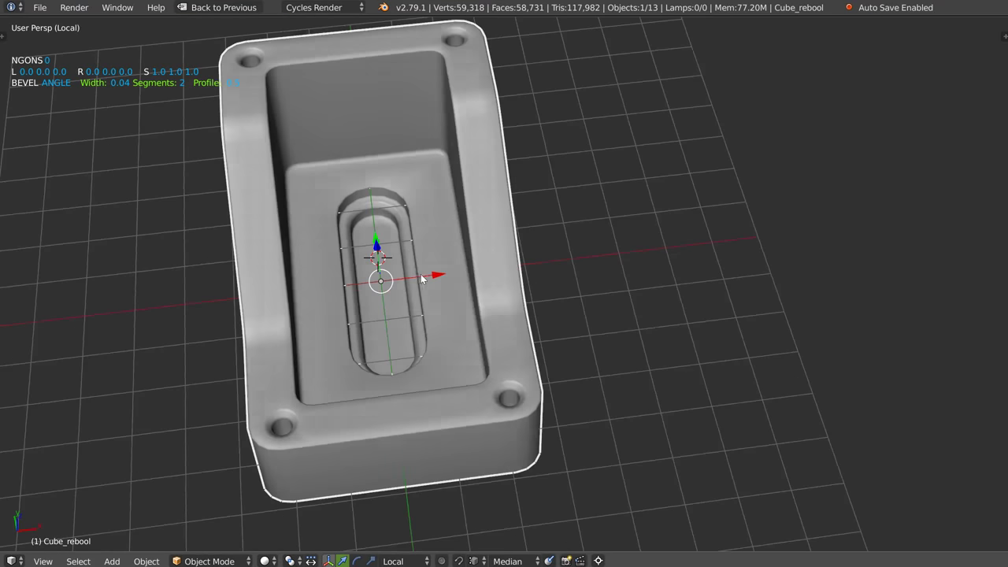
key("w")
left_click(470, 274)
mouse_move(470, 274)
middle_mouse_down()
mouse_move(473, 249)
mouse_move(349, 273)
mouse_move(436, 238)
mouse_move(613, 215)
mouse_move(701, 169)
mouse_move(430, 175)
mouse_move(461, 280)
middle_mouse_up()
Show the wireframe and inspect the smoothed part around the slot.
key("w")
mouse_move(366, 293)
middle_mouse_down()
mouse_move(517, 234)
mouse_move(480, 252)
mouse_move(434, 254)
middle_mouse_up()
scroll(433, 254, "down", 3)
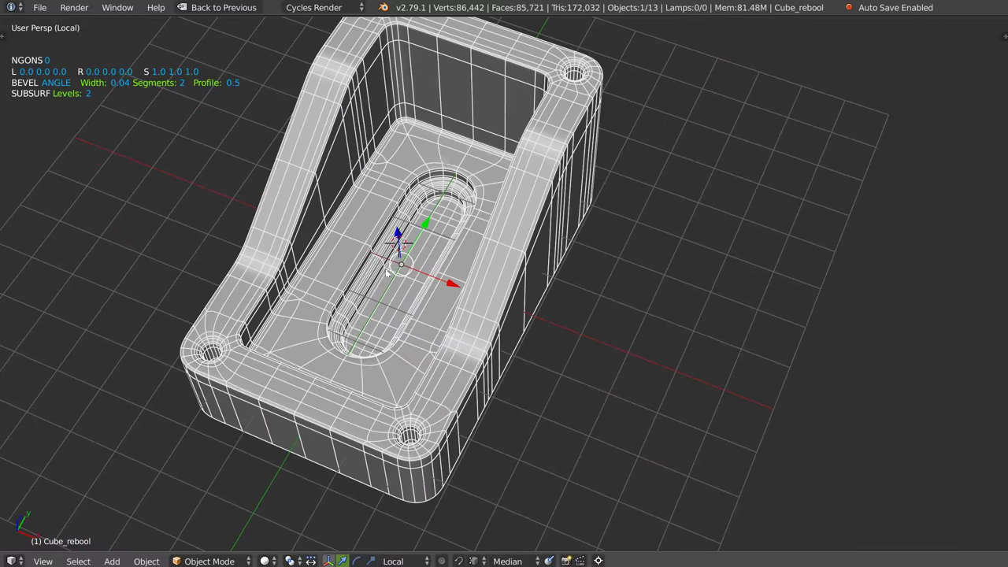
middle_click_drag(373, 226, 283, 191)
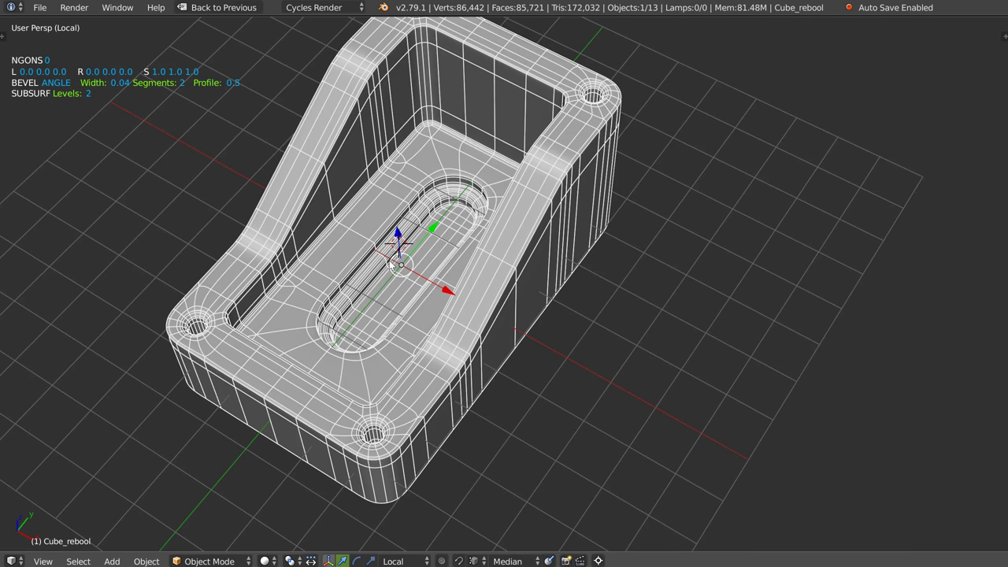
mouse_move(394, 266)
middle_mouse_down()
mouse_move(418, 229)
mouse_move(513, 192)
middle_mouse_up()
scroll(506, 231, "up", 1)
scroll(467, 250, "up", 3)
Add two centred loop cuts across the part and one around the pocket floor.
key("Tab")
left_click(439, 299)
key("ctrl+r")
left_click(390, 362)
right_click(394, 358)
key("ctrl+r")
left_click(417, 348)
right_click(421, 347)
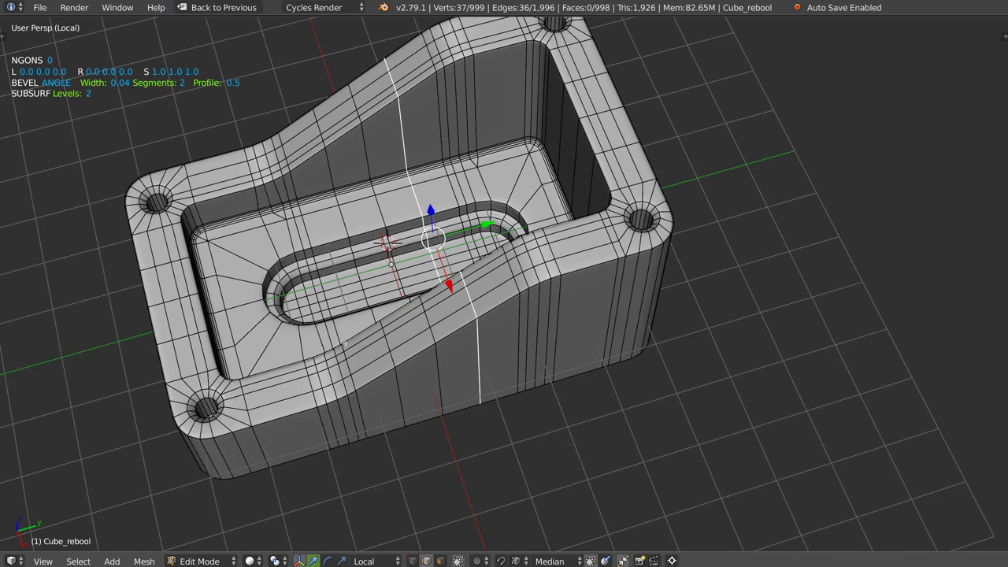
key("ctrl+r")
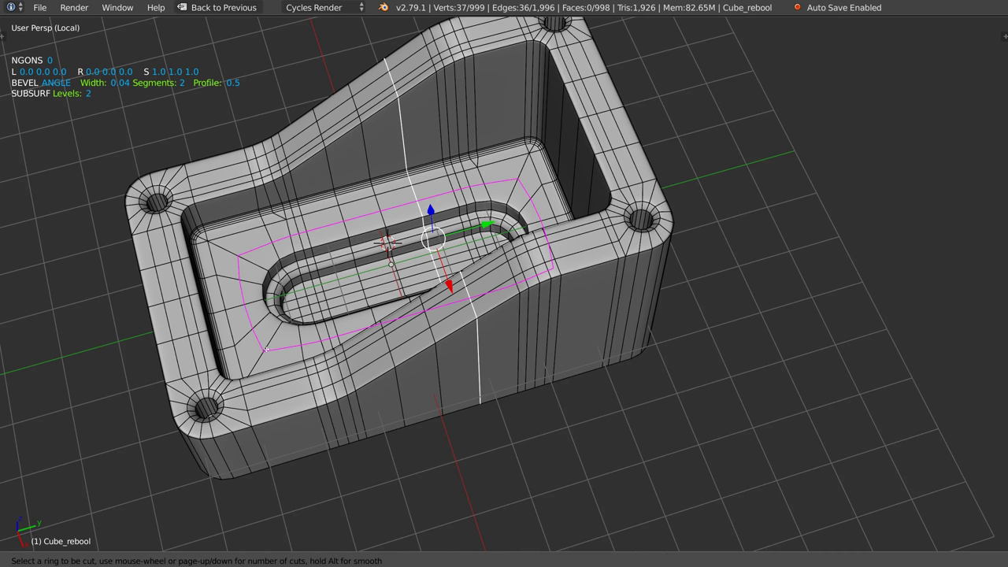
left_click(267, 349)
right_click(267, 349)
Return to object mode and switch back to solid shading.
key("Tab")
left_click(245, 405)
mouse_move(502, 299)
middle_mouse_down()
mouse_move(478, 223)
mouse_move(529, 256)
mouse_move(513, 320)
mouse_move(596, 273)
mouse_move(371, 277)
mouse_move(418, 241)
mouse_move(353, 207)
mouse_move(409, 189)
mouse_move(397, 230)
mouse_move(445, 176)
middle_mouse_up()
key("z")
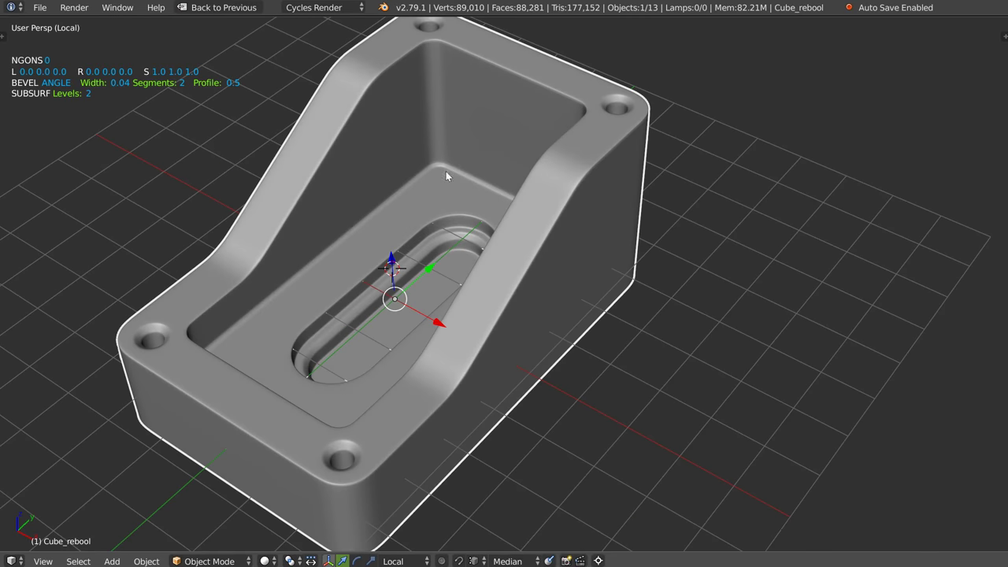
middle_click_drag(322, 225, 438, 183)
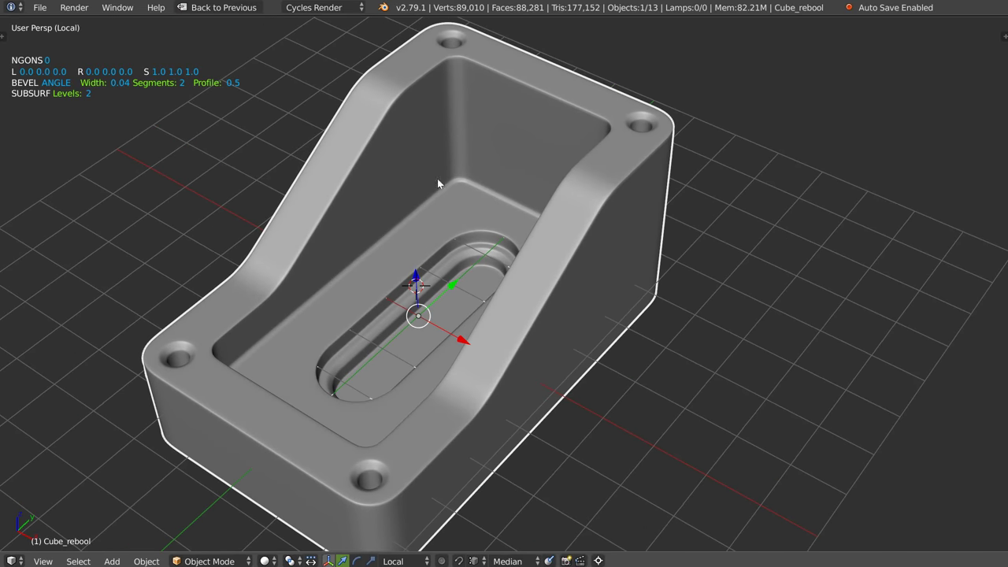
mouse_move(343, 313)
middle_mouse_down()
mouse_move(330, 302)
mouse_move(313, 309)
mouse_move(389, 258)
mouse_move(462, 236)
mouse_move(415, 237)
mouse_move(404, 258)
mouse_move(412, 236)
mouse_move(557, 193)
middle_mouse_up()
Exit local view to the full assembly and nudge the bracket slightly along Y.
key("KP_Divide")
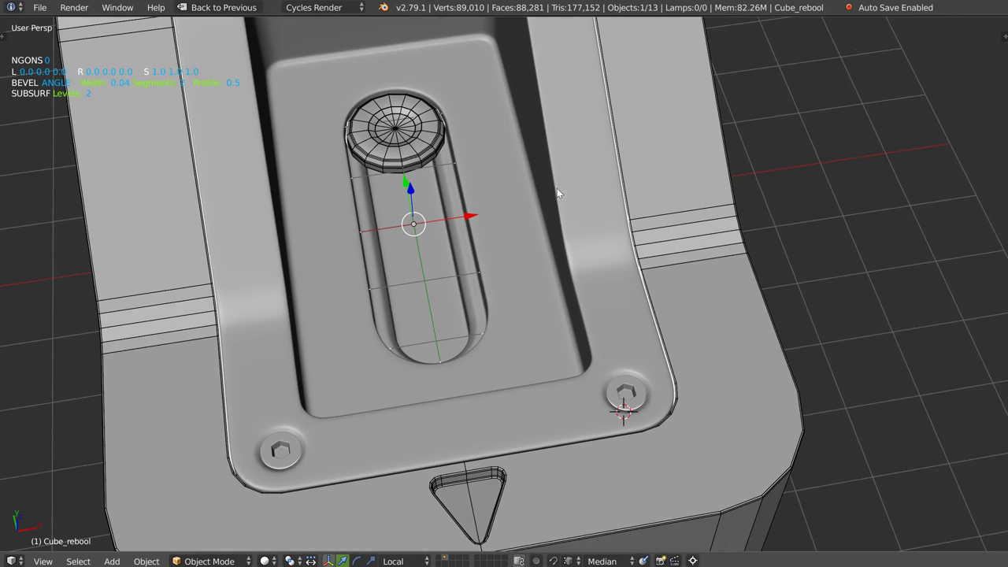
scroll(579, 224, "down", 5)
mouse_move(481, 270)
middle_mouse_down()
mouse_move(460, 265)
mouse_move(543, 275)
middle_mouse_up()
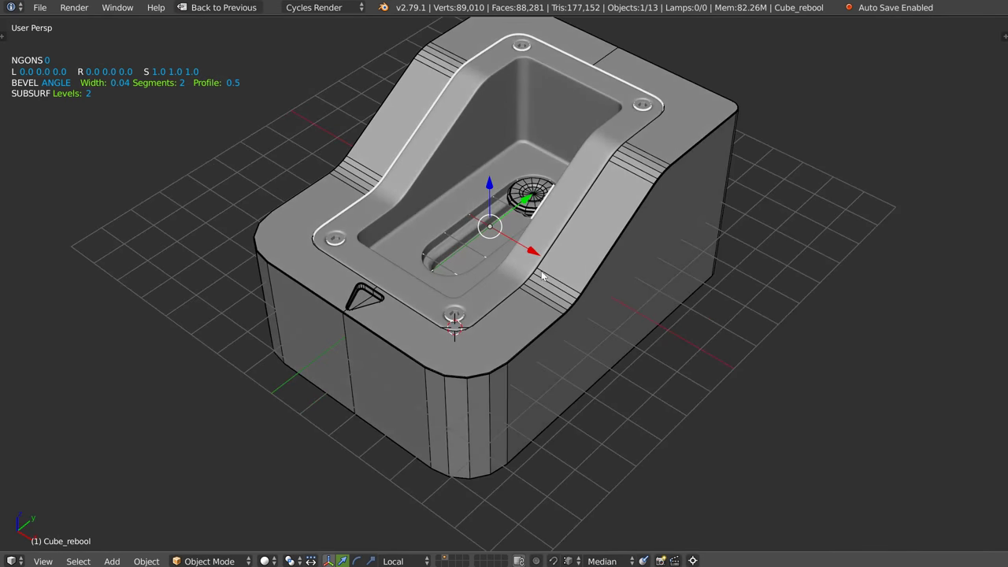
scroll(483, 308, "up", 3)
scroll(482, 308, "up", 1)
middle_click_drag(500, 173, 452, 226, "shift")
mouse_move(543, 227)
left_mouse_down()
mouse_move(530, 216)
mouse_move(513, 221)
left_mouse_up()
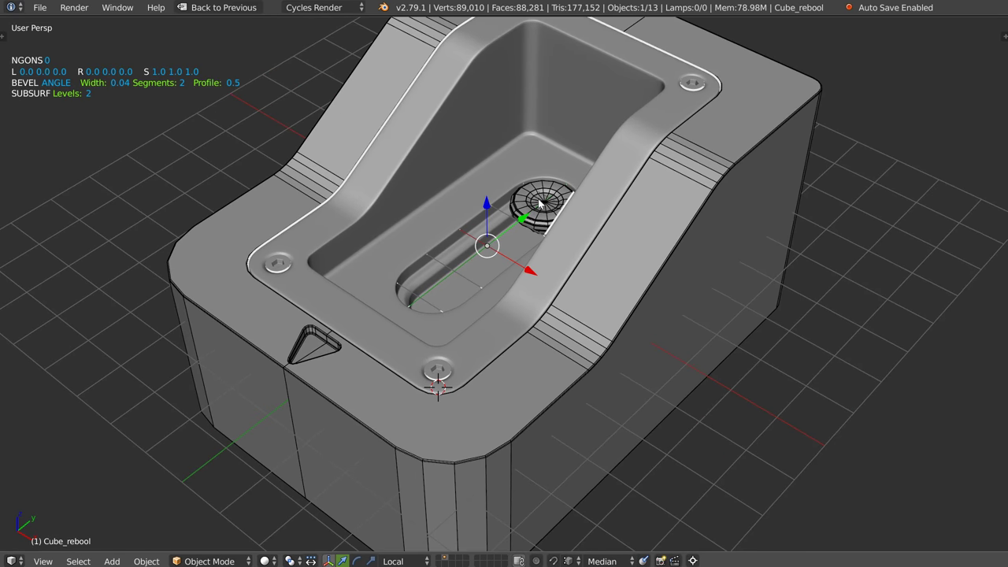
Add subdivision smoothing to Cylinder.001, then select the outer block Cube.
right_click(540, 203)
key("ctrl+2")
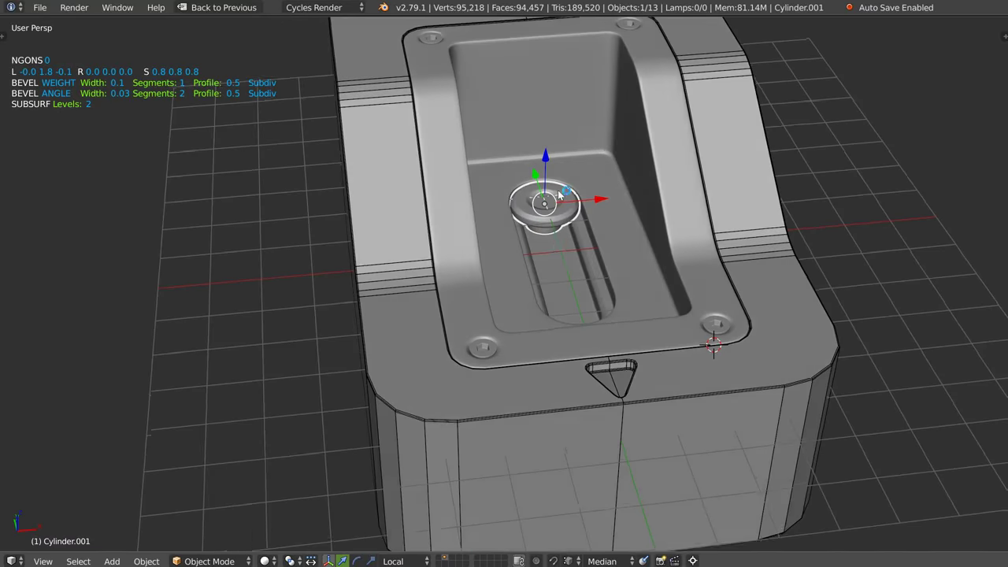
mouse_move(559, 195)
middle_mouse_down()
mouse_move(526, 242)
mouse_move(514, 209)
mouse_move(351, 203)
middle_mouse_up()
key("a")
middle_click_drag(470, 236, 509, 201)
mouse_move(466, 70)
middle_mouse_down()
mouse_move(522, 97)
mouse_move(513, 86)
mouse_move(656, 250)
middle_mouse_up()
right_click(657, 251)
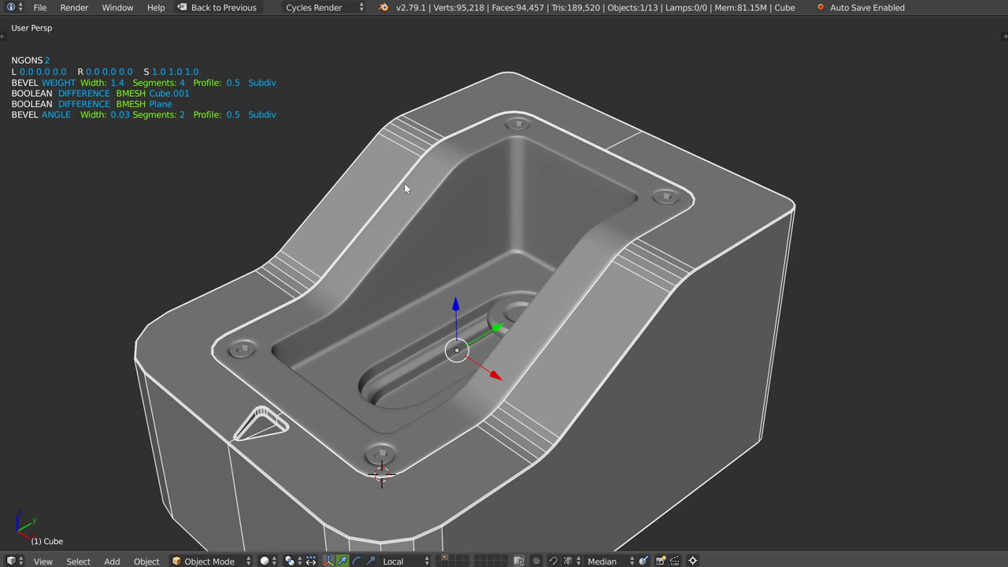
mouse_move(377, 309)
middle_mouse_down()
mouse_move(412, 249)
mouse_move(402, 274)
mouse_move(418, 274)
mouse_move(432, 235)
middle_mouse_up()
scroll(435, 229, "up", 2)
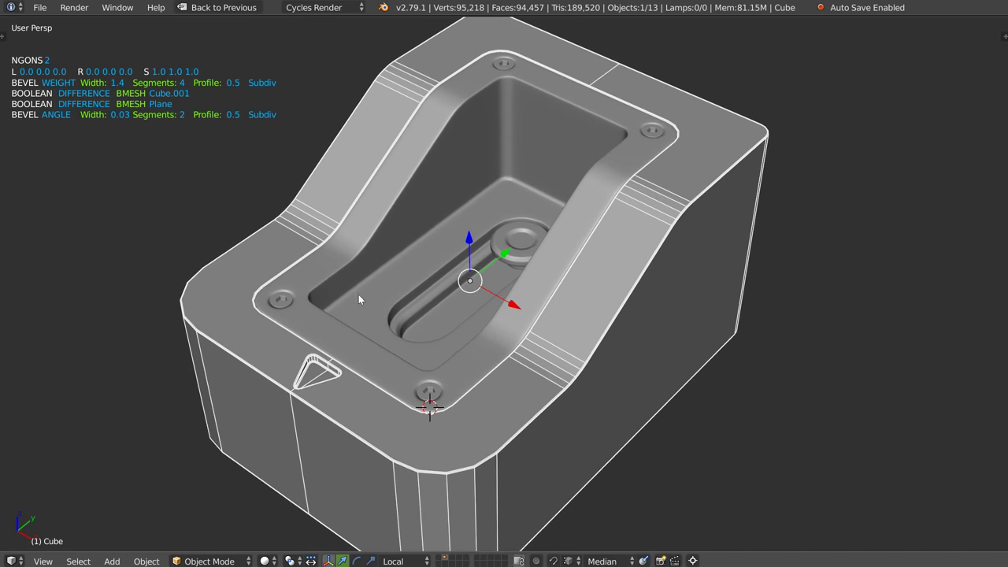